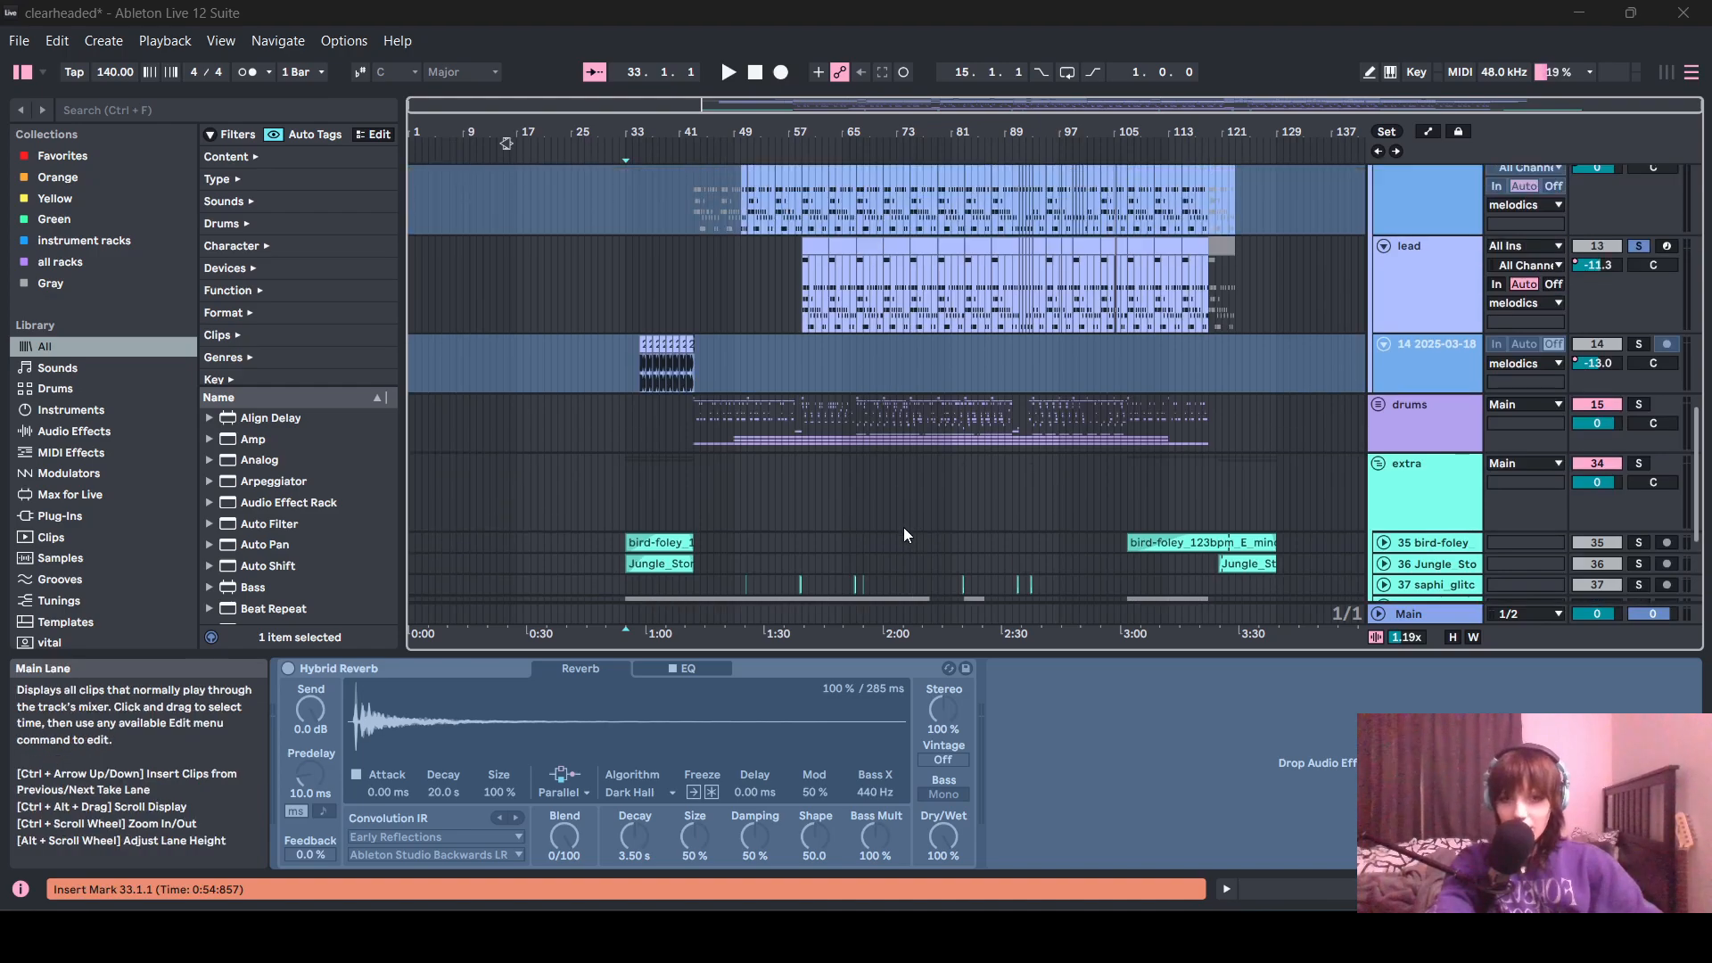
# - Look over the tracks from the extra group up to the bass group, placing the insert marker at bar 34 in the Quanta track
pyautogui.scroll(4, 877, 526)
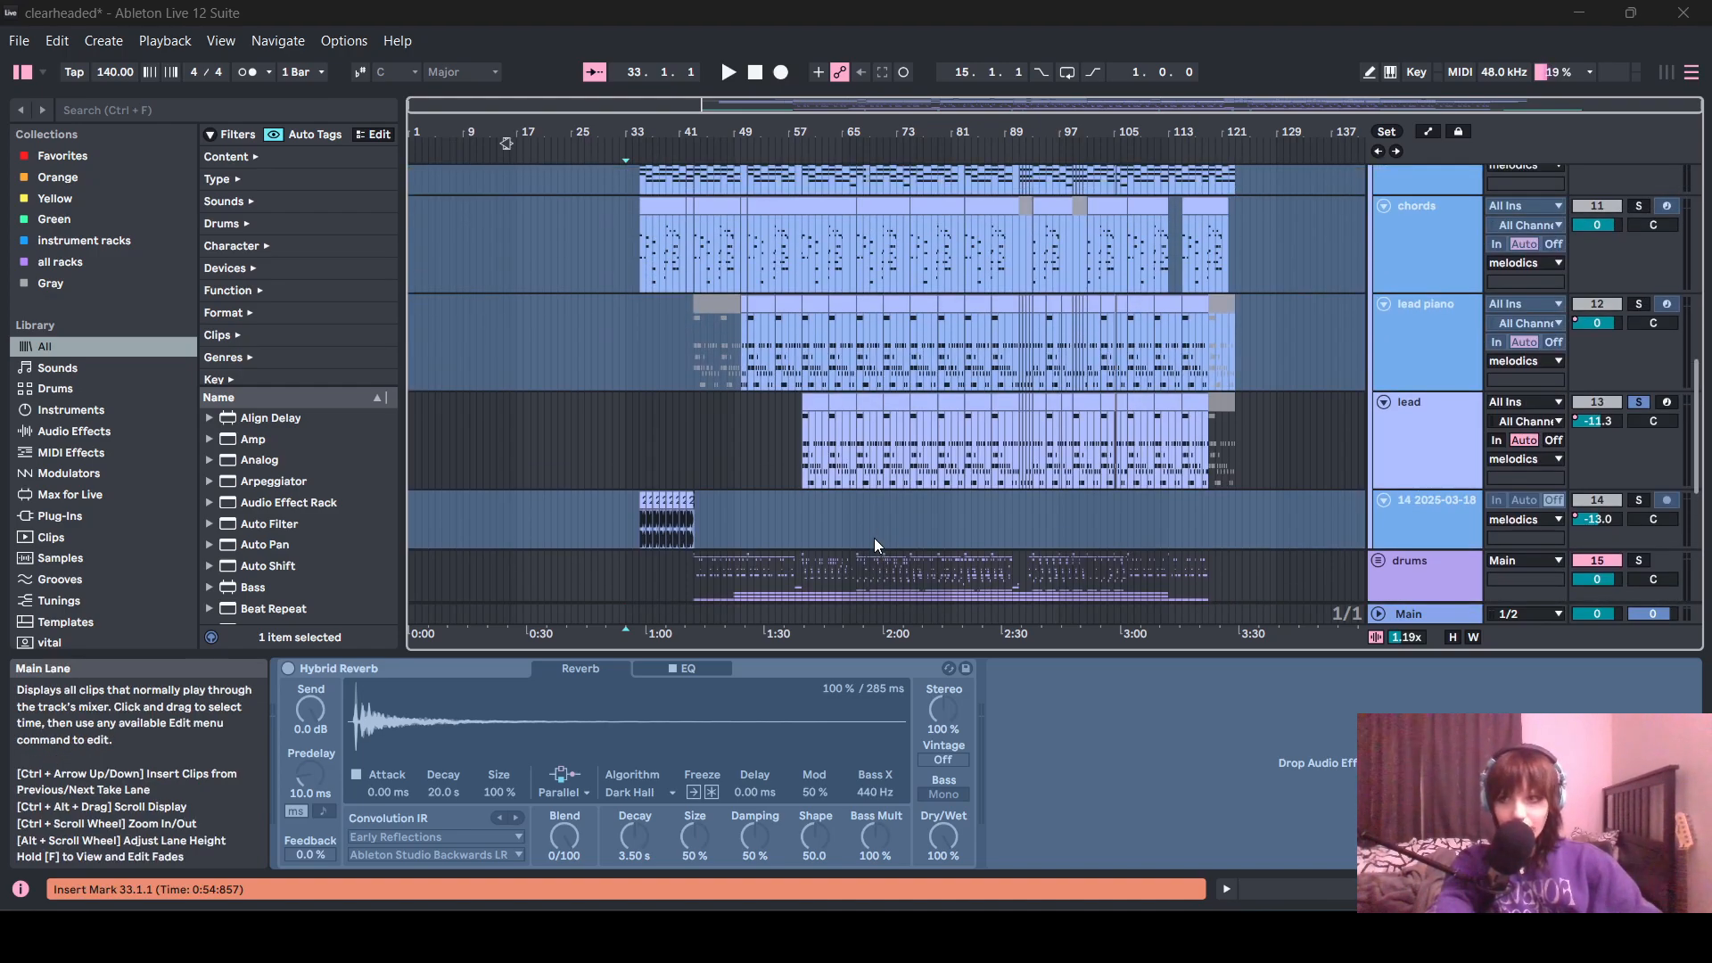
pyautogui.scroll(6, 870, 537)
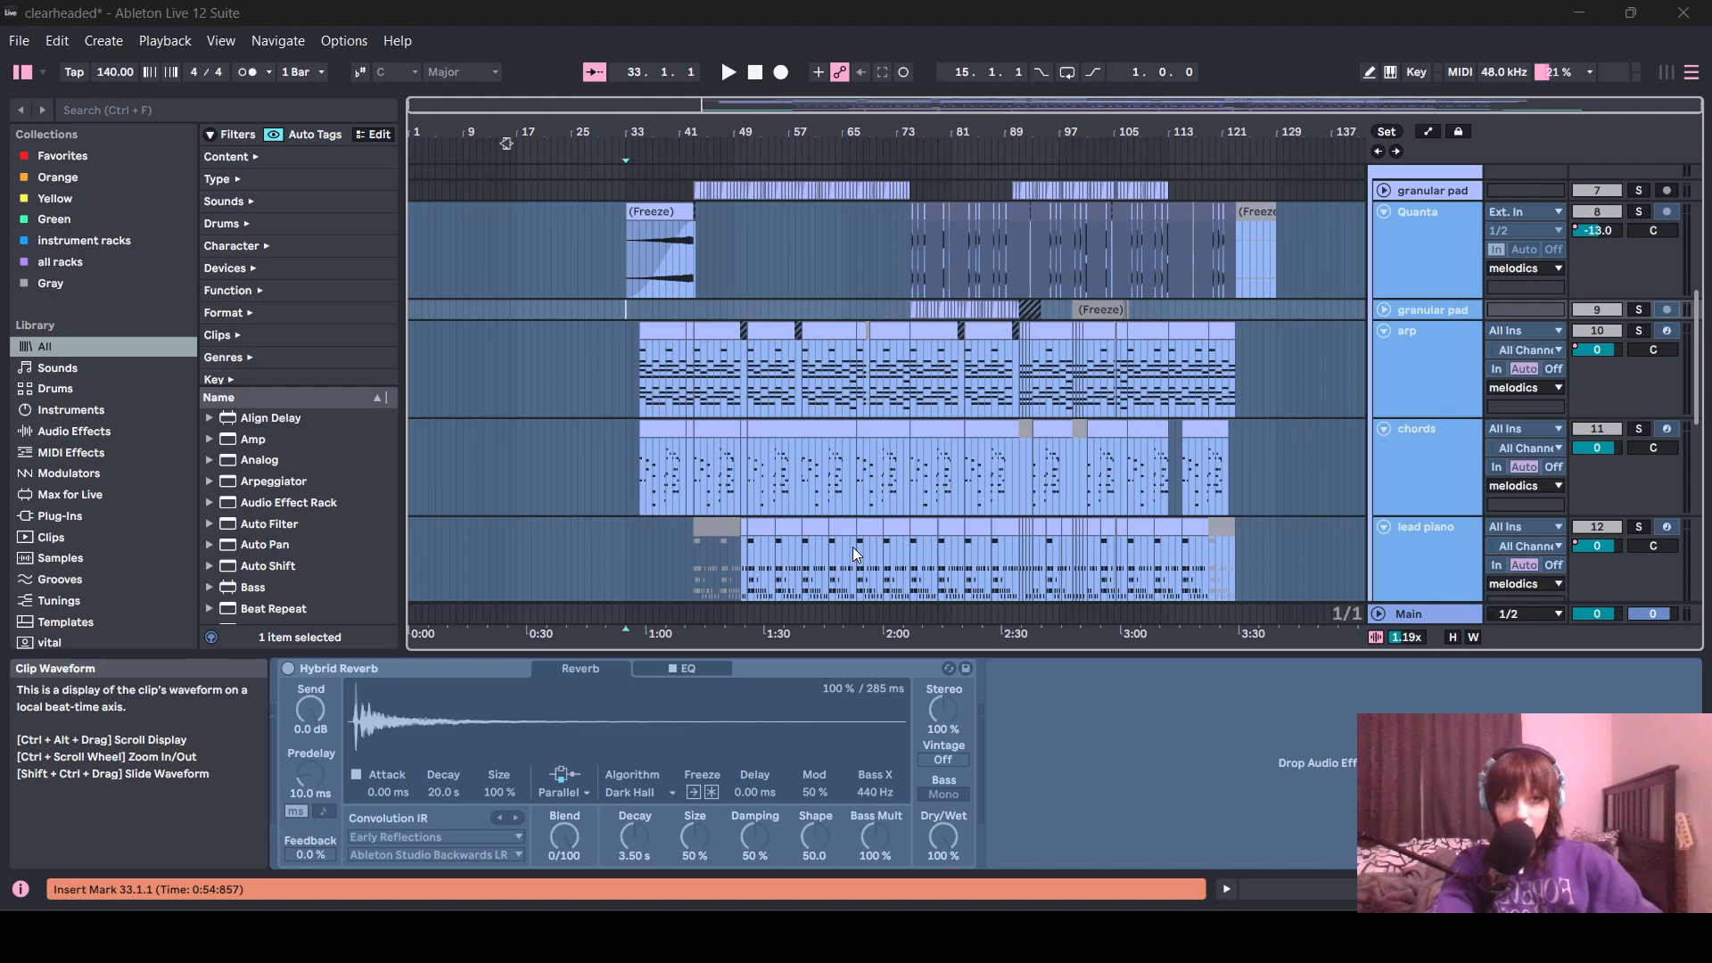
pyautogui.scroll(1, 852, 548)
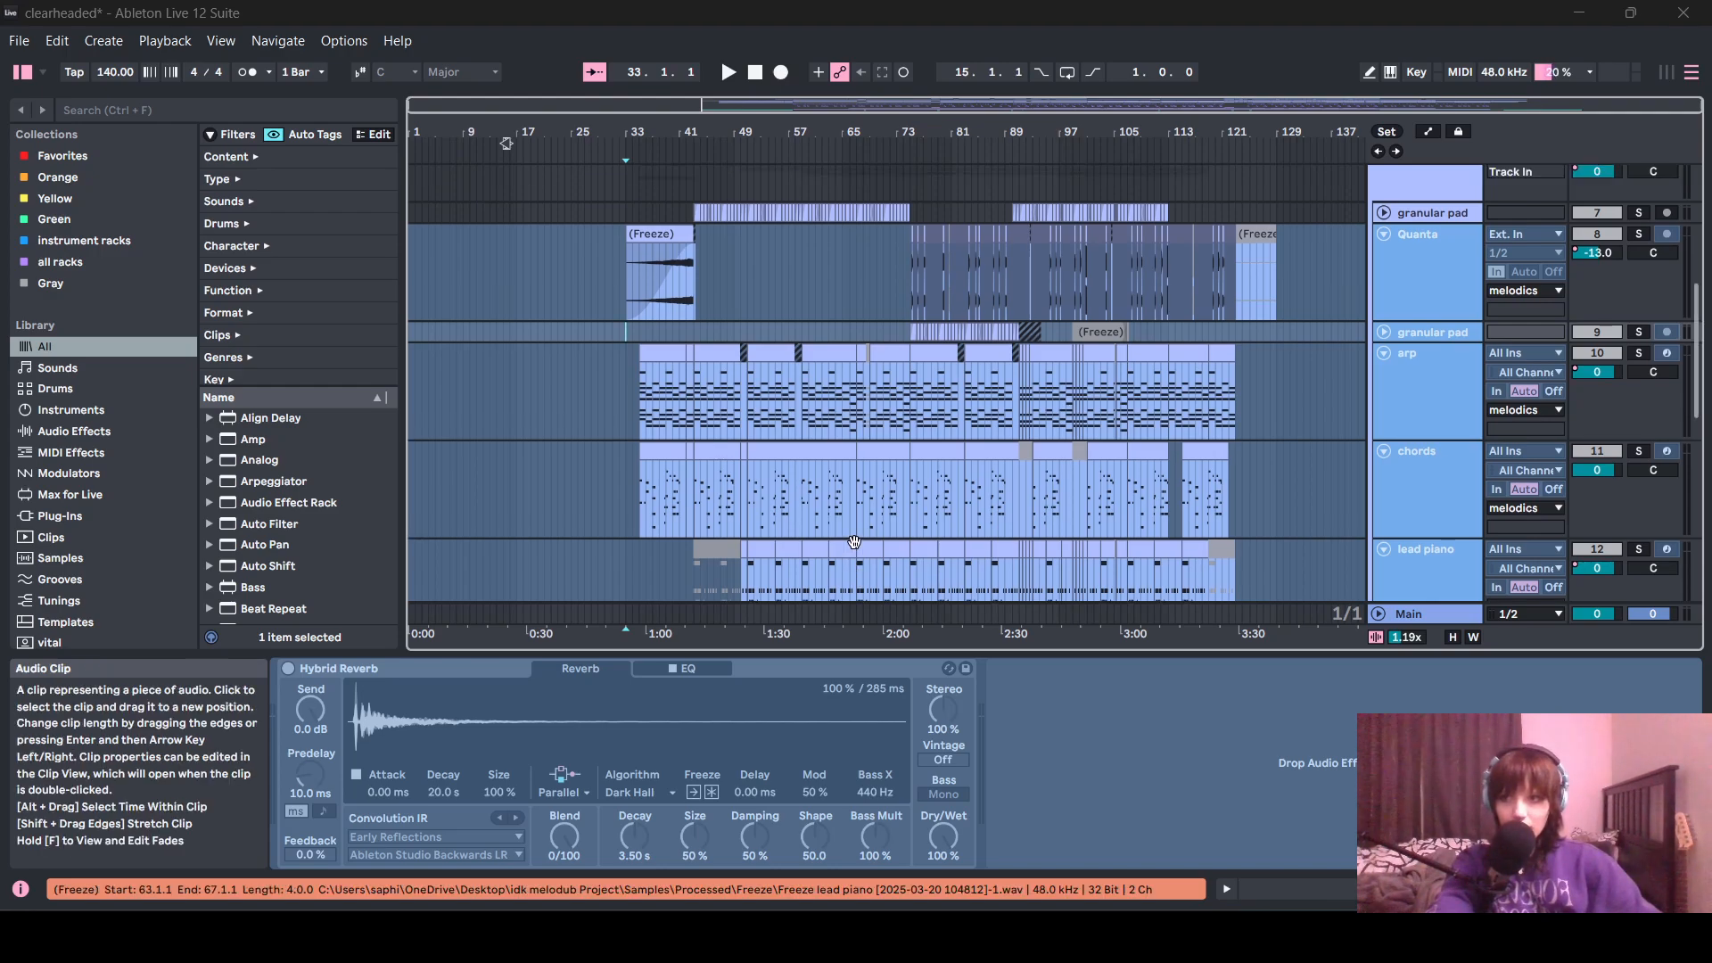
pyautogui.click(634, 300)
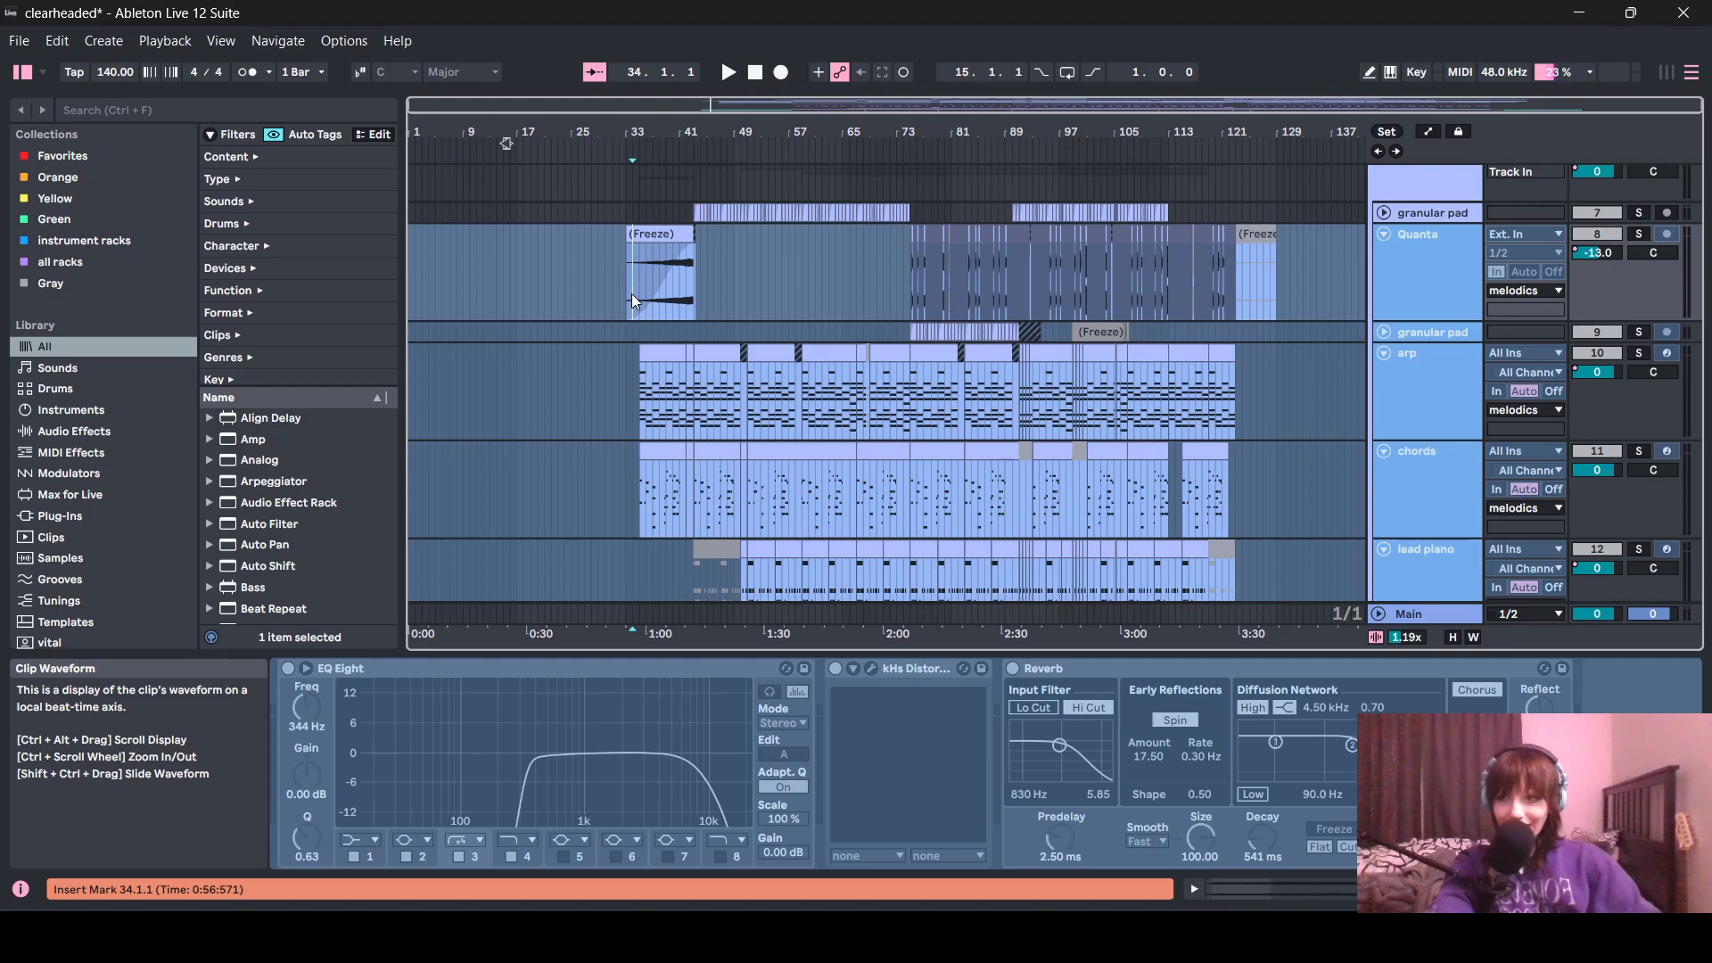
pyautogui.scroll(10, 1344, 406)
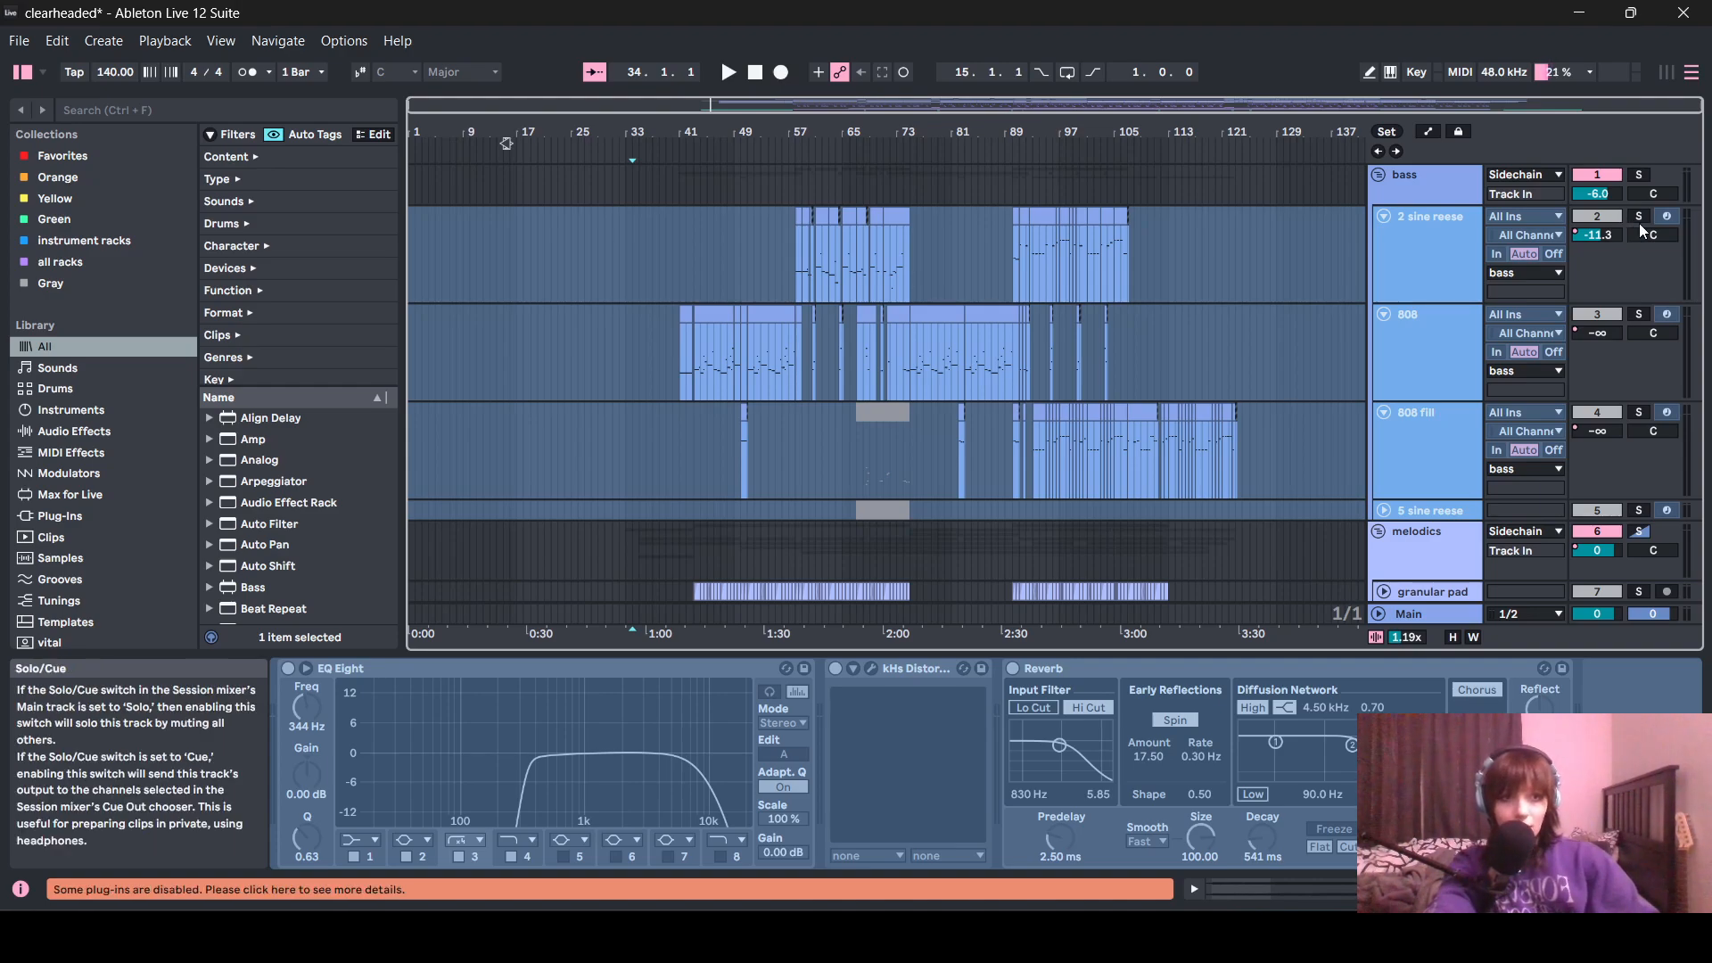
# - Clear the track solo, select the 2 sine reese track and look through the whole arrangement
pyautogui.click(1424, 268)
pyautogui.scroll(-7, 1105, 371)
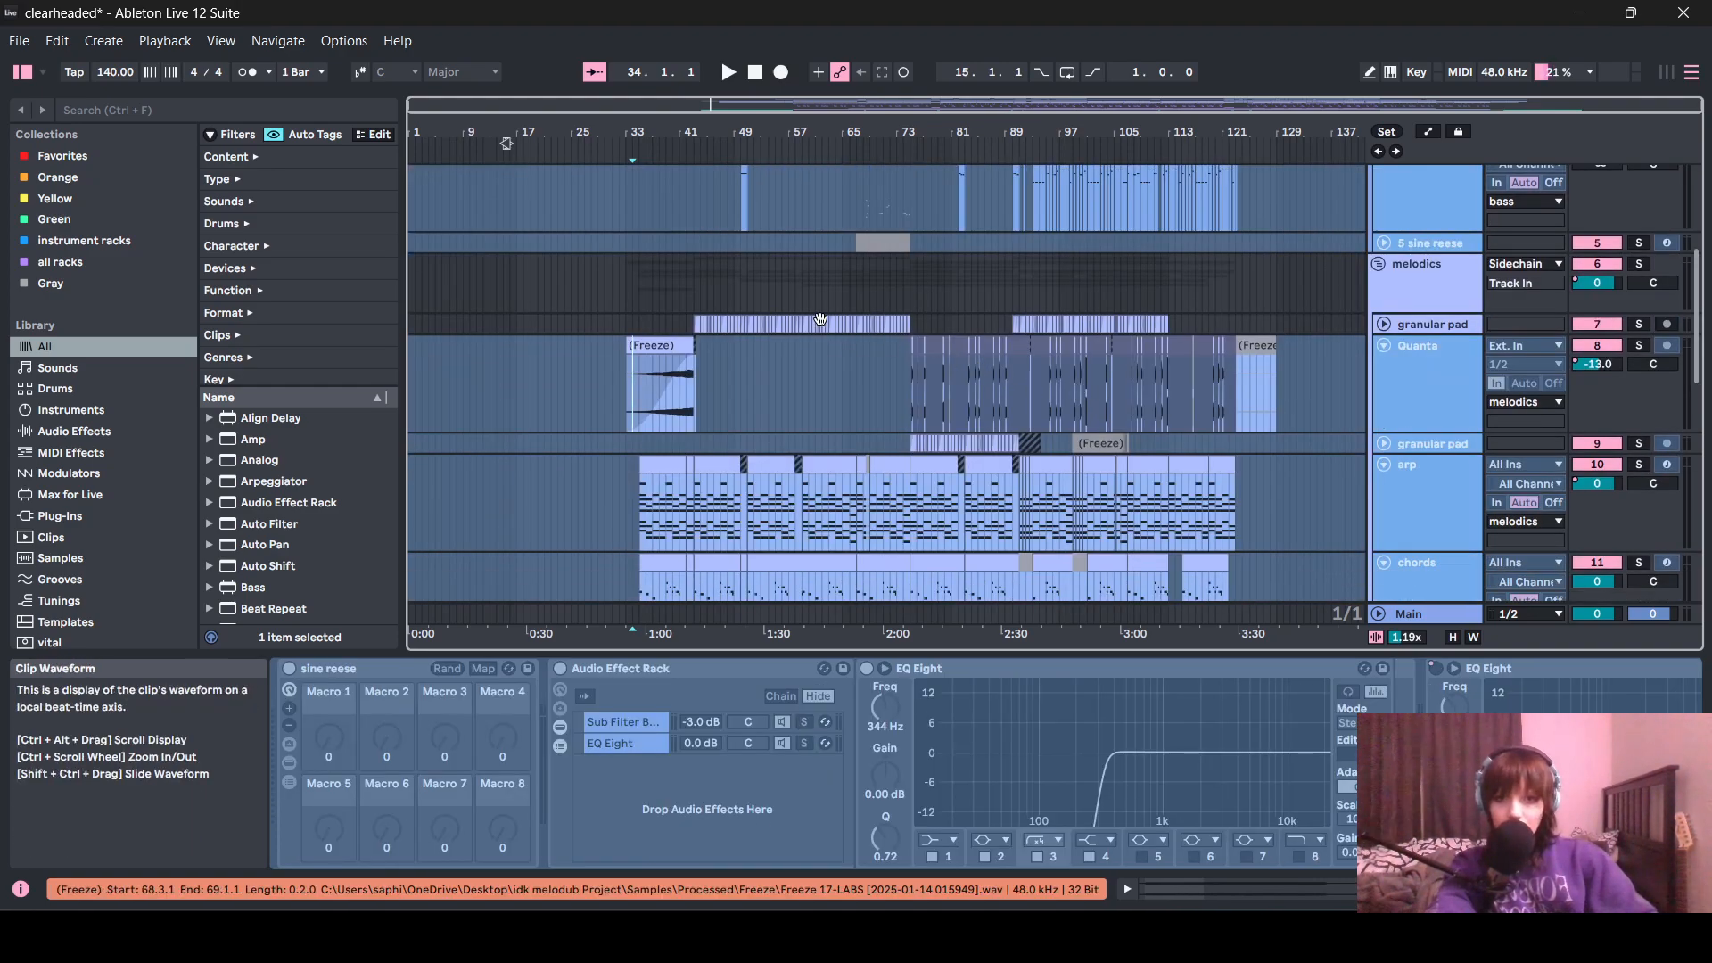
pyautogui.scroll(-15, 700, 410)
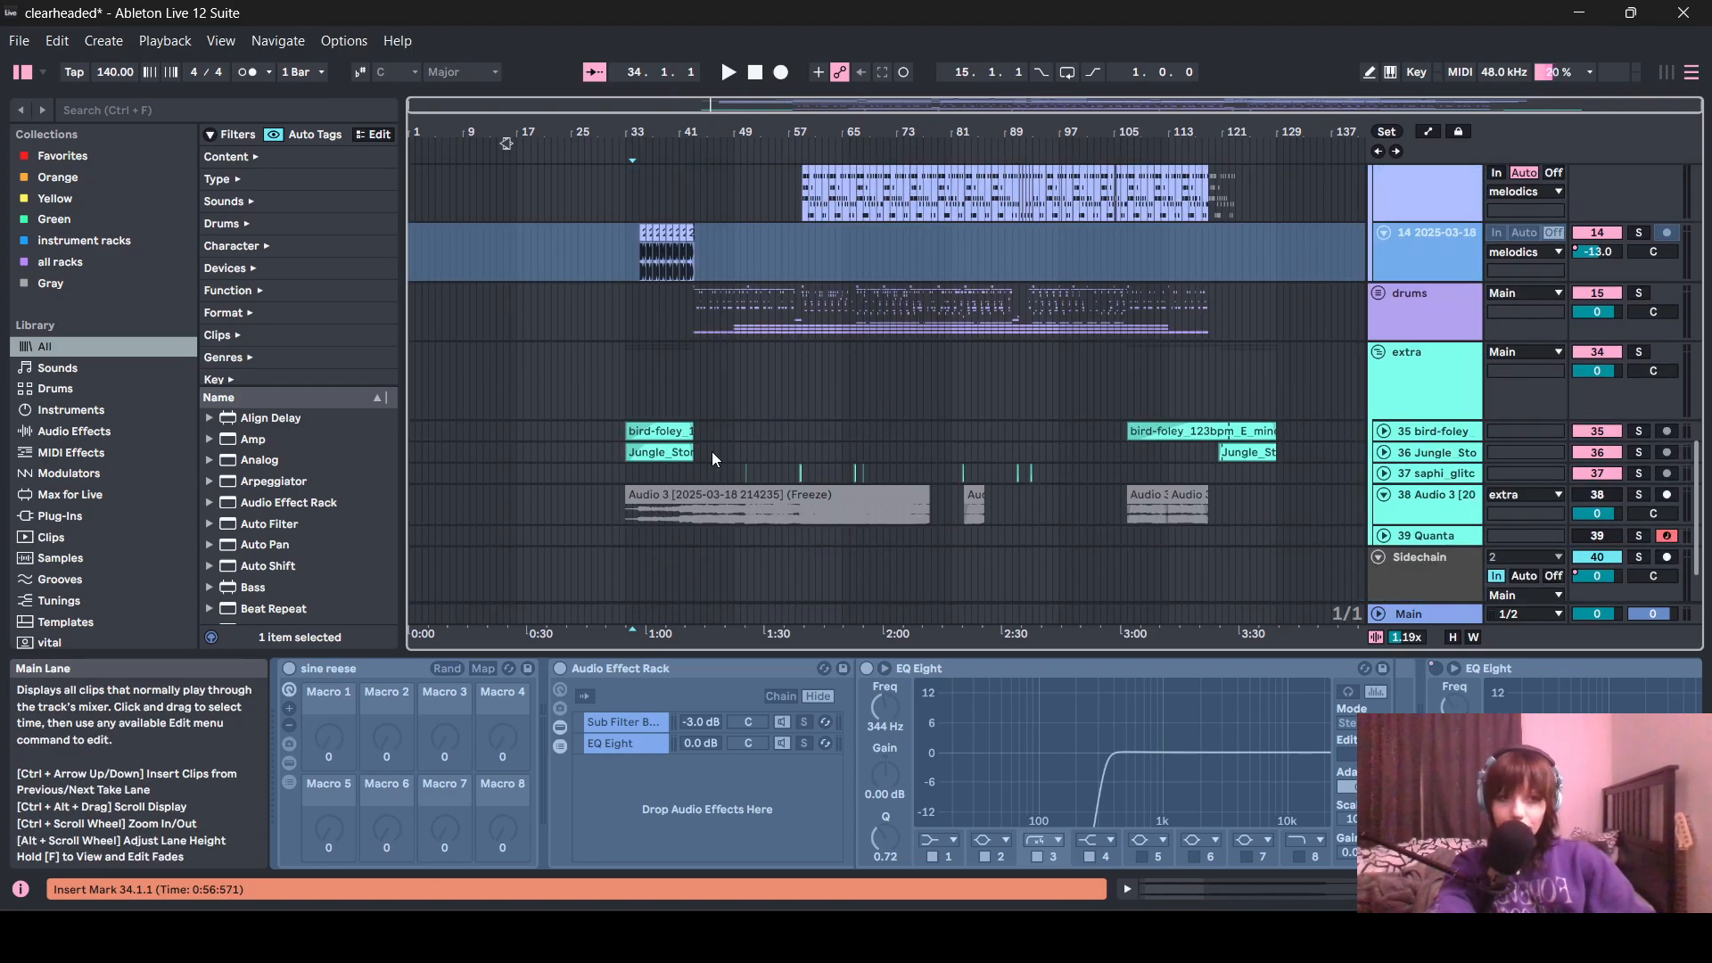
pyautogui.scroll(9, 712, 451)
pyautogui.scroll(4, 678, 492)
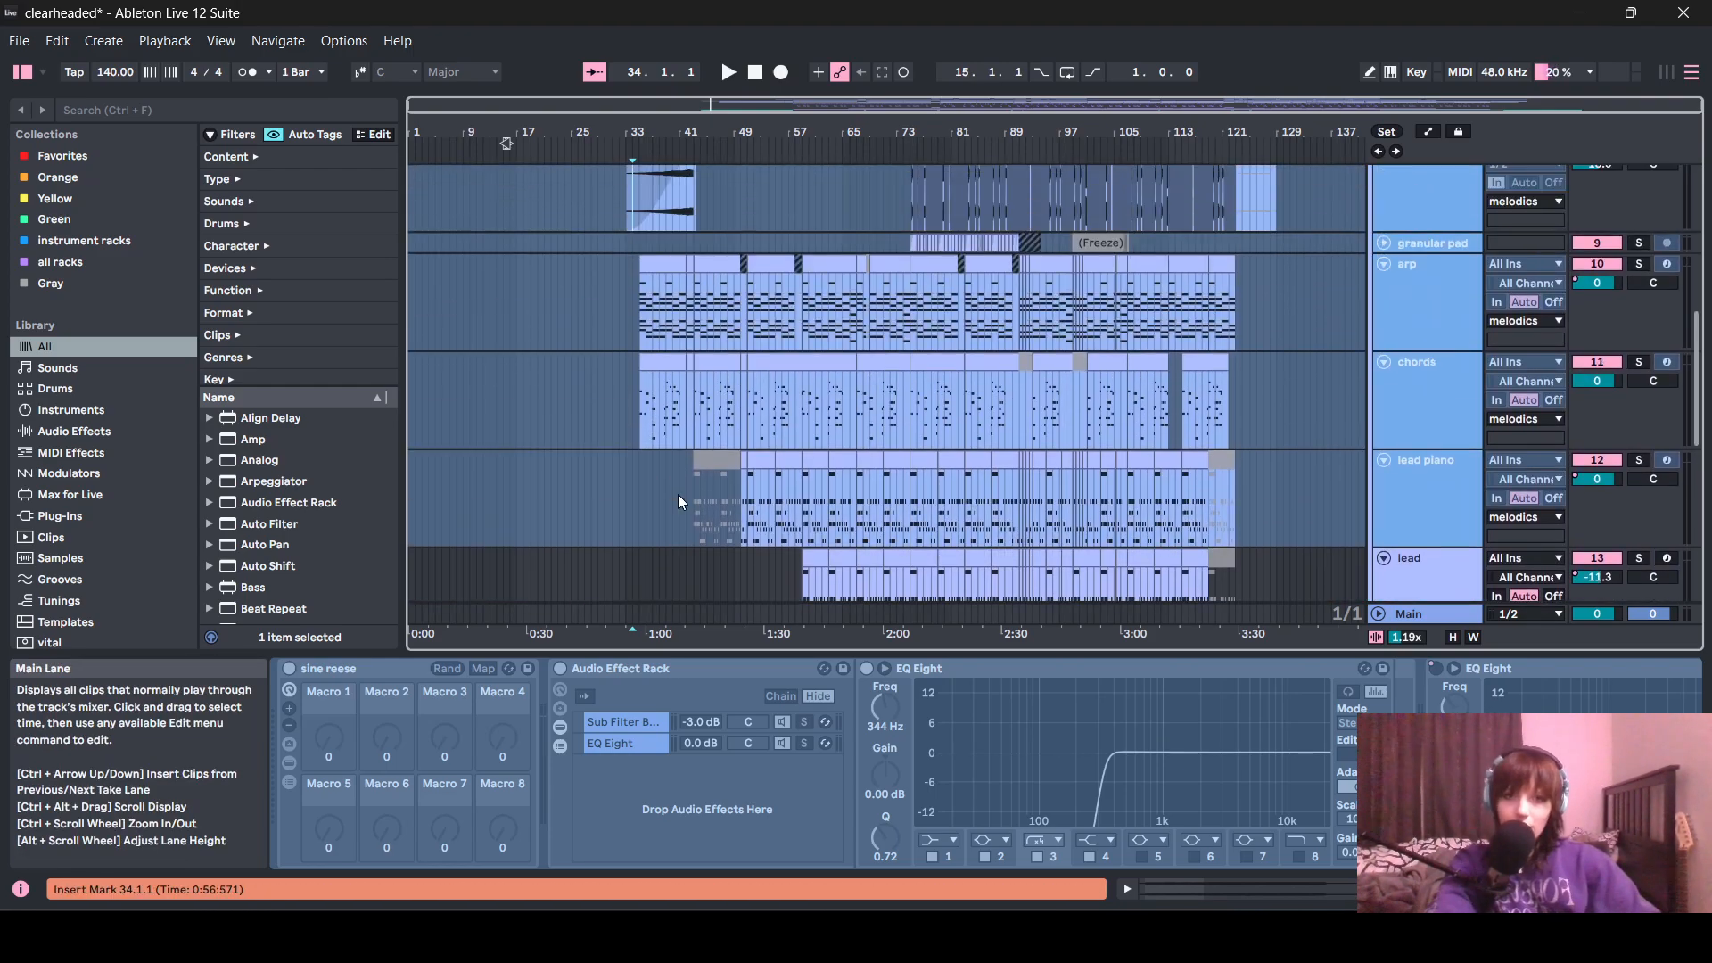
pyautogui.scroll(3, 725, 448)
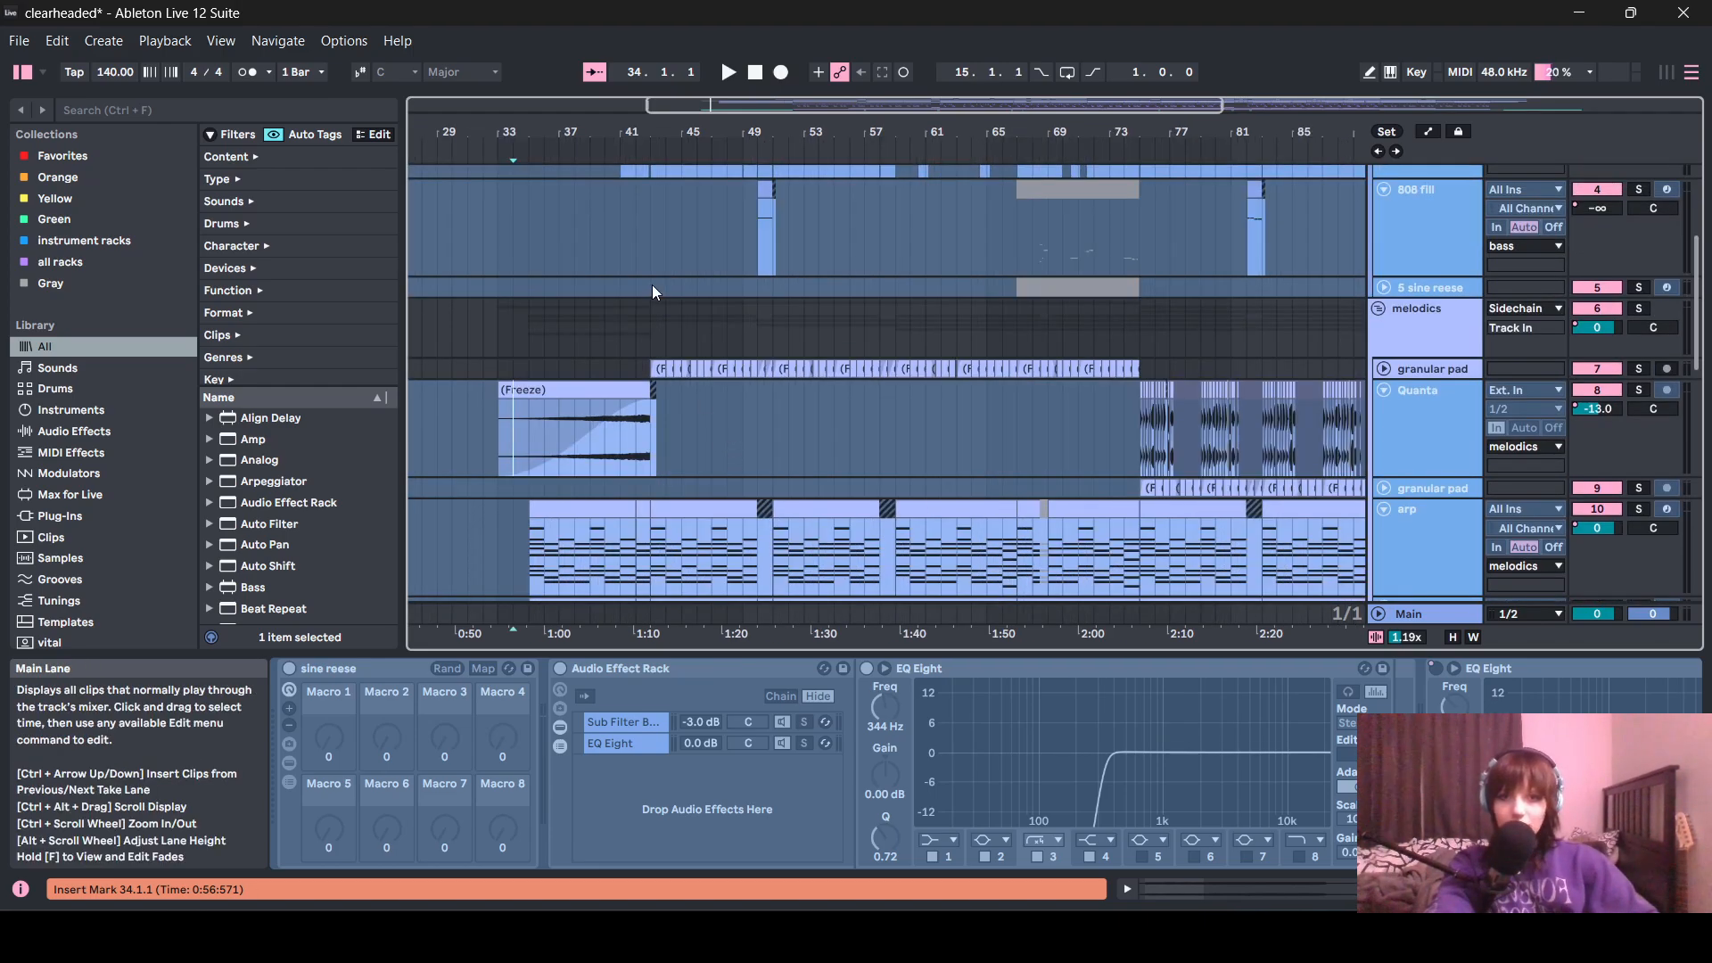
# - Play the full arrangement from bar 43 and show the Main track's devices with the loudness meter
pyautogui.click(665, 325)
pyautogui.scroll(-3, 784, 435)
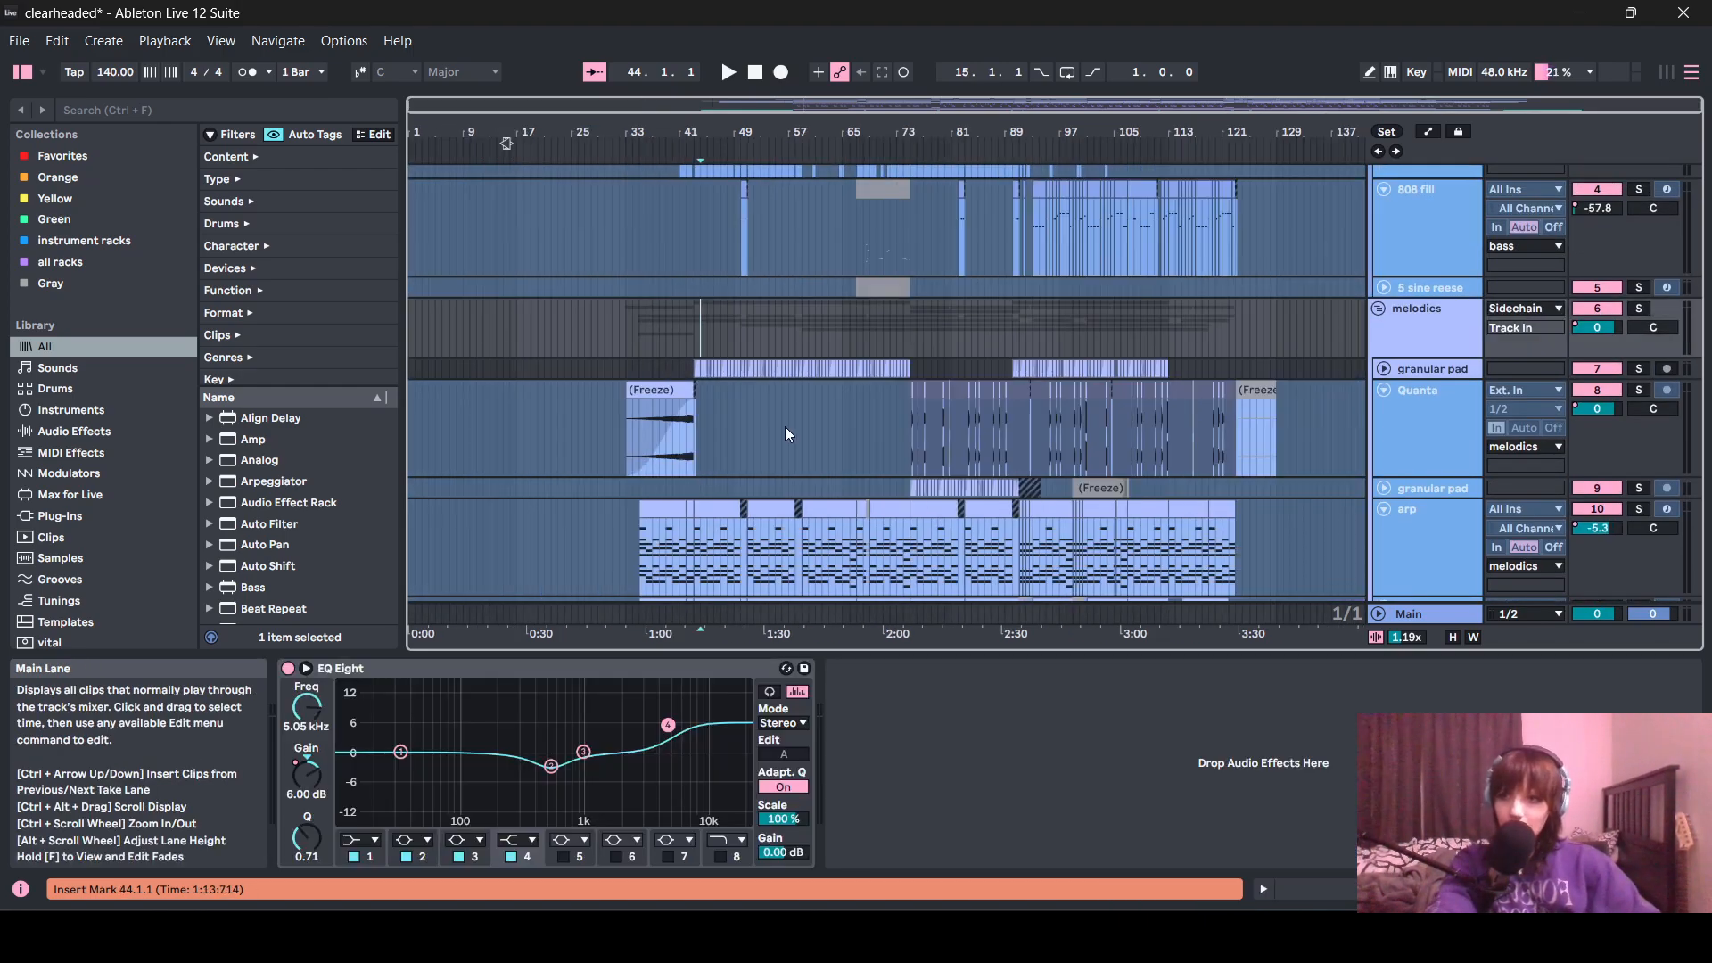
pyautogui.click(694, 339)
pyautogui.scroll(3, 714, 403)
pyautogui.press('space')
pyautogui.scroll(-3, 717, 409)
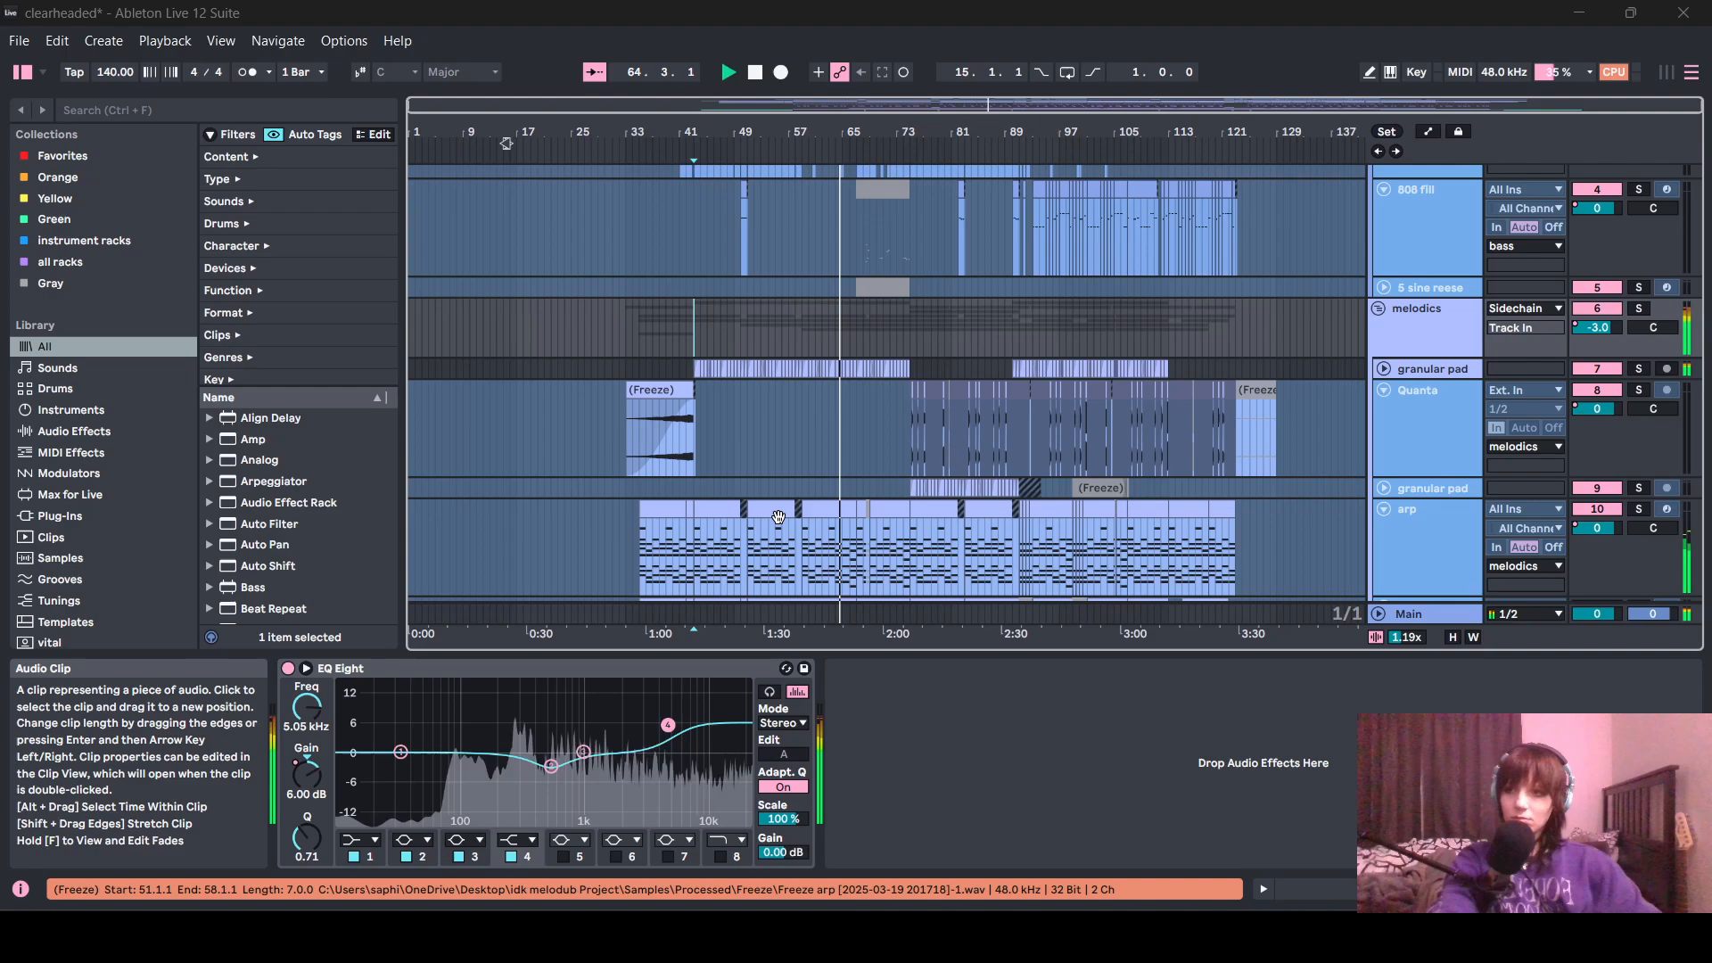
pyautogui.click(1427, 614)
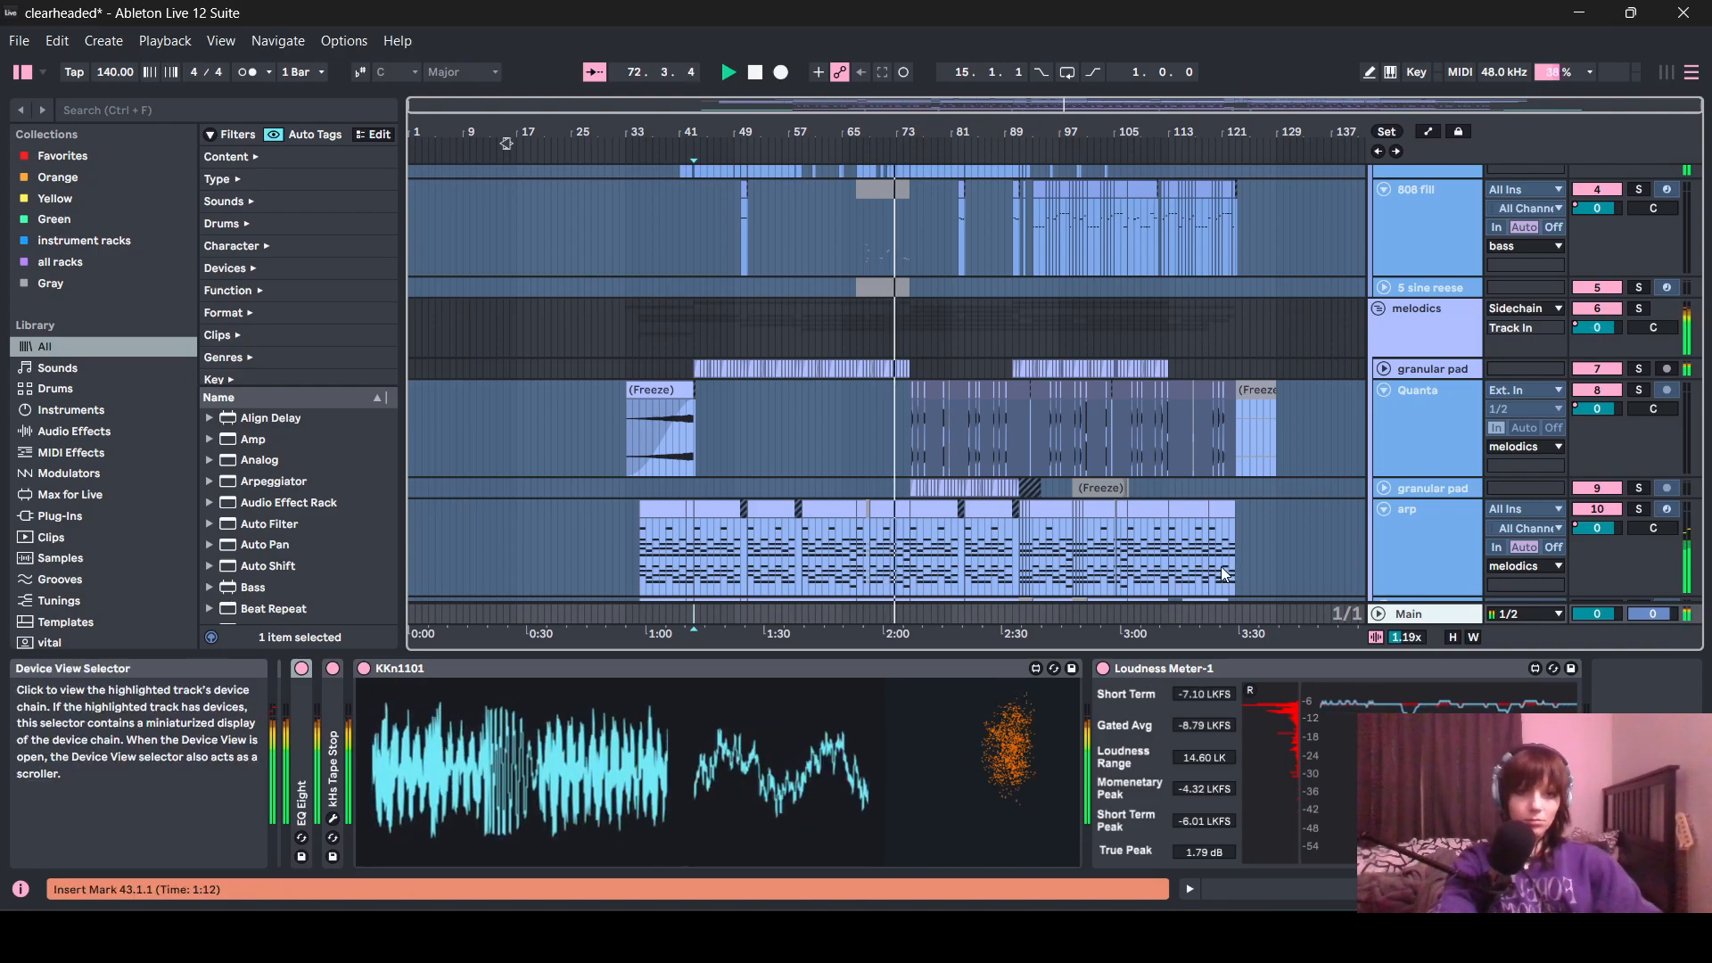
# - Place the insert marker at bar 75 in the Quanta track, examine the chopped clips there and stop playback
pyautogui.click(908, 438)
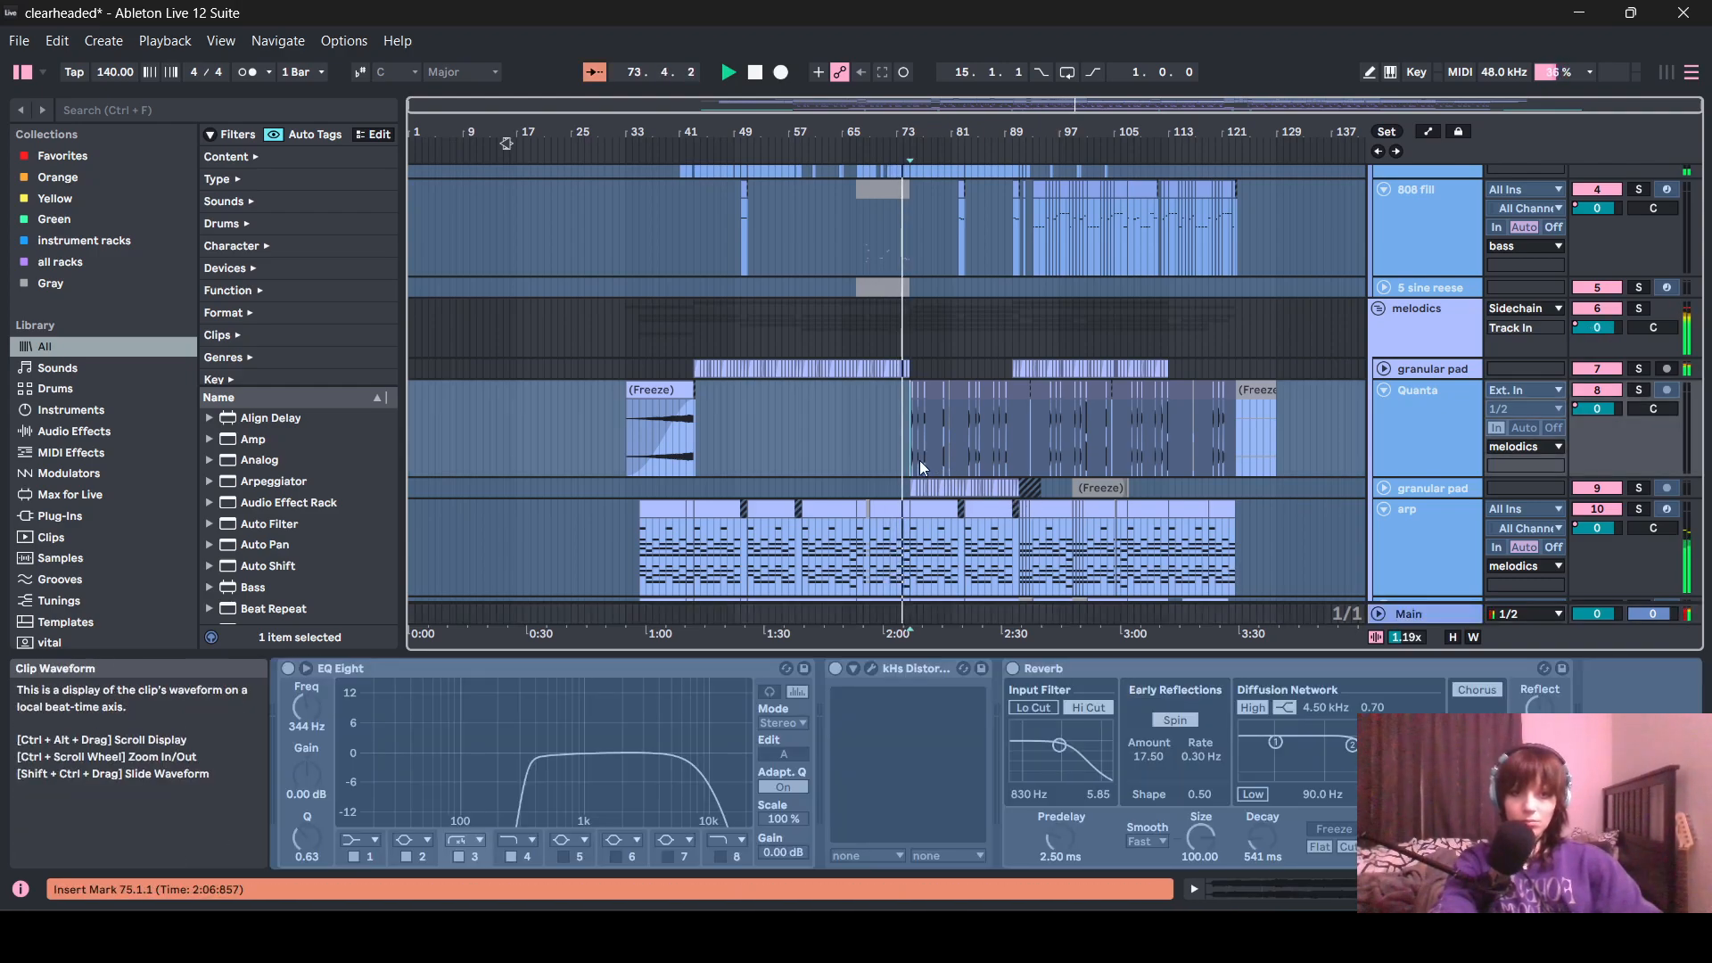
pyautogui.scroll(5, 918, 461)
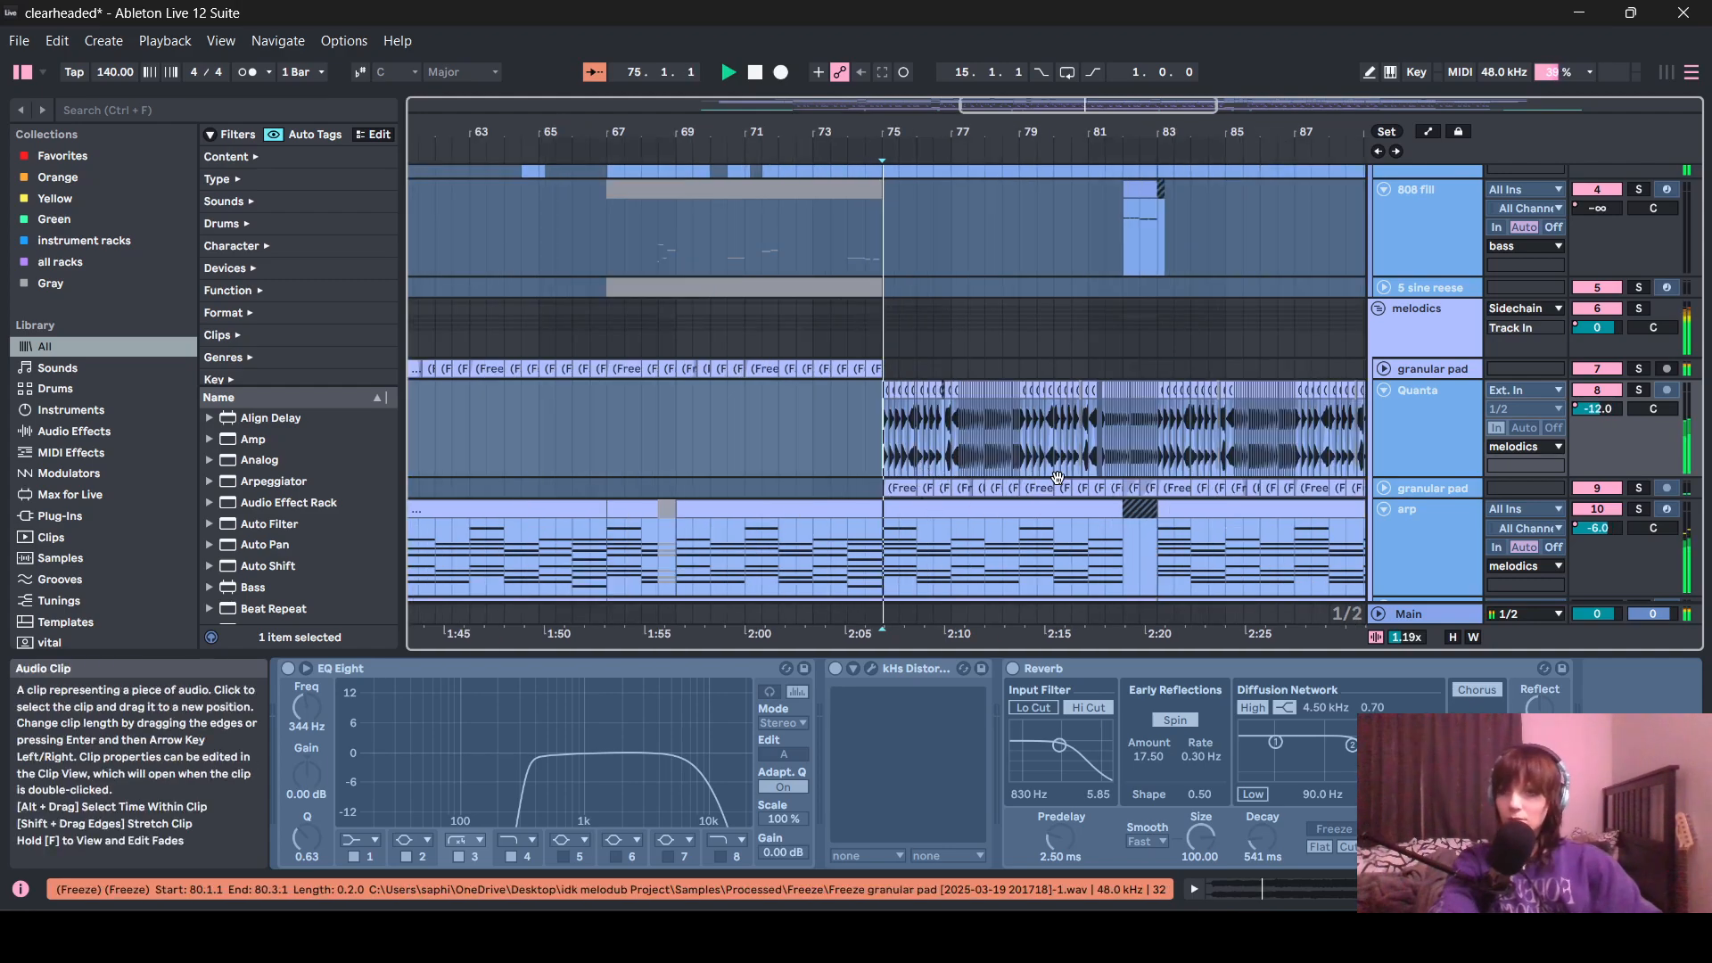
pyautogui.scroll(-5, 1046, 480)
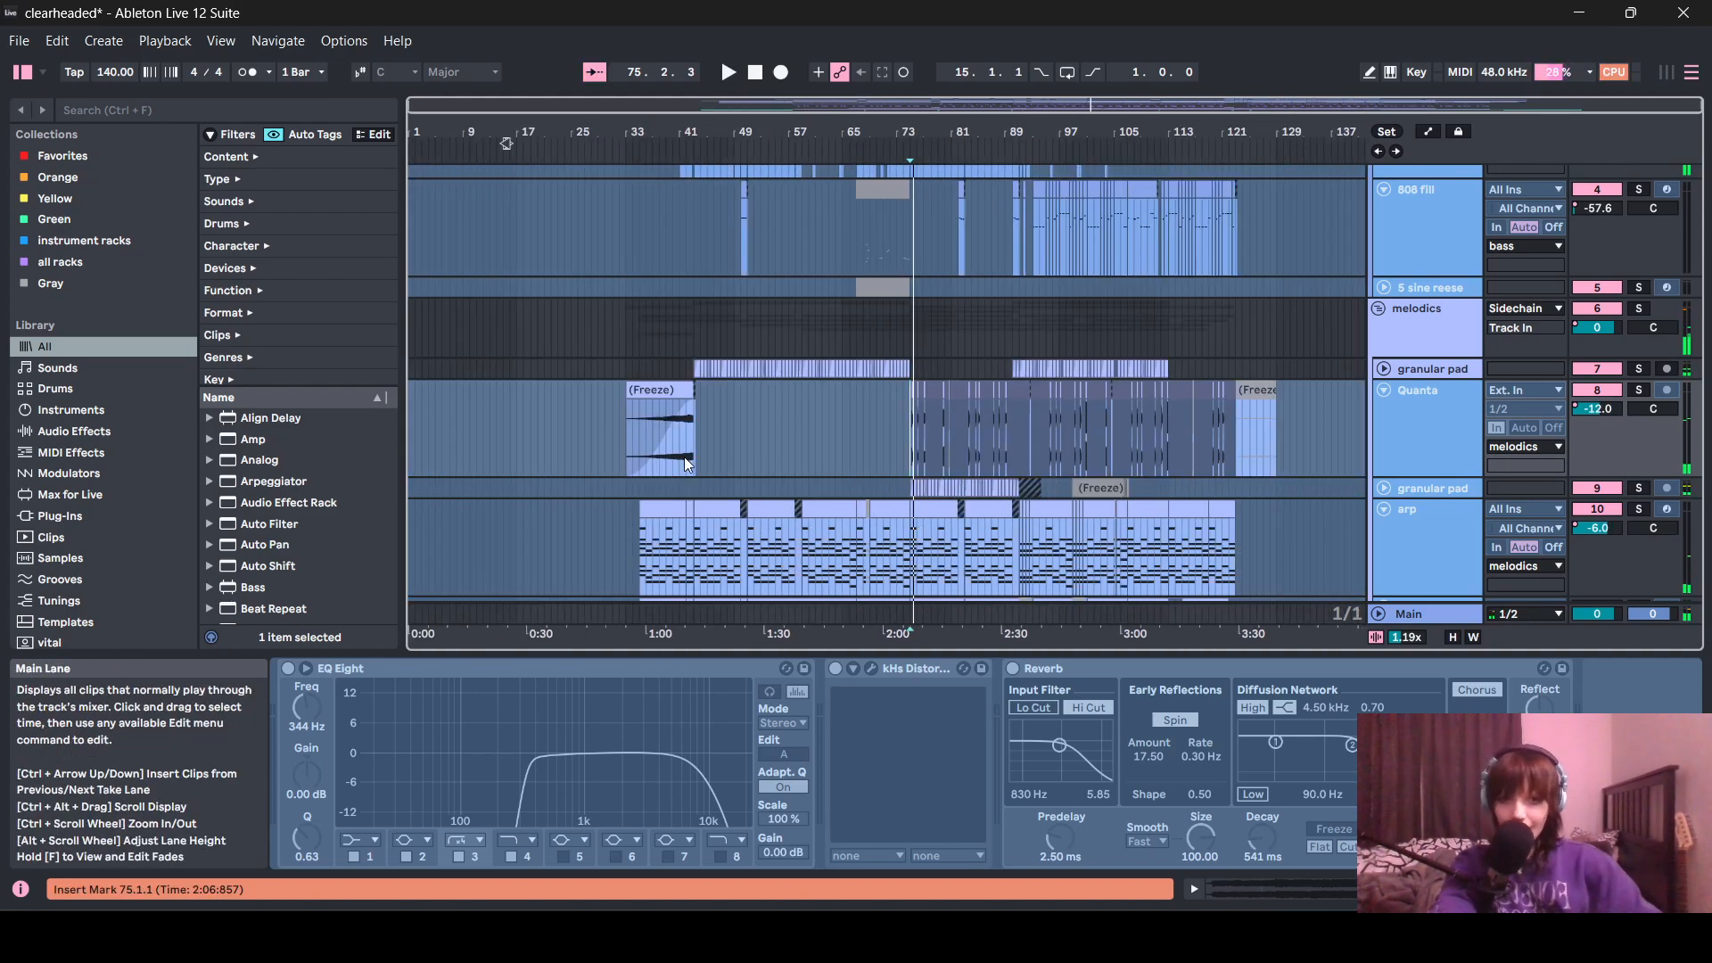
pyautogui.press('space')
# - Place the insert marker at bar 32 in the Quanta track and fold the bass group
pyautogui.click(639, 448)
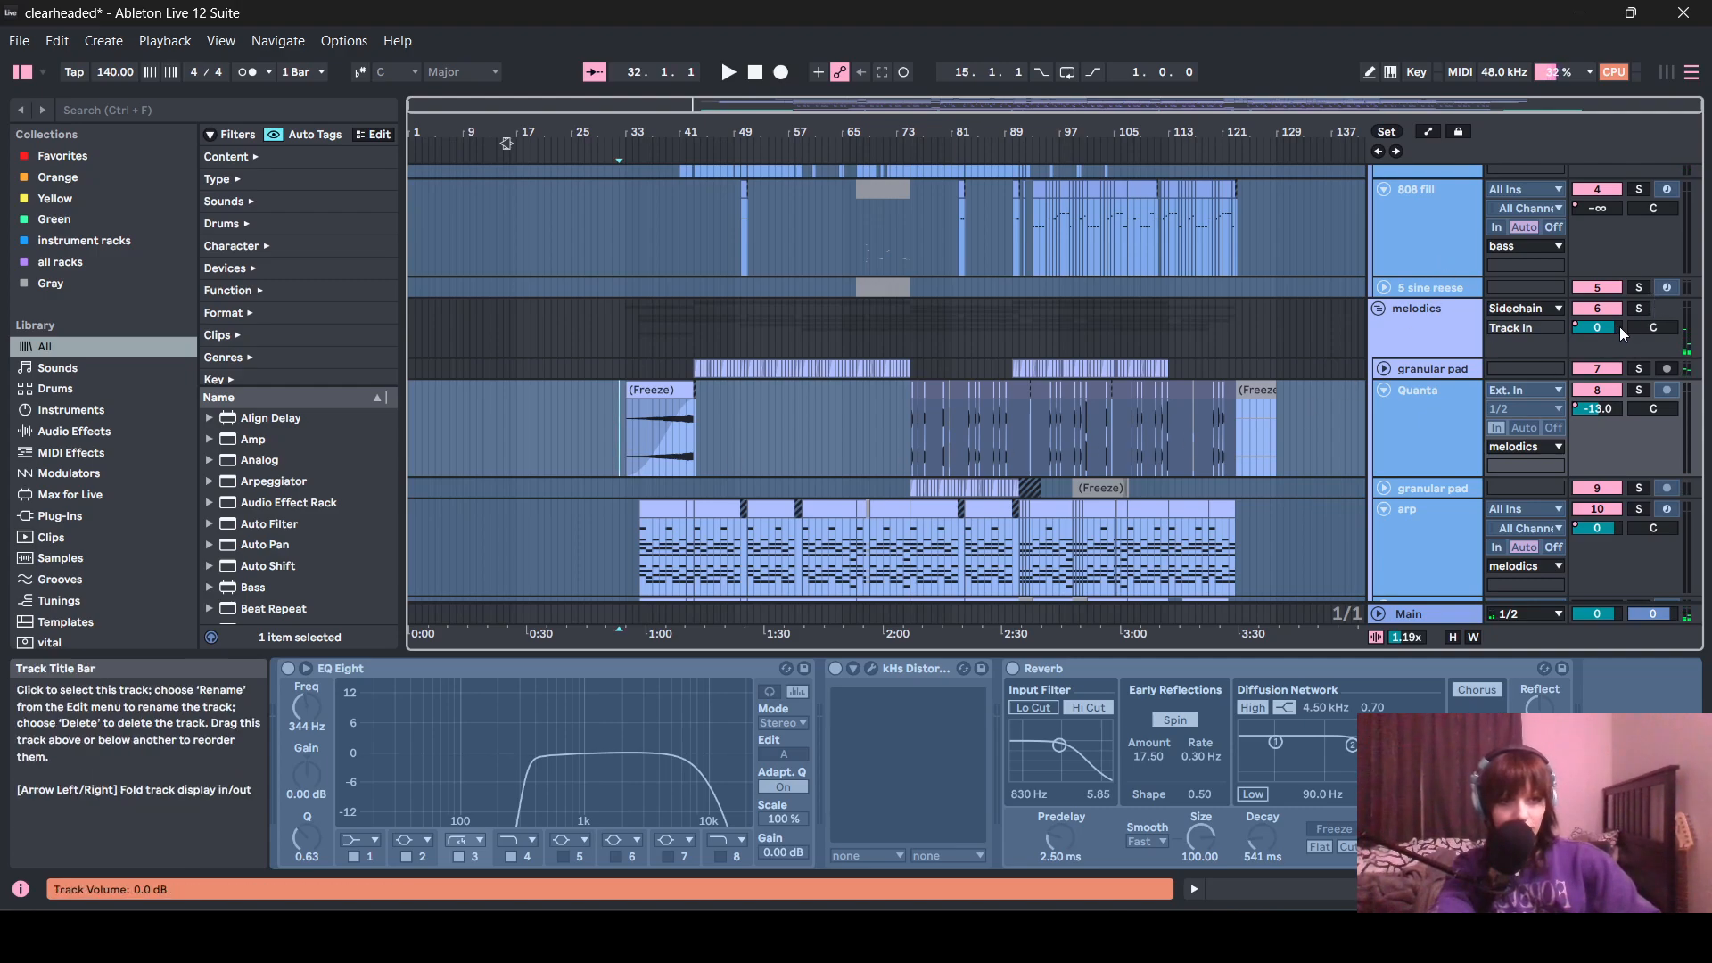
pyautogui.scroll(5, 1461, 484)
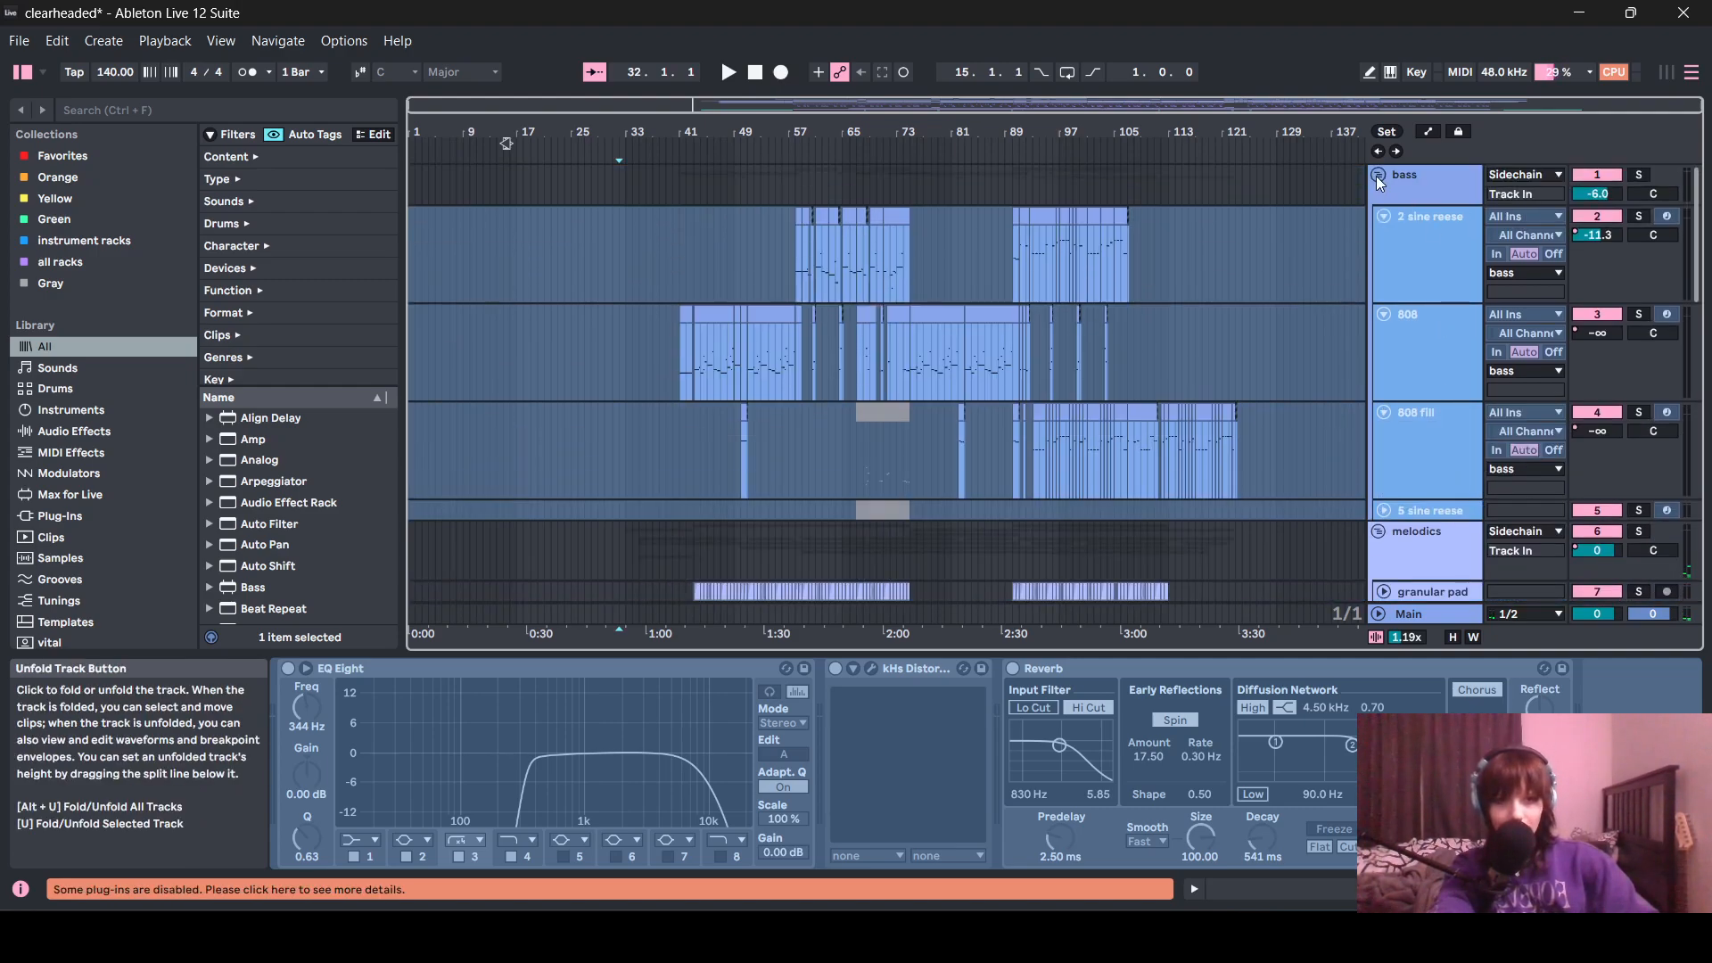
pyautogui.click(1377, 175)
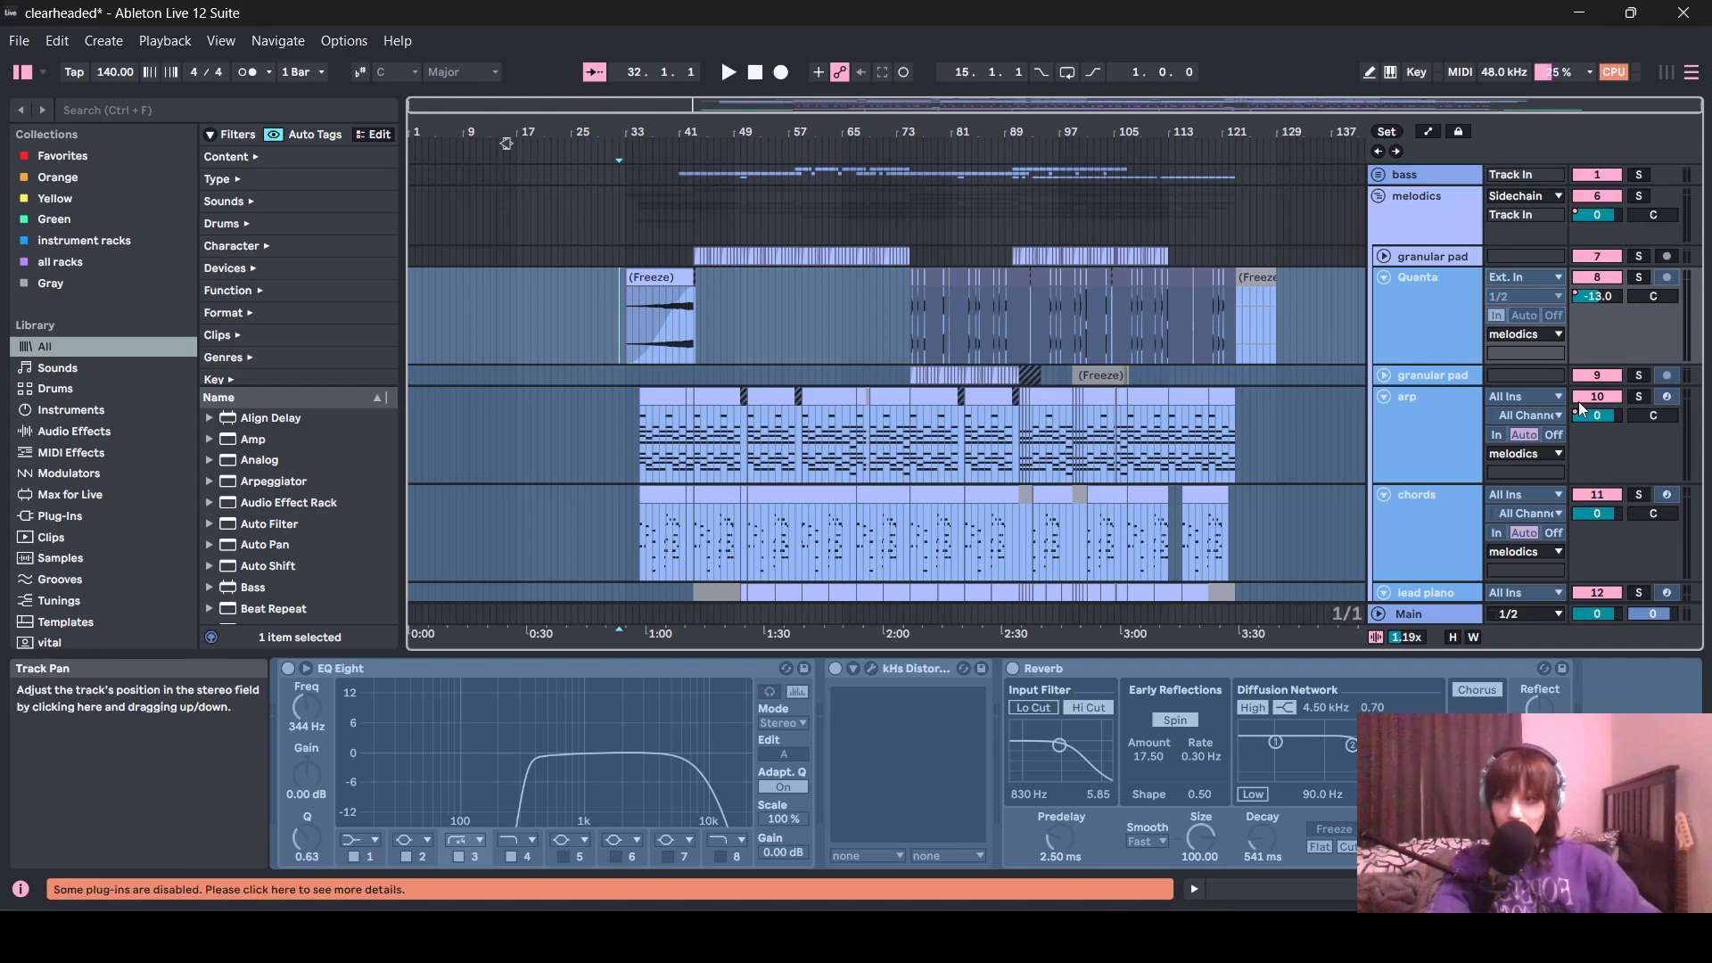
# - Examine the device chains of the arp and lead tracks, including their gates sidechained from Quanta
pyautogui.click(652, 376)
pyautogui.click(1427, 442)
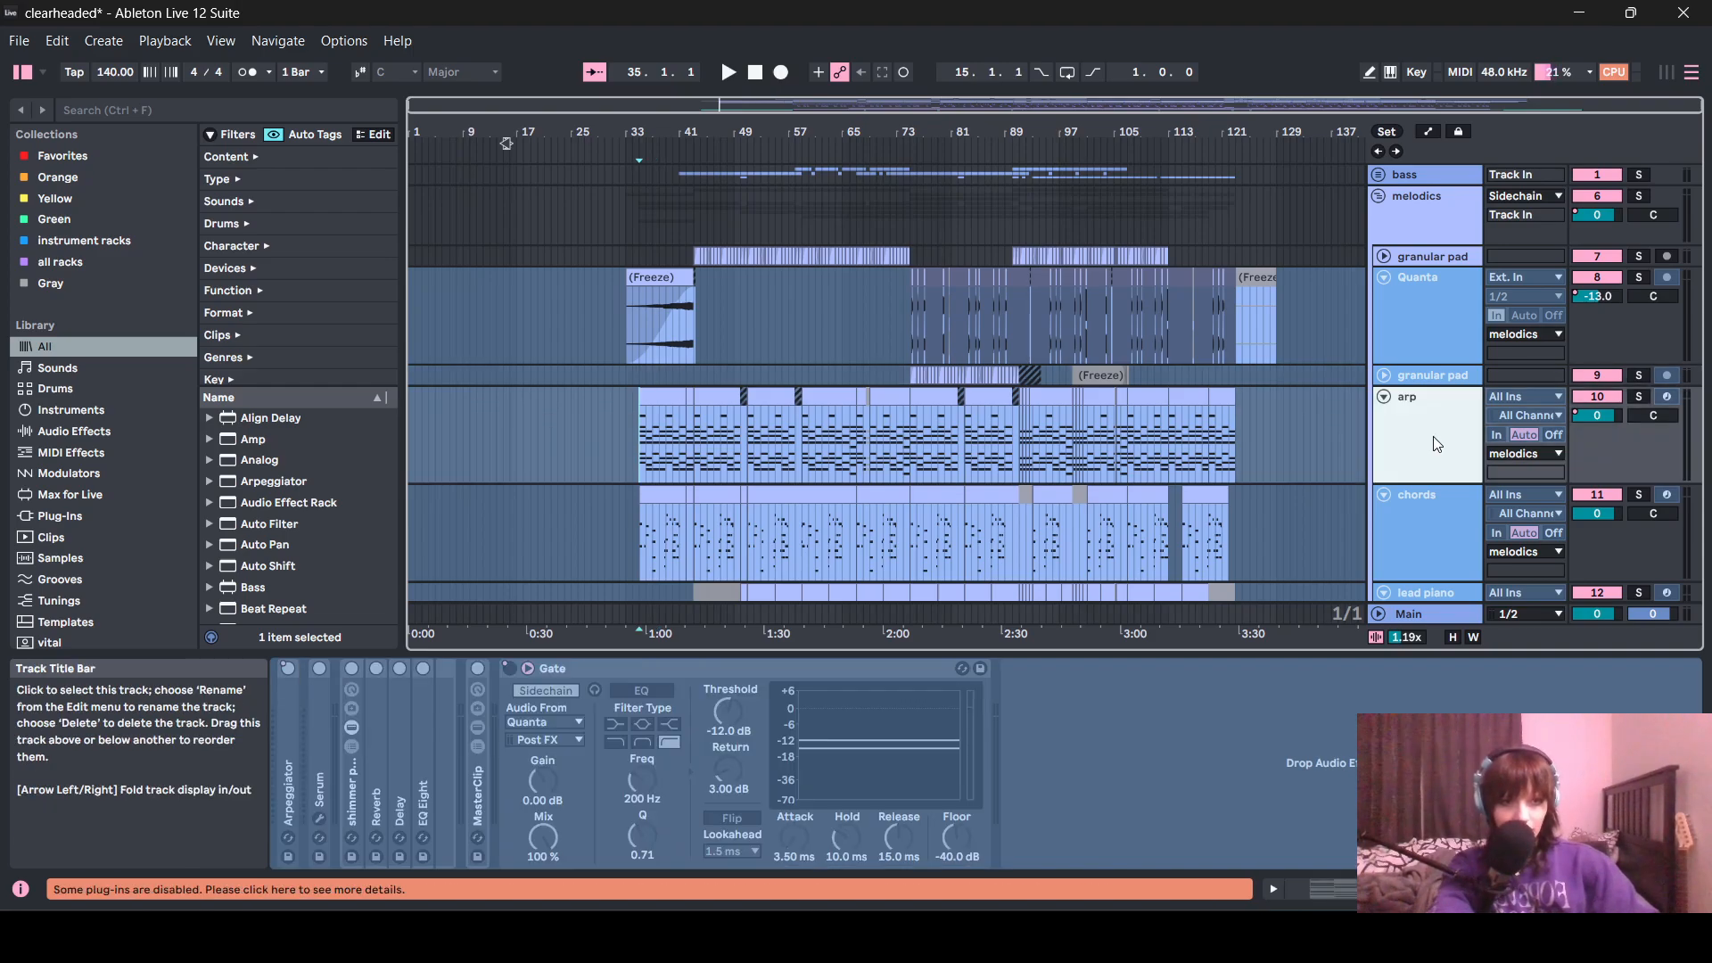
pyautogui.scroll(-5, 1427, 479)
pyautogui.click(1447, 495)
pyautogui.scroll(3, 892, 374)
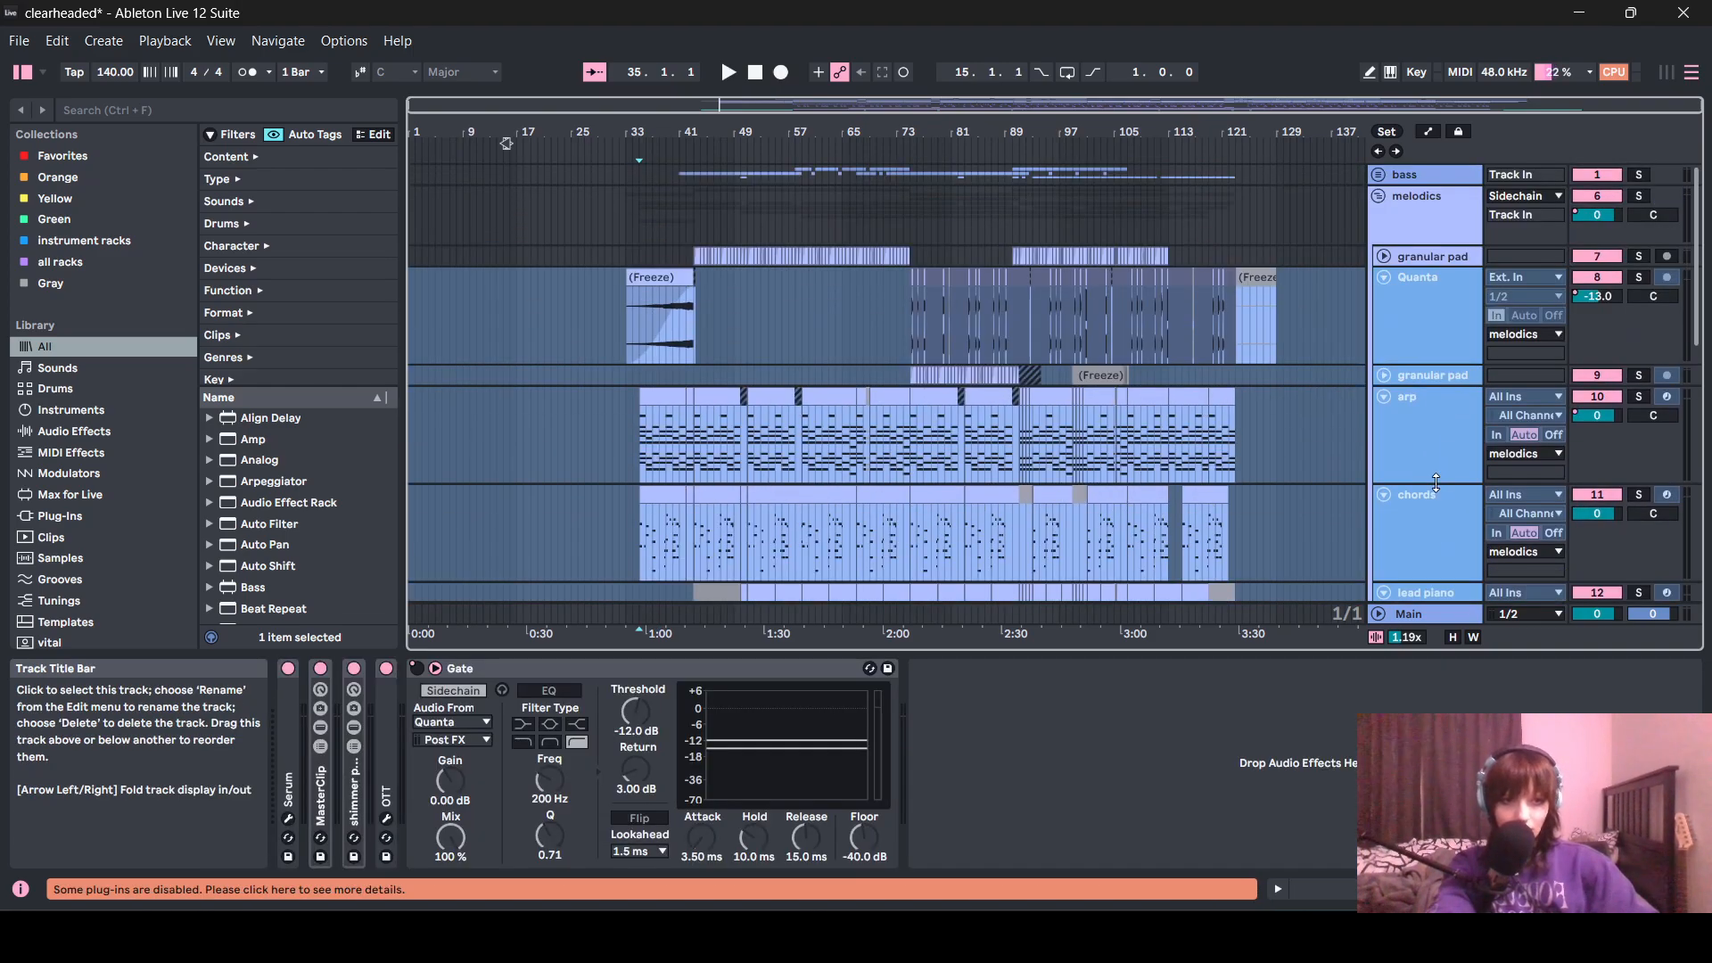
# - Play from bar 50 with the arp track soloed, moving the insert marker on to bar 67
pyautogui.click(730, 268)
pyautogui.click(741, 270)
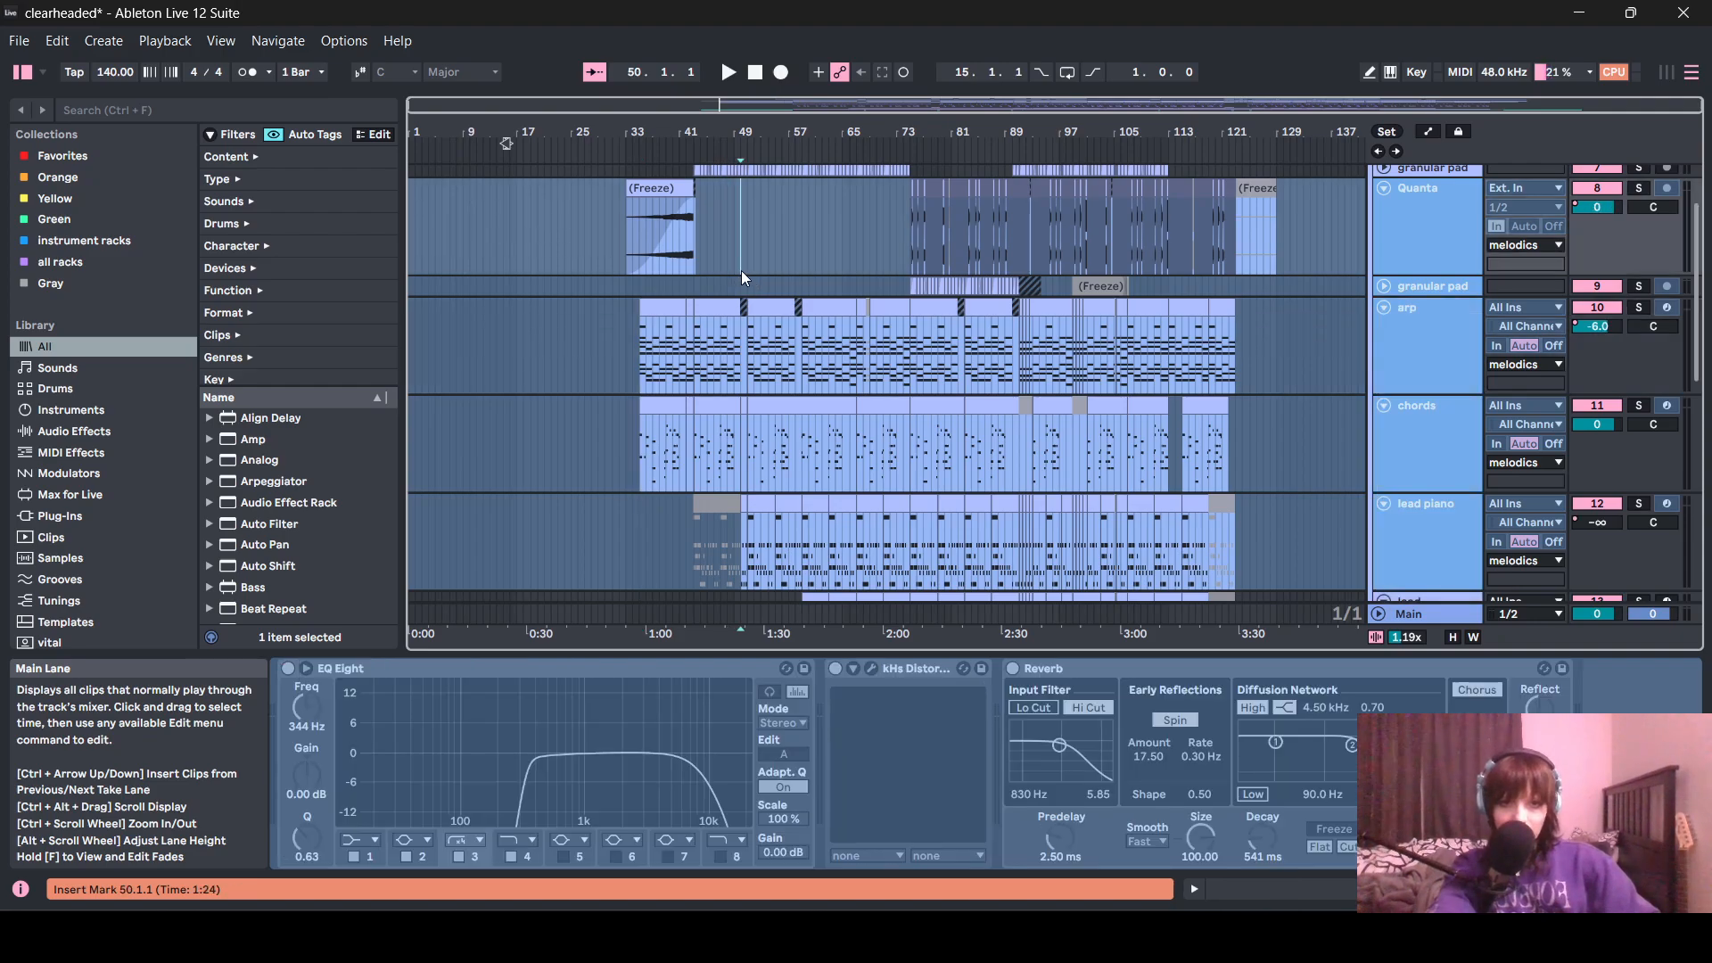
pyautogui.press('space')
pyautogui.click(1640, 309)
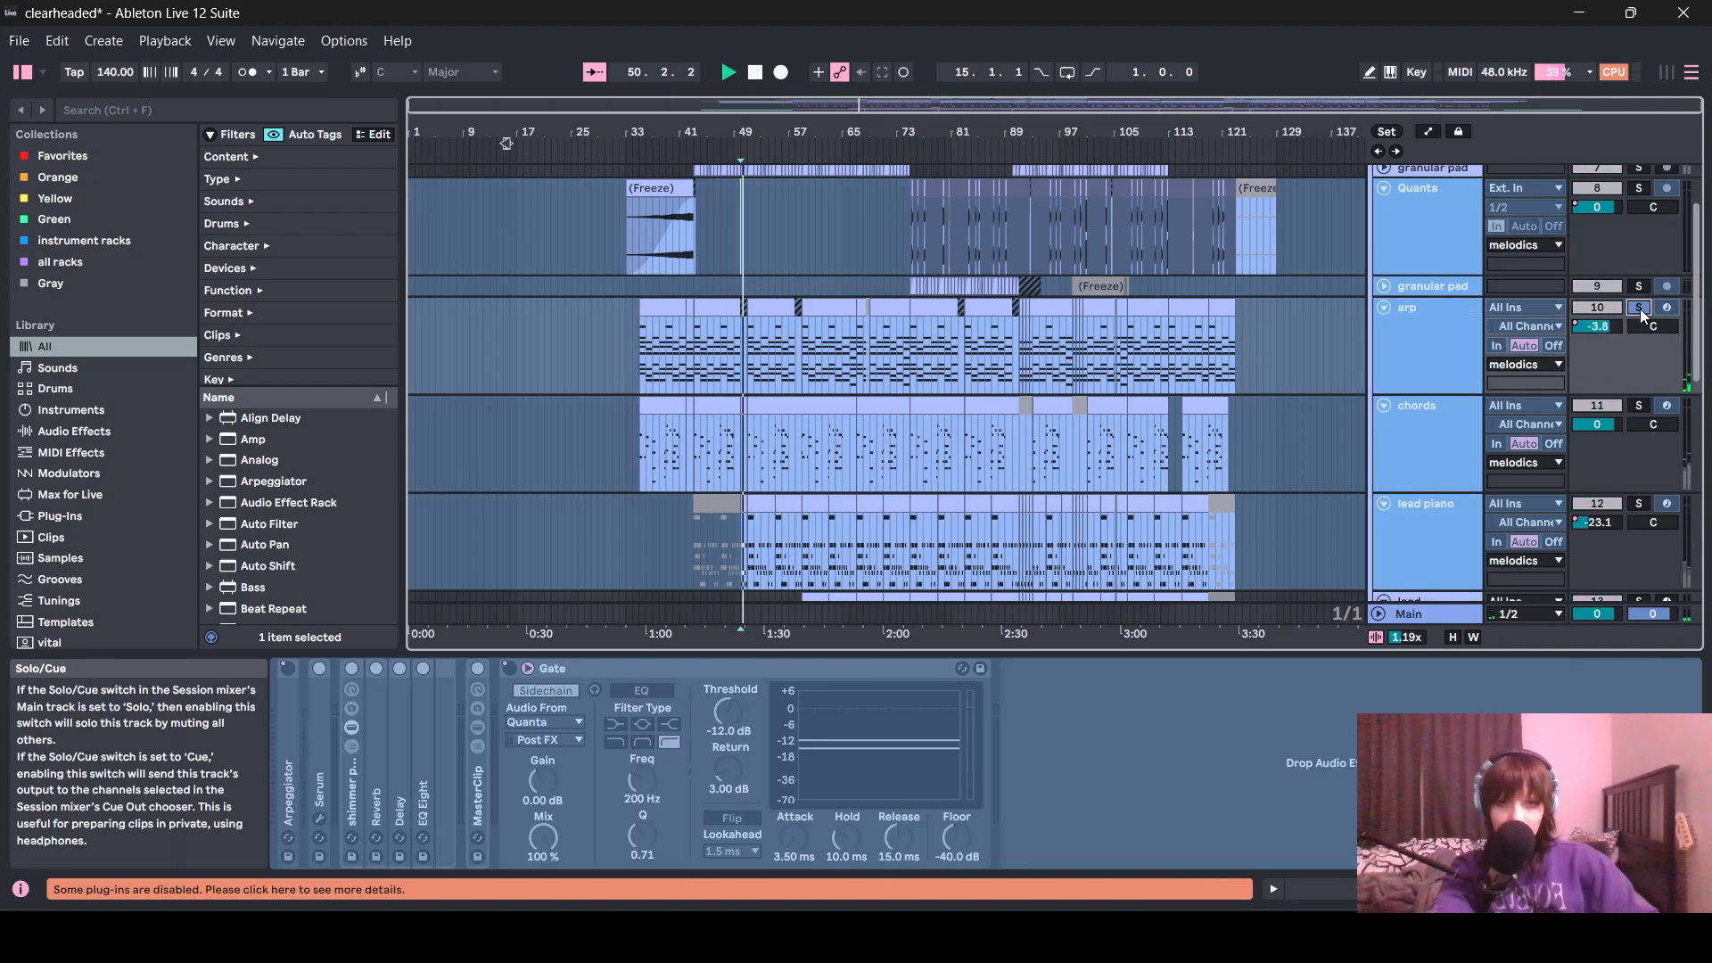
pyautogui.scroll(3, 729, 353)
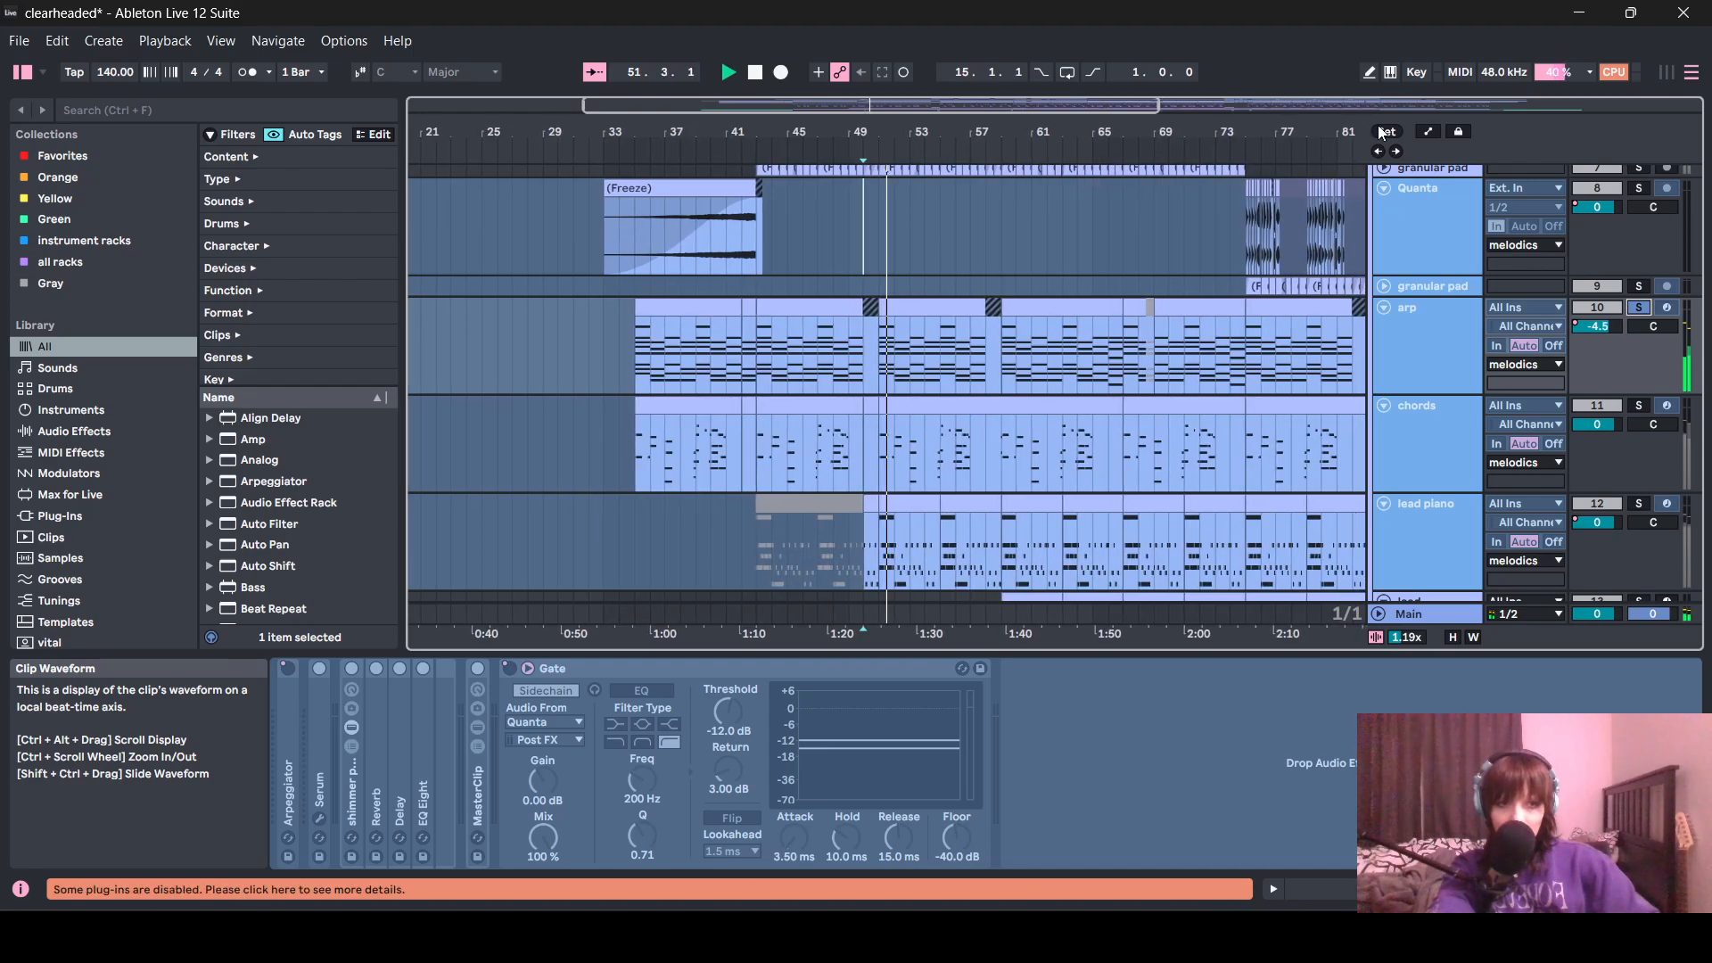
pyautogui.scroll(-3, 1250, 433)
pyautogui.scroll(3, 1038, 415)
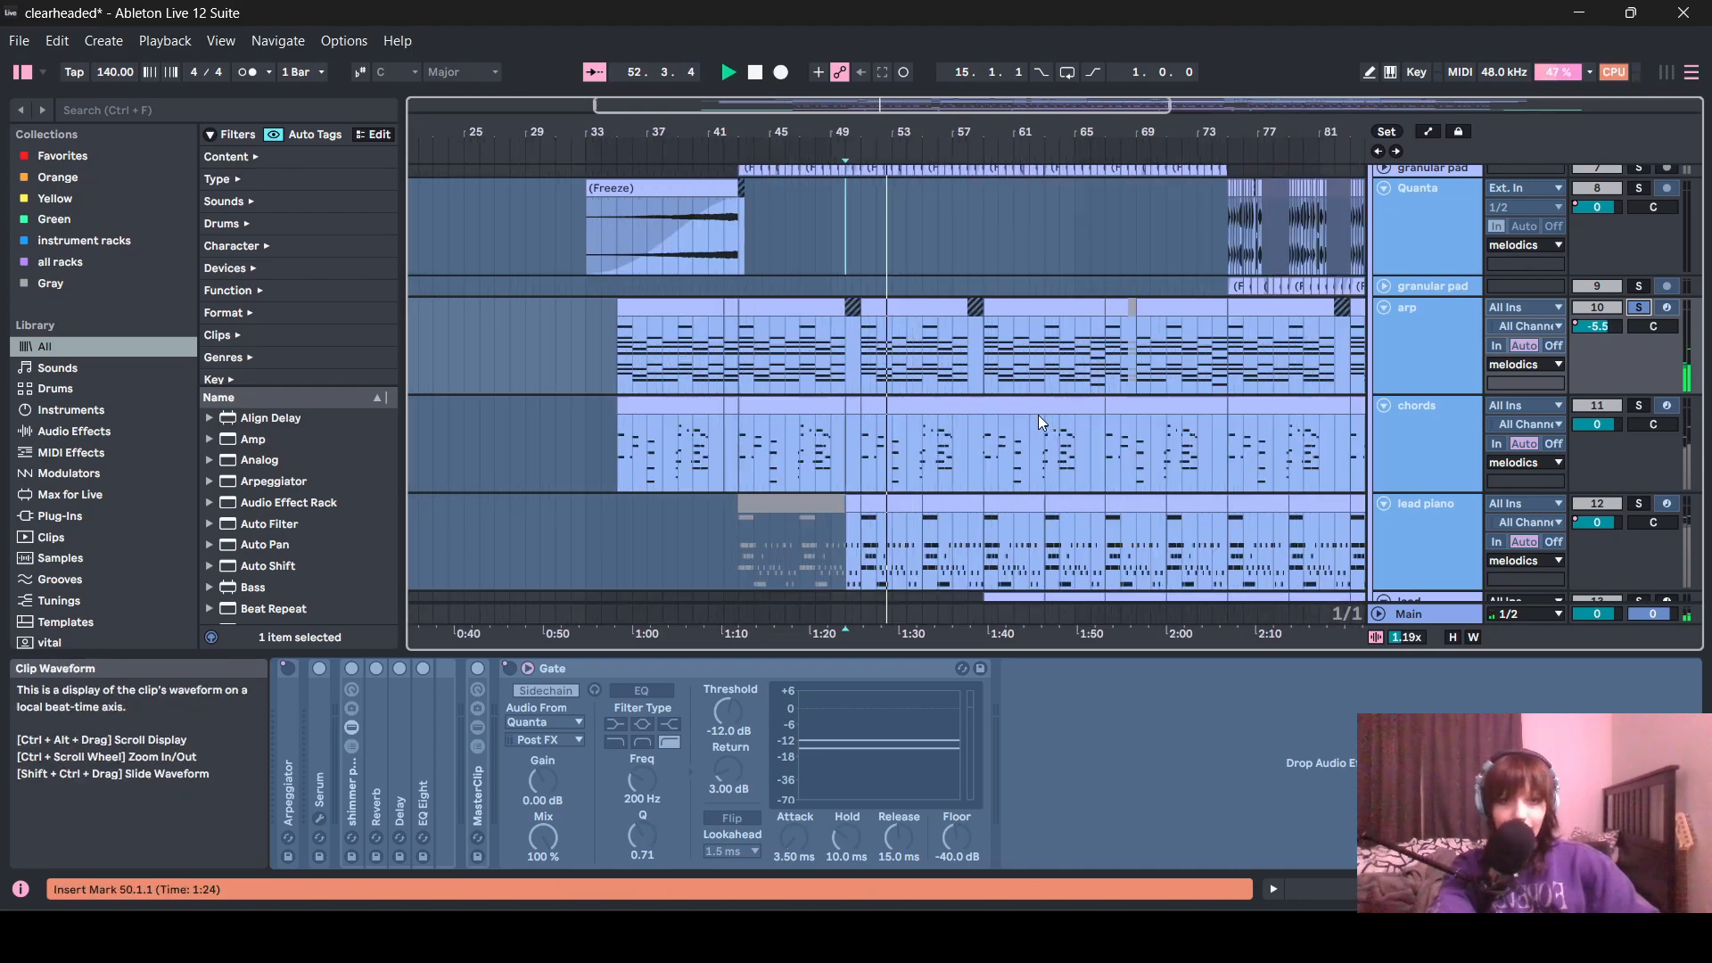
pyautogui.click(1095, 375)
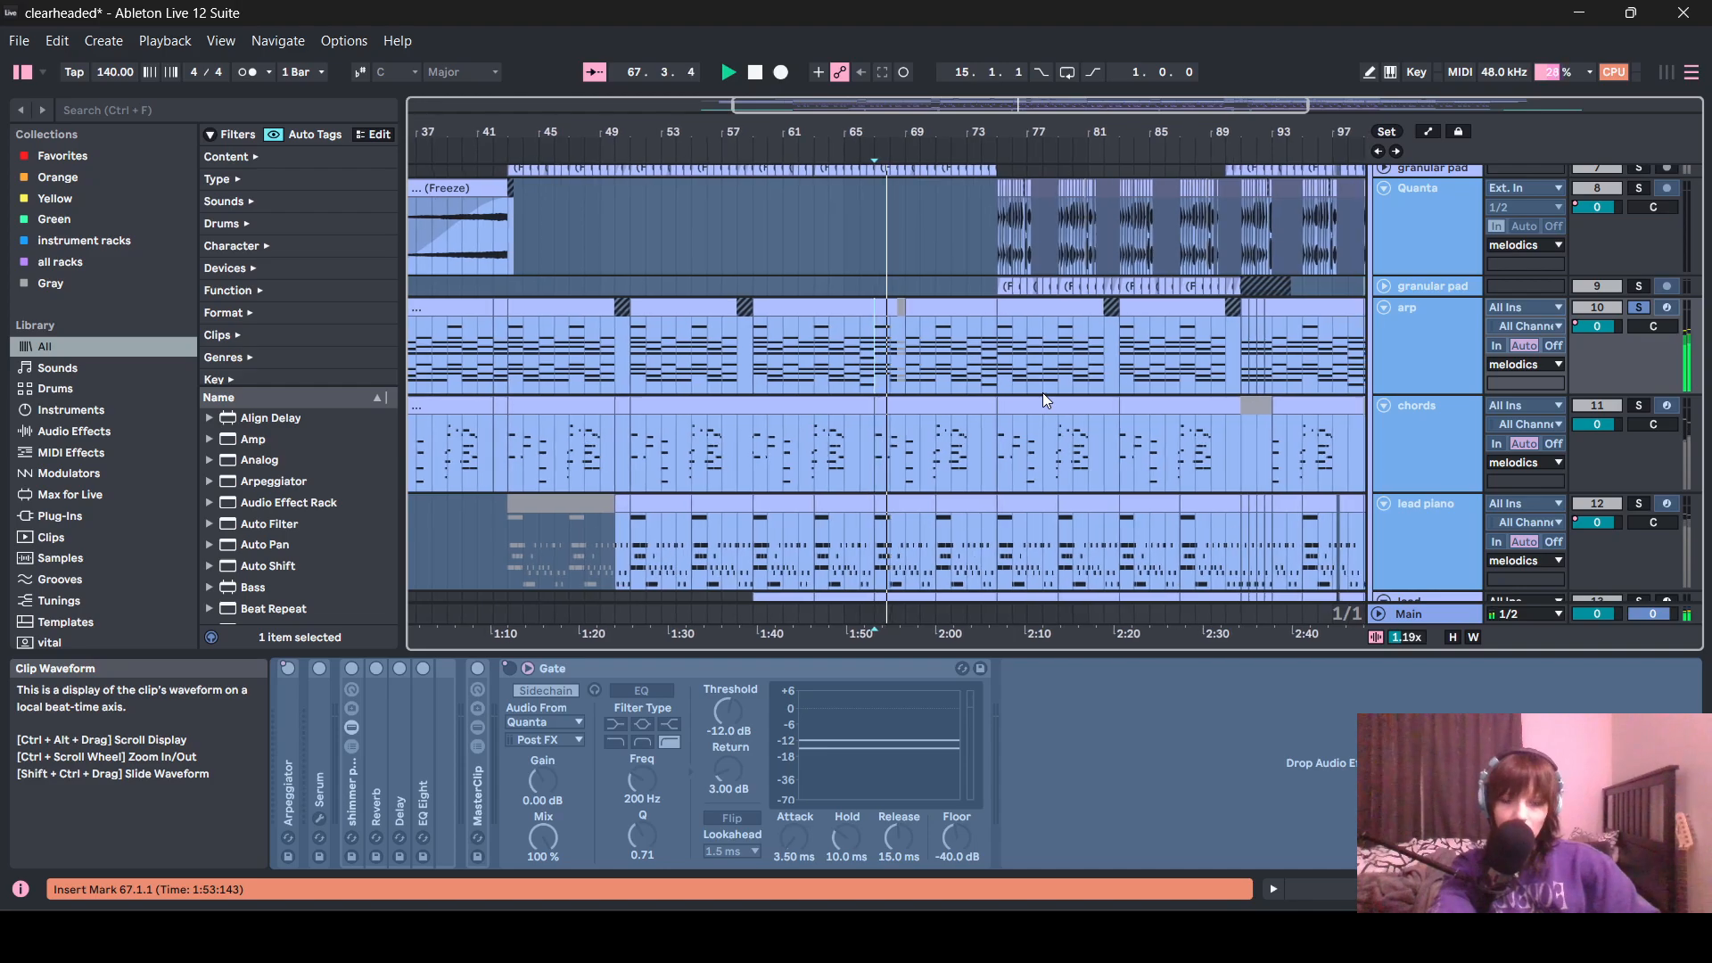
# - Solo the chords track during playback and take a closer look at its notes around bars 67 to 78
pyautogui.scroll(-5, 1470, 499)
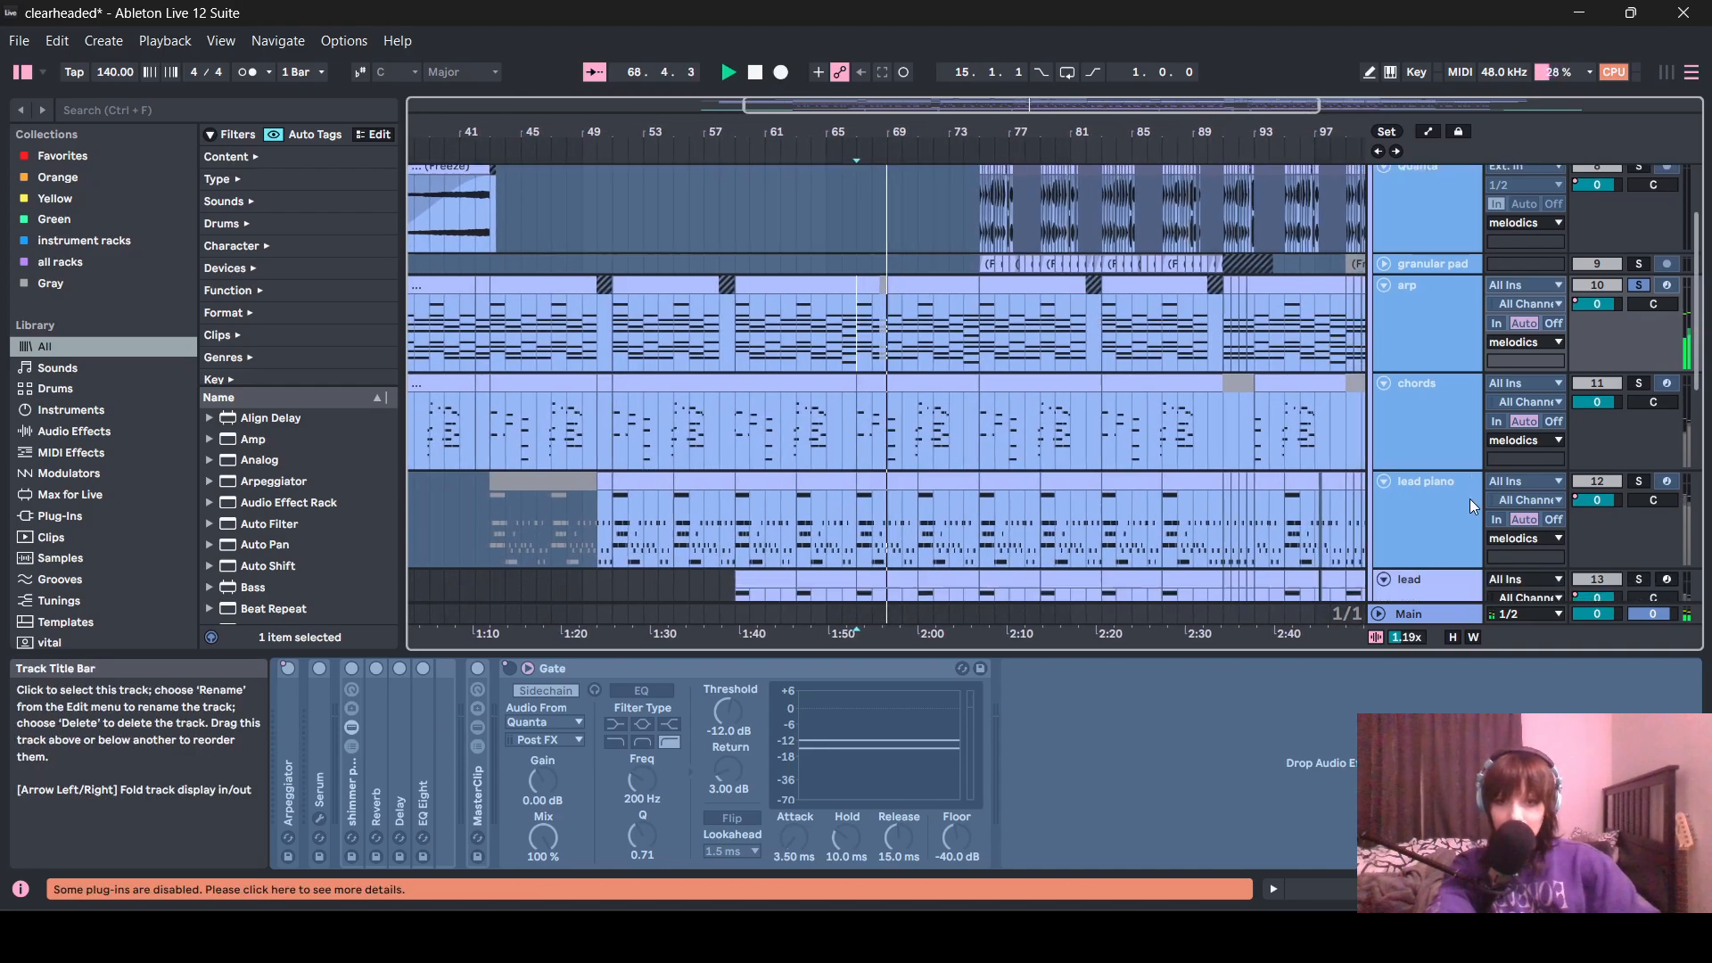
pyautogui.scroll(1, 1648, 282)
pyautogui.click(1639, 294)
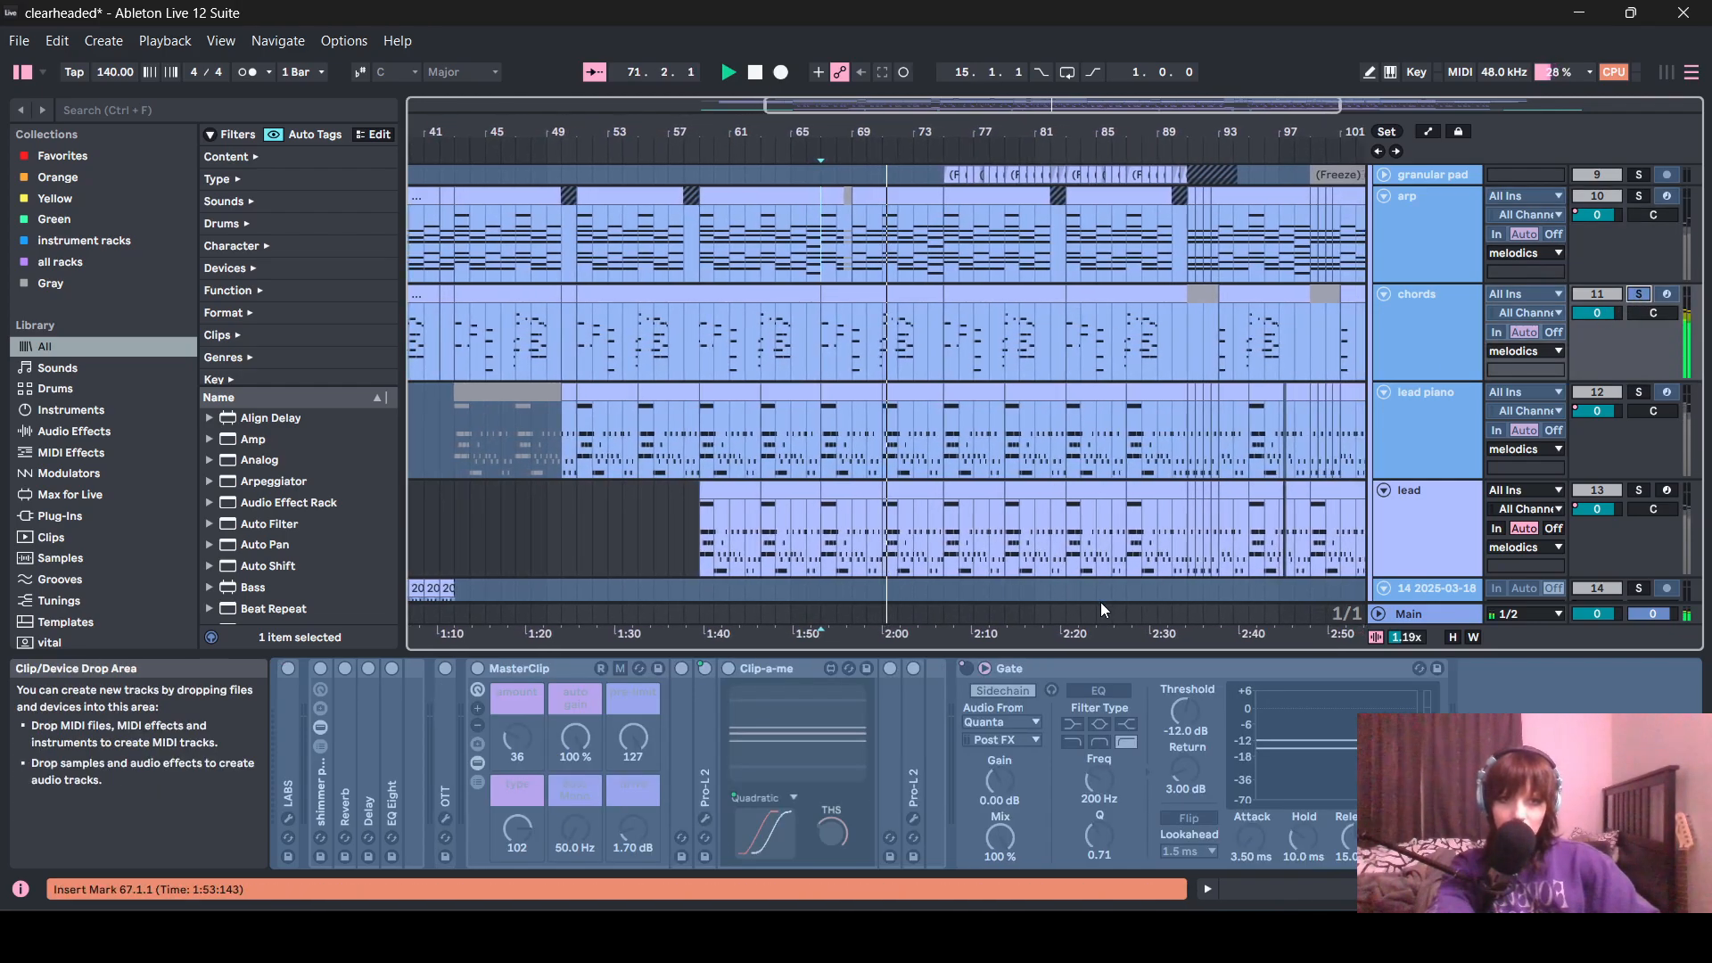
pyautogui.moveTo(829, 142); pyautogui.dragTo(812, 237)
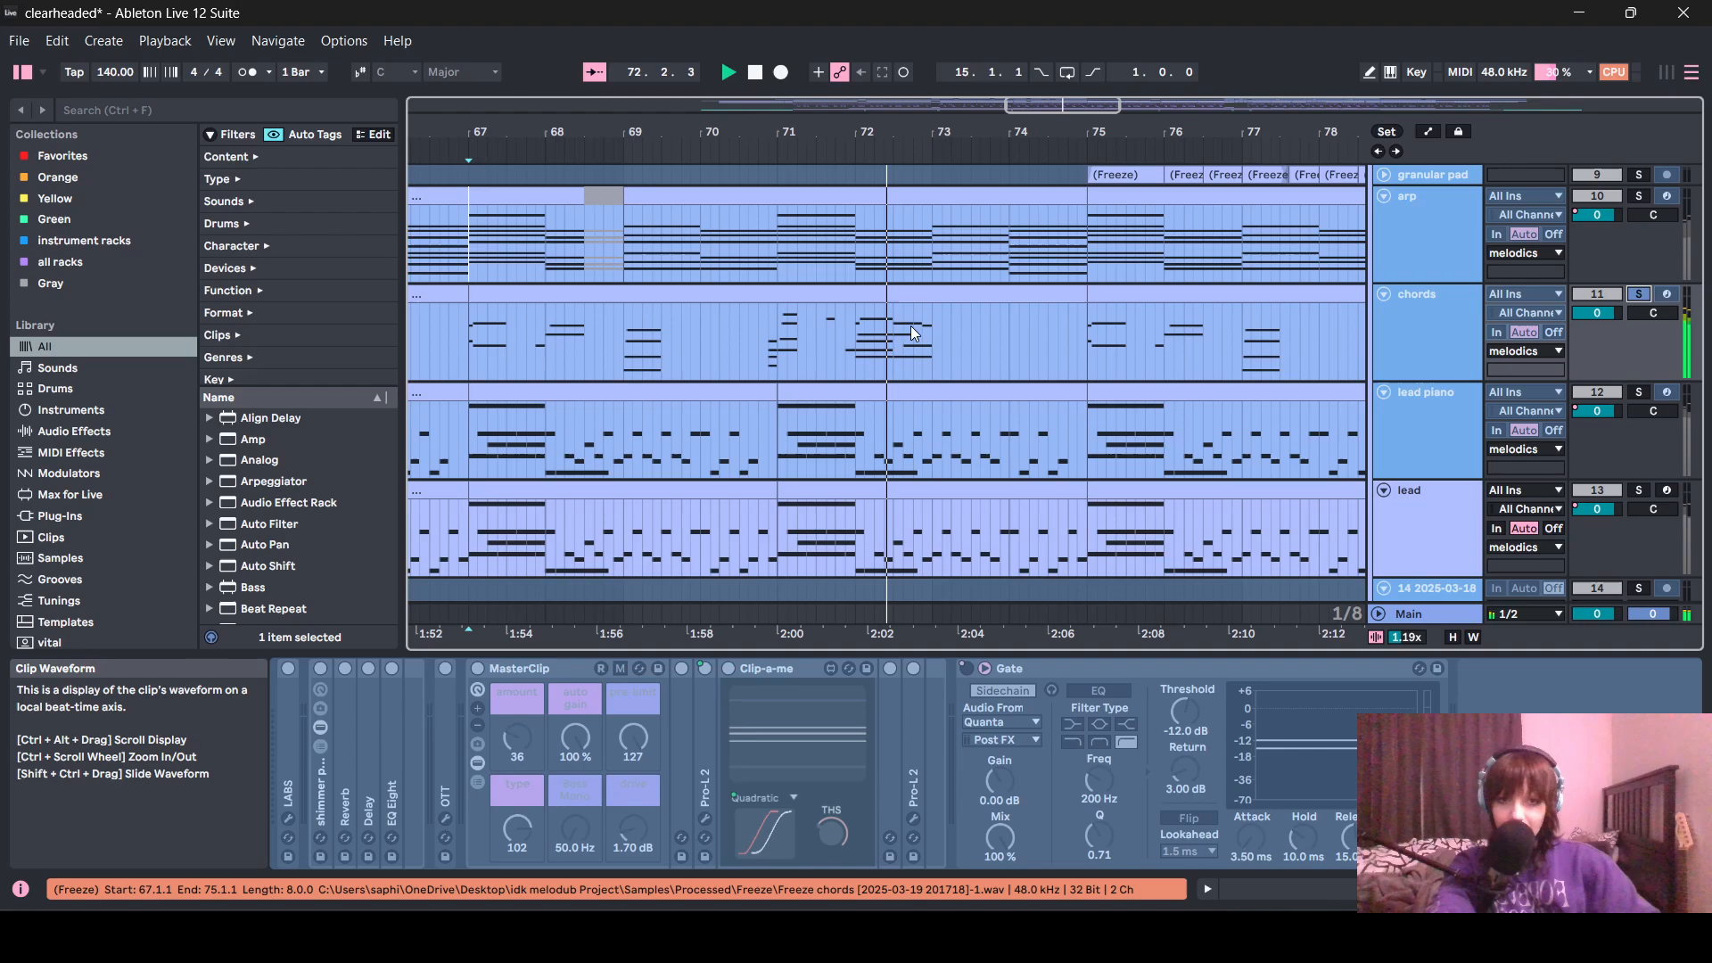
pyautogui.scroll(-3, 768, 433)
# - Place the insert marker at 67.2.1 in the lead piano track and solo that track to listen to it
pyautogui.click(677, 428)
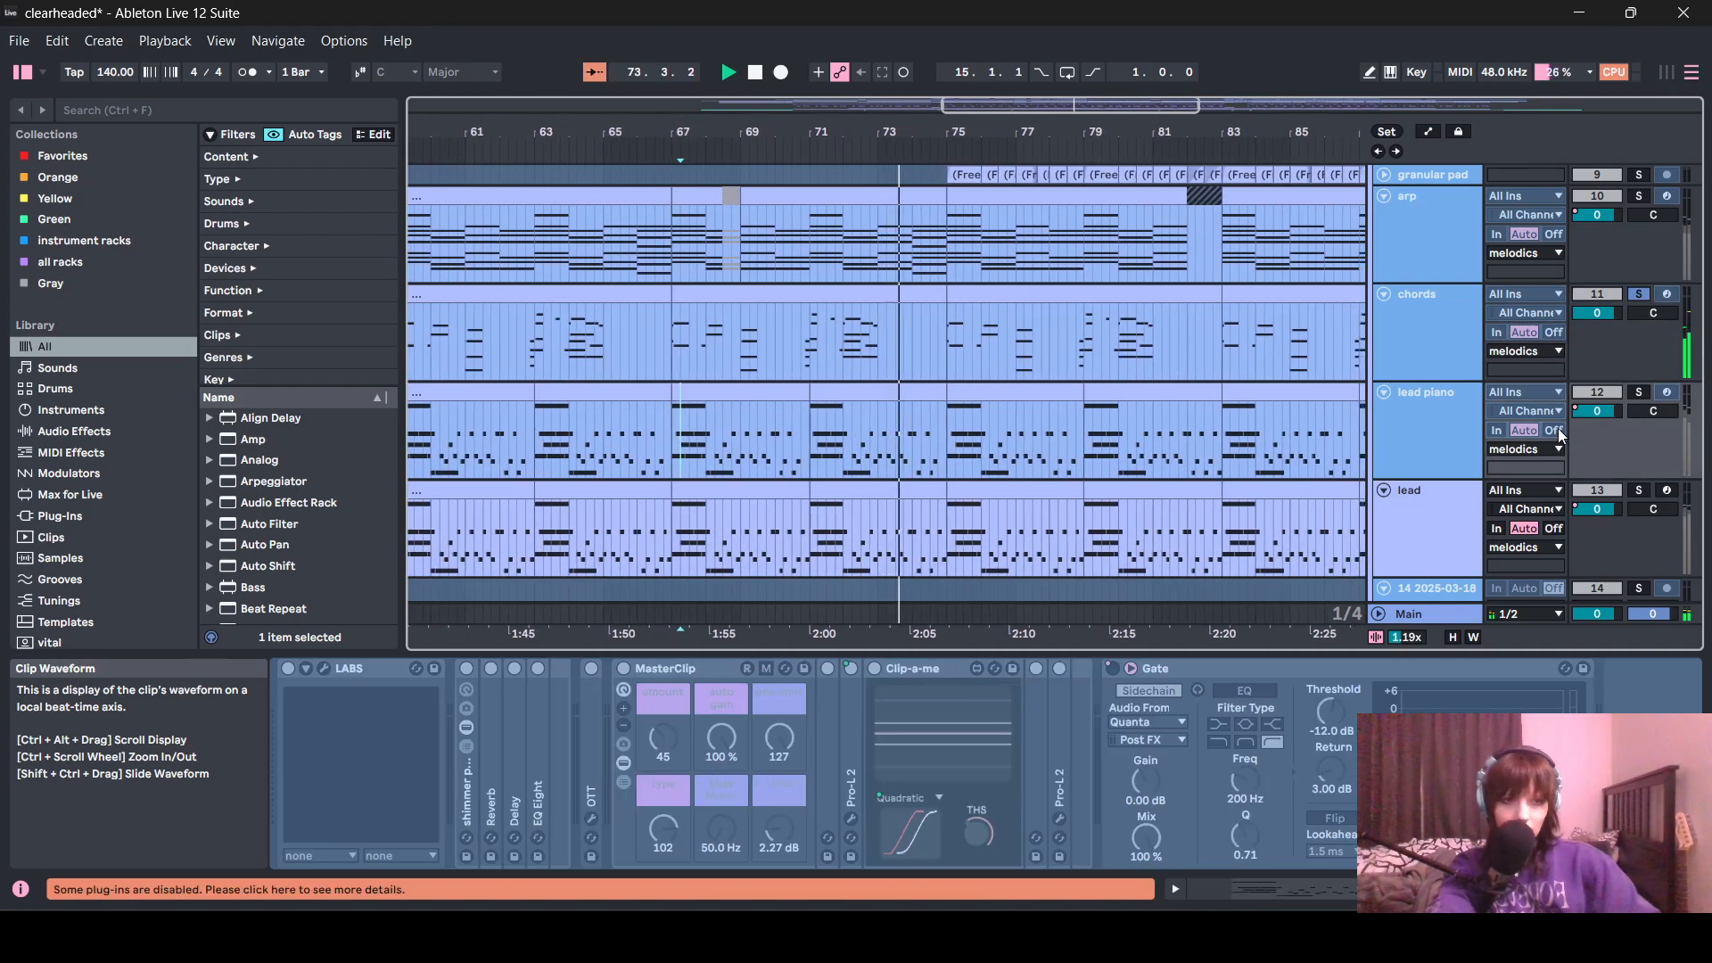
pyautogui.click(1639, 391)
pyautogui.scroll(-2, 917, 430)
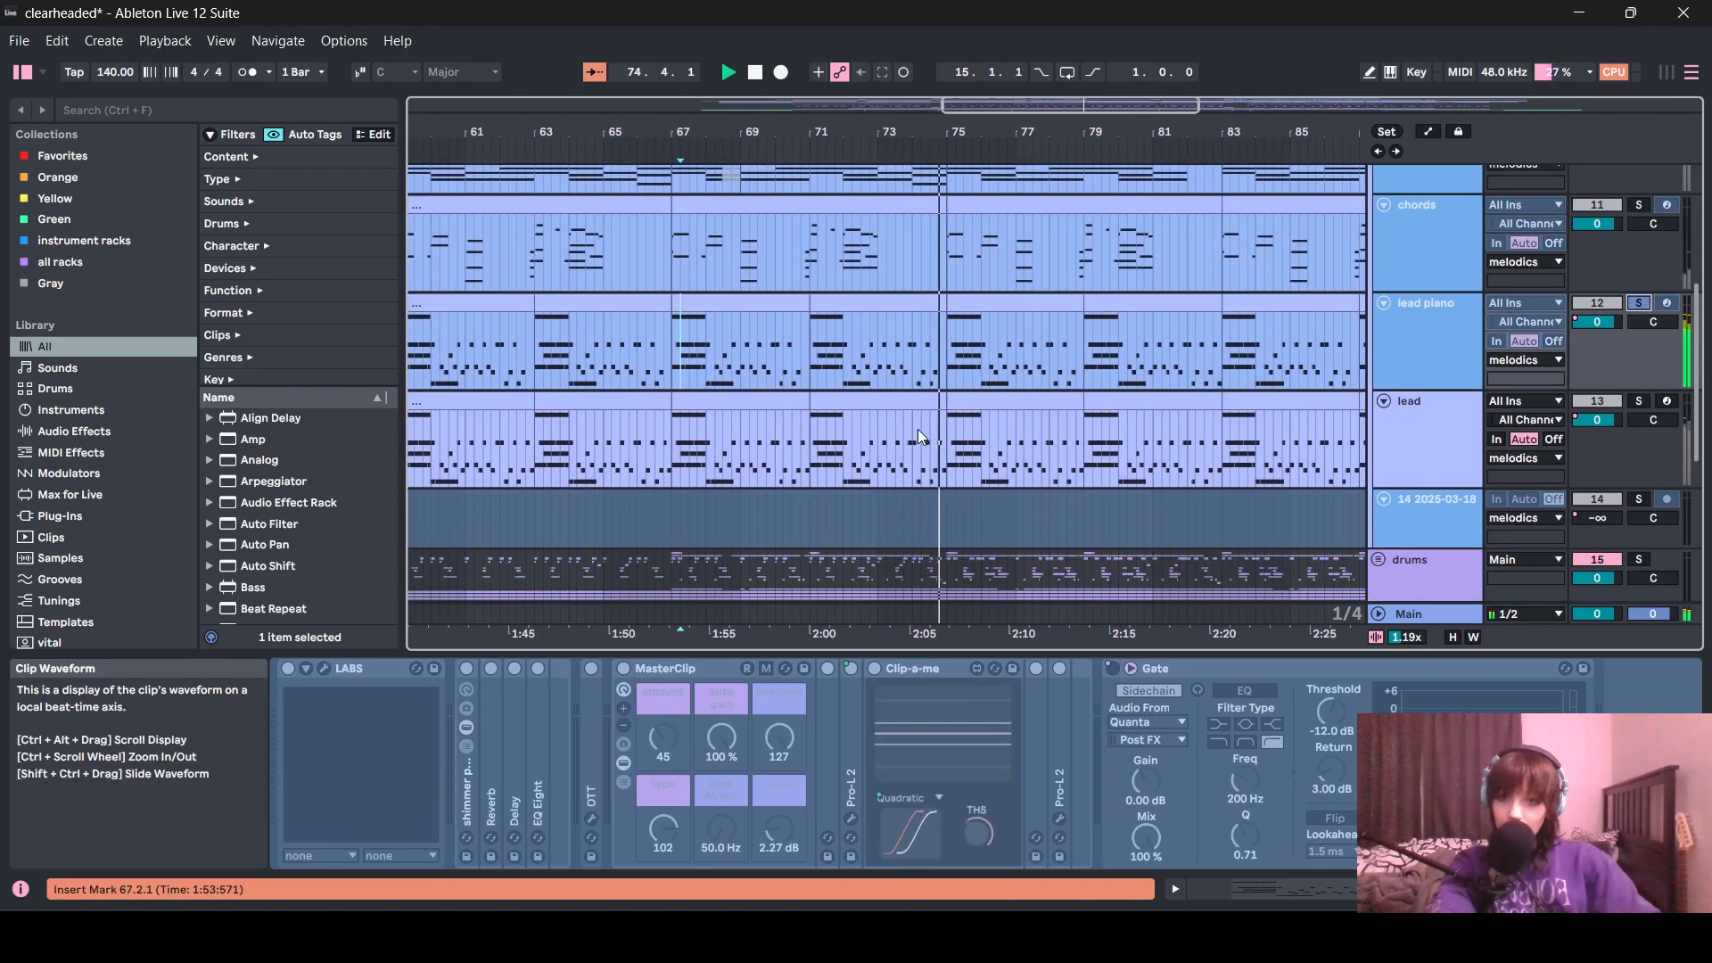
pyautogui.scroll(-3, 992, 478)
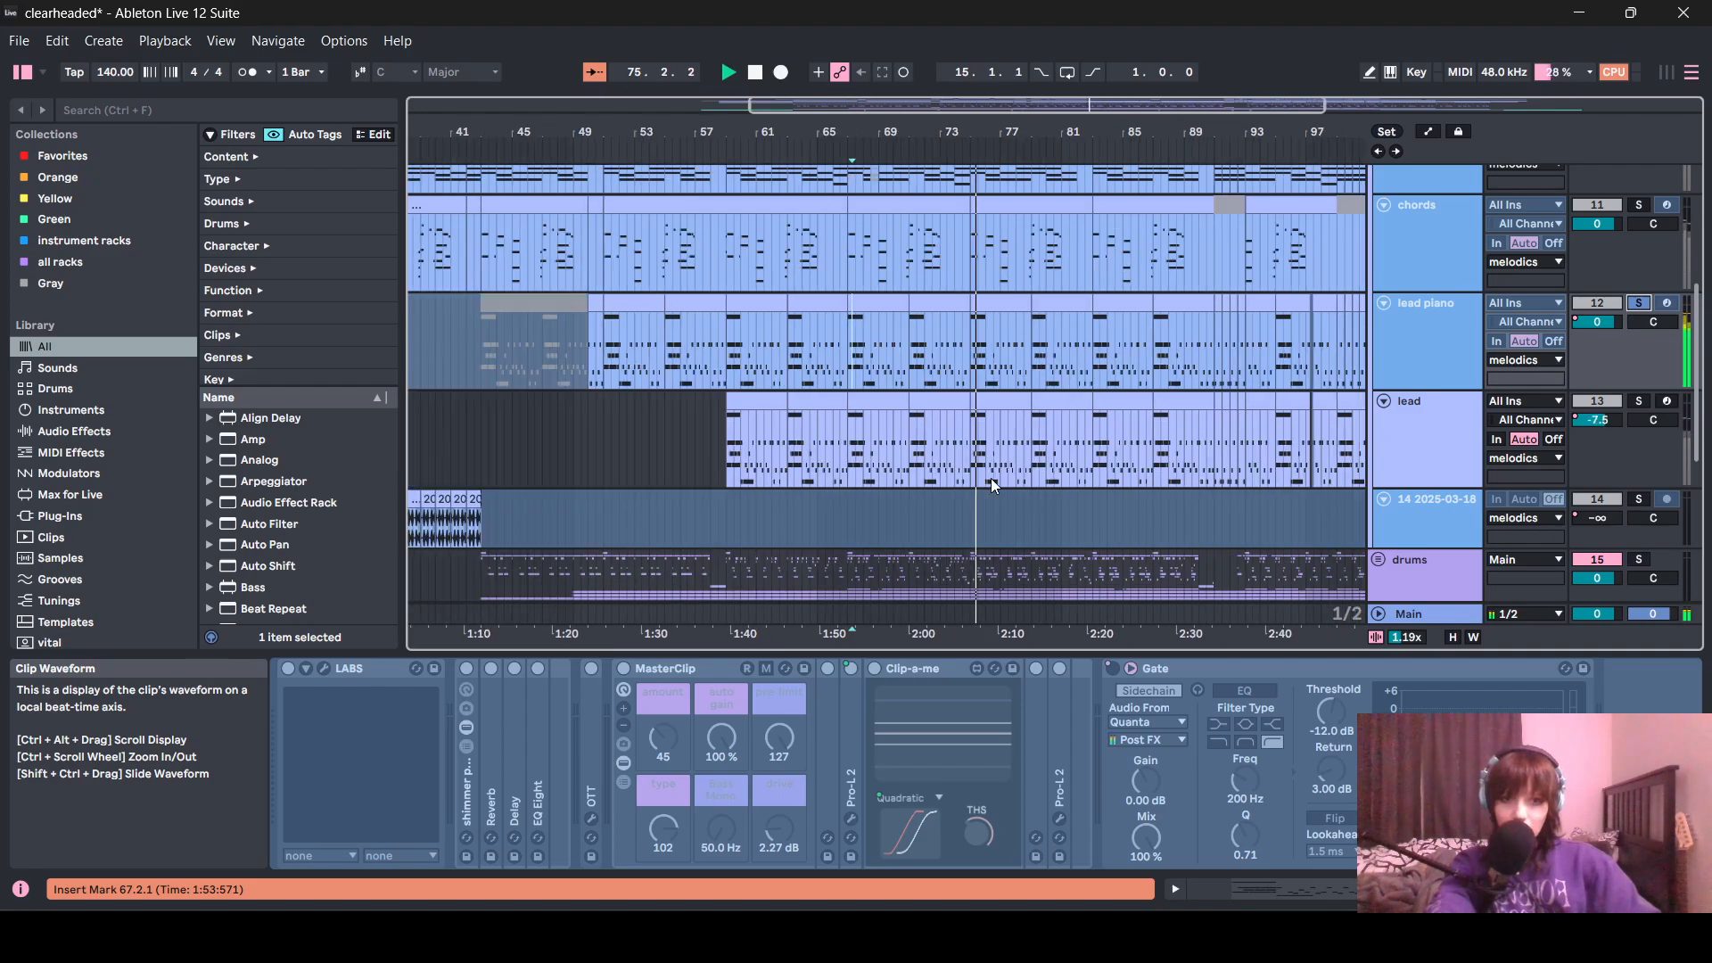
# - Solo the lead track to listen to it and open its Serum instrument window
pyautogui.click(1639, 400)
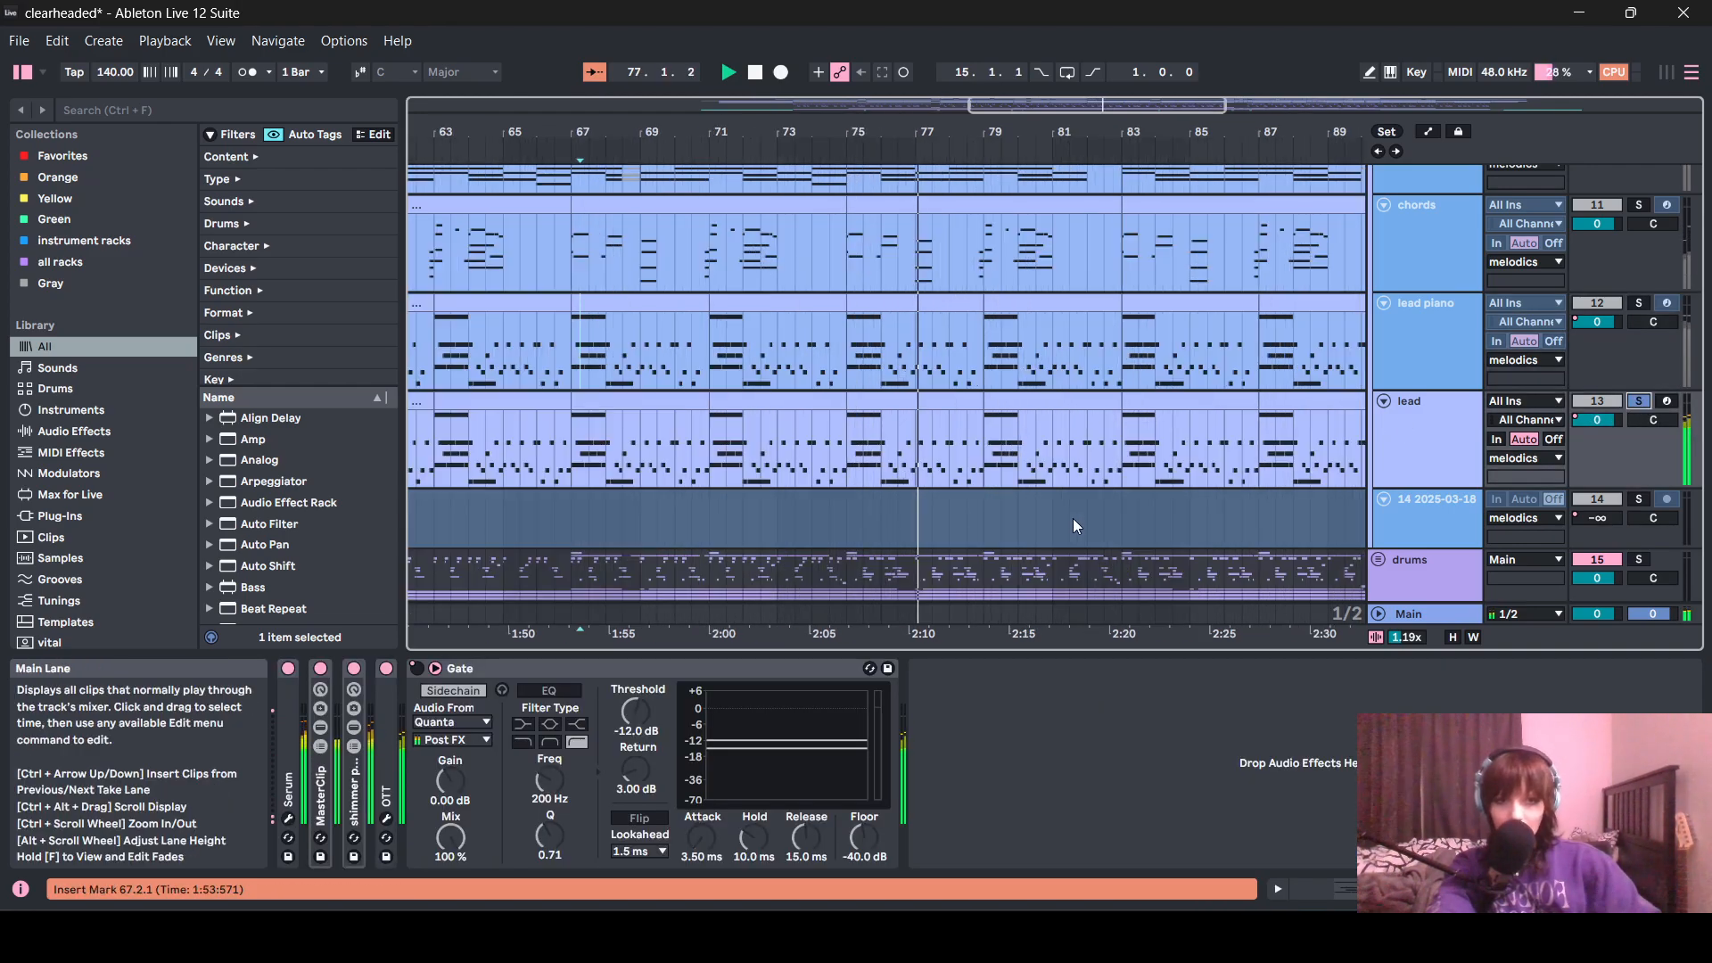
pyautogui.hscroll(2, 1073, 517)
pyautogui.hscroll(2, 920, 451)
pyautogui.scroll(-4, 936, 471)
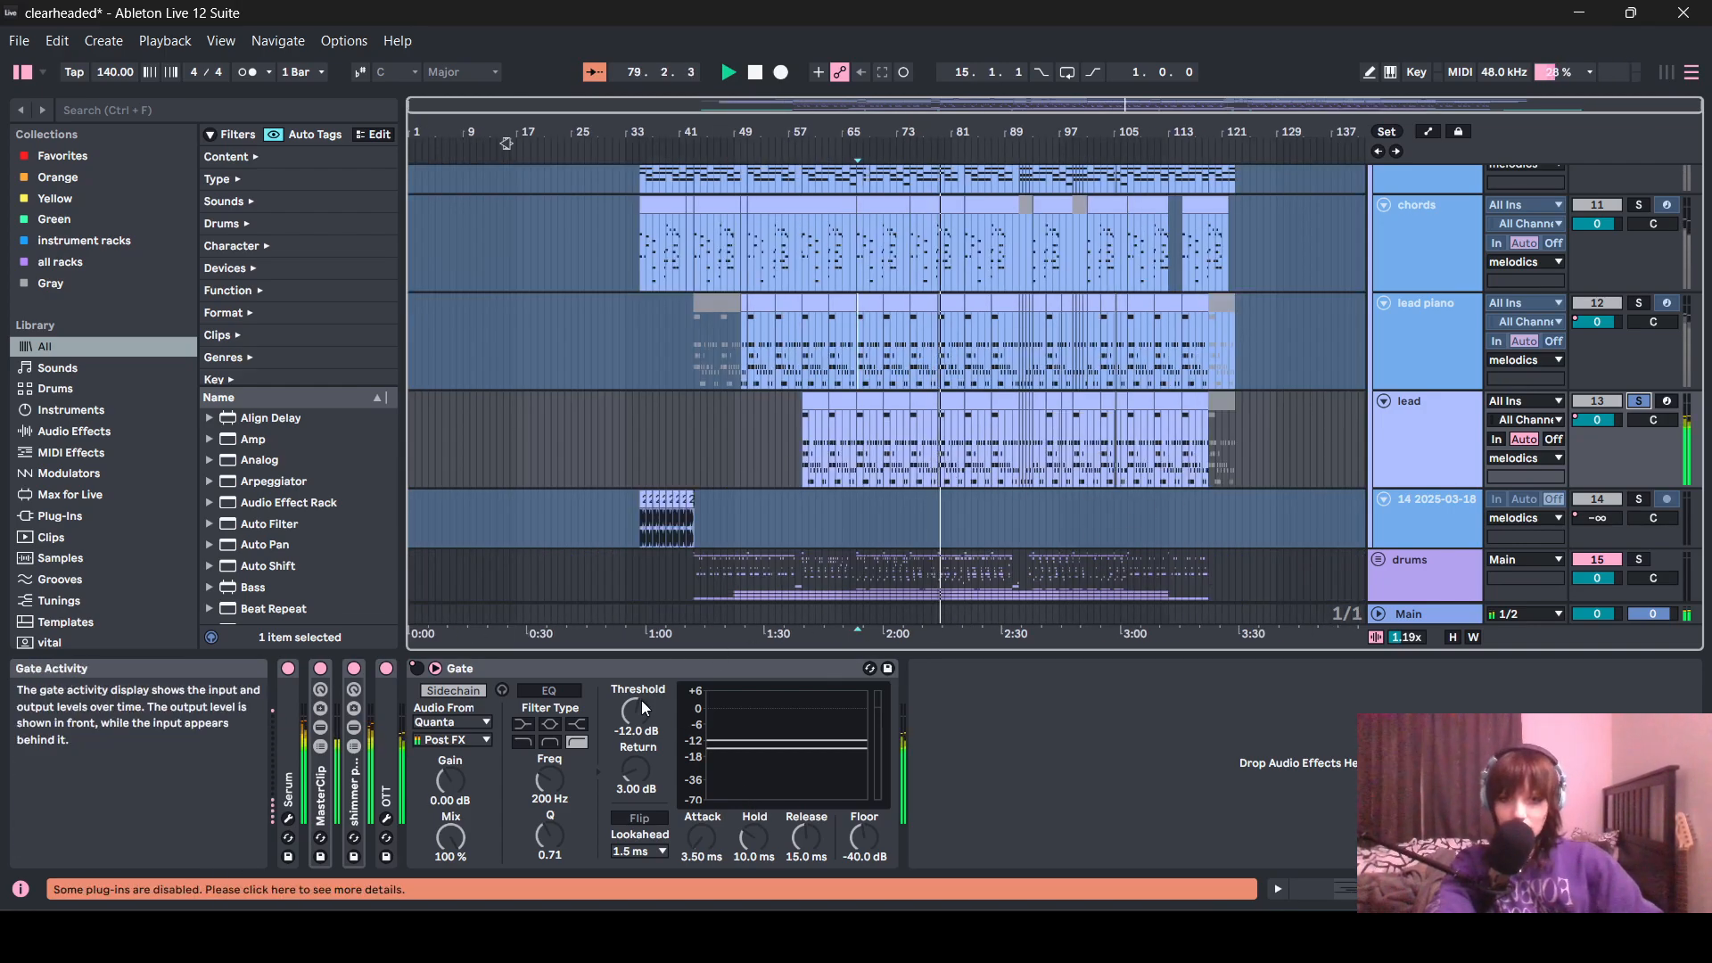
pyautogui.scroll(2, 1425, 462)
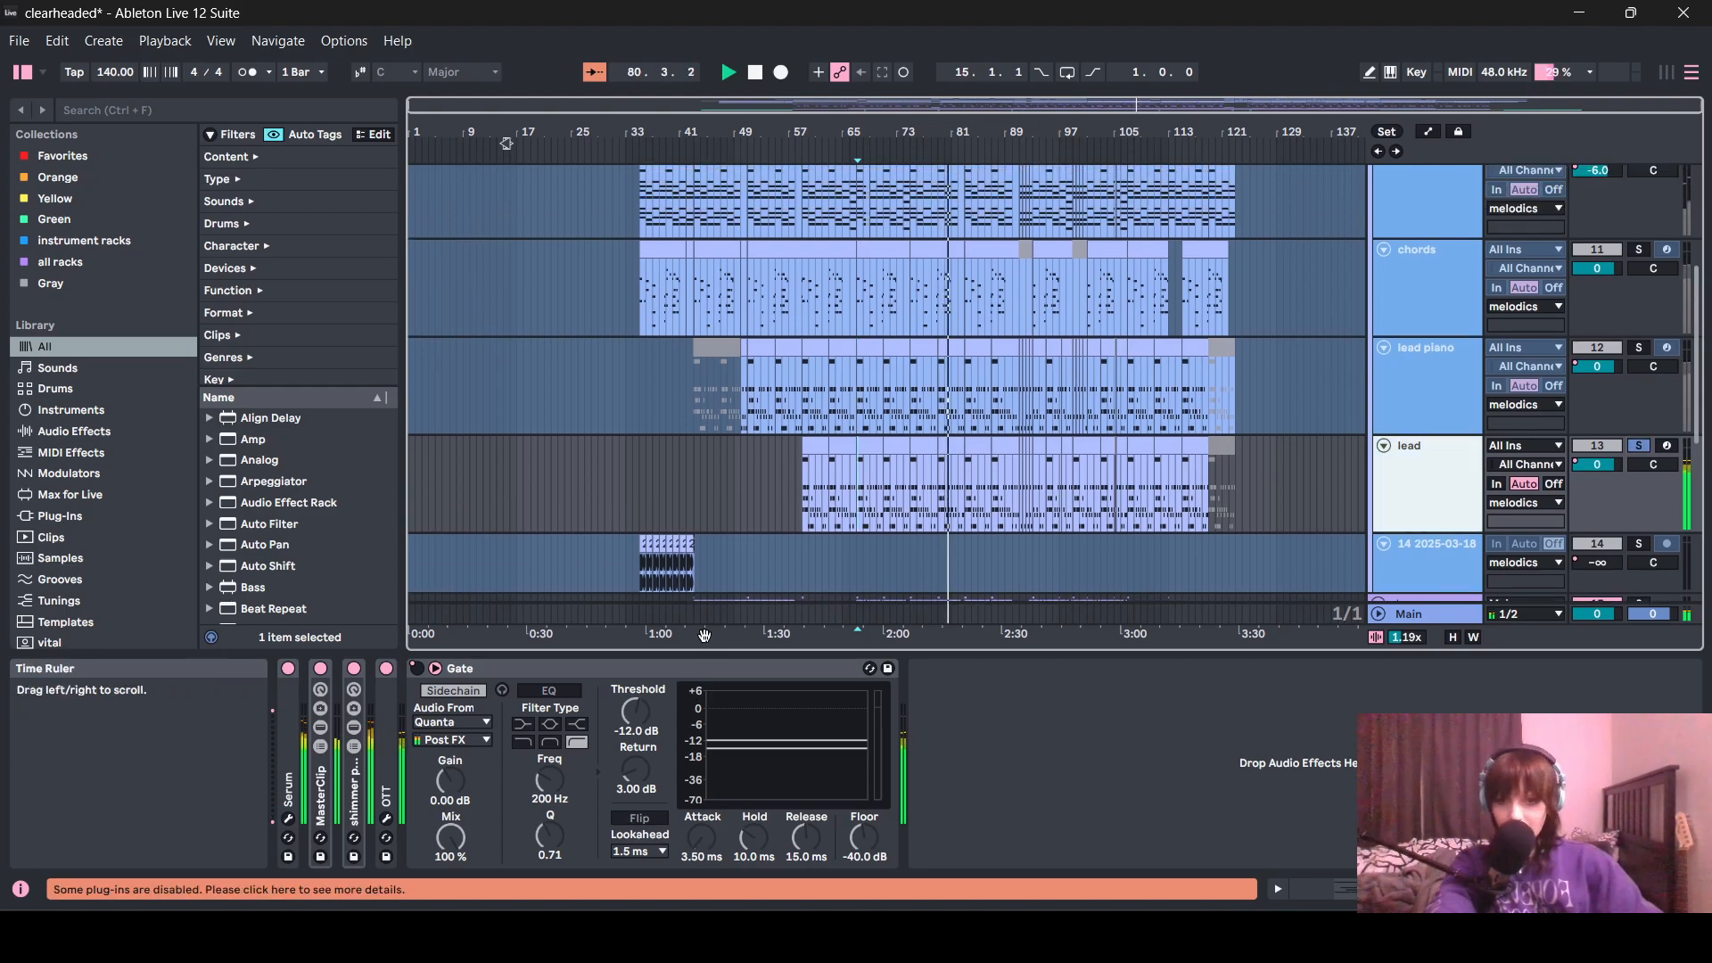
pyautogui.click(287, 821)
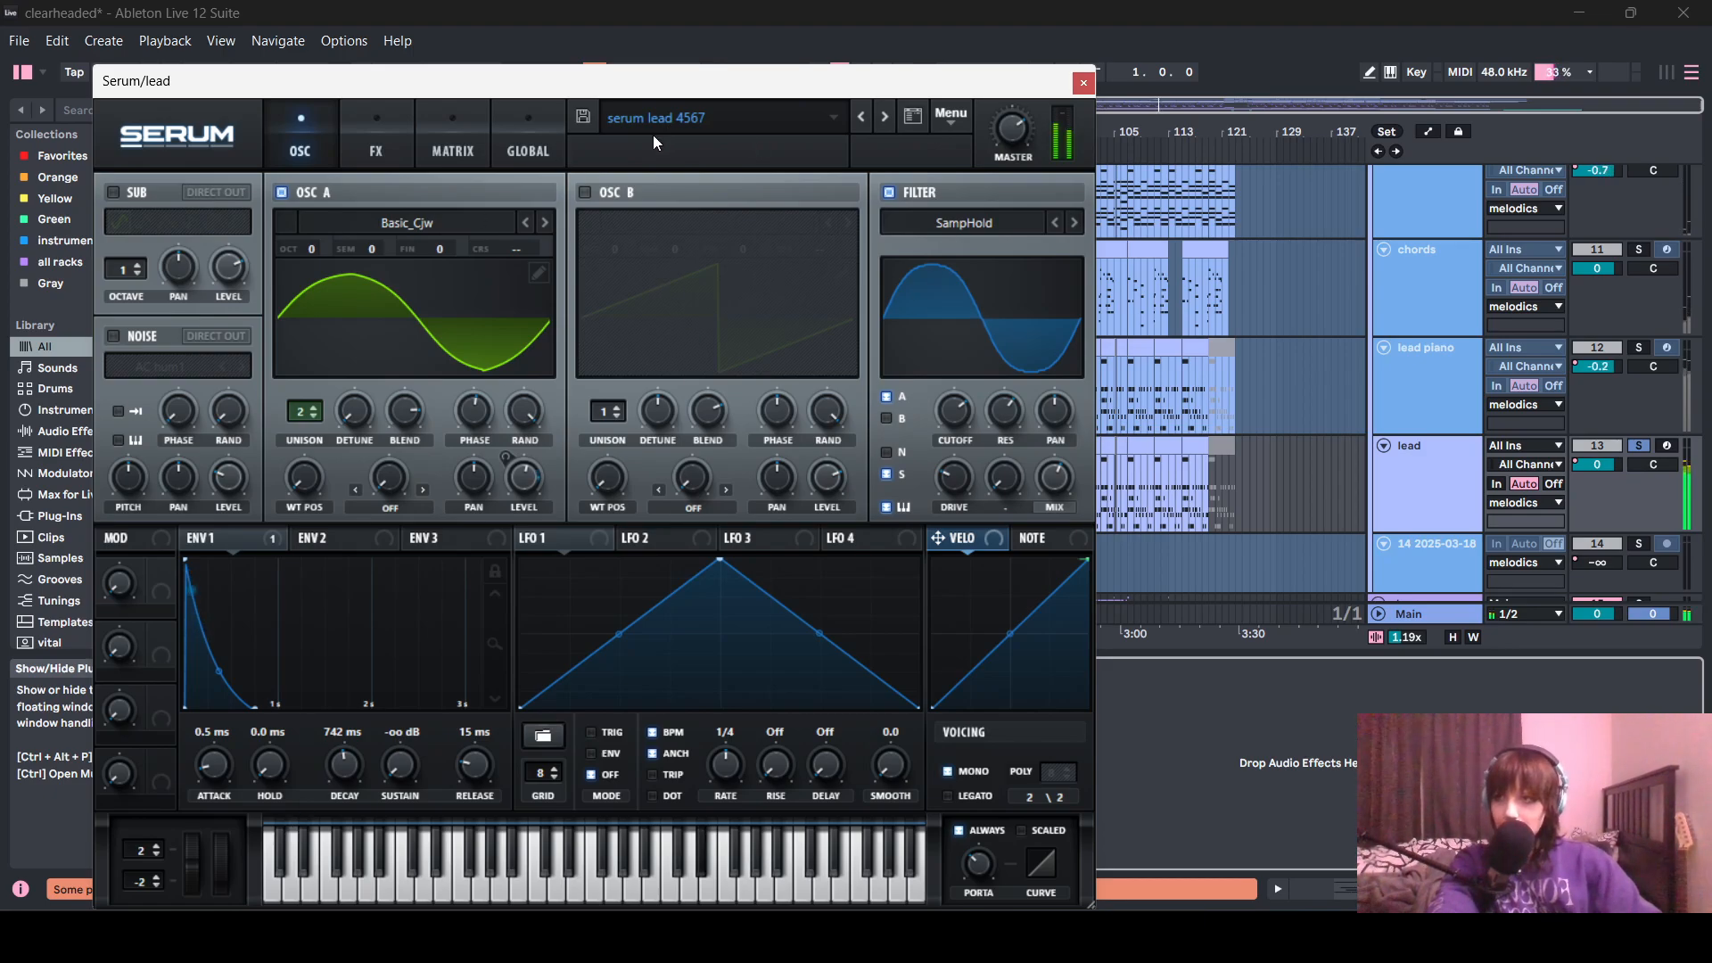
# - Review the effects of the lead's Serum patch from Hyper/Dimension to Distortion, comparing the sound with them bypassed, and close the instrument
pyautogui.click(393, 148)
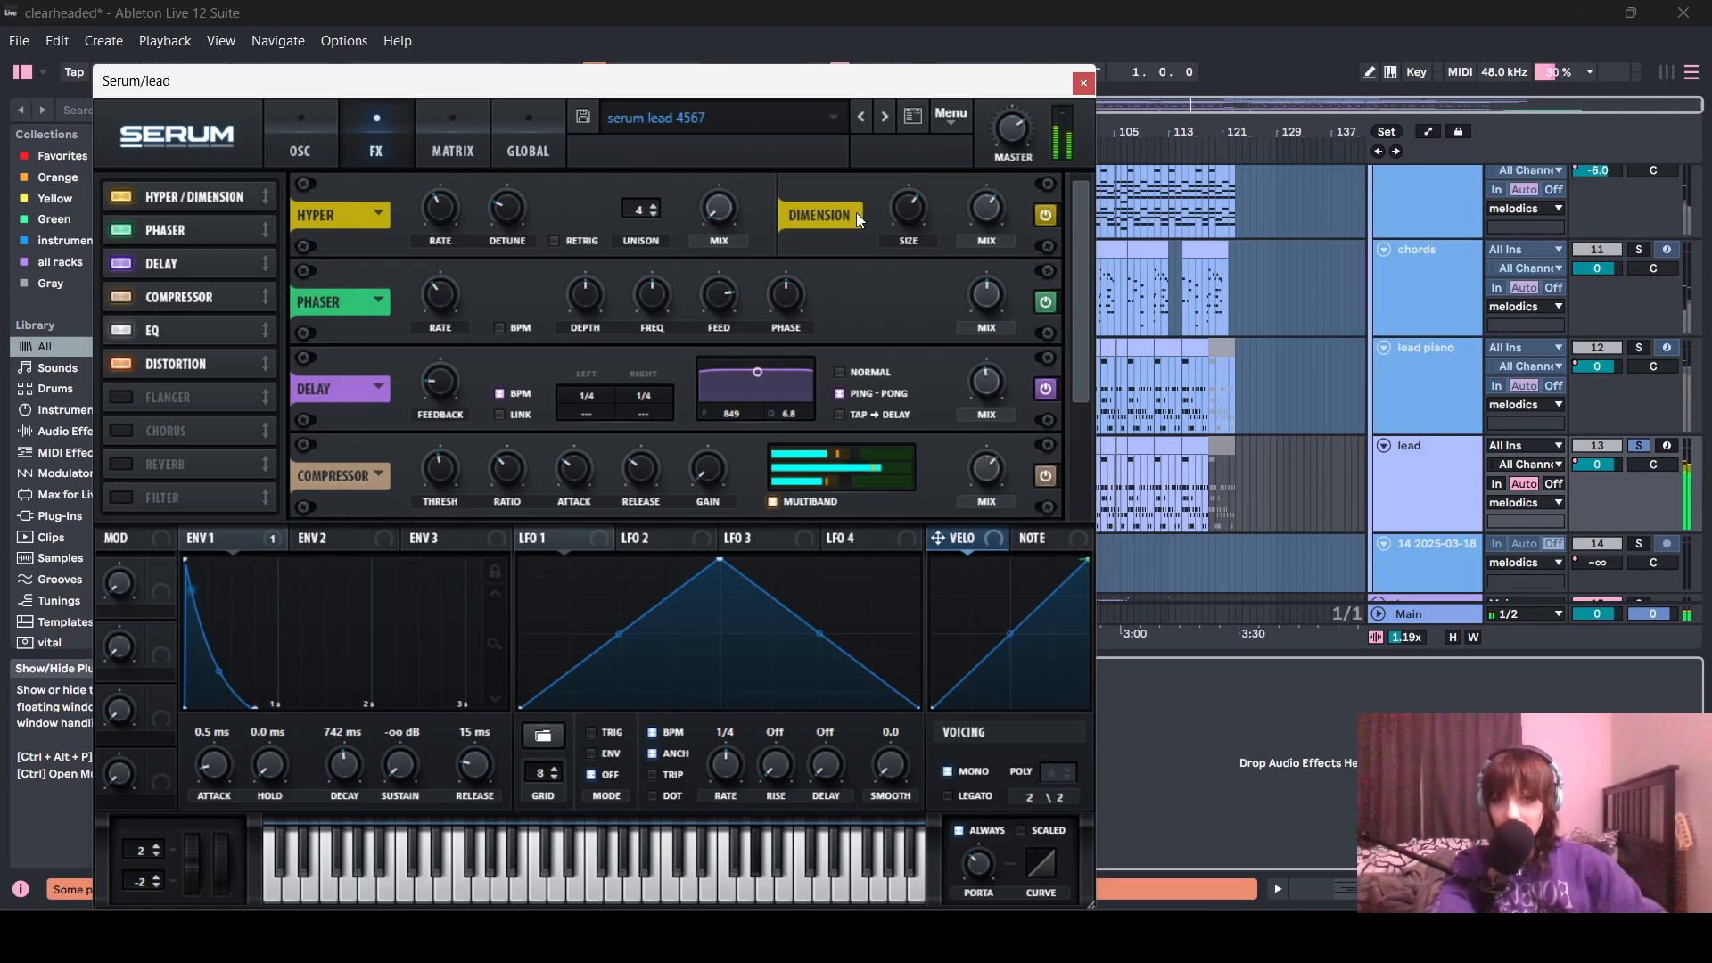
pyautogui.moveTo(1086, 389); pyautogui.dragTo(1093, 501)
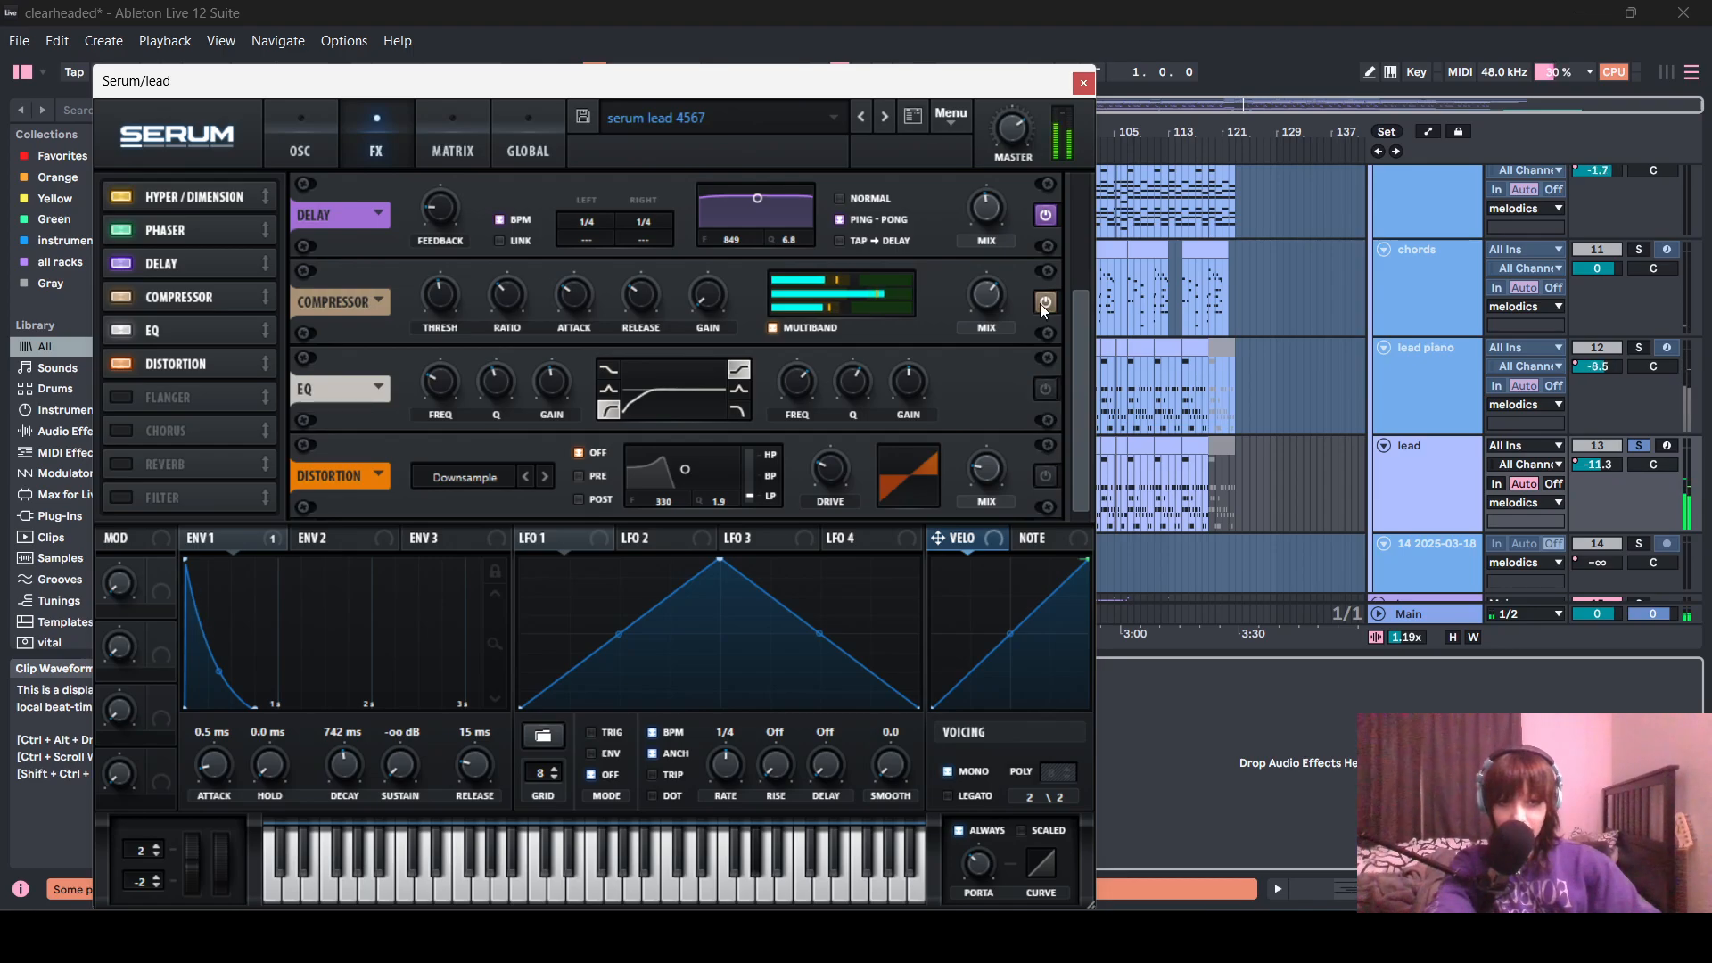
pyautogui.scroll(4, 1050, 218)
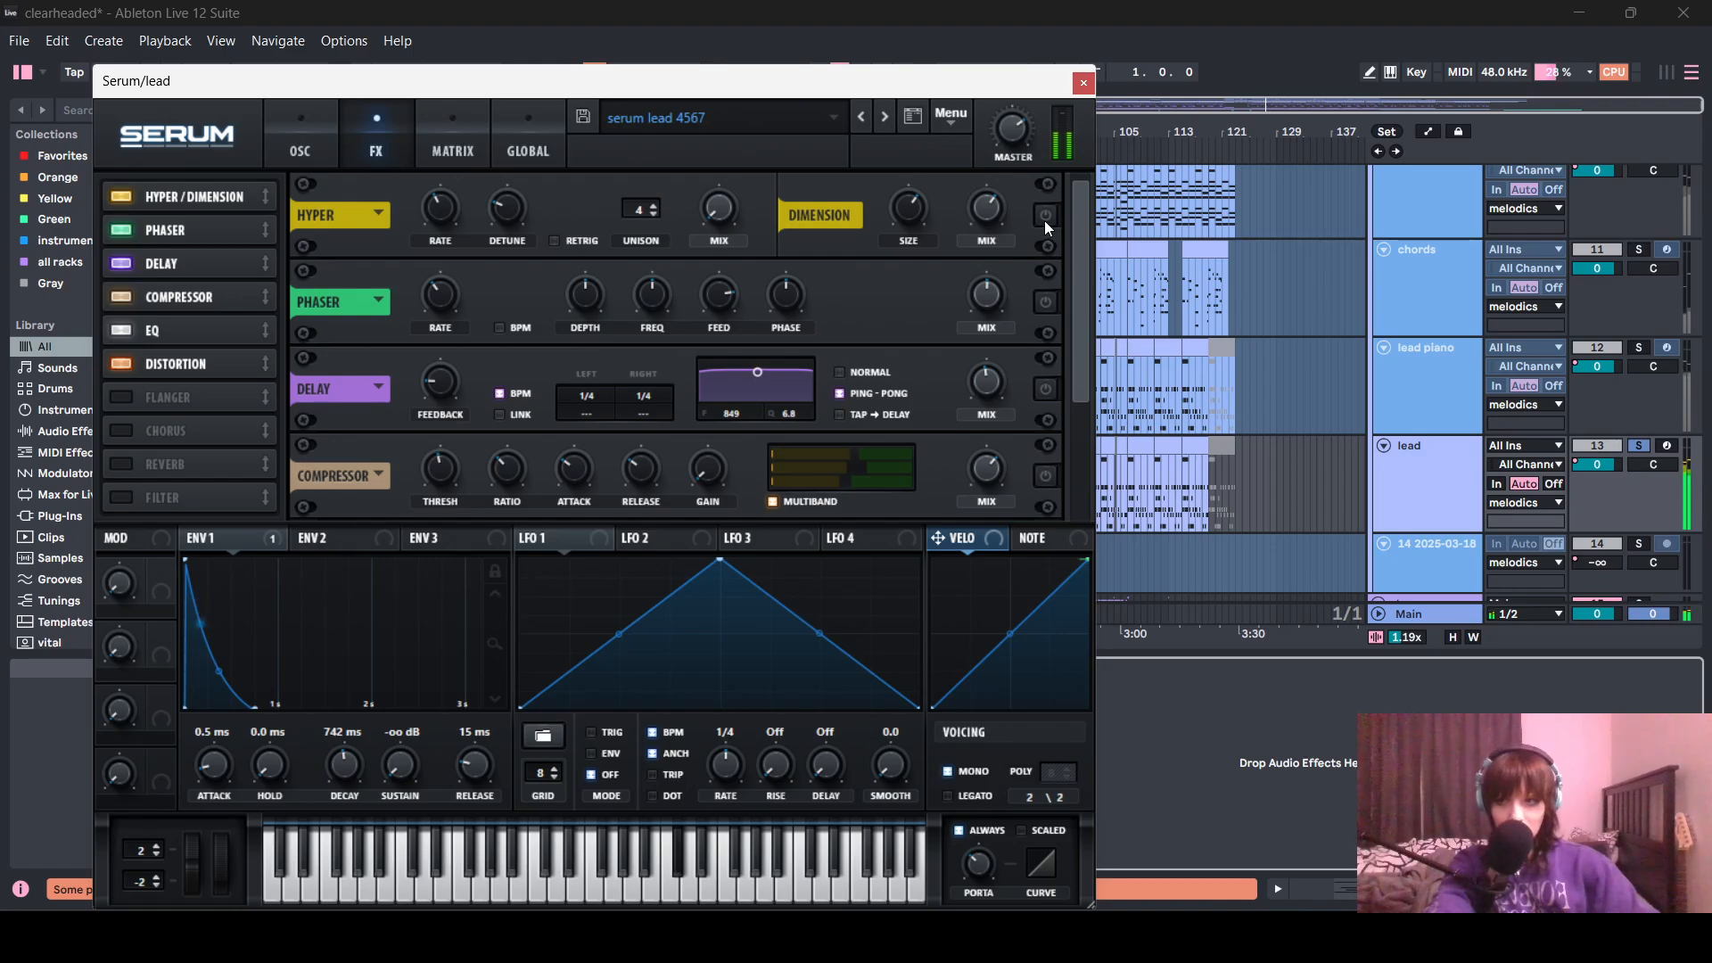
pyautogui.scroll(-4, 1045, 221)
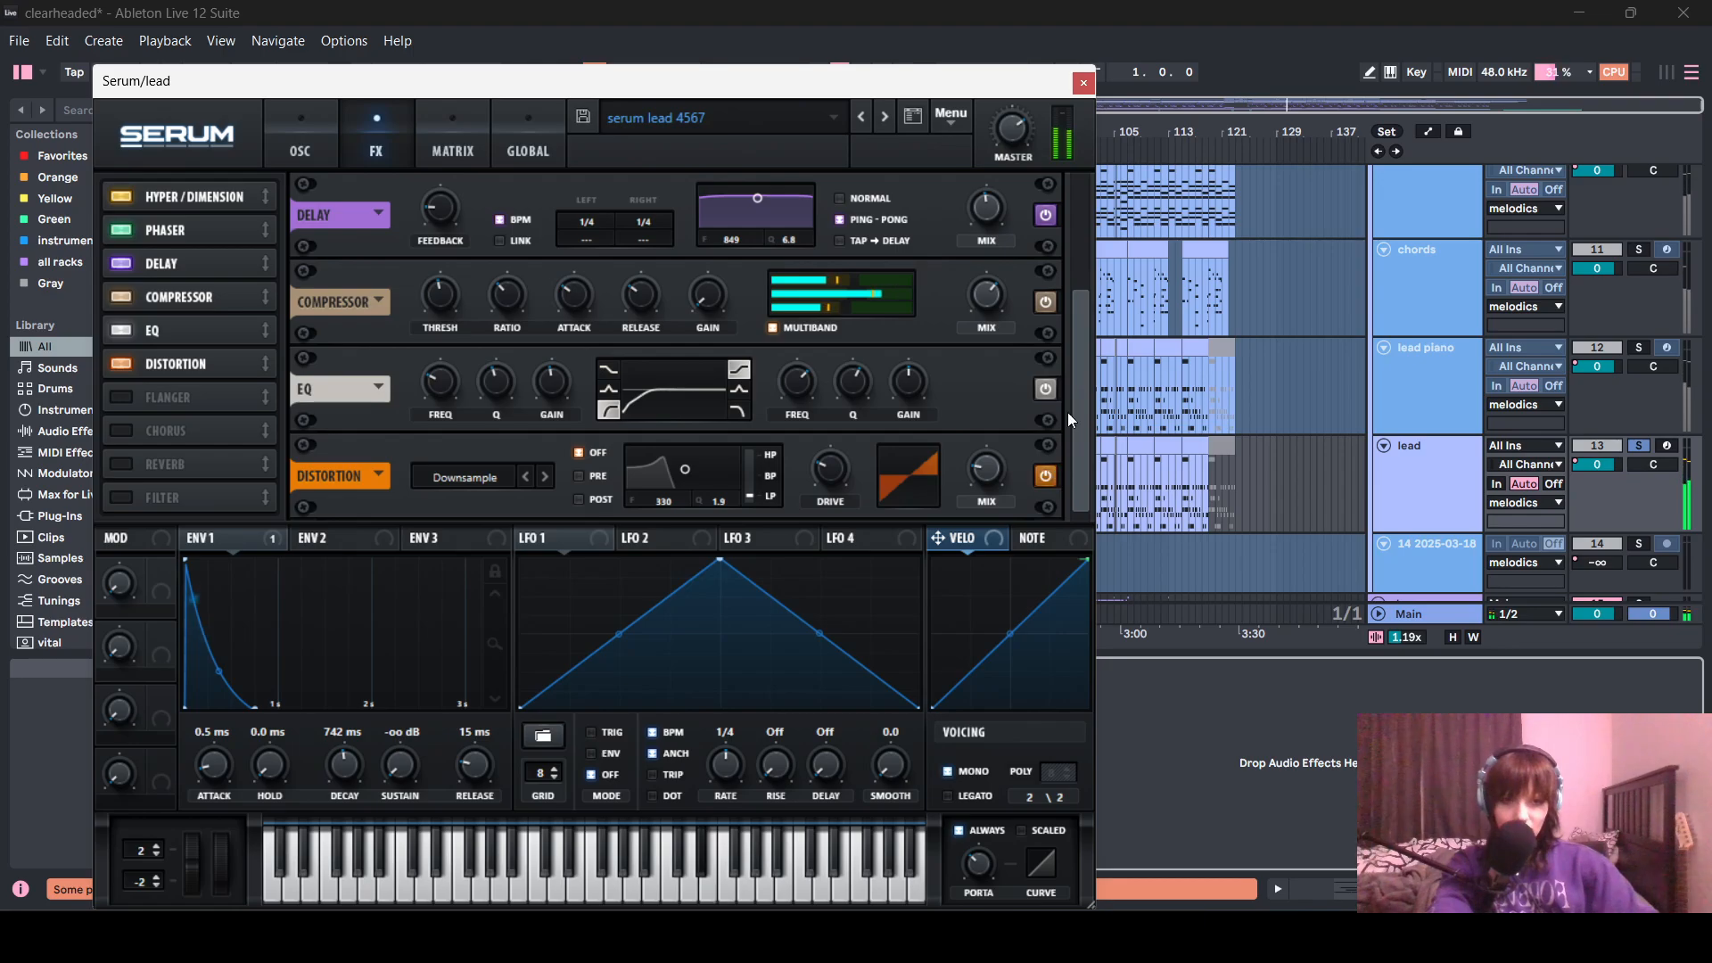
pyautogui.click(1084, 83)
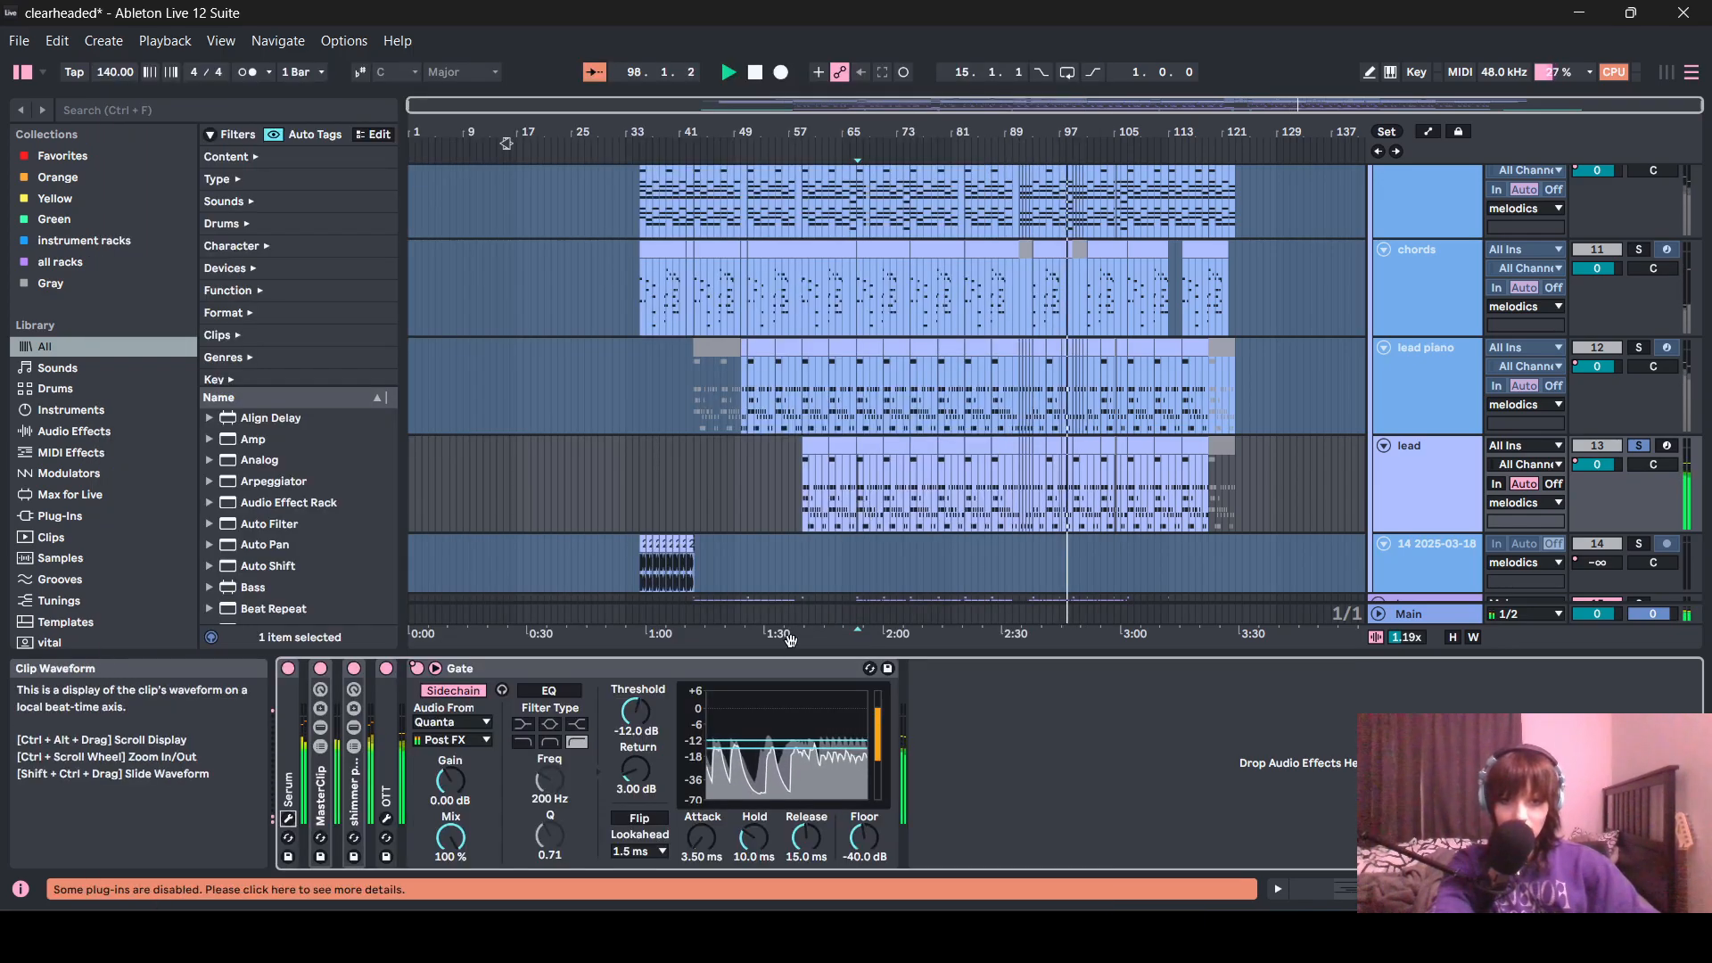
# - Unfold the lead's MasterClip rack, inspect its final Pro-L 2 limiter in the plug-in window, and fold both devices again
pyautogui.doubleClick(318, 798)
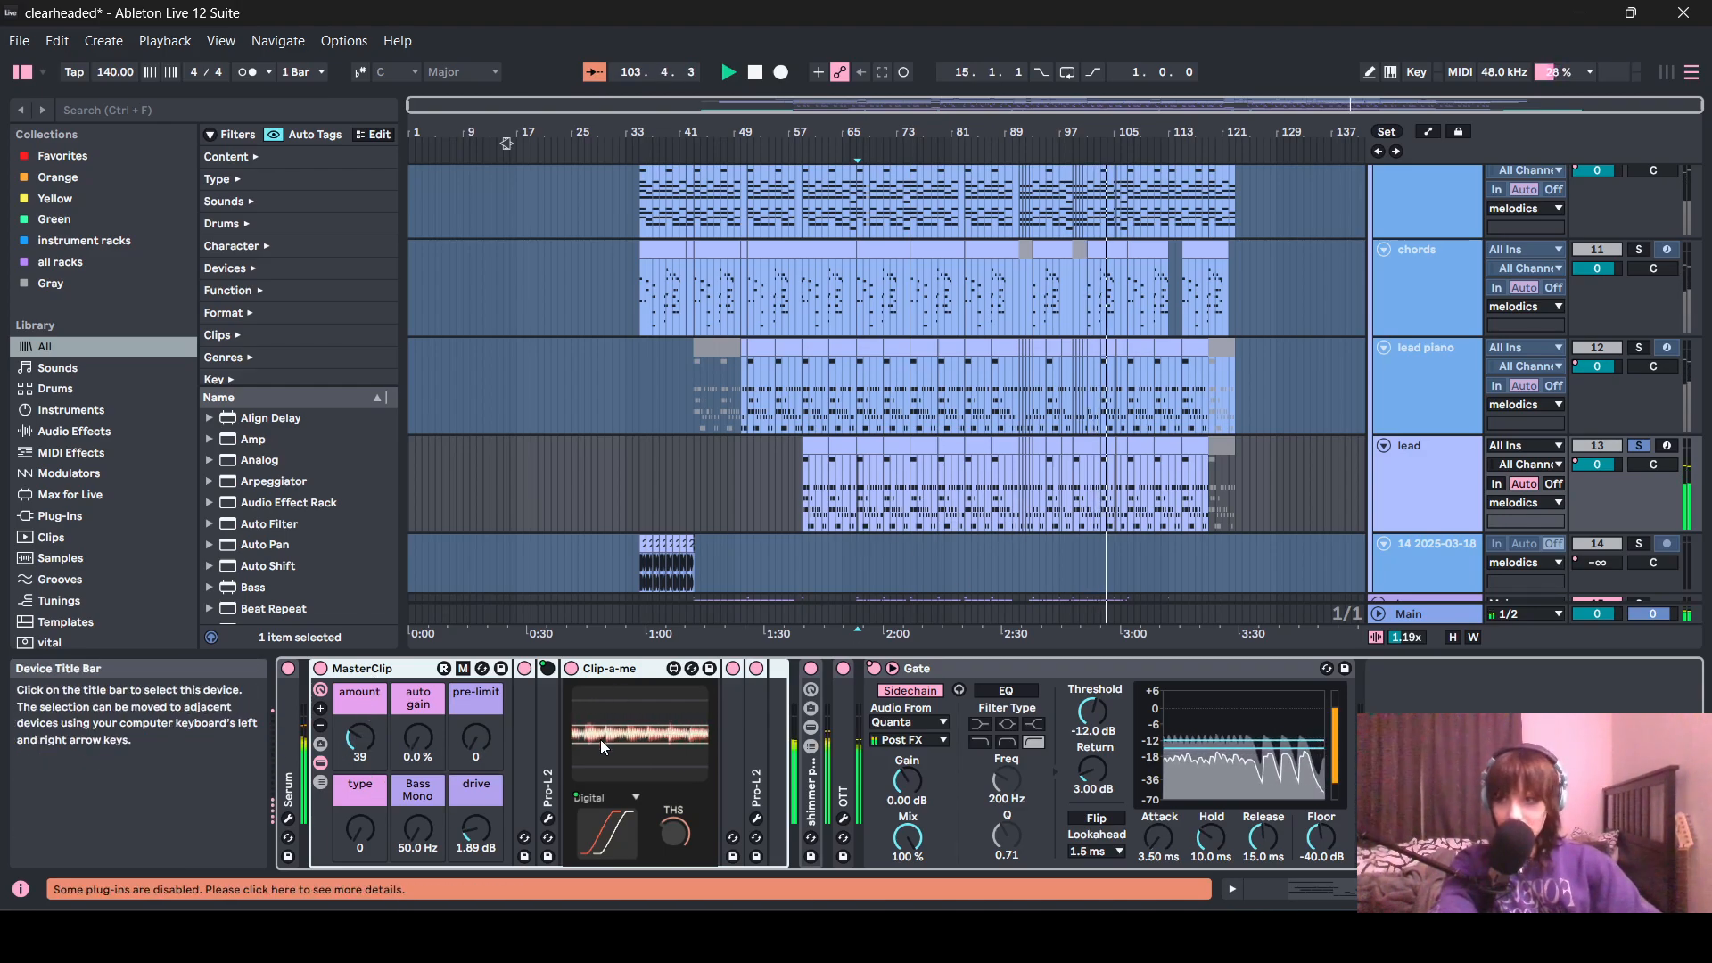
pyautogui.doubleClick(755, 767)
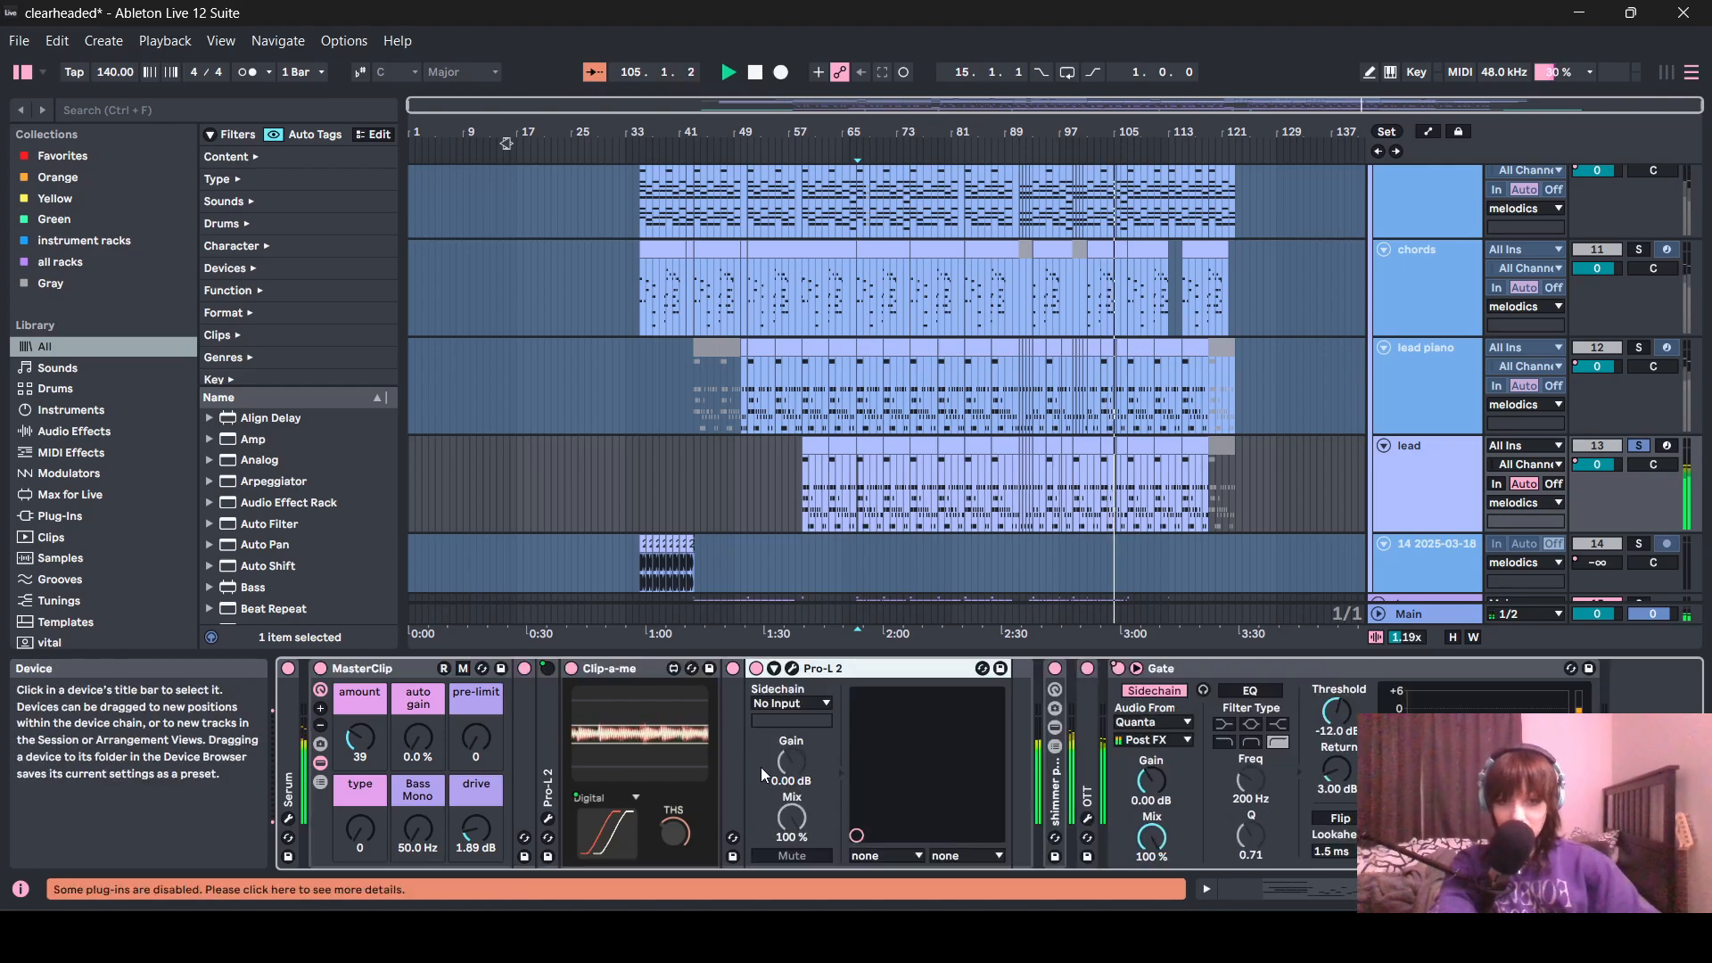
pyautogui.click(793, 669)
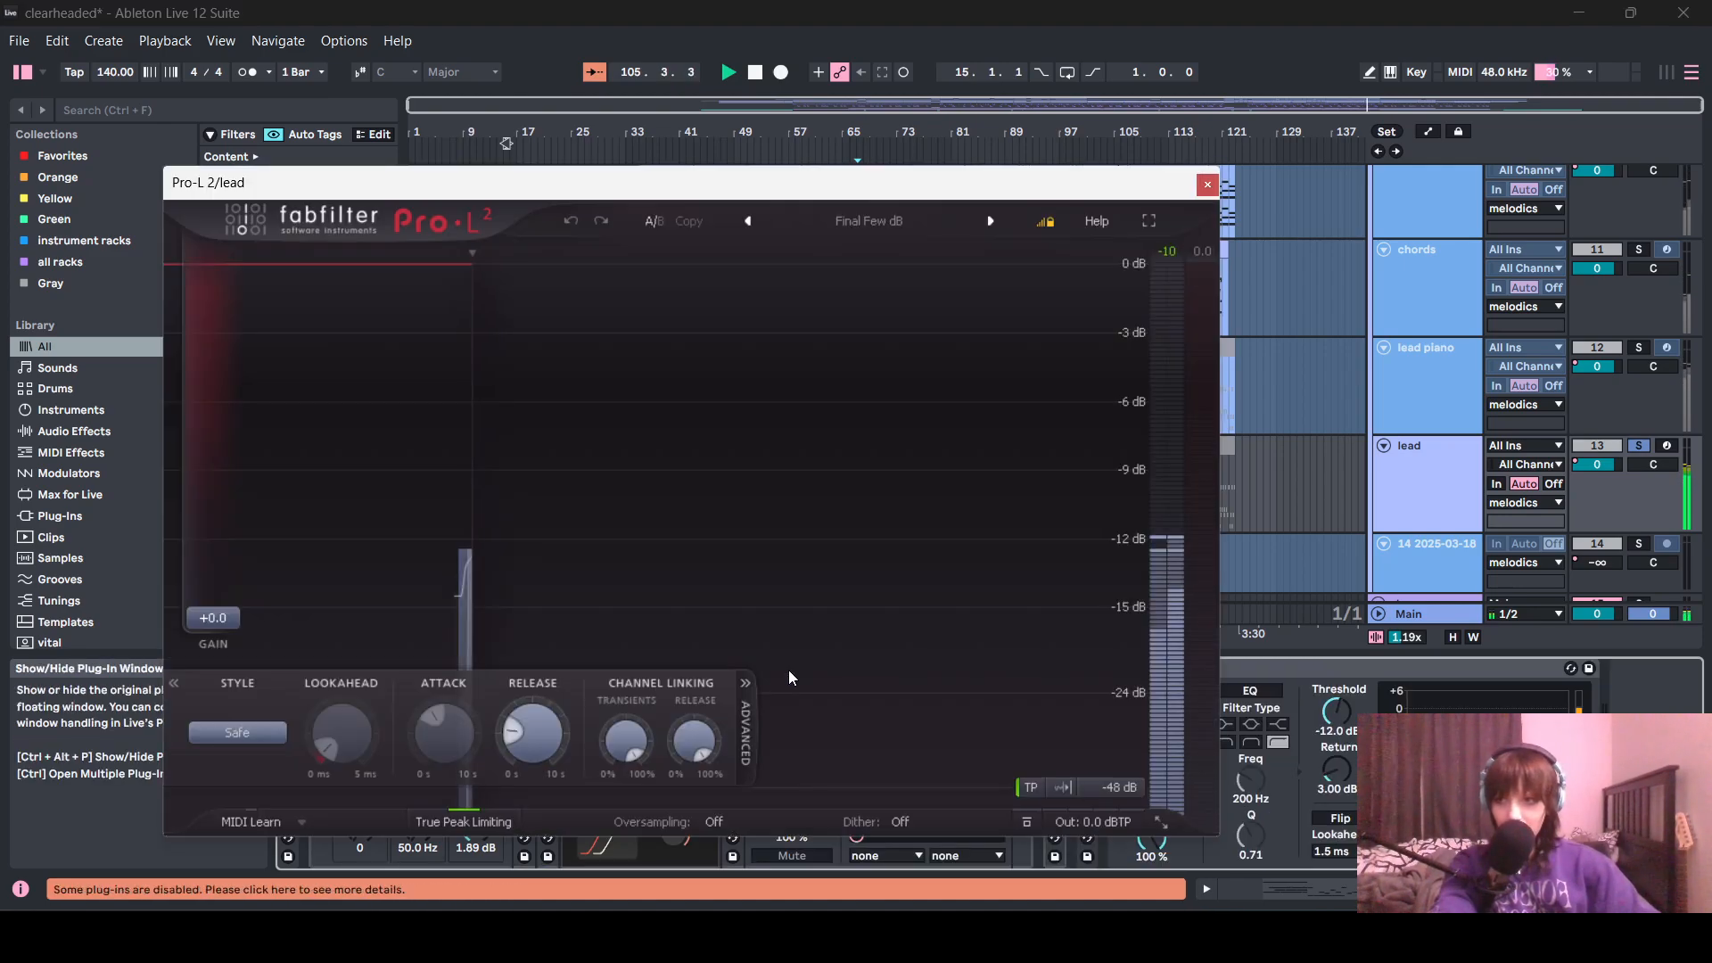
pyautogui.click(1208, 185)
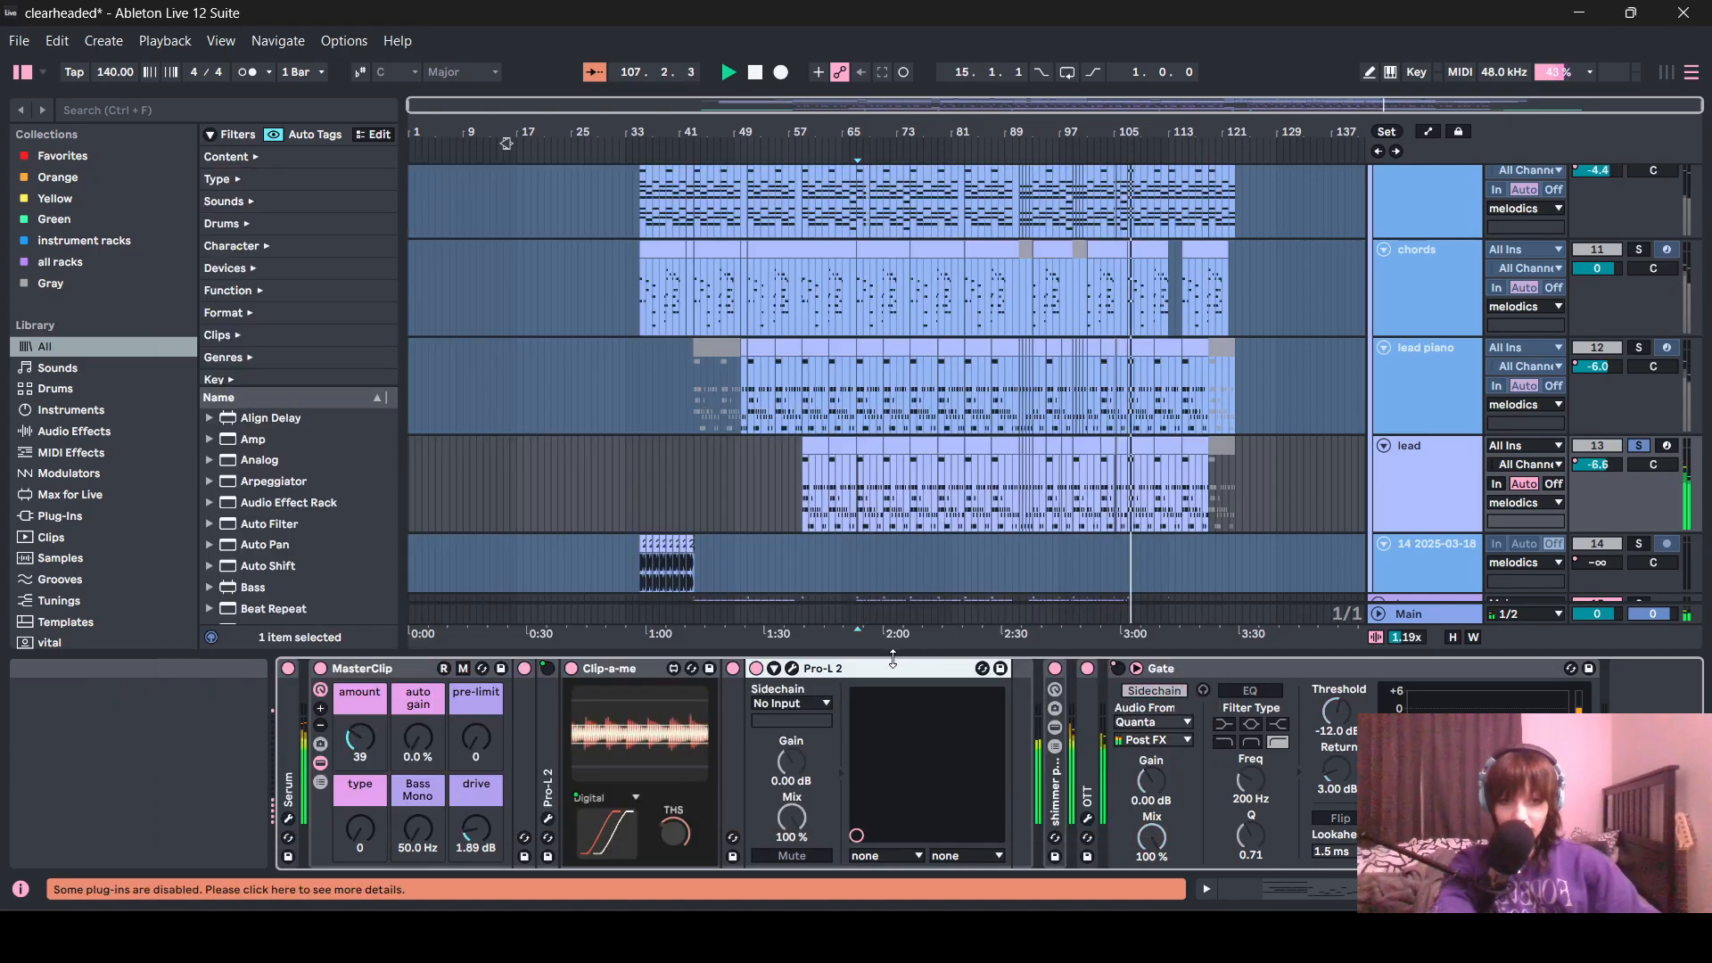
pyautogui.doubleClick(871, 676)
pyautogui.doubleClick(357, 669)
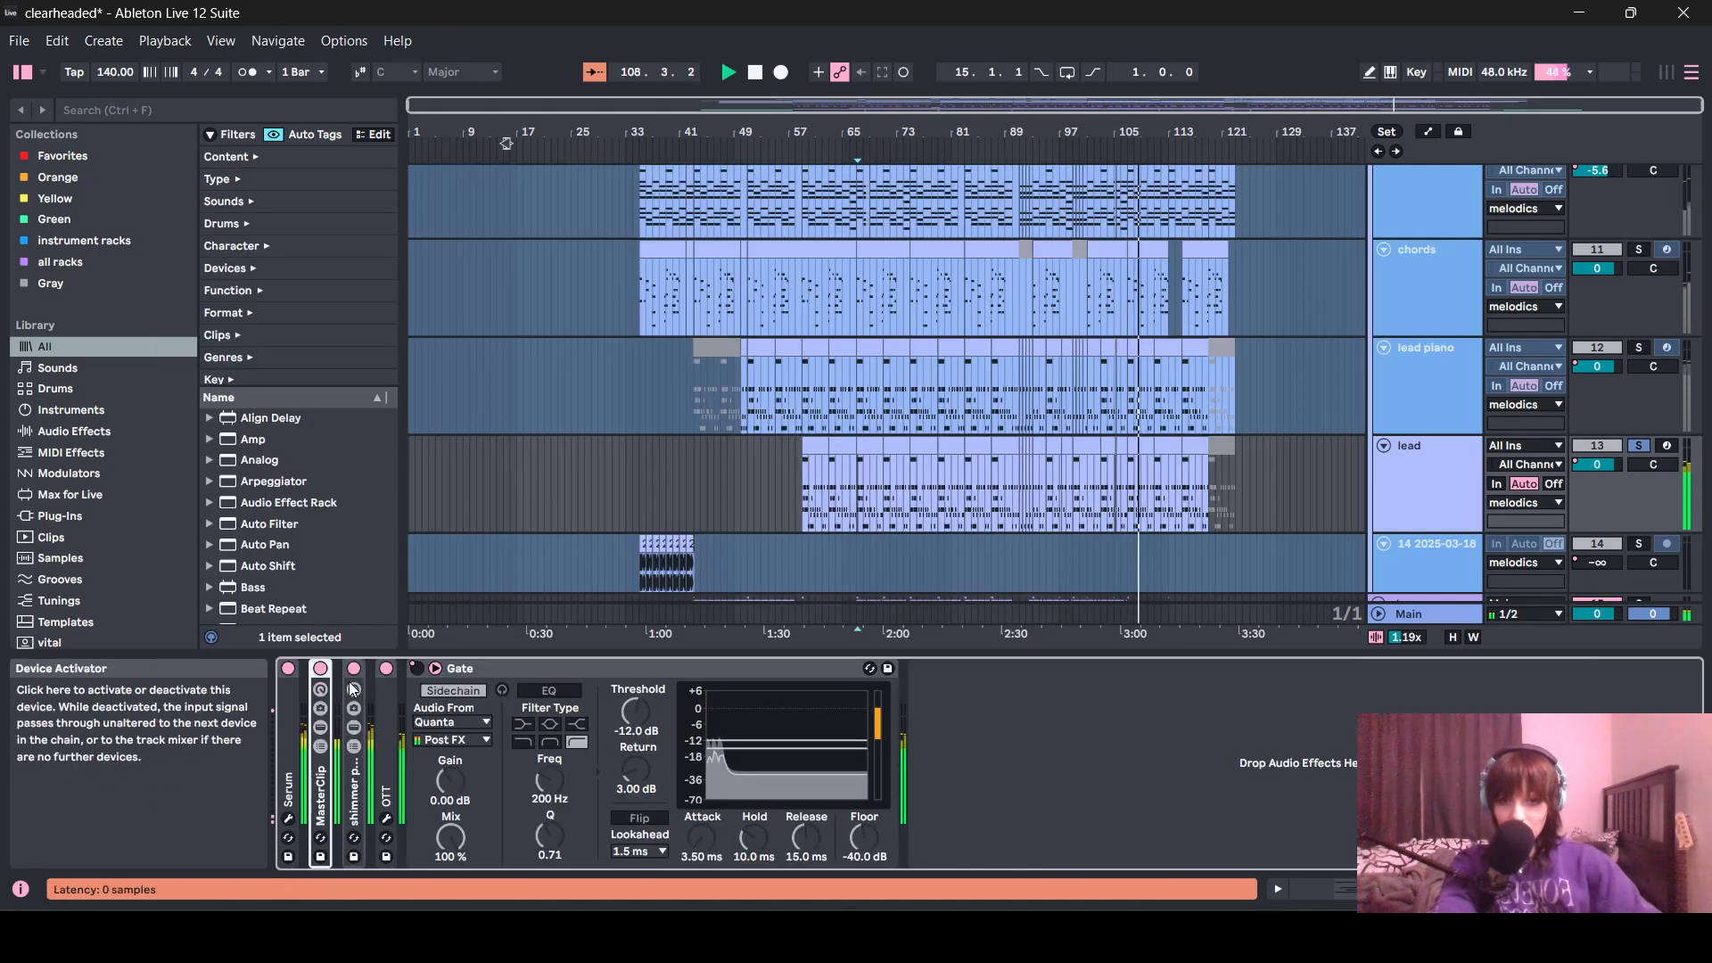
# - Unfold the shimmer rack on the lead track and examine its Reverb, Delay and EQ Eight settings
pyautogui.doubleClick(351, 791)
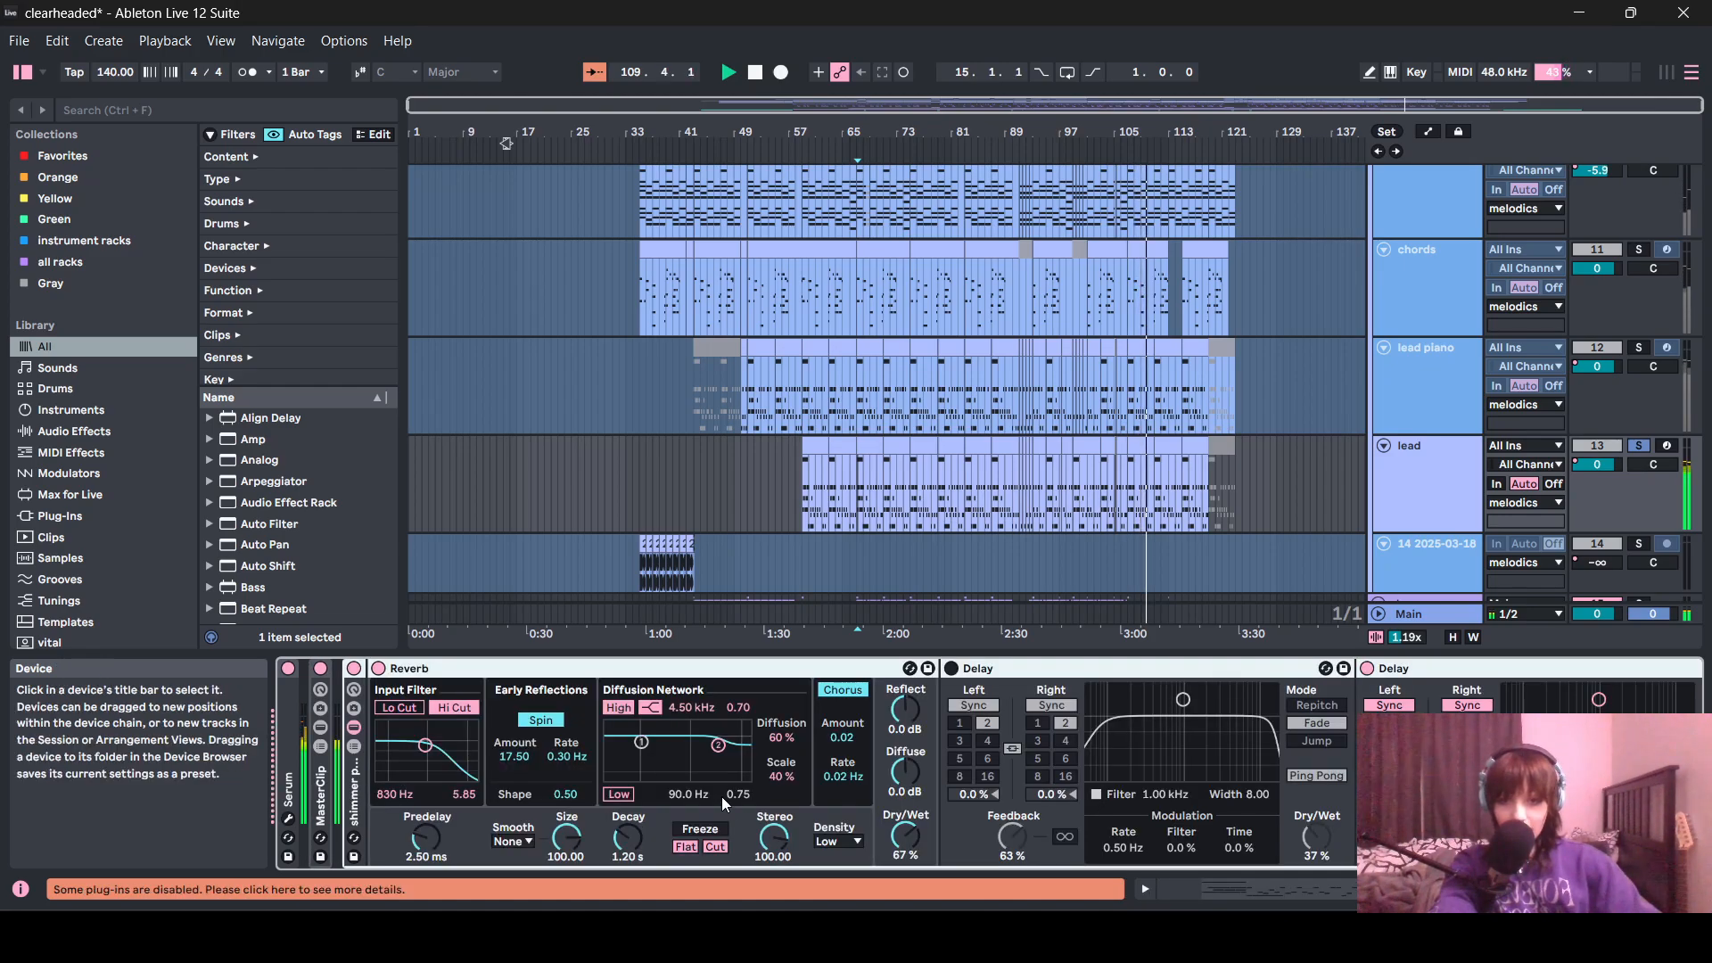
pyautogui.scroll(-5, 272, 767)
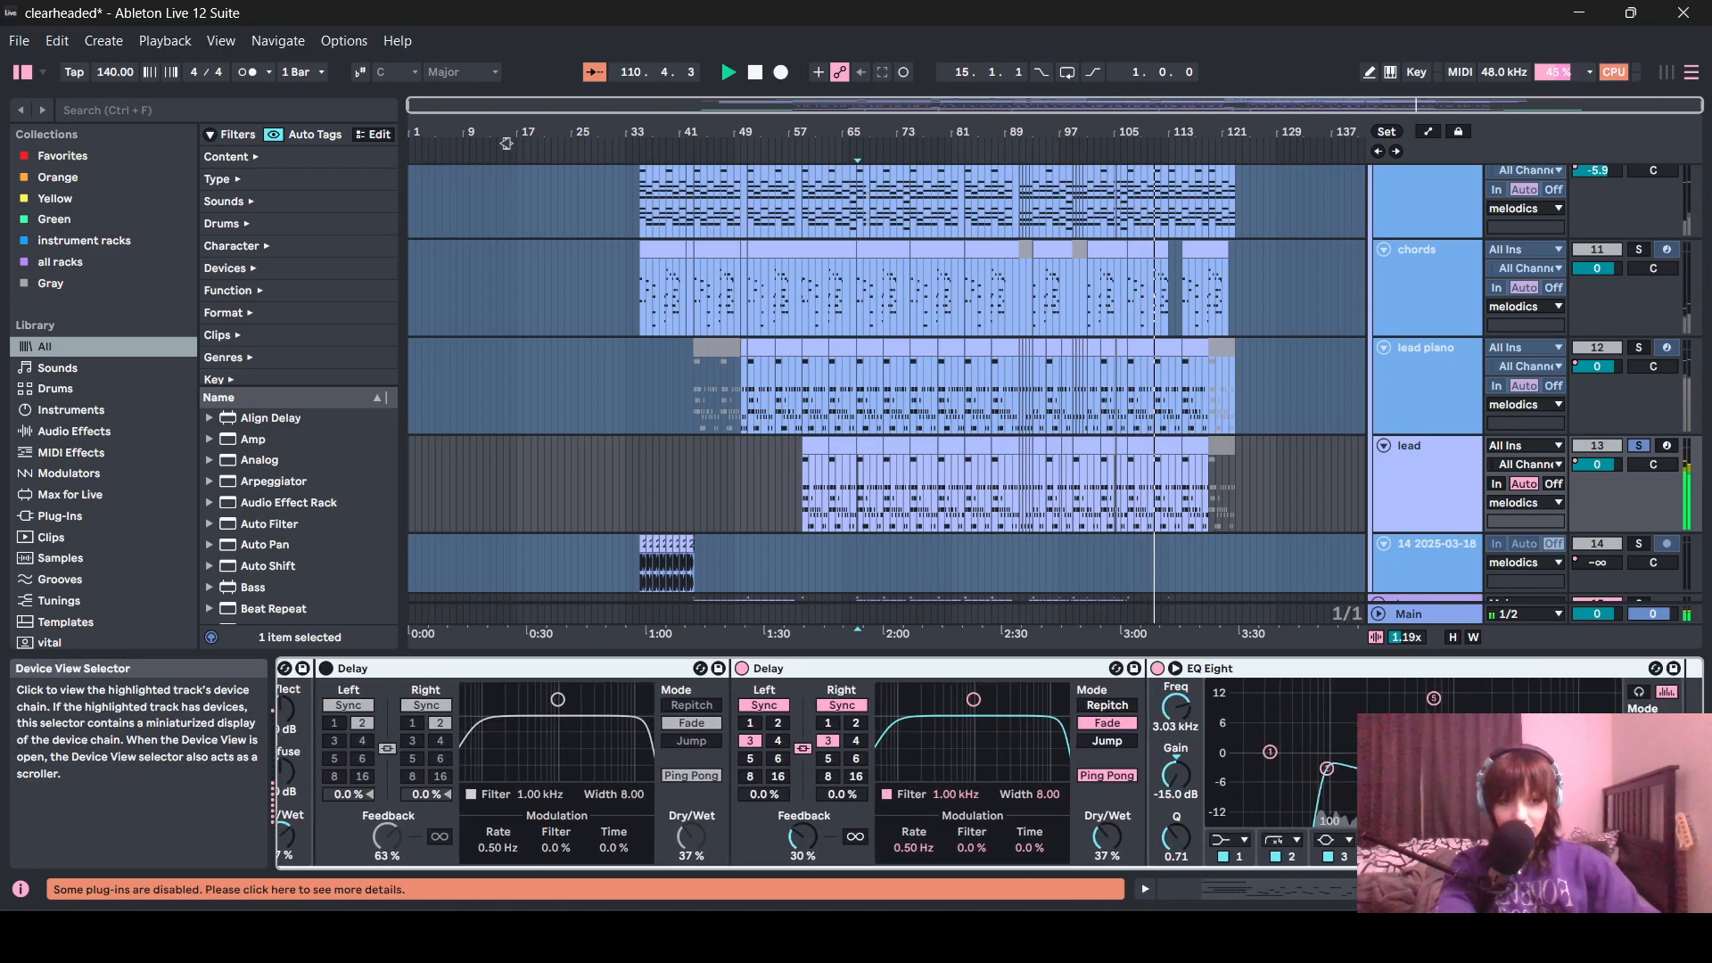
pyautogui.scroll(-2, 272, 785)
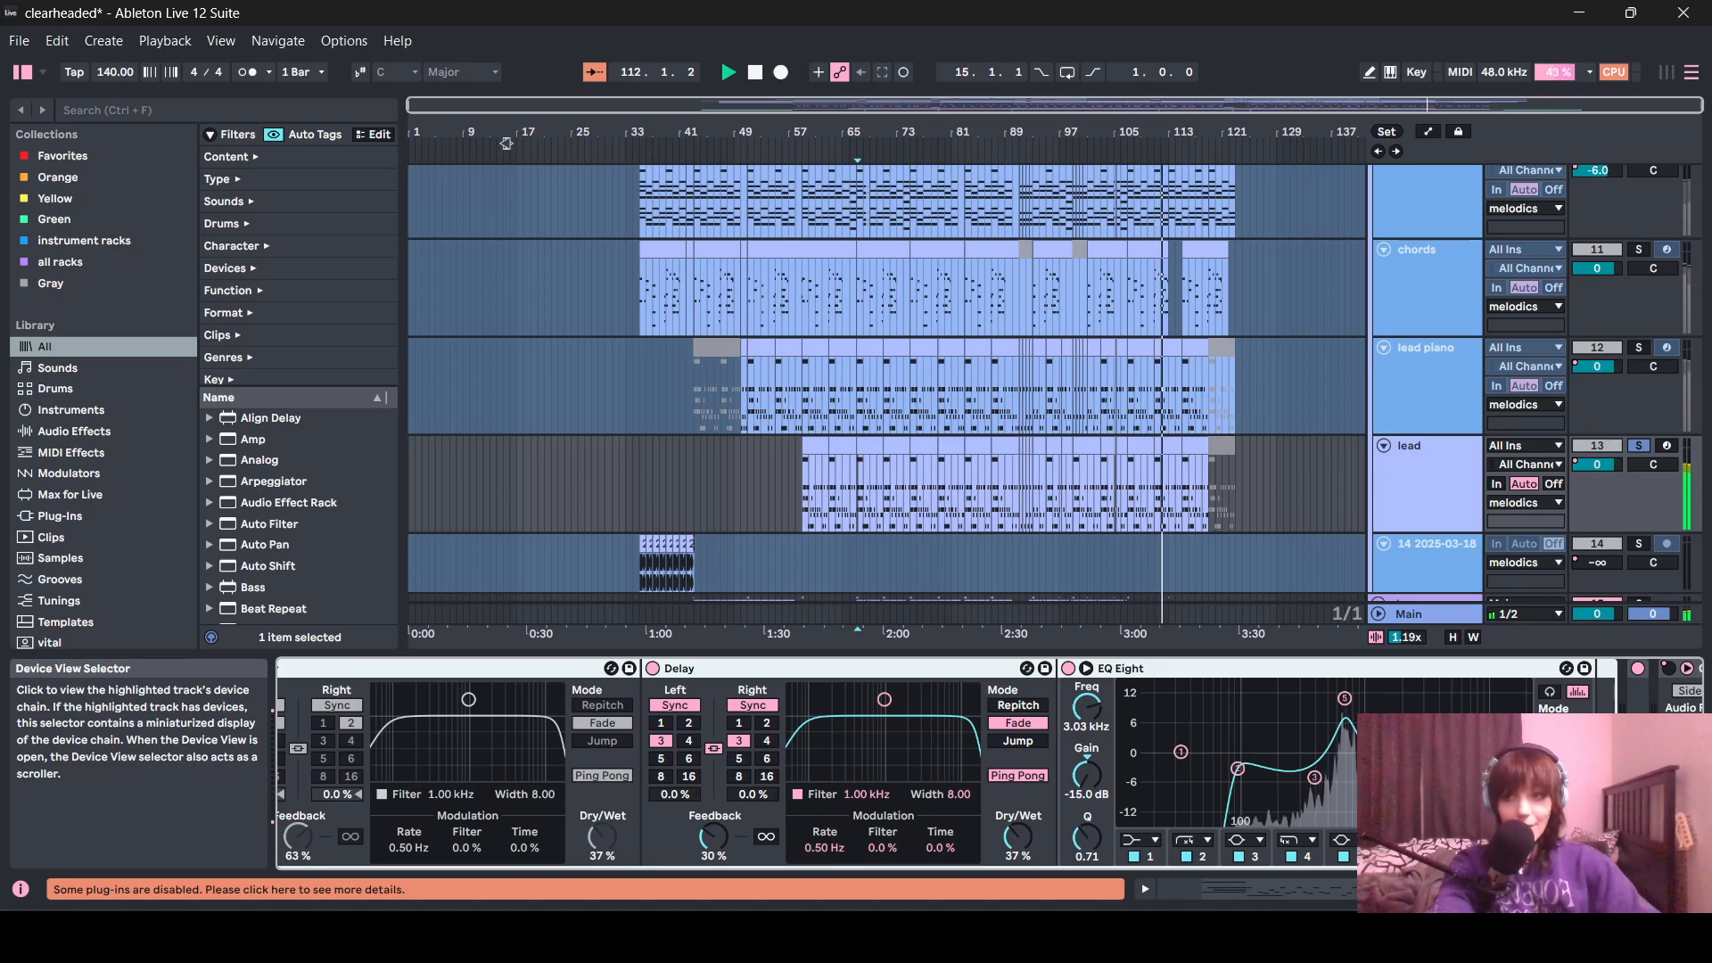
pyautogui.scroll(6, 272, 802)
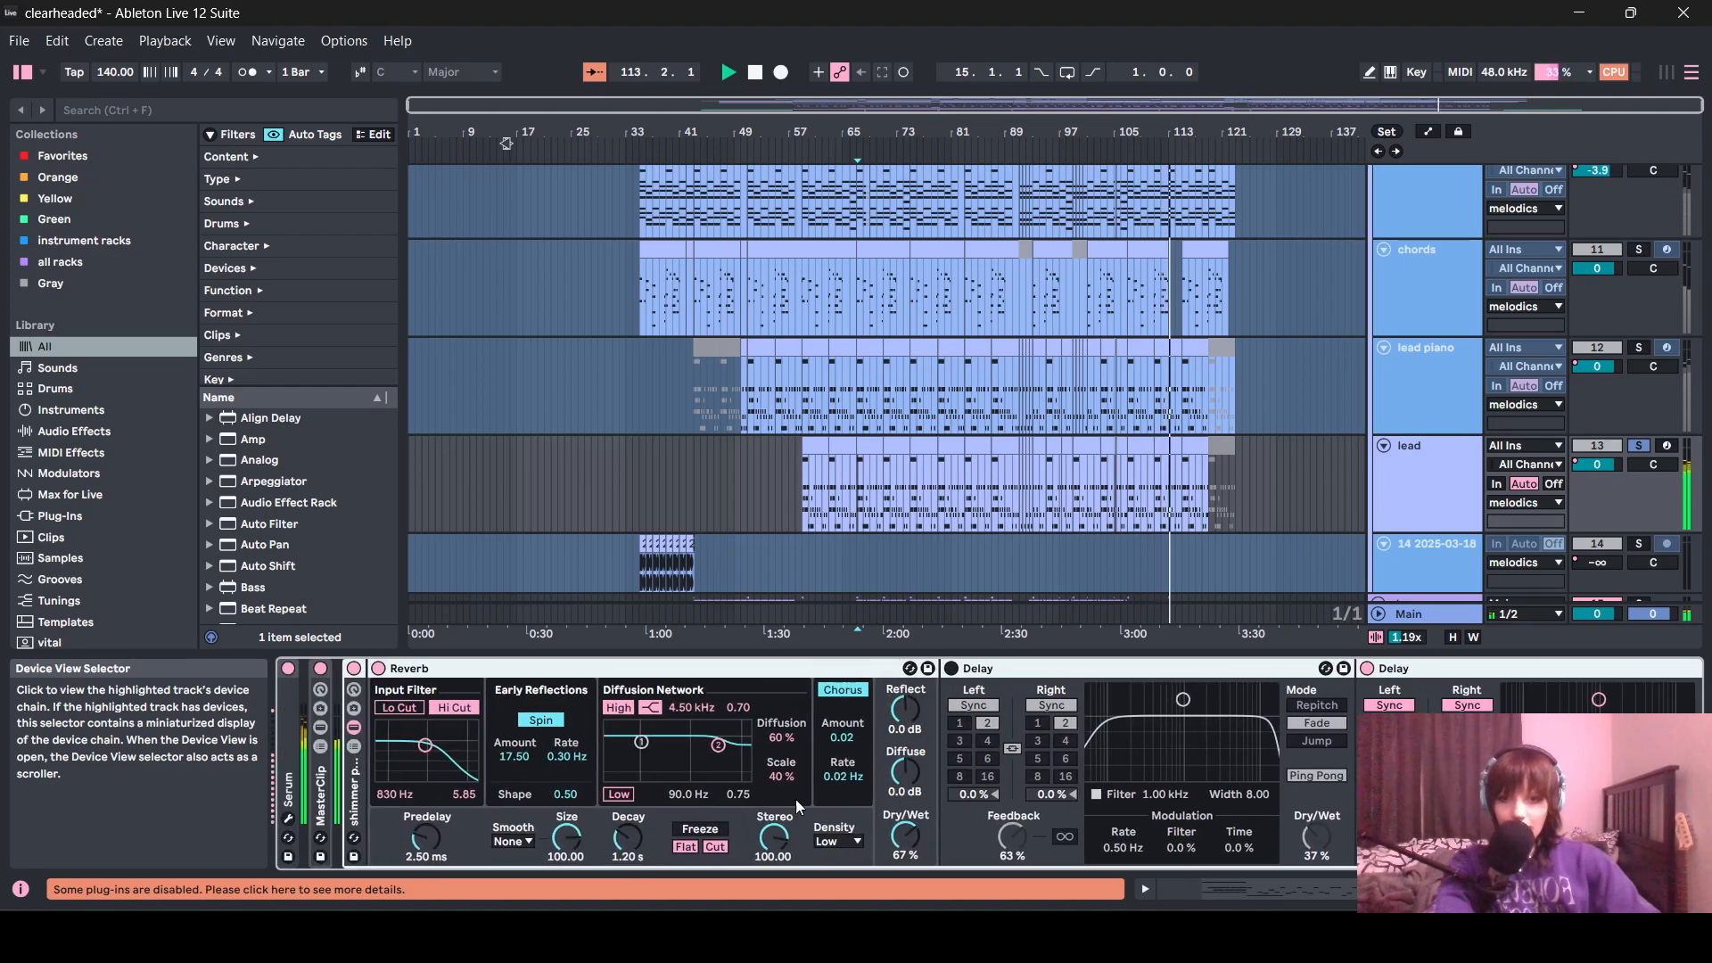
pyautogui.scroll(-5, 272, 785)
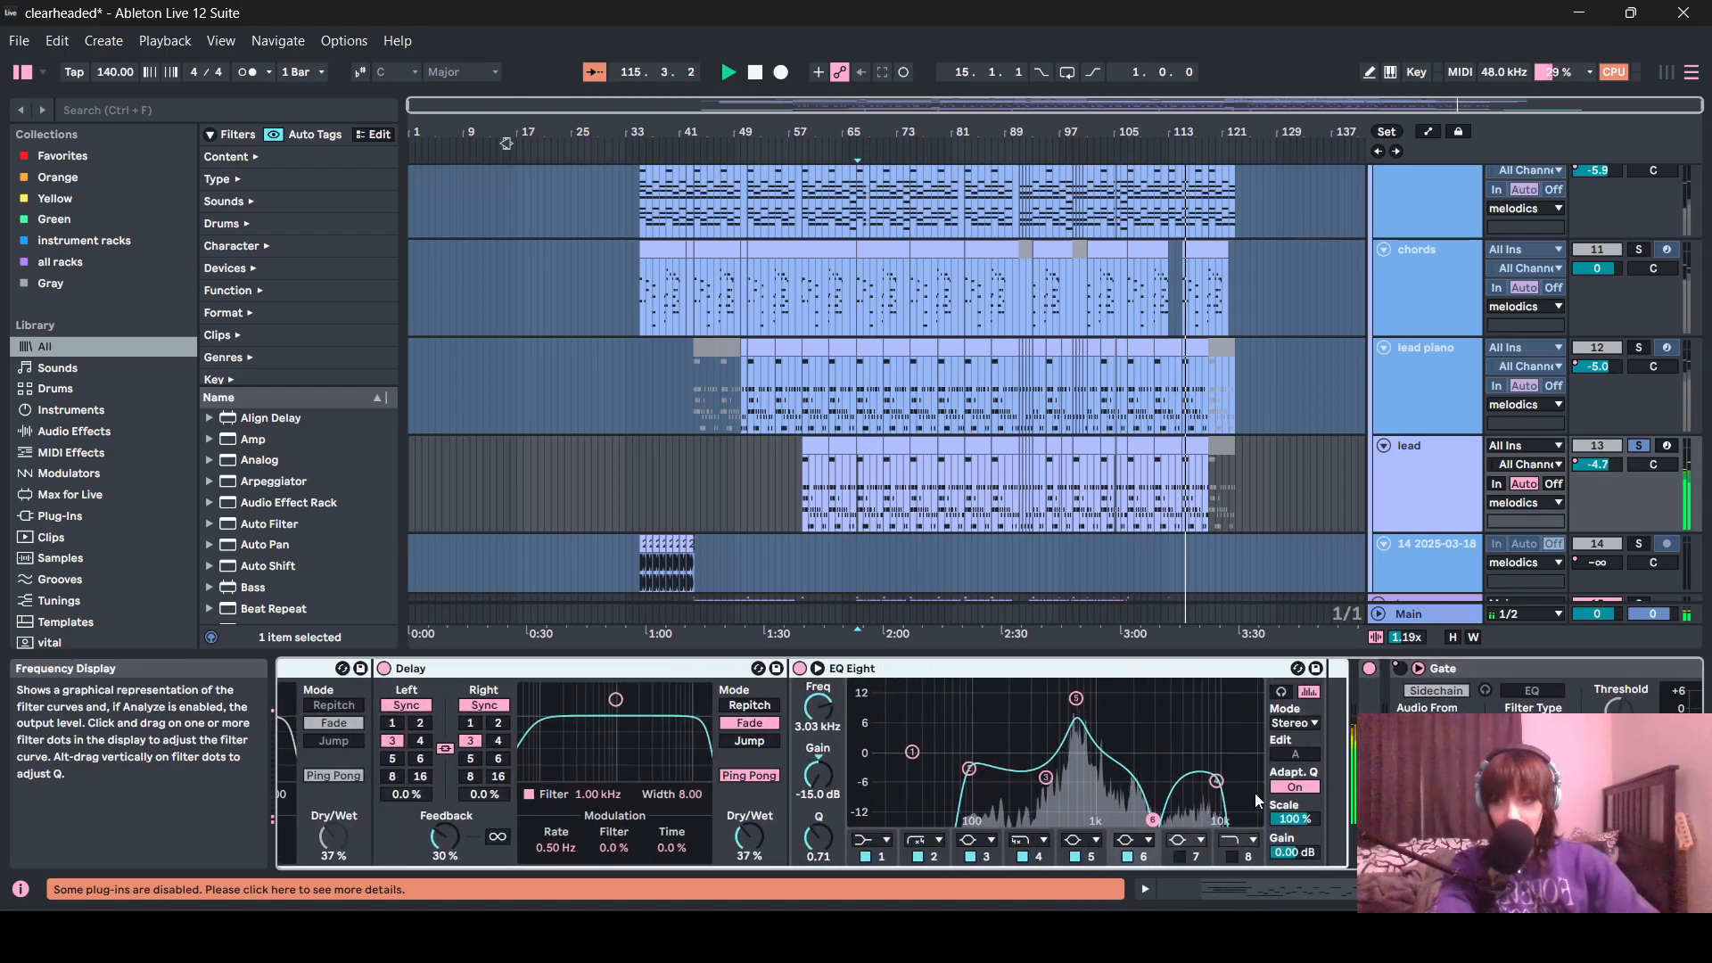
pyautogui.scroll(-3, 272, 785)
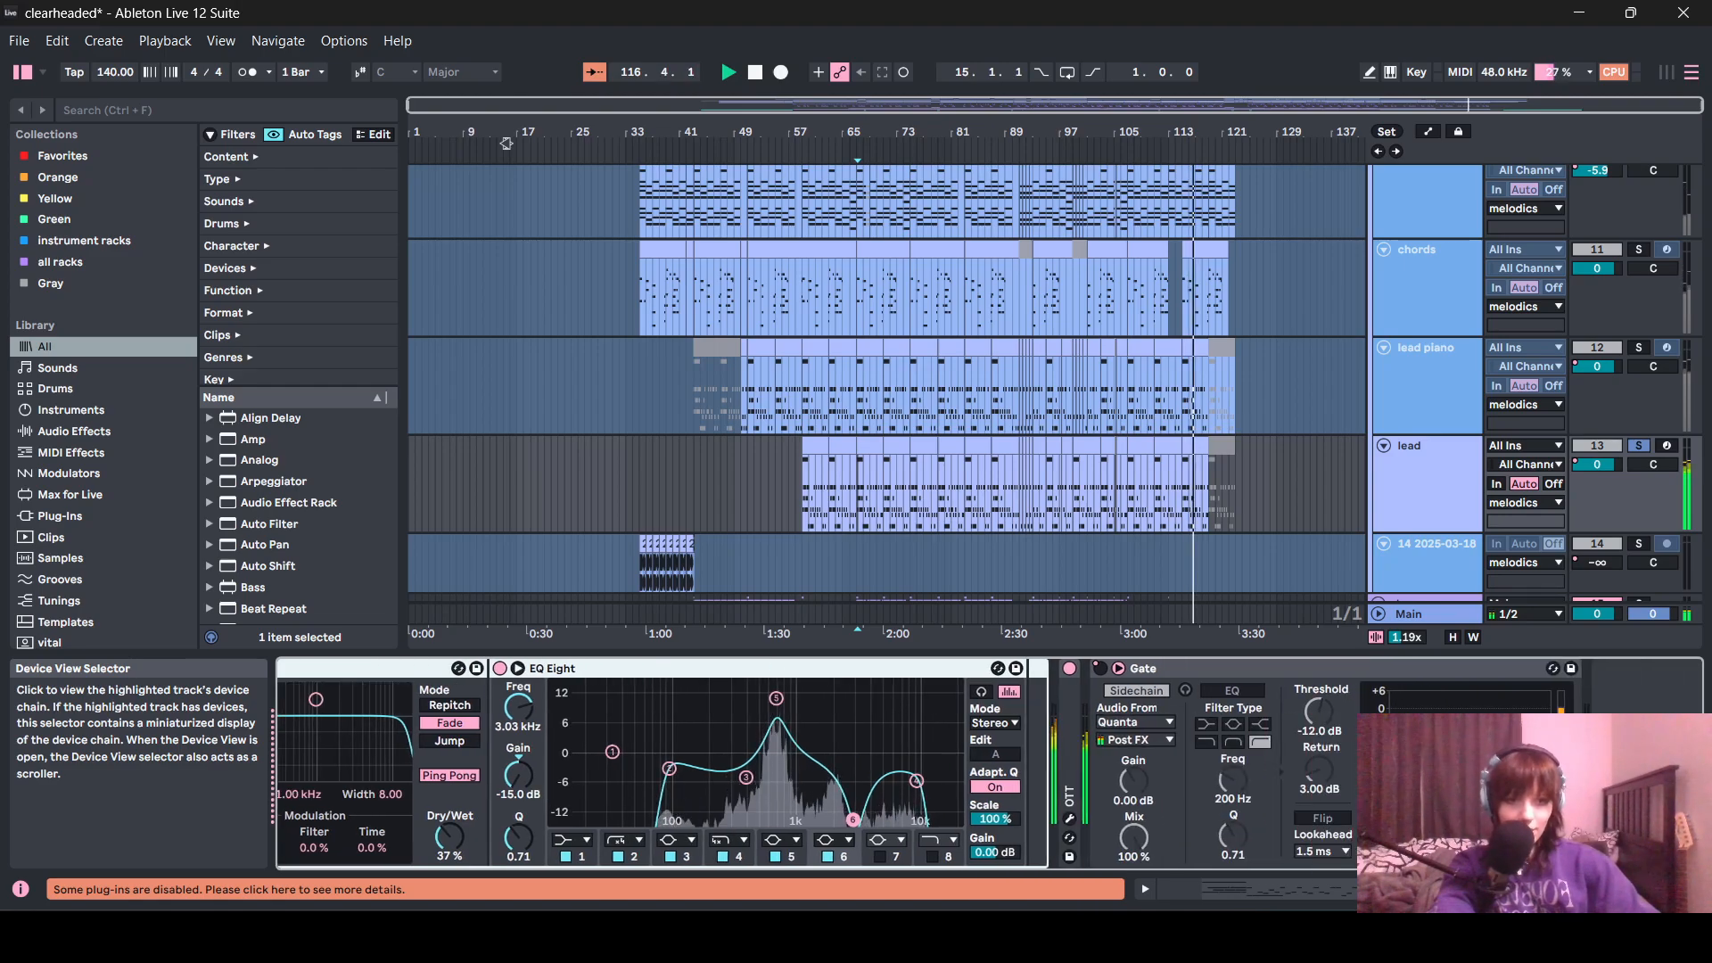
# - Play the lead piano track soloed from bar 51 and unfreeze it
pyautogui.scroll(3, 1143, 538)
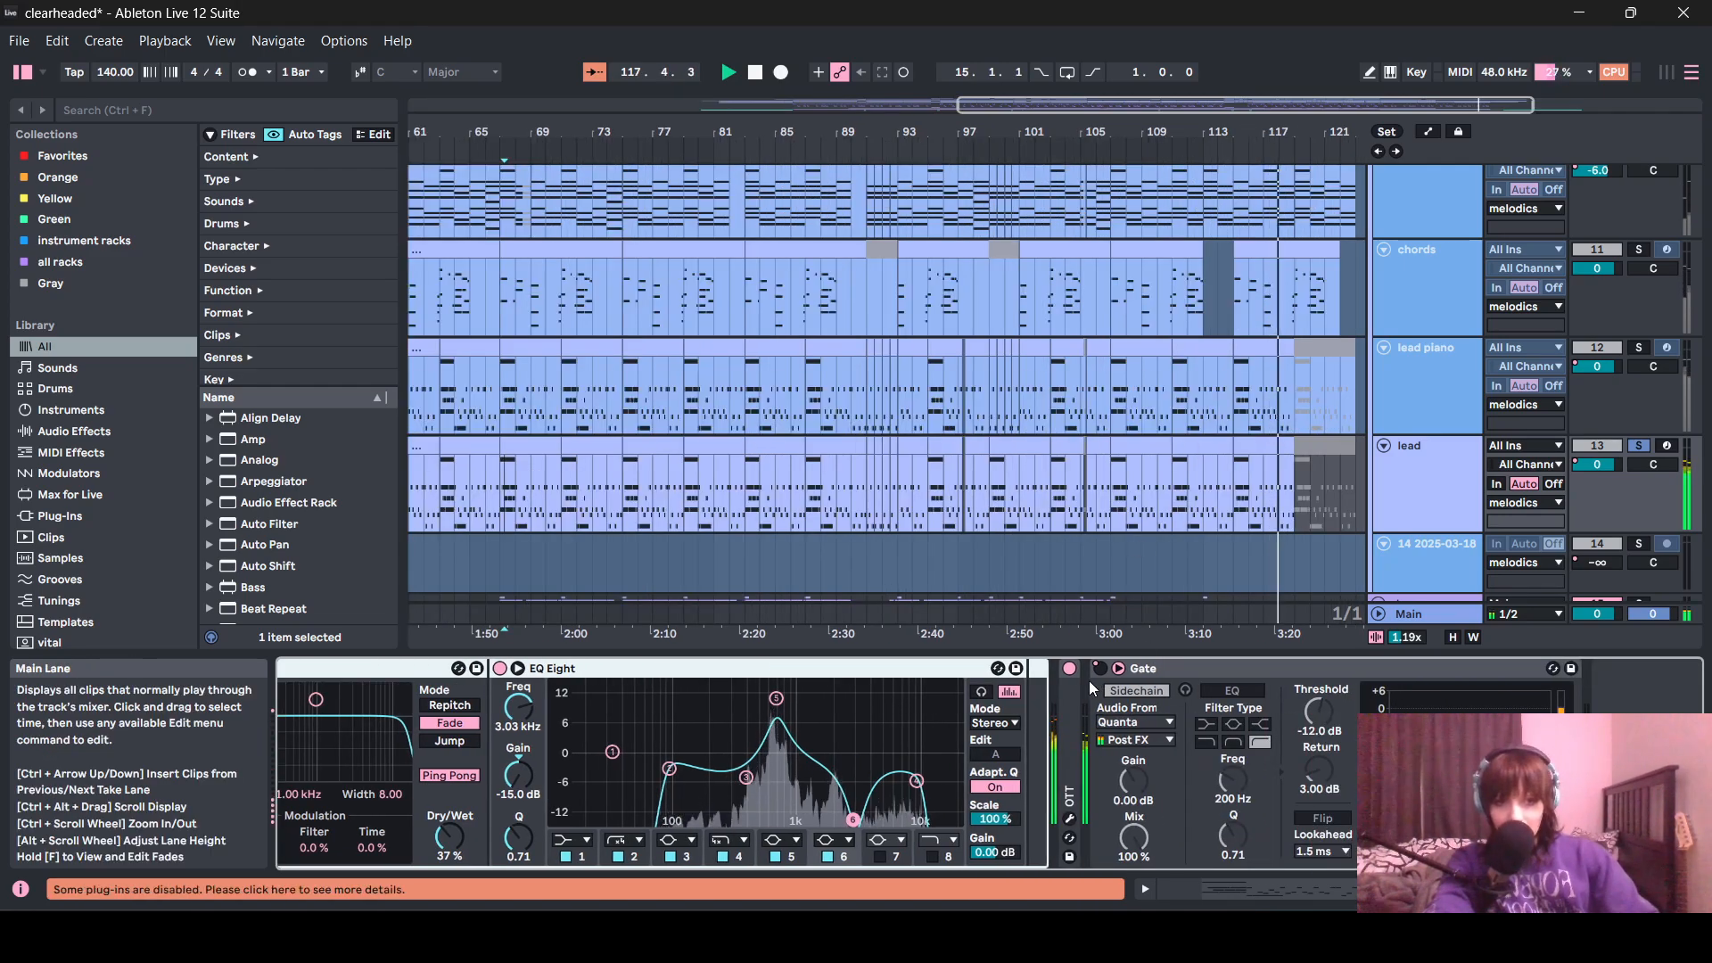
pyautogui.scroll(3, 986, 447)
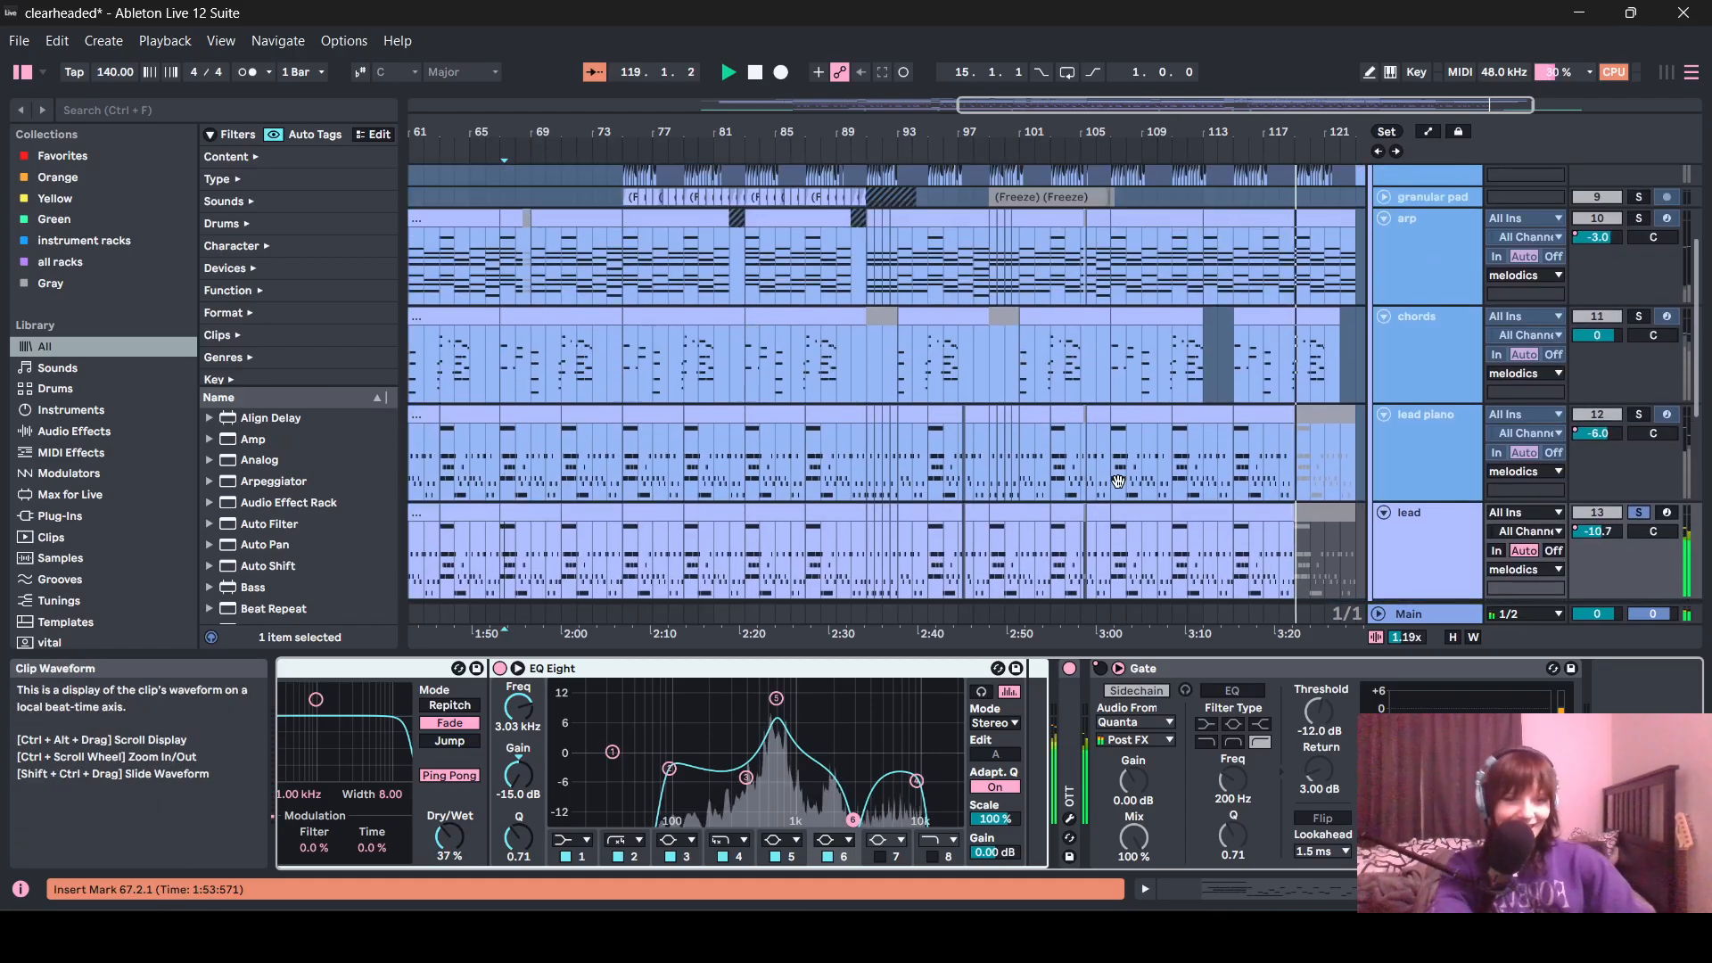
pyautogui.scroll(2, 1118, 482)
pyautogui.scroll(-3, 1081, 363)
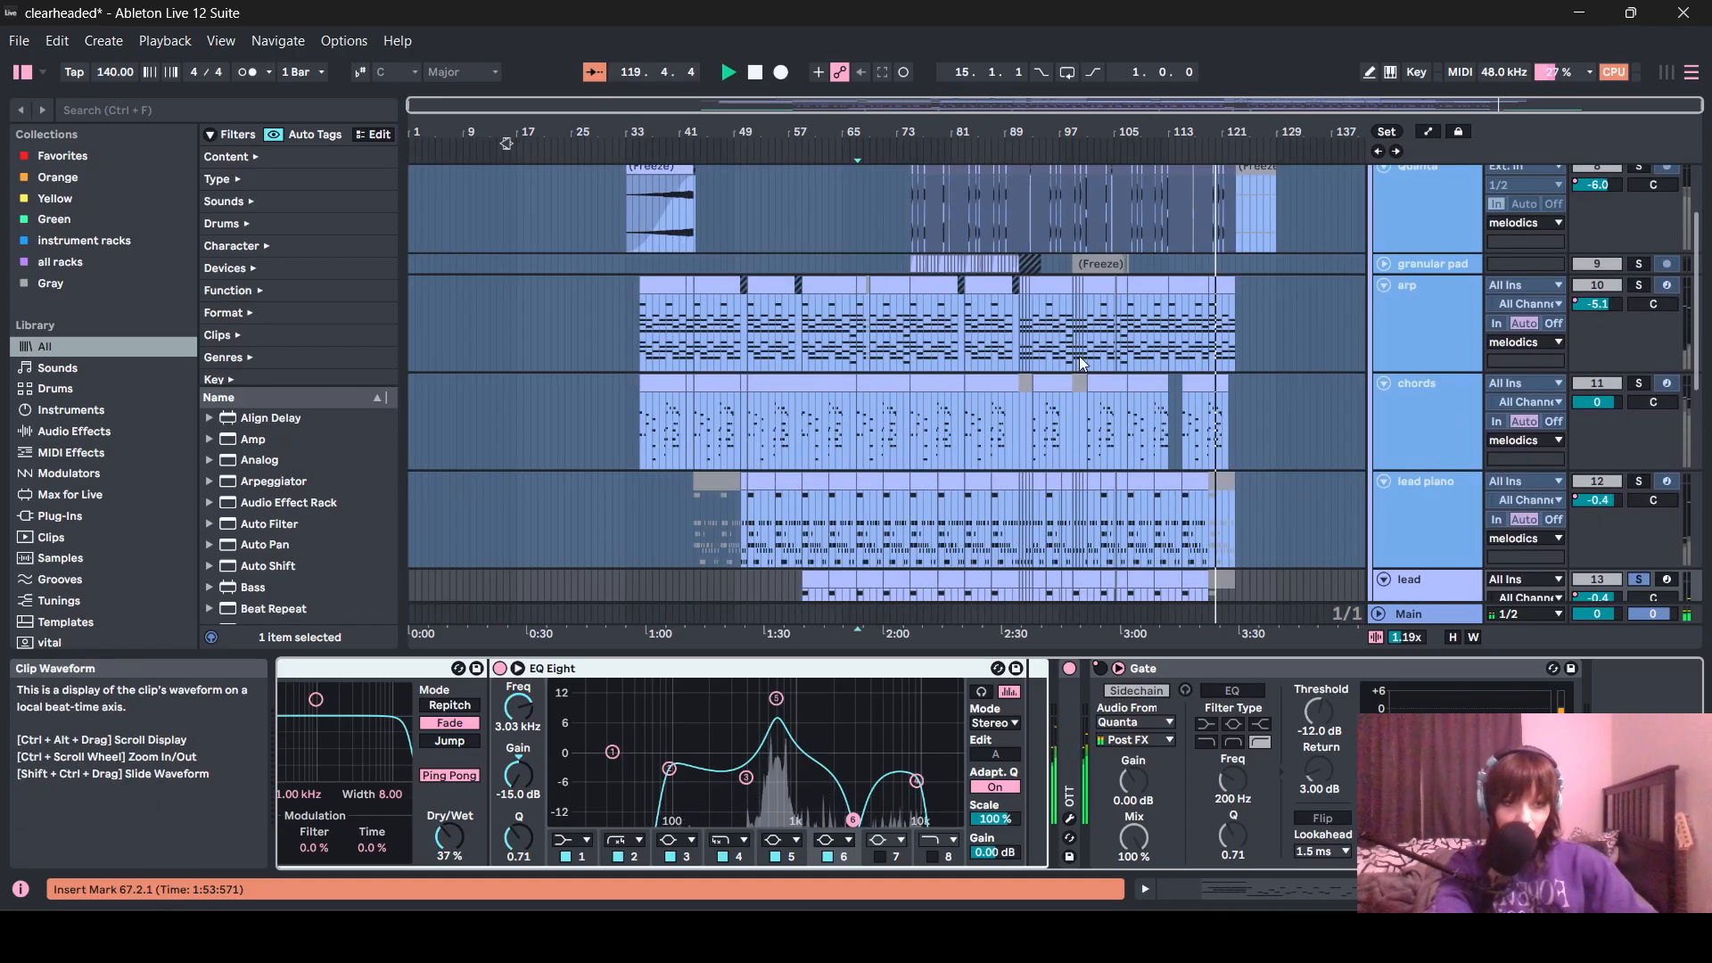
pyautogui.click(764, 550)
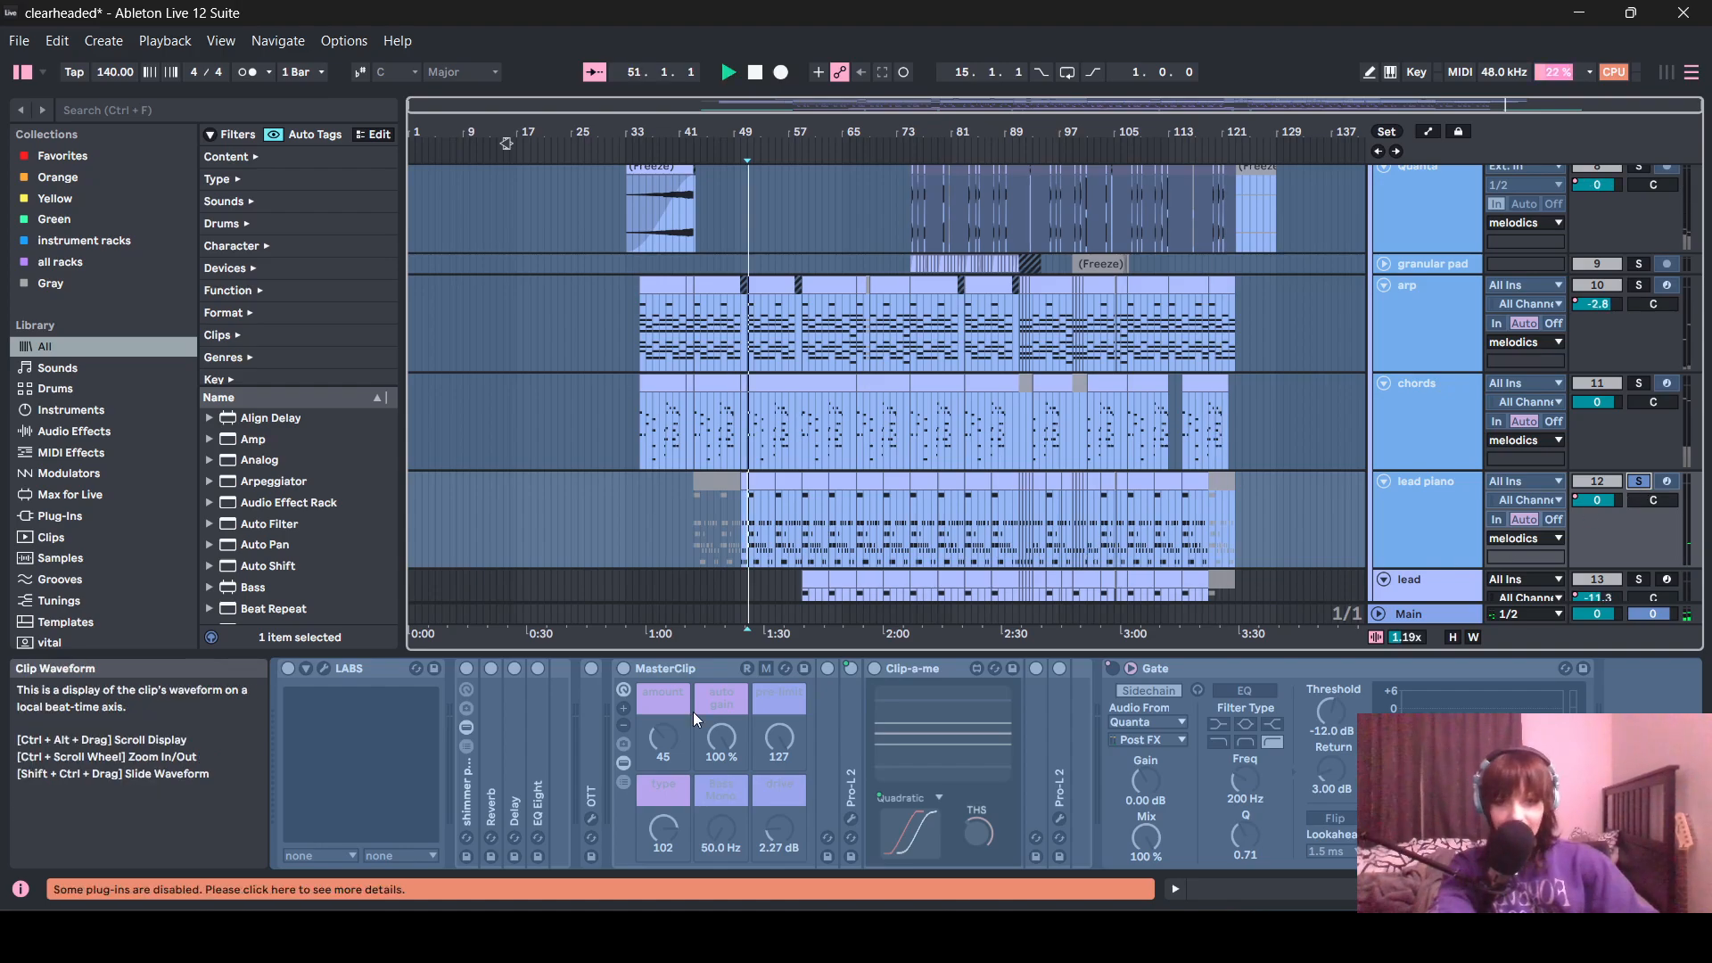
pyautogui.rightClick(1444, 511)
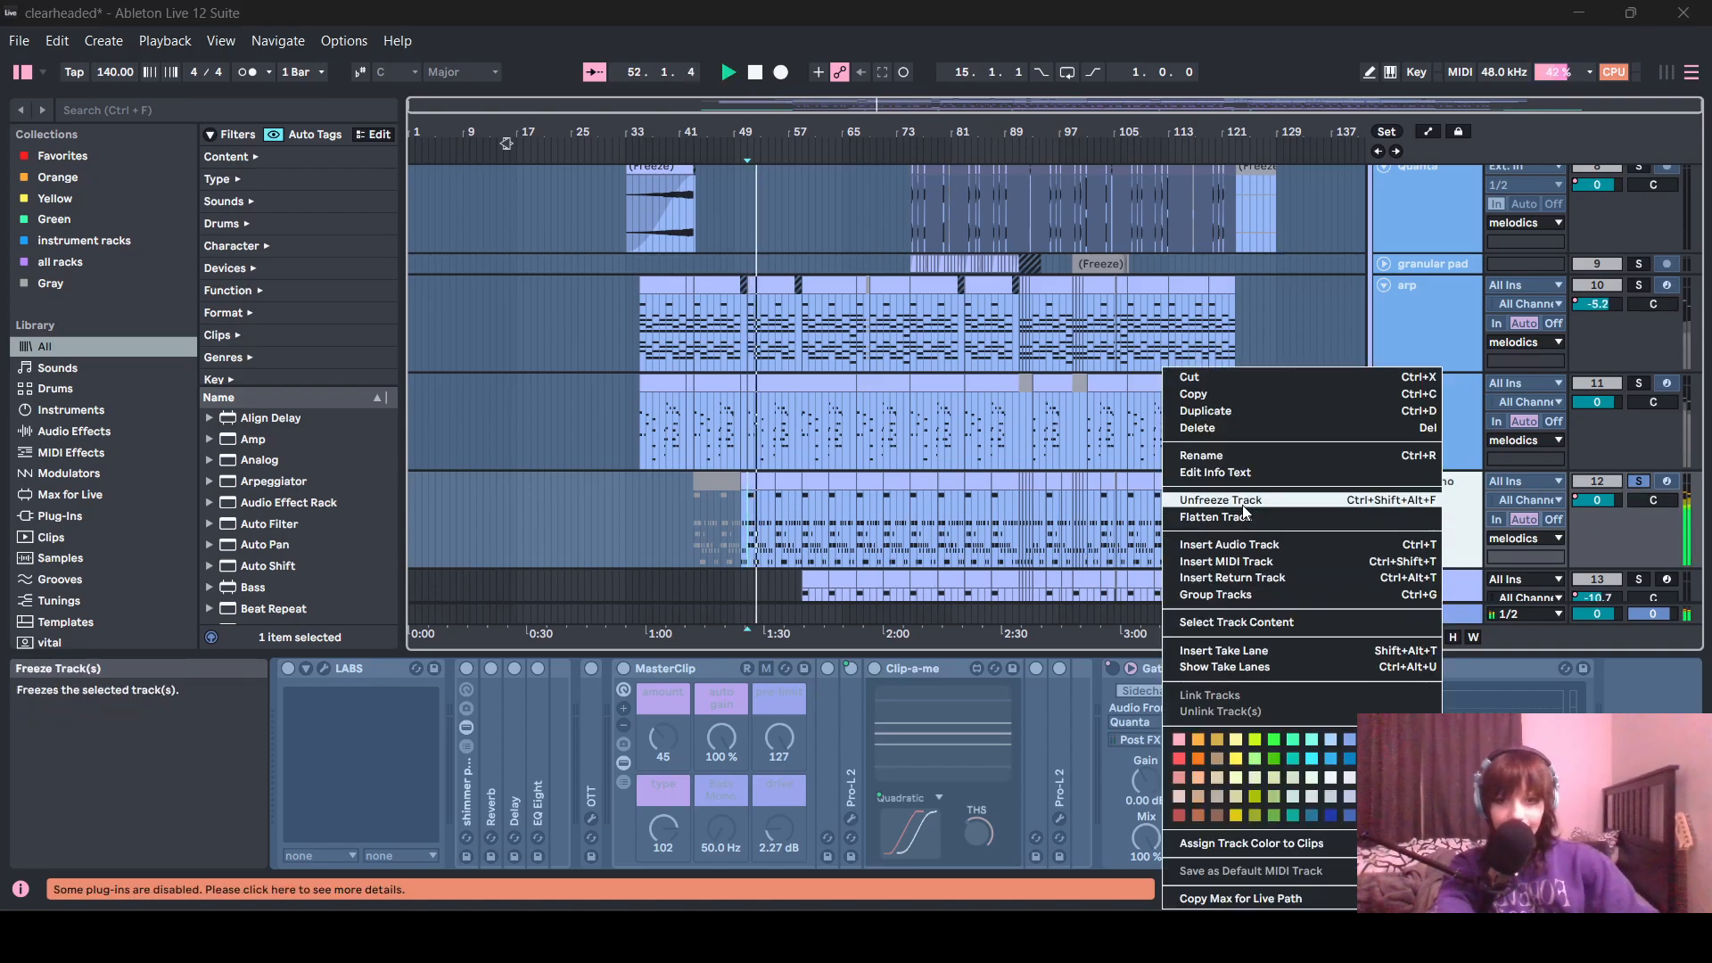
pyautogui.click(1243, 505)
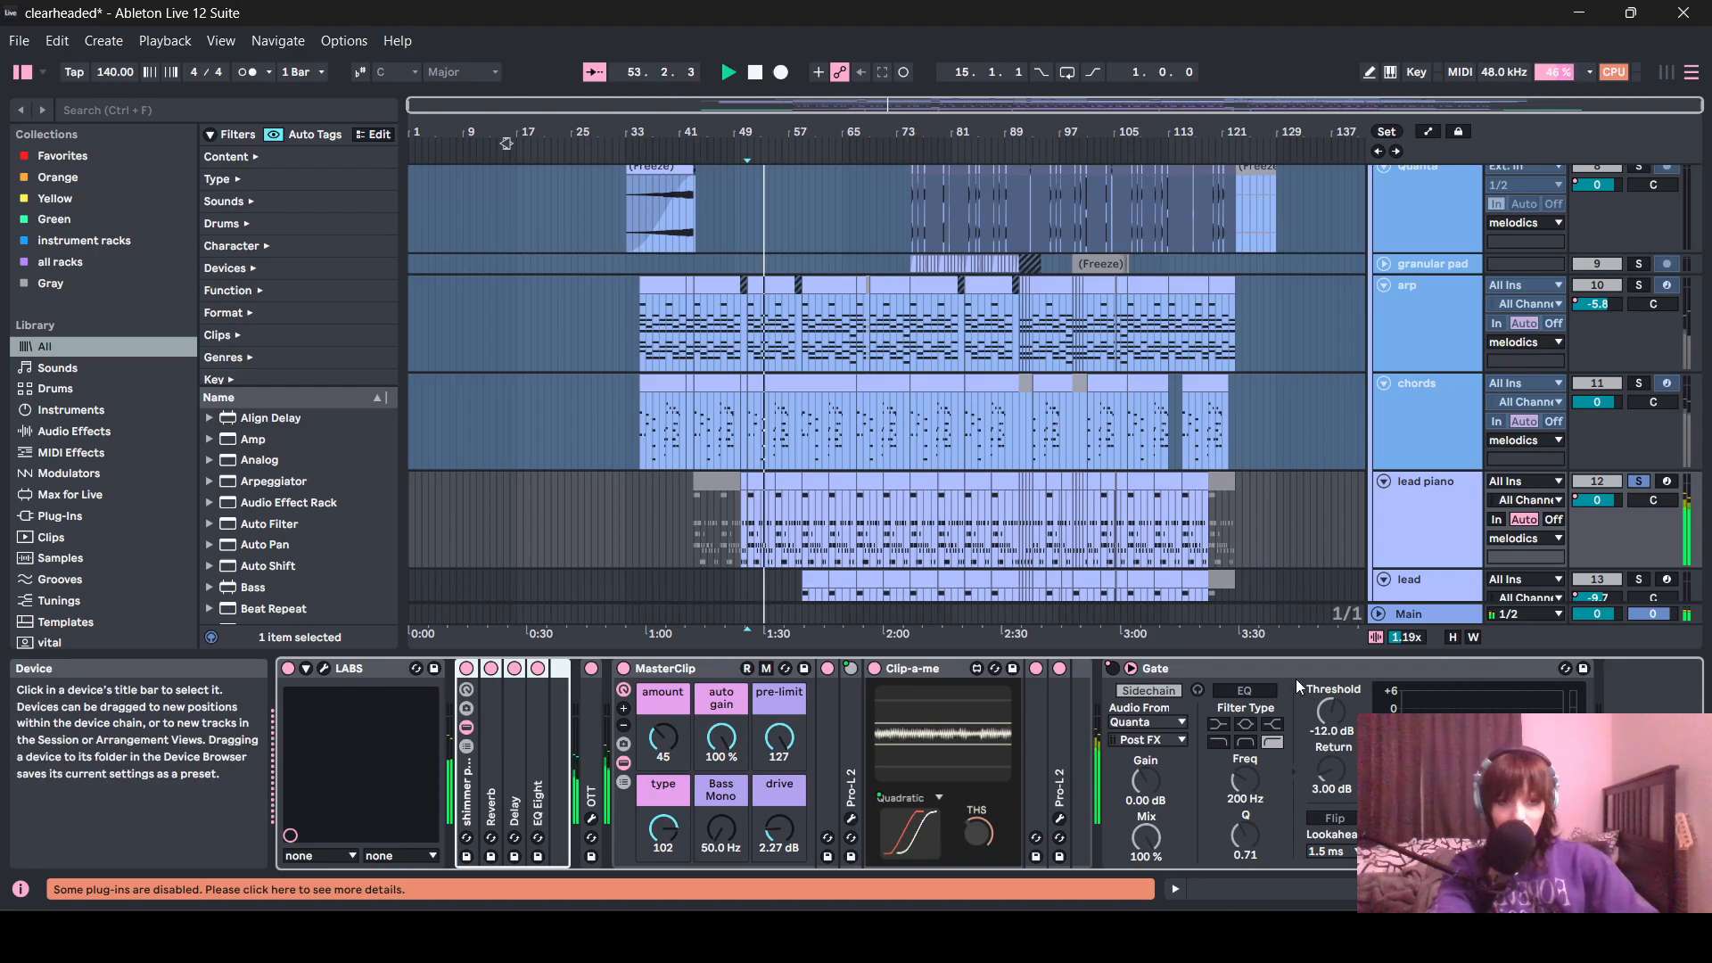
# - Bypass the lead piano's shimmer rack, Reverb, Delay, EQ Eight, OTT and MasterClip, and view the dry LABS instrument's settings before closing it
pyautogui.keyDown('shift'); pyautogui.click(690, 666); pyautogui.keyUp('shift')
pyautogui.click(464, 669)
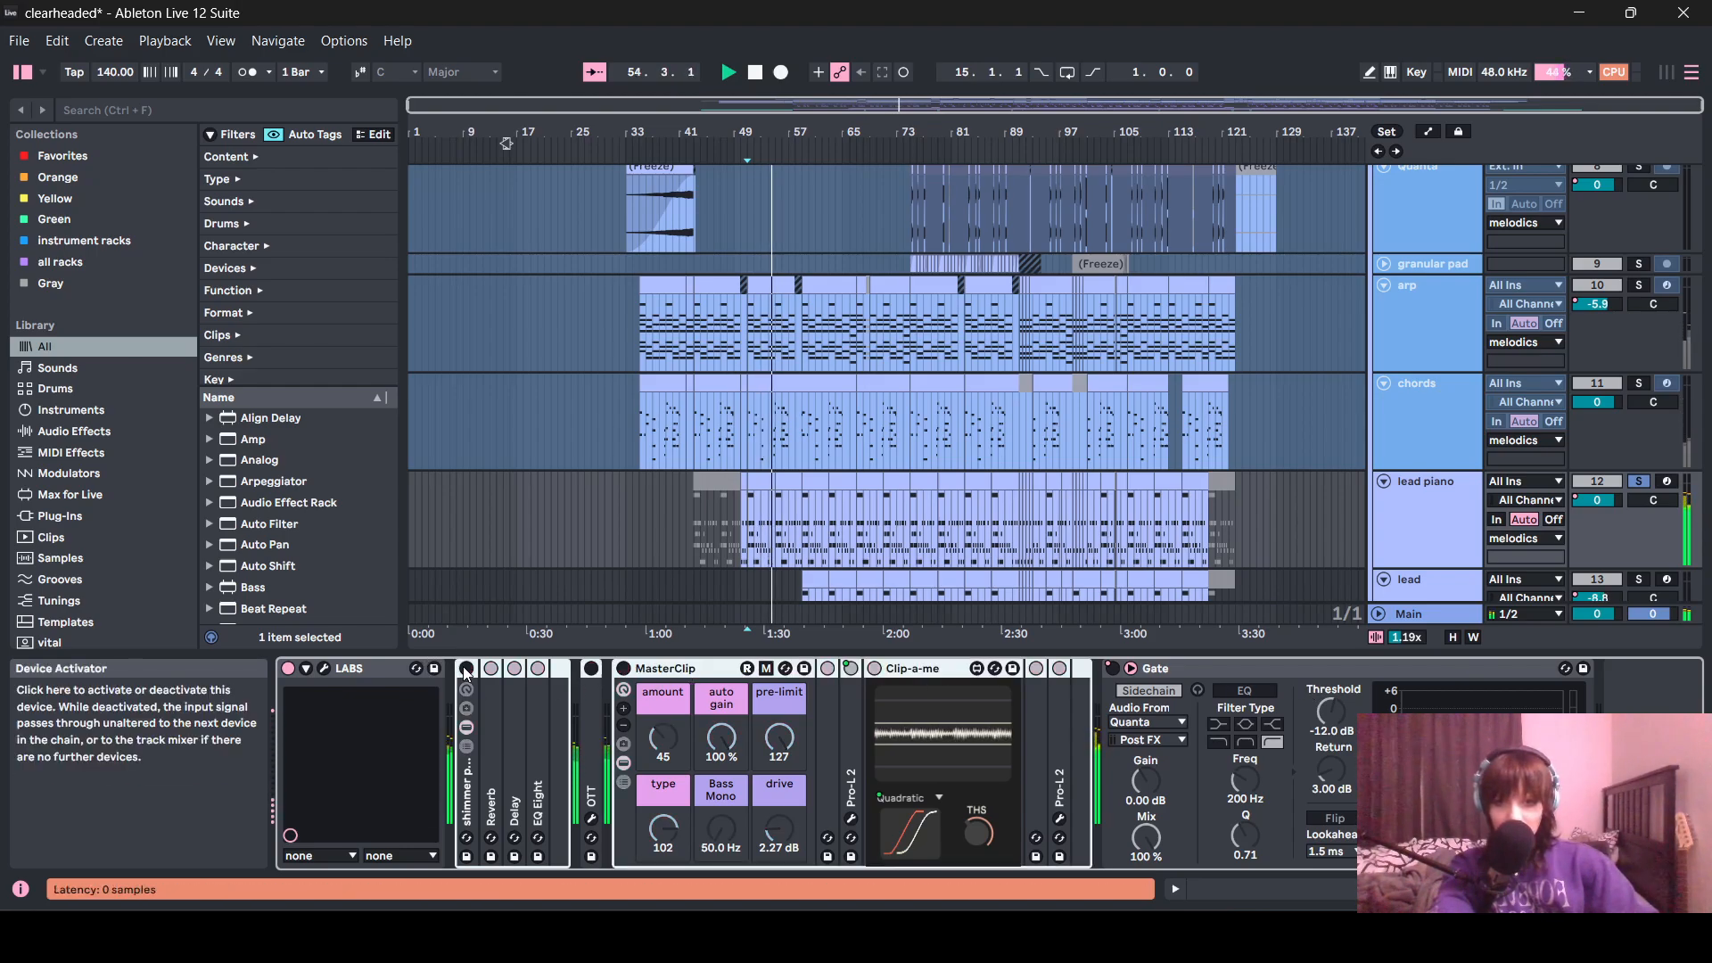
pyautogui.click(326, 668)
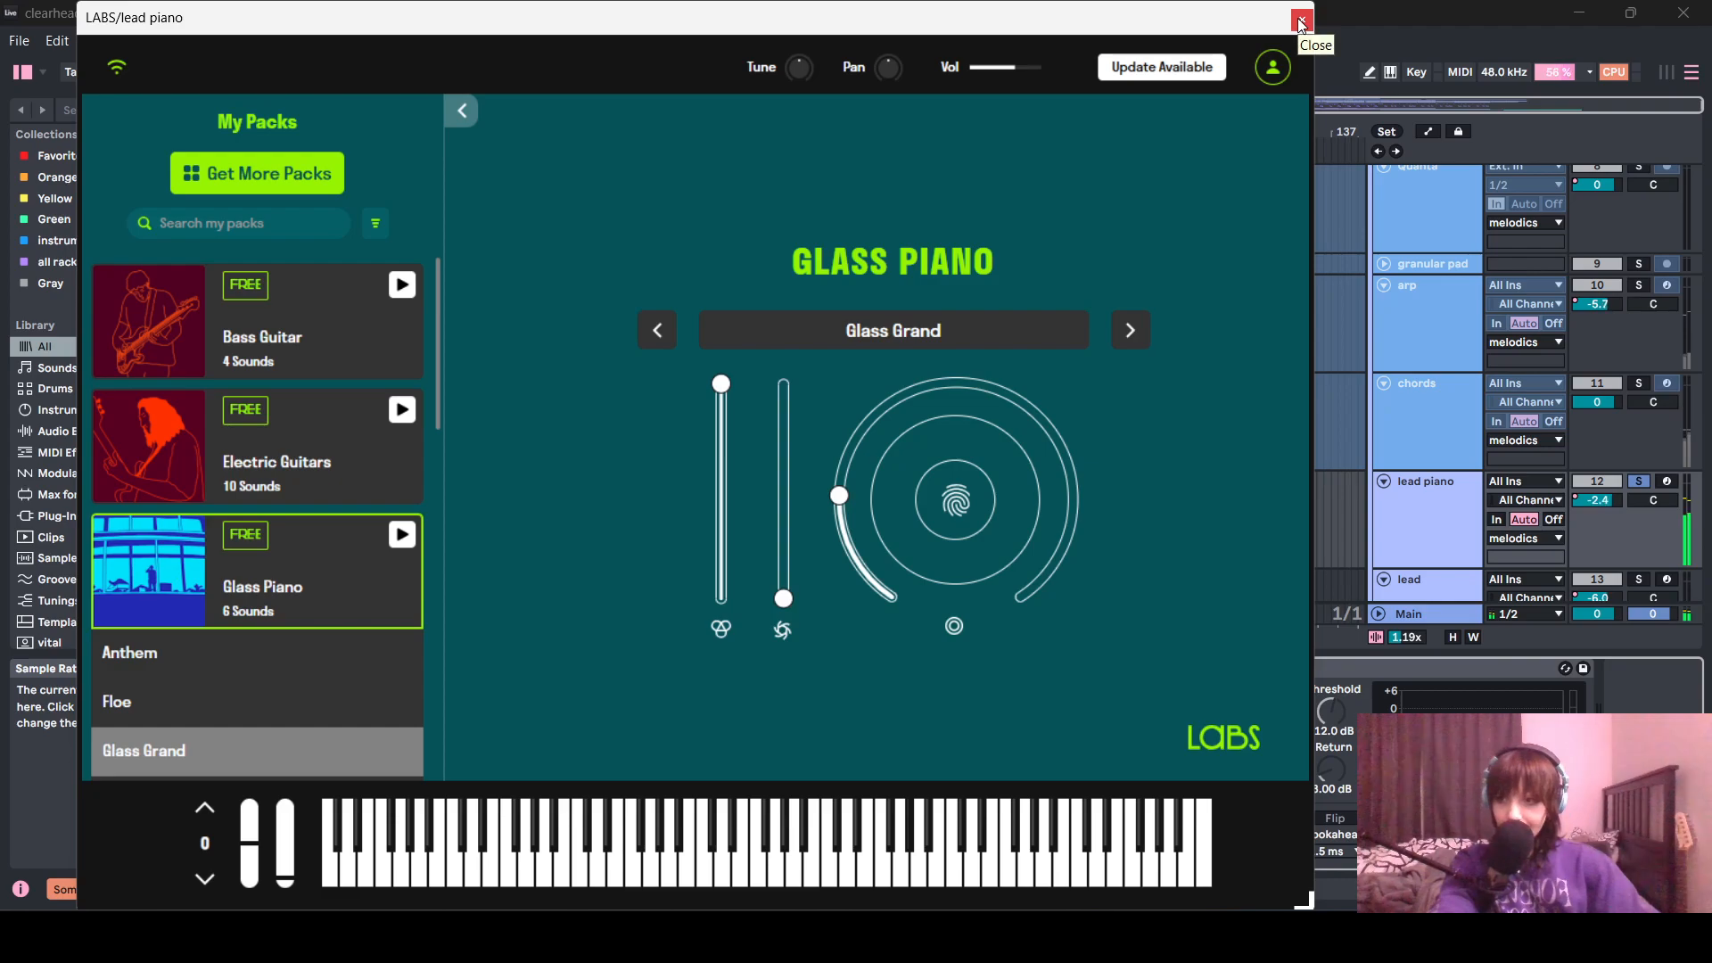
pyautogui.click(1301, 20)
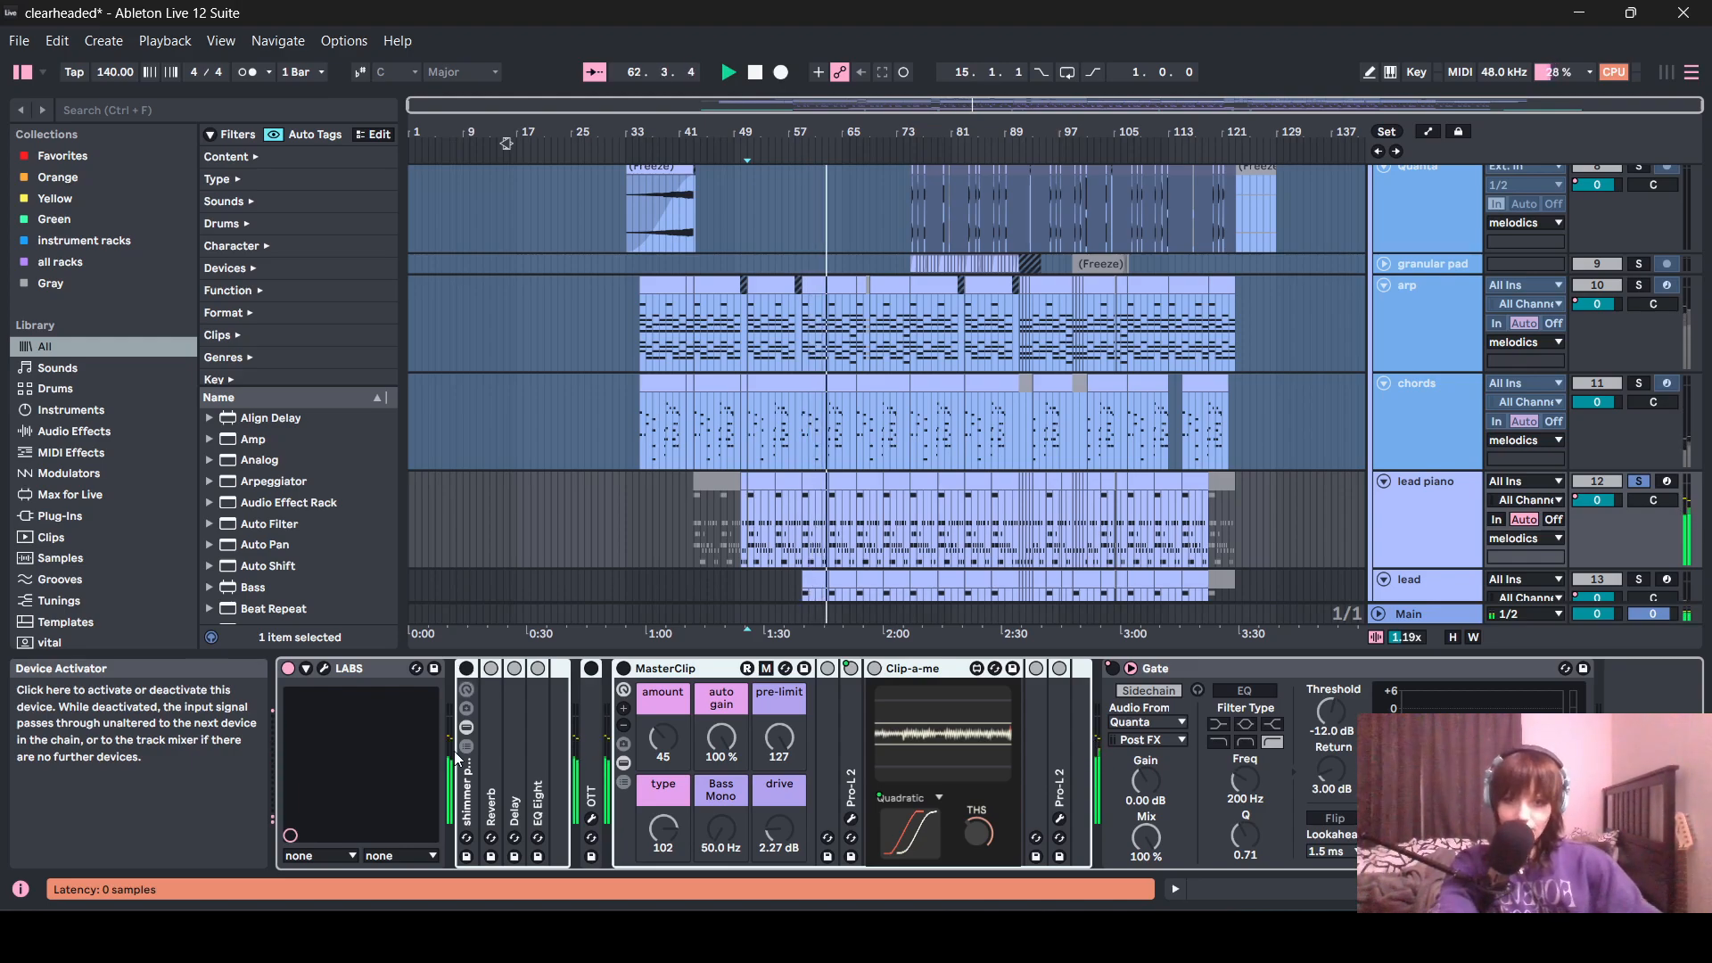
# - Reactivate the lead piano's bypassed effects through MasterClip, unfolding EQ Eight briefly to examine its curve
pyautogui.click(461, 812)
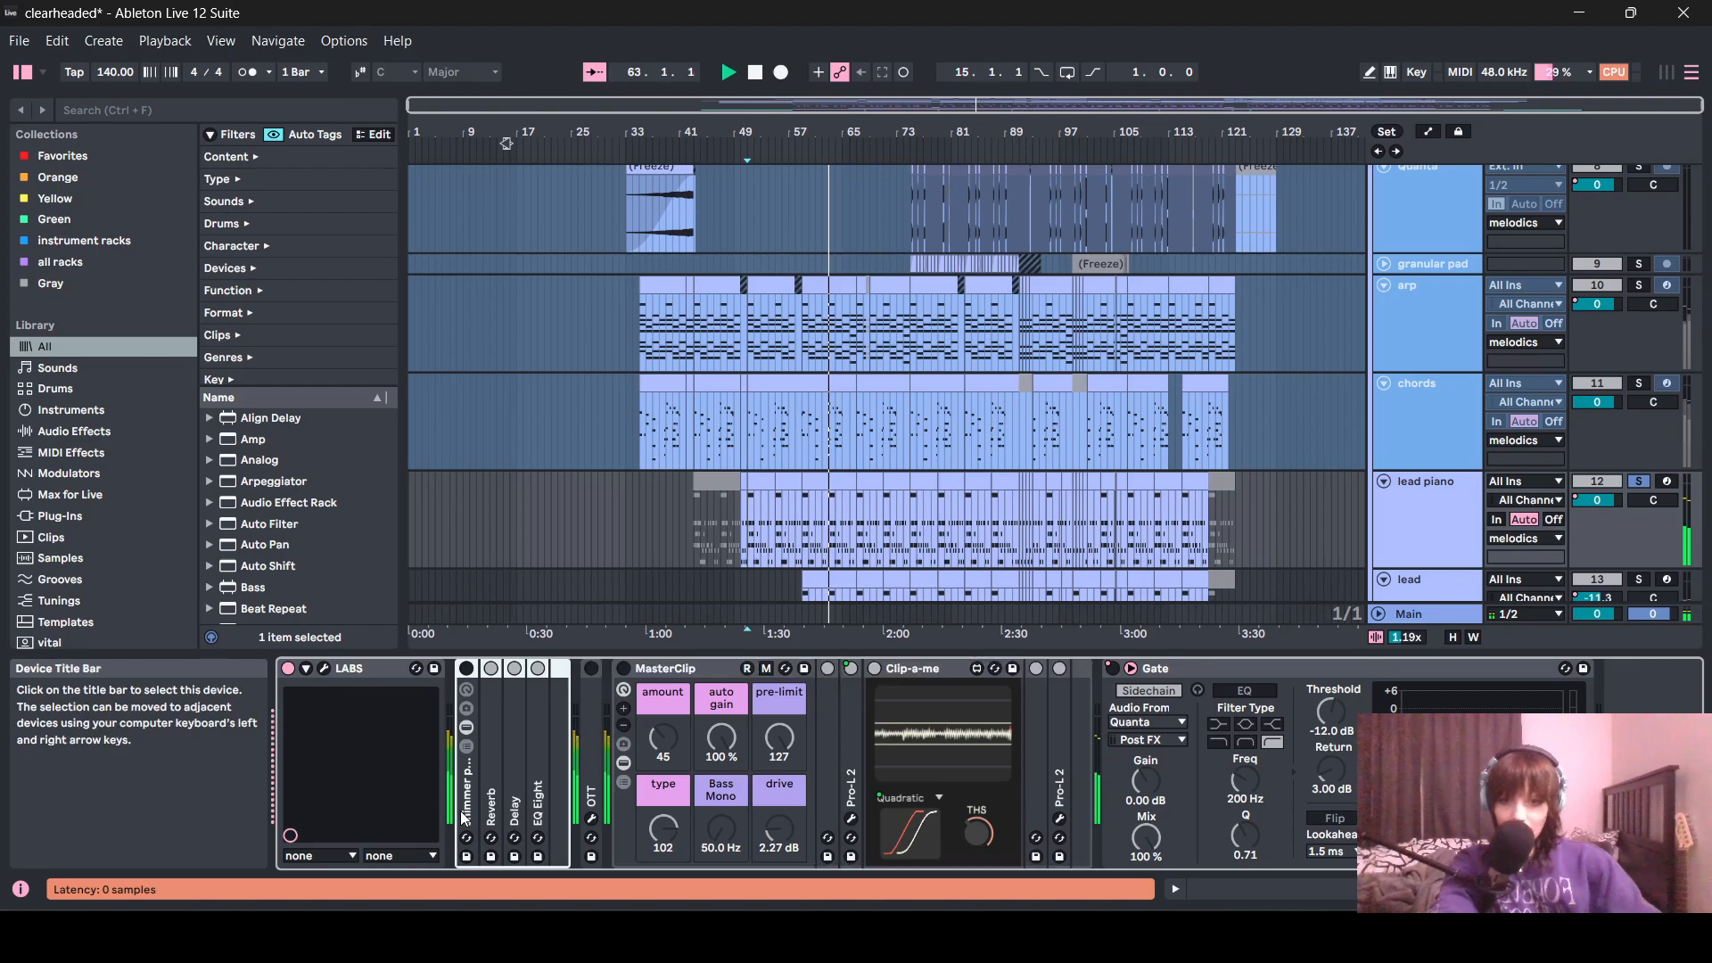
pyautogui.doubleClick(542, 790)
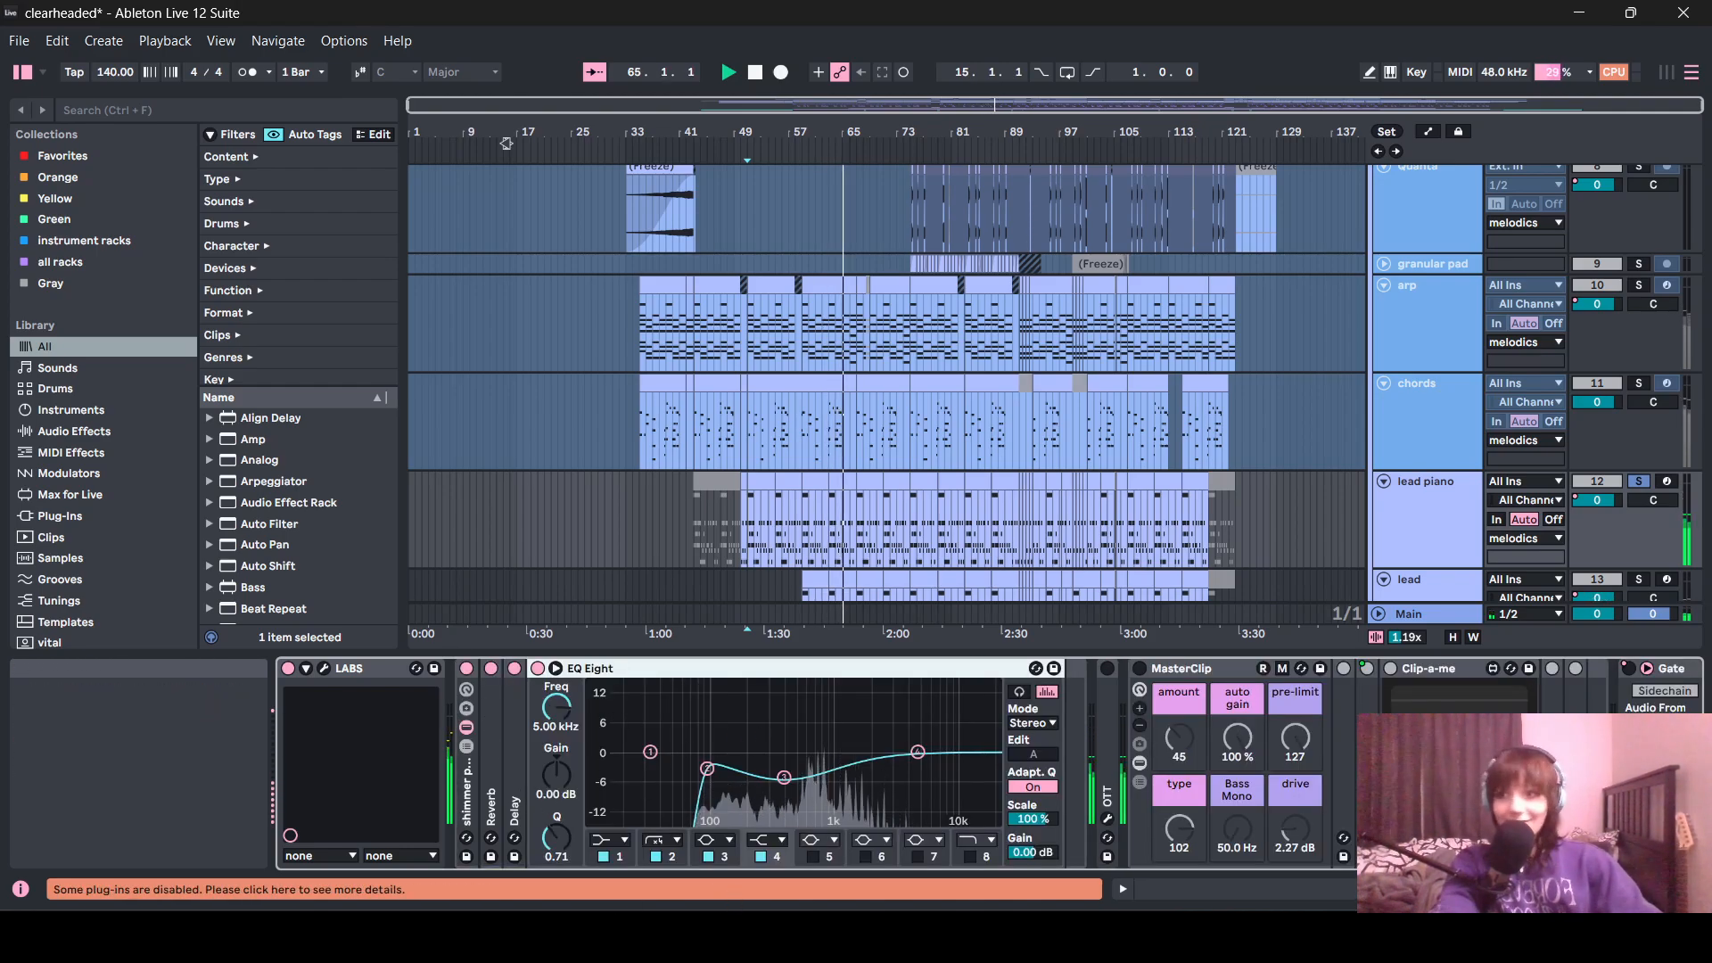
pyautogui.doubleClick(640, 671)
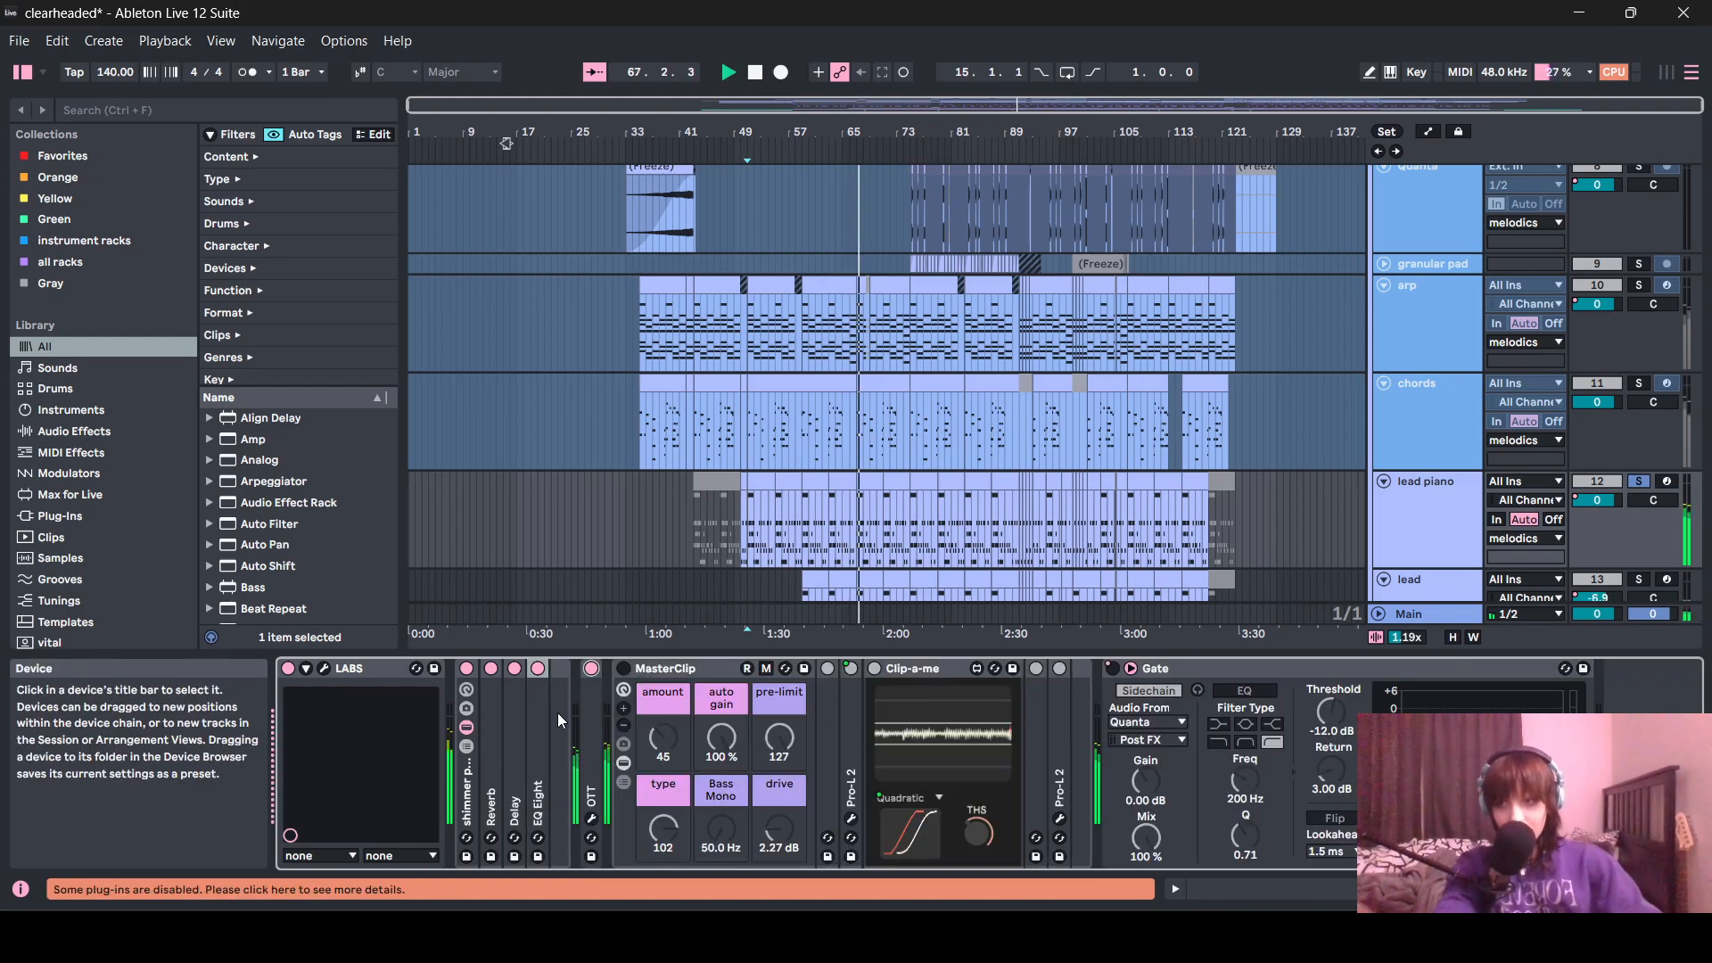
pyautogui.click(629, 677)
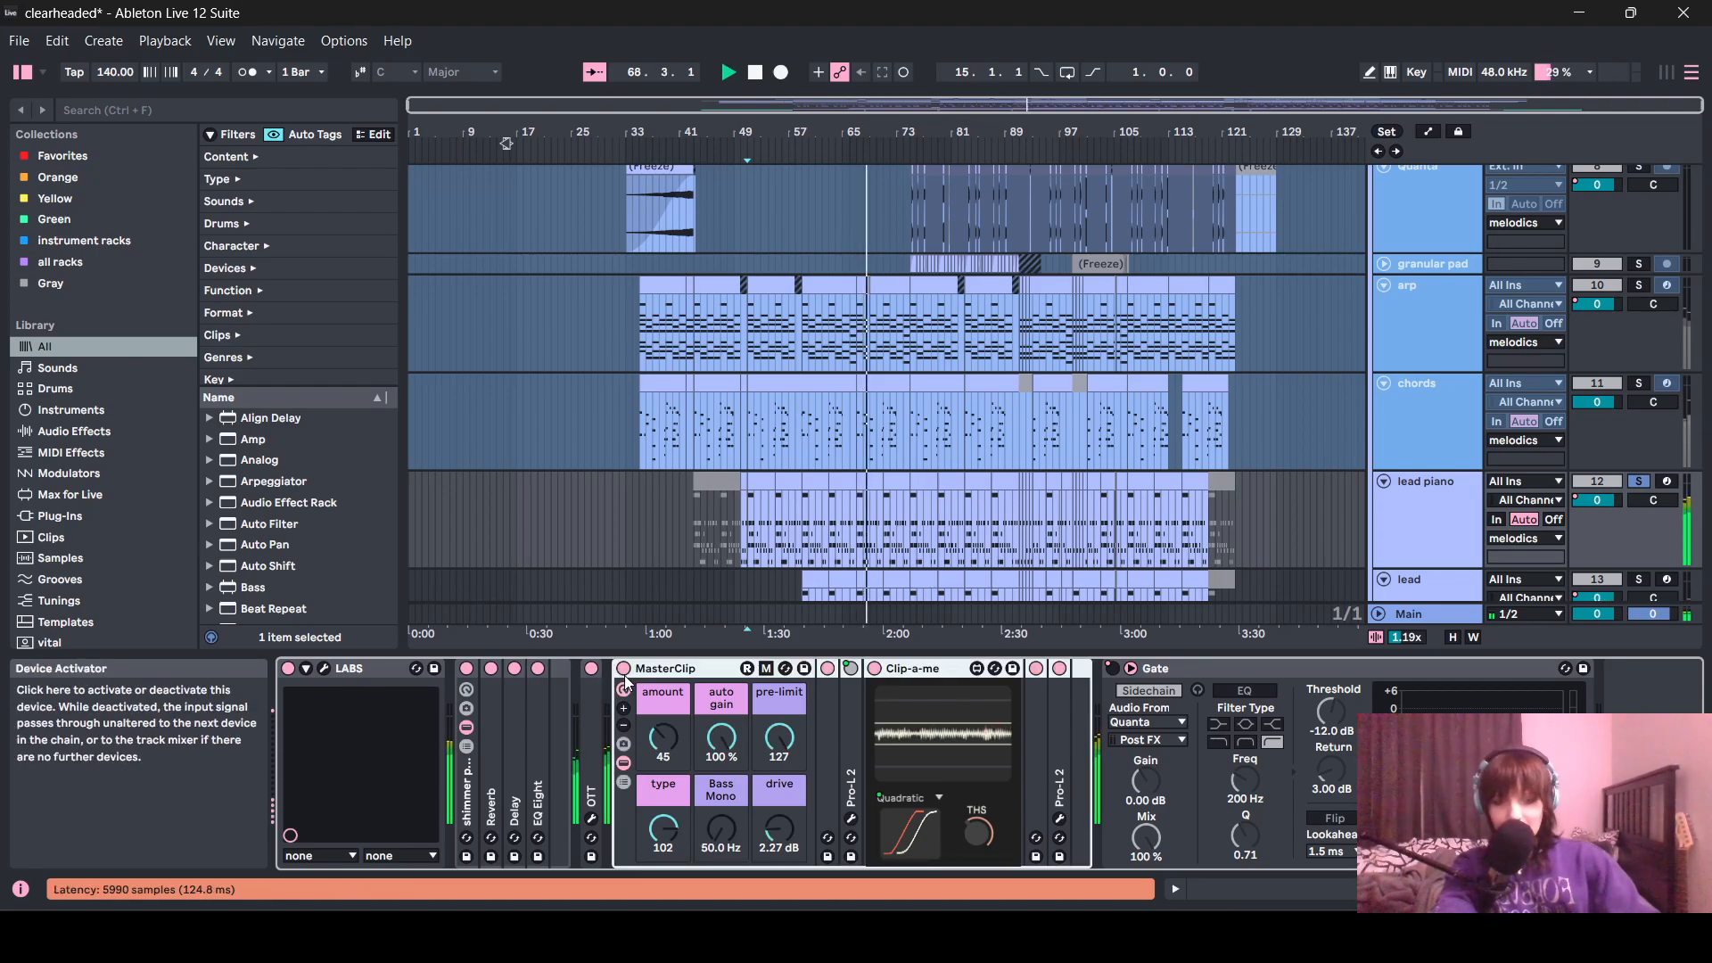
# - Compare the lead piano and lead notes, solo the chords track and play it from 67.1.1
pyautogui.scroll(-3, 783, 489)
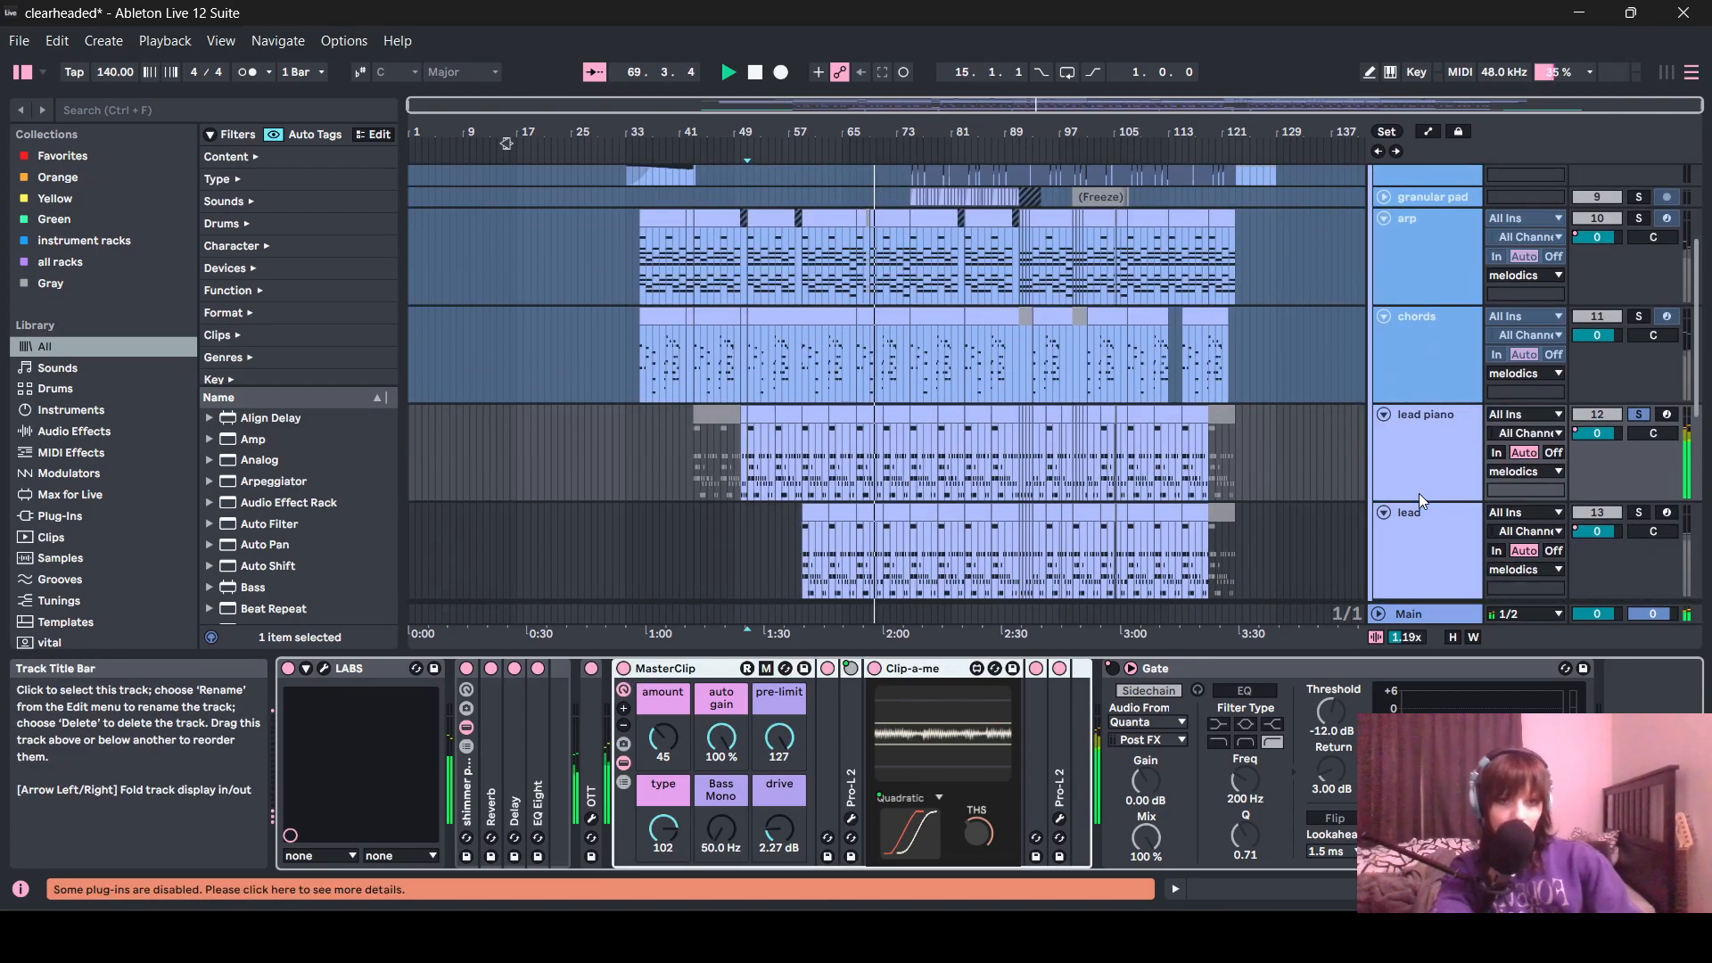
pyautogui.scroll(5, 782, 488)
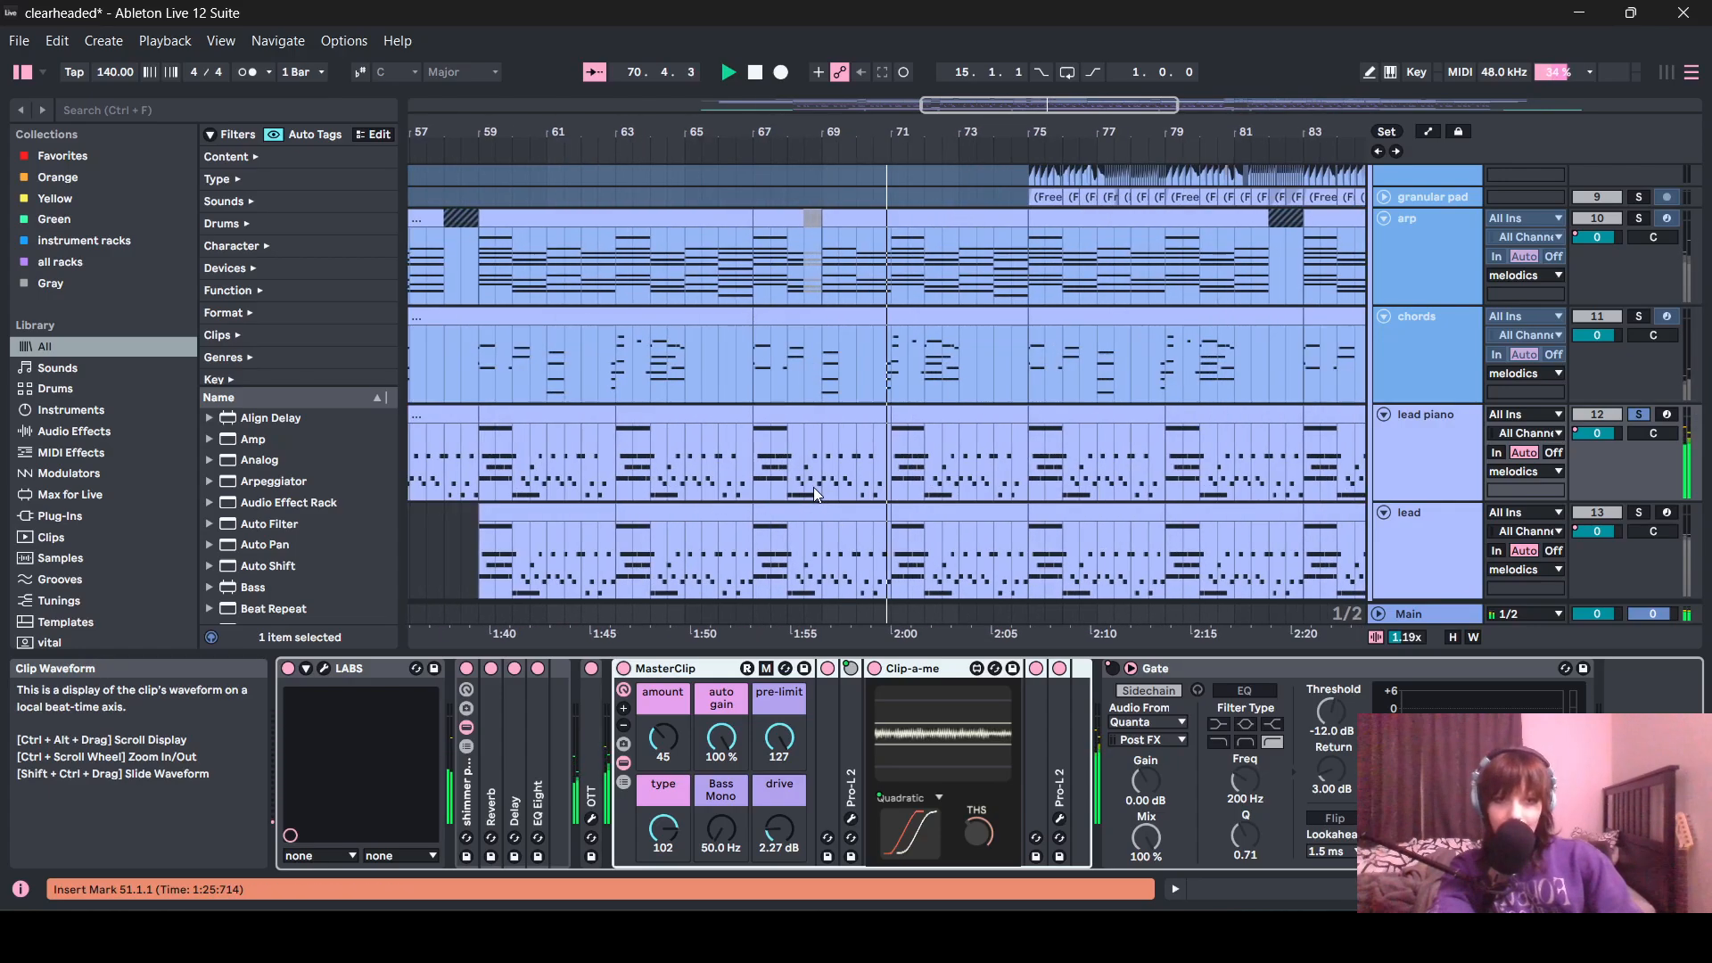
pyautogui.click(1463, 361)
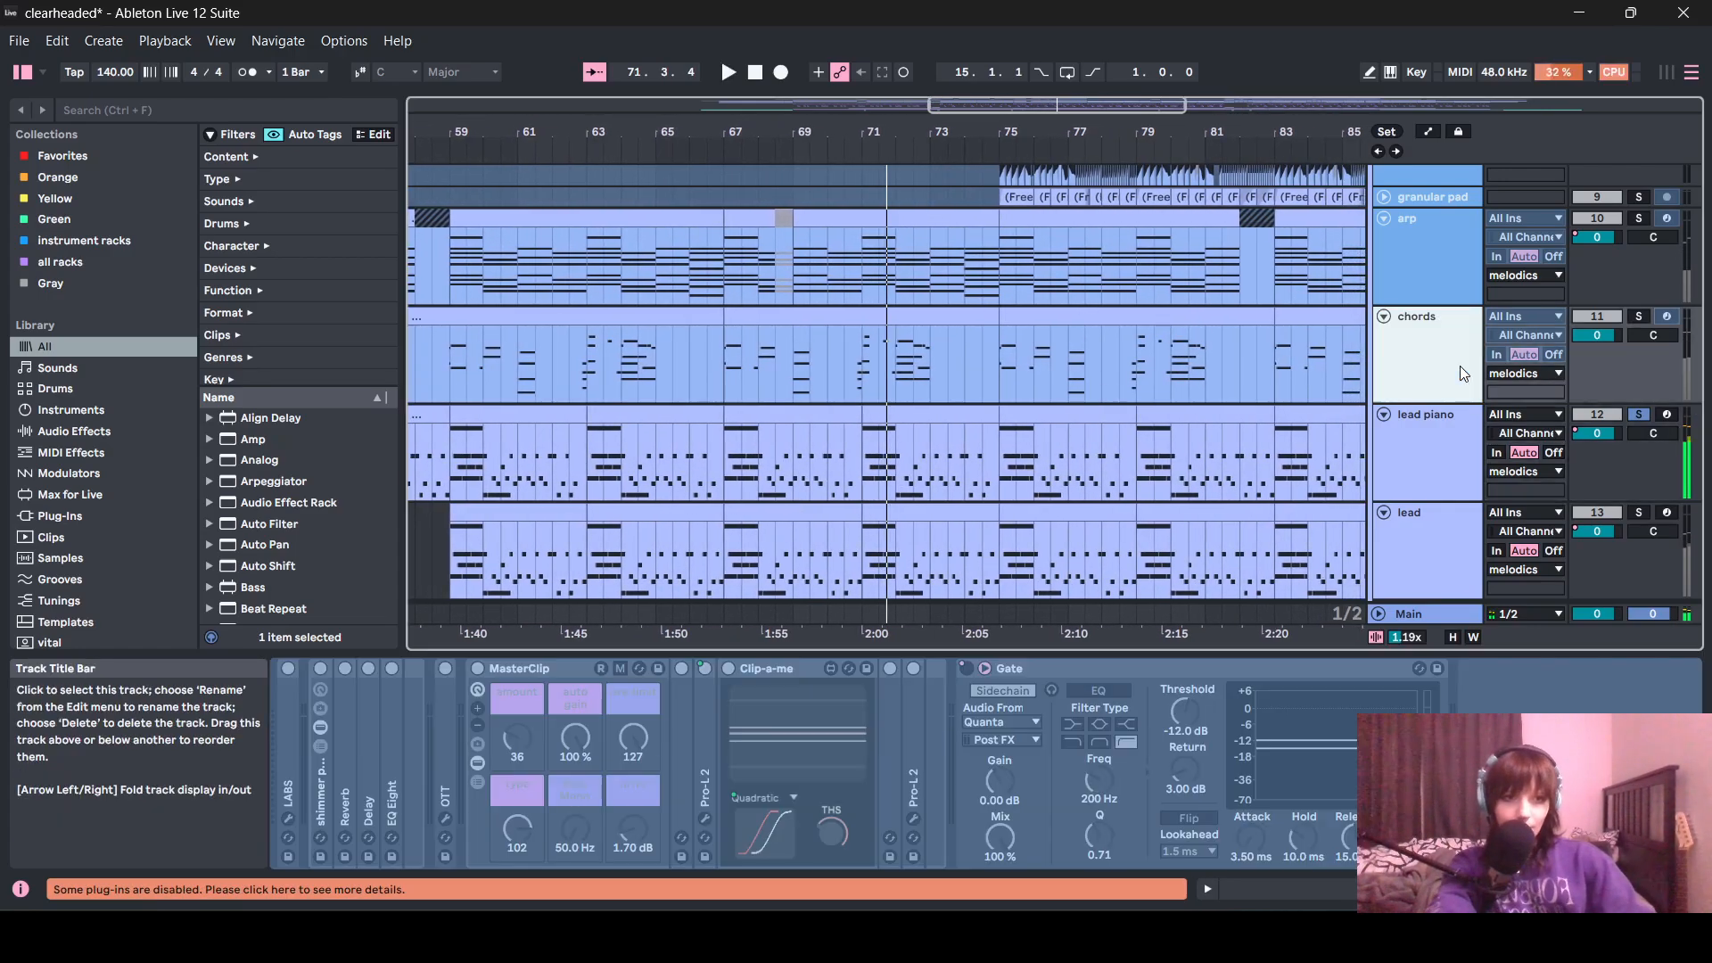
pyautogui.click(1639, 319)
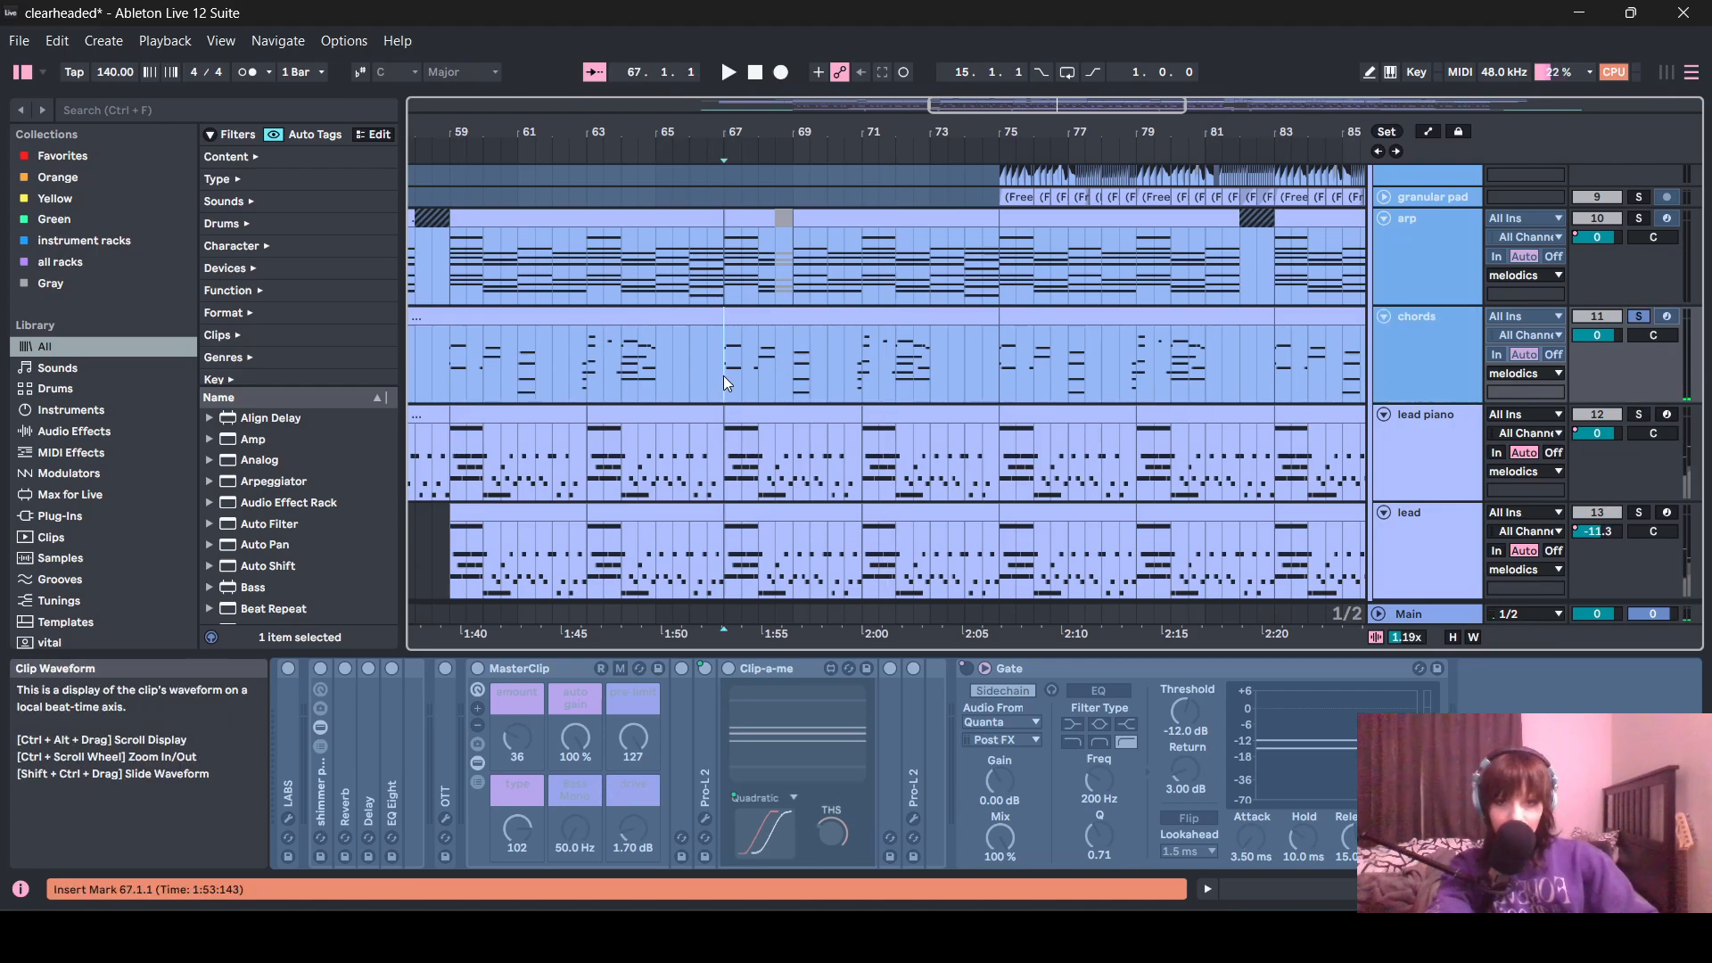
pyautogui.press('space')
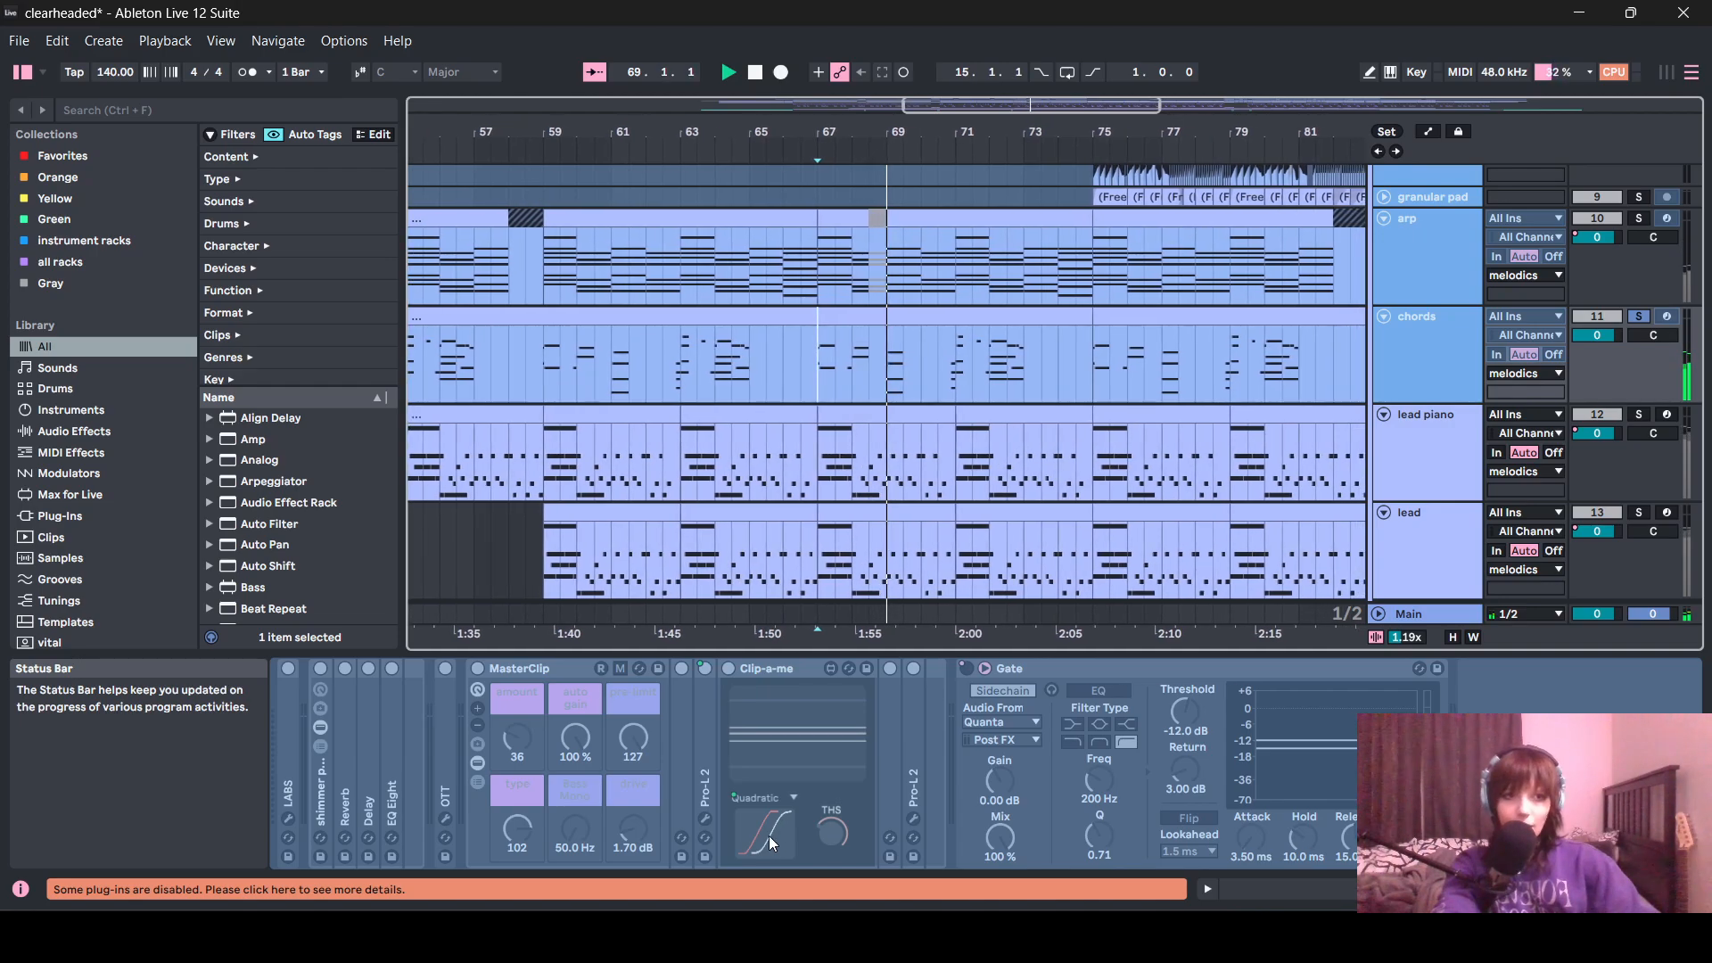
pyautogui.scroll(-5, 1023, 355)
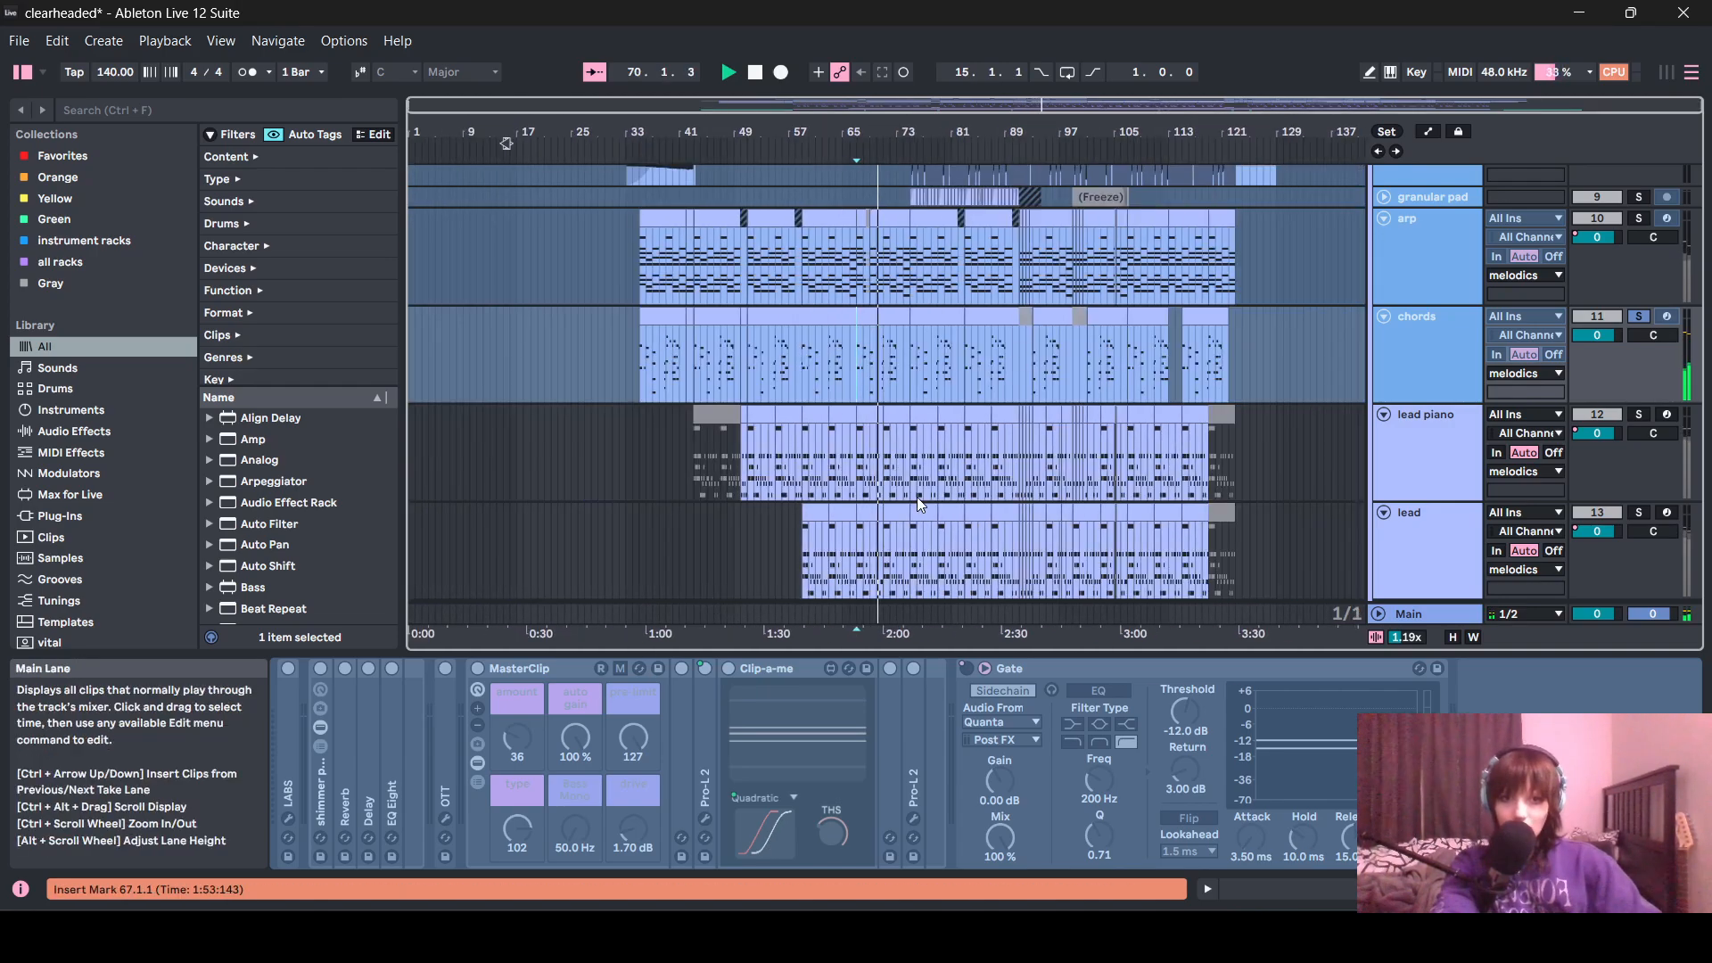
# - Fold the chords, lead piano and lead tracks in the arrangement
pyautogui.scroll(3, 916, 496)
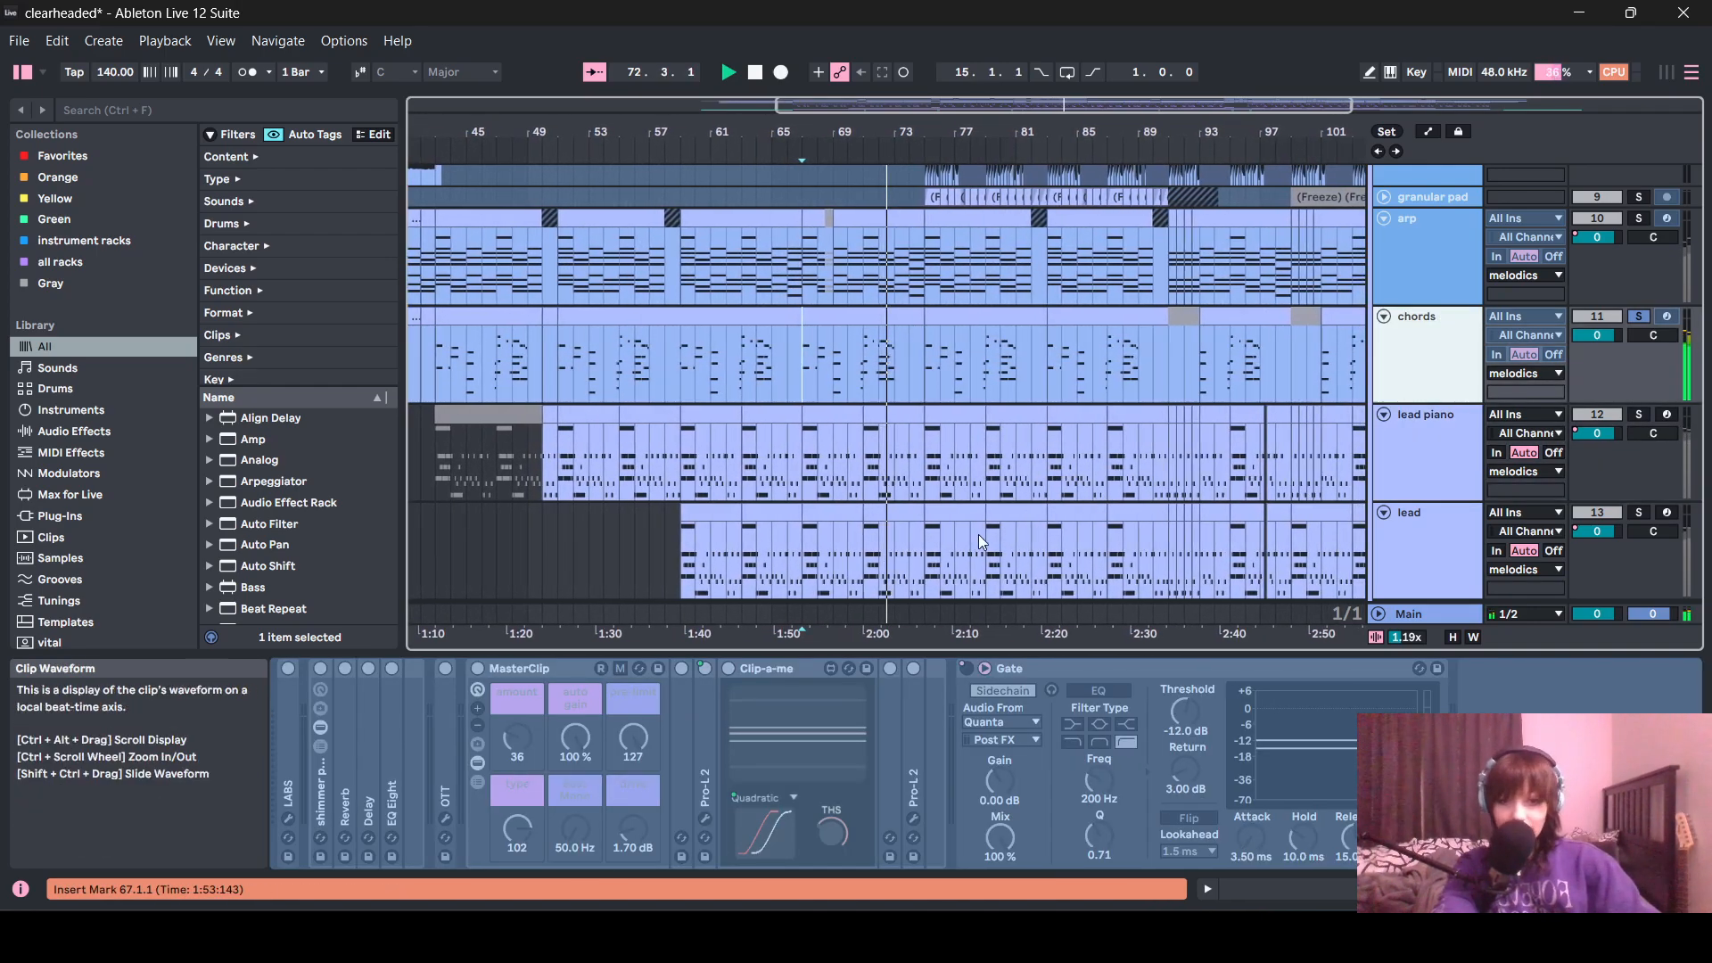
pyautogui.scroll(-3, 979, 541)
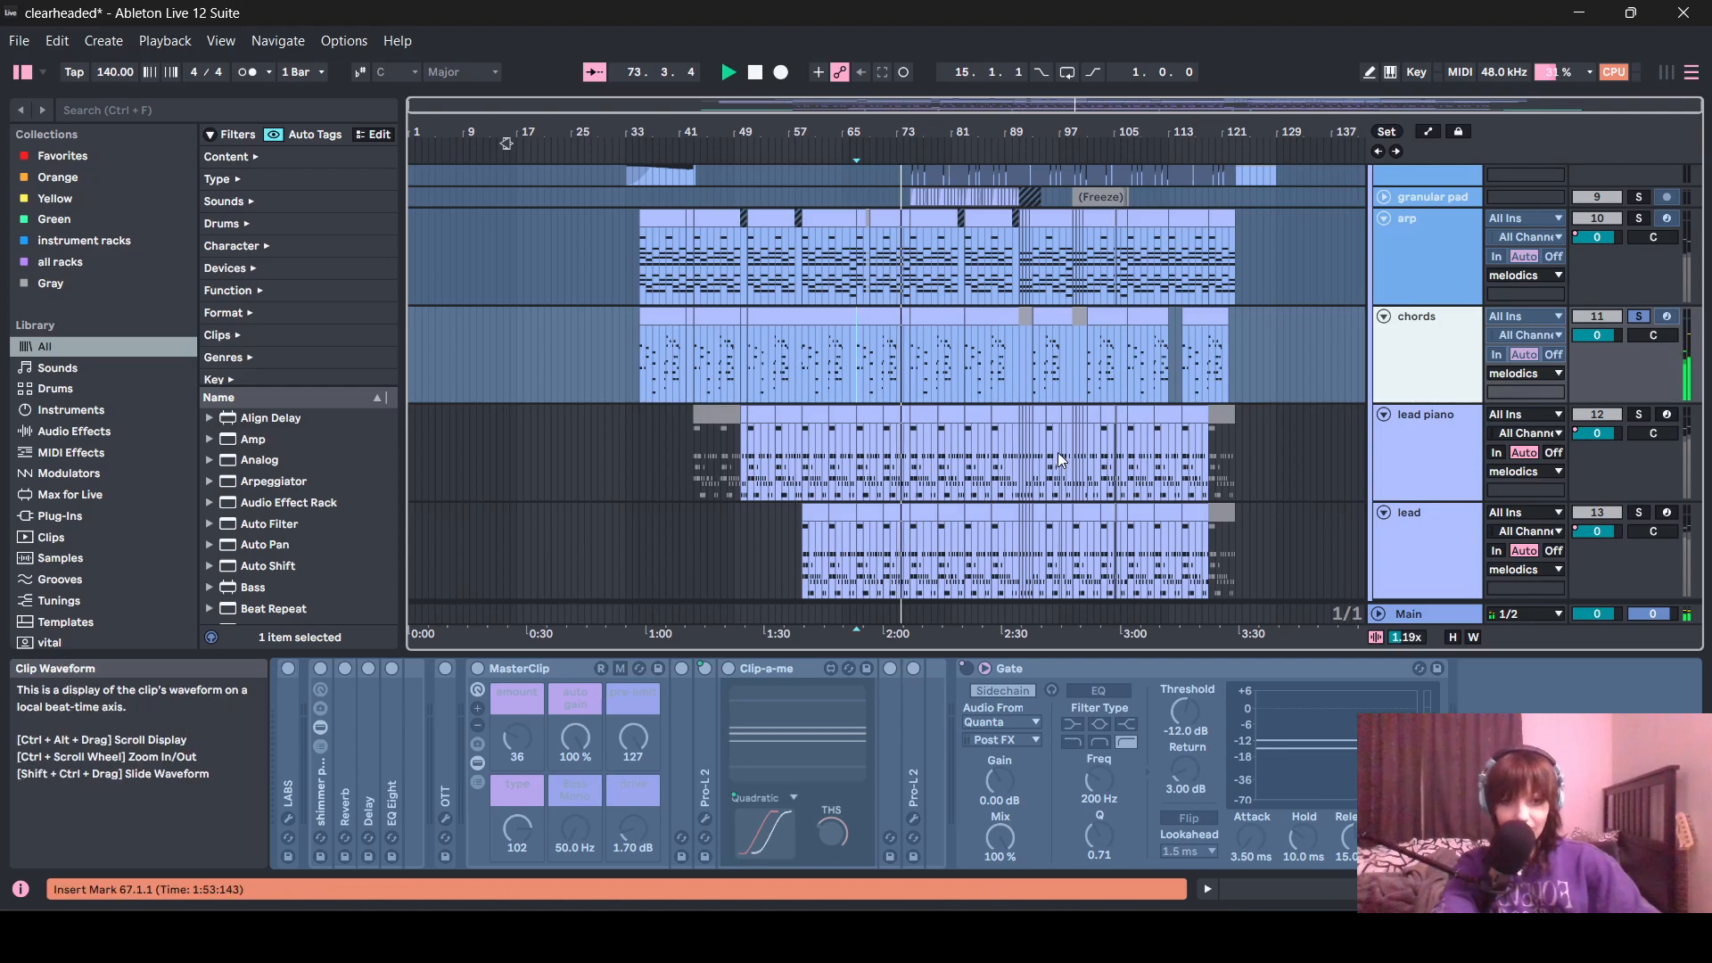
pyautogui.scroll(3, 1250, 413)
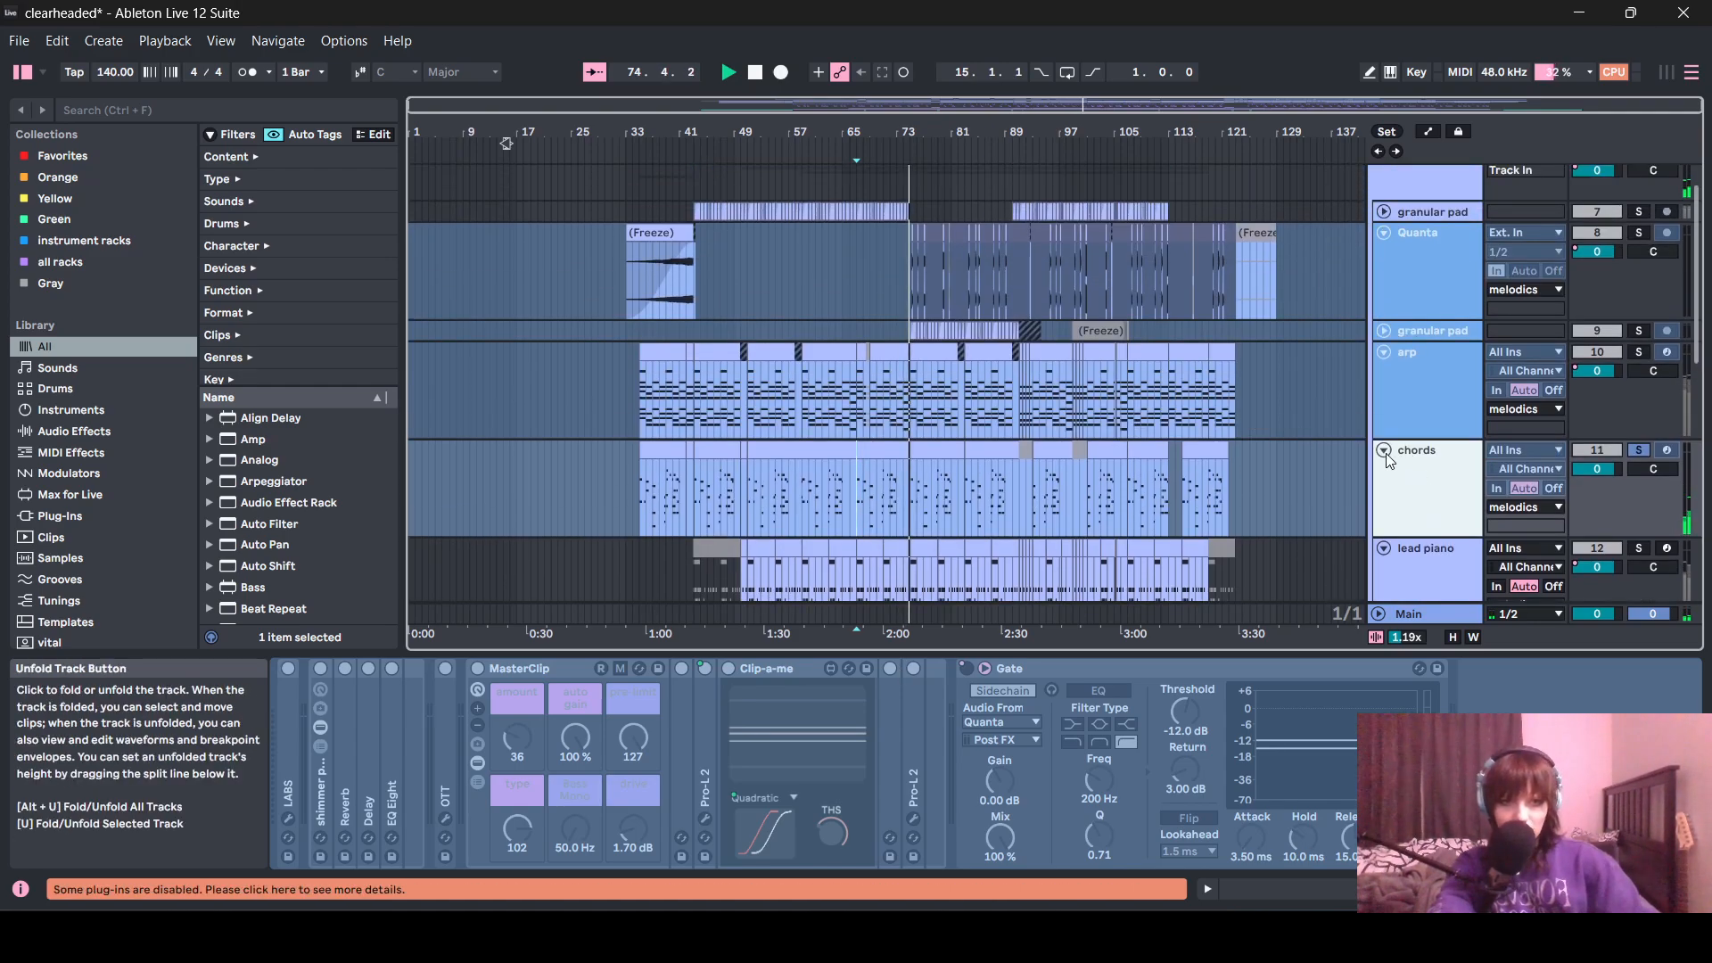
pyautogui.click(1383, 450)
pyautogui.click(1384, 471)
pyautogui.click(1384, 492)
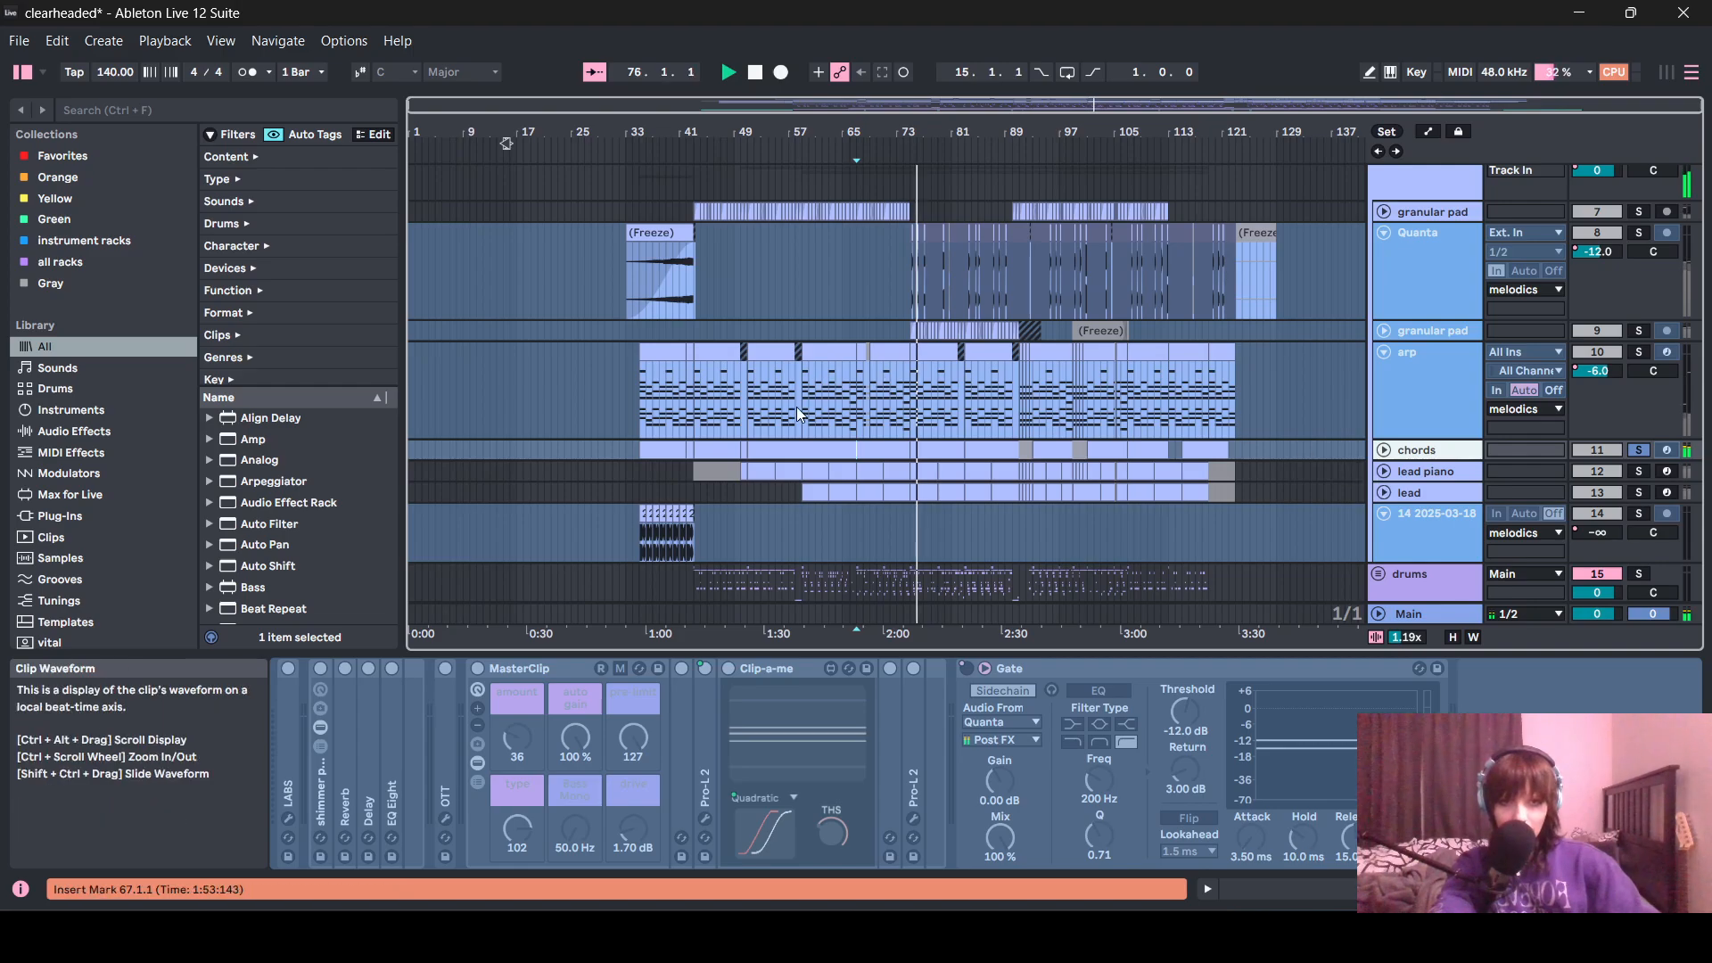
# - Solo the arp track, unfreeze it and play it from 59.1.1
pyautogui.click(860, 410)
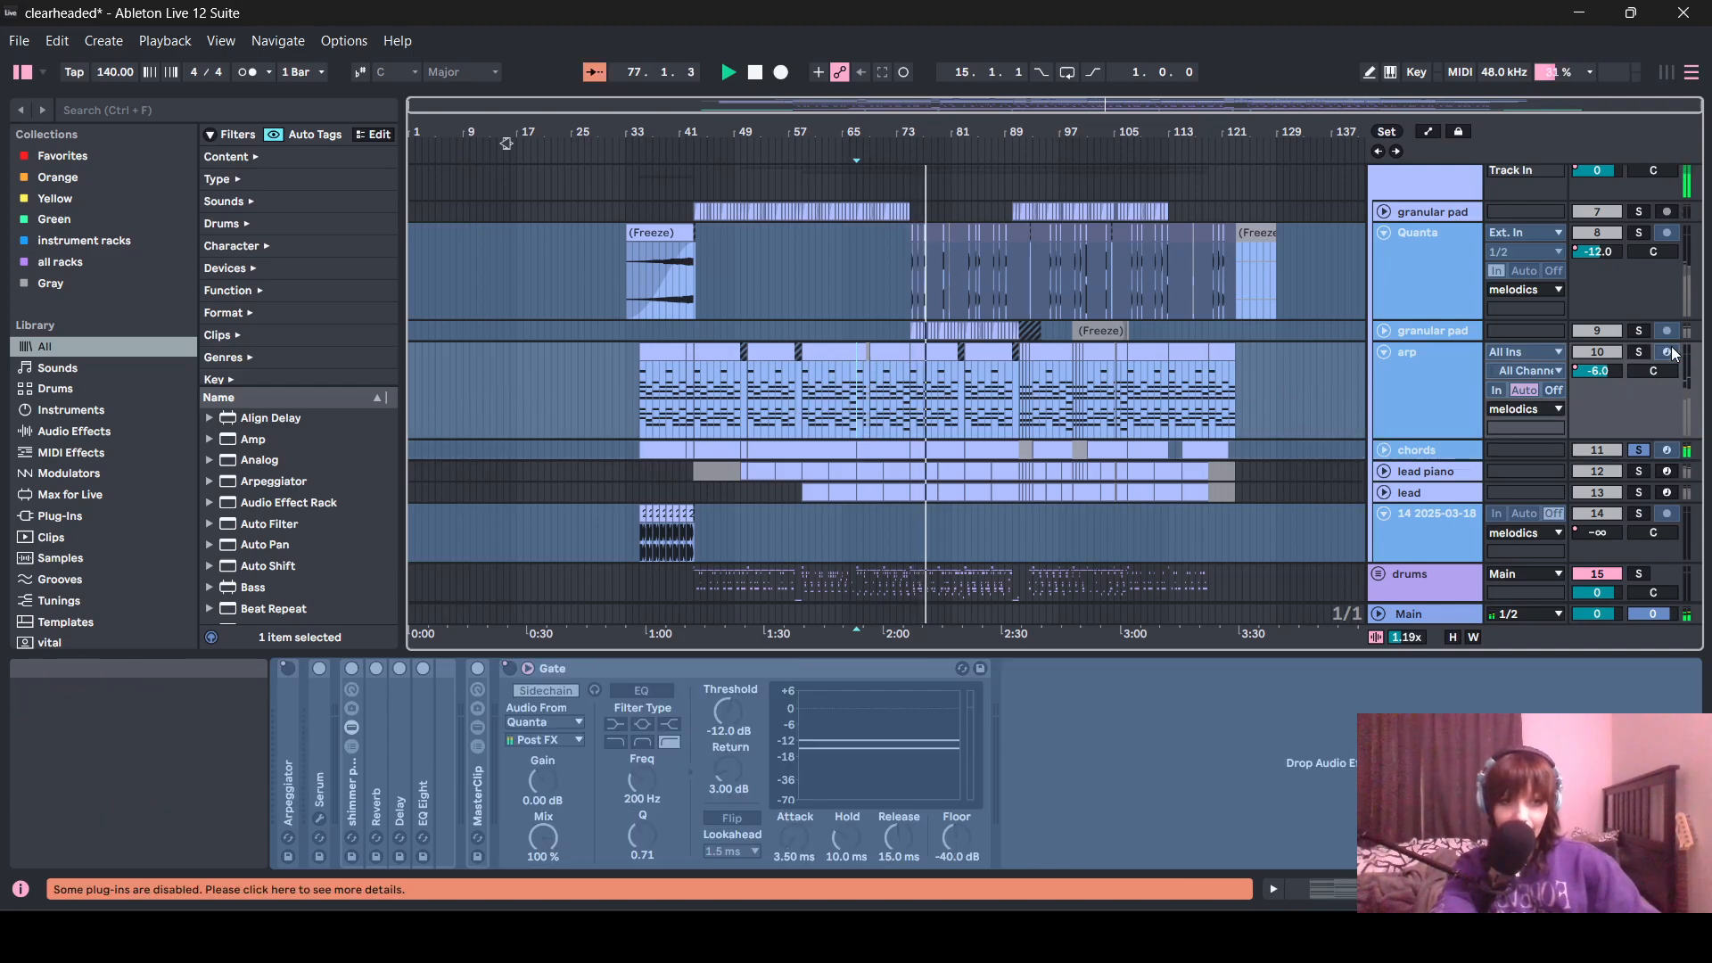
pyautogui.click(1639, 352)
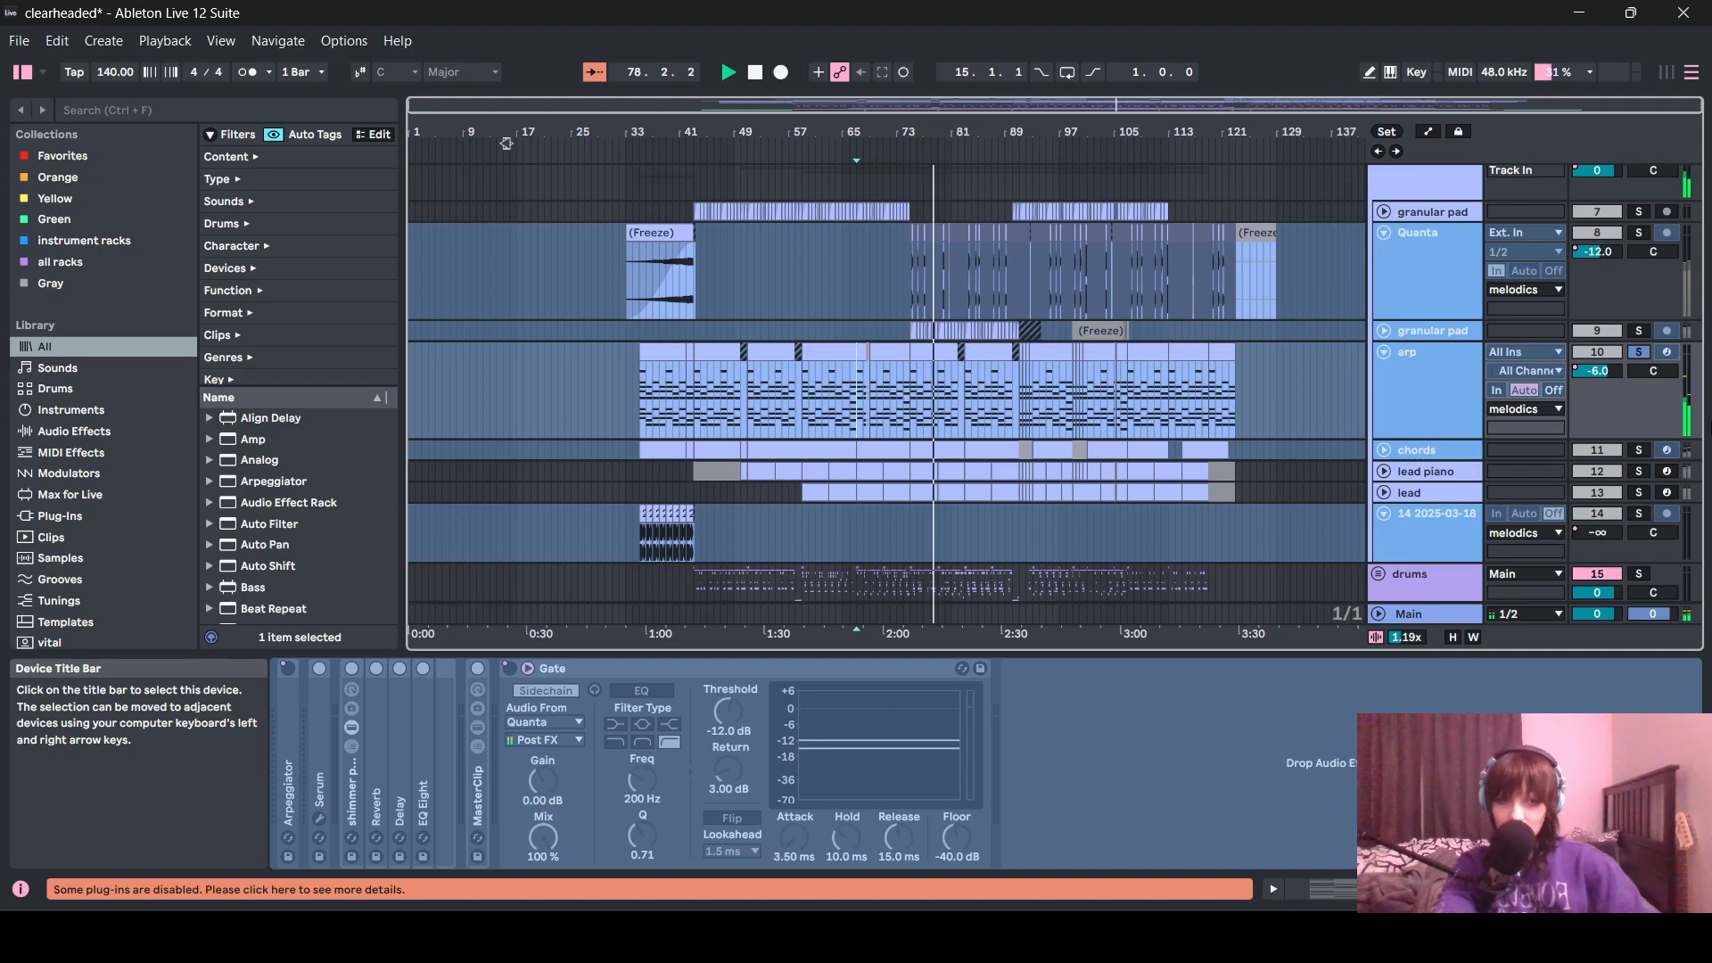
pyautogui.rightClick(1421, 409)
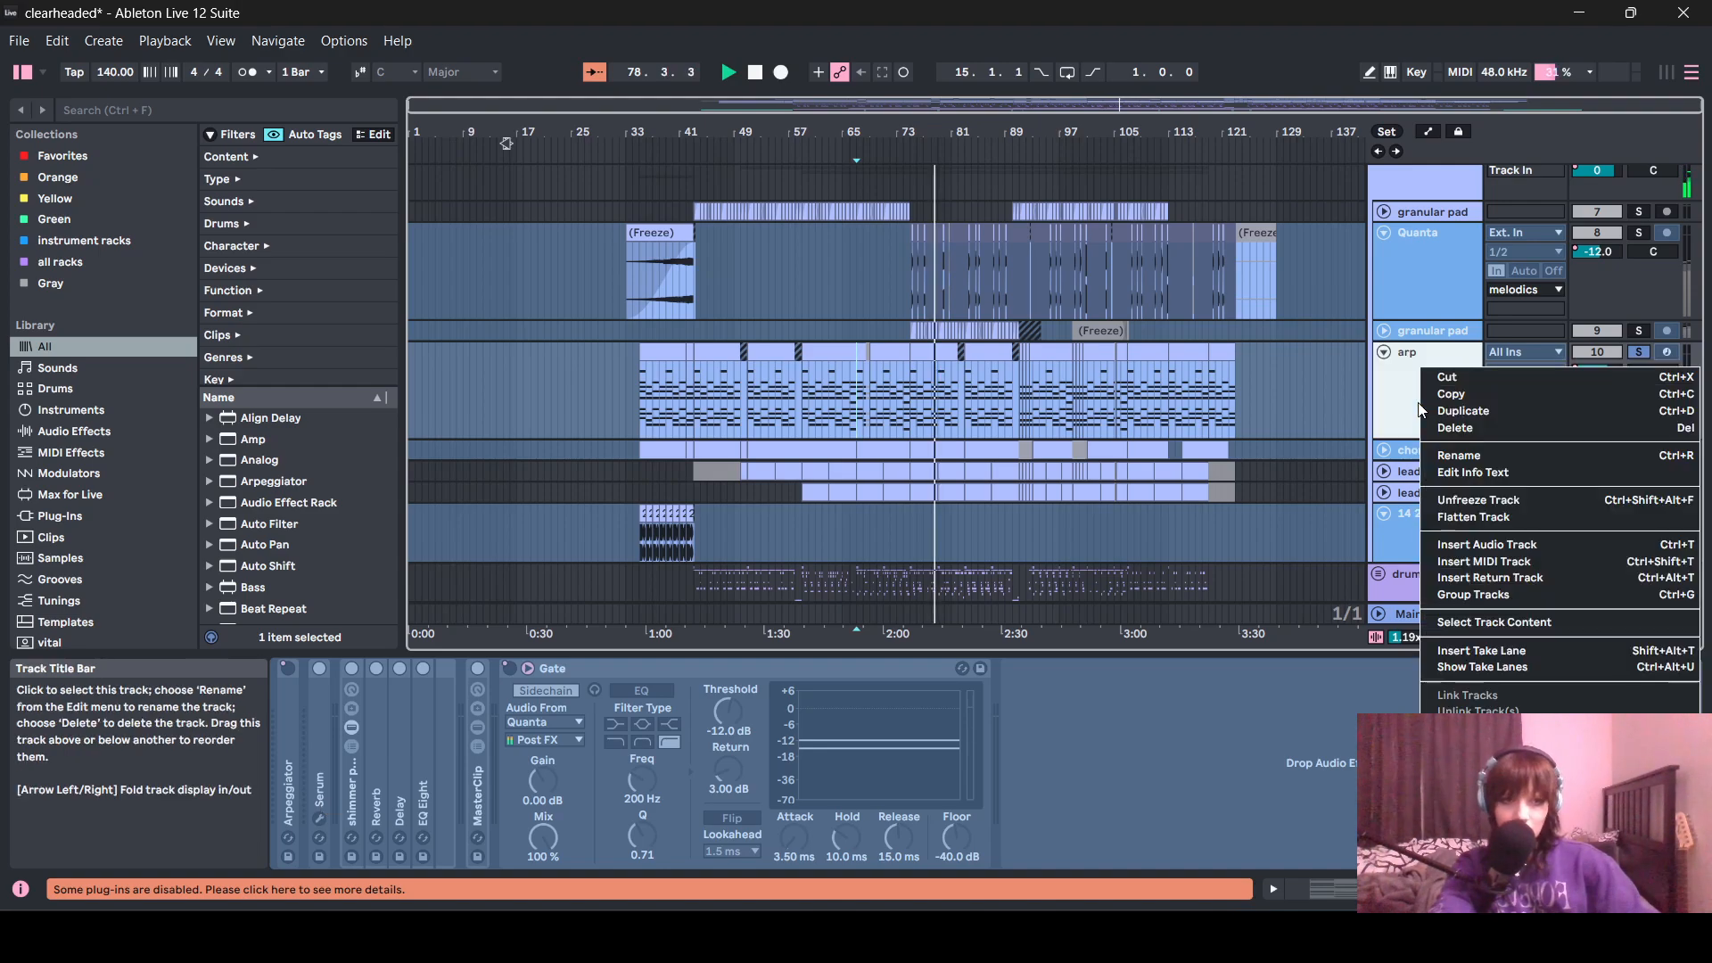
pyautogui.click(1456, 502)
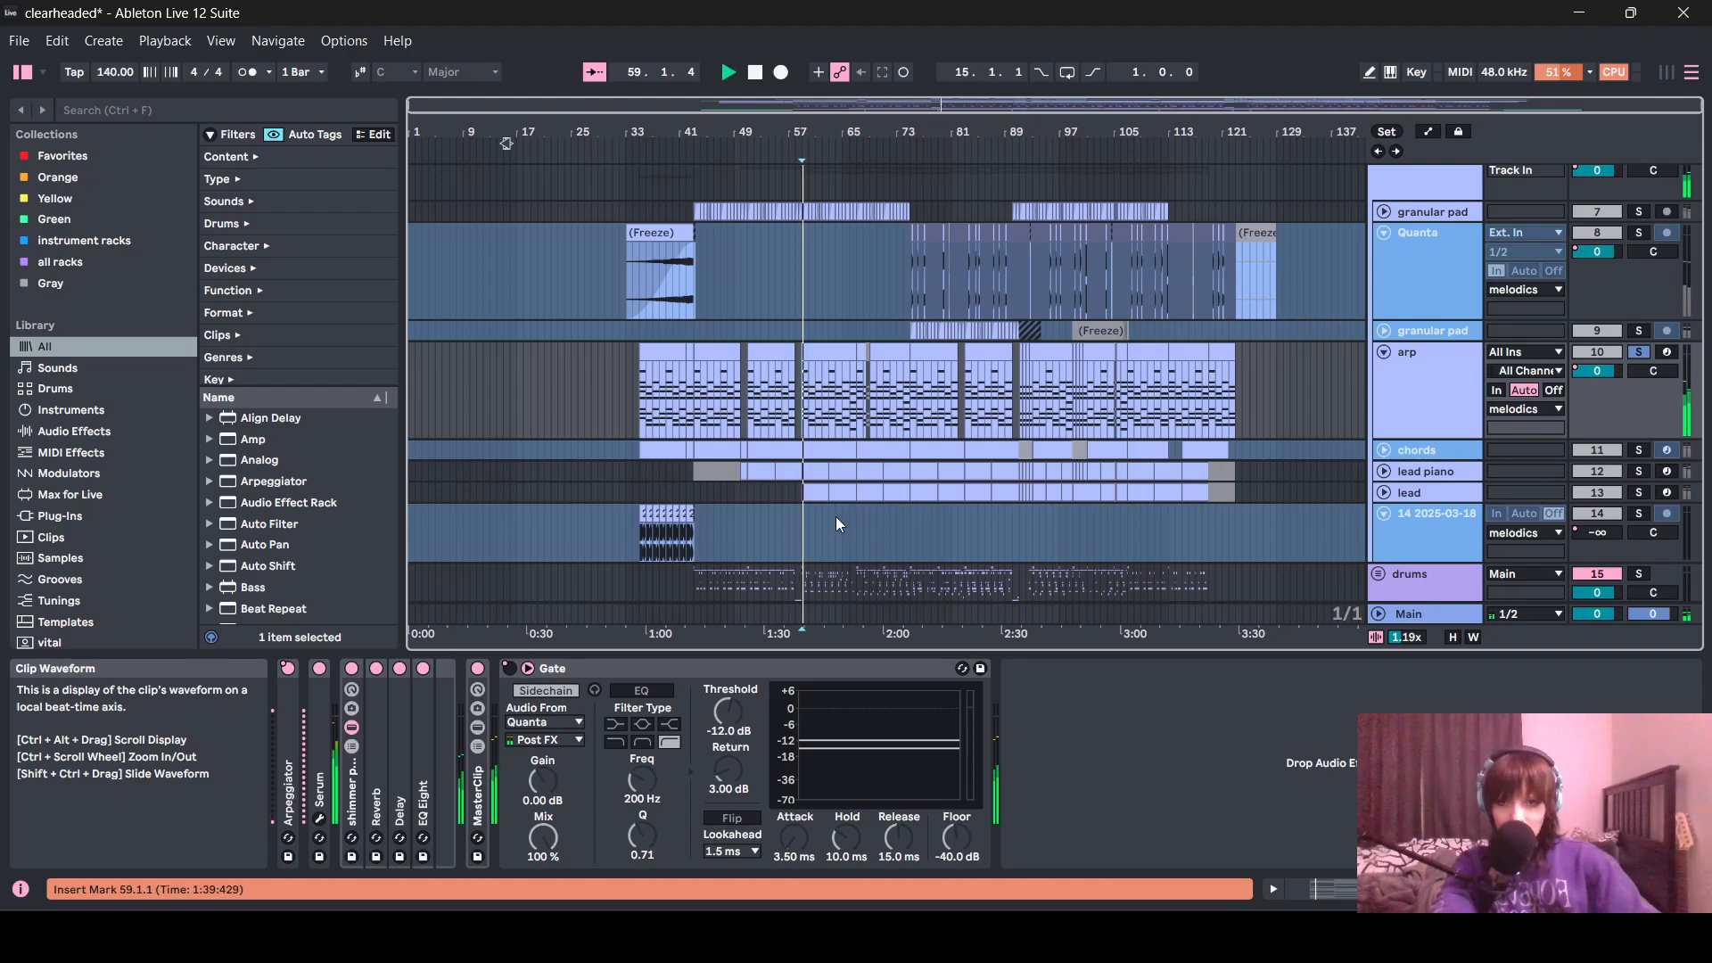
# - Examine the arp's Serum oscillators and effects with the shimmer rack and MasterClip bypassed, and reactivate both devices after closing Serum
pyautogui.click(351, 668)
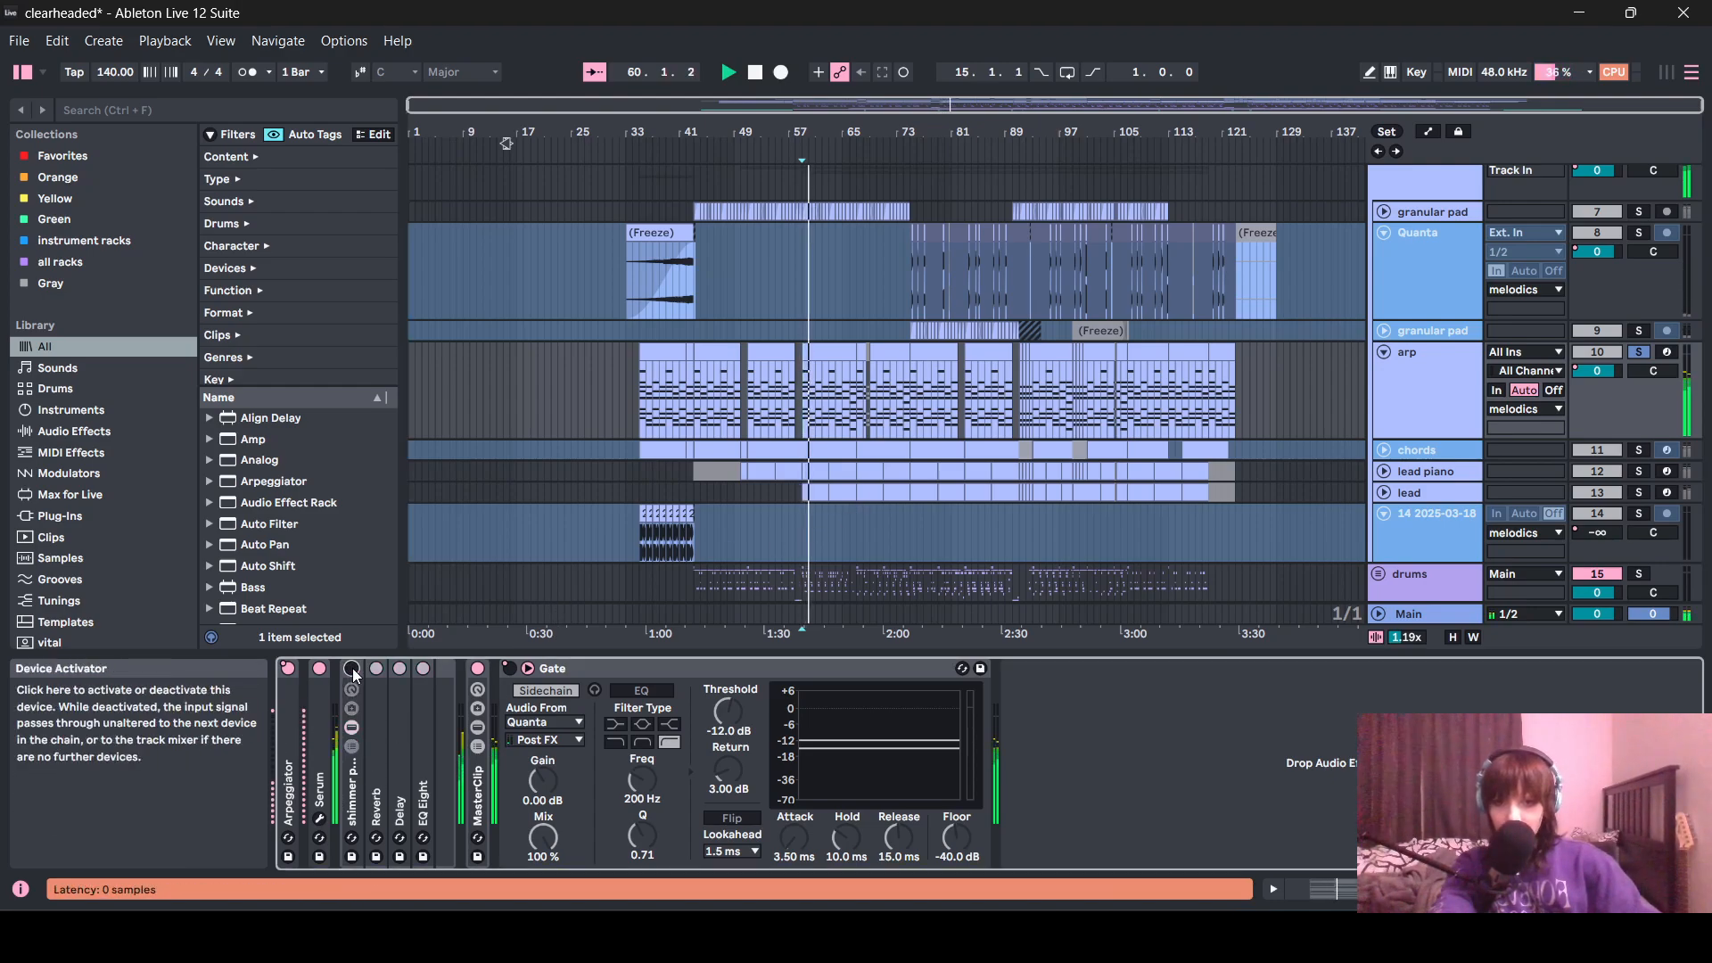
pyautogui.click(477, 668)
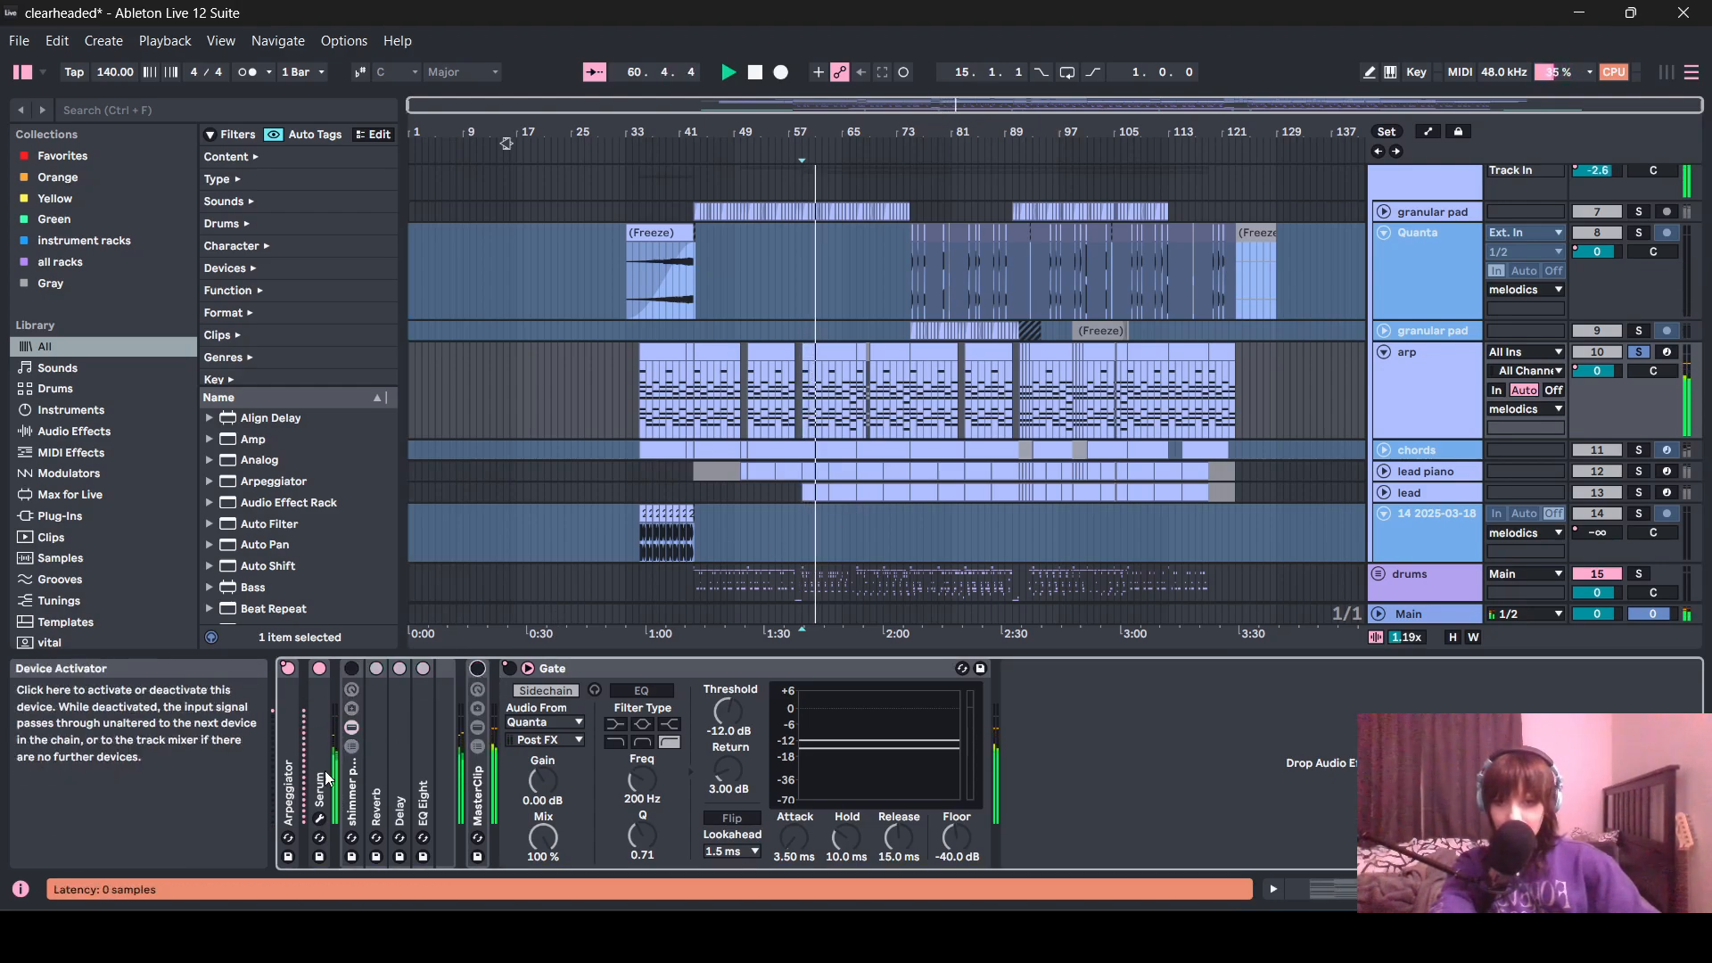
pyautogui.click(319, 818)
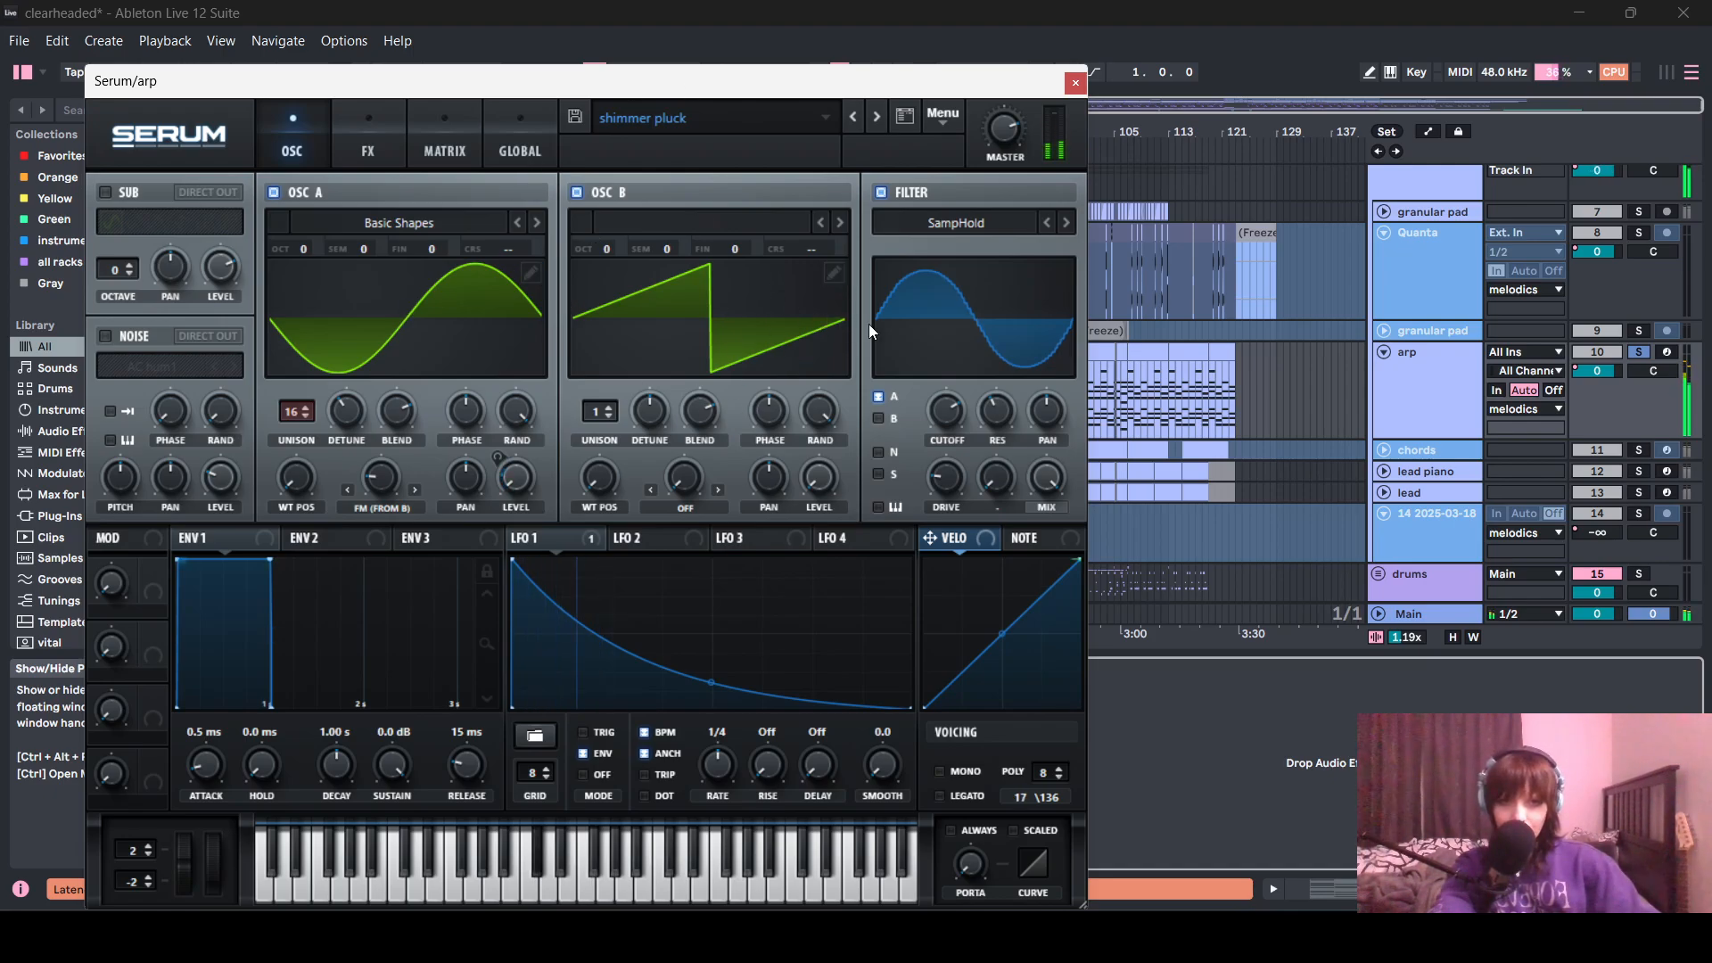
pyautogui.click(364, 152)
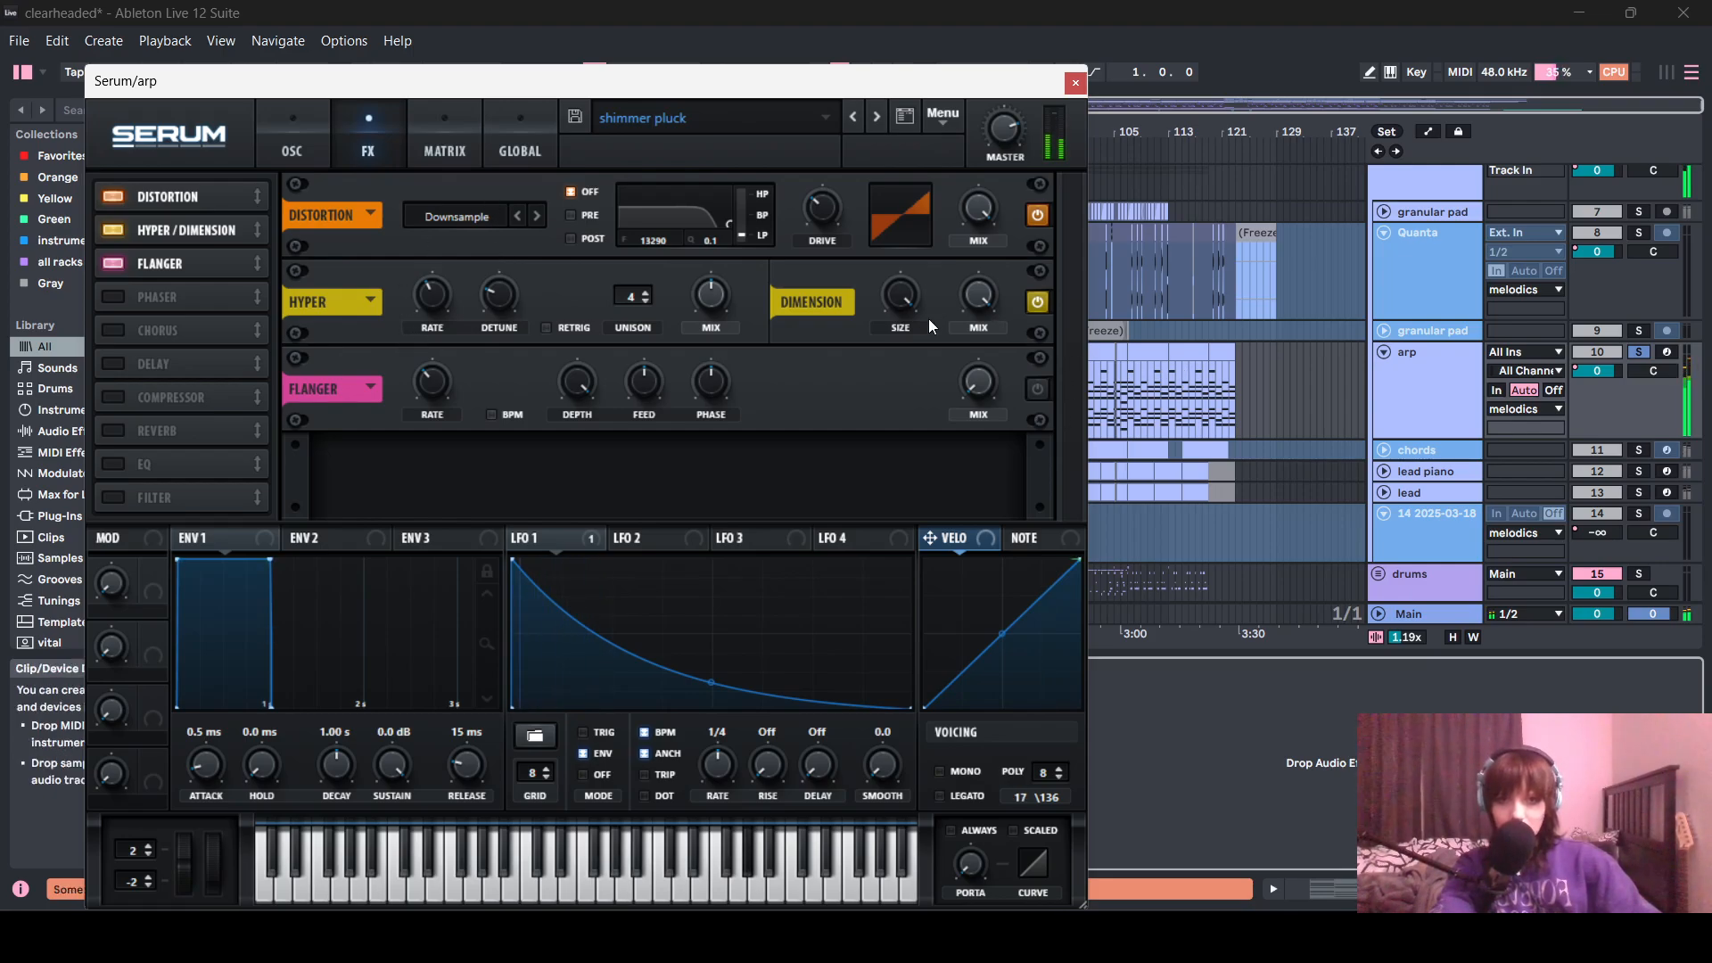
pyautogui.click(1073, 82)
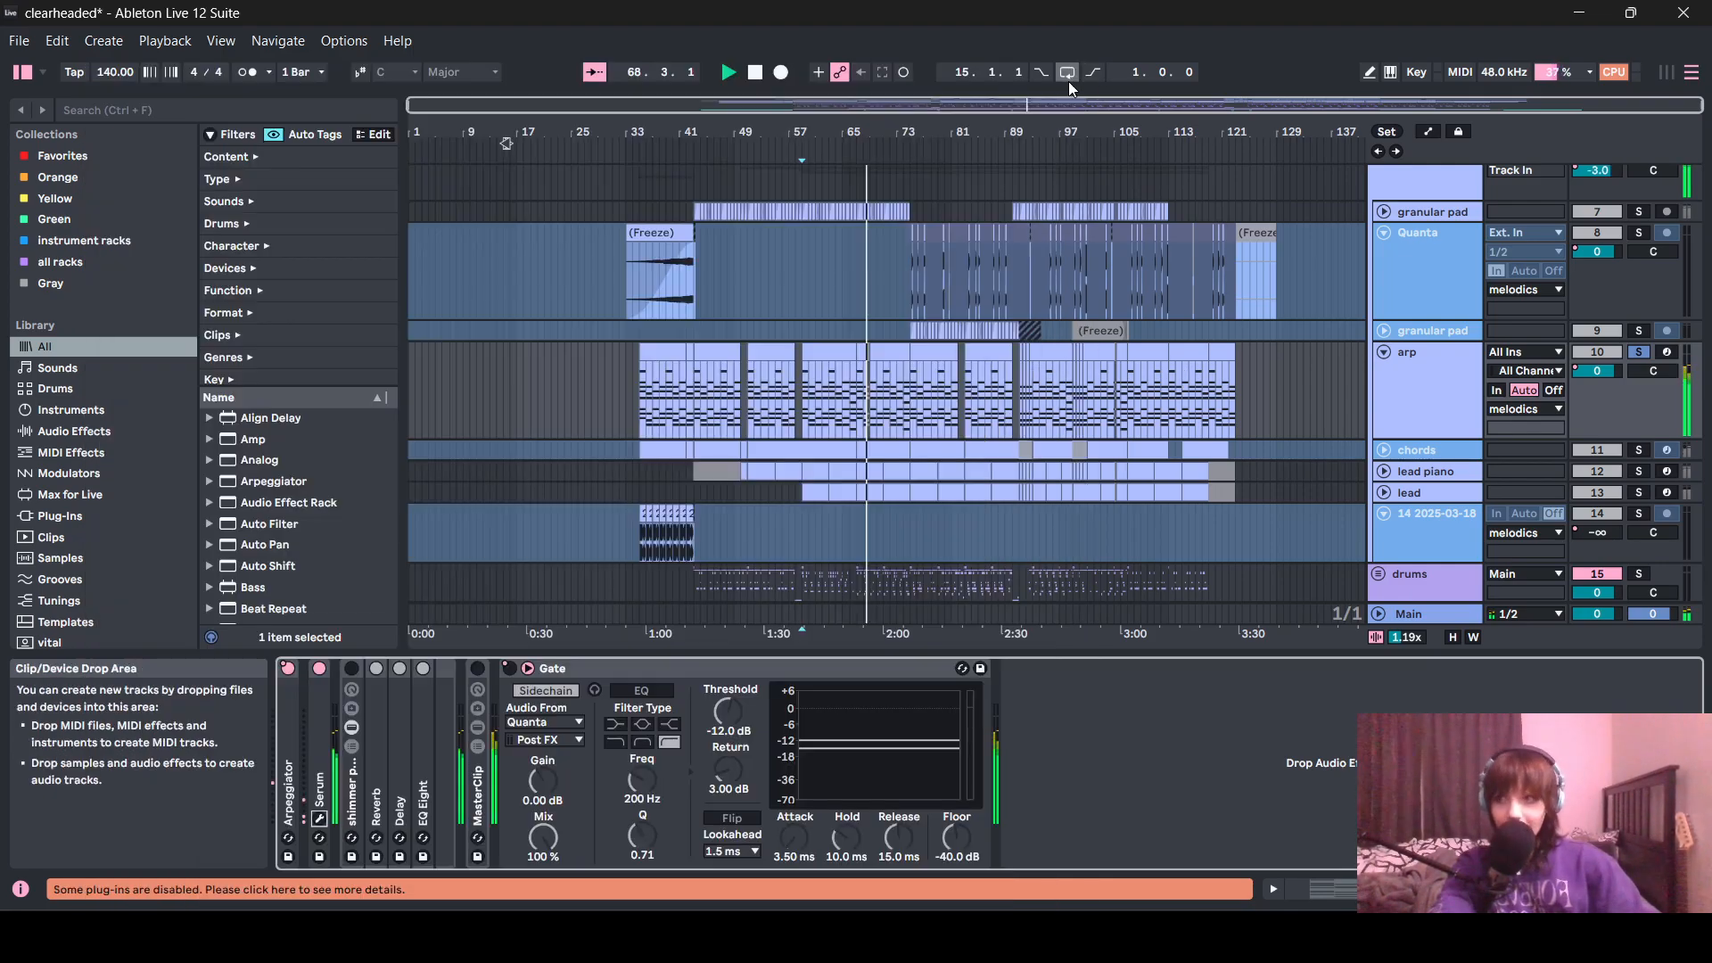
pyautogui.click(352, 670)
pyautogui.click(478, 669)
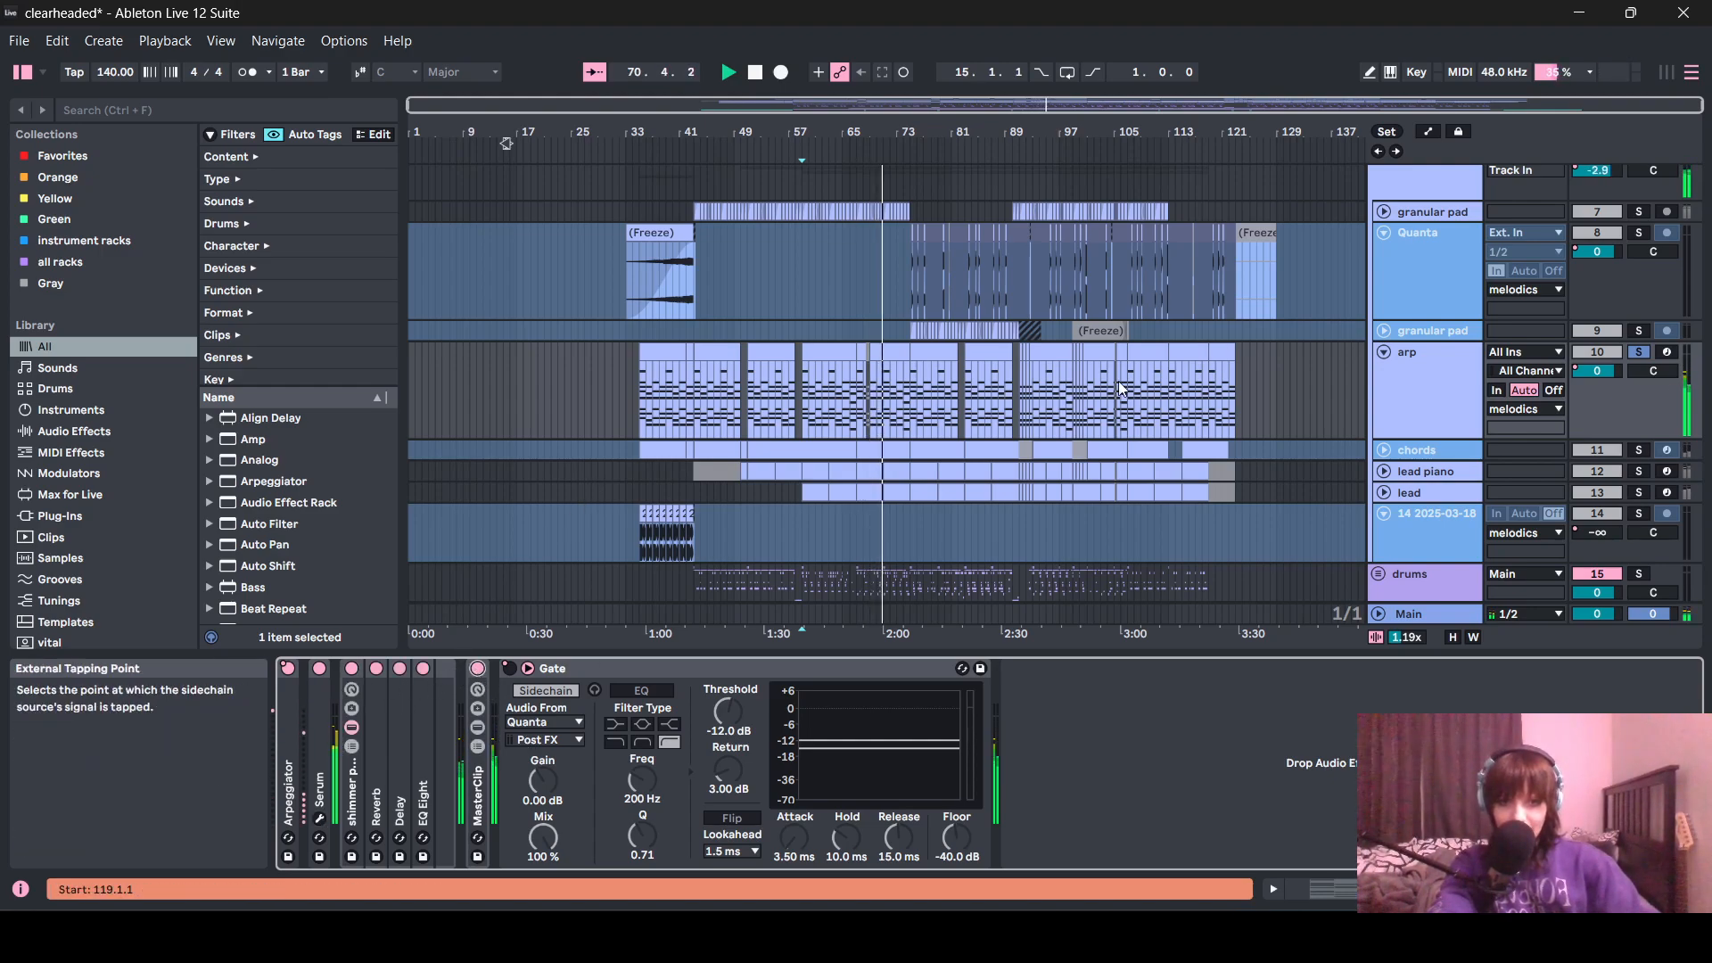
# - View the device chains of the lower granular pad and Quanta tracks, and unfold the upper granular pad track
pyautogui.scroll(1, 1141, 419)
pyautogui.click(1432, 378)
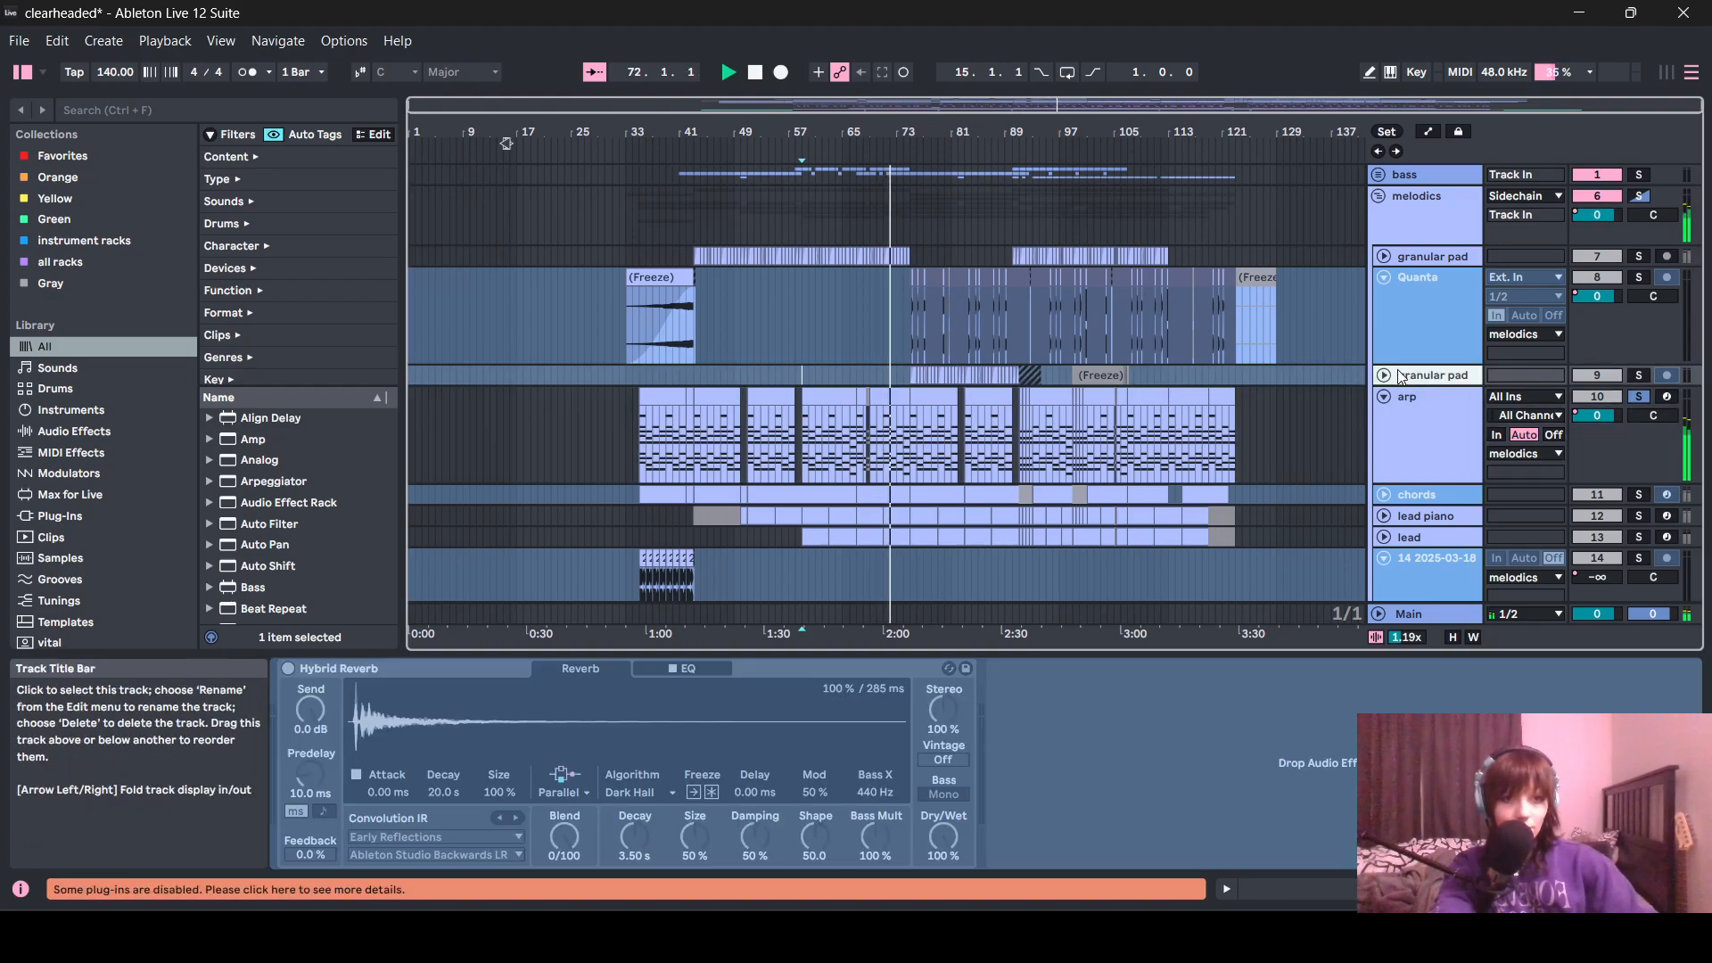
pyautogui.click(1402, 350)
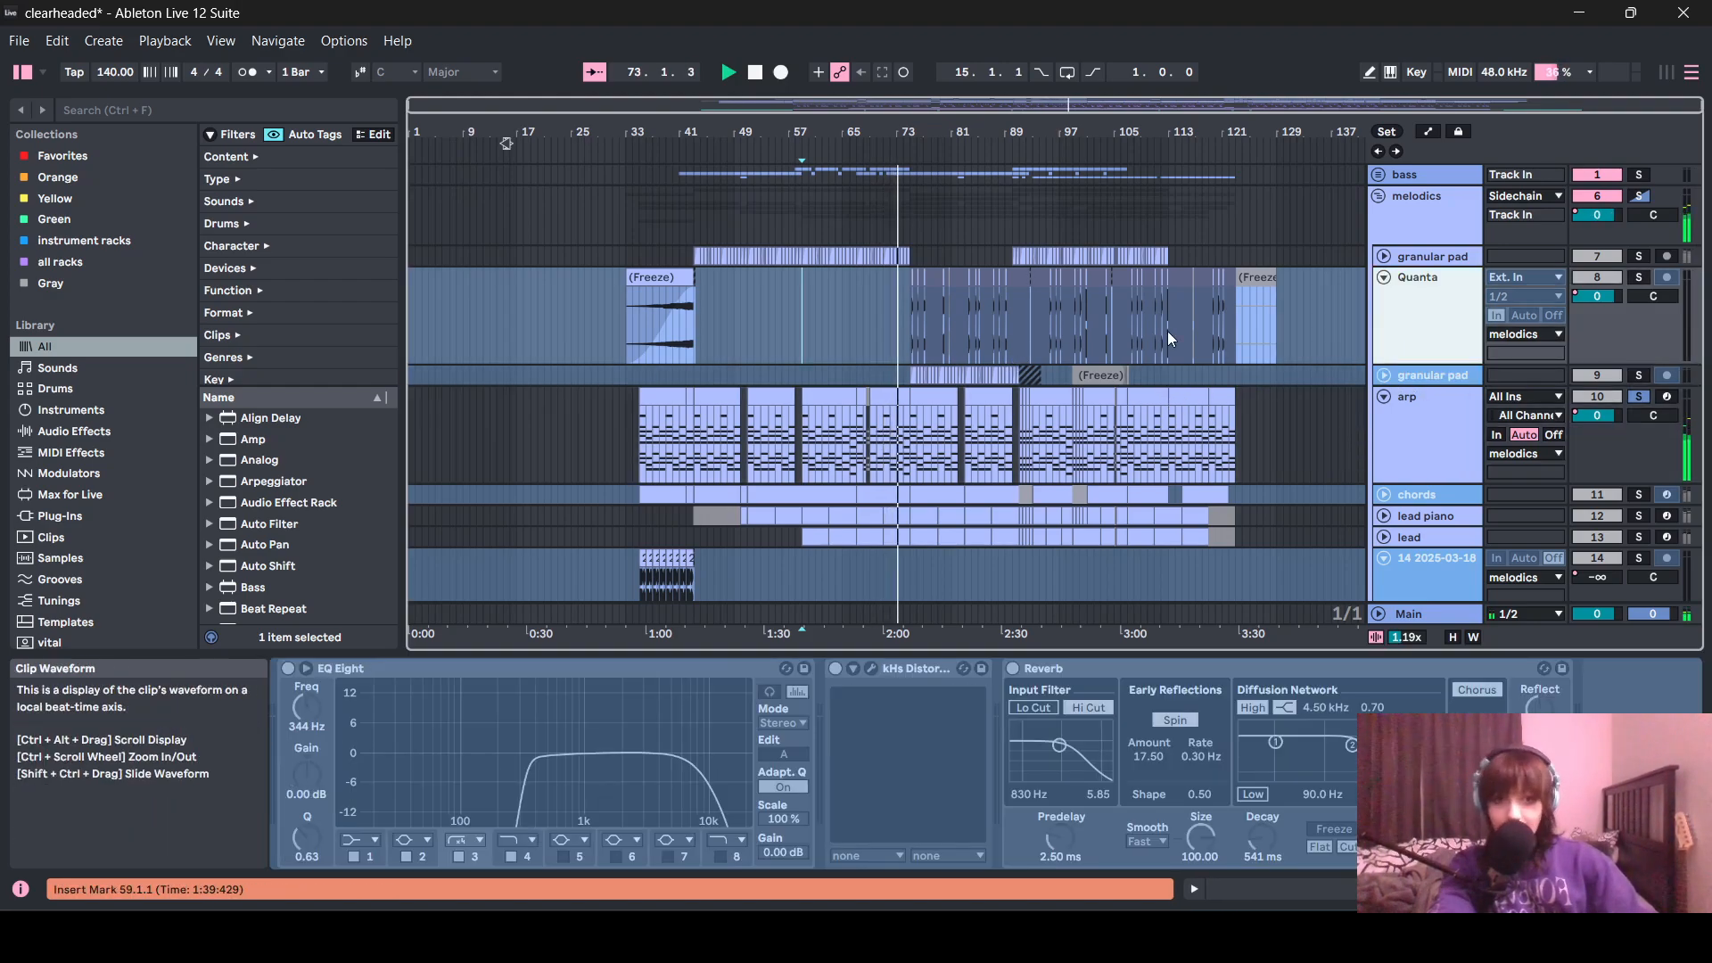
pyautogui.click(1384, 256)
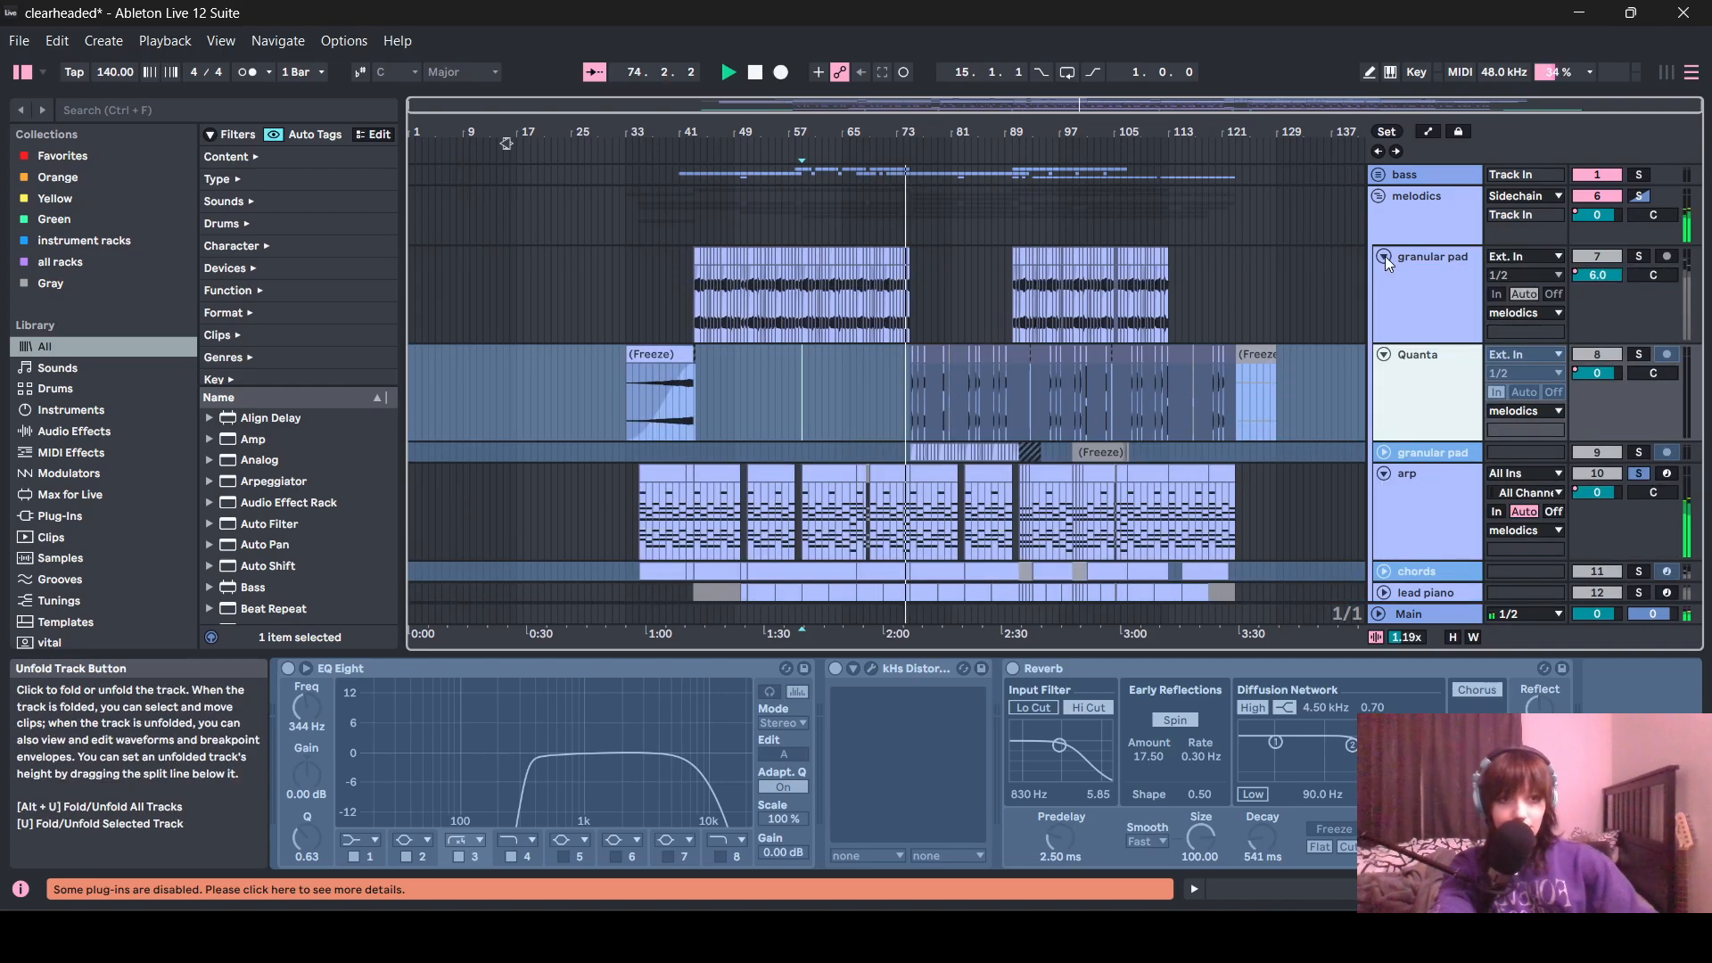
pyautogui.click(1384, 256)
pyautogui.click(1384, 256)
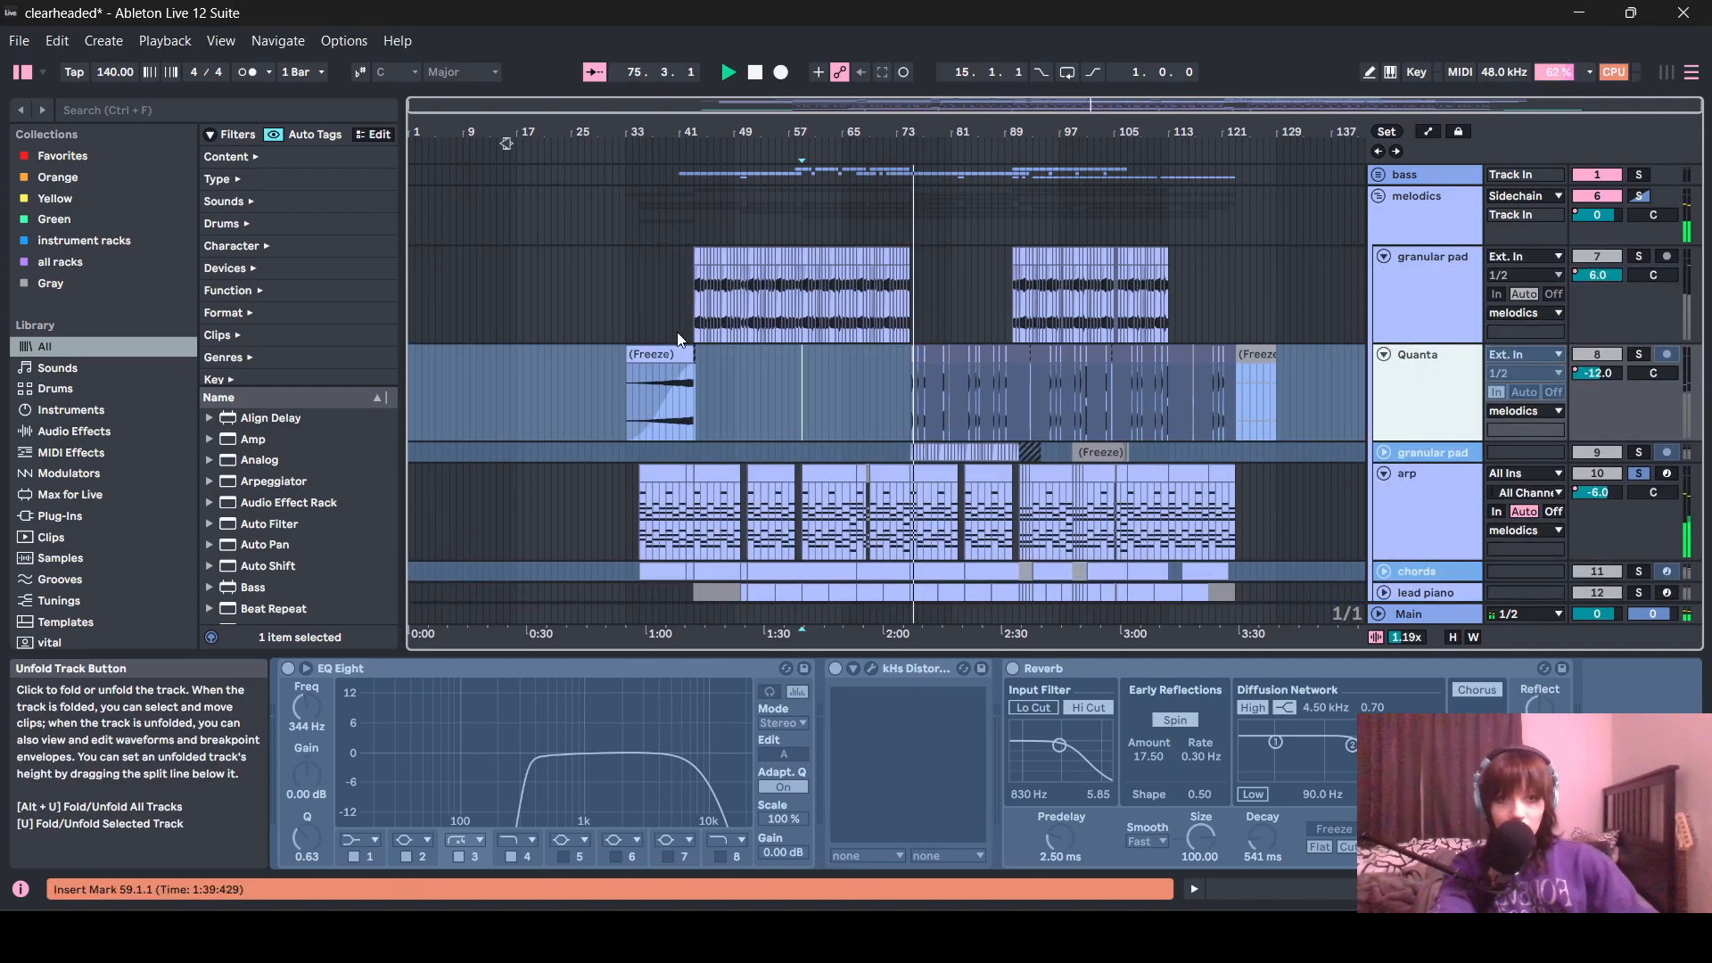
# - Solo the upper granular pad track in place of the arp and play it from 43.1.1
pyautogui.click(758, 426)
pyautogui.press('space')
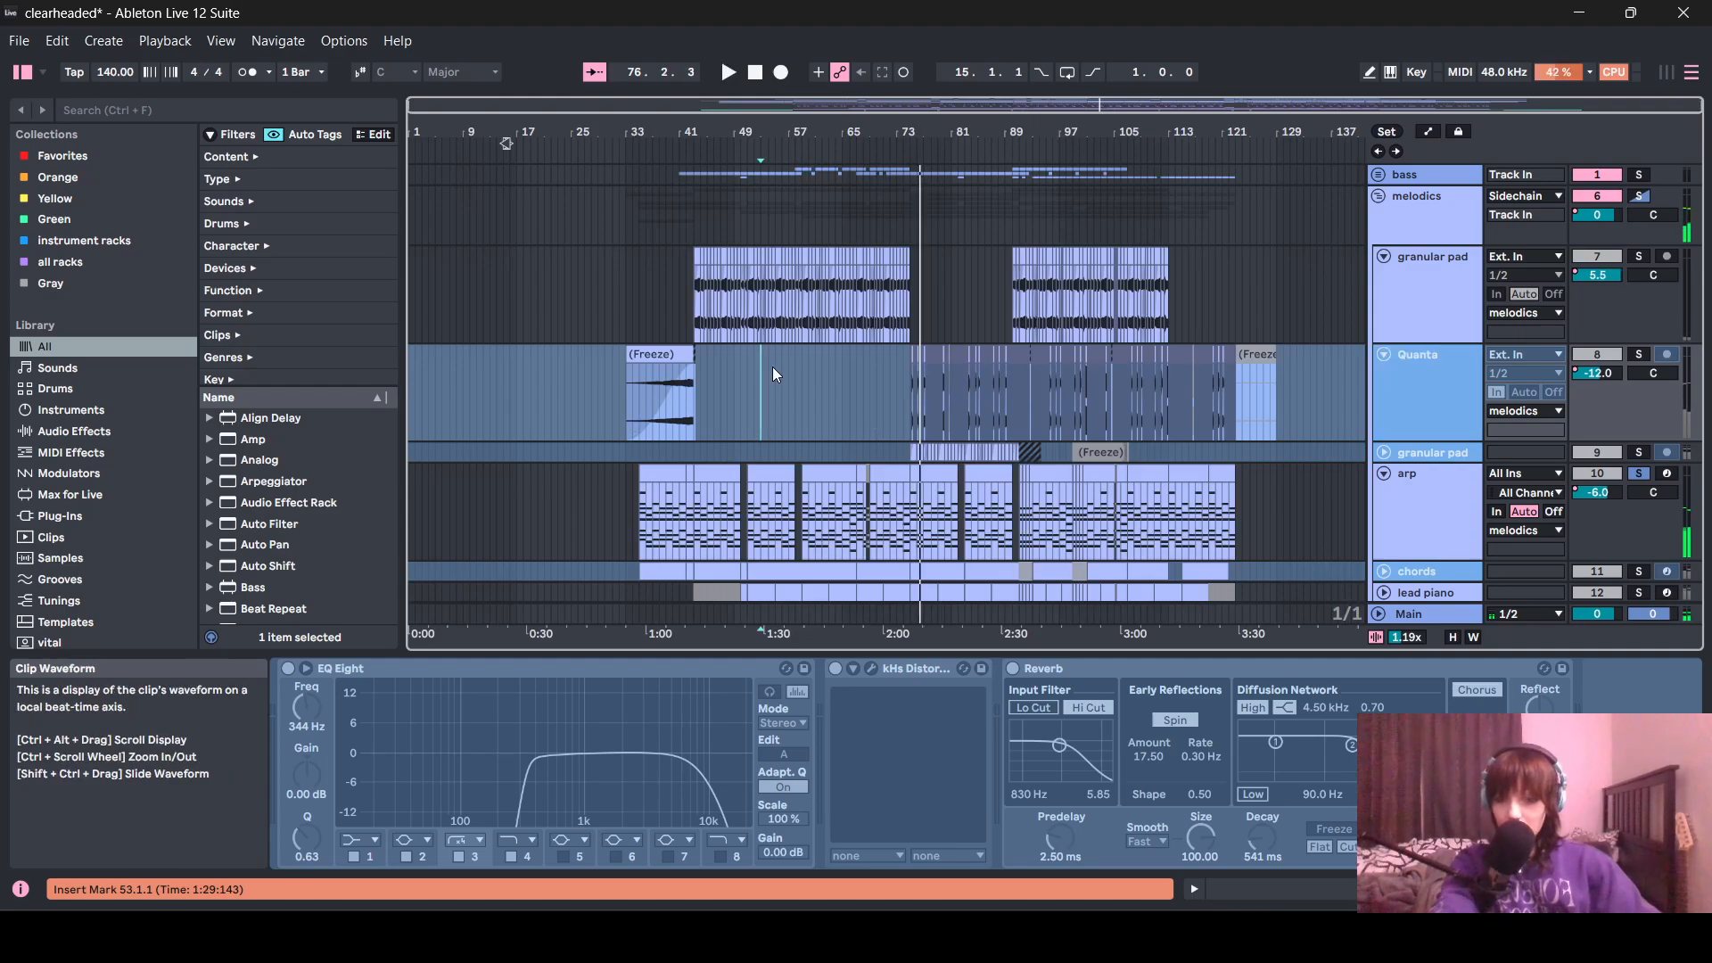
pyautogui.keyDown('ctrl'); pyautogui.scroll(3, 660, 384); pyautogui.keyUp('ctrl')
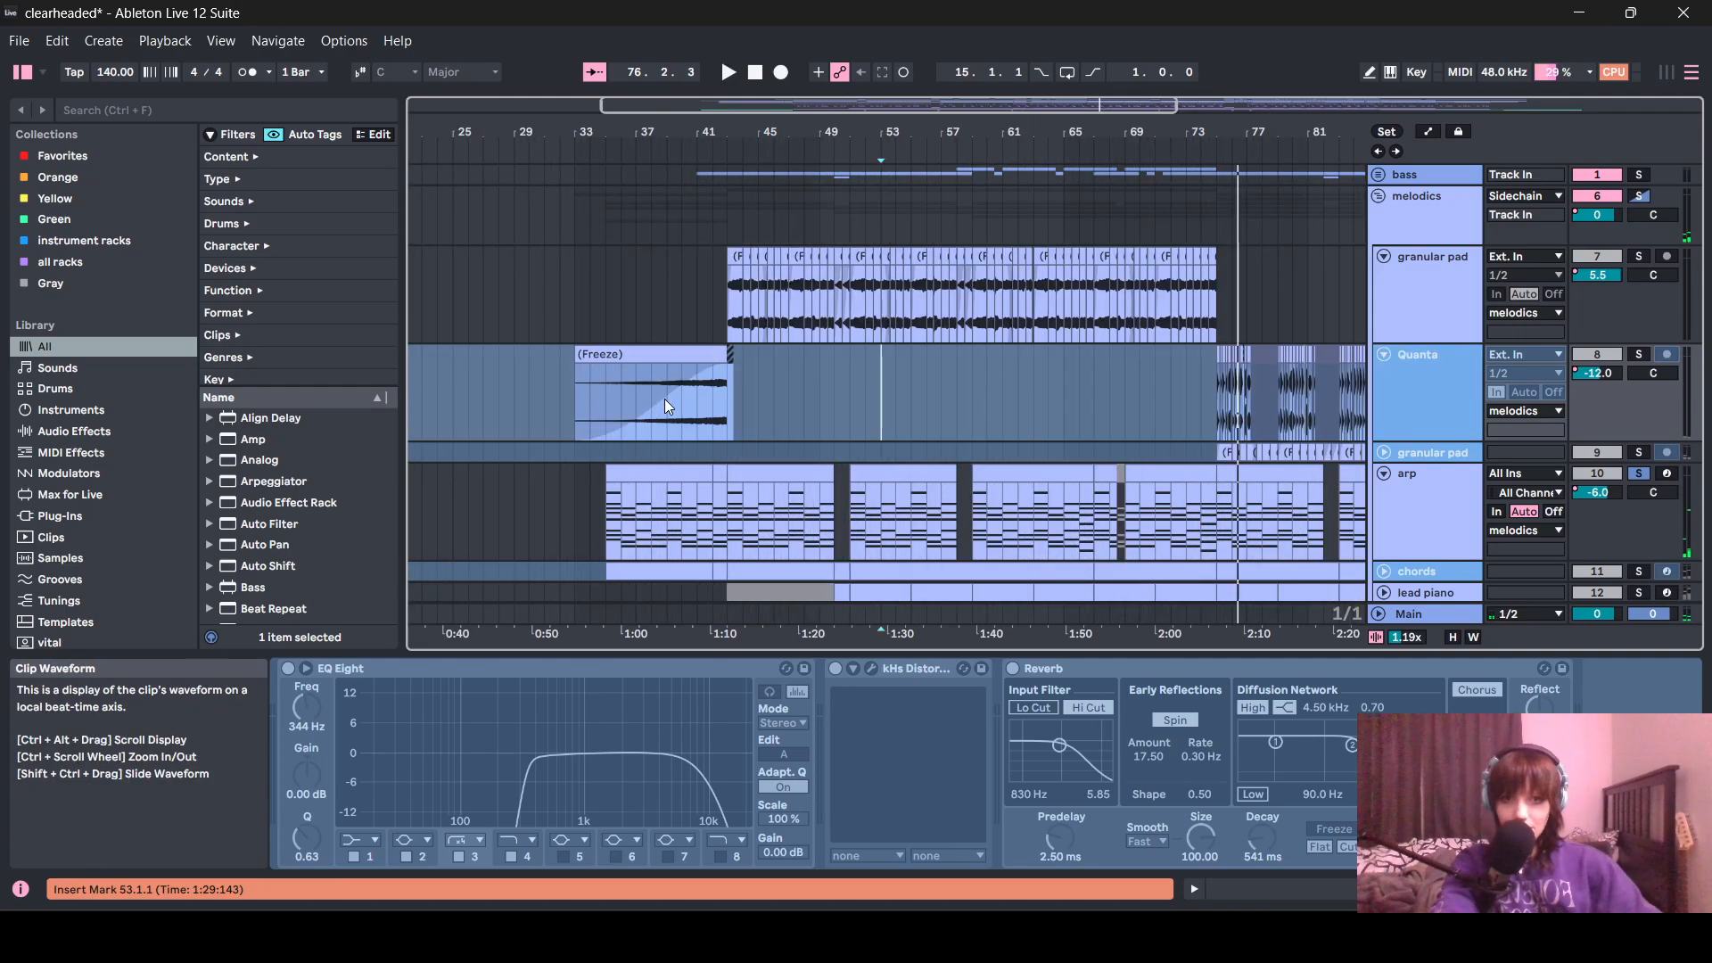
pyautogui.click(726, 321)
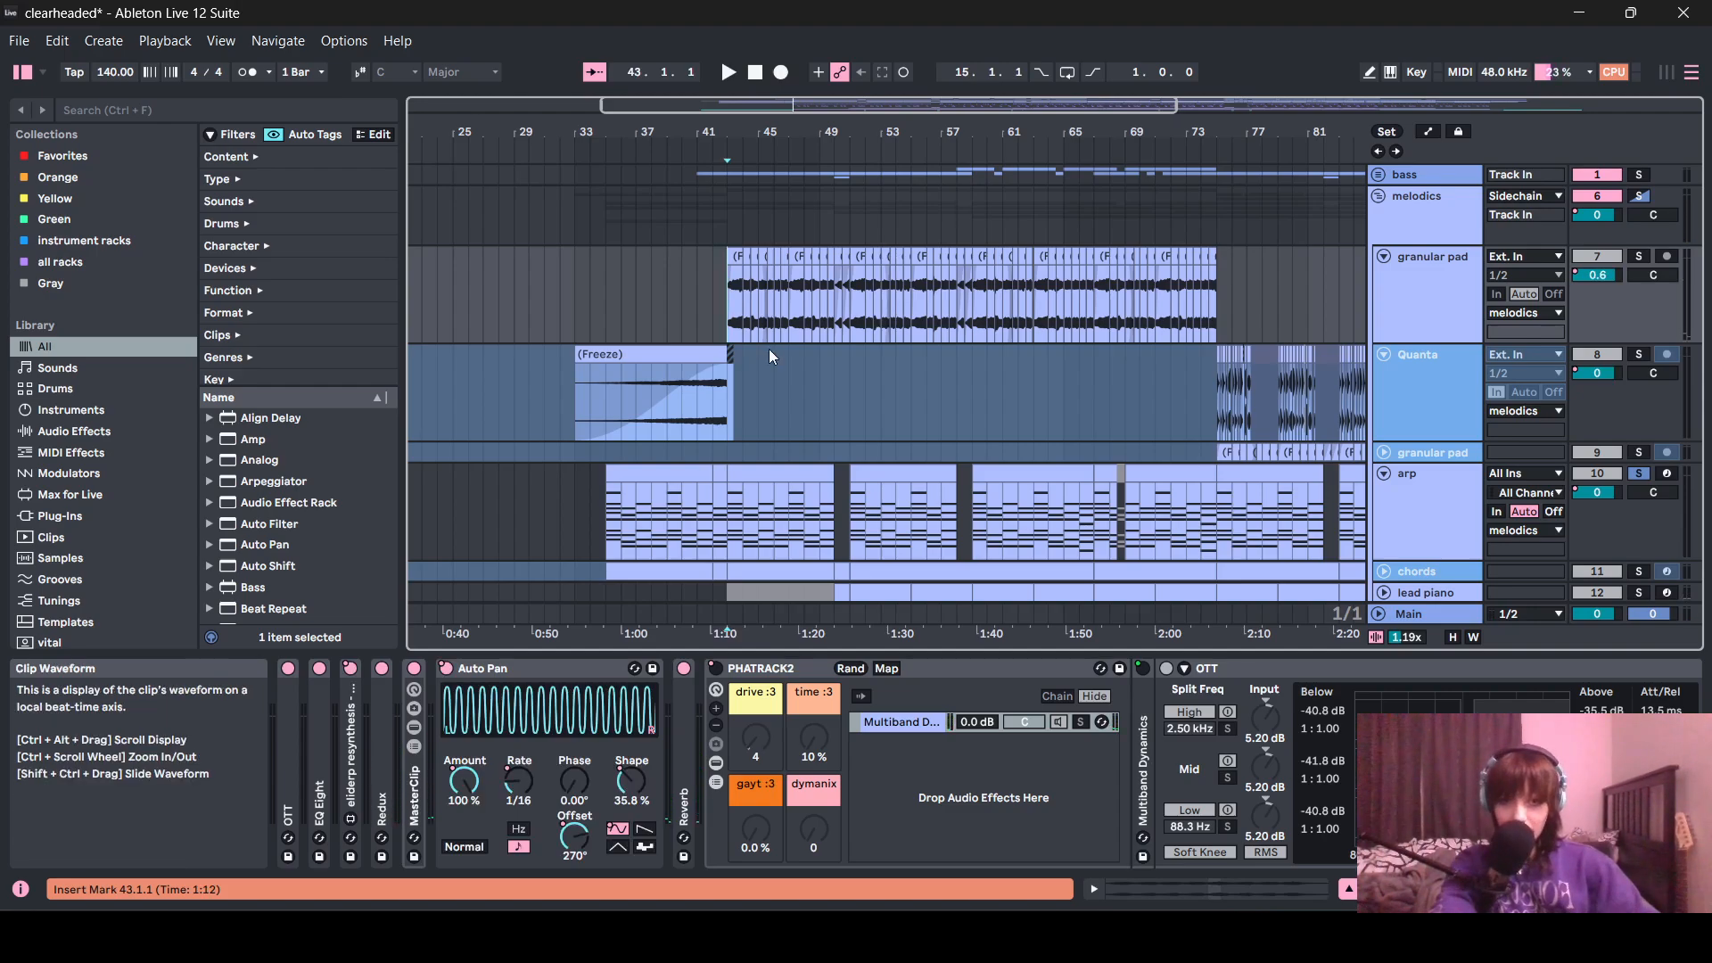
pyautogui.keyDown('ctrl'); pyautogui.scroll(2, 729, 393); pyautogui.keyUp('ctrl')
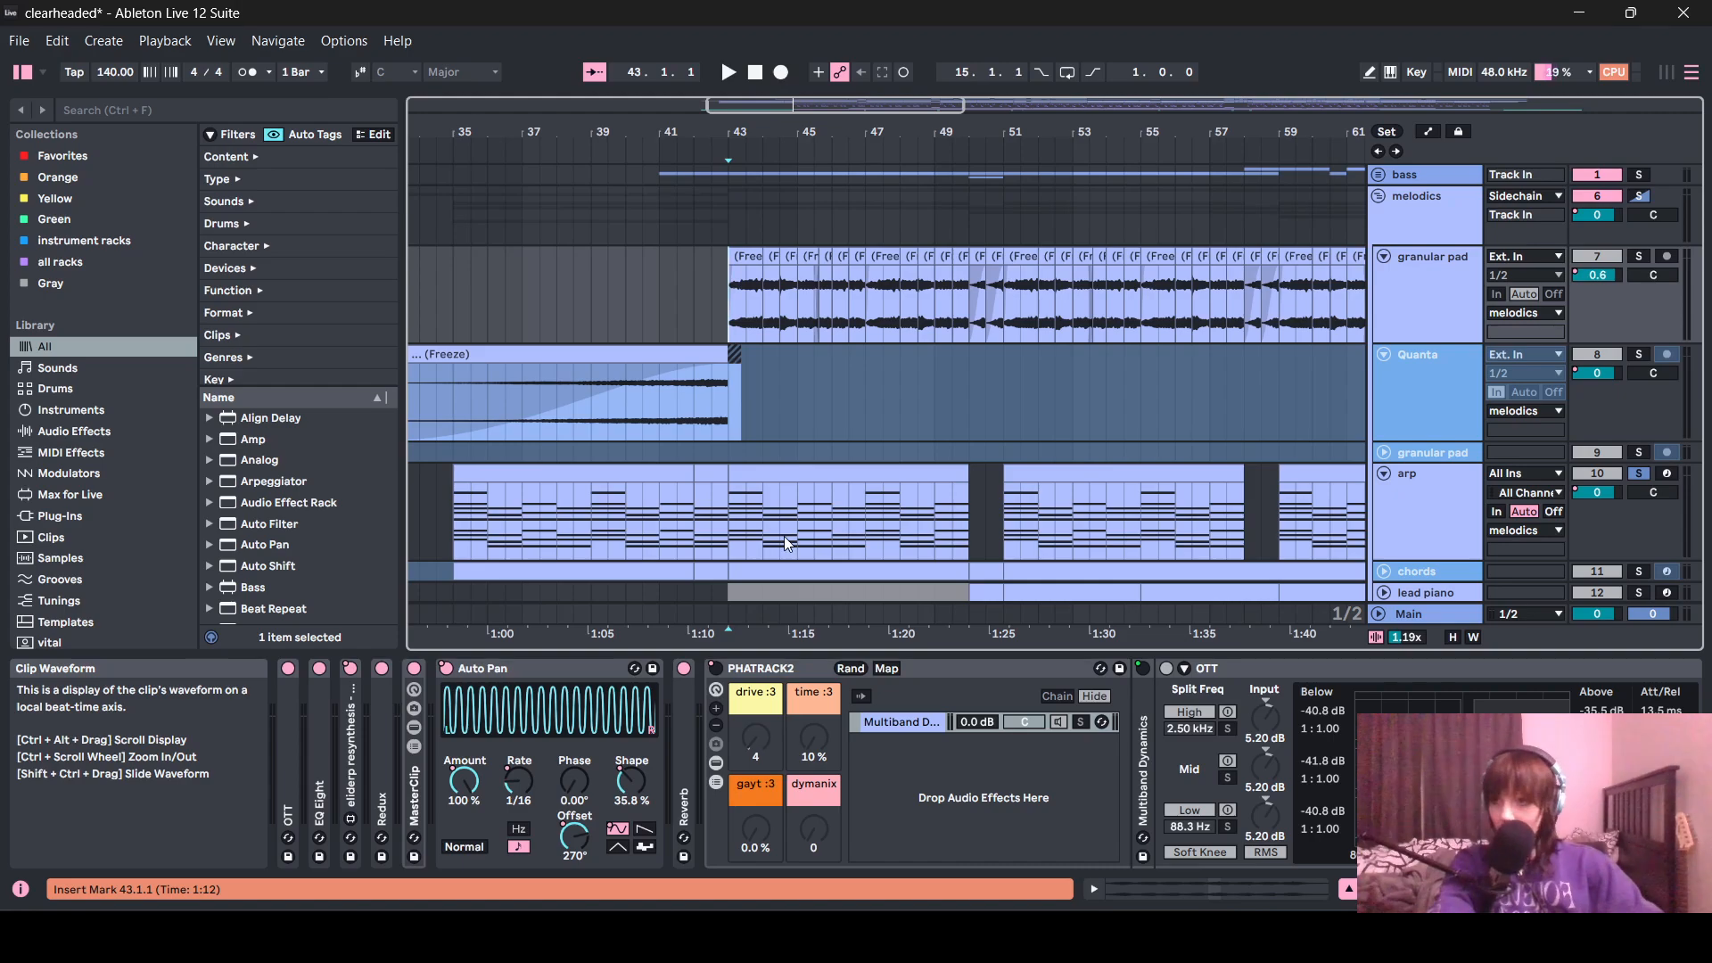
pyautogui.scroll(-3, 788, 537)
pyautogui.click(778, 317)
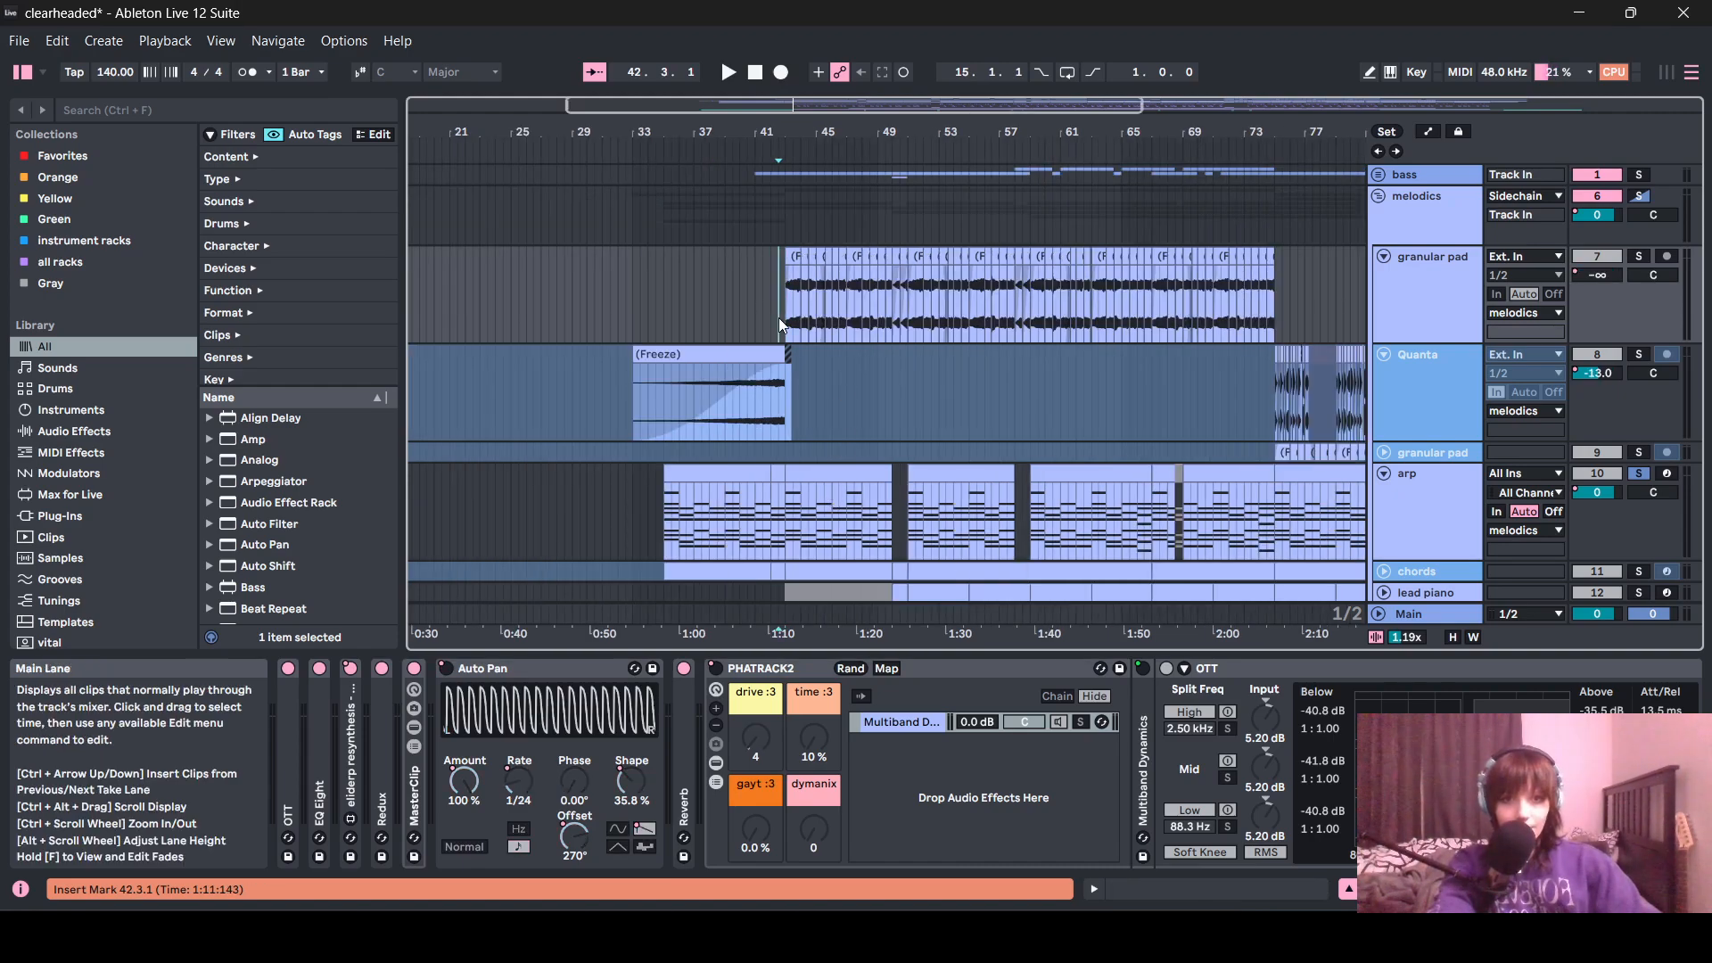
pyautogui.click(786, 323)
pyautogui.press('space')
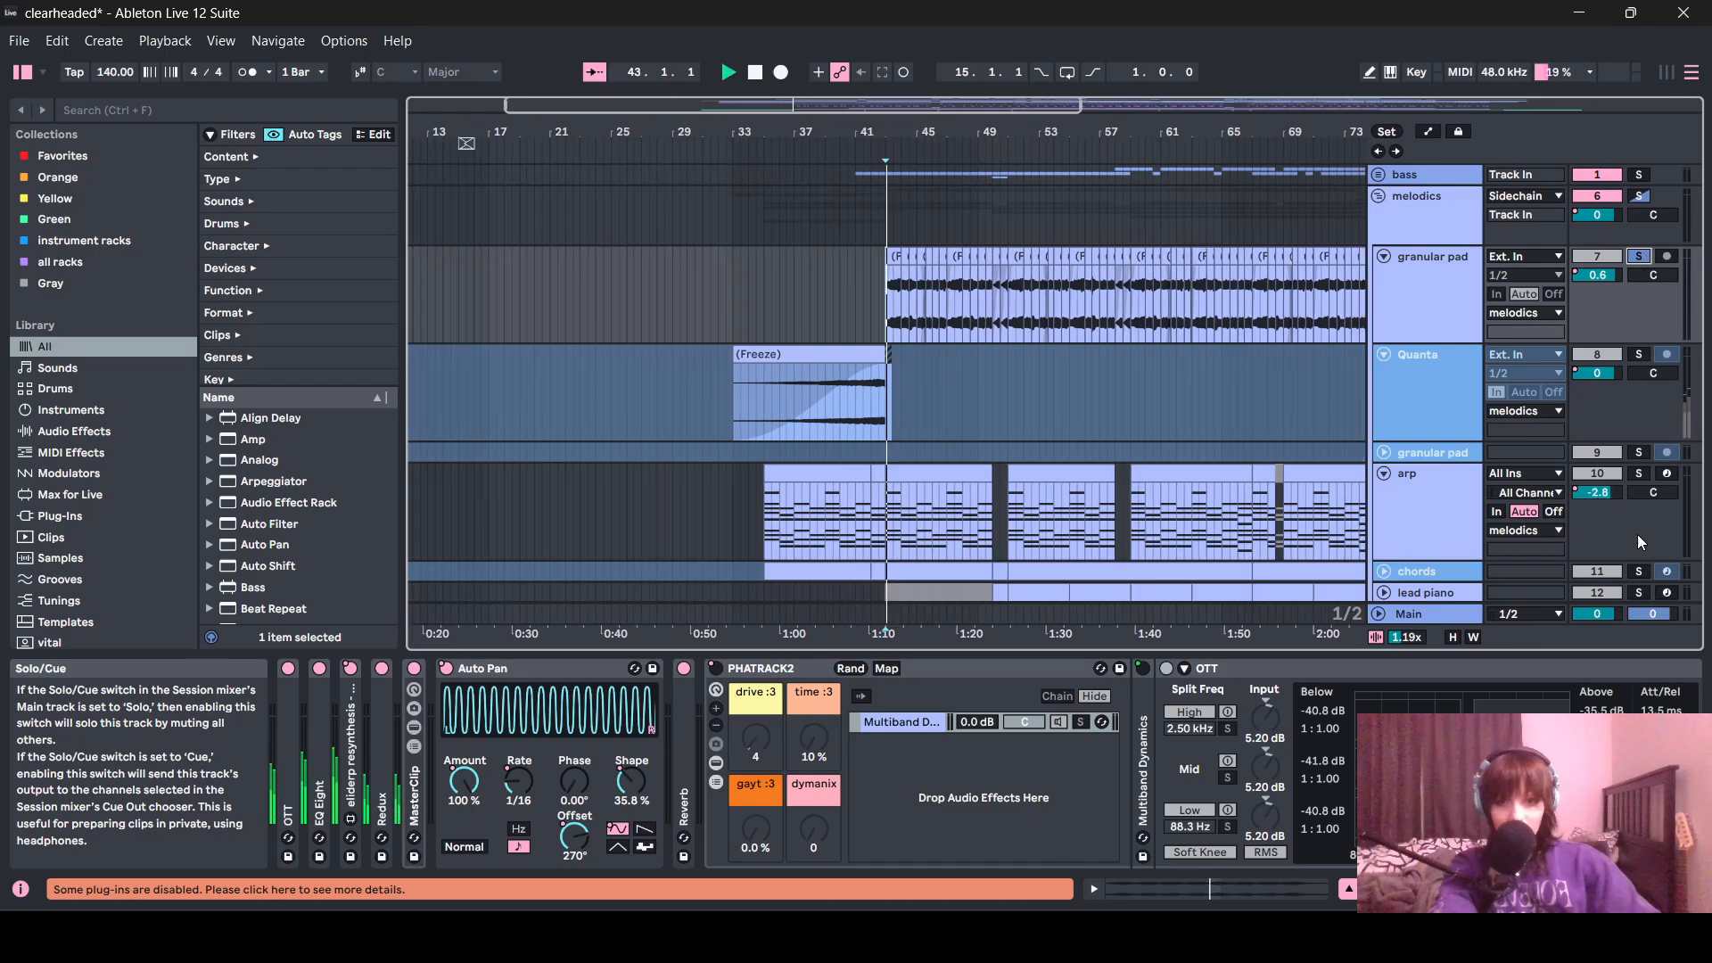
# - Examine the granular pad's device chain through to its Gate and return to the start of the chain during playback
pyautogui.click(1605, 889)
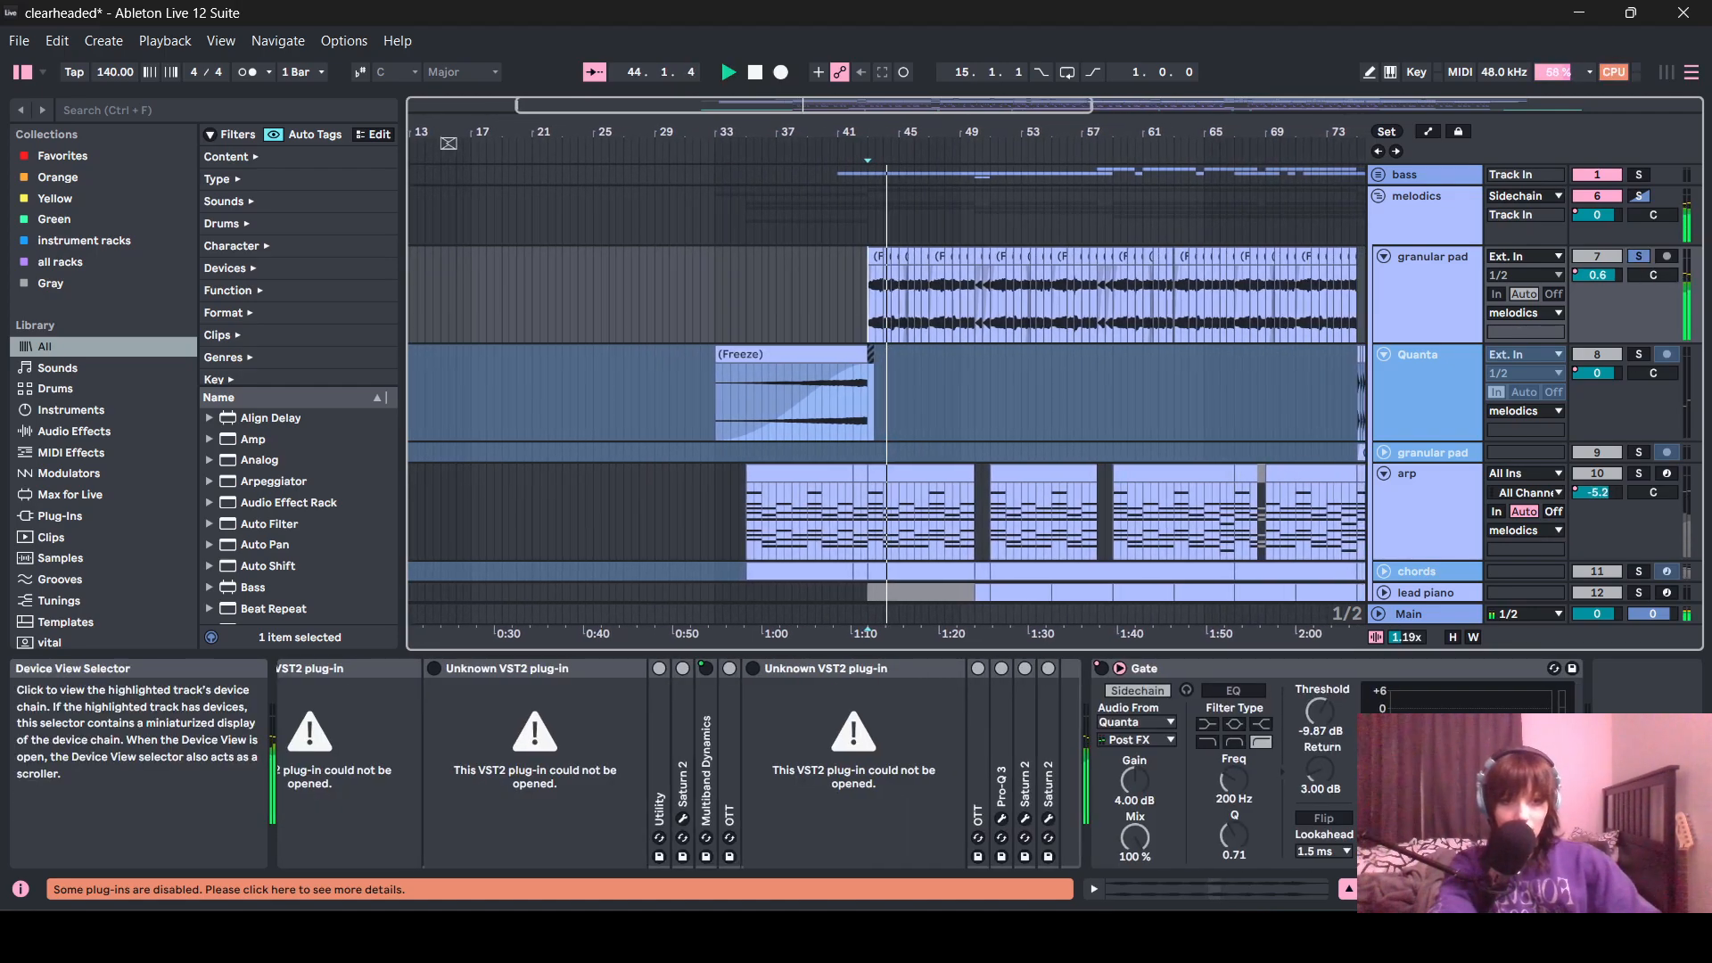
pyautogui.scroll(-1, 881, 474)
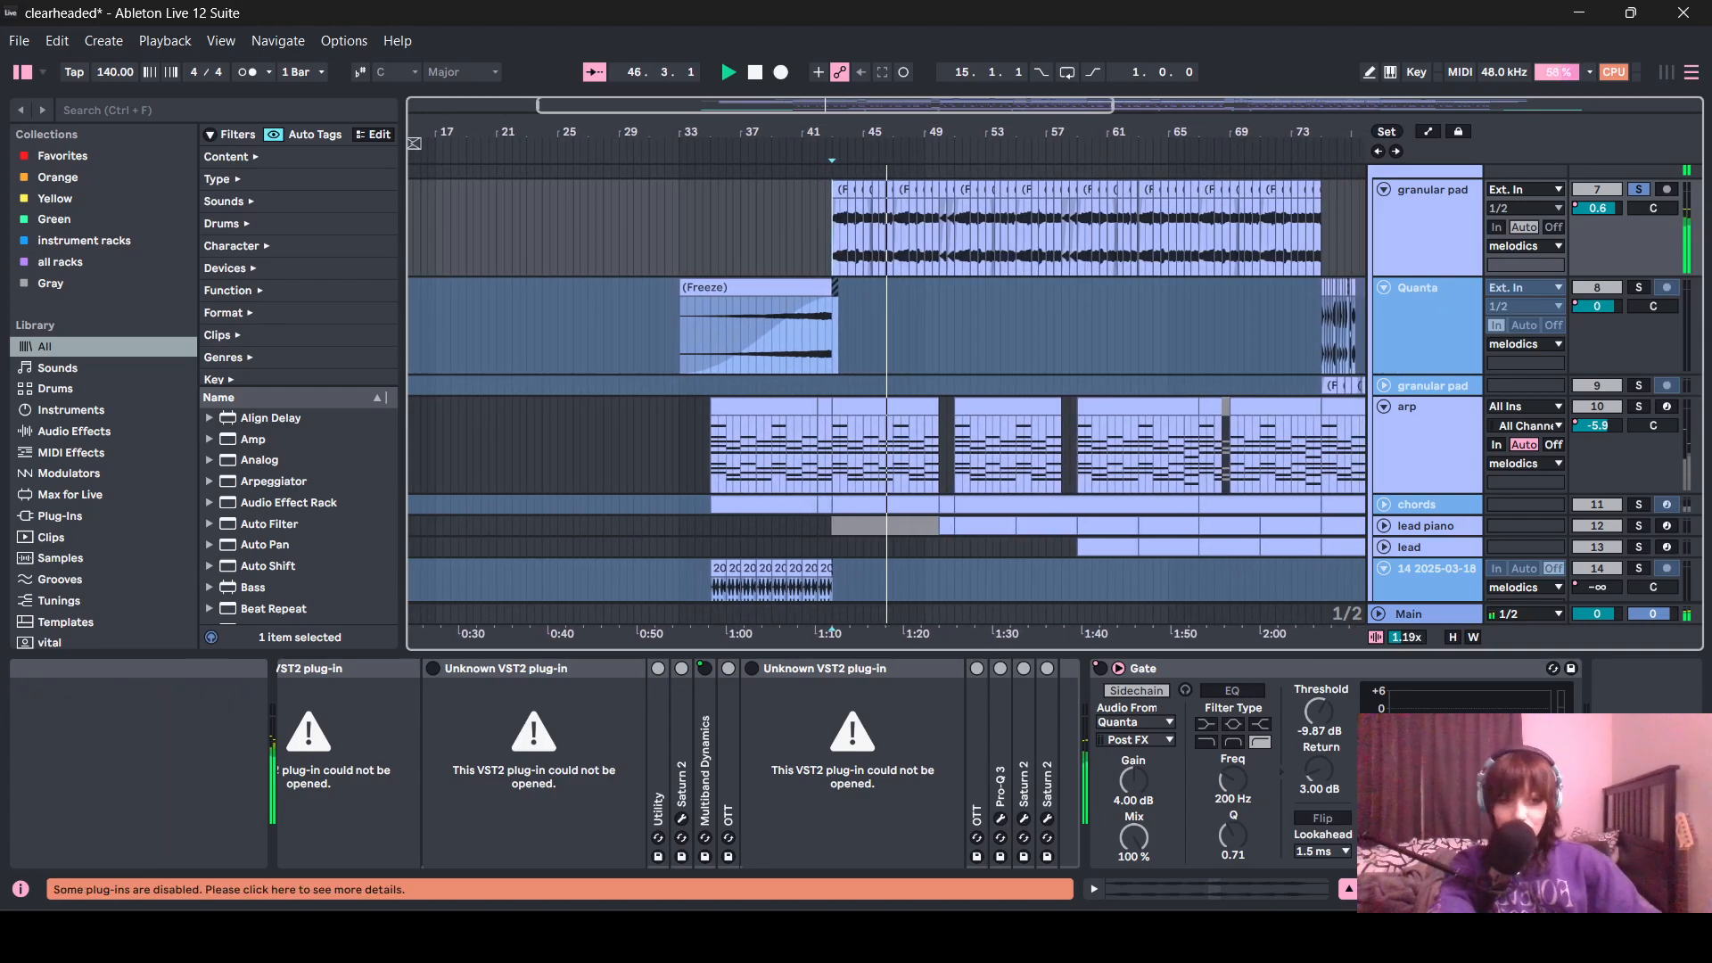
pyautogui.click(1507, 889)
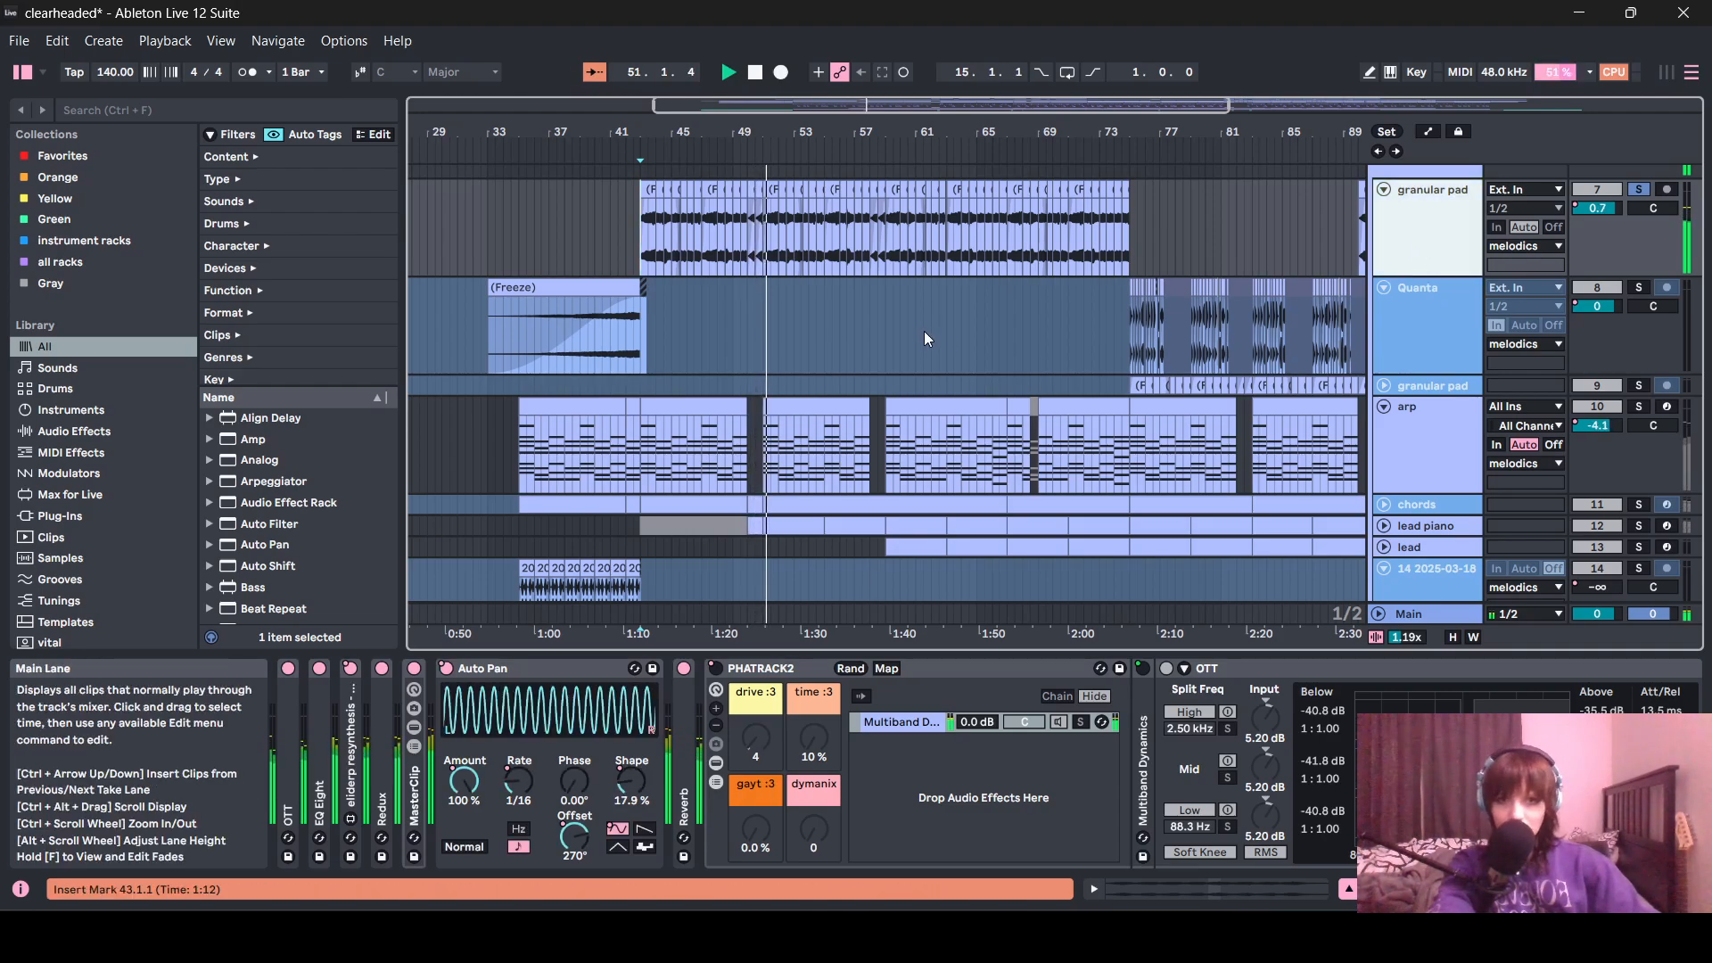
pyautogui.scroll(1, 947, 378)
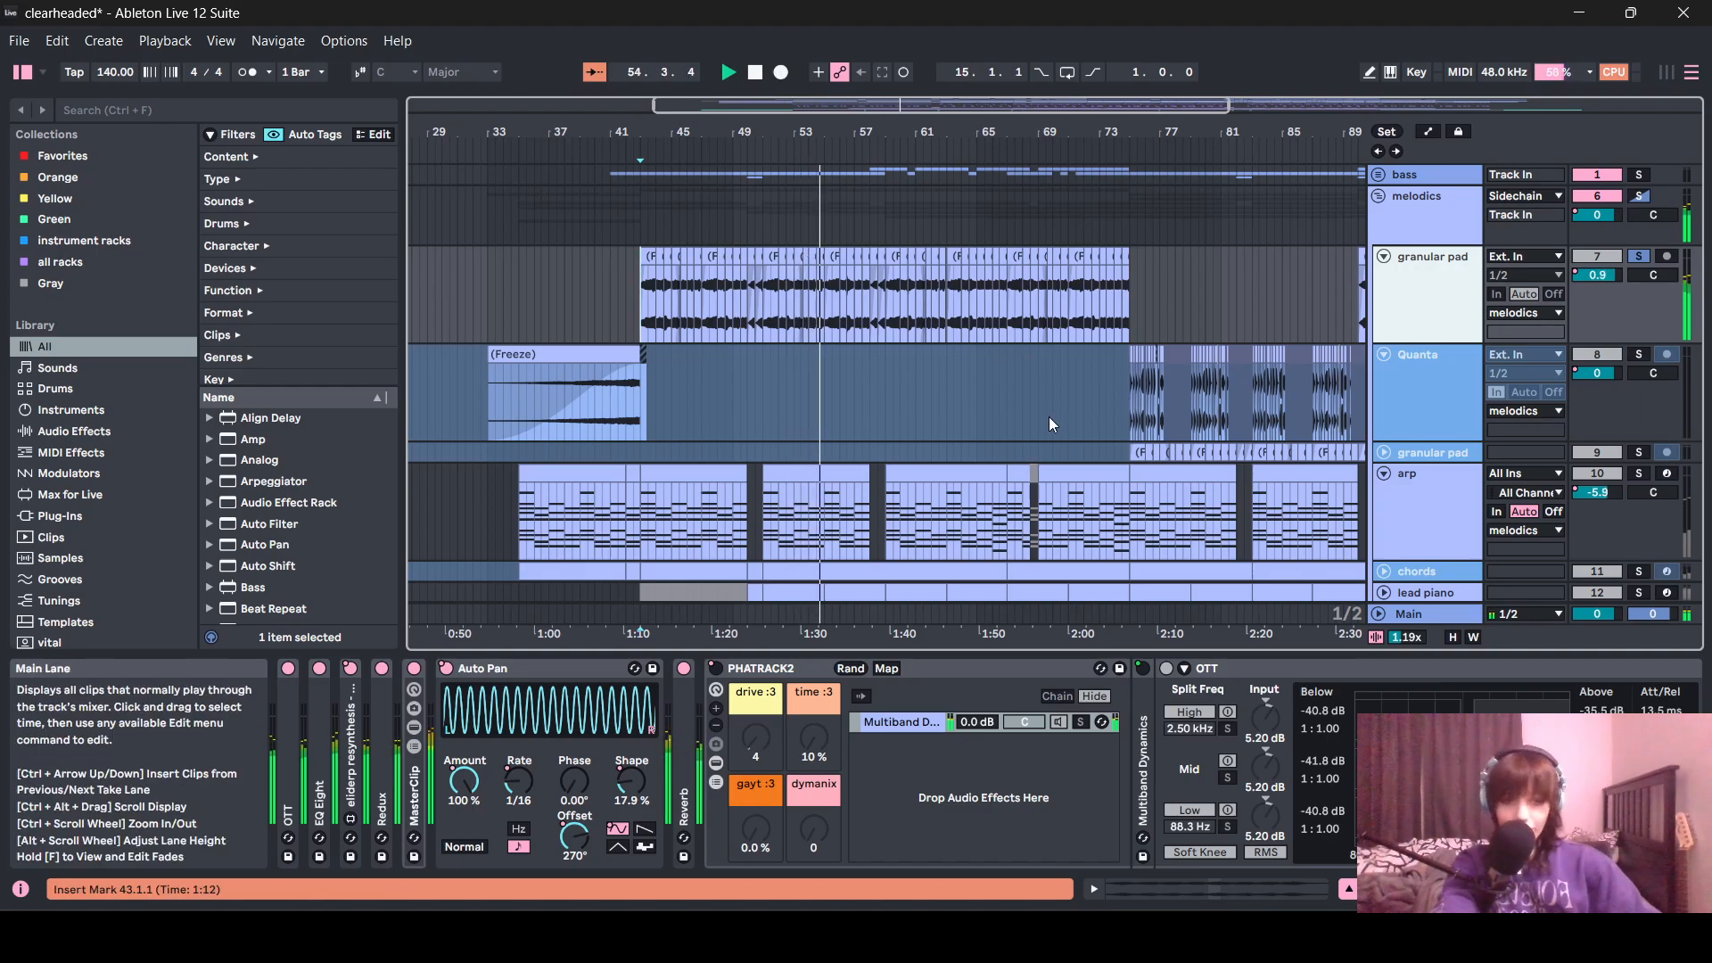
pyautogui.hscroll(4, 944, 431)
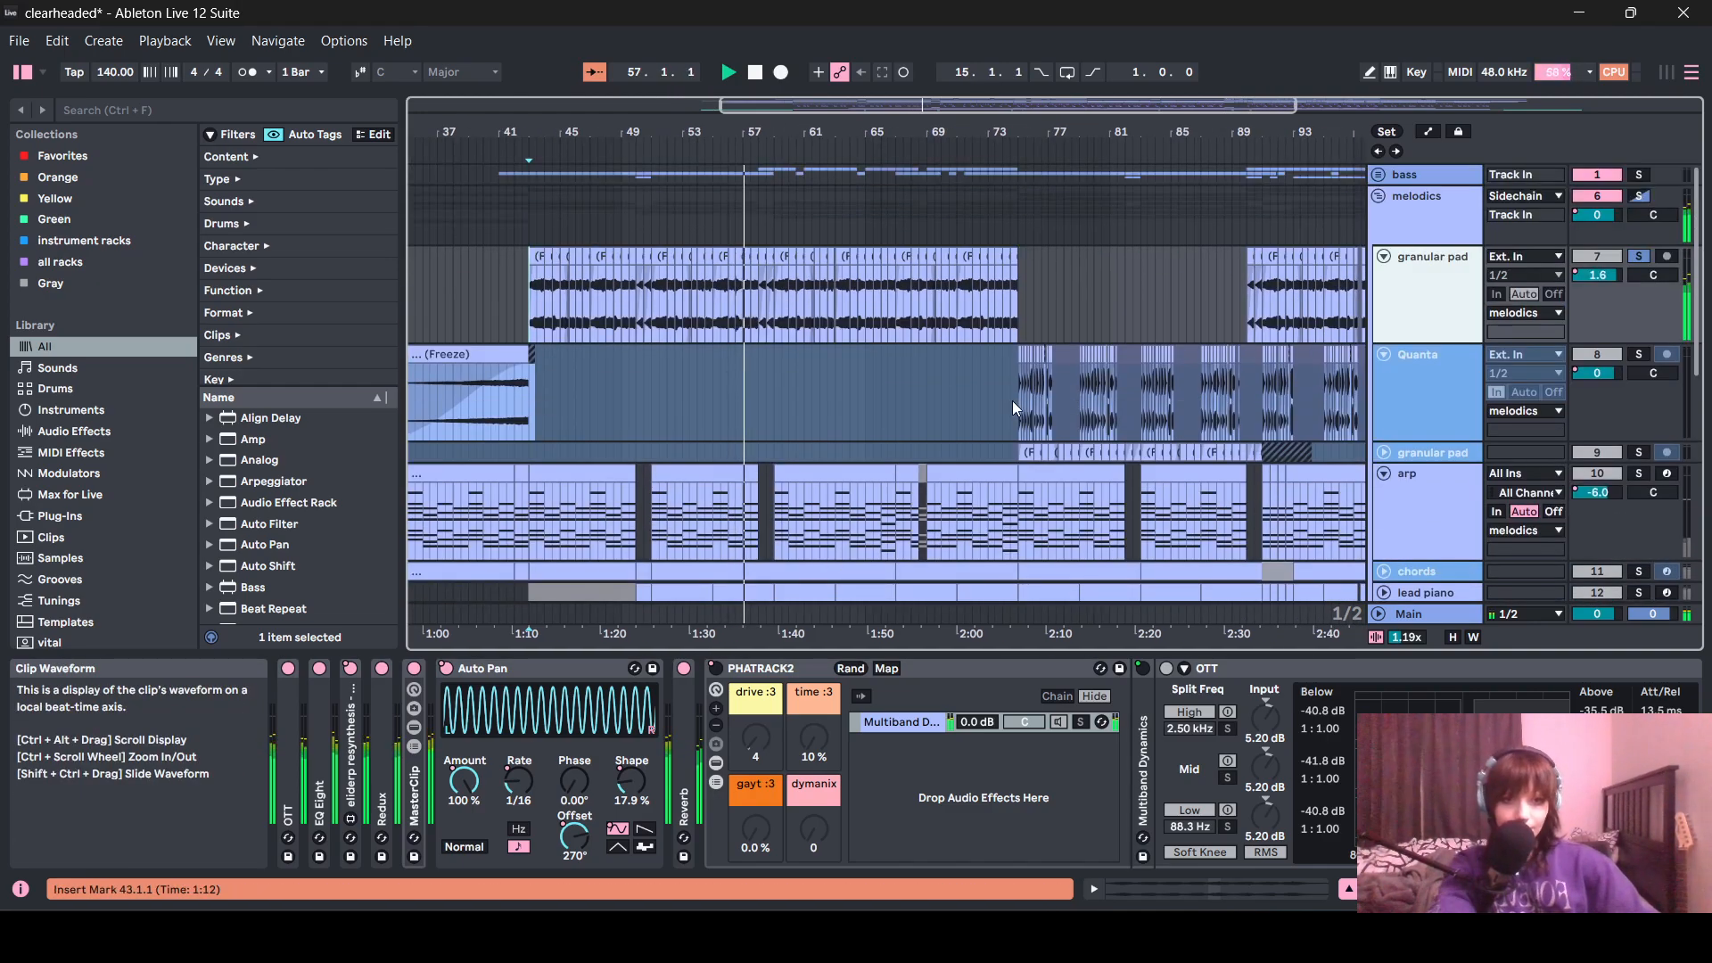
# - Stop playback, solo Quanta at the start of its later clips and return the solo to the upper granular pad
pyautogui.click(1015, 402)
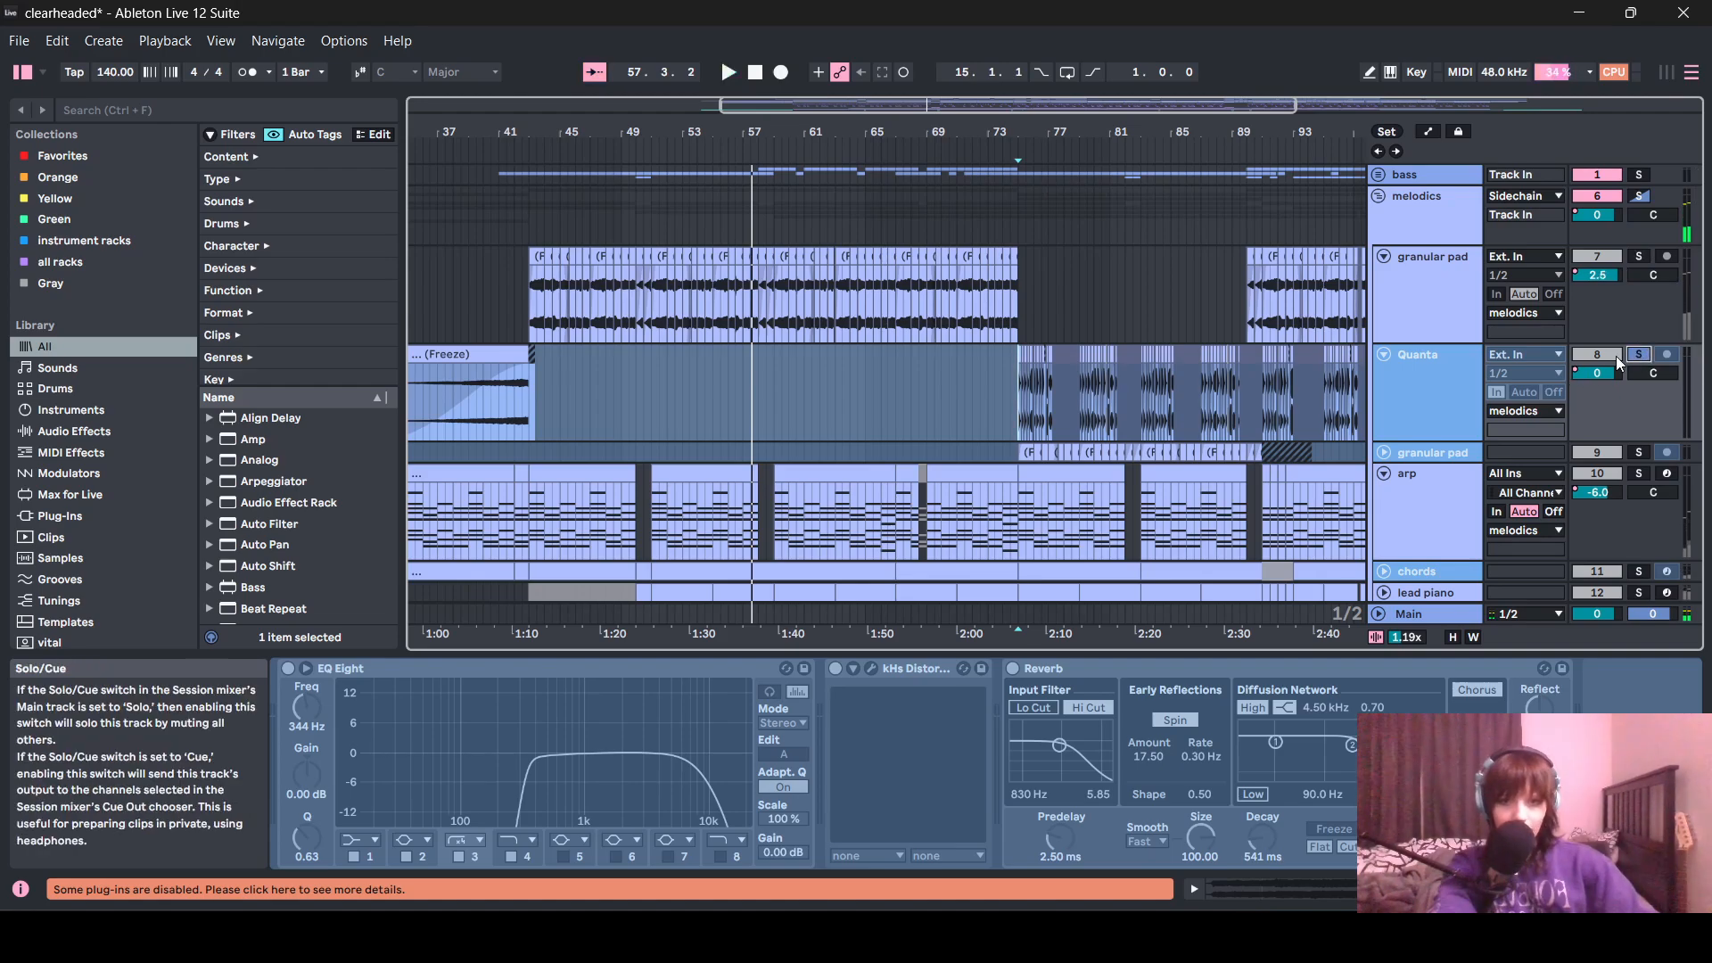
pyautogui.click(1467, 312)
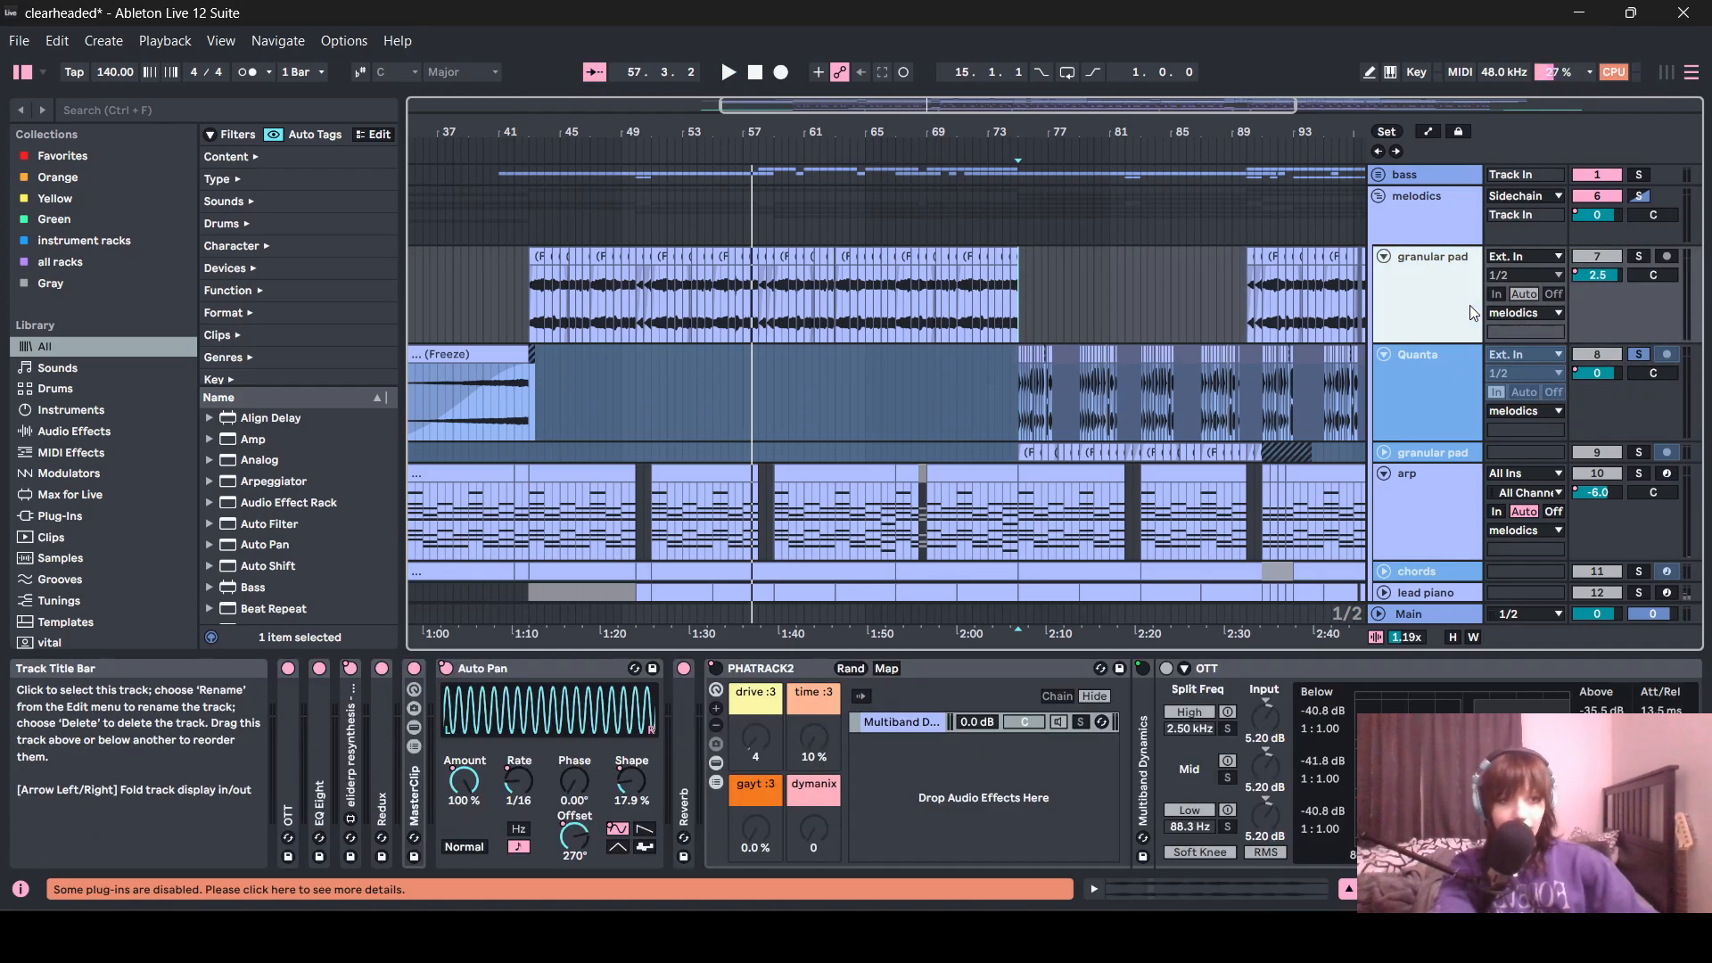
pyautogui.click(1638, 257)
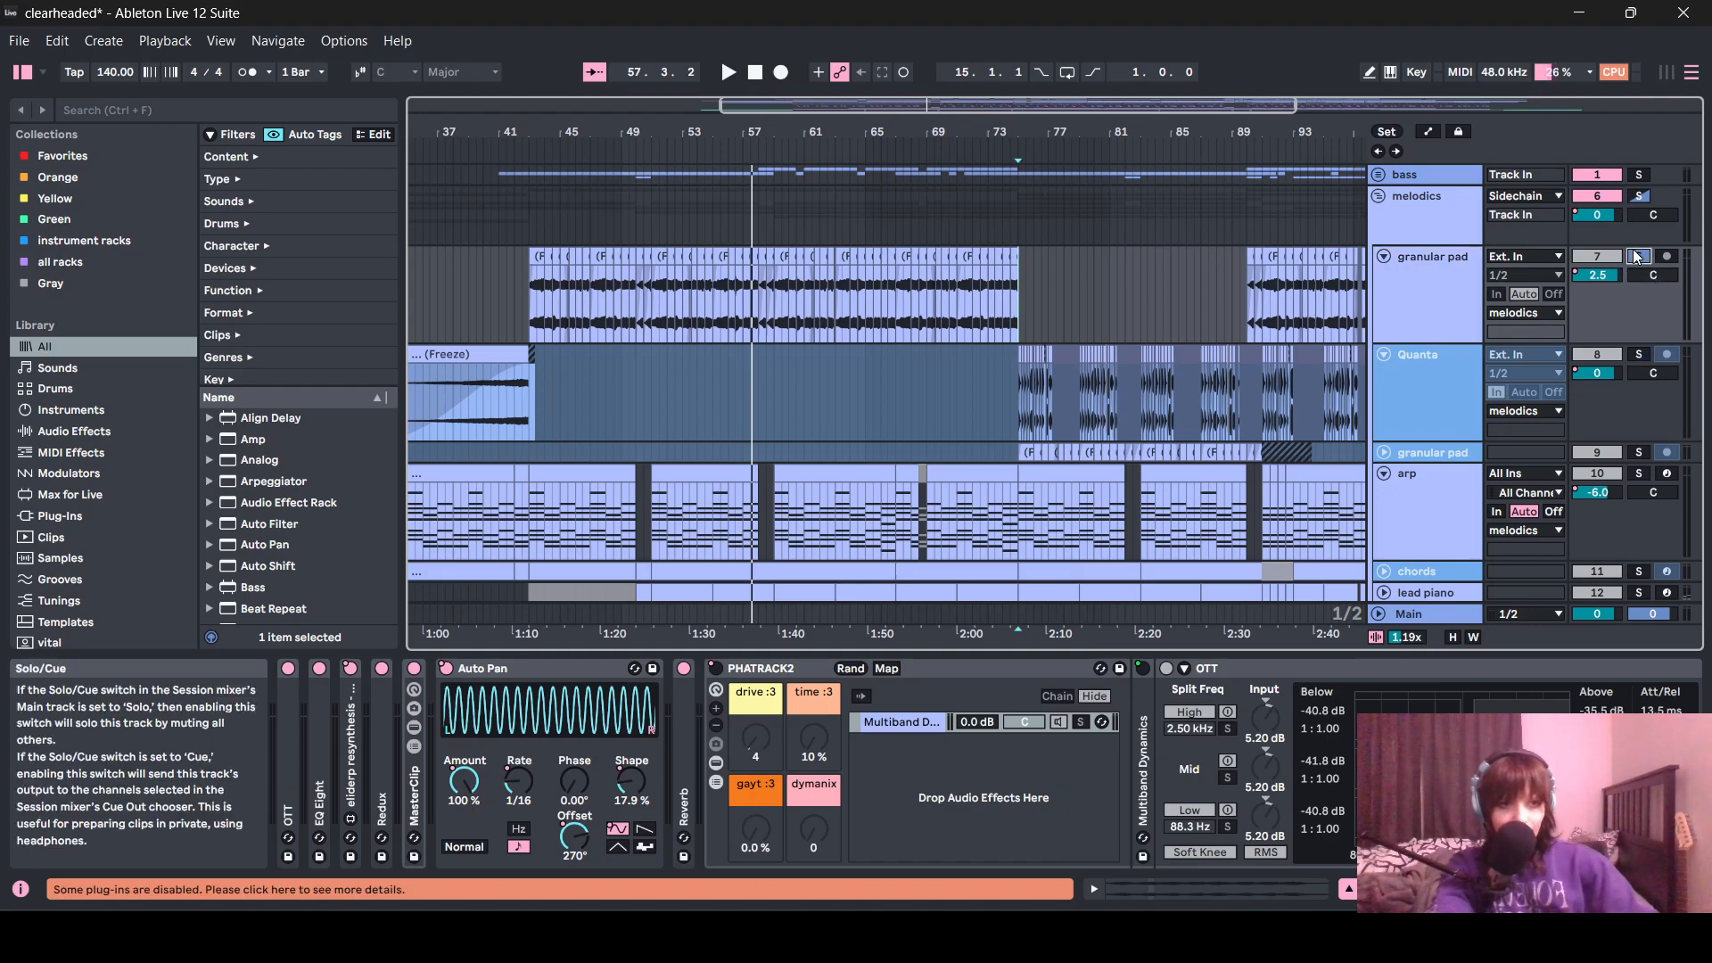
# - Bypass the granular pad's effects from the first OTT through Reverb and place the insert mark at 43.1.1
pyautogui.click(287, 765)
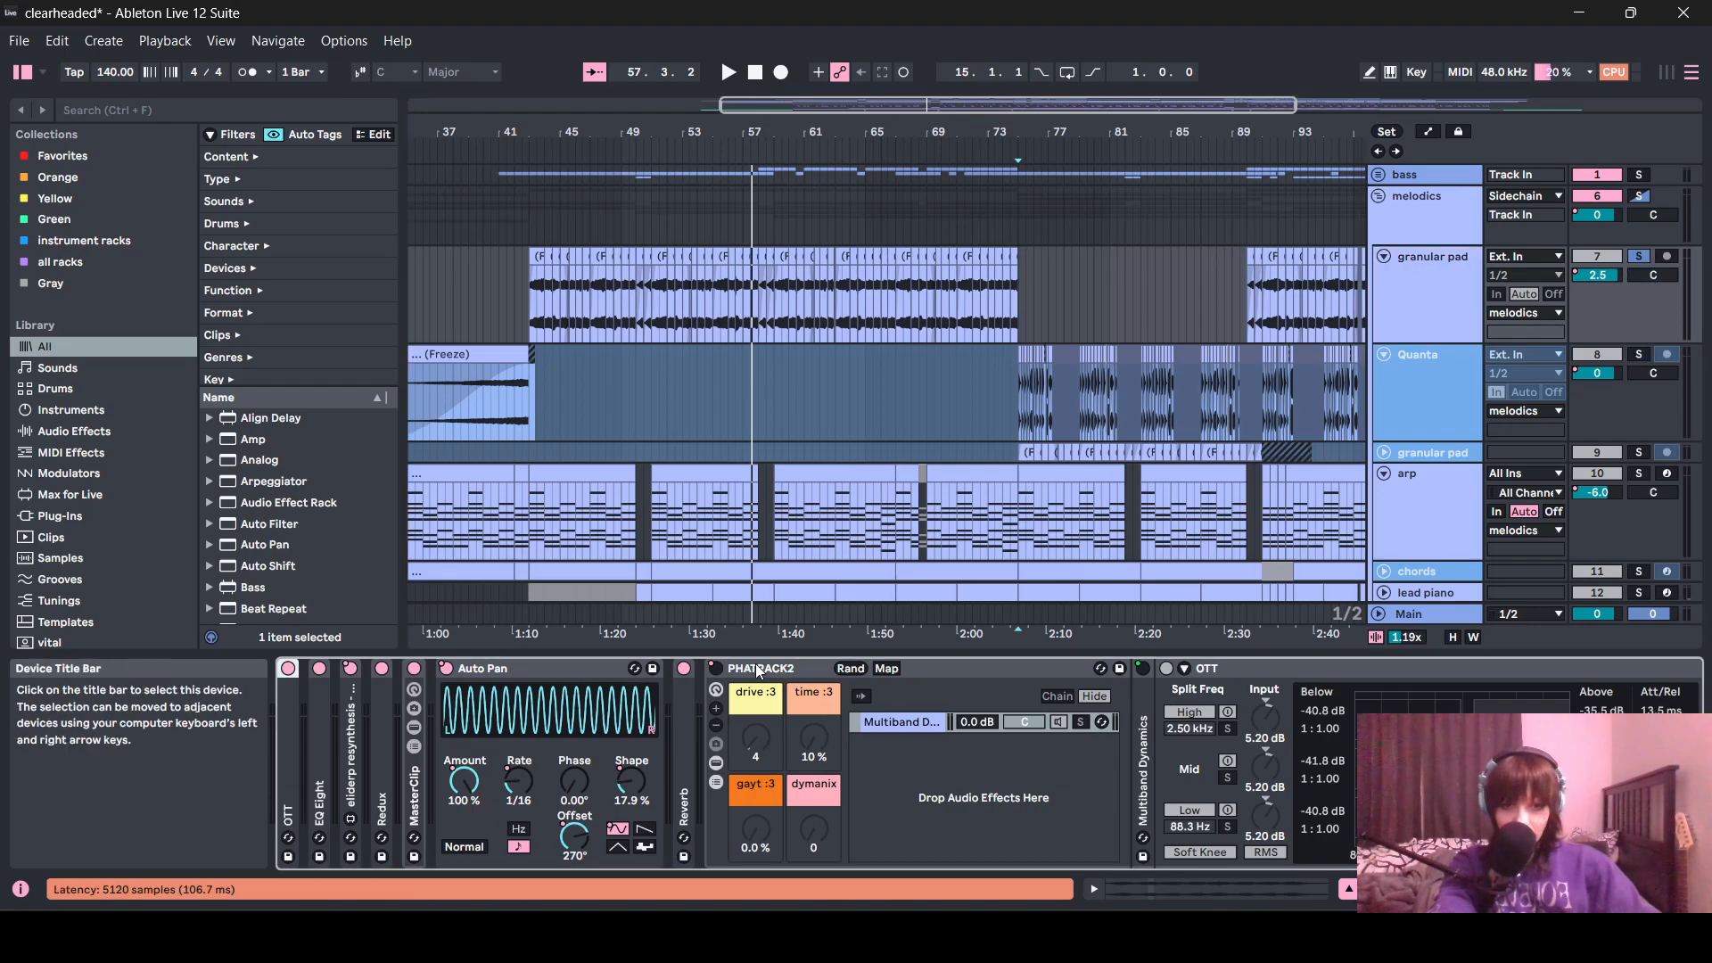
pyautogui.click(684, 669)
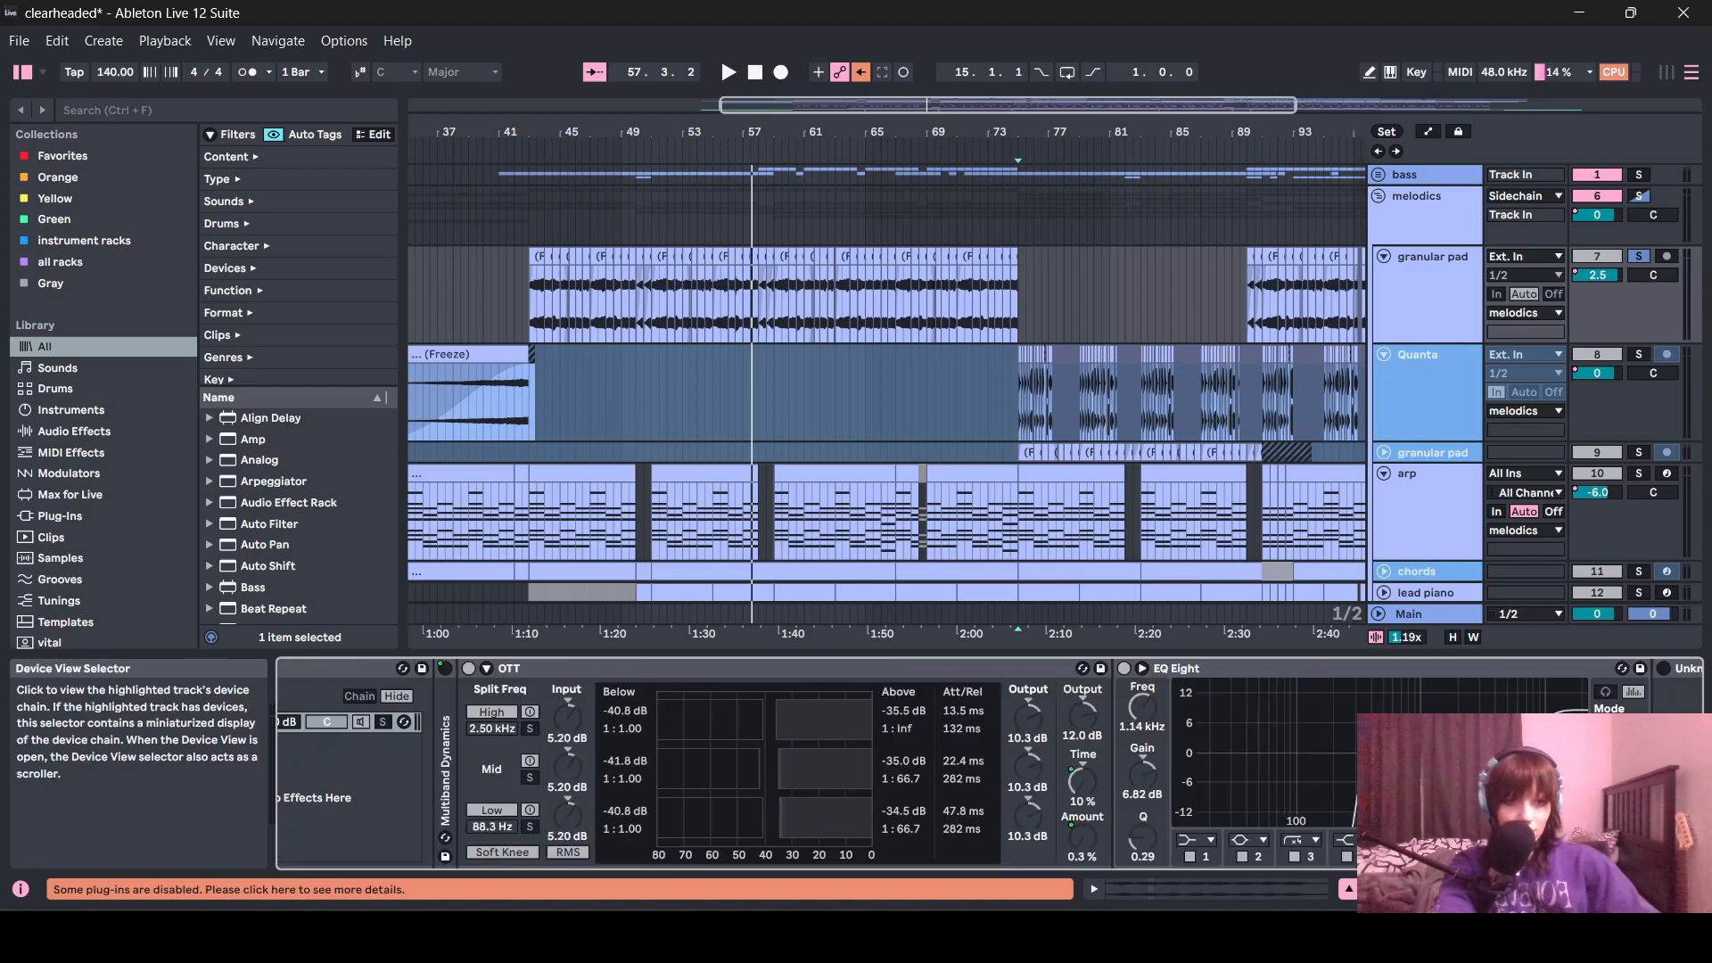
pyautogui.click(531, 319)
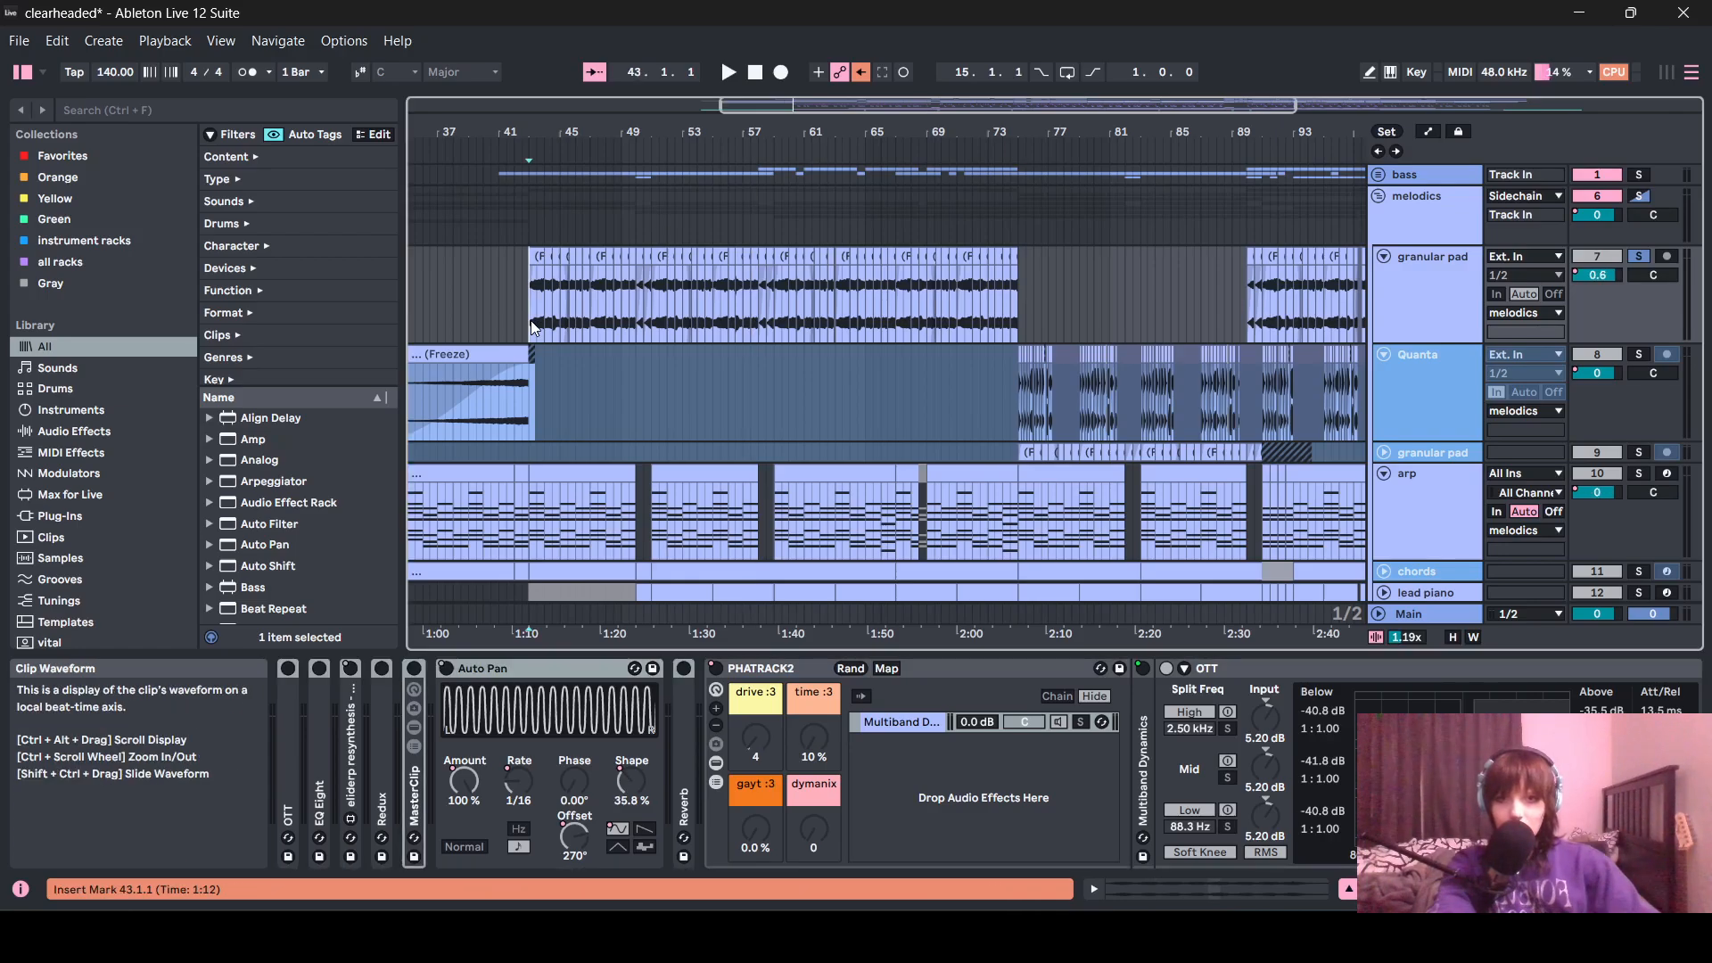
# - Play the upper granular pad from 43.1.1 with its effects bypassed, and switch the effects from OTT through Reverb back on
pyautogui.press('space')
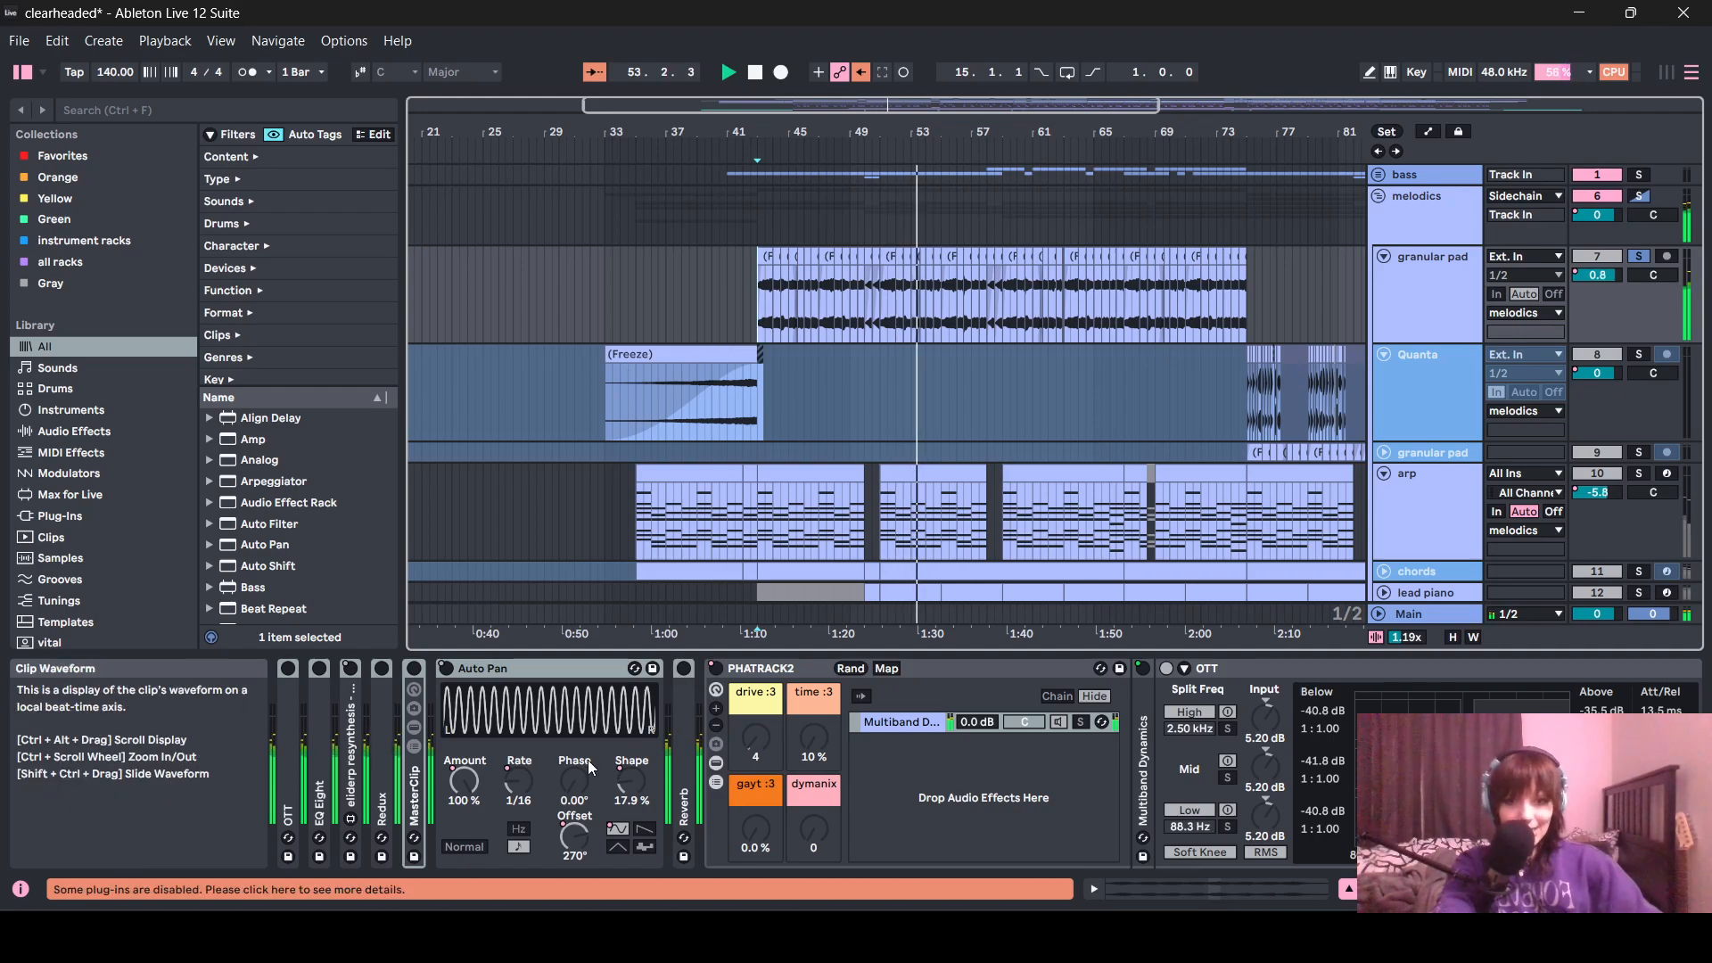
pyautogui.click(311, 757)
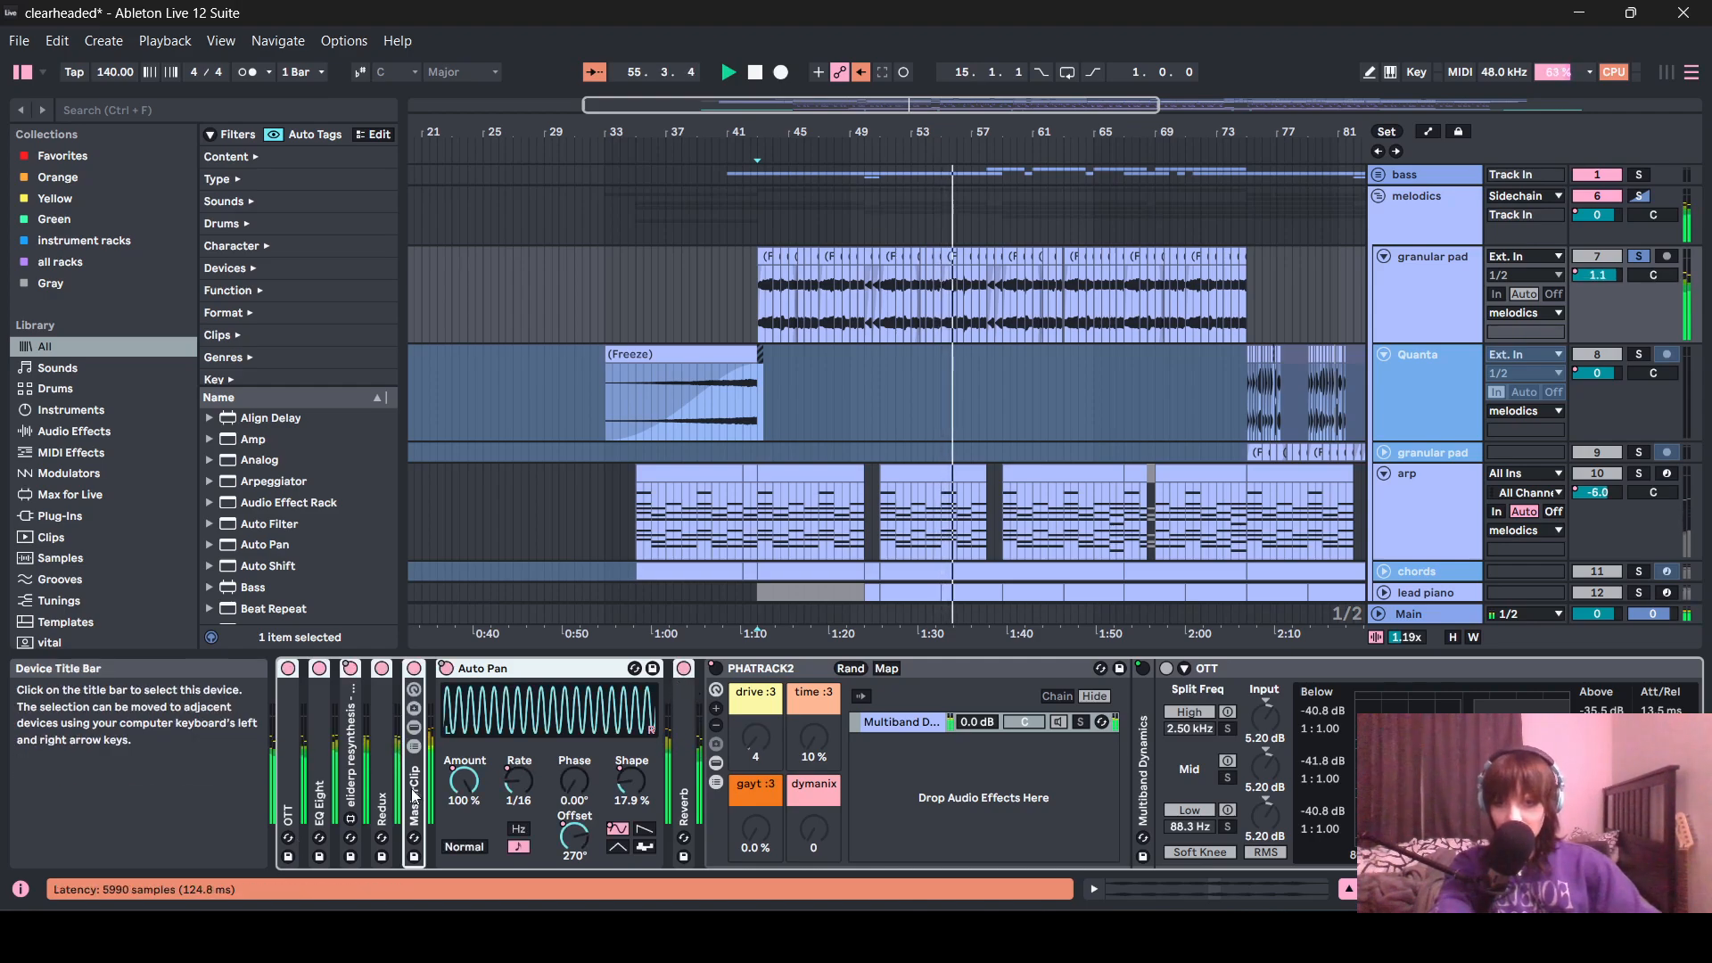
pyautogui.click(499, 714)
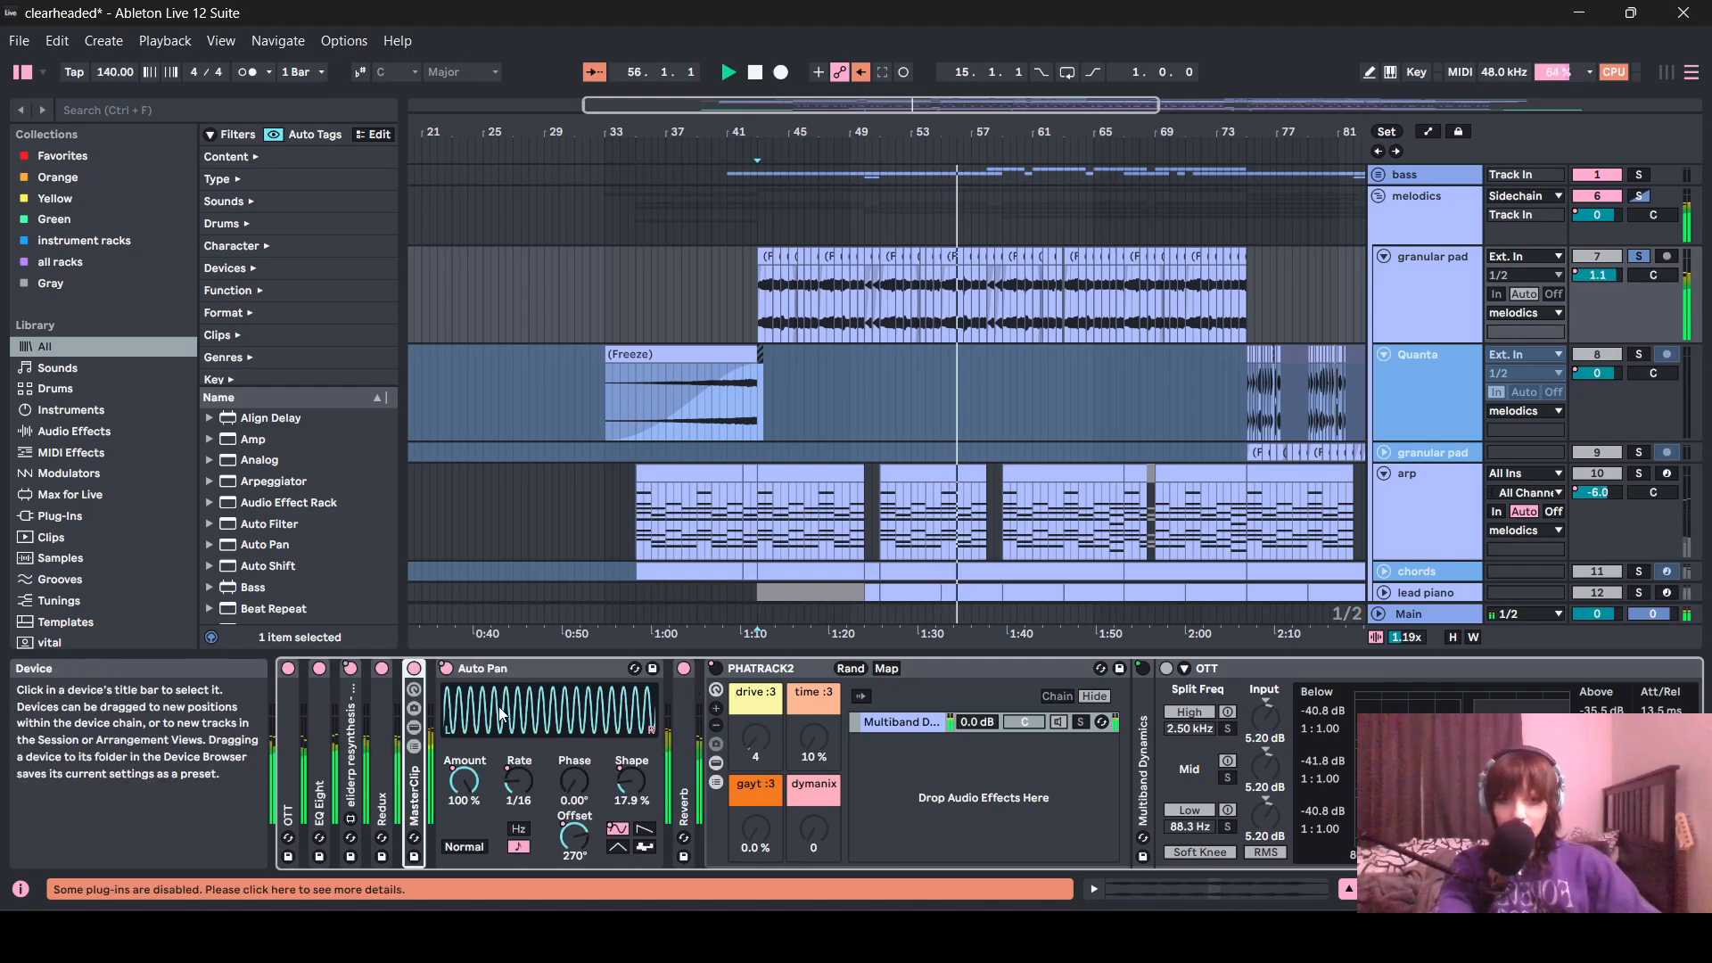
# - Examine the granular pad's MasterClip, Redux, eliderp resynthesis and EQ Eight devices one by one, unfolding each and collapsing it again
pyautogui.doubleClick(414, 785)
pyautogui.doubleClick(464, 669)
pyautogui.doubleClick(388, 770)
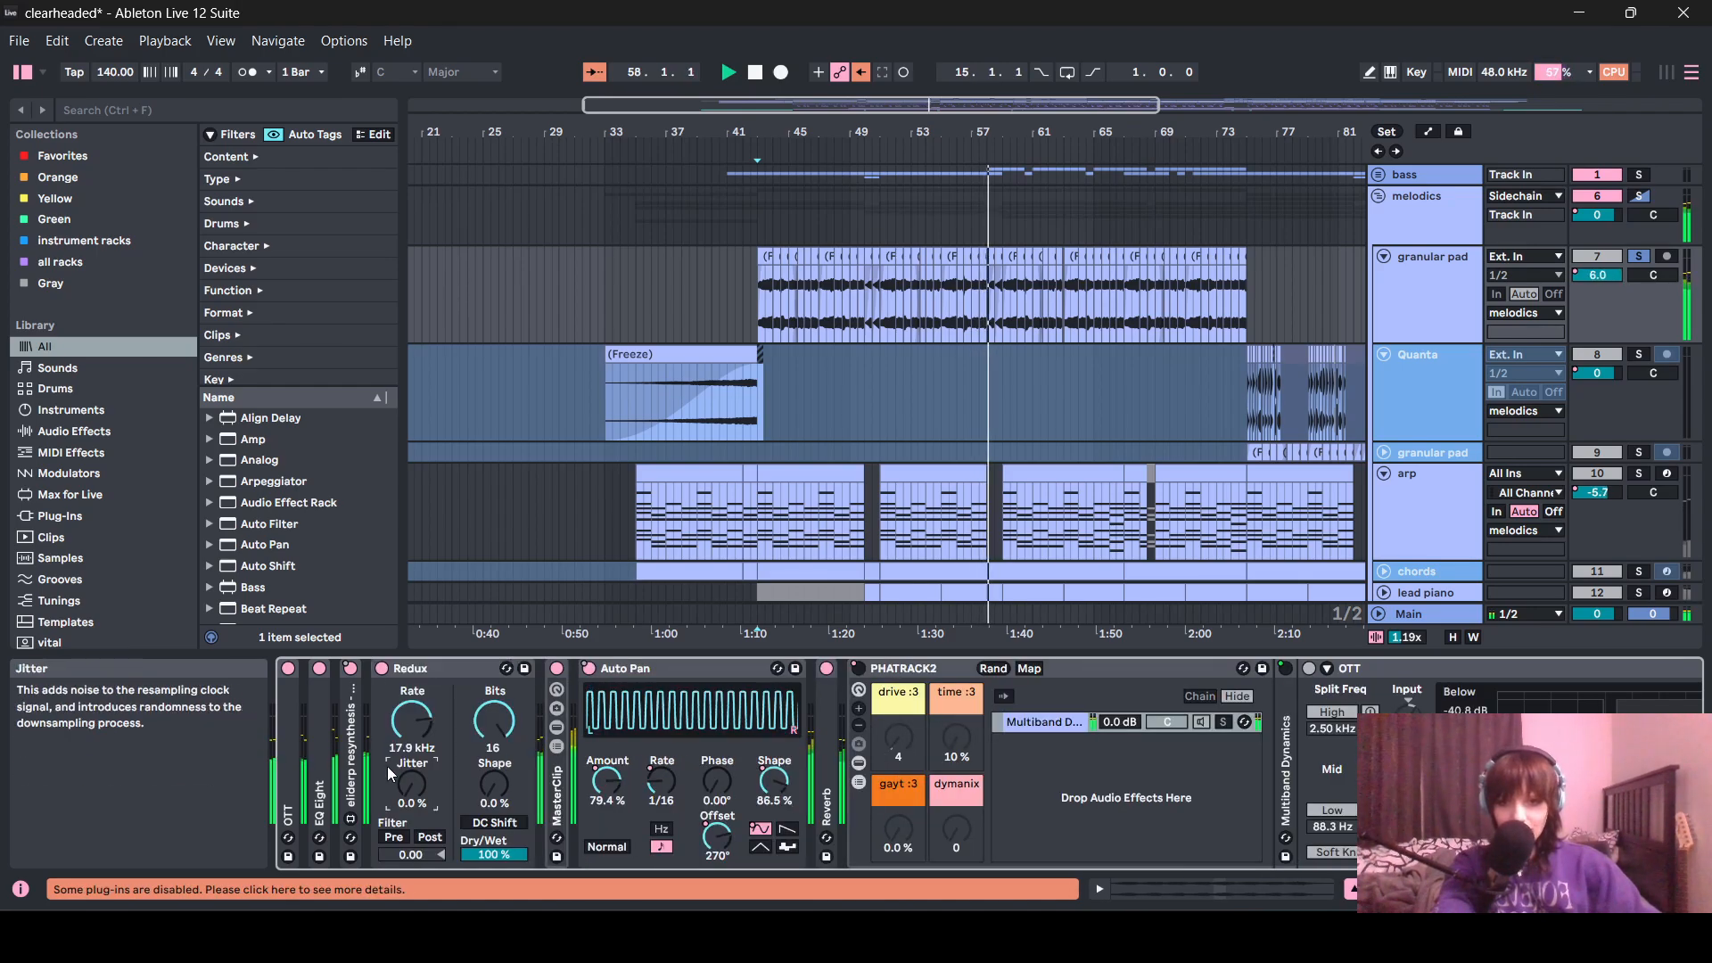
pyautogui.doubleClick(413, 669)
pyautogui.doubleClick(350, 749)
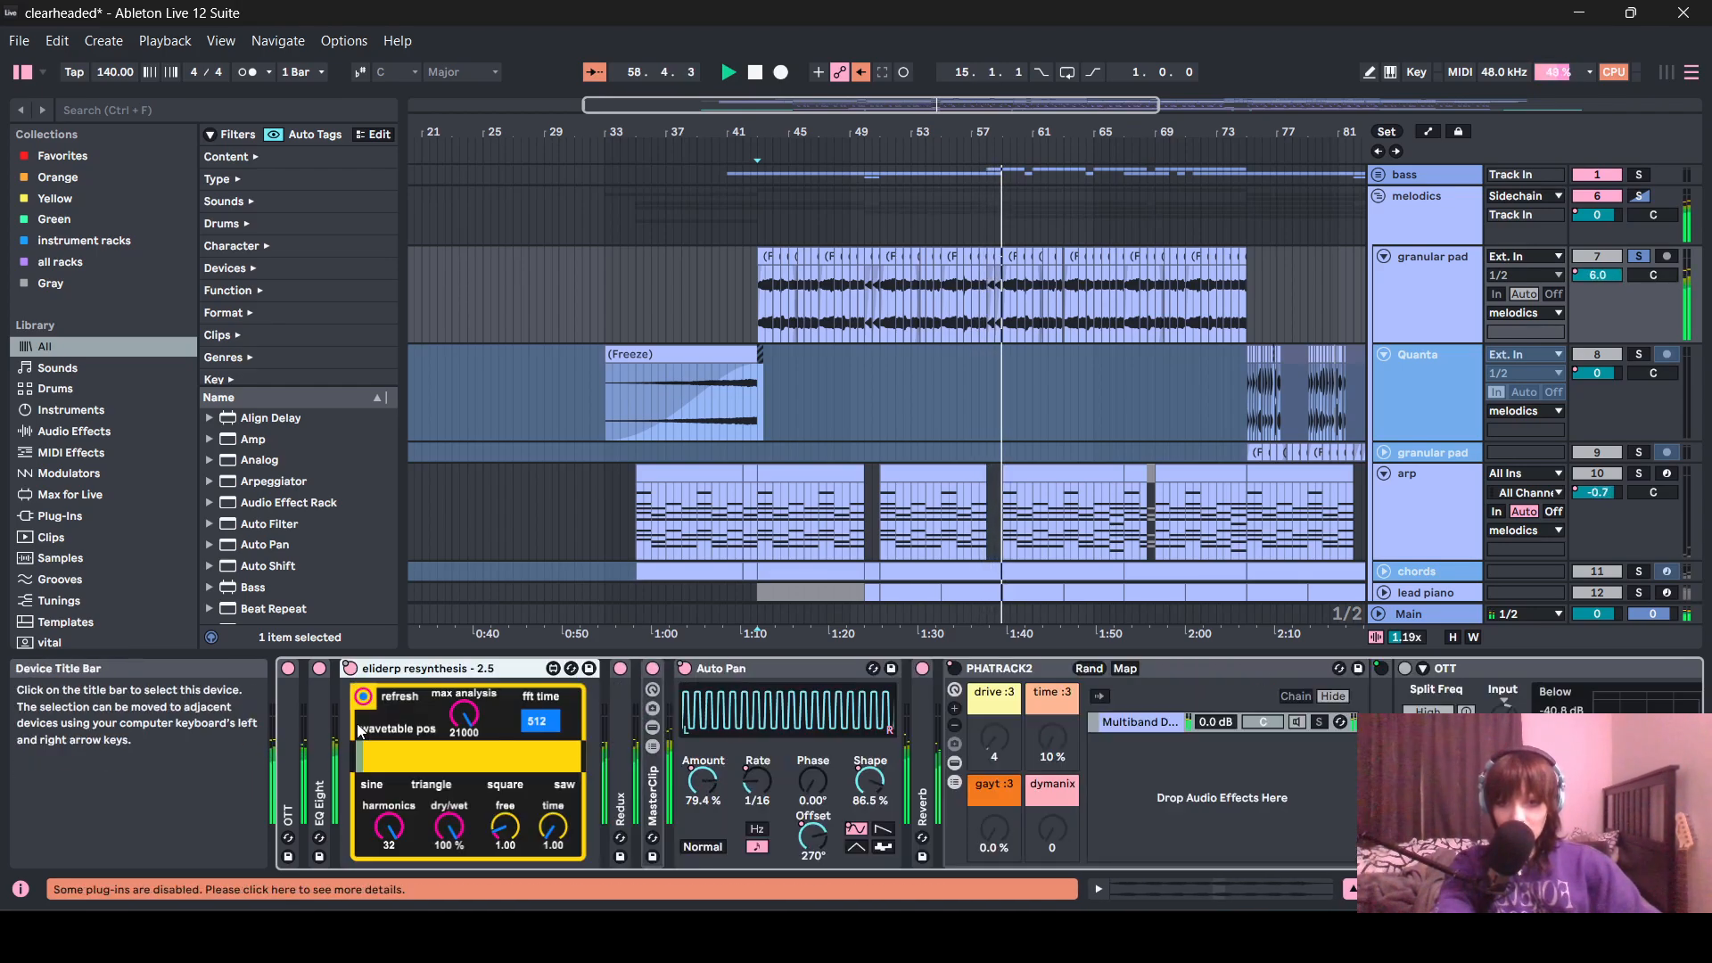
pyautogui.doubleClick(405, 670)
pyautogui.doubleClick(314, 774)
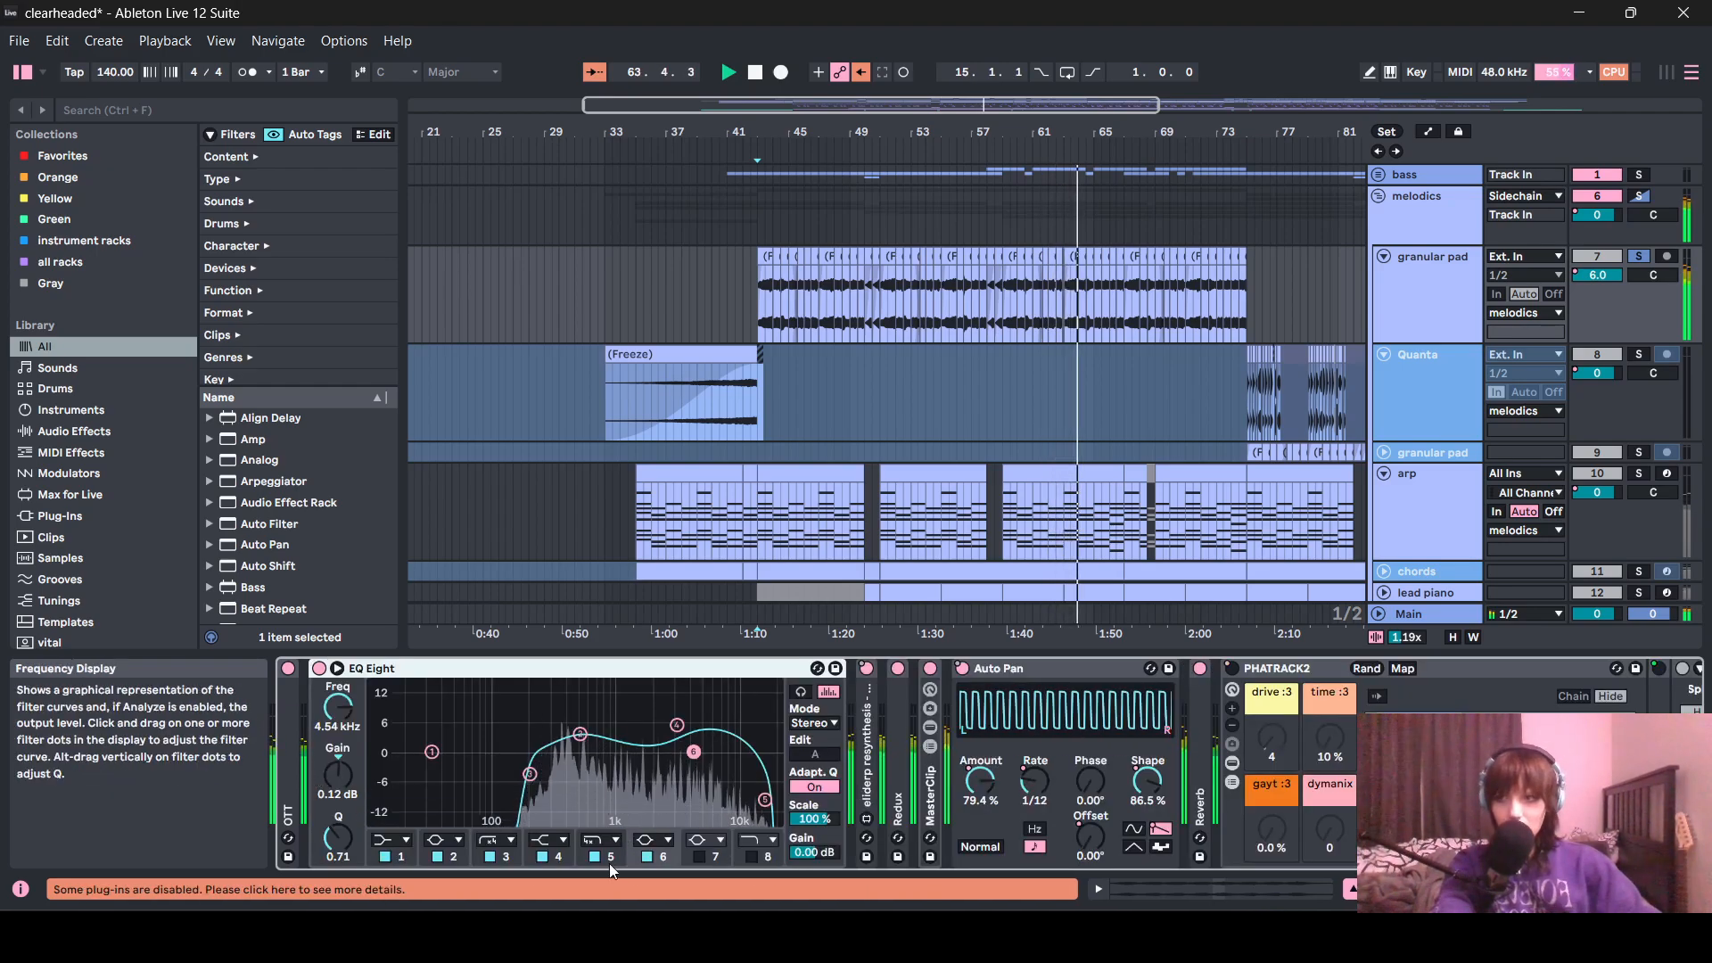
pyautogui.doubleClick(374, 669)
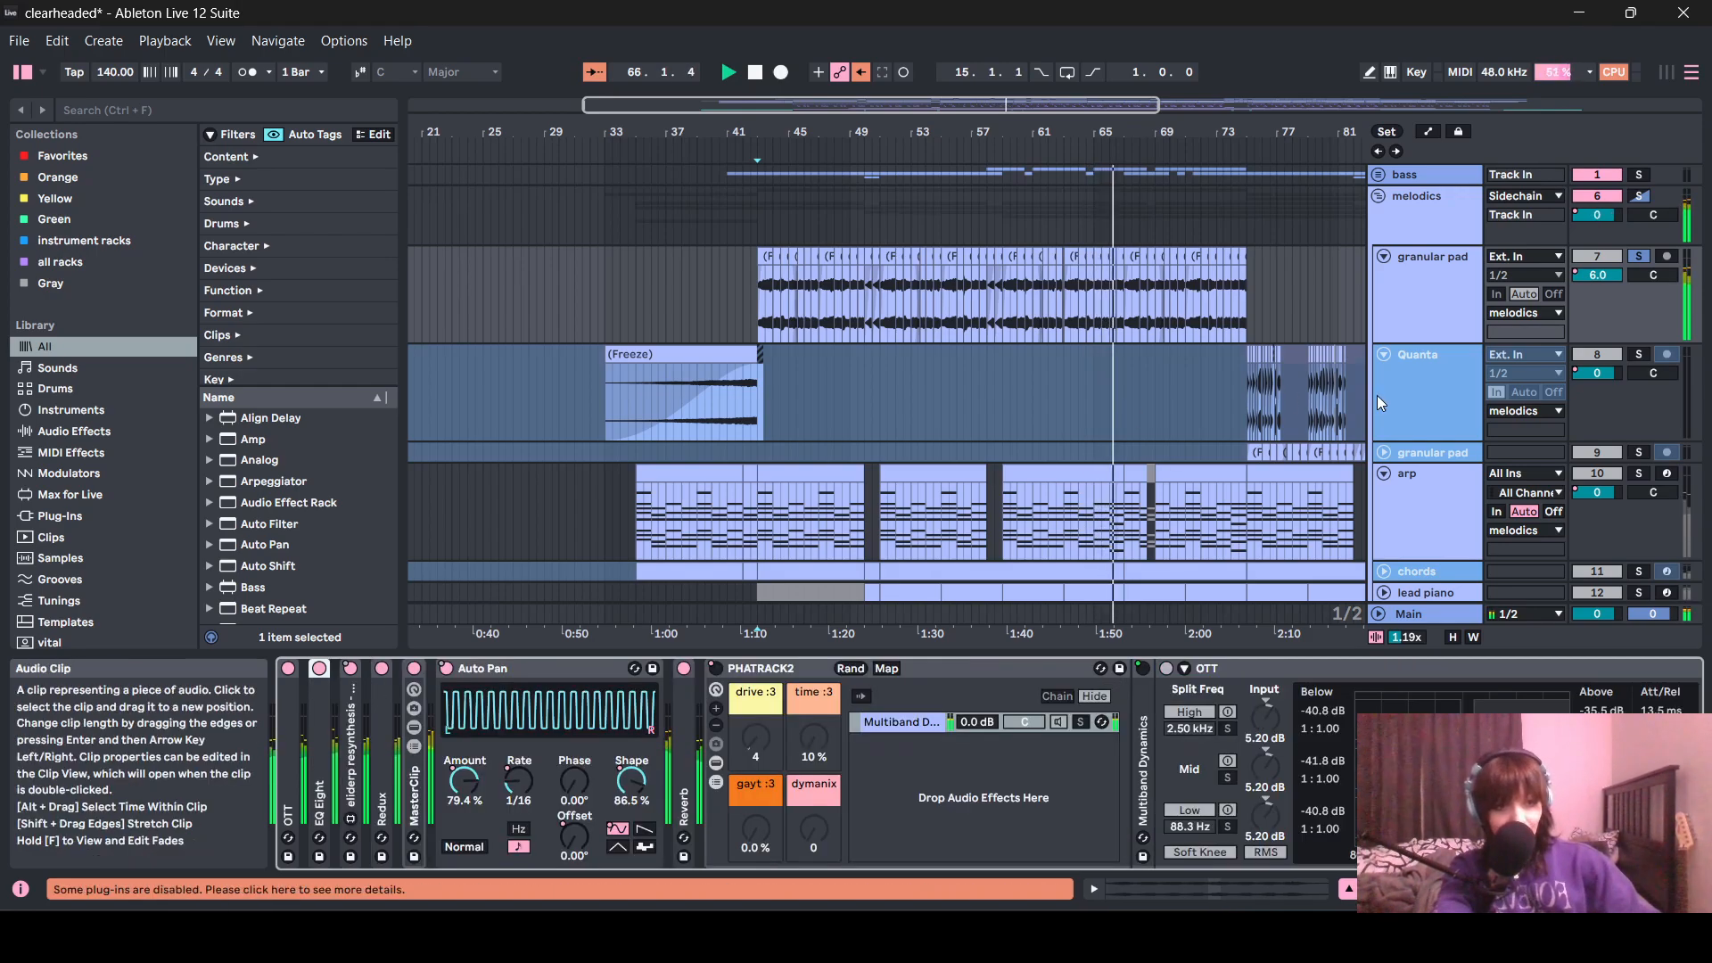
# - Solo the Quanta track in place of the upper granular pad and play its chopped clips from 75.1.1
pyautogui.hscroll(10, 956, 428)
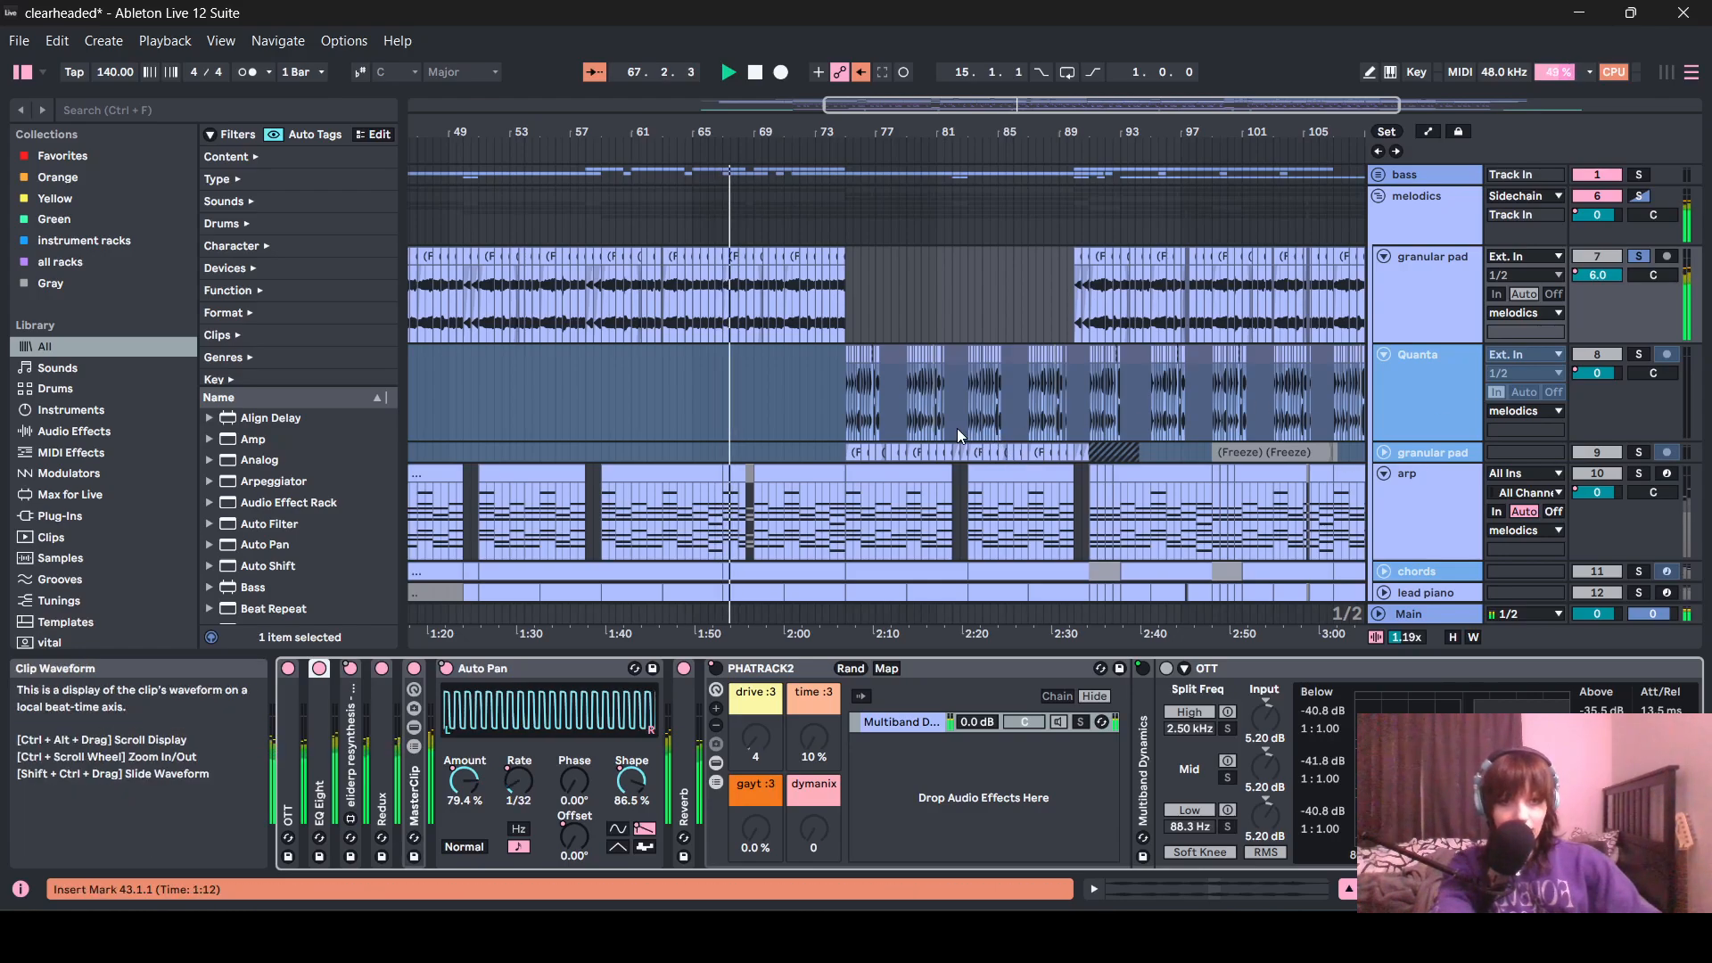
pyautogui.scroll(5, 901, 420)
pyautogui.click(1473, 341)
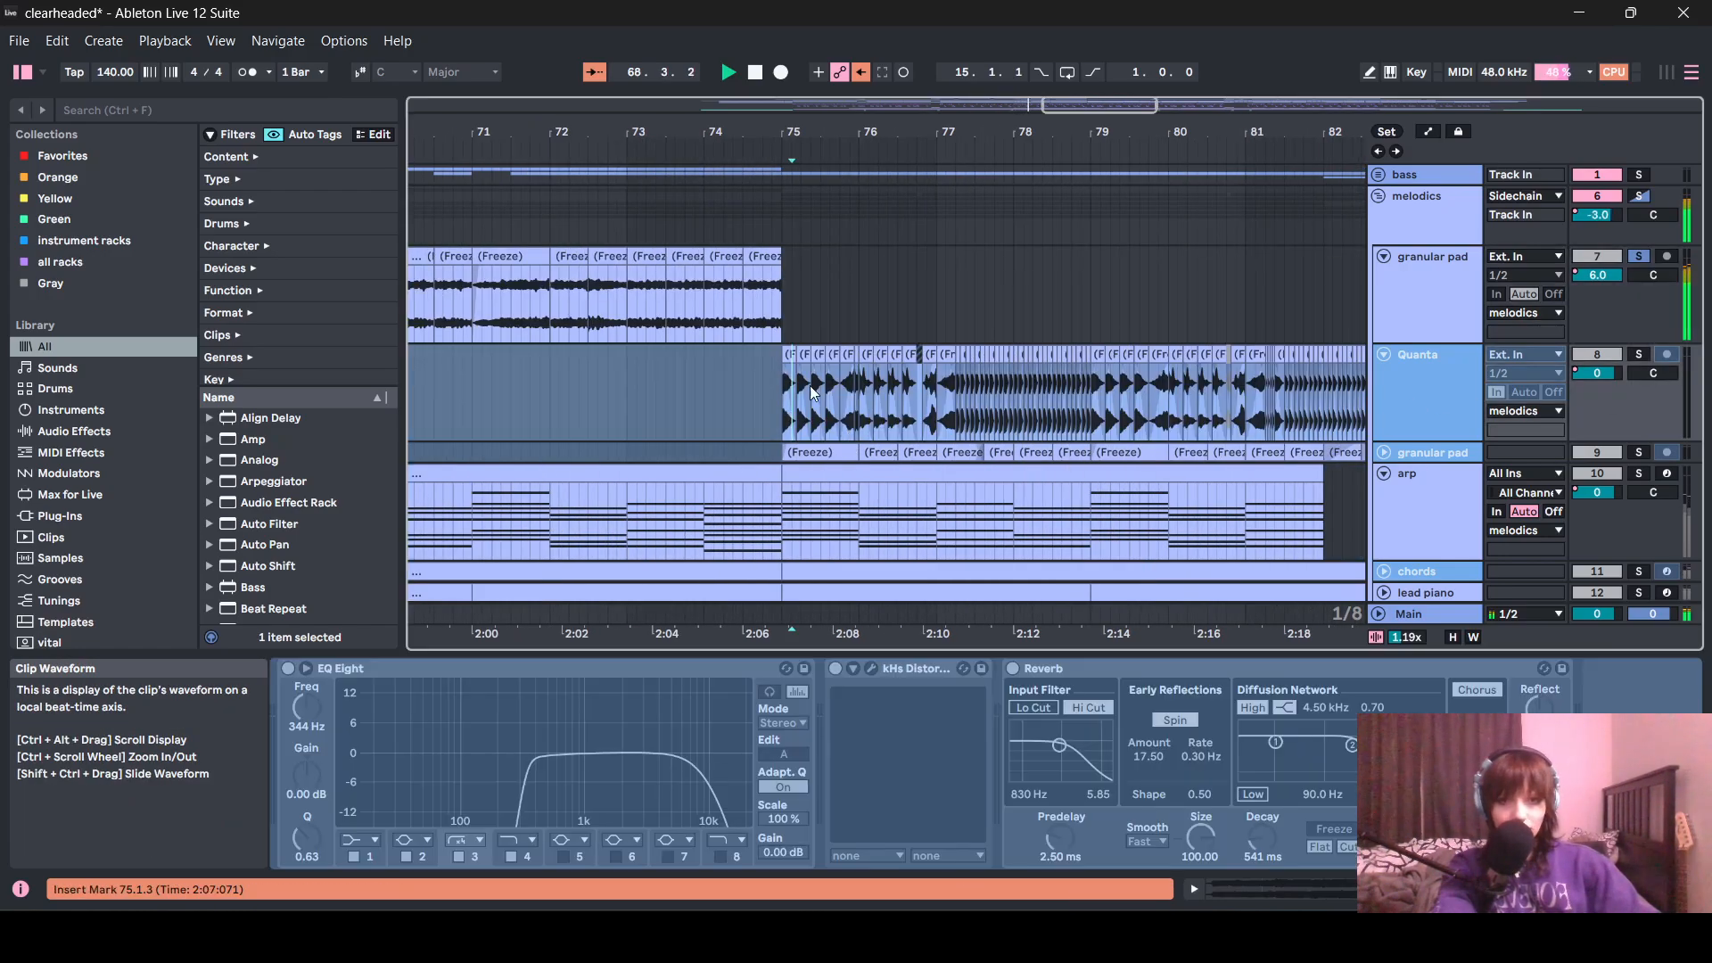
pyautogui.scroll(-10, 788, 400)
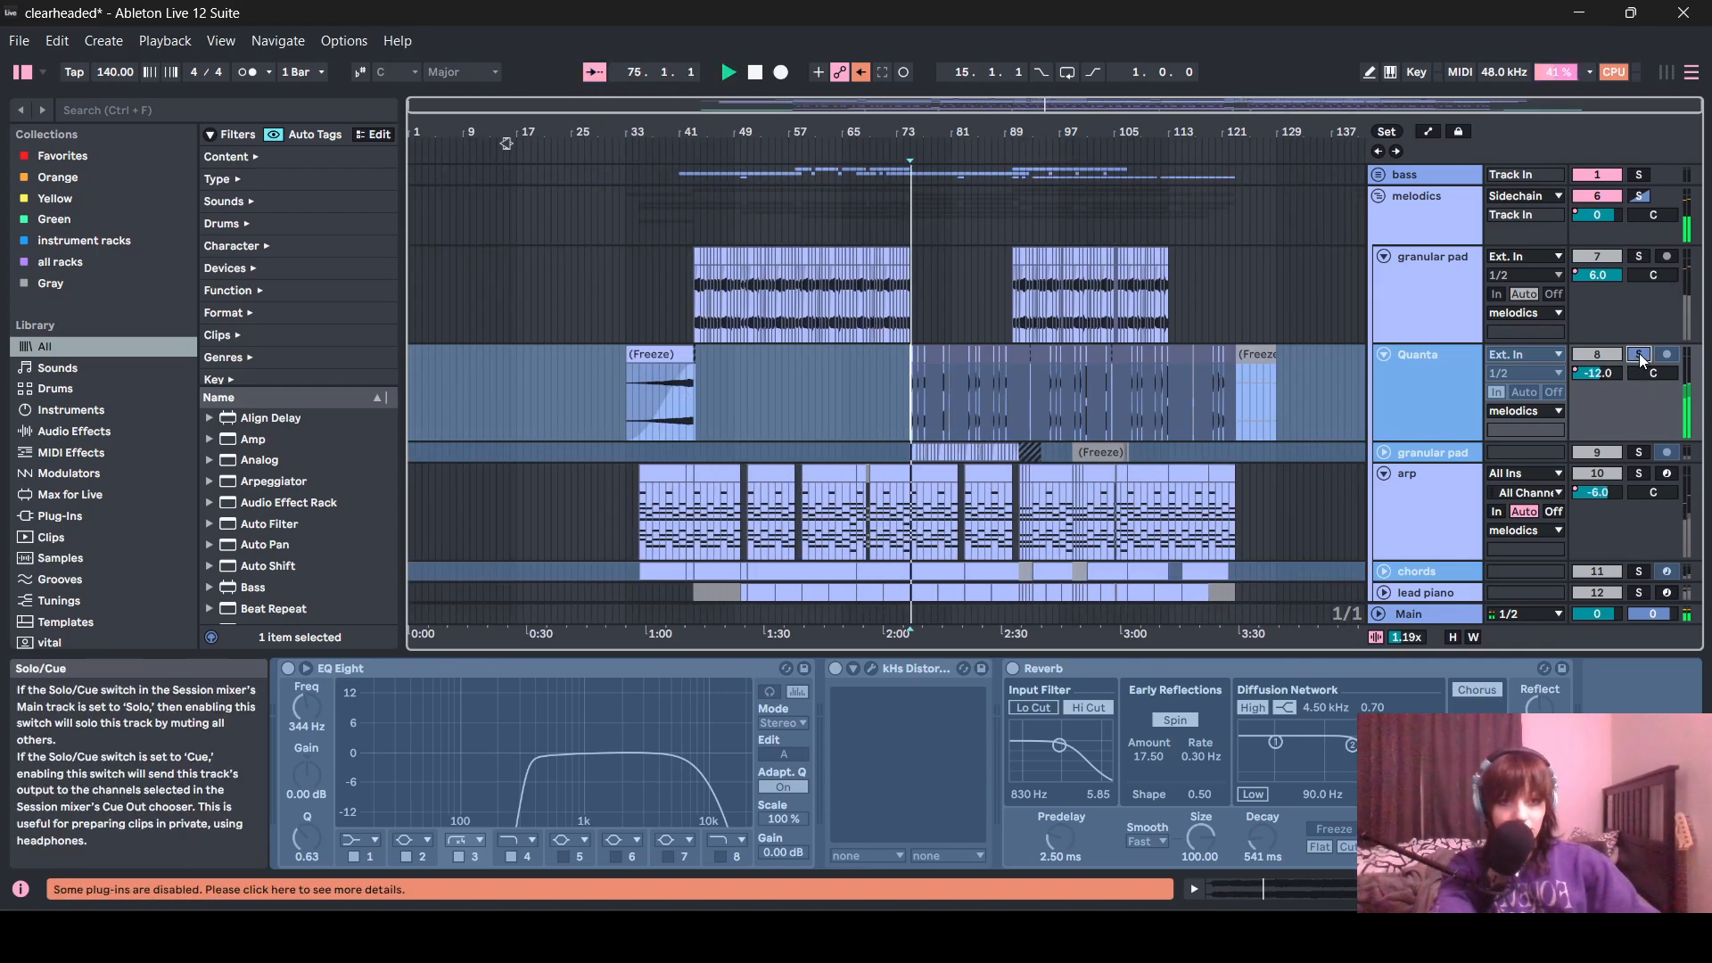
pyautogui.scroll(5, 1097, 424)
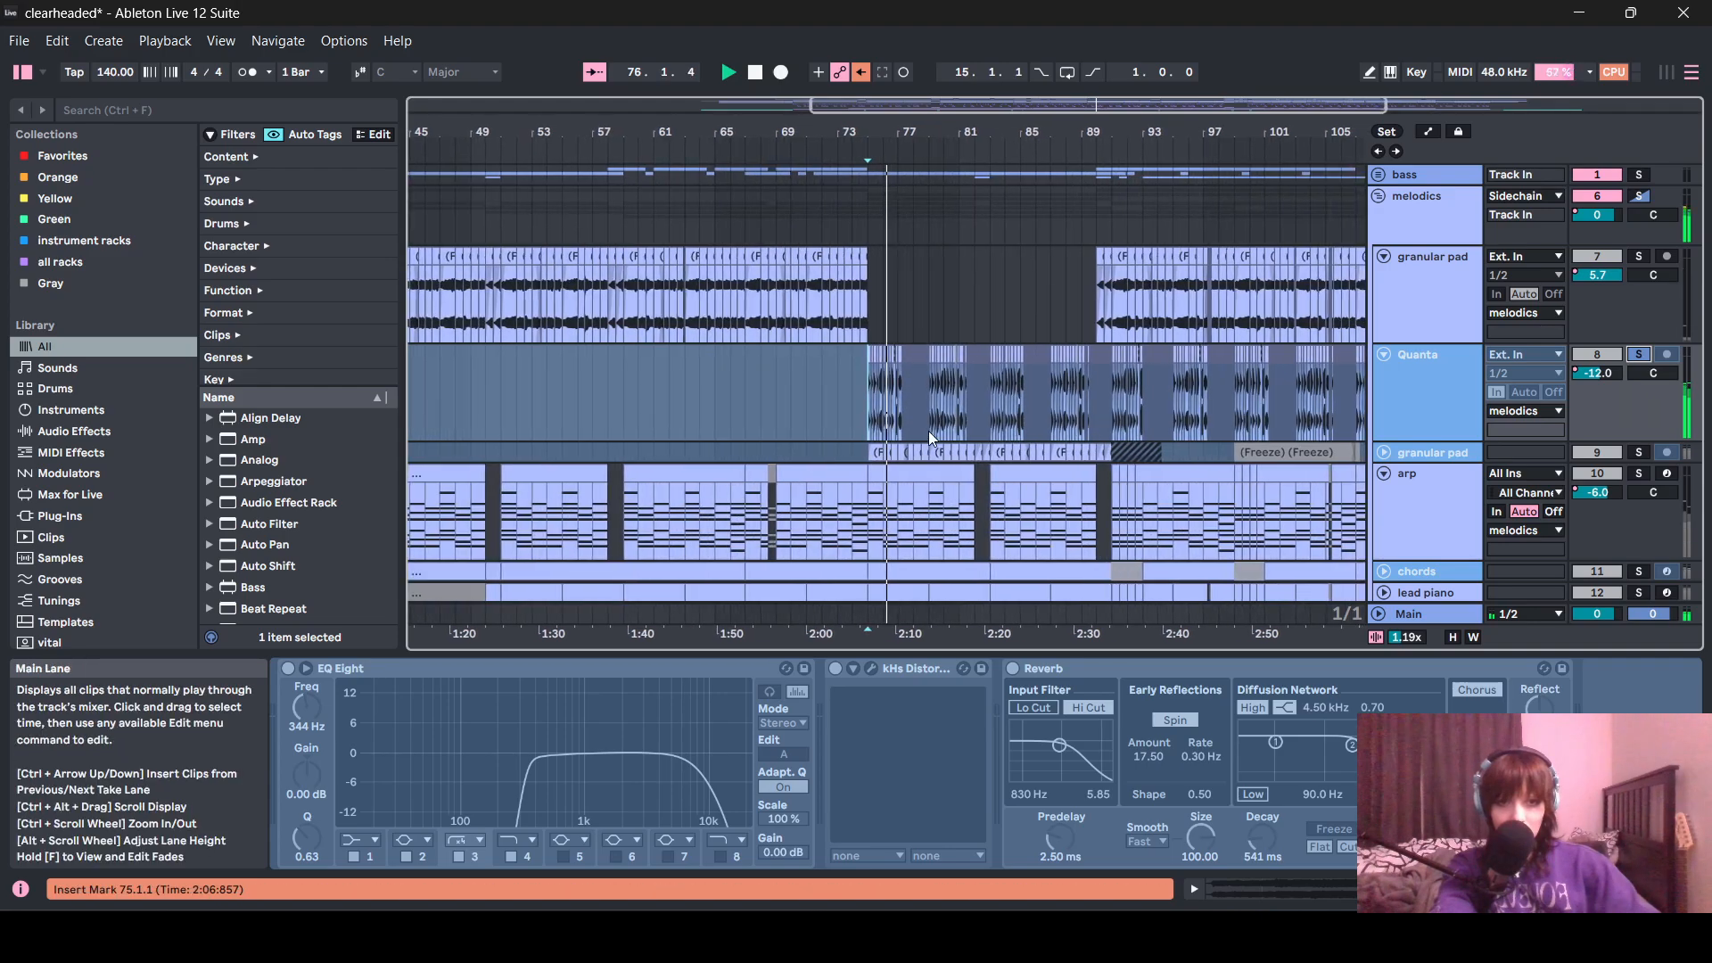
pyautogui.scroll(4, 856, 438)
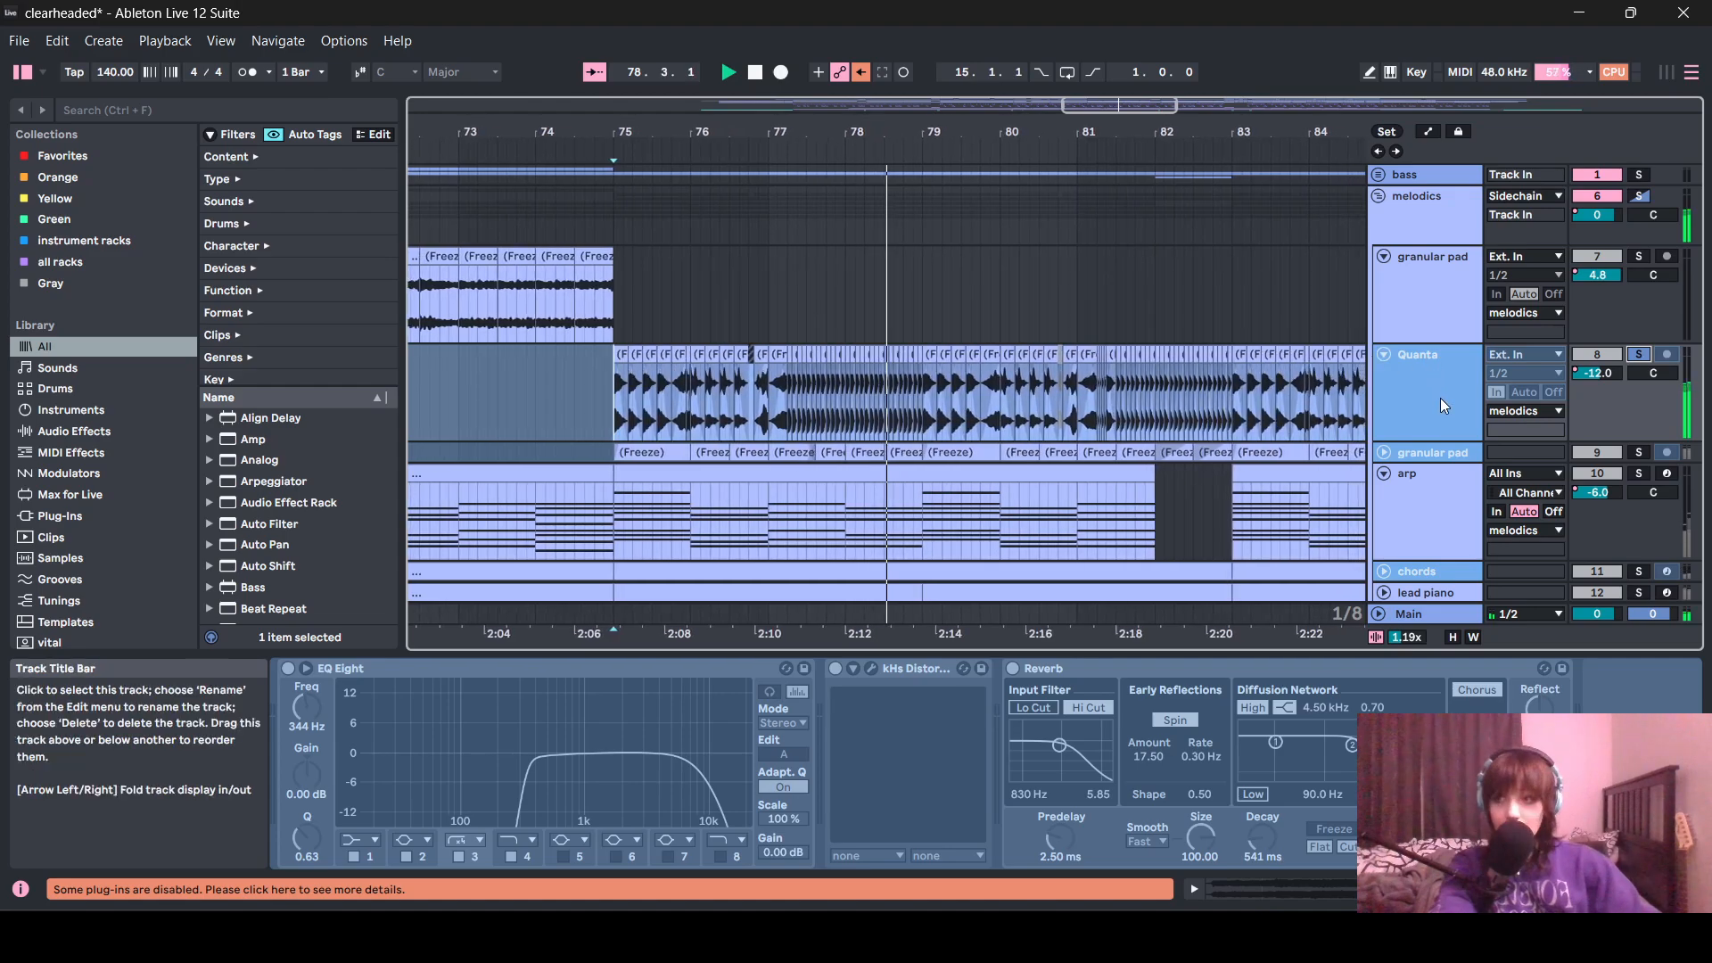
pyautogui.scroll(-3, 848, 399)
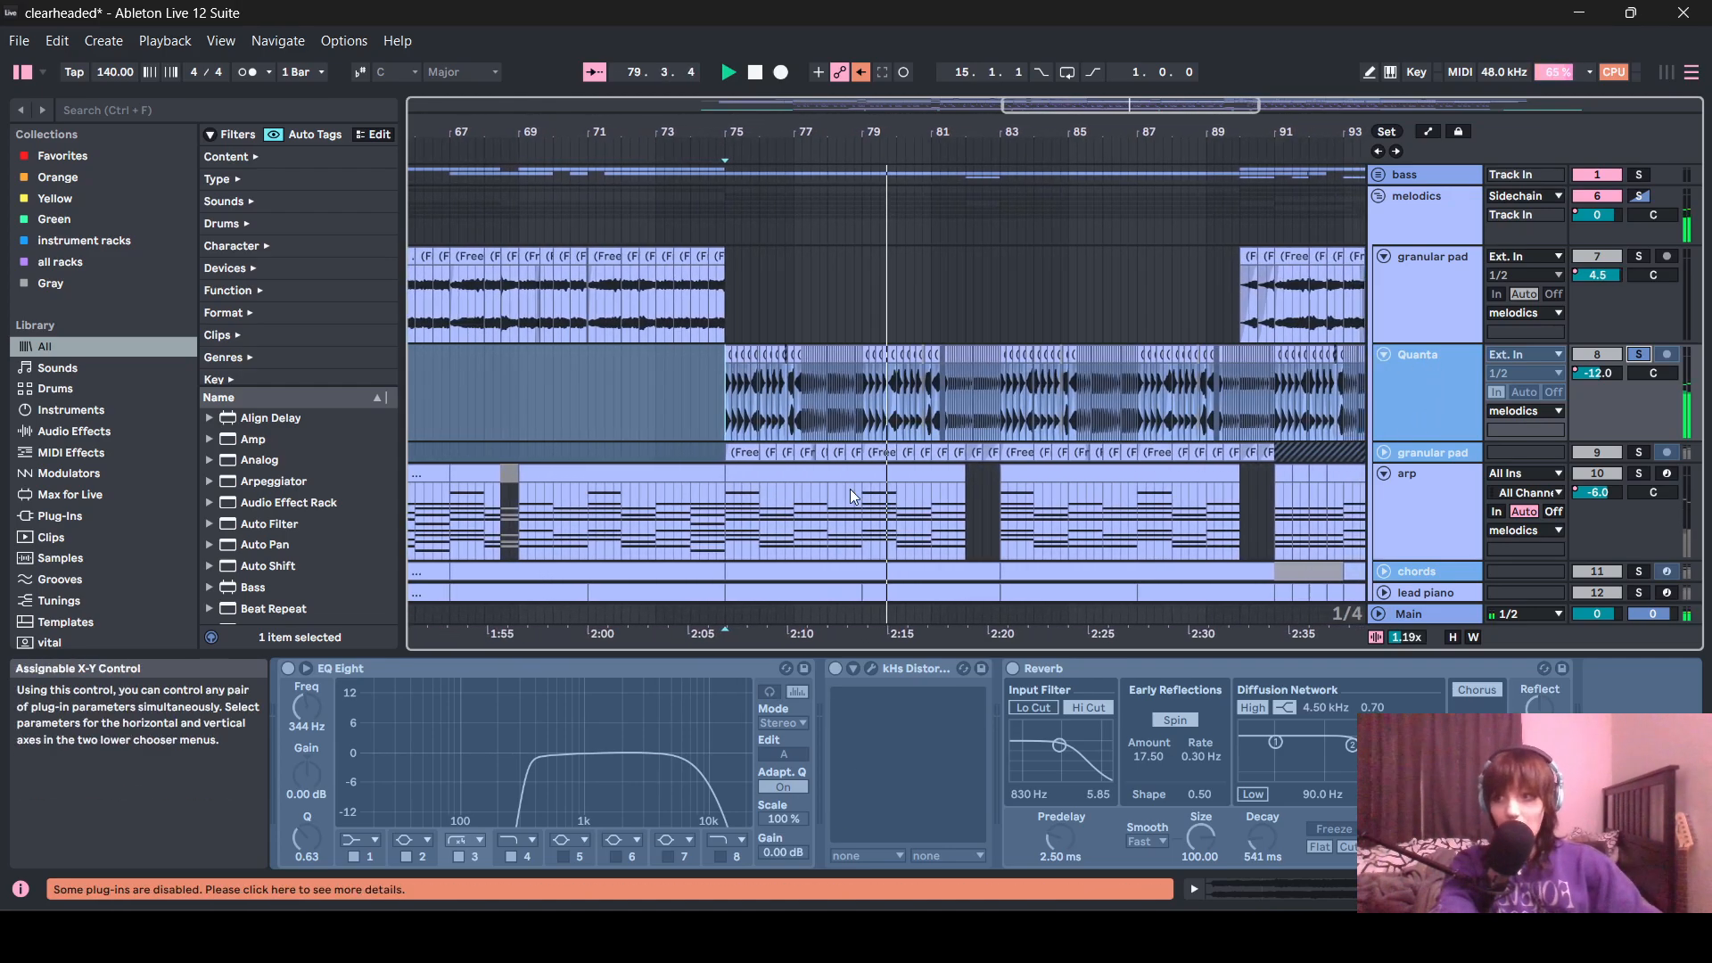
pyautogui.scroll(-3, 795, 435)
pyautogui.scroll(-1, 757, 505)
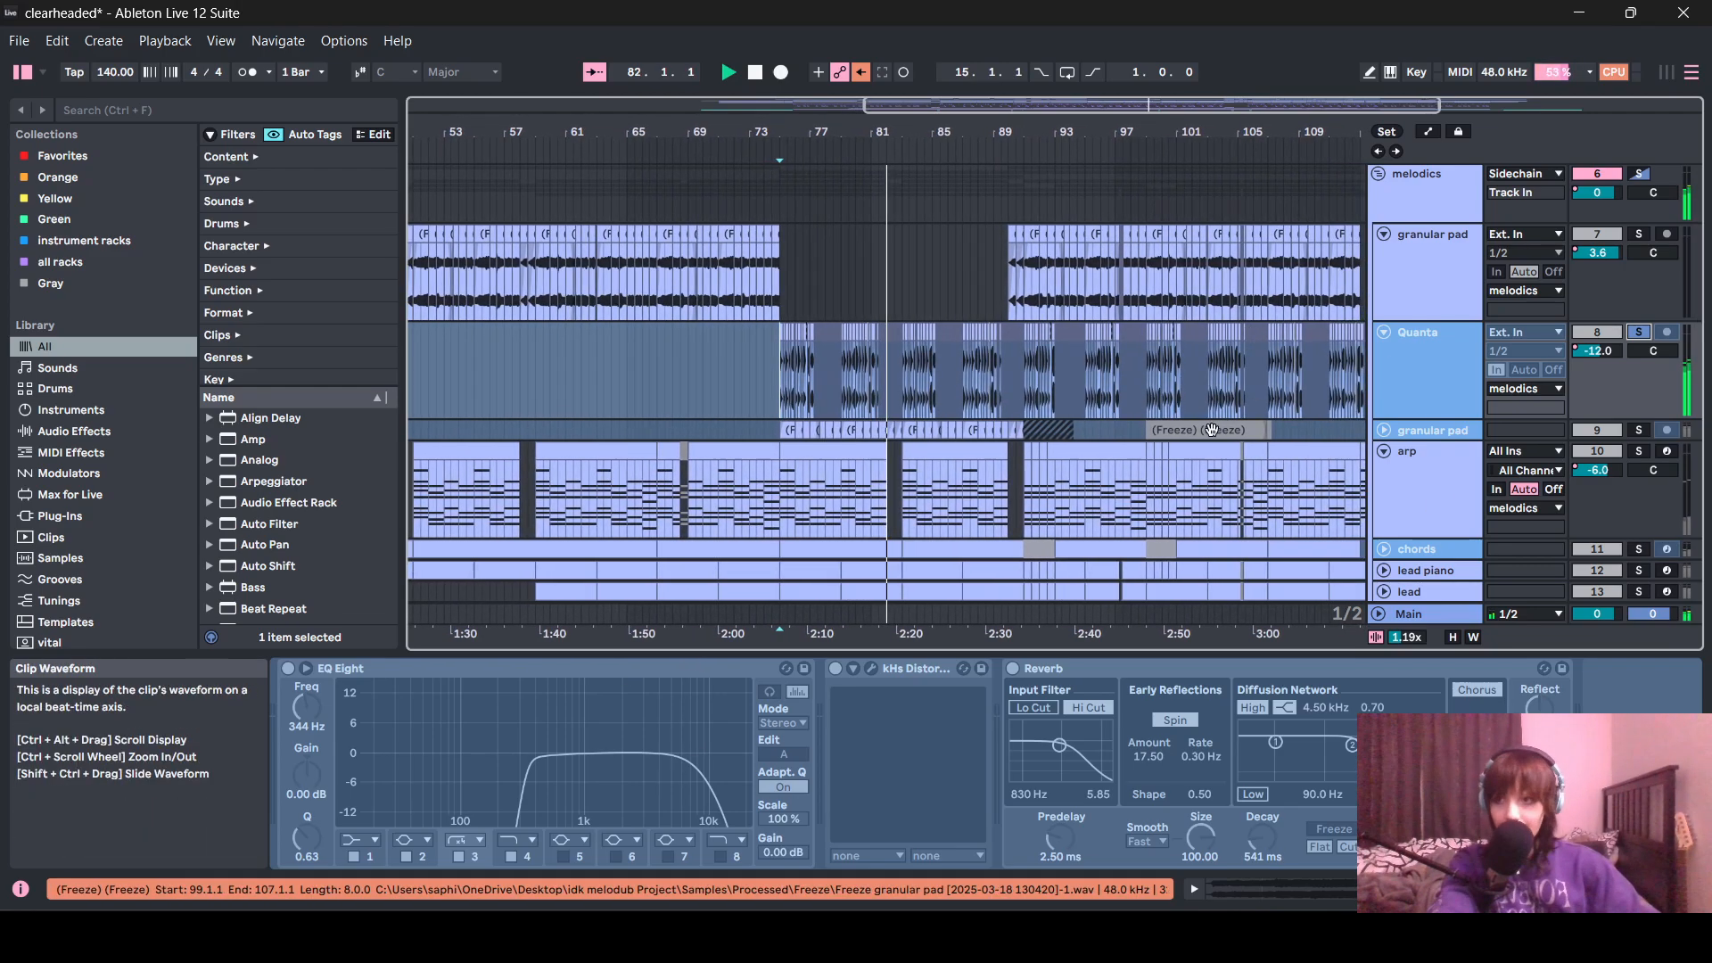
# - Play Quanta from 94.1.1 and unfreeze the track
pyautogui.click(1058, 367)
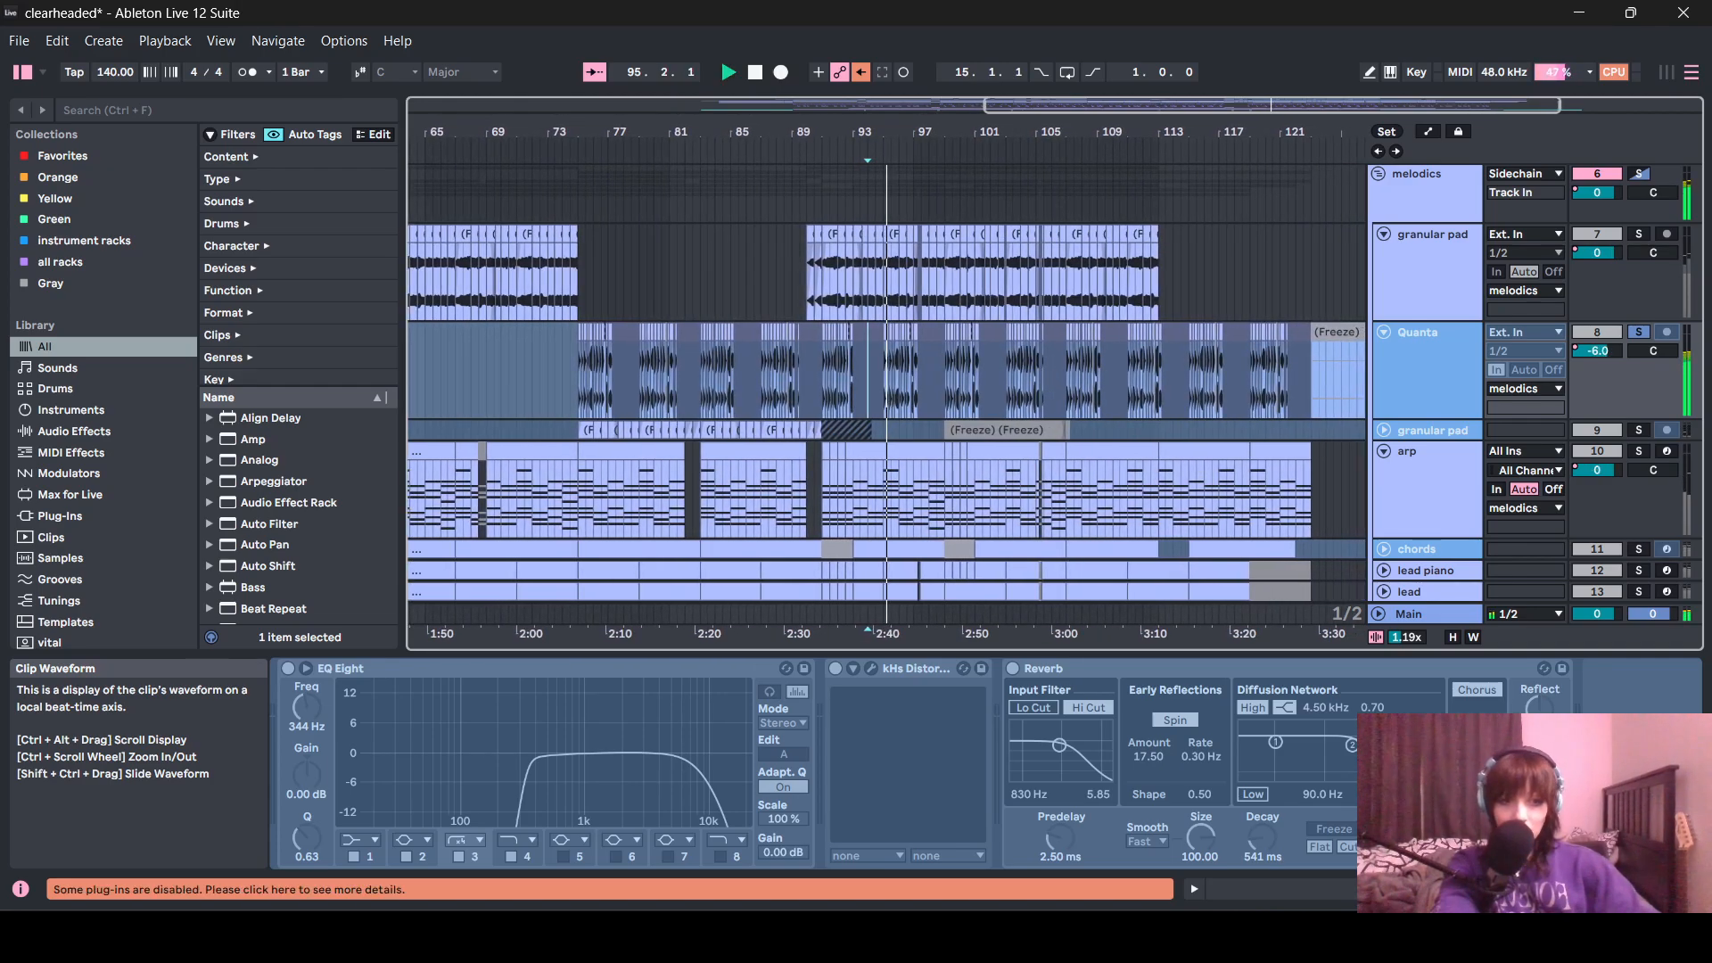
pyautogui.rightClick(1442, 376)
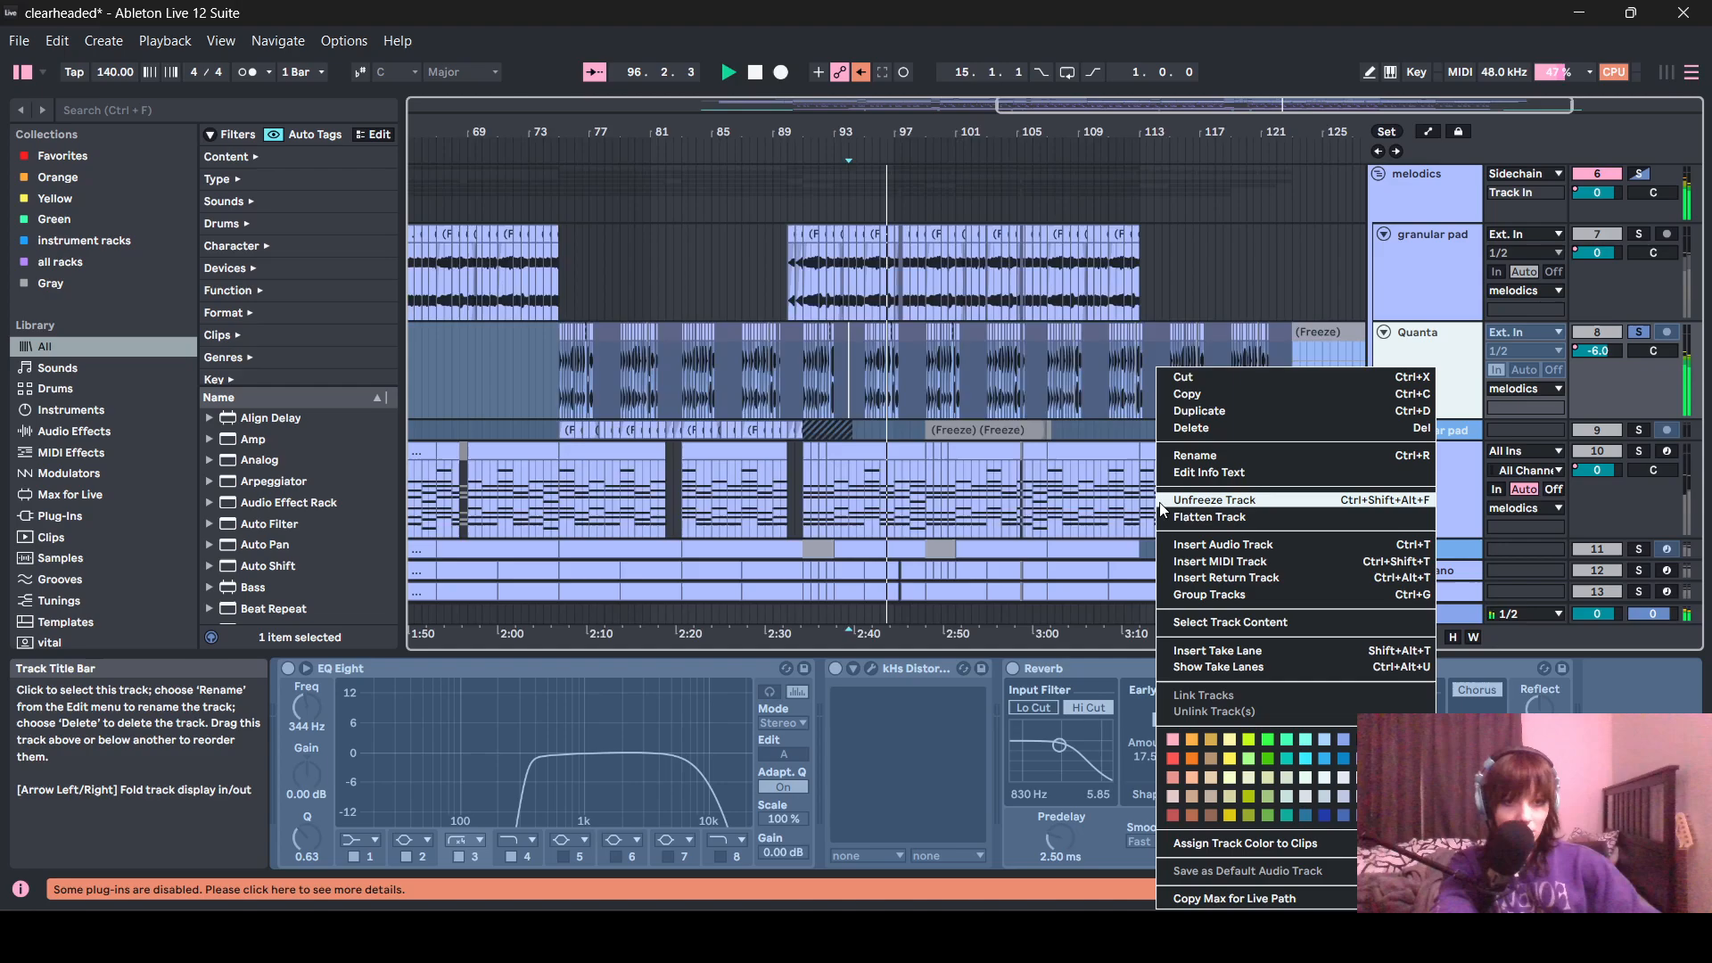
pyautogui.click(1201, 504)
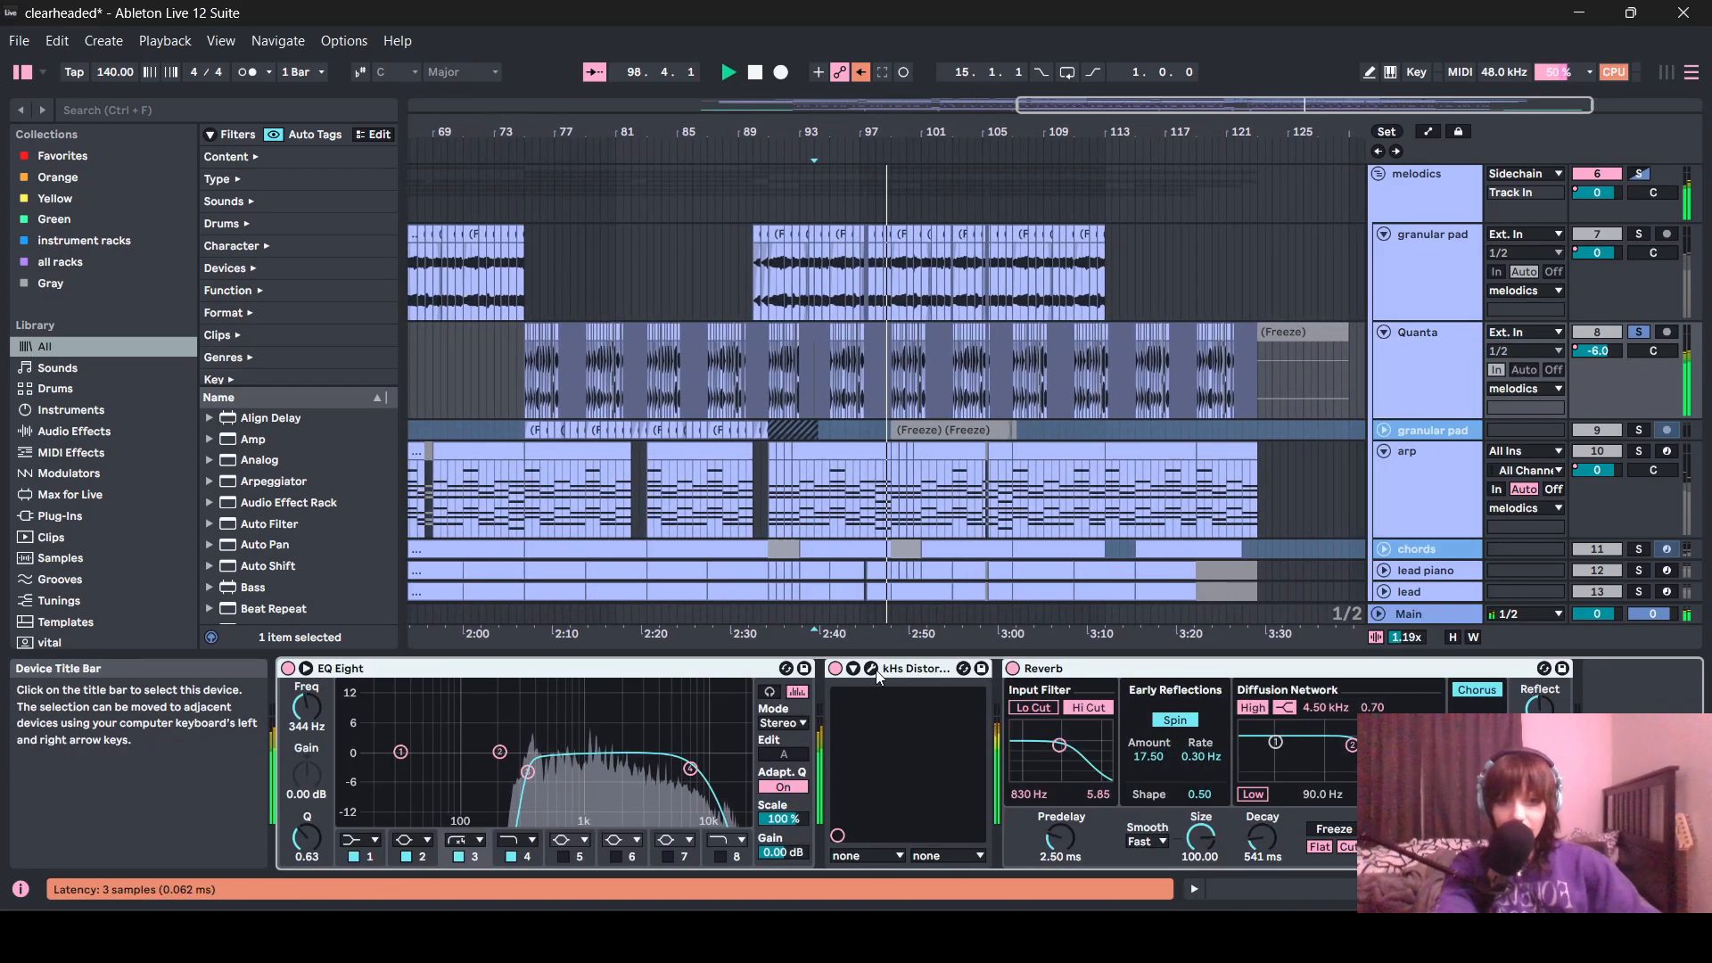
# - Check the kHs Distortion plug-in's settings and compare Quanta's sound with its three effects bypassed and re-enabled
pyautogui.click(963, 668)
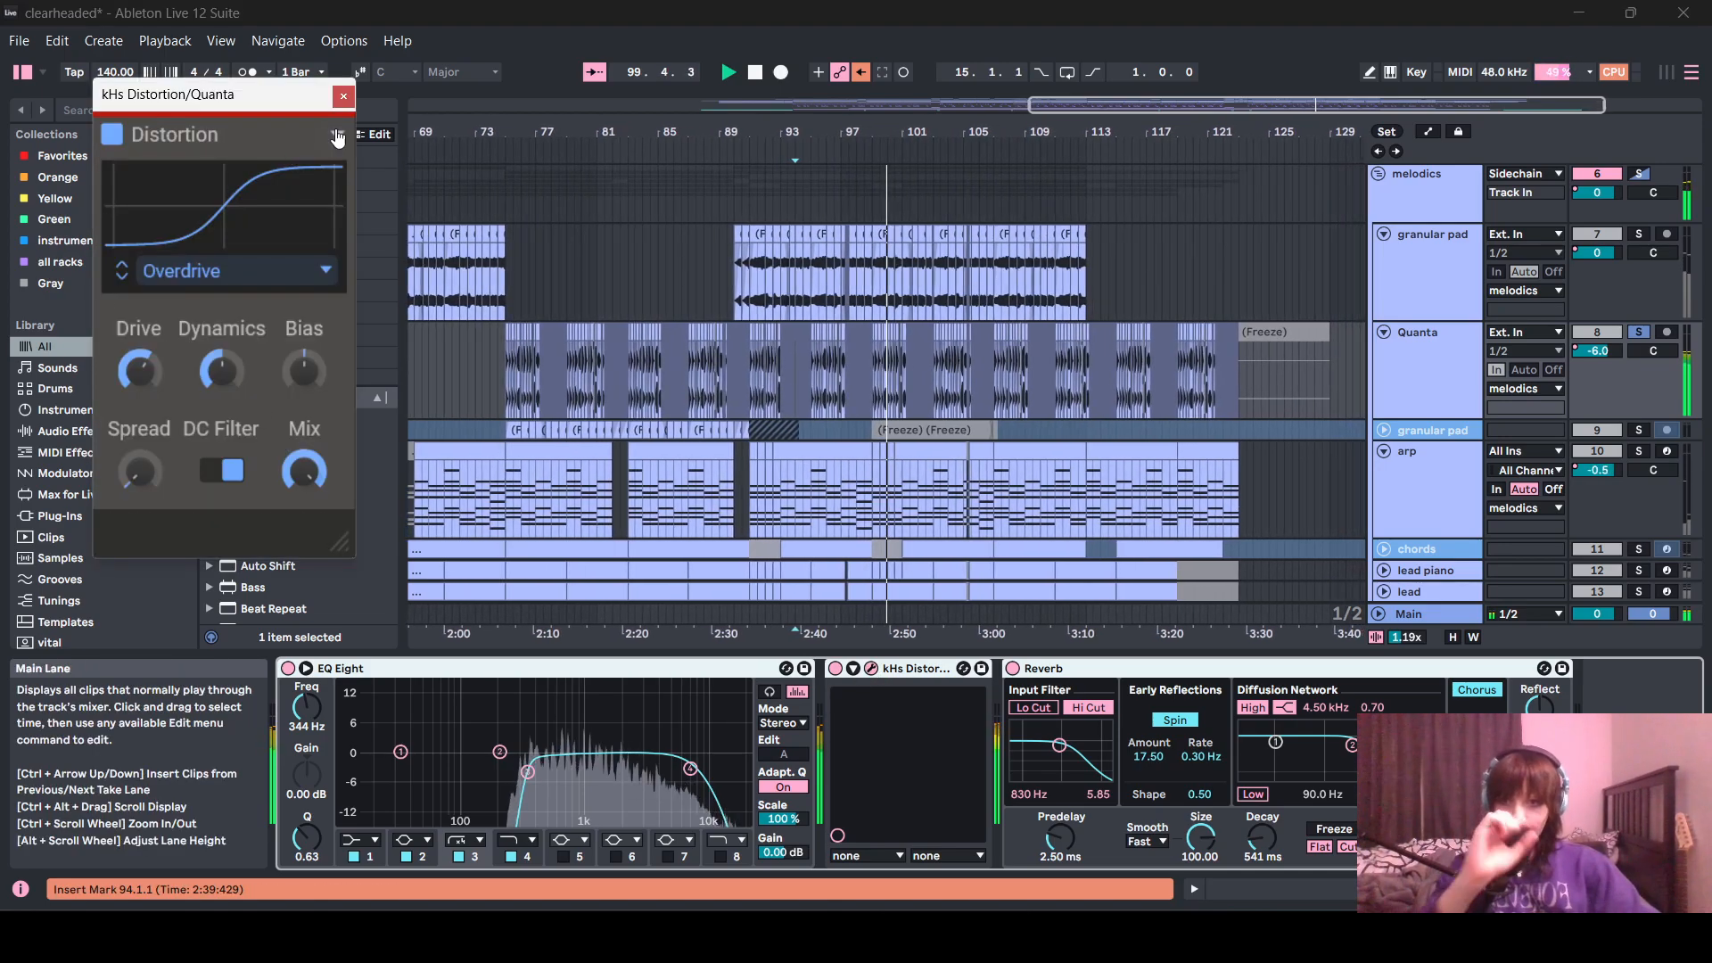
pyautogui.click(344, 96)
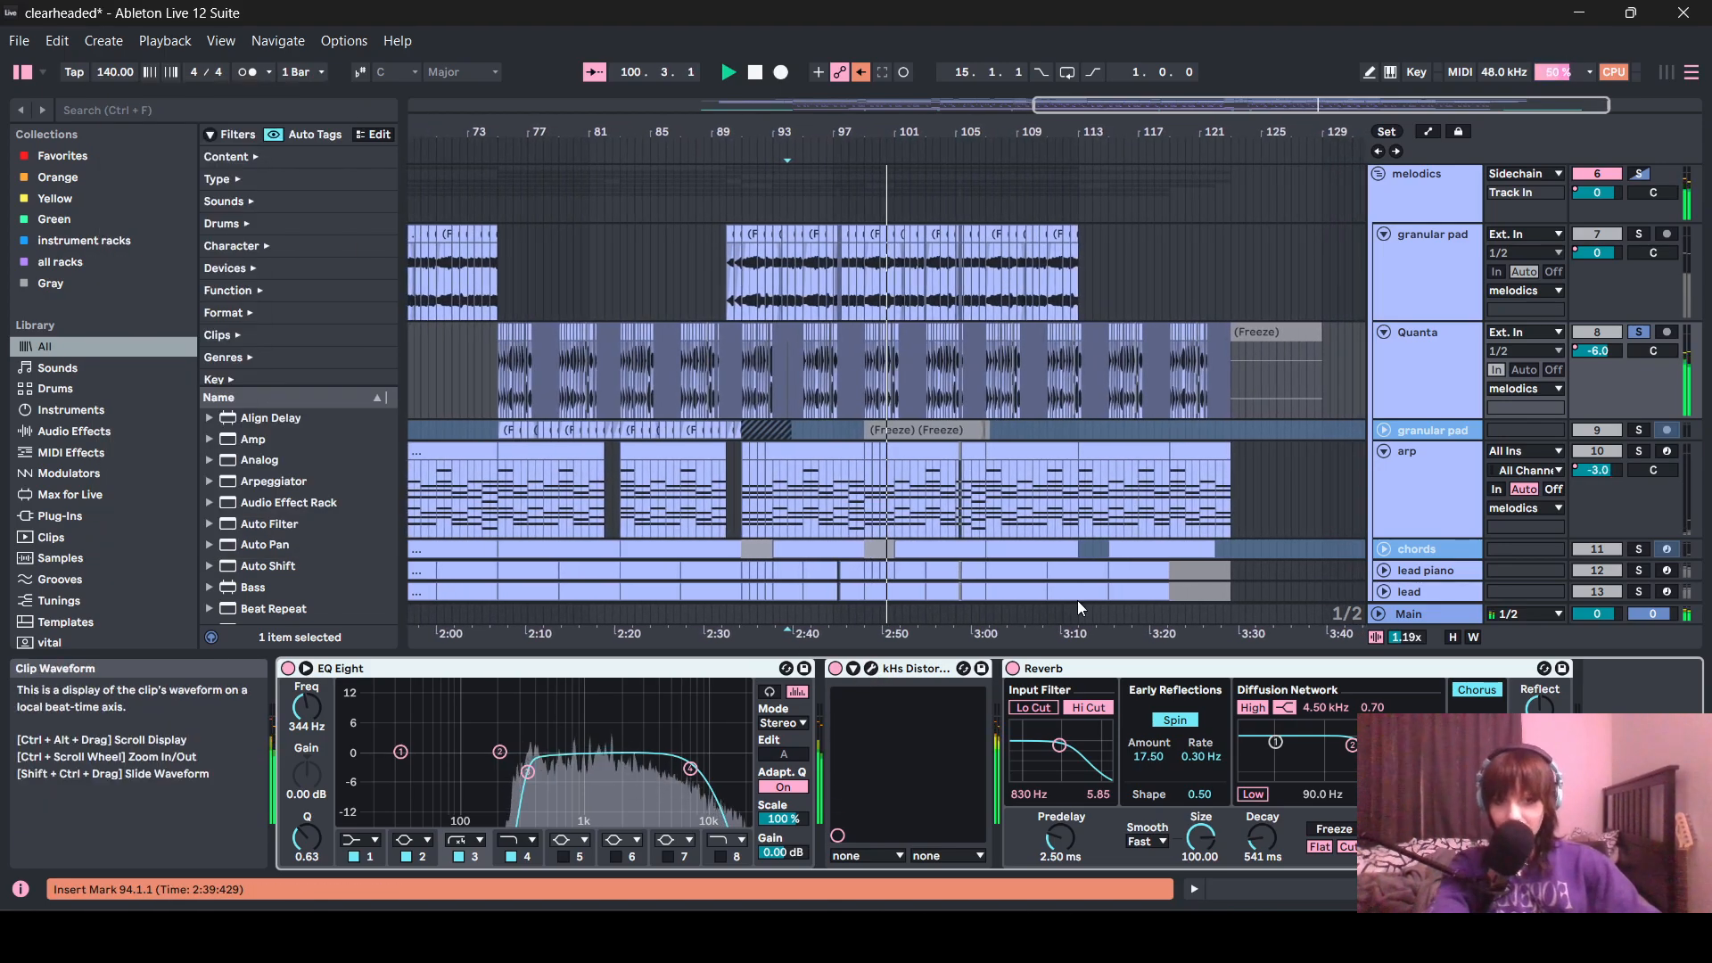
pyautogui.click(1013, 670)
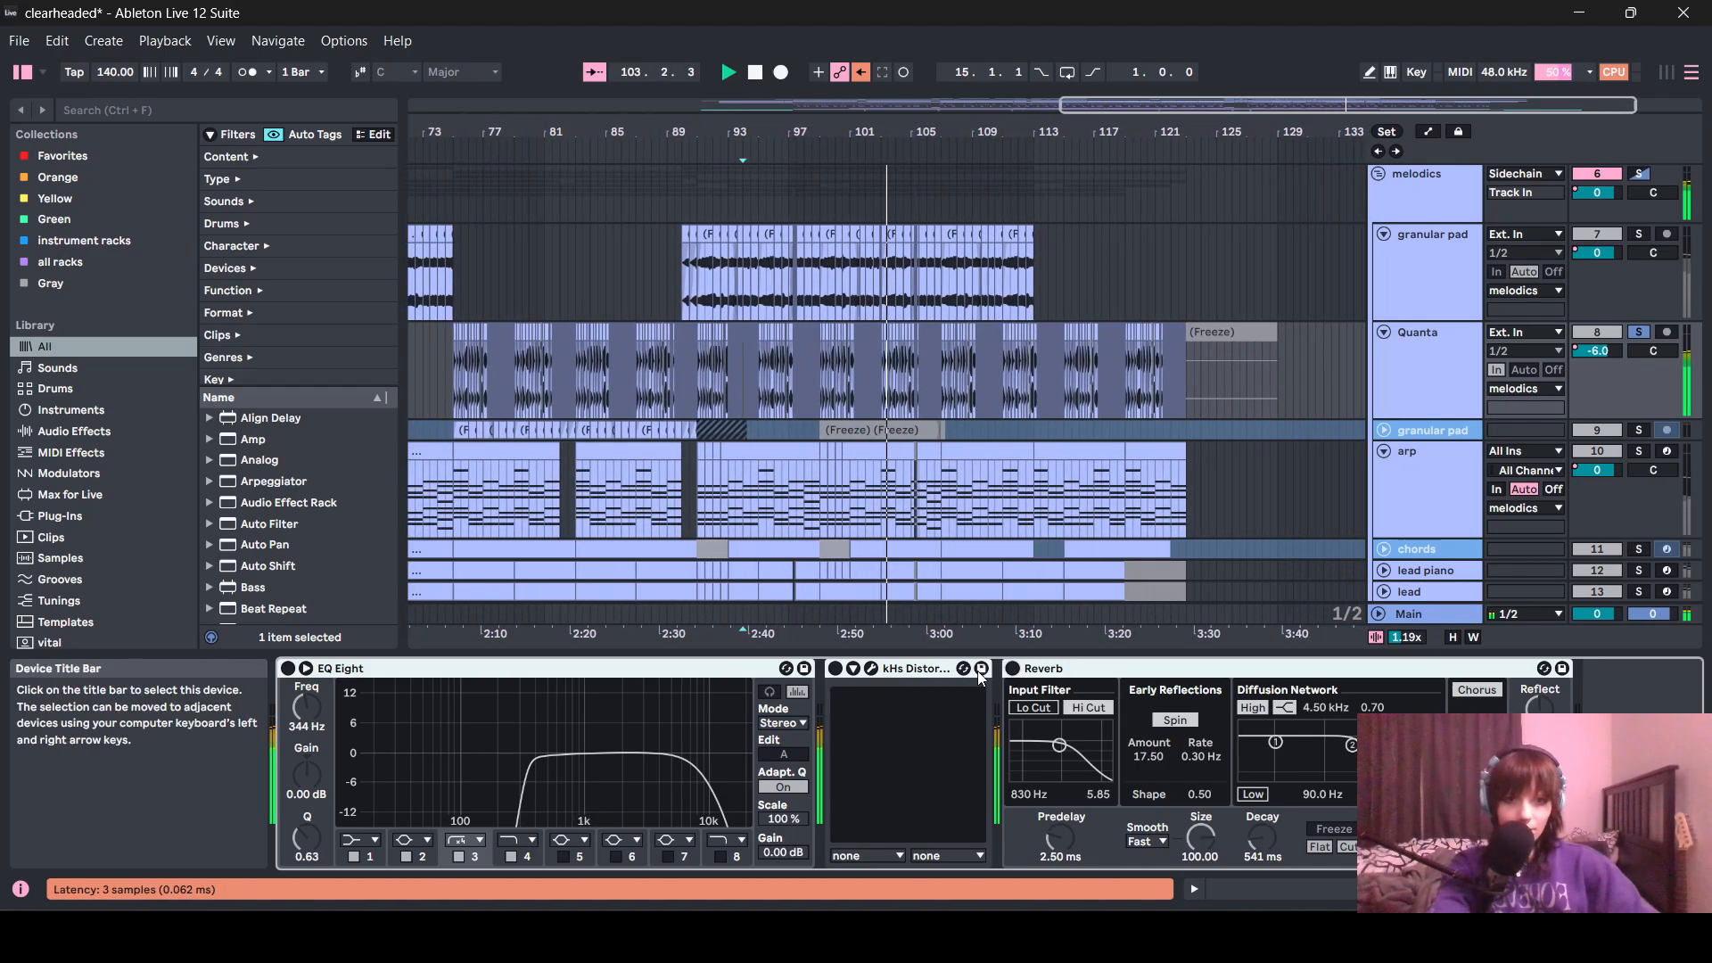
pyautogui.click(835, 668)
# - Stop playback, select the lower granular pad track around 81.3.1 and unfold it to show its clips
pyautogui.scroll(-2, 662, 421)
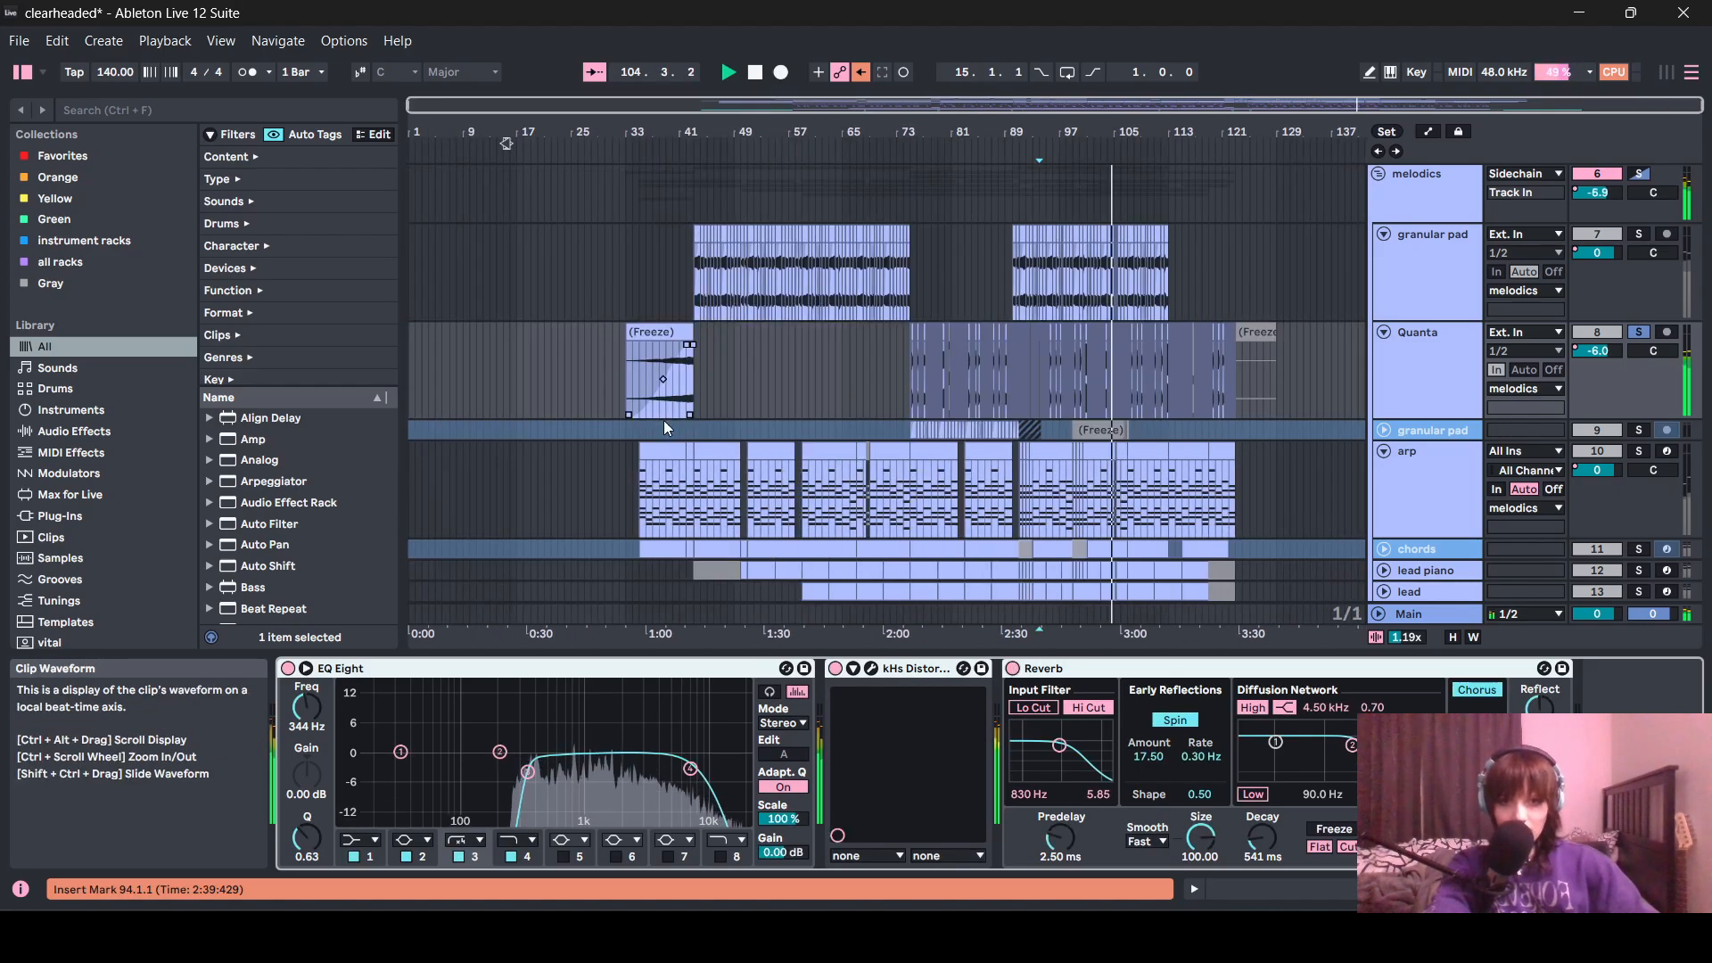
pyautogui.scroll(2, 663, 421)
pyautogui.click(527, 430)
pyautogui.press('space')
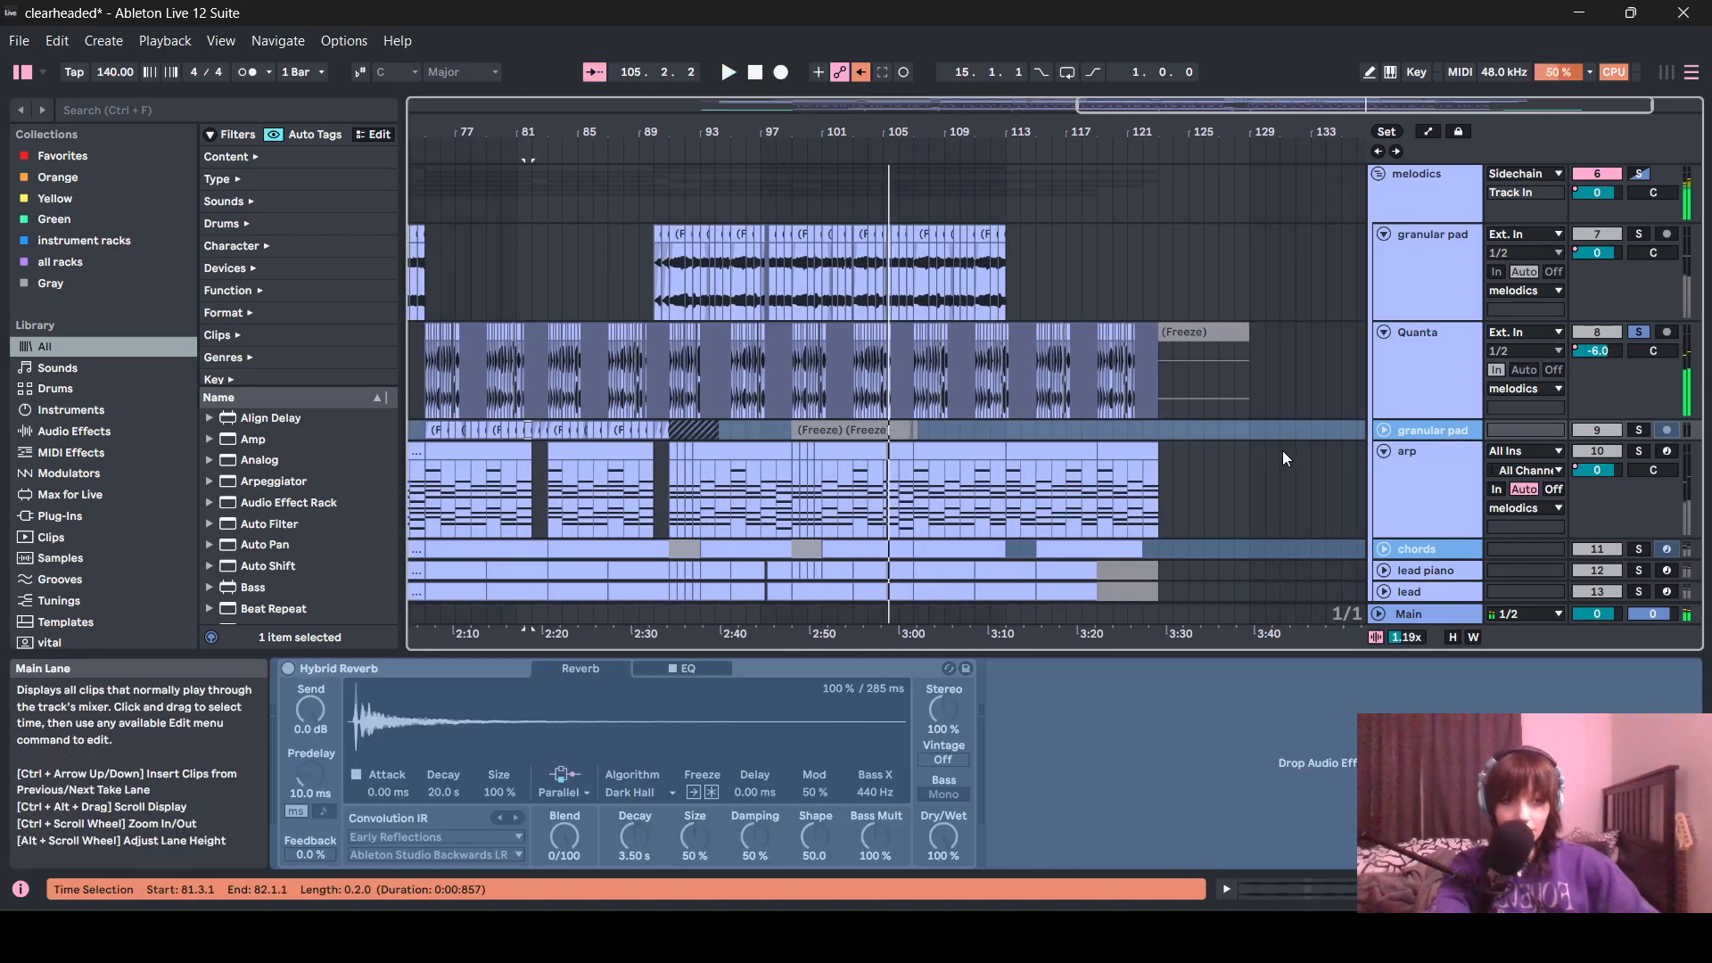
pyautogui.click(1385, 432)
pyautogui.hscroll(-3, 517, 508)
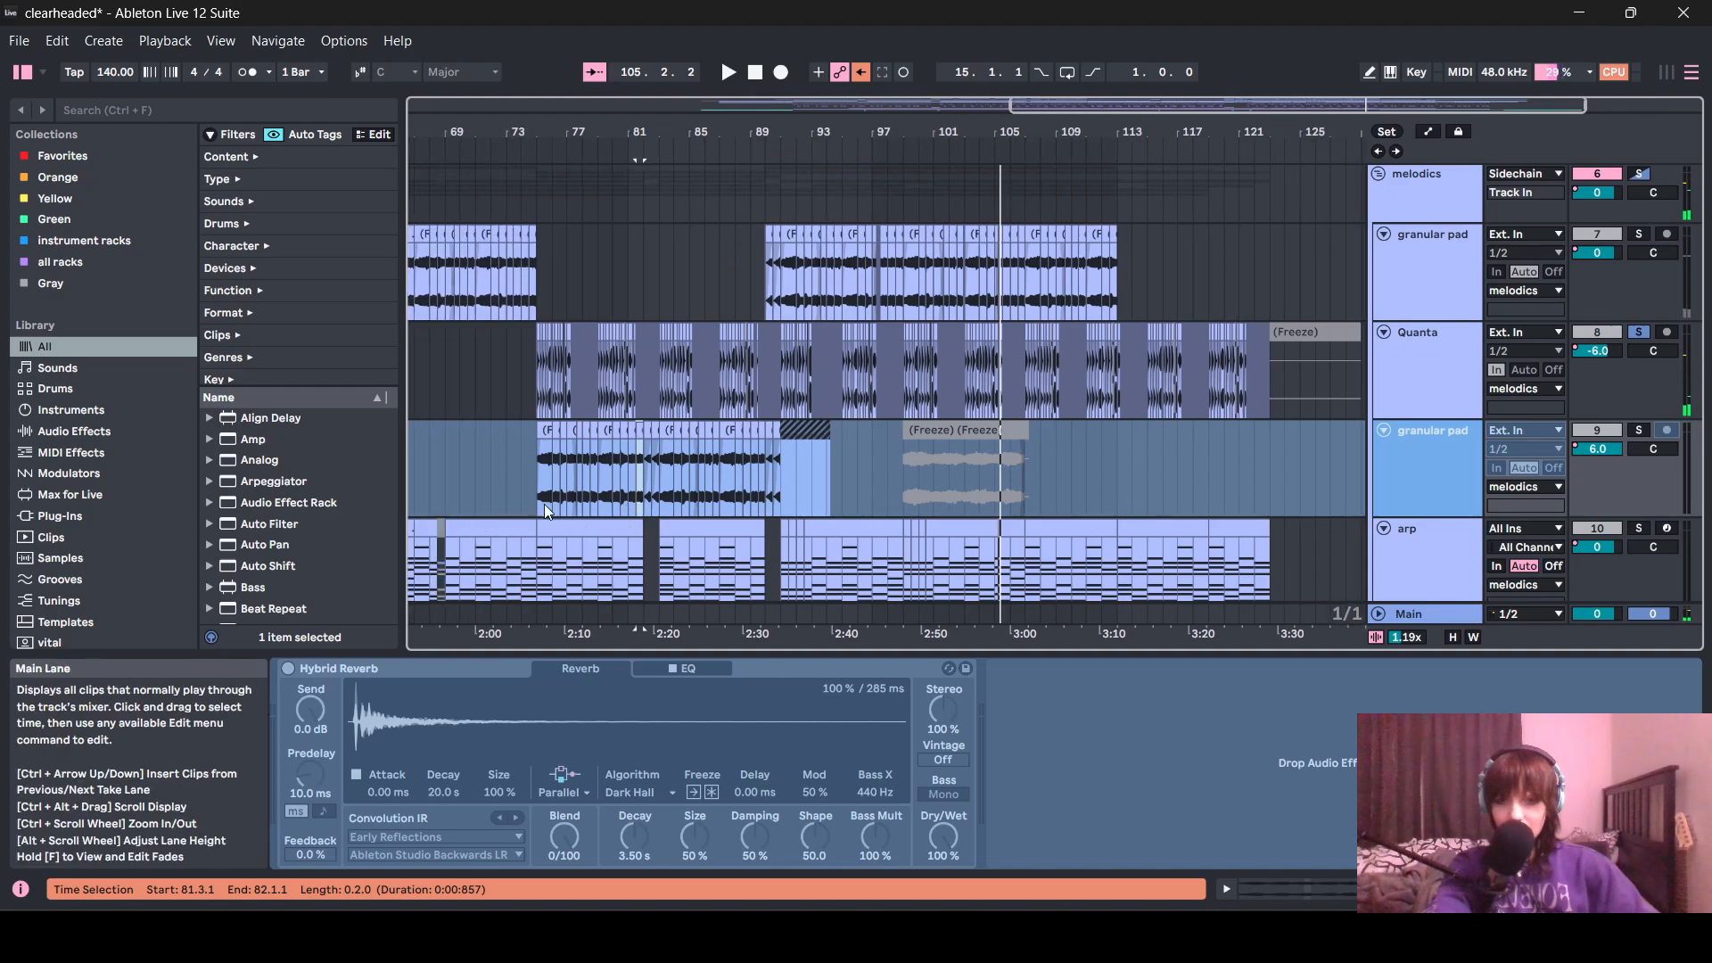
# - Play the lower granular pad solo from 75.1.1, and switch the solo to the upper granular pad from 91.1.1
pyautogui.click(1641, 432)
pyautogui.press('space')
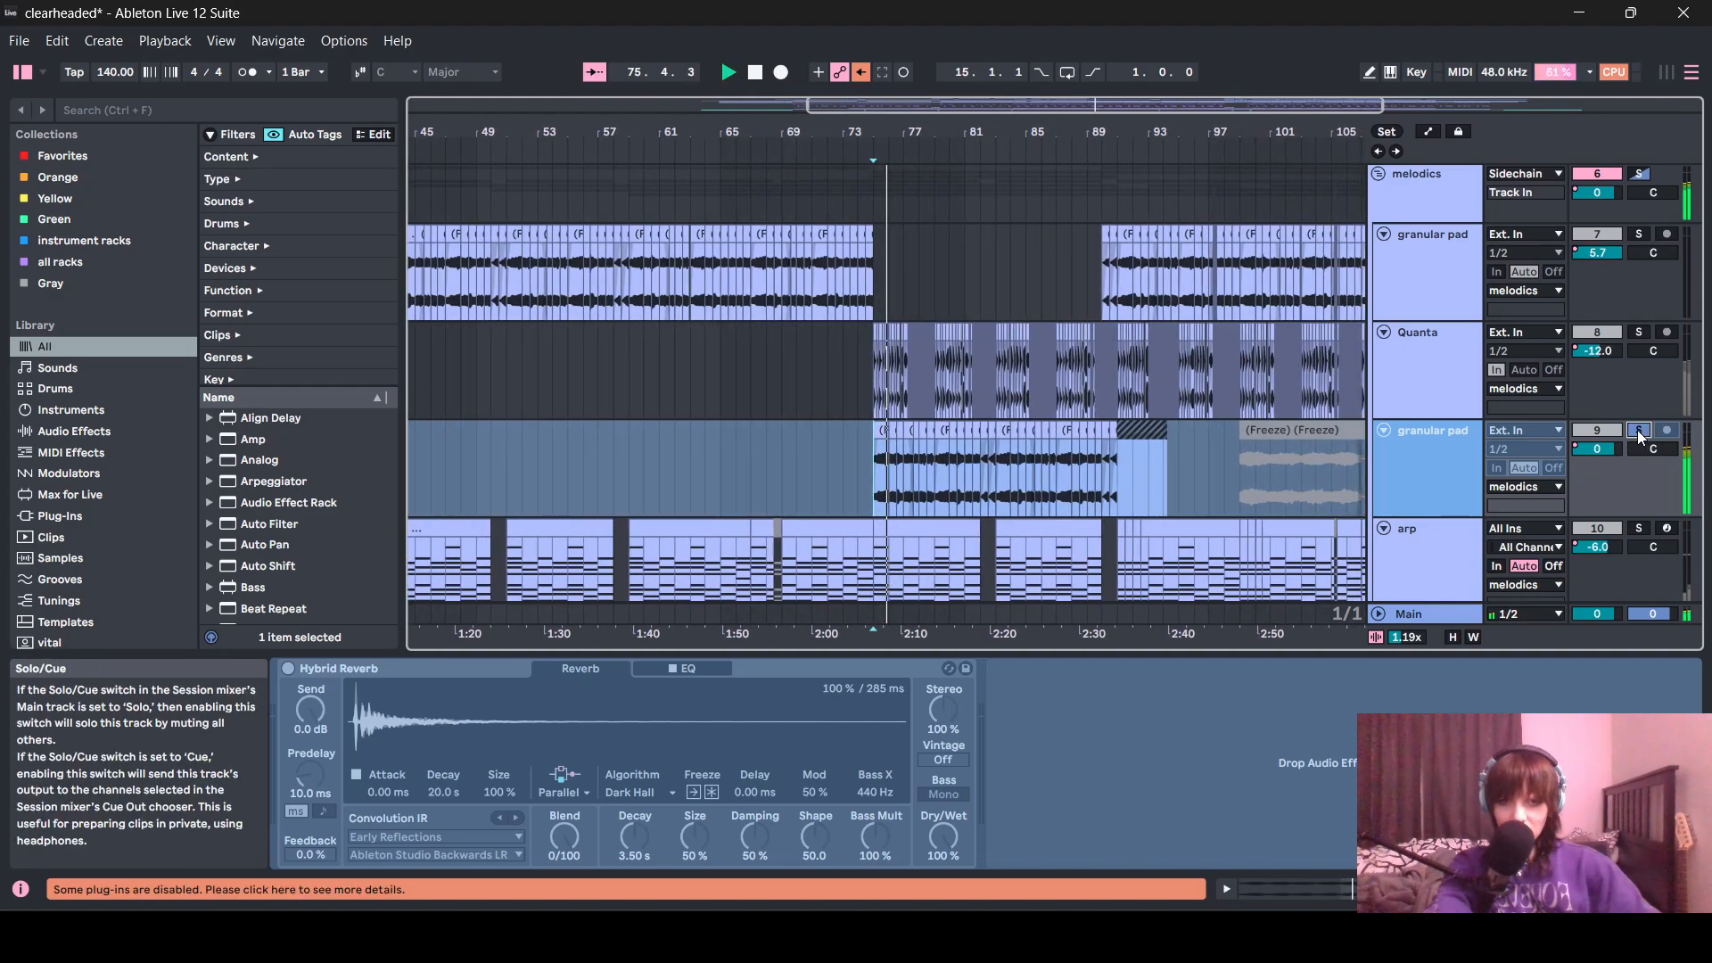
pyautogui.scroll(1, 1150, 403)
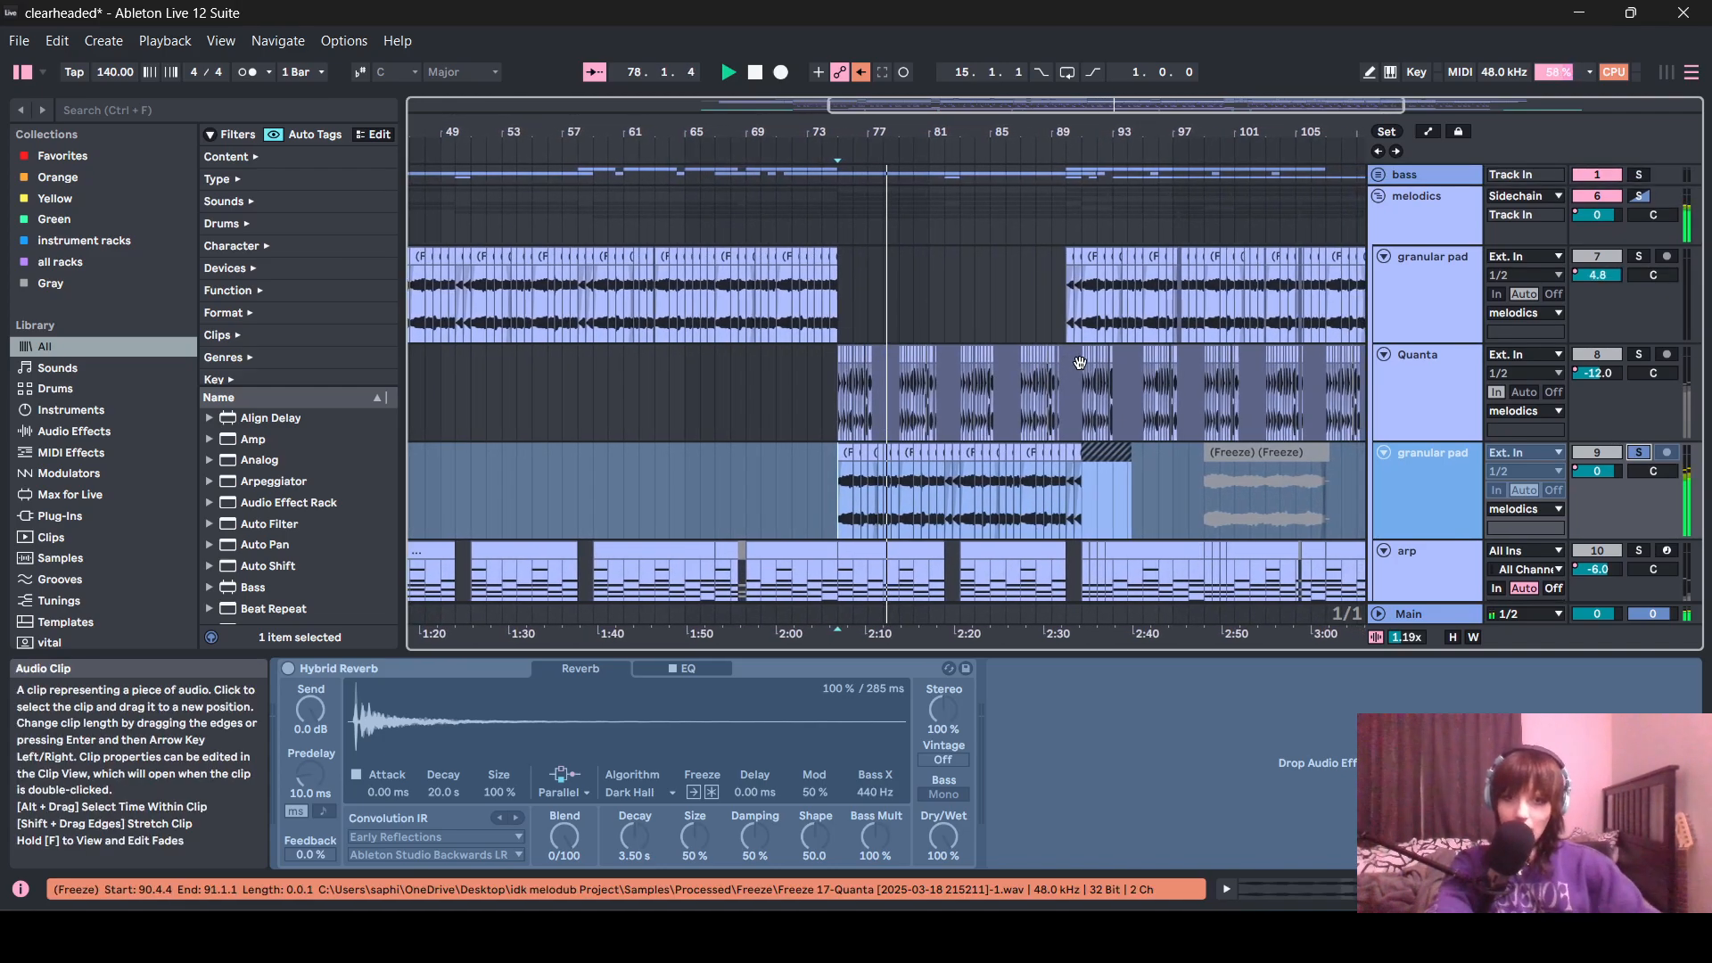
pyautogui.scroll(-1, 1079, 362)
pyautogui.press('-')
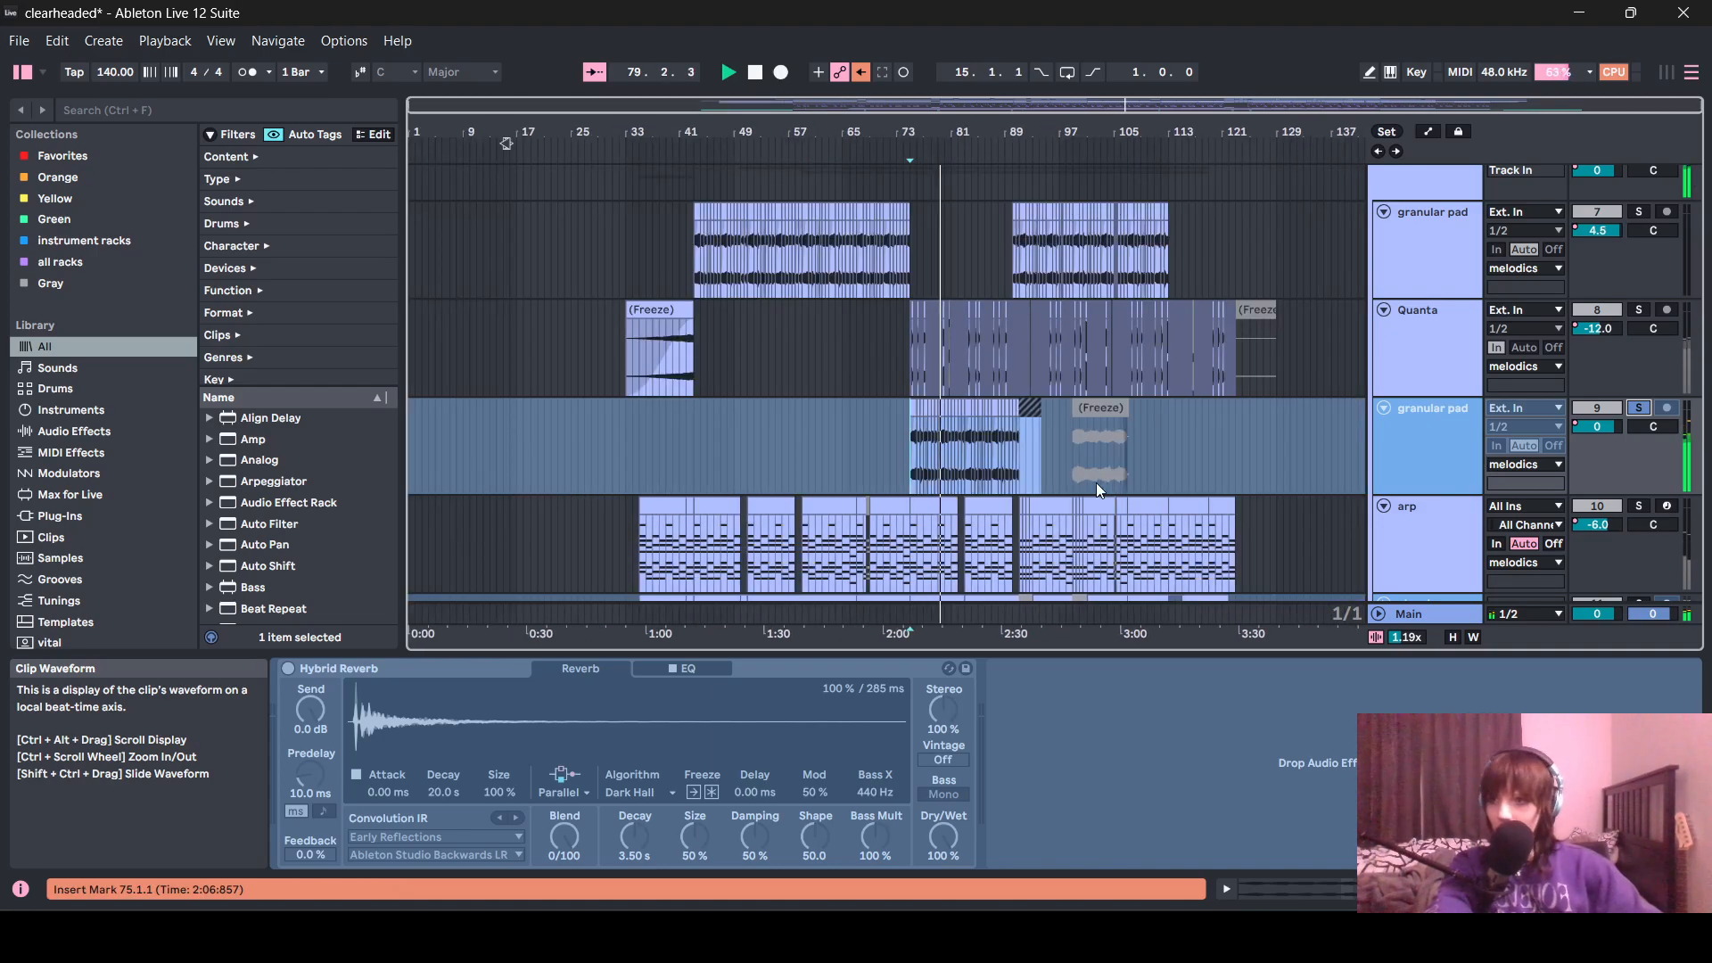
pyautogui.scroll(1, 1039, 284)
pyautogui.click(1473, 288)
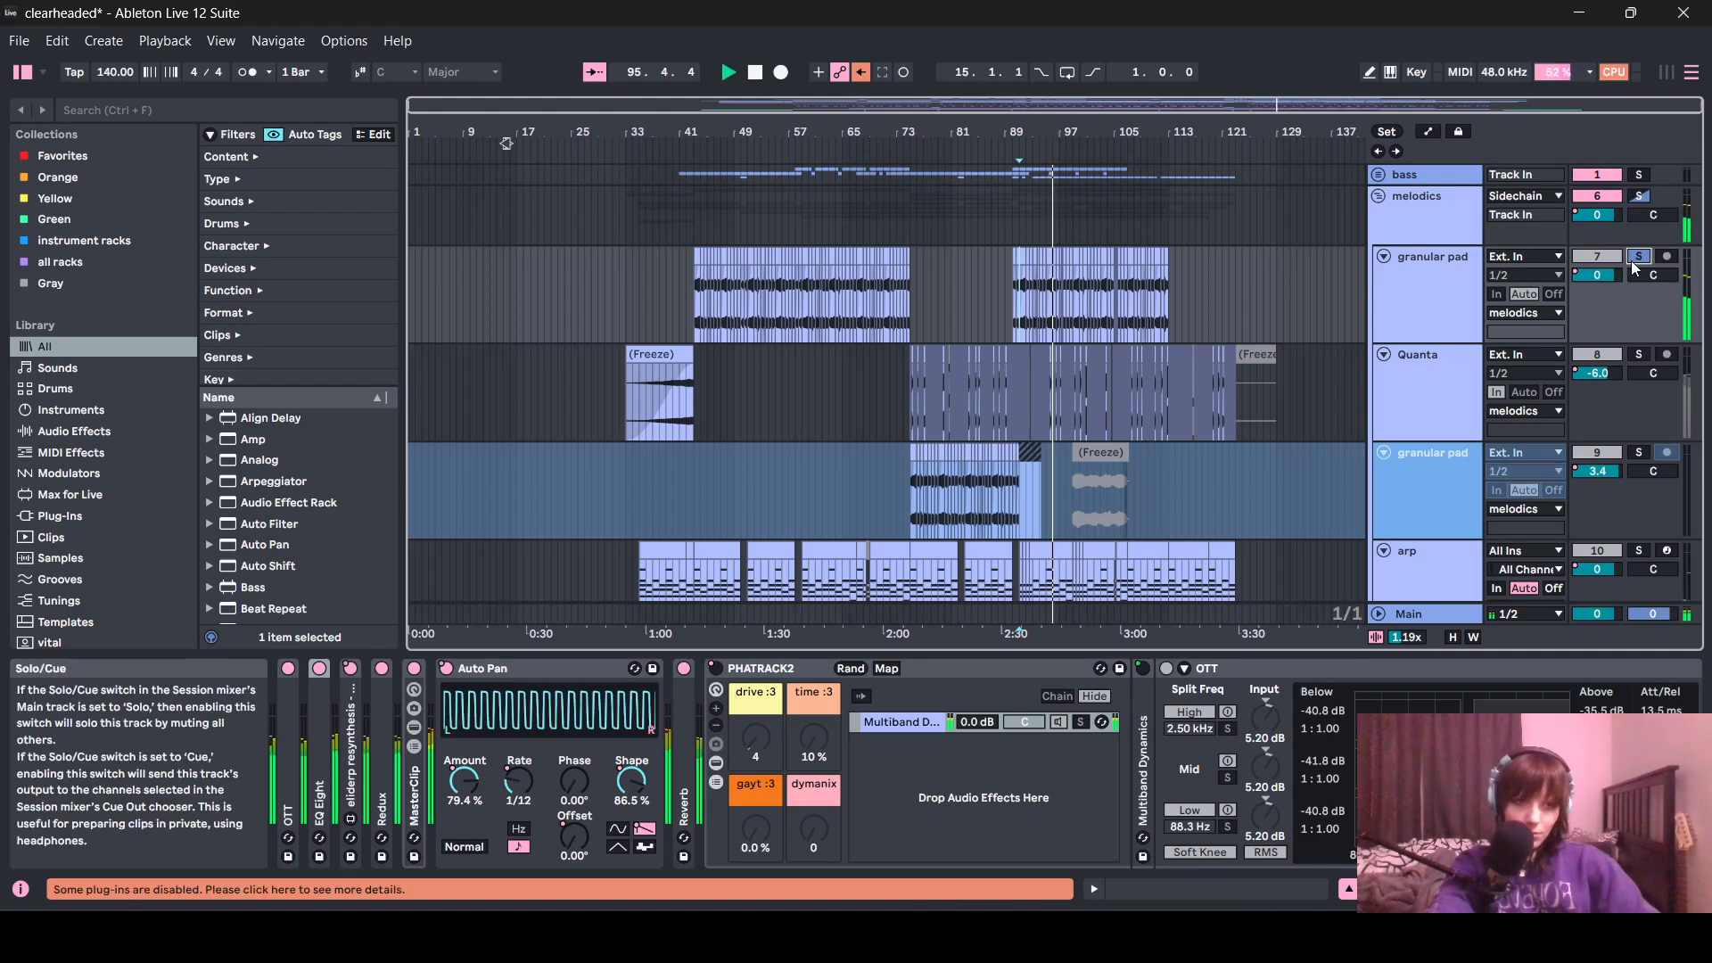
# - Fold the melodics group, and unfold and solo the bass group
pyautogui.click(1378, 197)
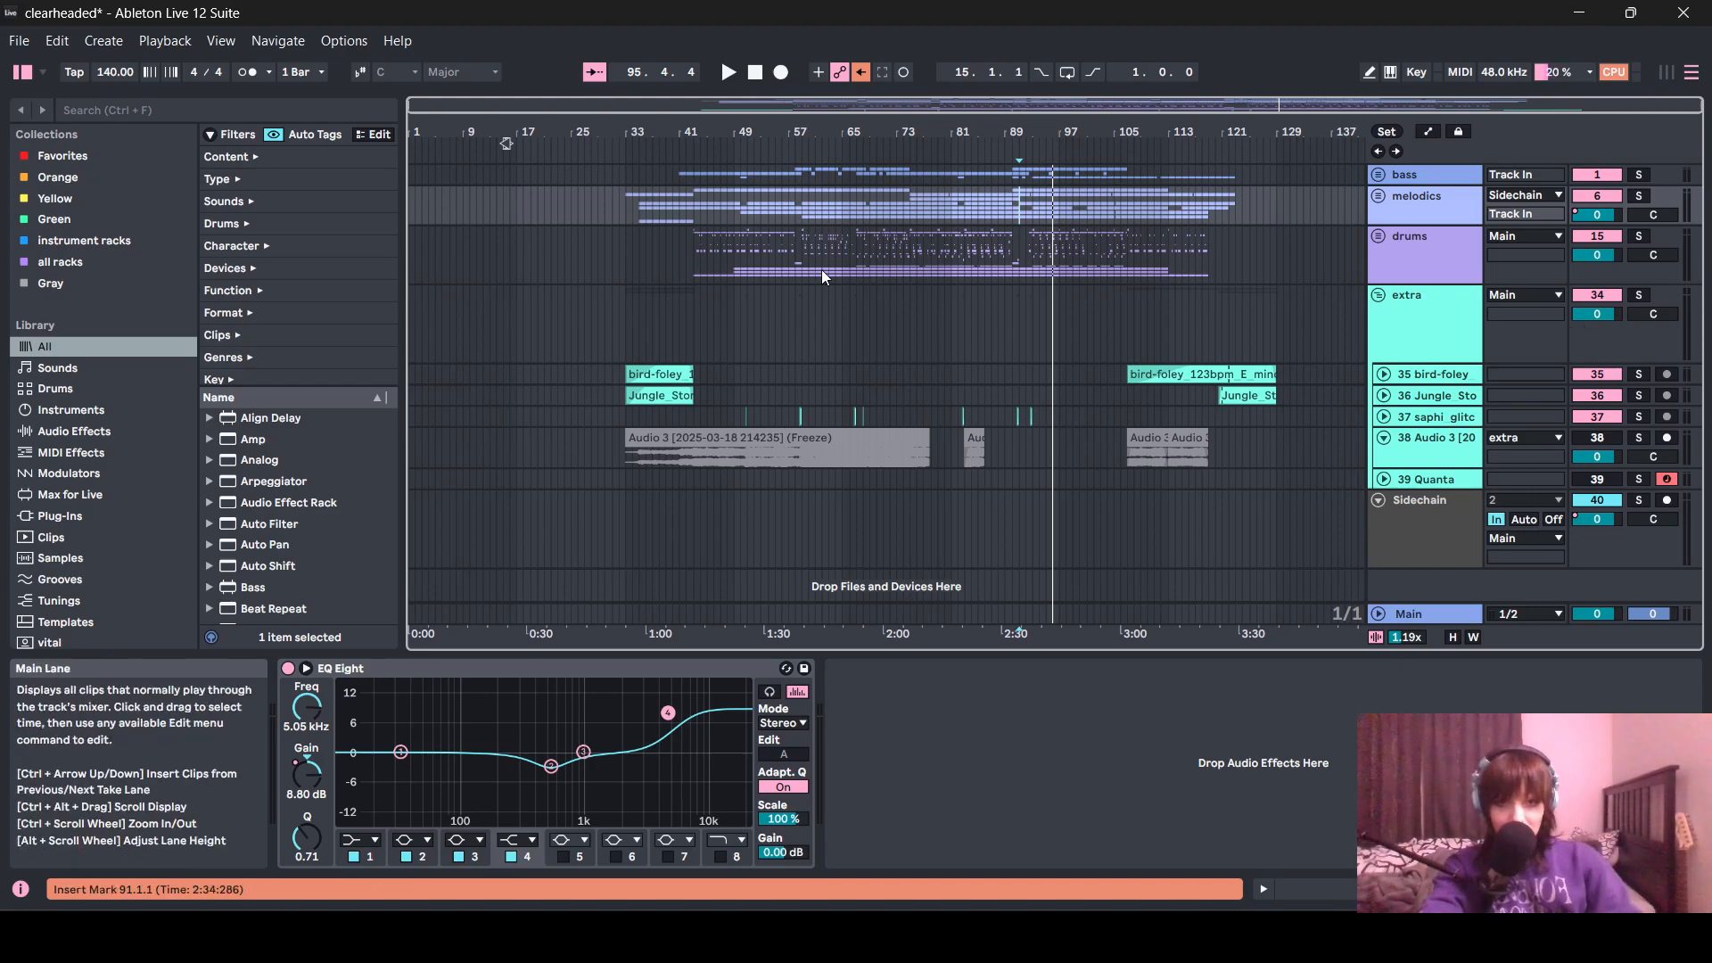
pyautogui.click(1379, 176)
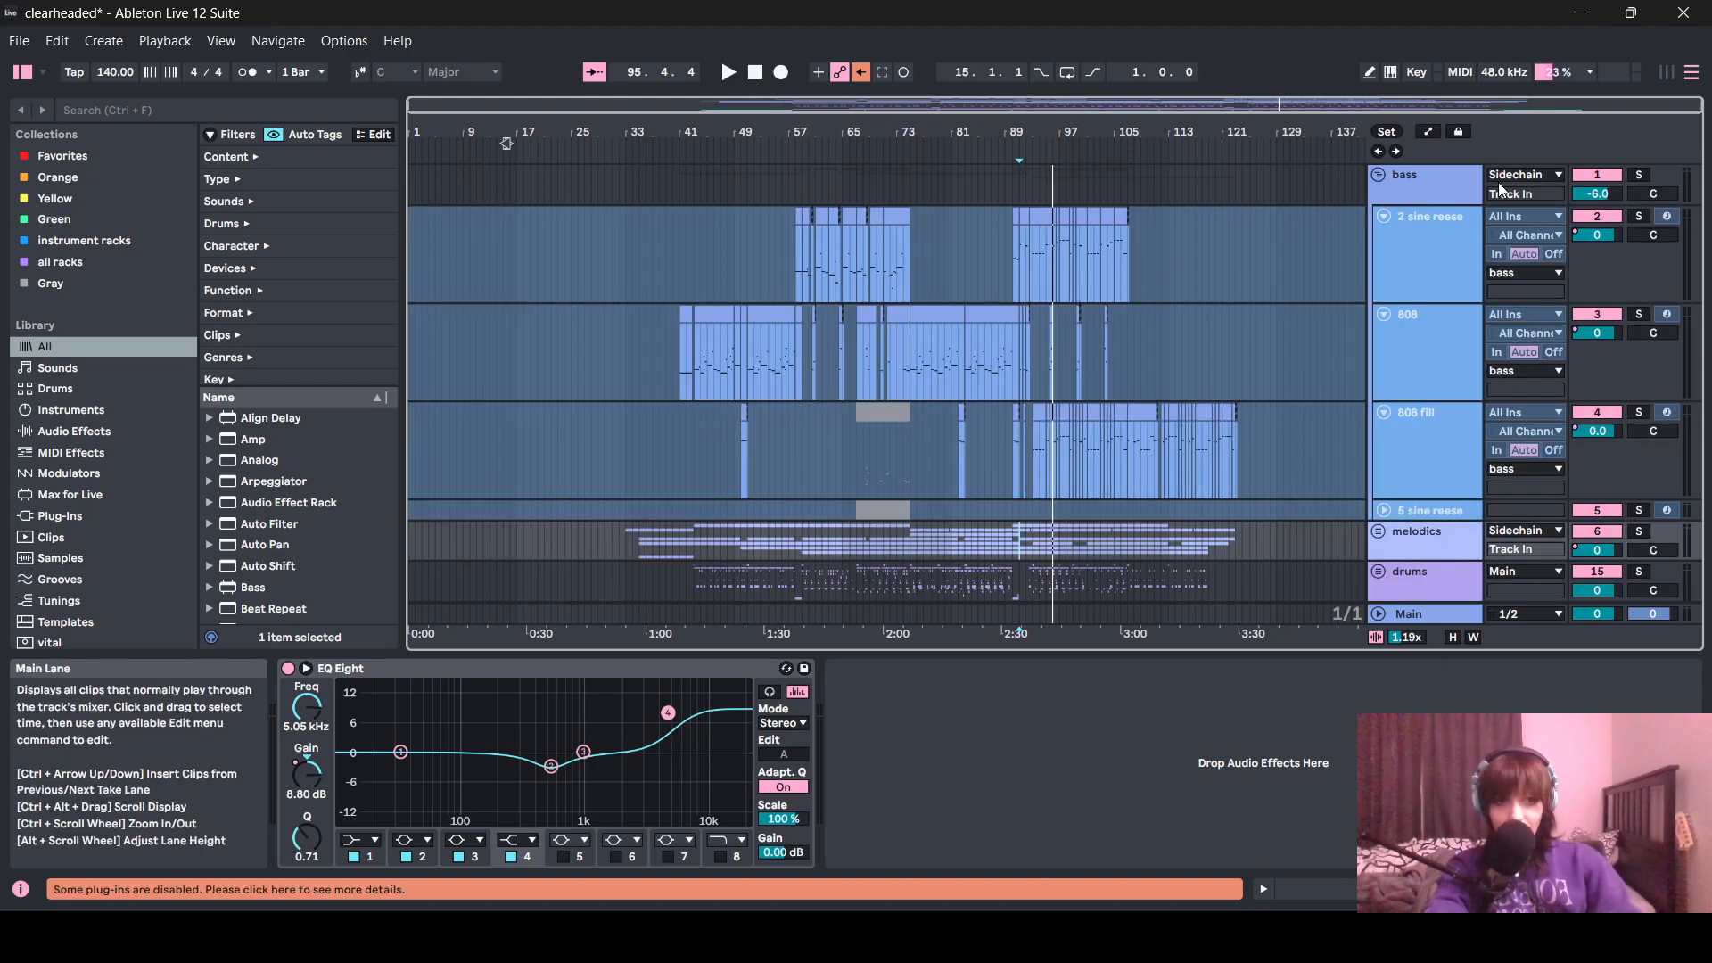
pyautogui.click(1641, 176)
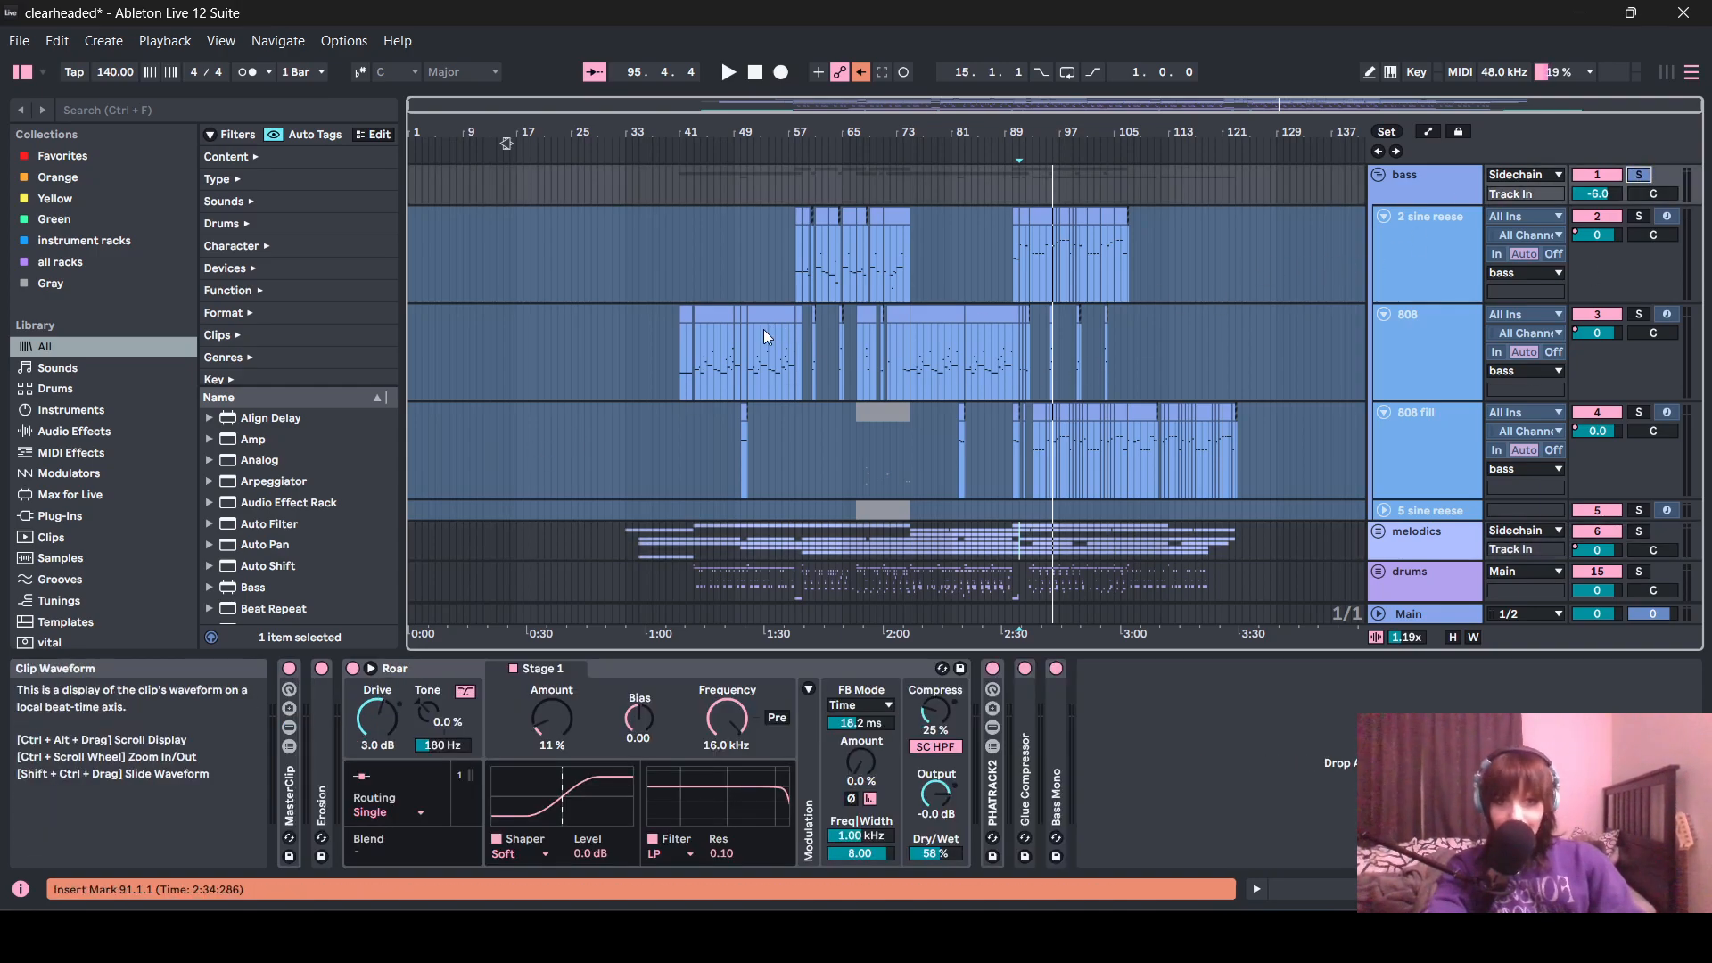
# - Solo and unfreeze the 808 track and play it from the start of its clips at 41.1.1
pyautogui.scroll(3, 763, 329)
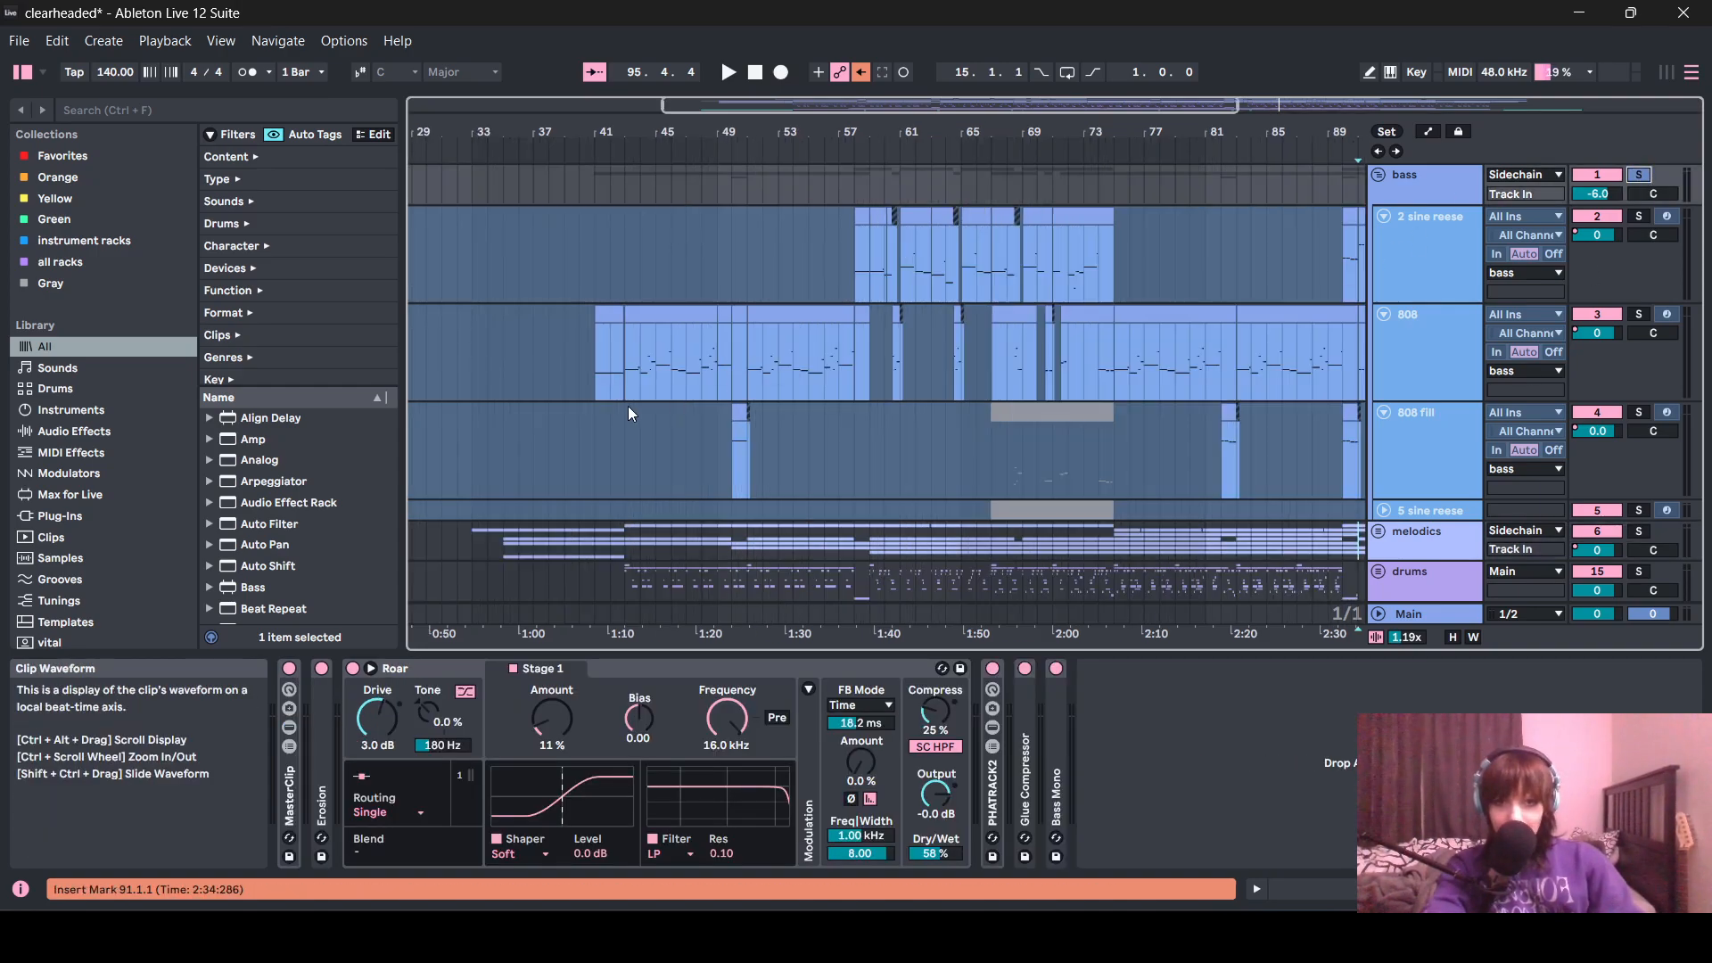
pyautogui.click(596, 374)
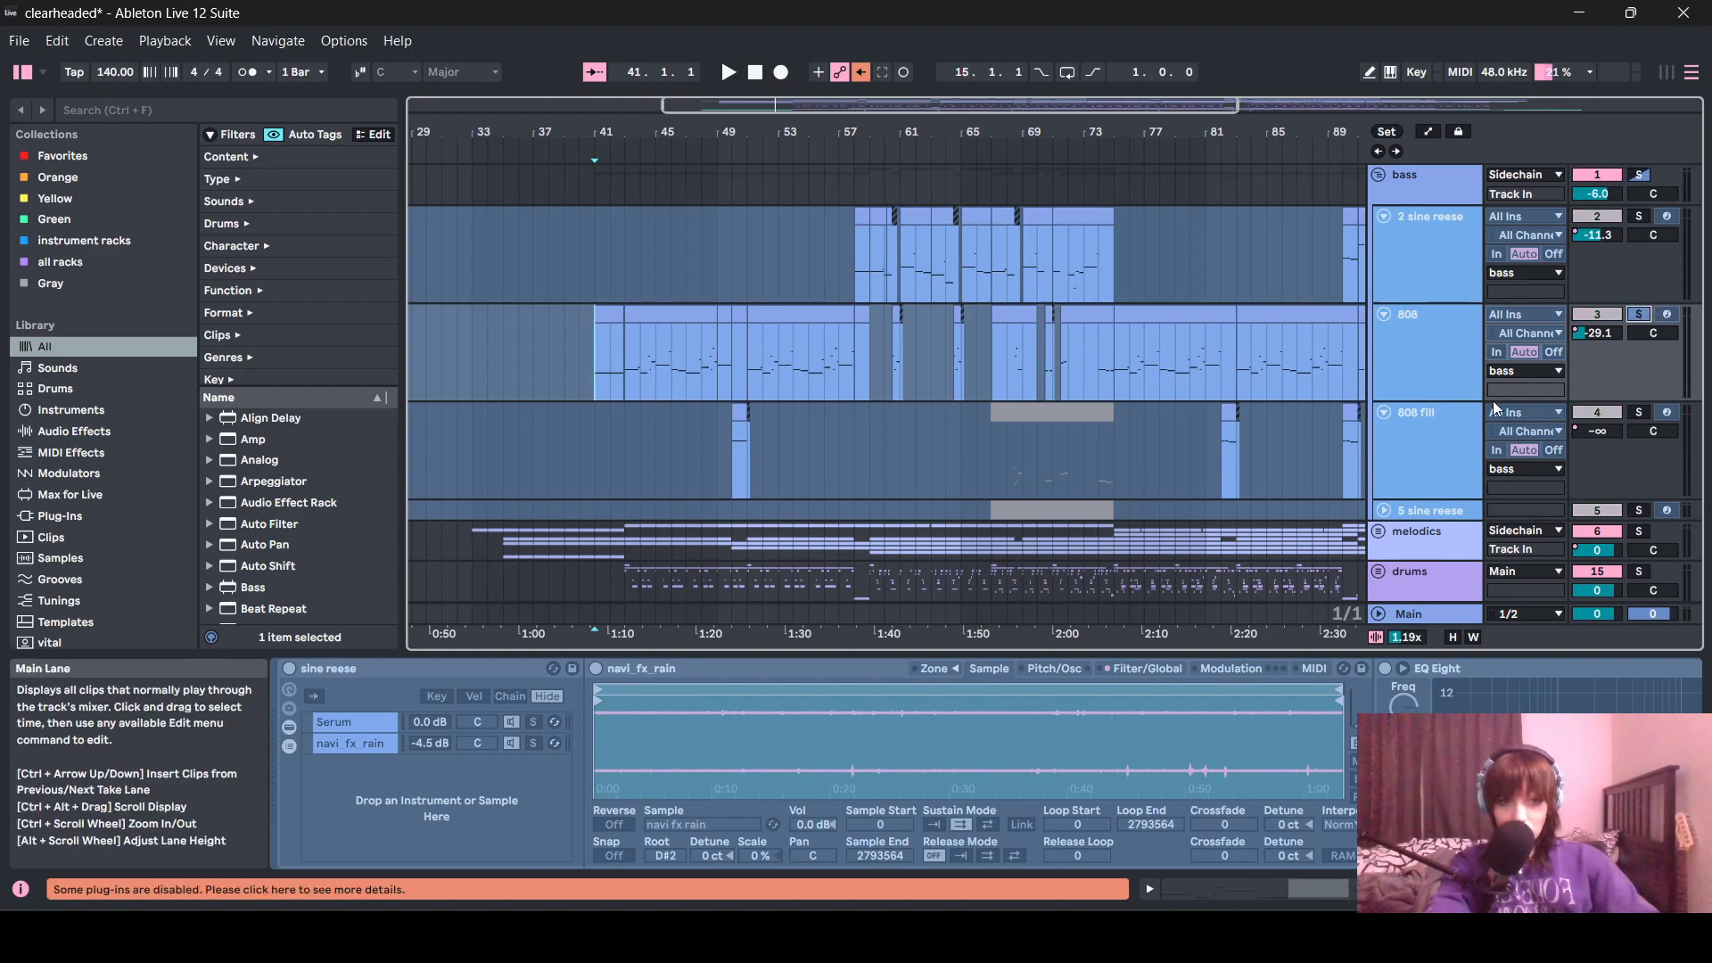
pyautogui.rightClick(1422, 353)
pyautogui.click(1496, 479)
pyautogui.press('space')
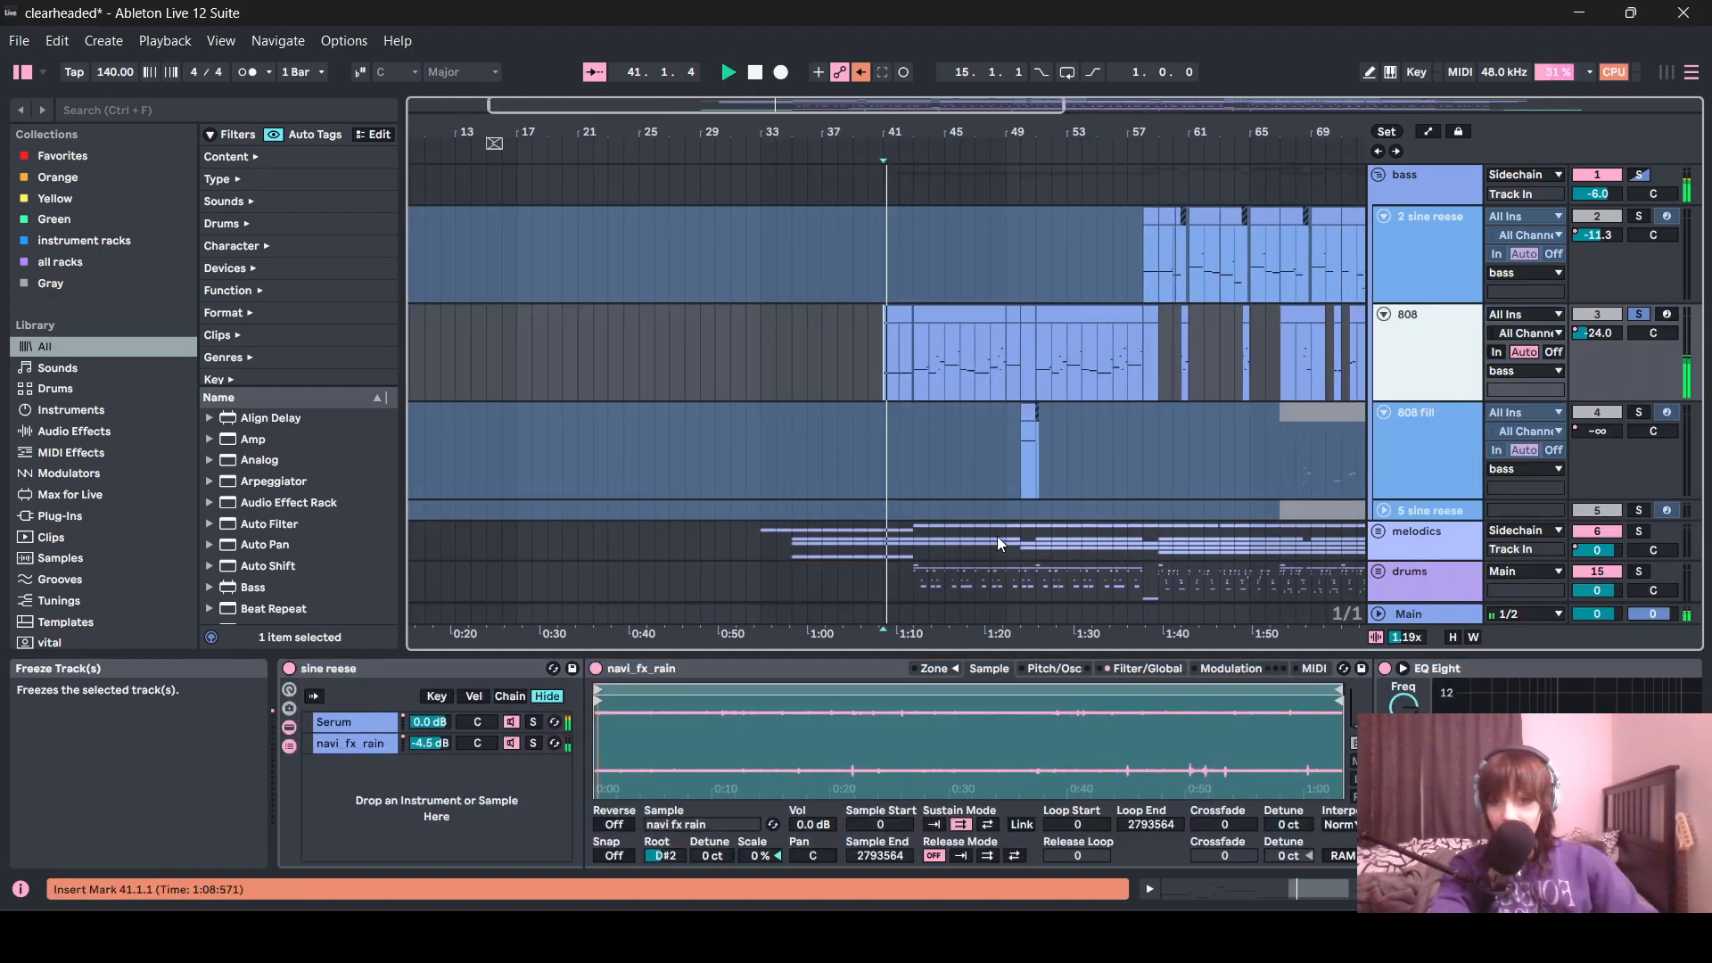
# - Jump playback further into the 808 clips and show the Serum chain of the sine reese rack
pyautogui.click(955, 356)
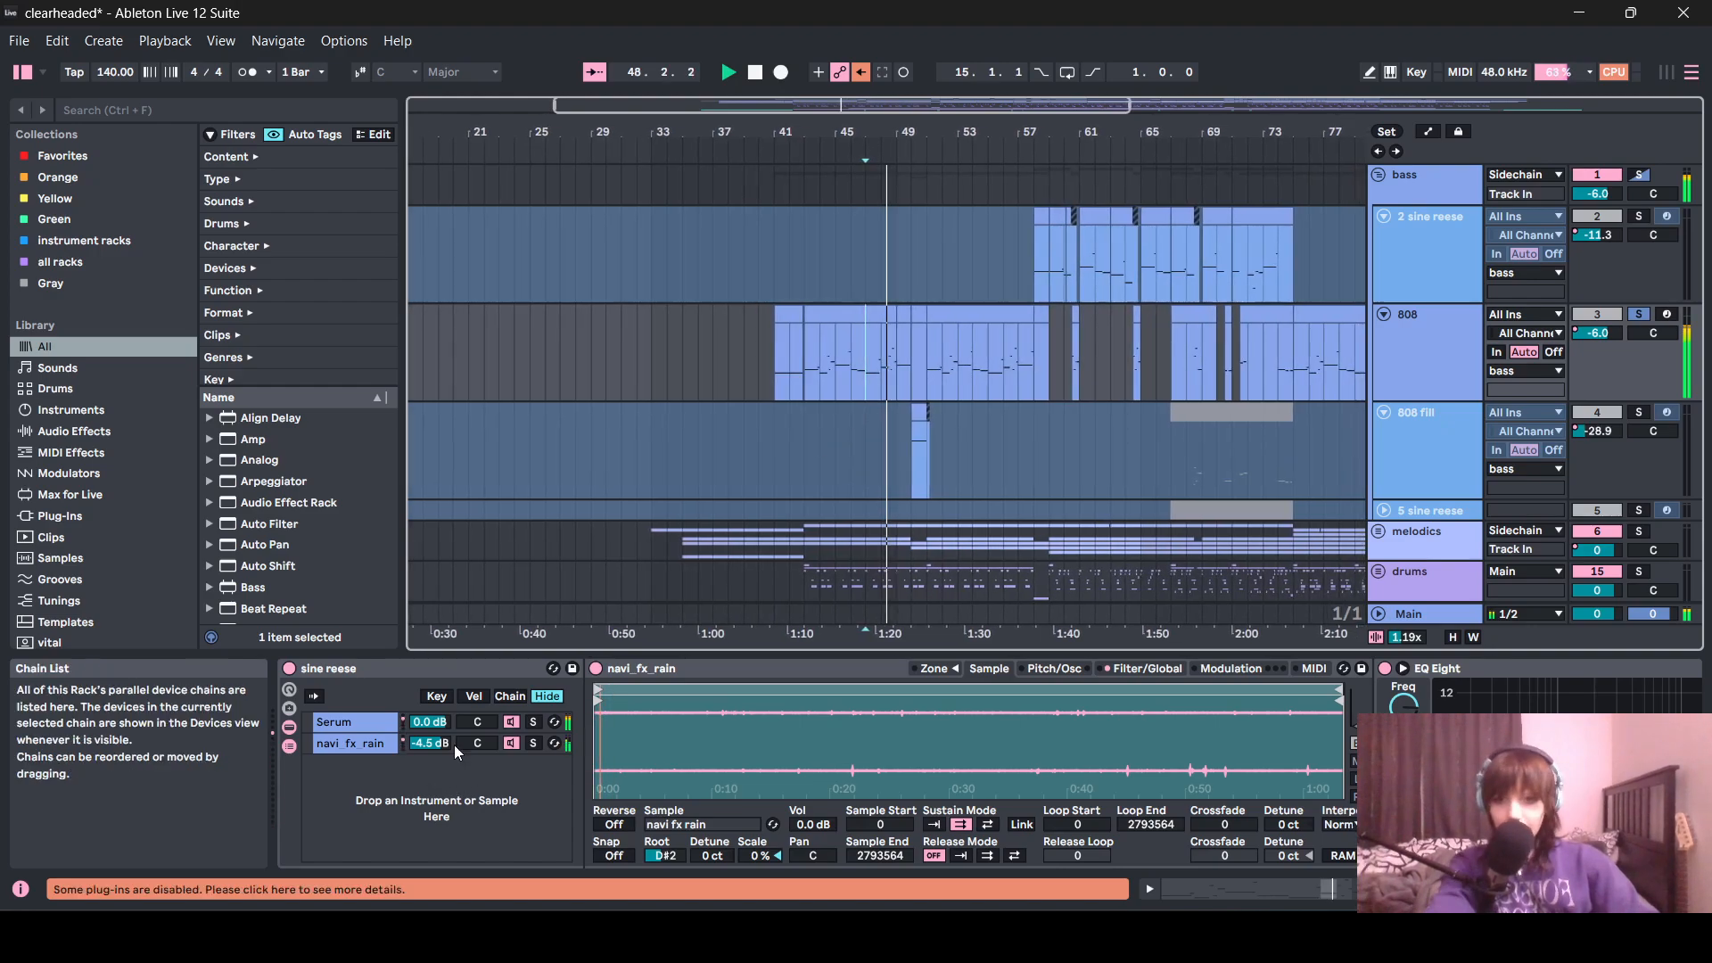
pyautogui.click(358, 724)
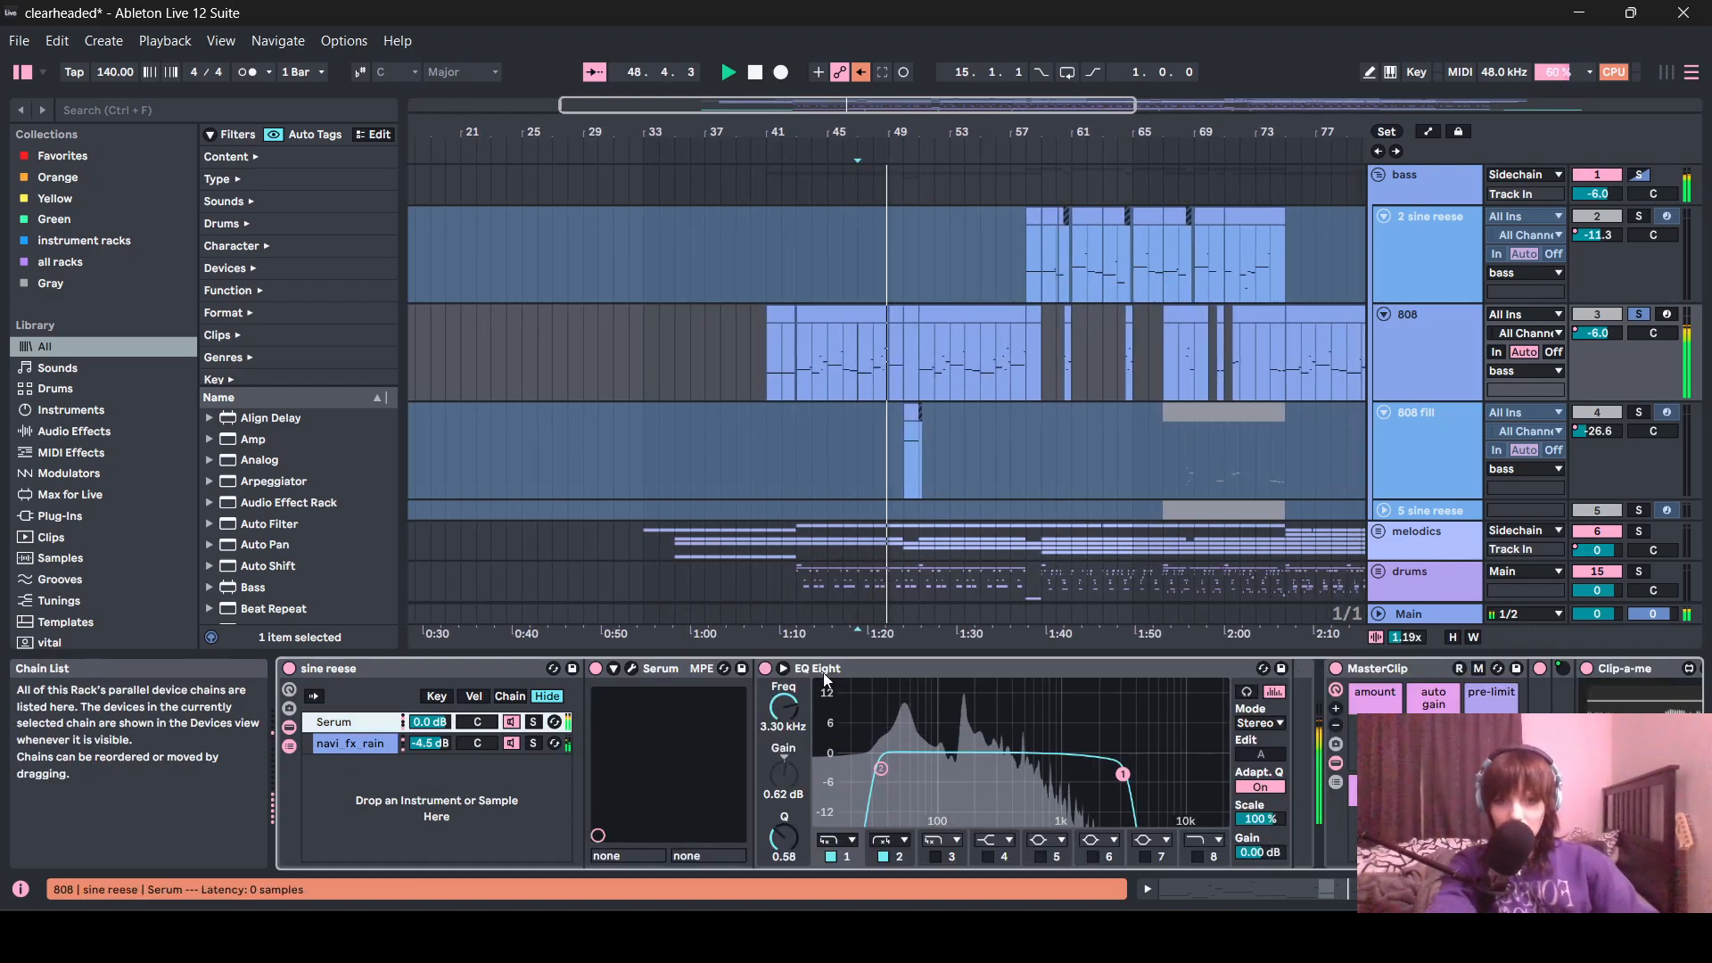
# - Open the 808's Serum instrument, view its effects page, and close the plug-in window
pyautogui.click(632, 668)
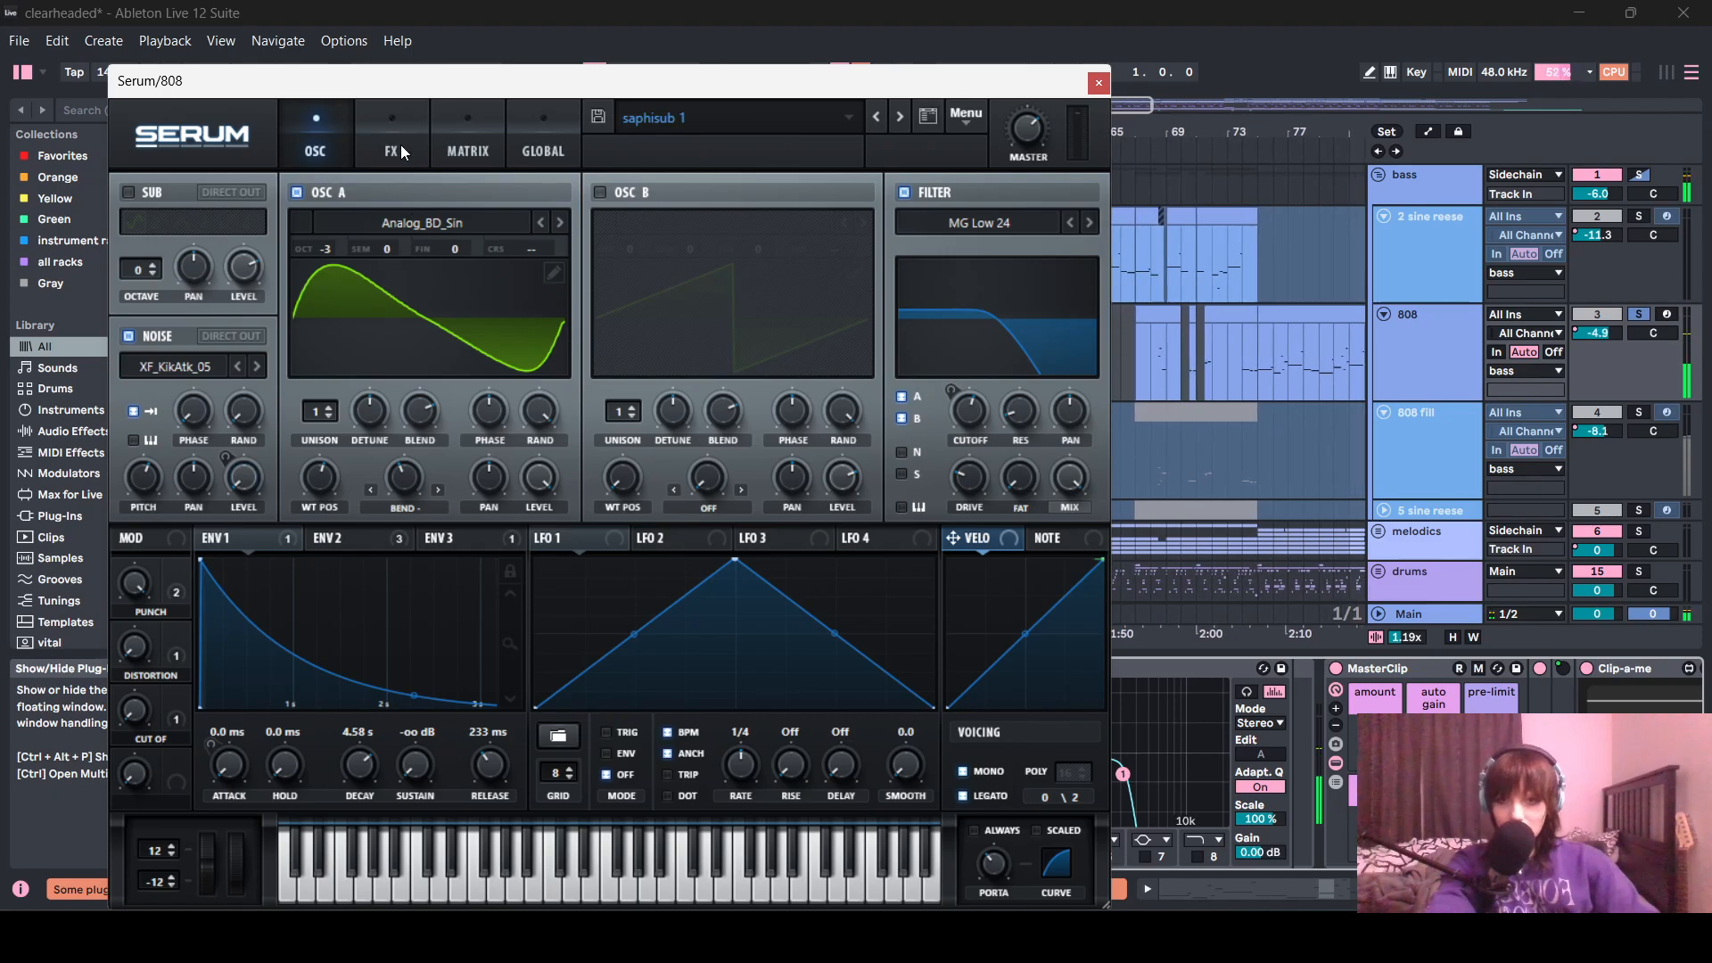
pyautogui.click(398, 142)
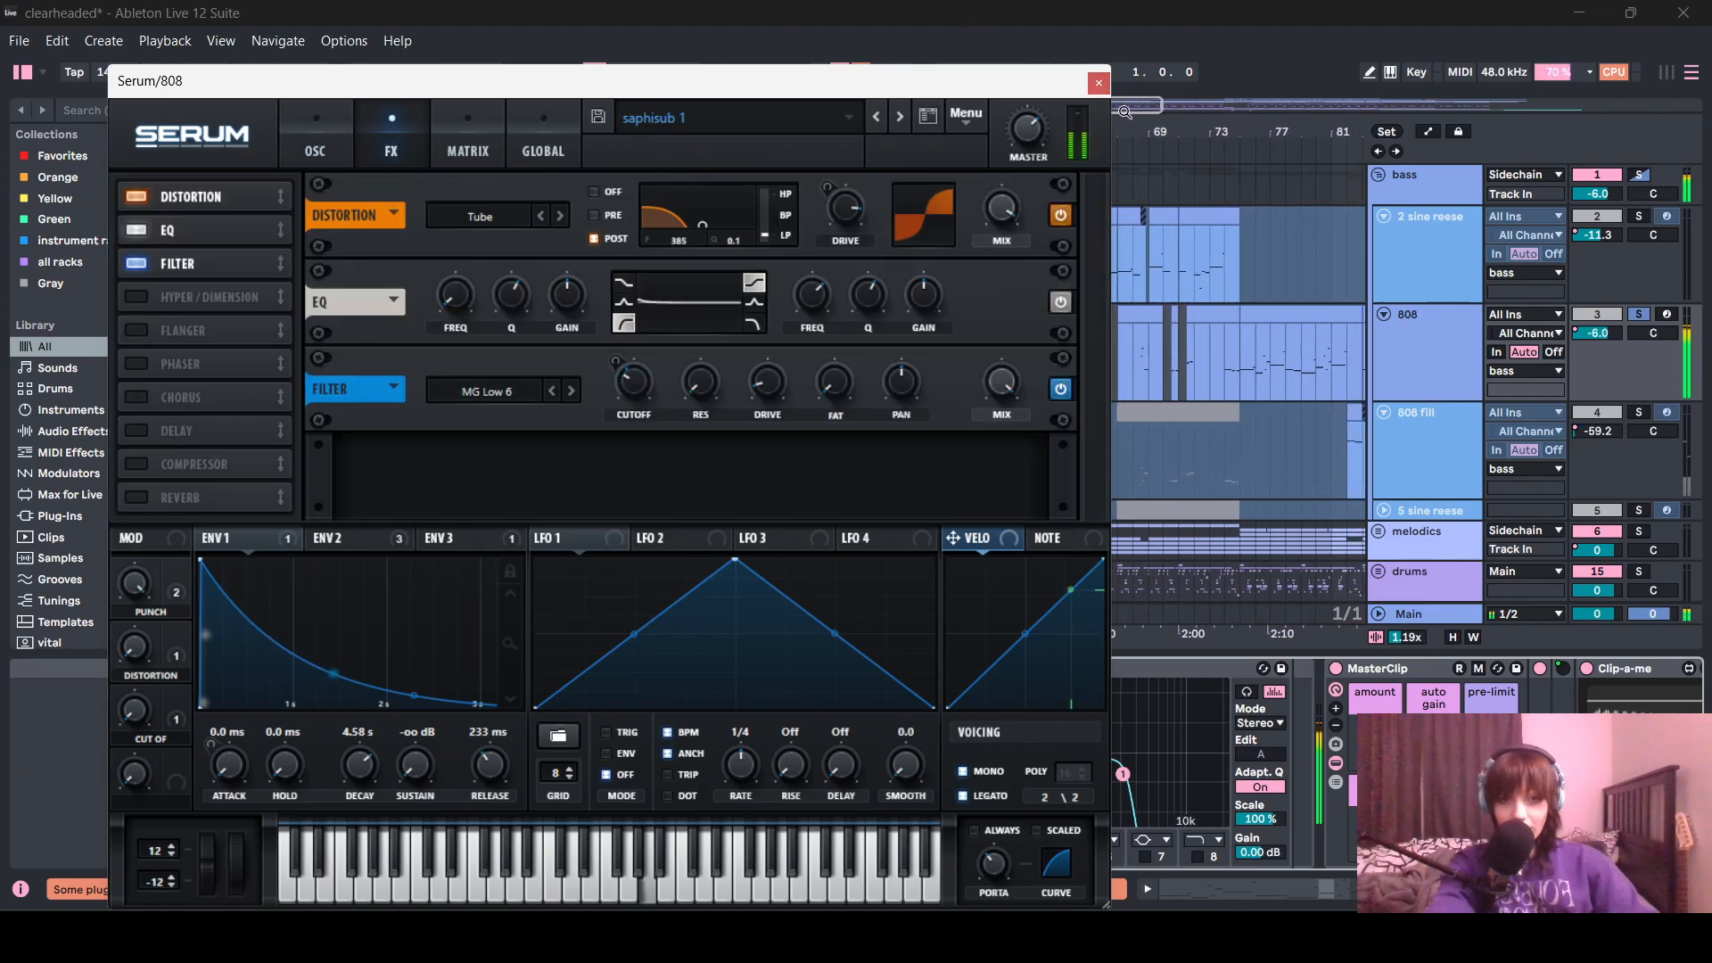
pyautogui.click(1094, 92)
# - Turn off the EQ Eight after Serum and the EQ Eight after Auto Pan in the 808 chain
pyautogui.scroll(-5, 892, 678)
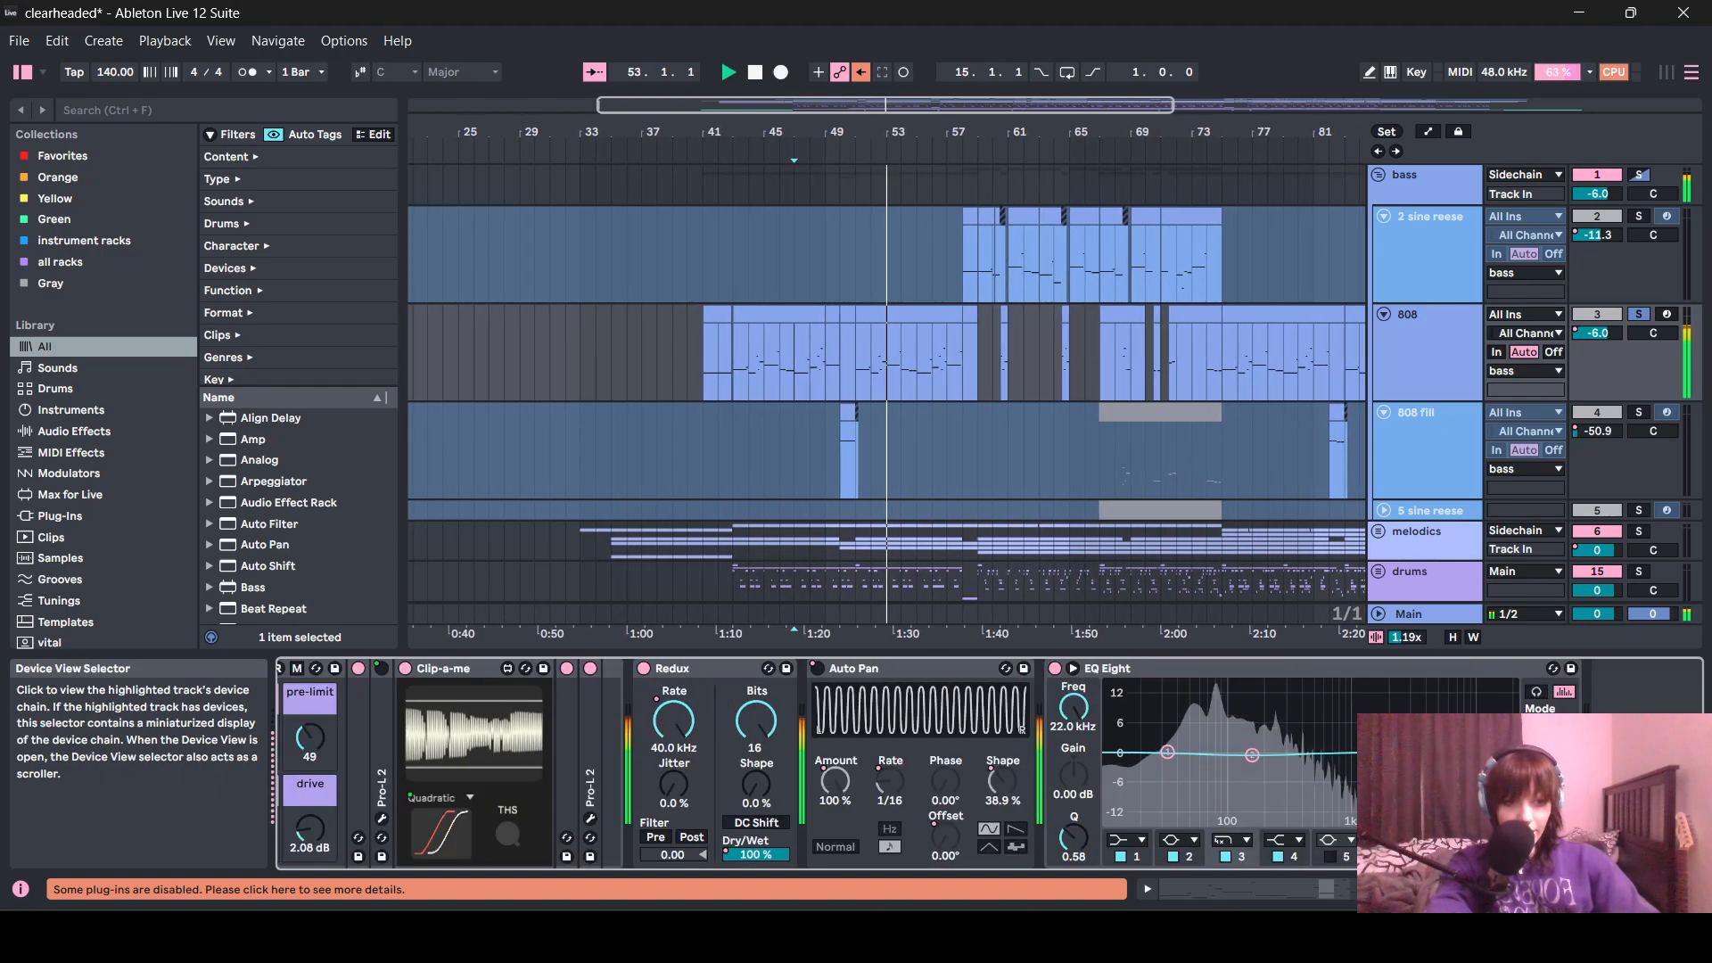
pyautogui.scroll(5, 784, 673)
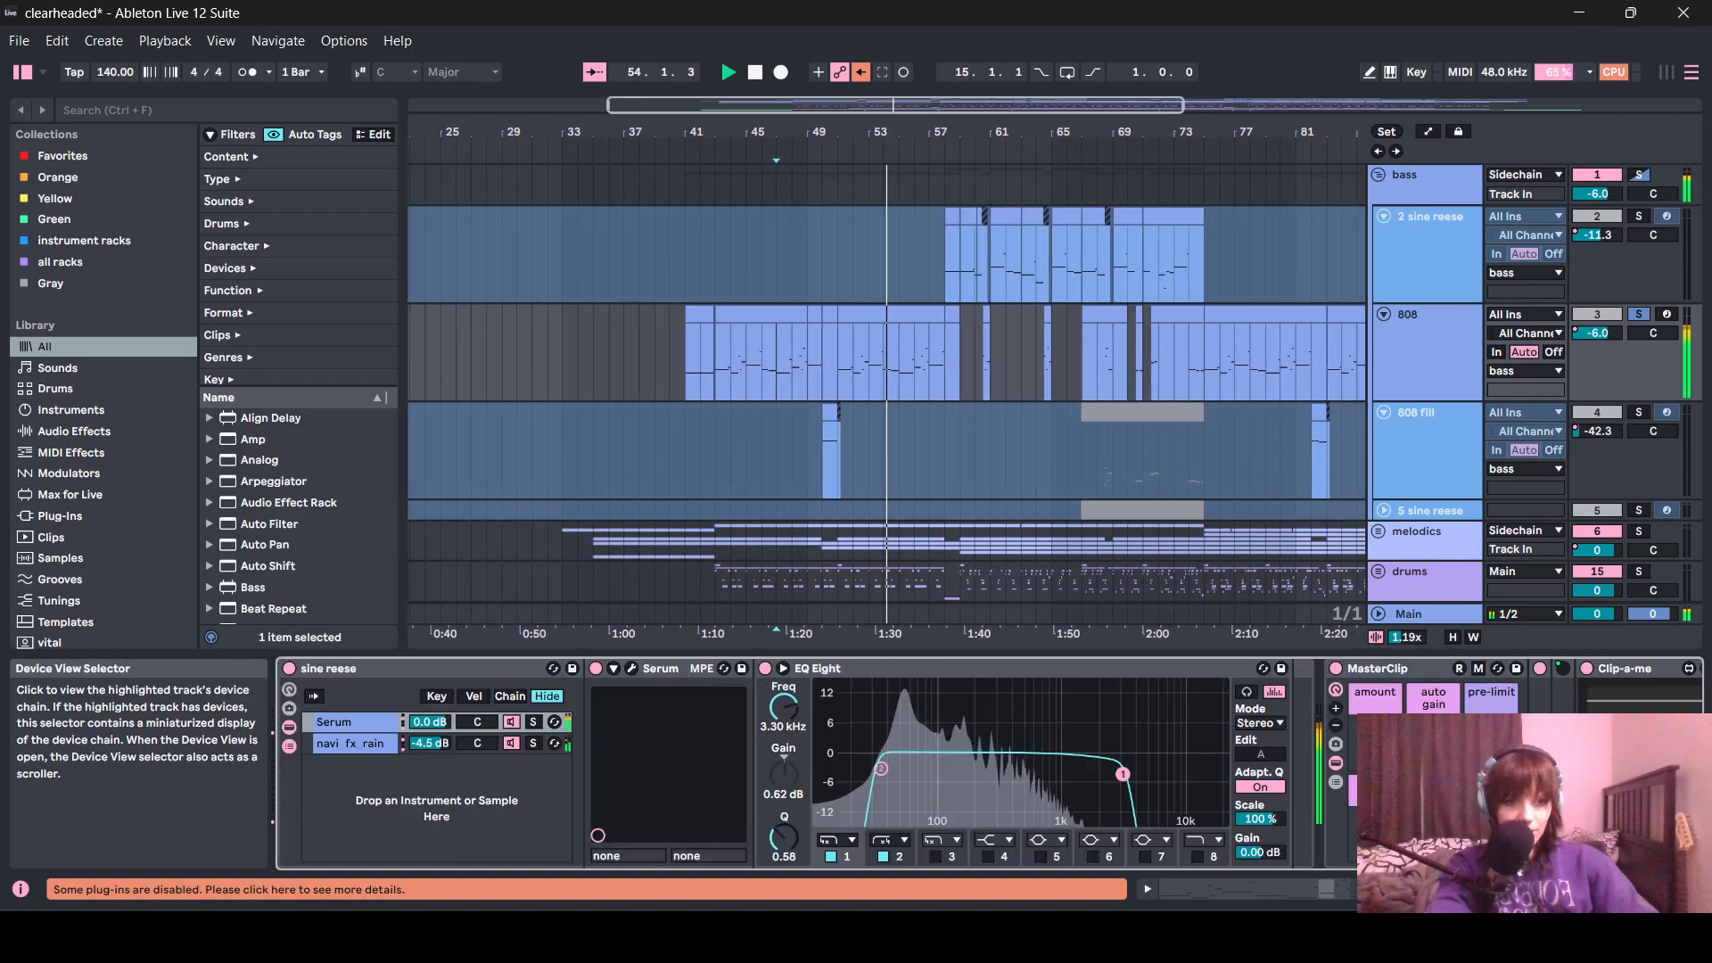
pyautogui.click(765, 668)
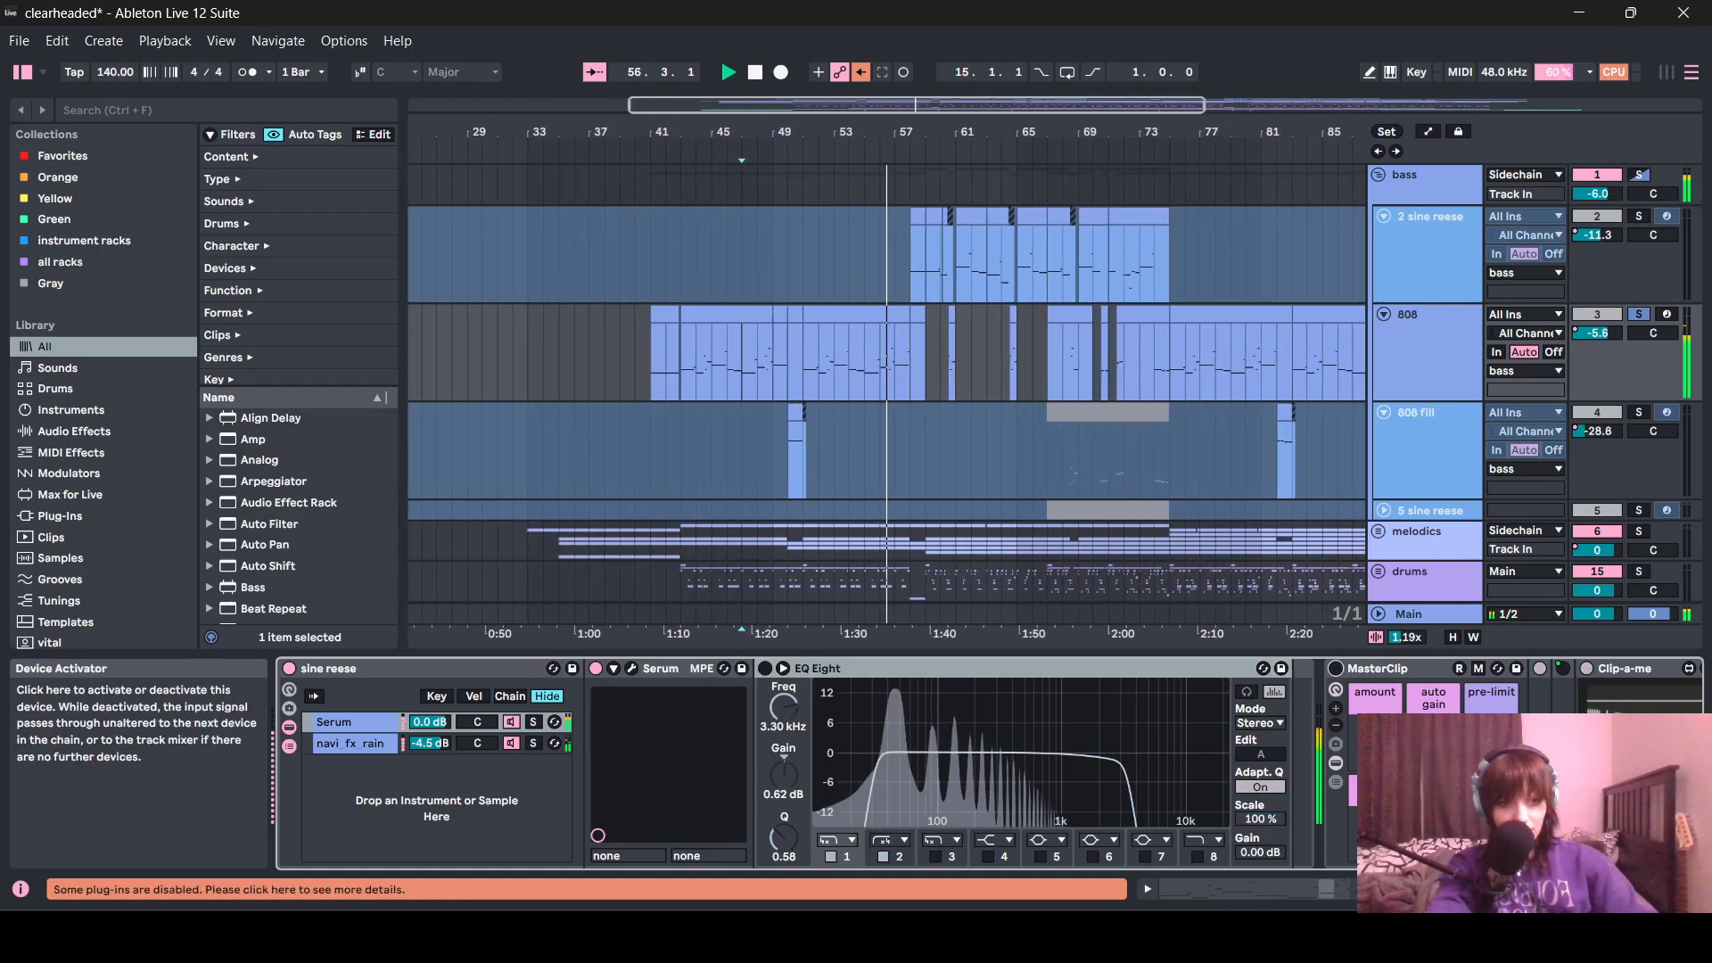
pyautogui.scroll(-2, 1248, 889)
pyautogui.scroll(-6, 1020, 679)
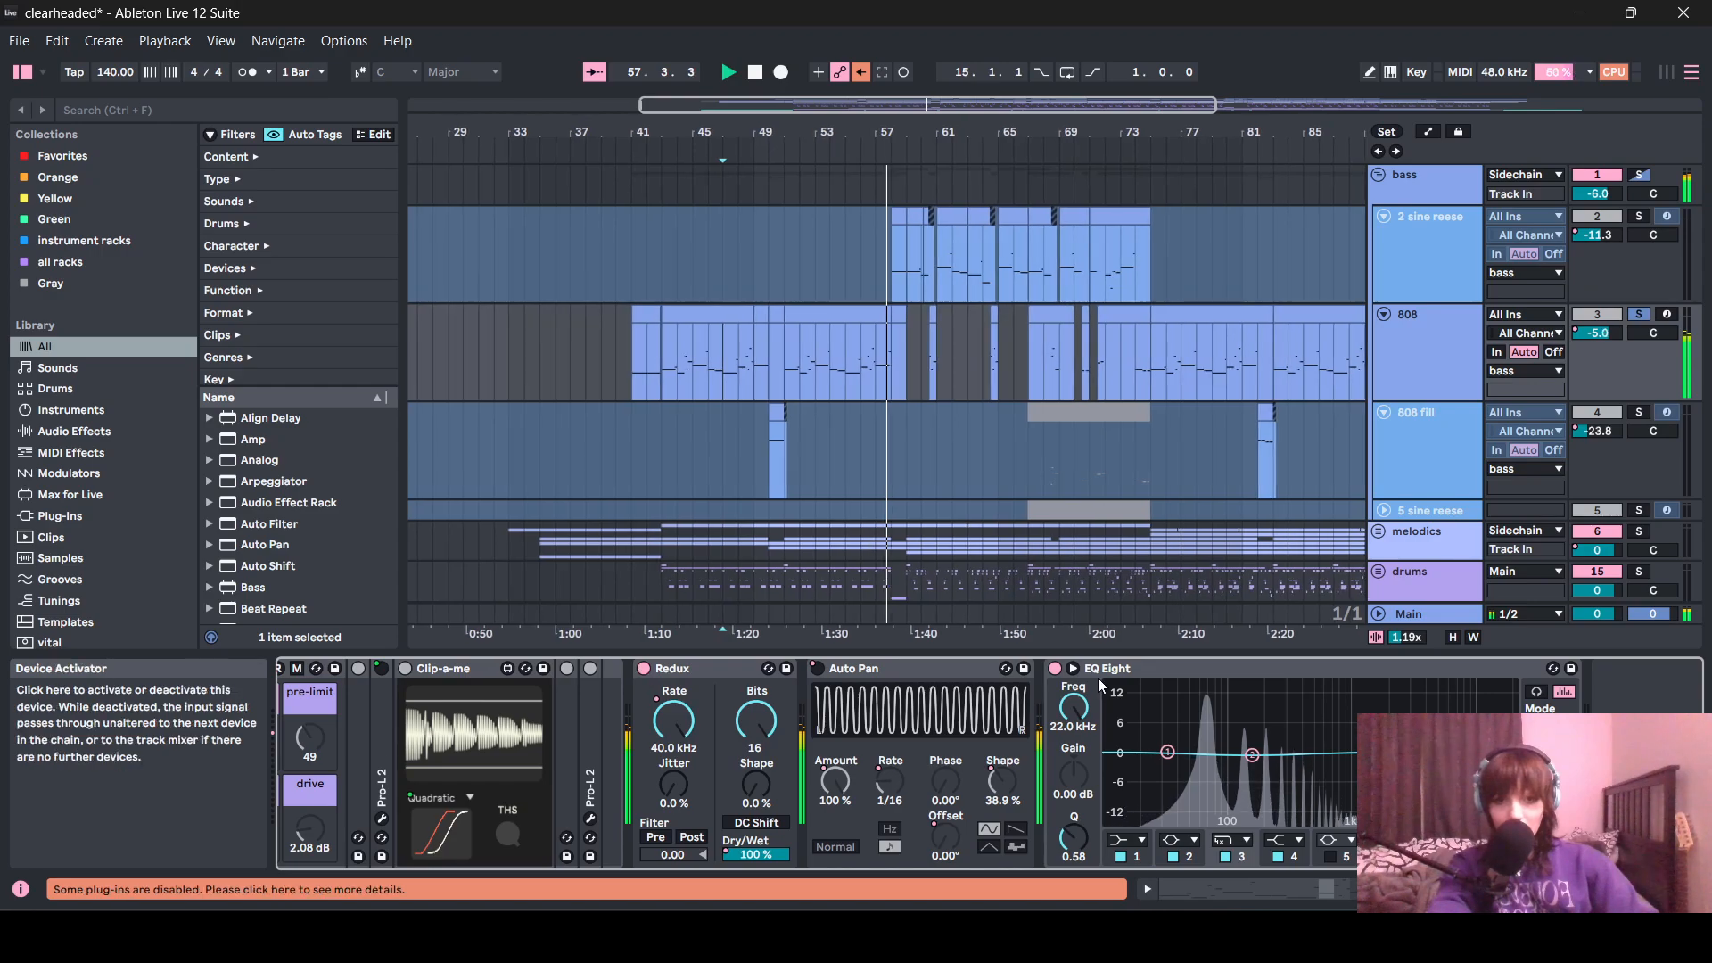
pyautogui.click(1055, 669)
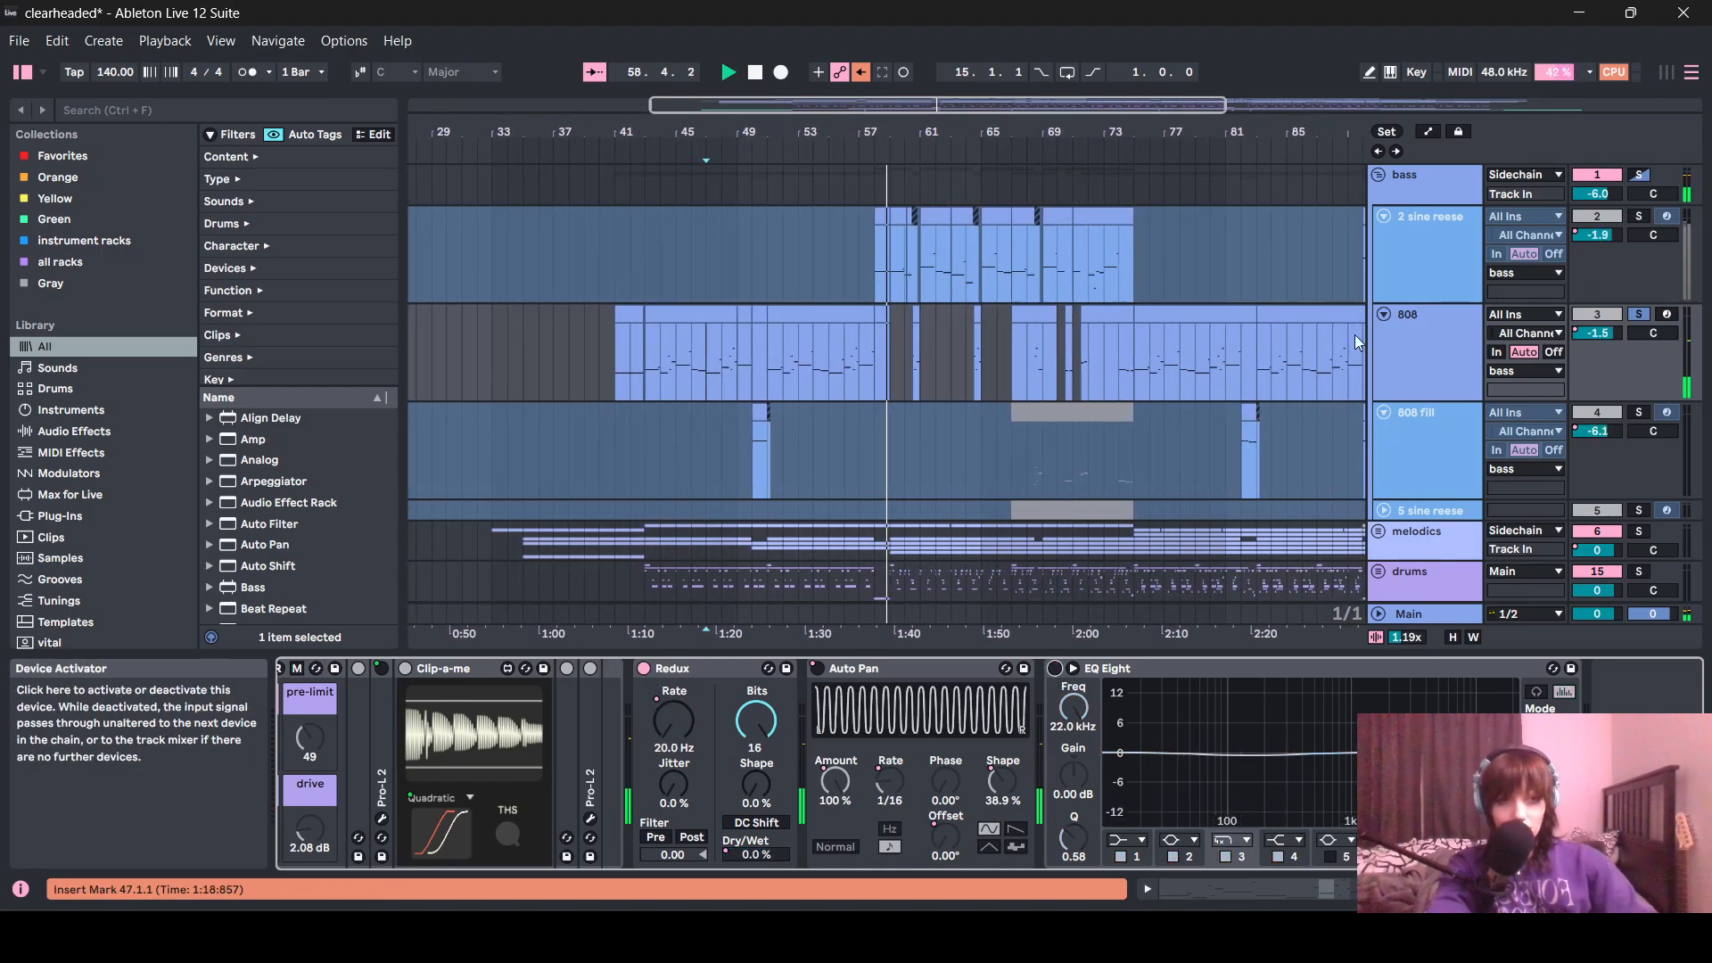
# - Play the 808 from its clip at 51.1.1 and show the bass group's device chain
pyautogui.click(1391, 198)
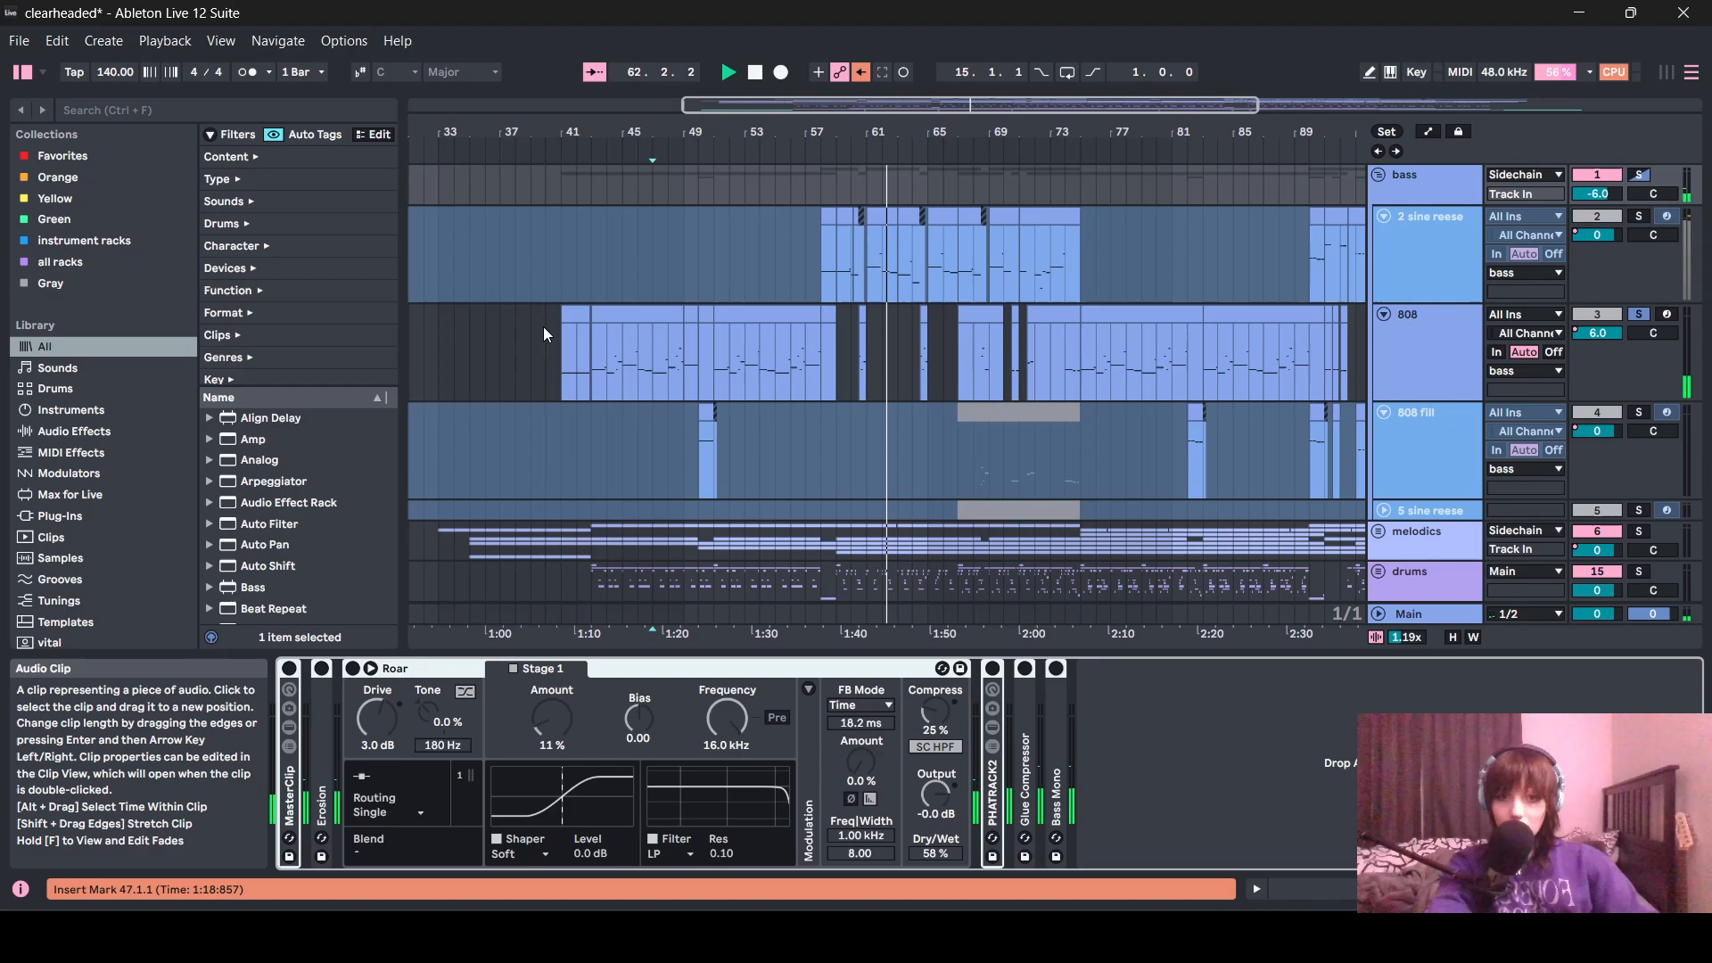
pyautogui.click(735, 317)
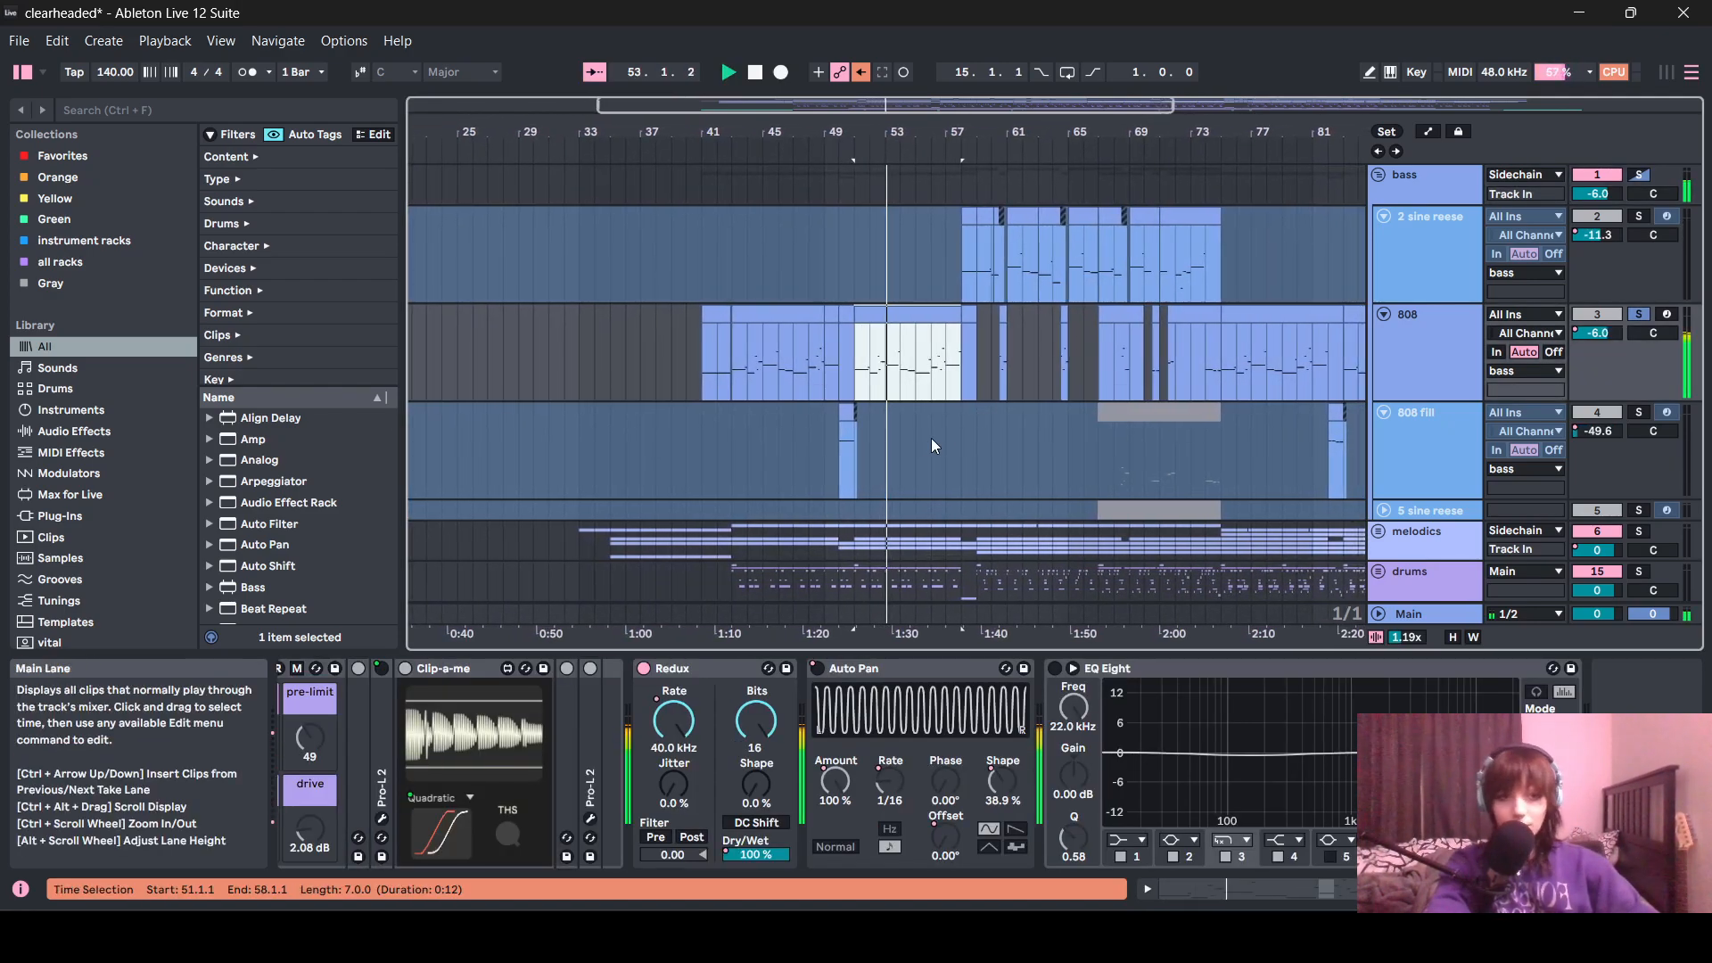
pyautogui.click(1407, 239)
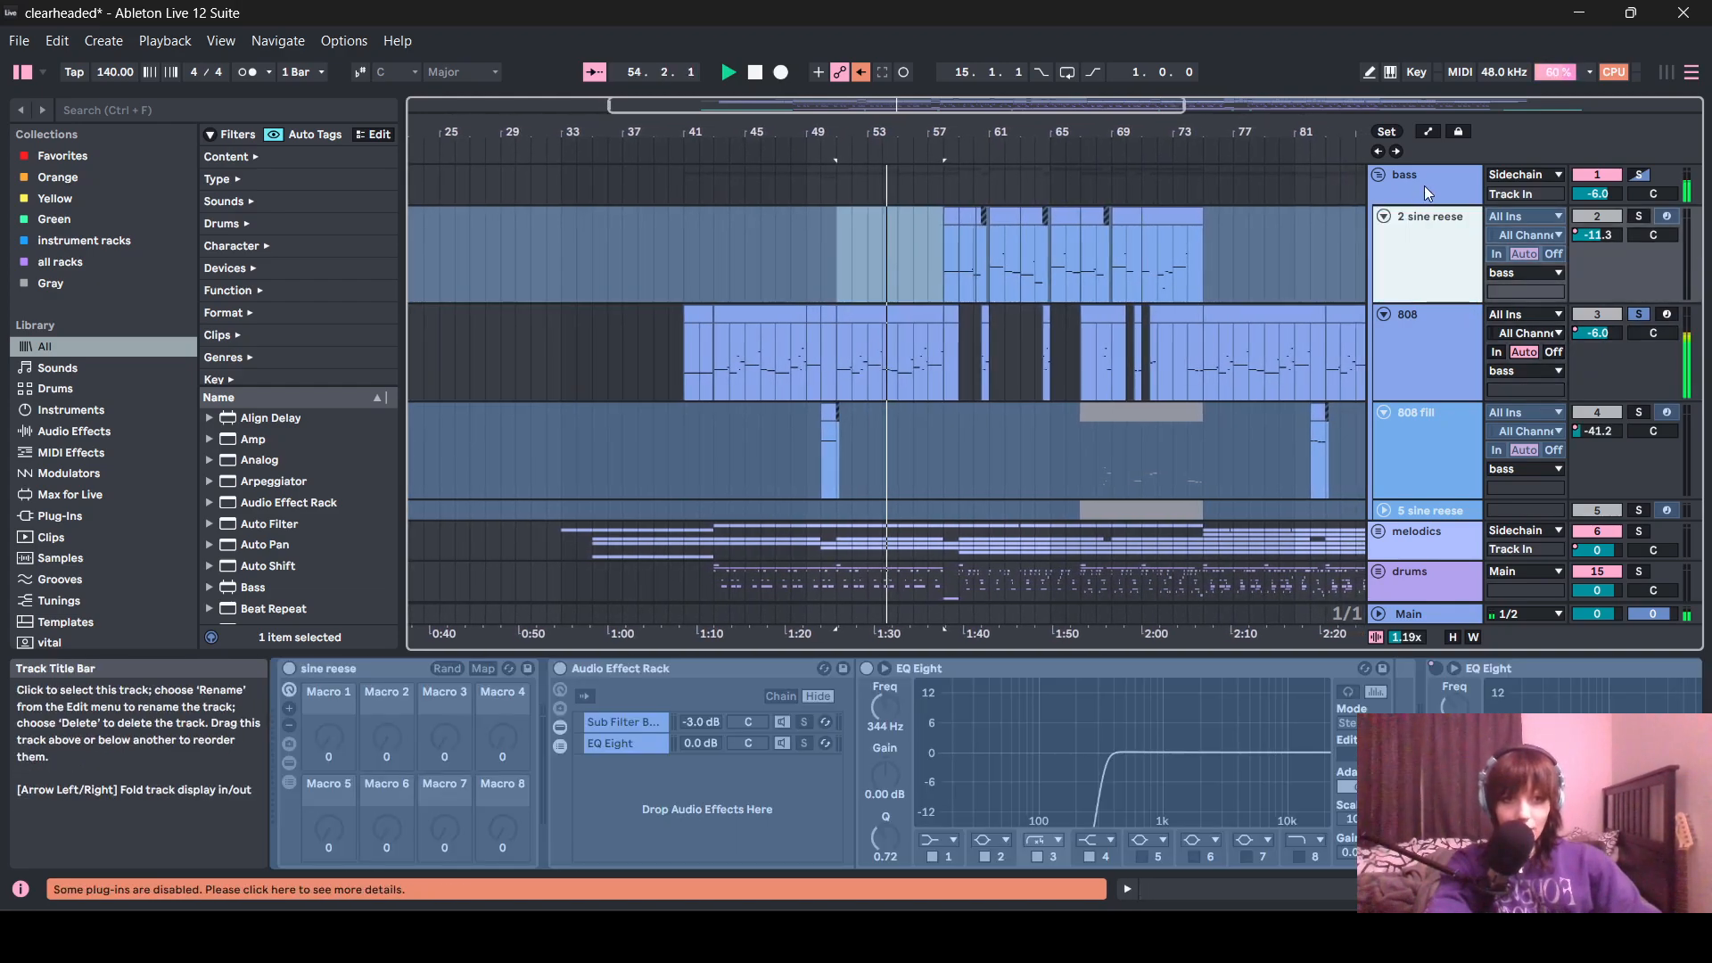
pyautogui.click(1425, 186)
pyautogui.click(1057, 784)
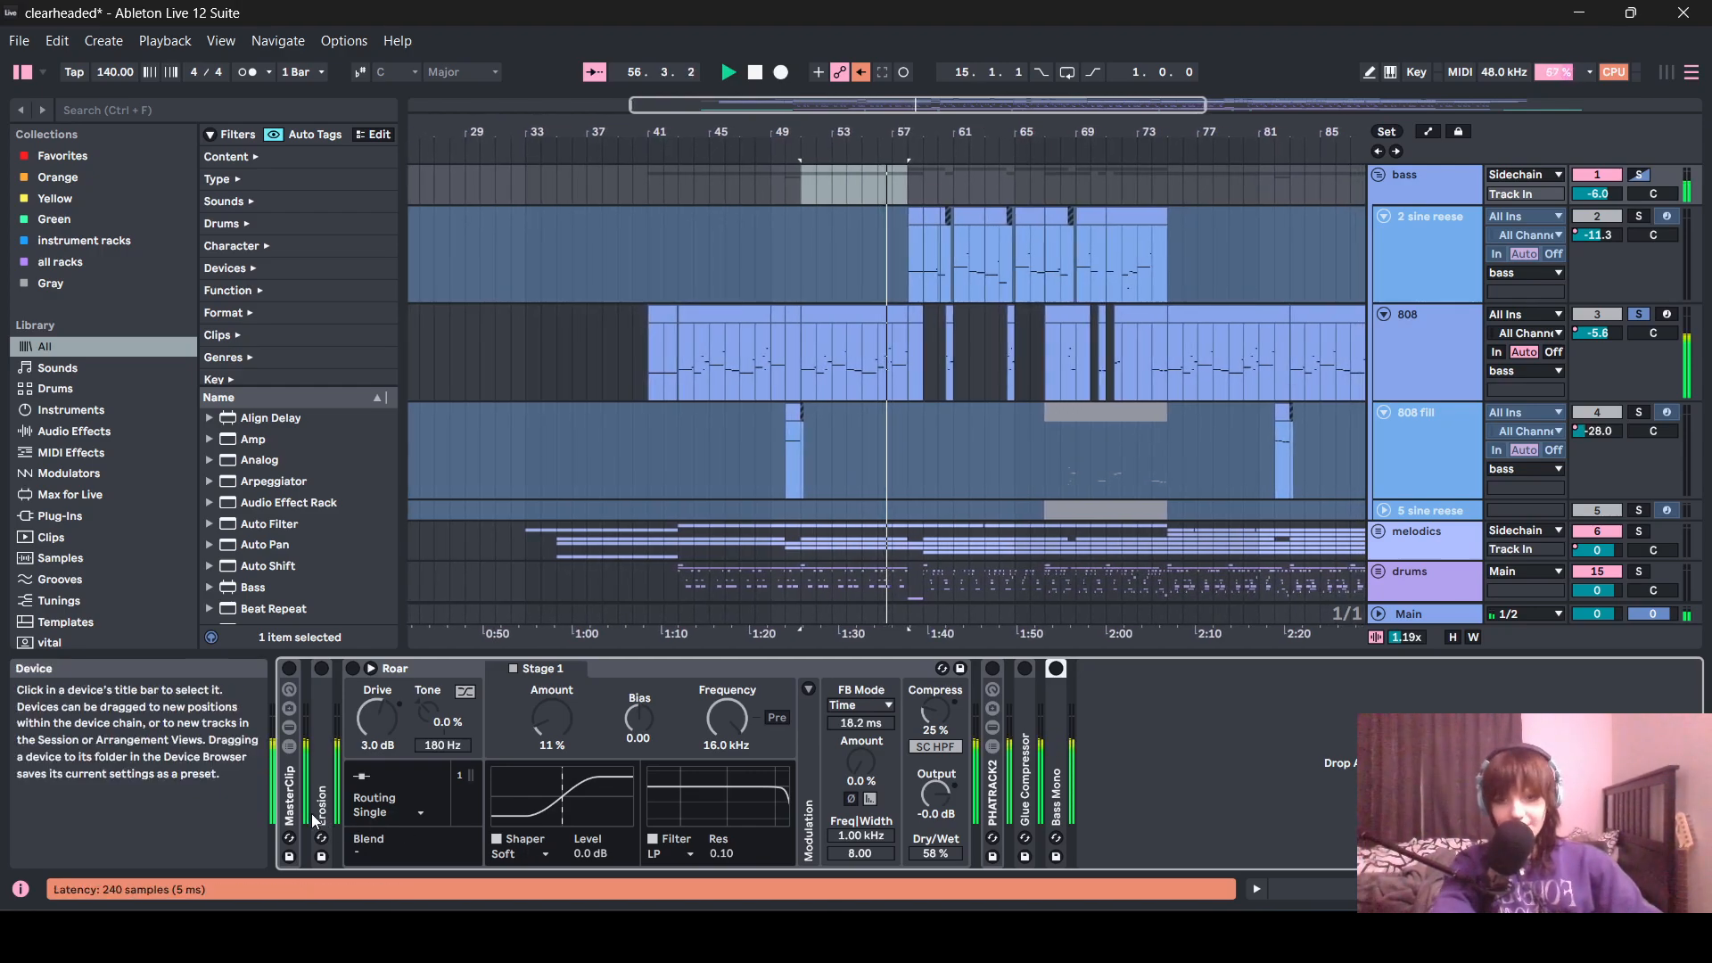
# - Turn on the bass group's MasterClip rack, and show its devices and macro controls while playing back
pyautogui.click(302, 767)
pyautogui.click(289, 746)
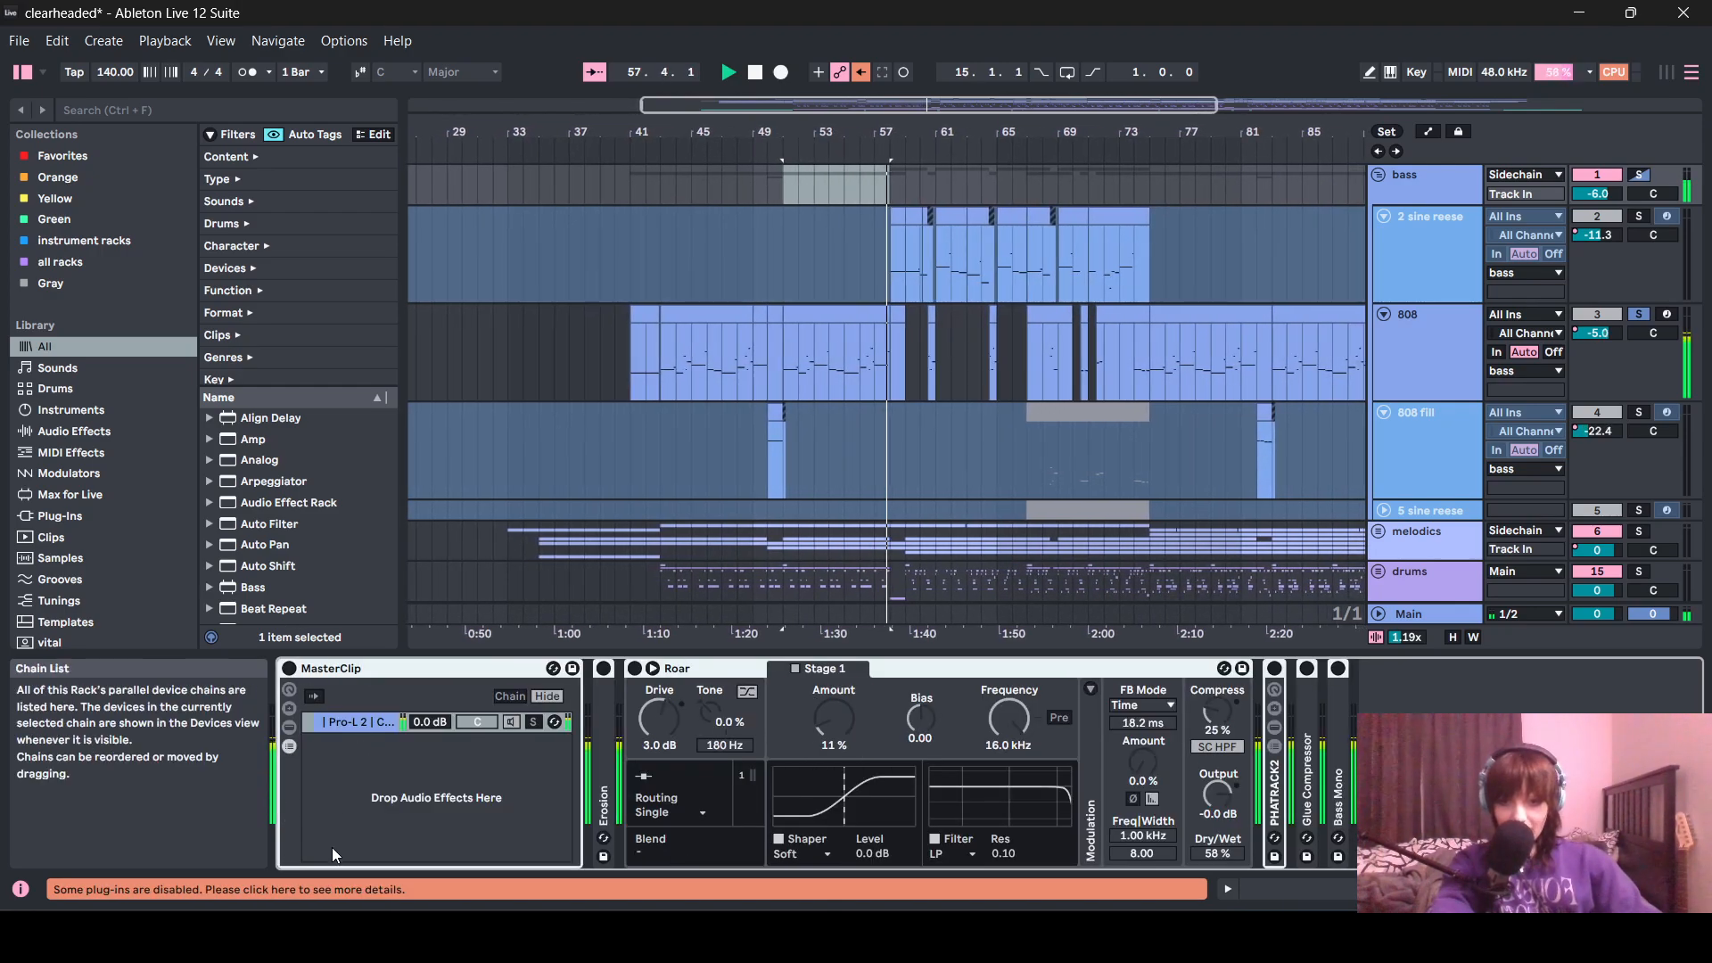
pyautogui.click(289, 748)
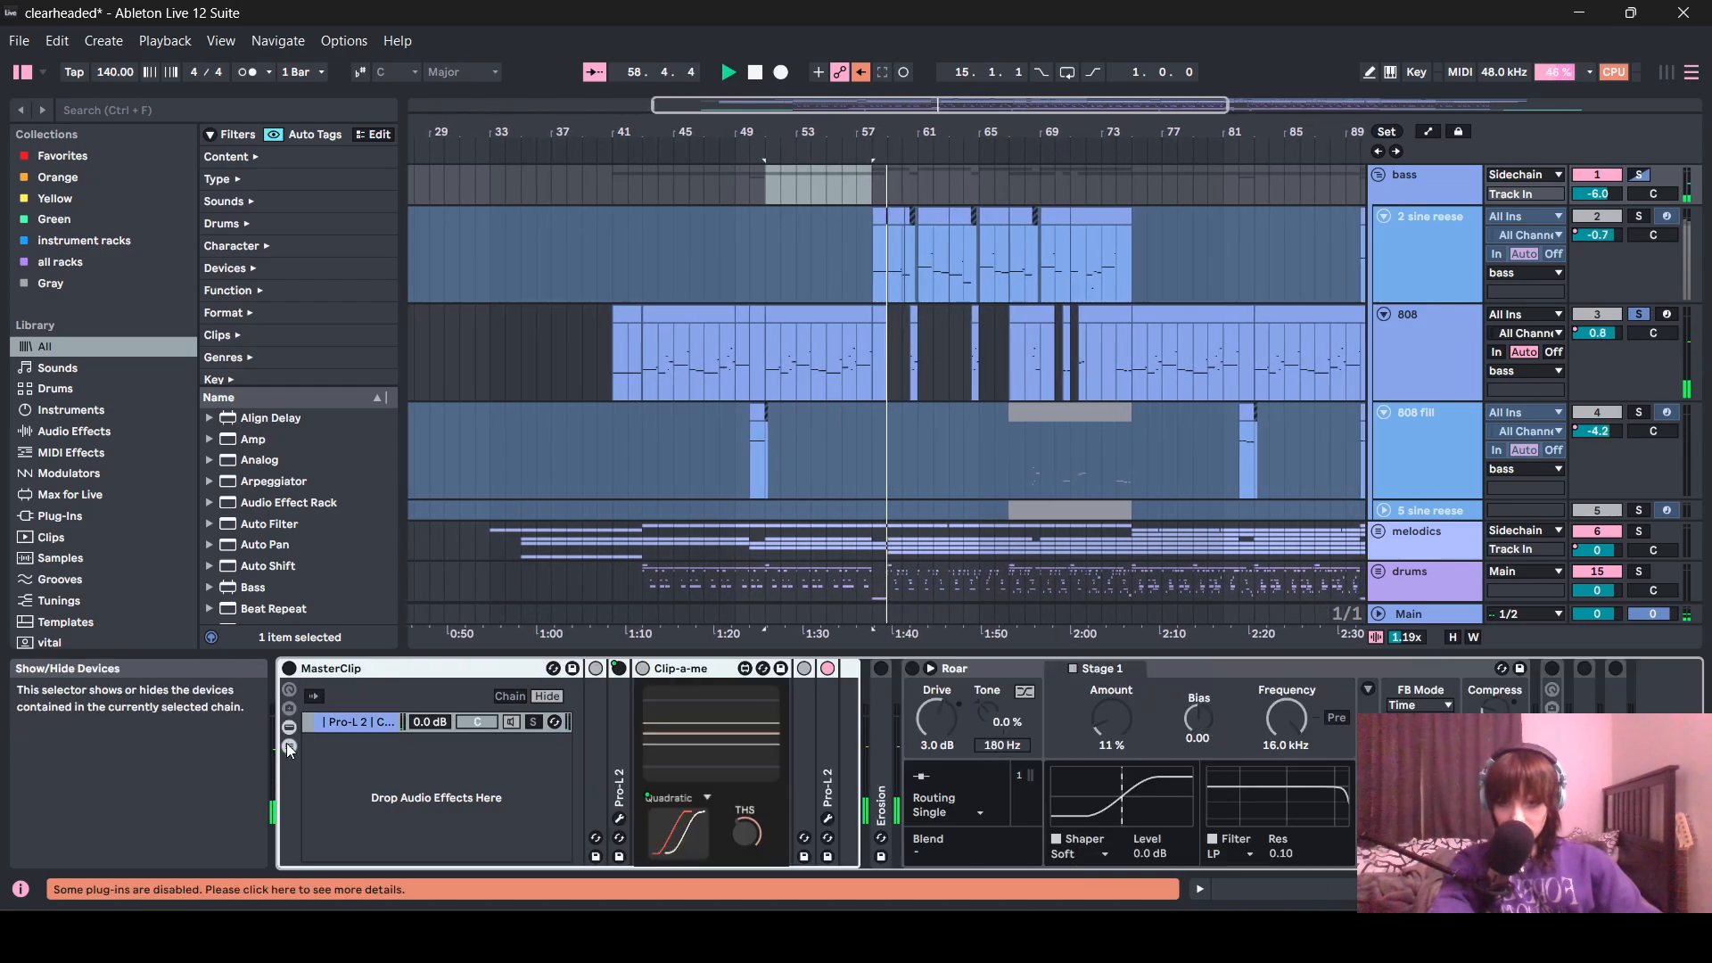
pyautogui.click(290, 751)
pyautogui.press('space')
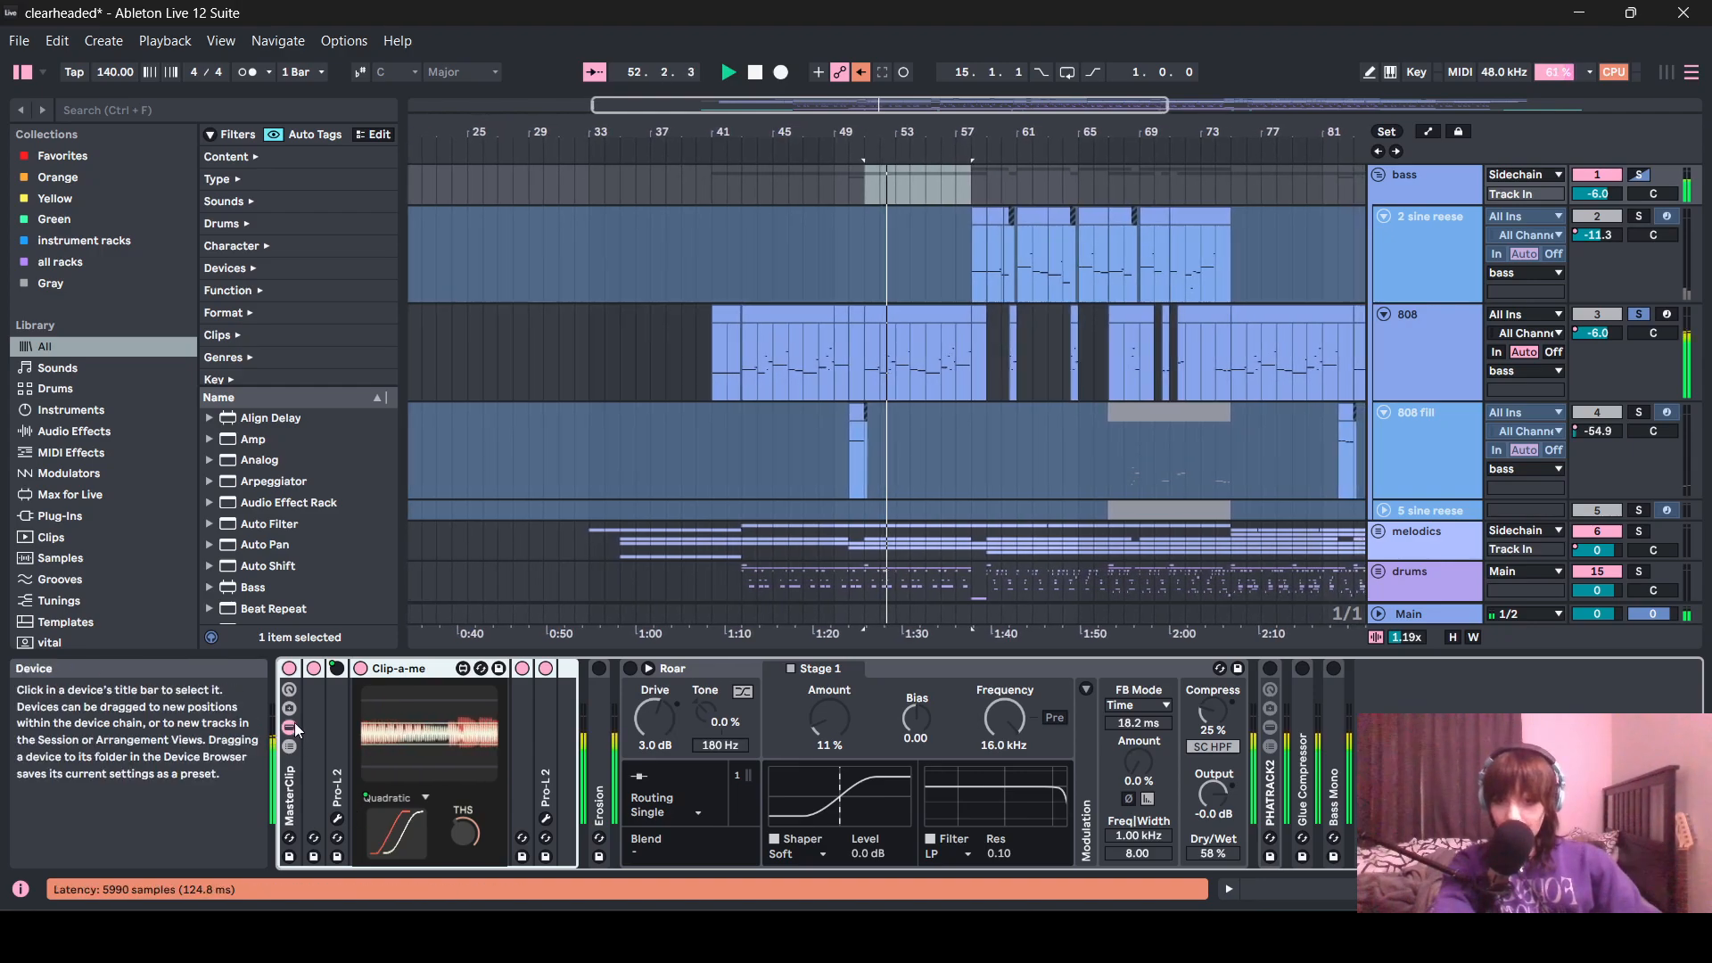
pyautogui.click(289, 689)
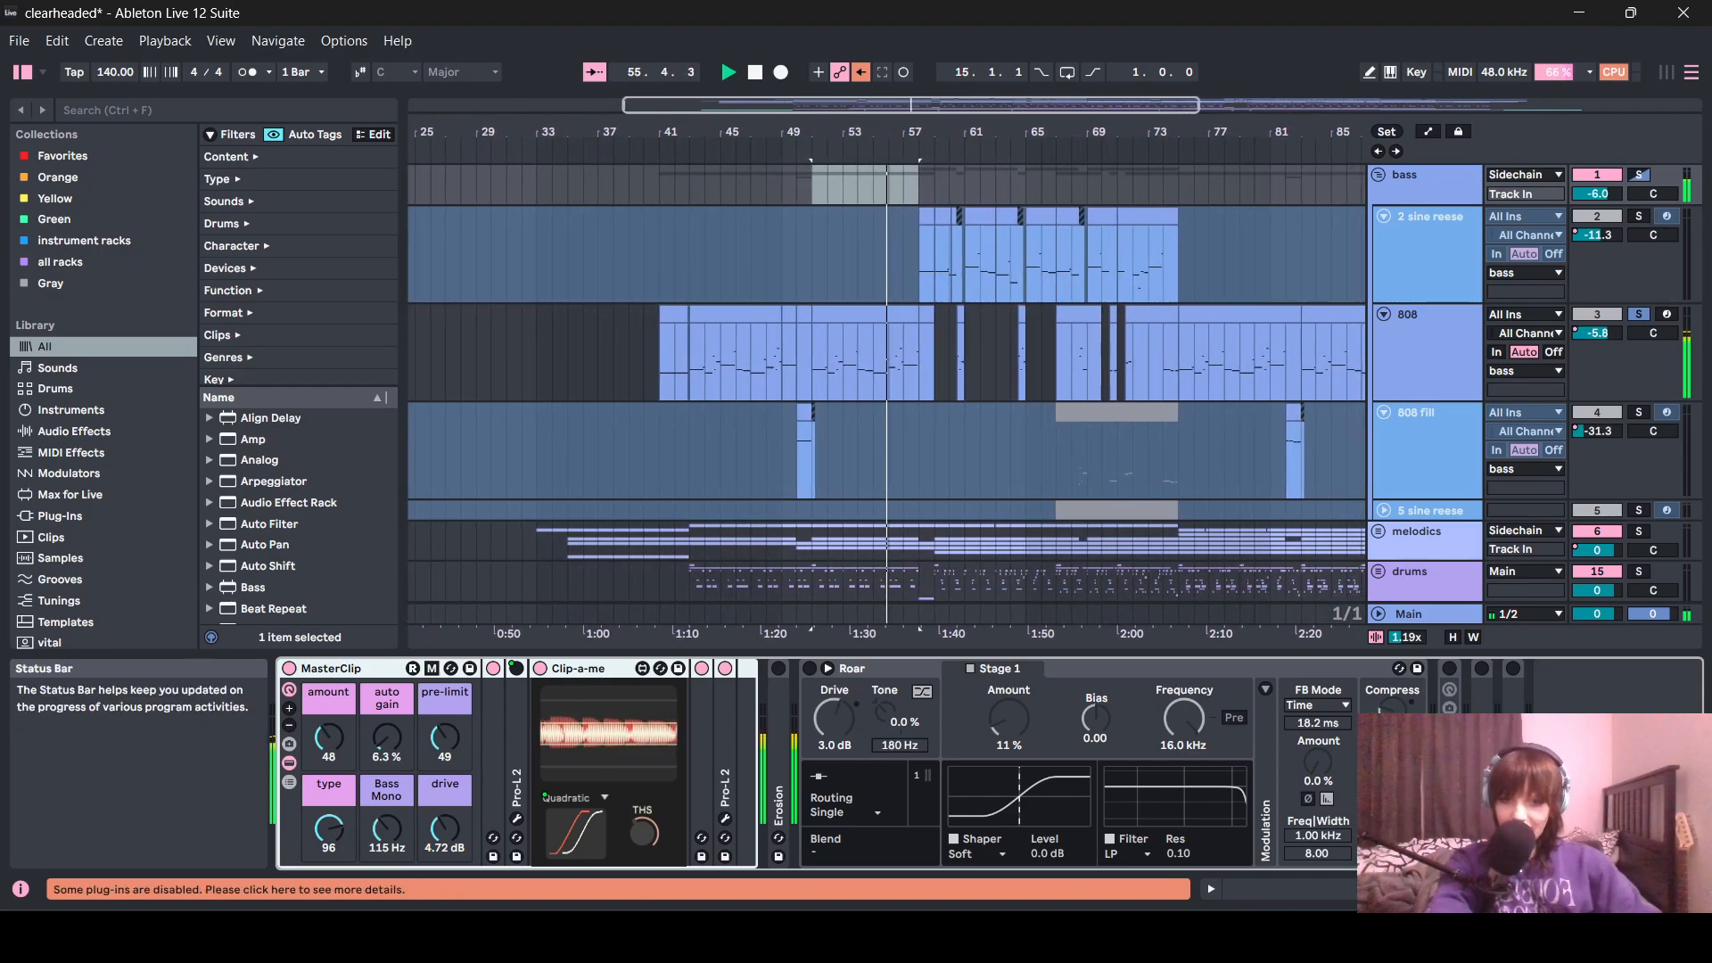
# - Unfold and turn on Erosion, and turn on Roar in the bass group's chain
pyautogui.doubleClick(772, 774)
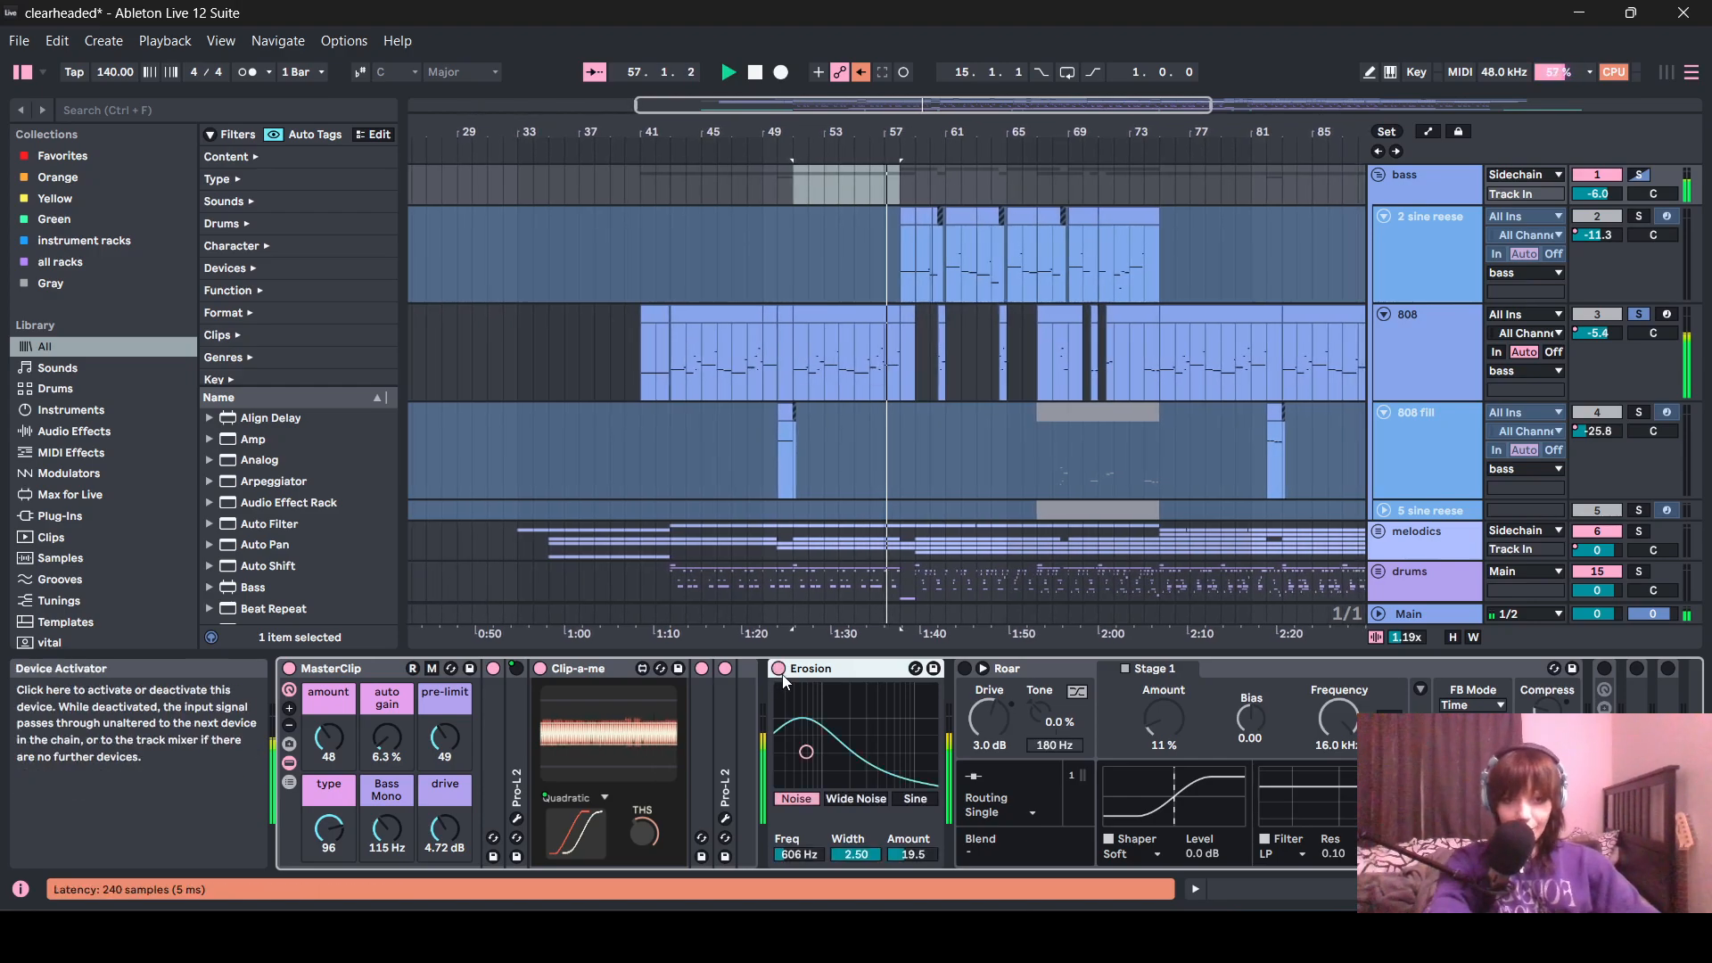
pyautogui.click(964, 668)
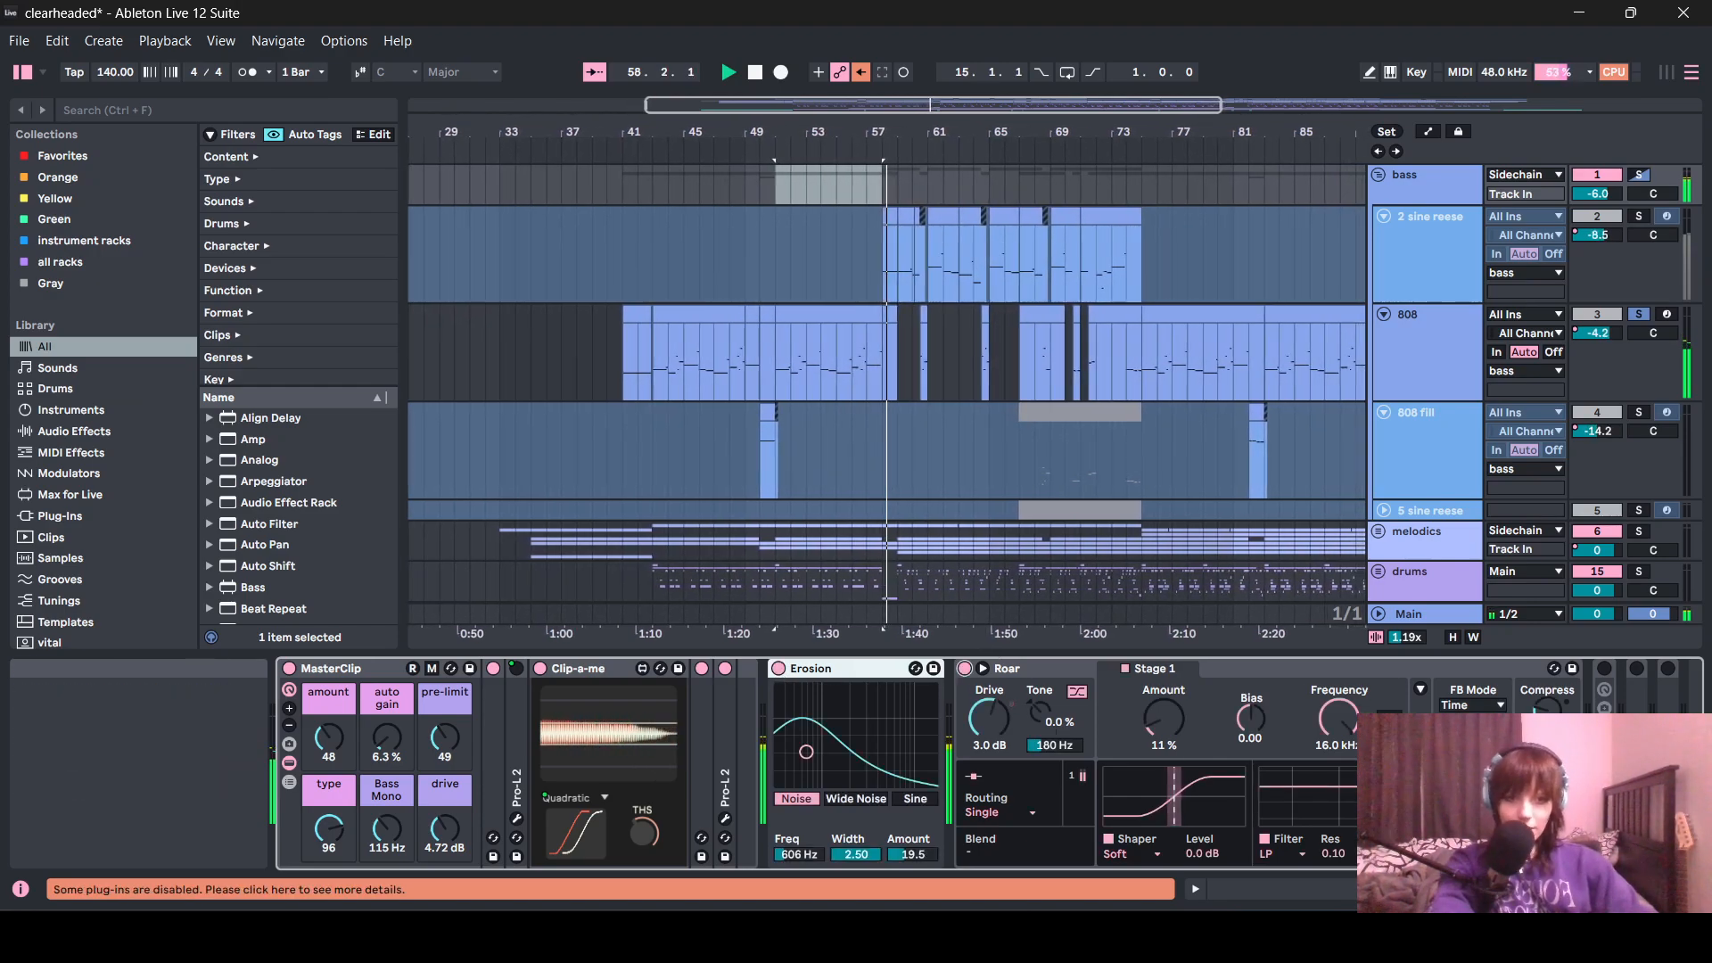
pyautogui.hscroll(2, 802, 762)
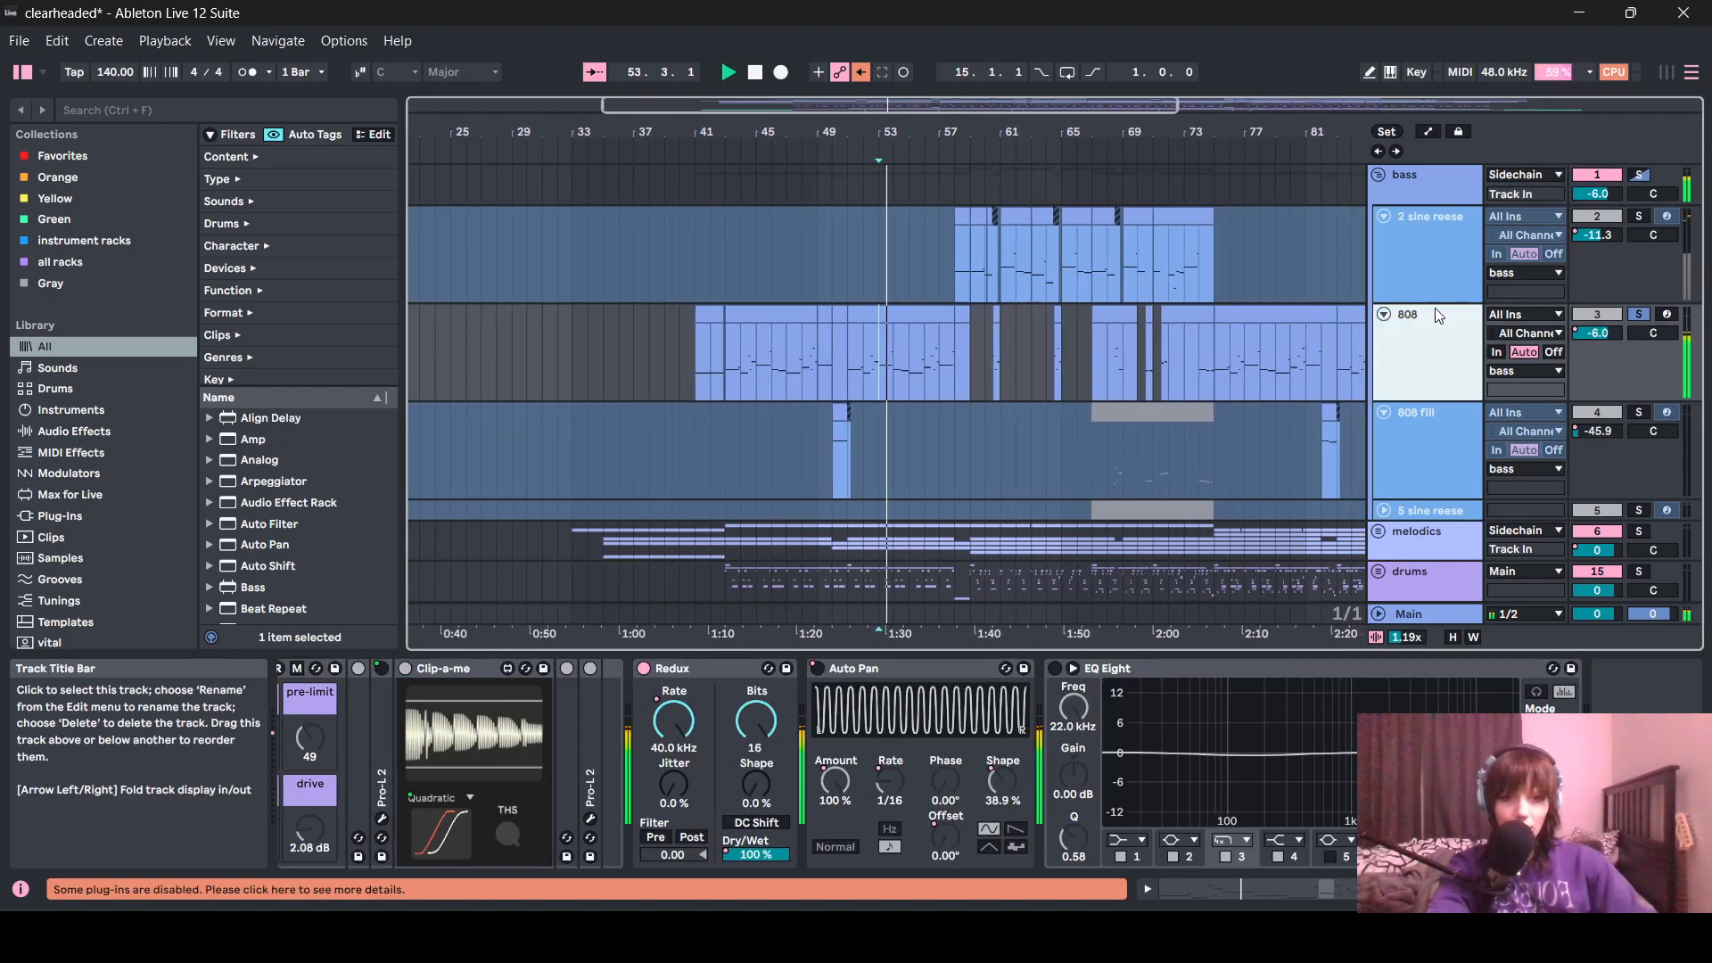
# - Unfold the bass group's PHATRACK2 rack to inspect its devices, opening and closing its Saturn 2 plug-in
pyautogui.click(1431, 195)
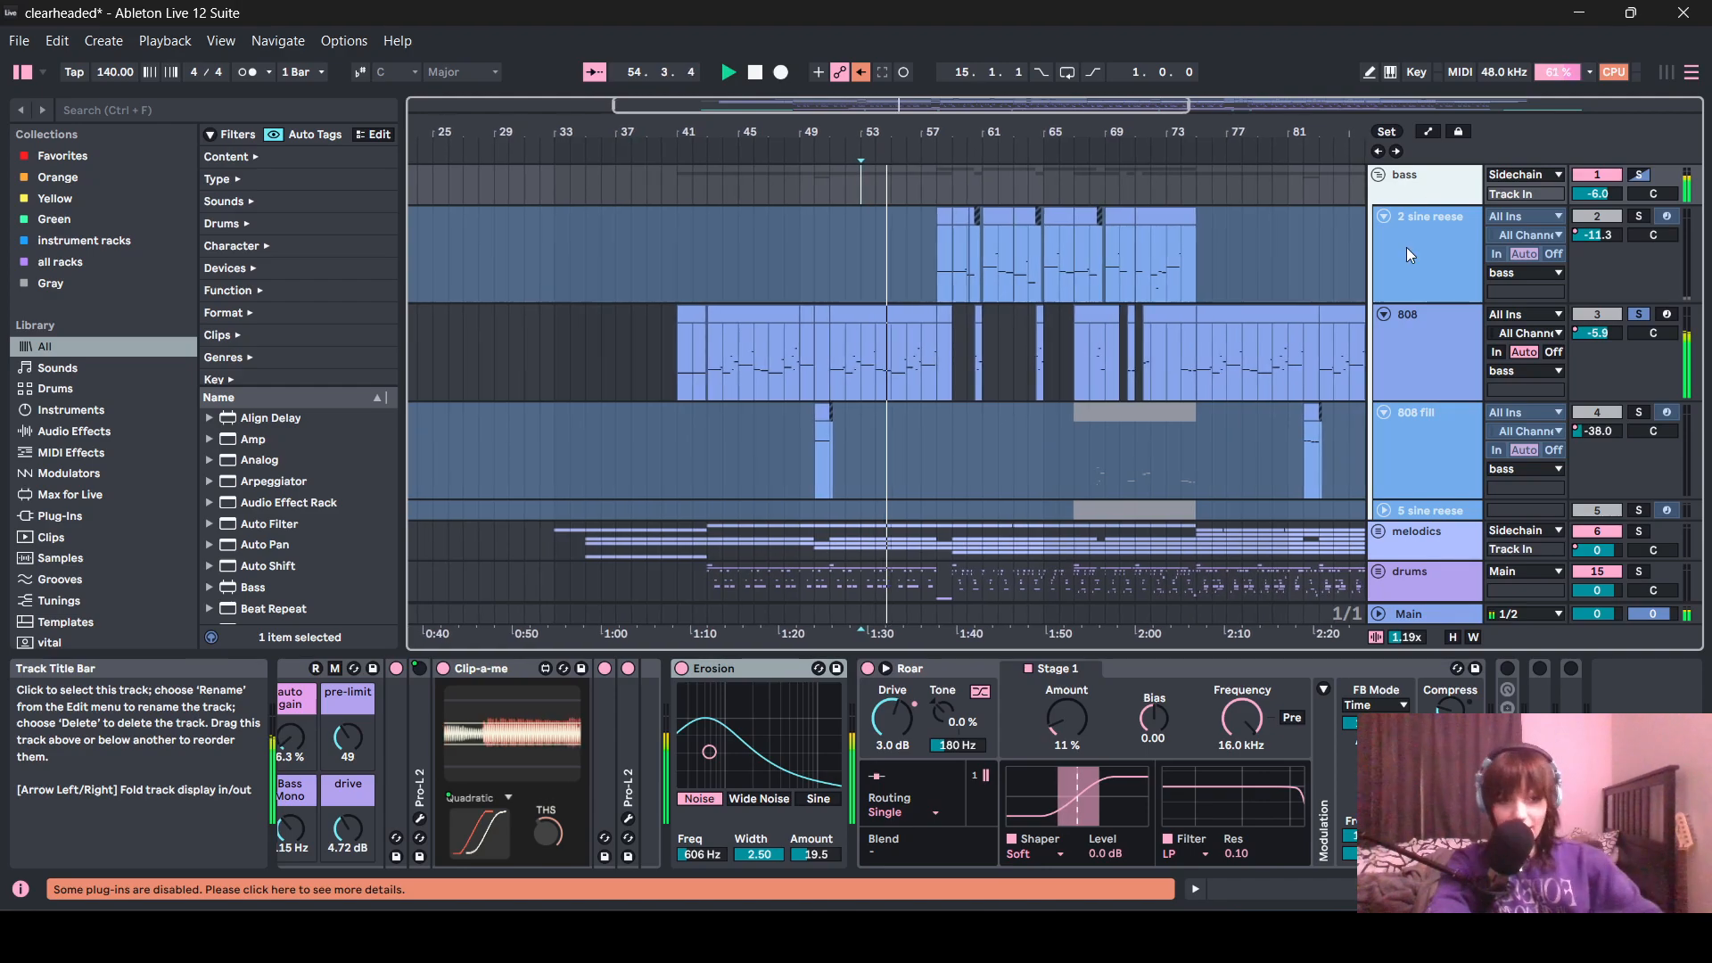
pyautogui.doubleClick(1507, 768)
pyautogui.moveTo(1569, 889); pyautogui.dragTo(1614, 889)
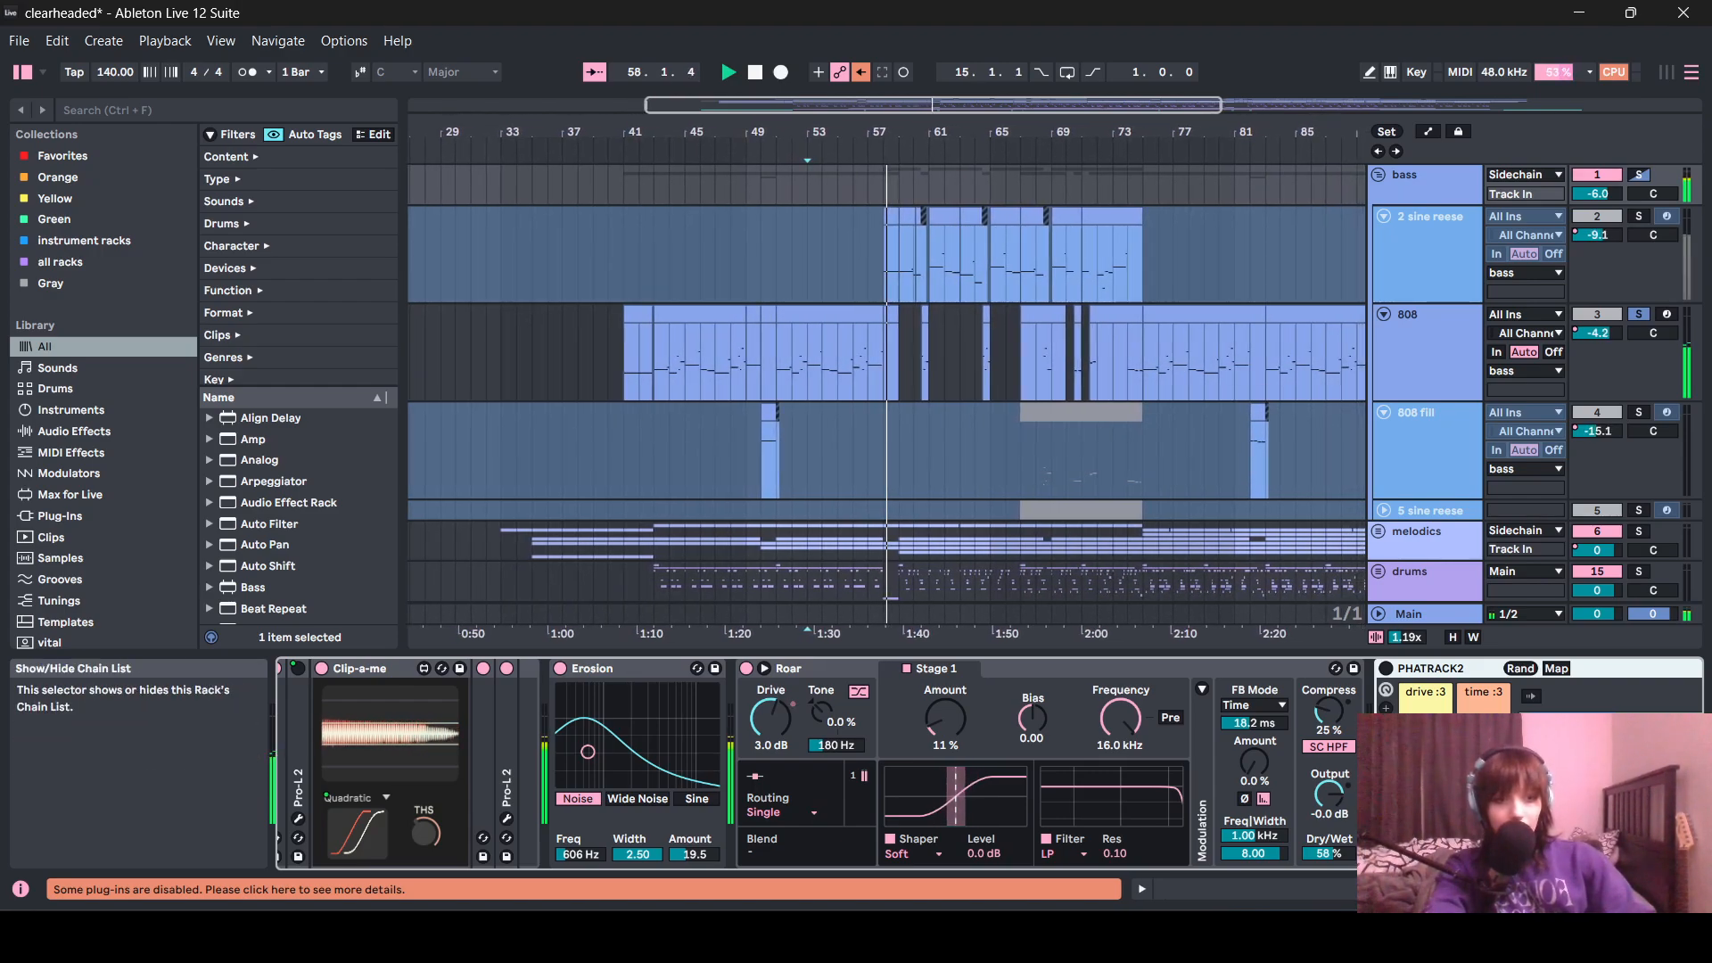
pyautogui.click(1386, 765)
pyautogui.moveTo(1614, 889); pyautogui.dragTo(1676, 889)
pyautogui.click(1120, 819)
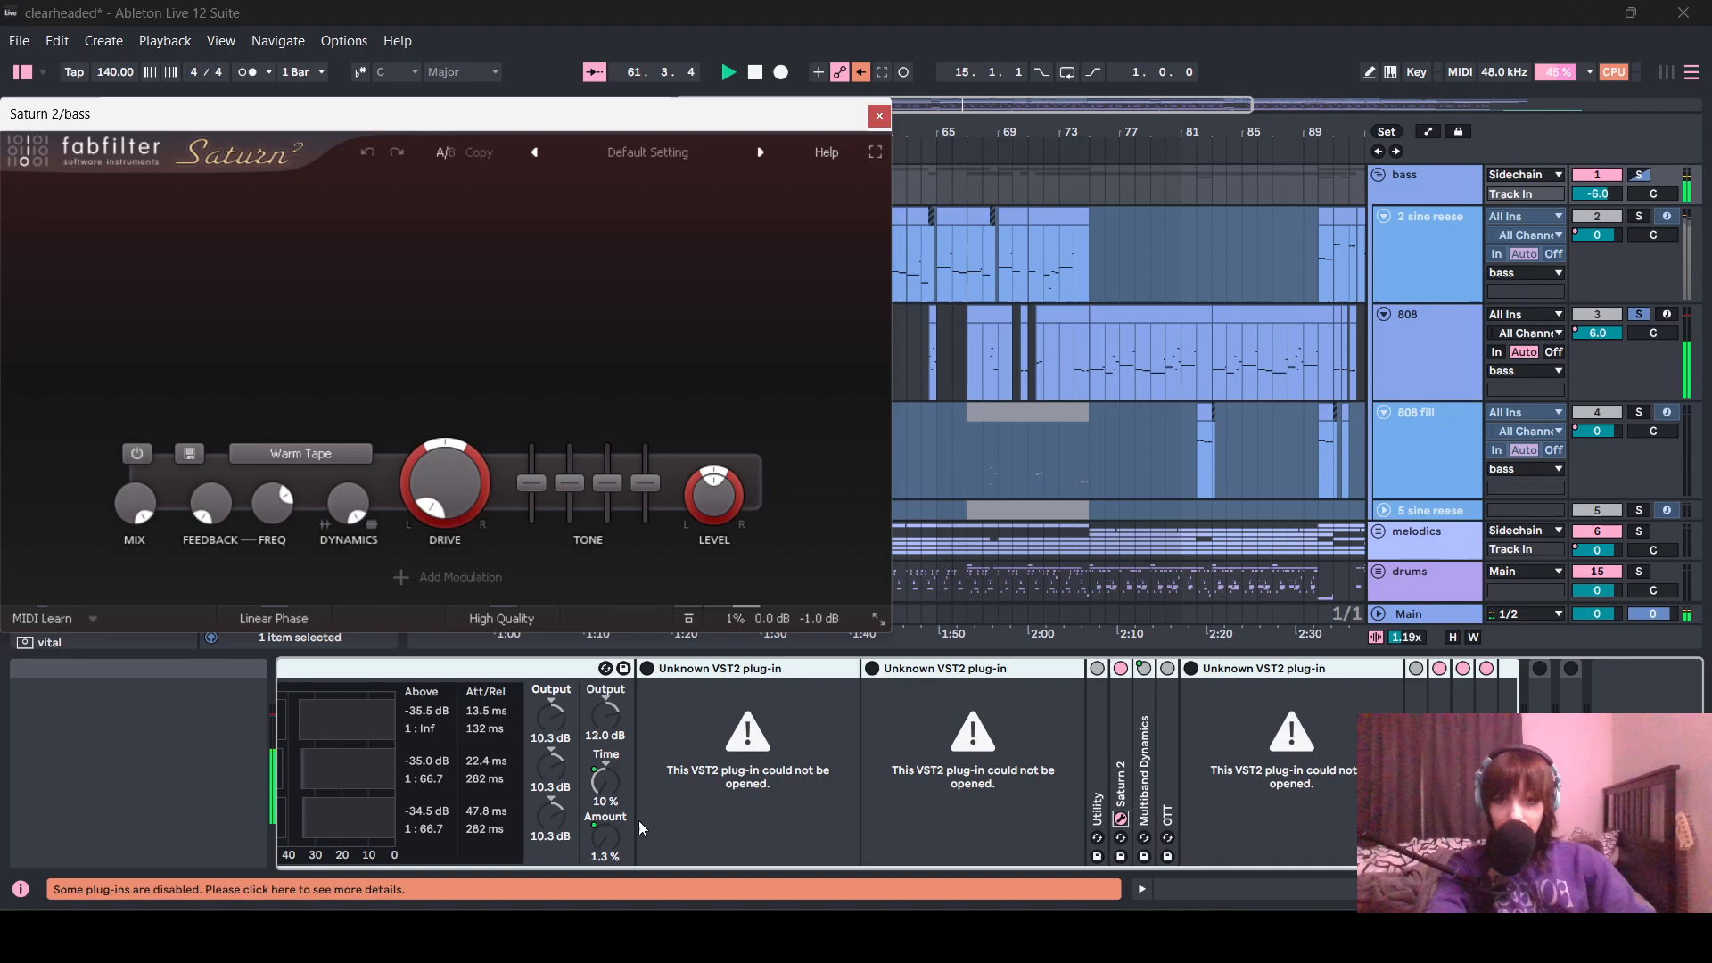
pyautogui.click(878, 116)
pyautogui.moveTo(1668, 889); pyautogui.dragTo(1436, 889)
# - Turn on the Glue Compressor, Bass Mono and PHATRACK2 in the bass group's chain
pyautogui.doubleClick(1149, 670)
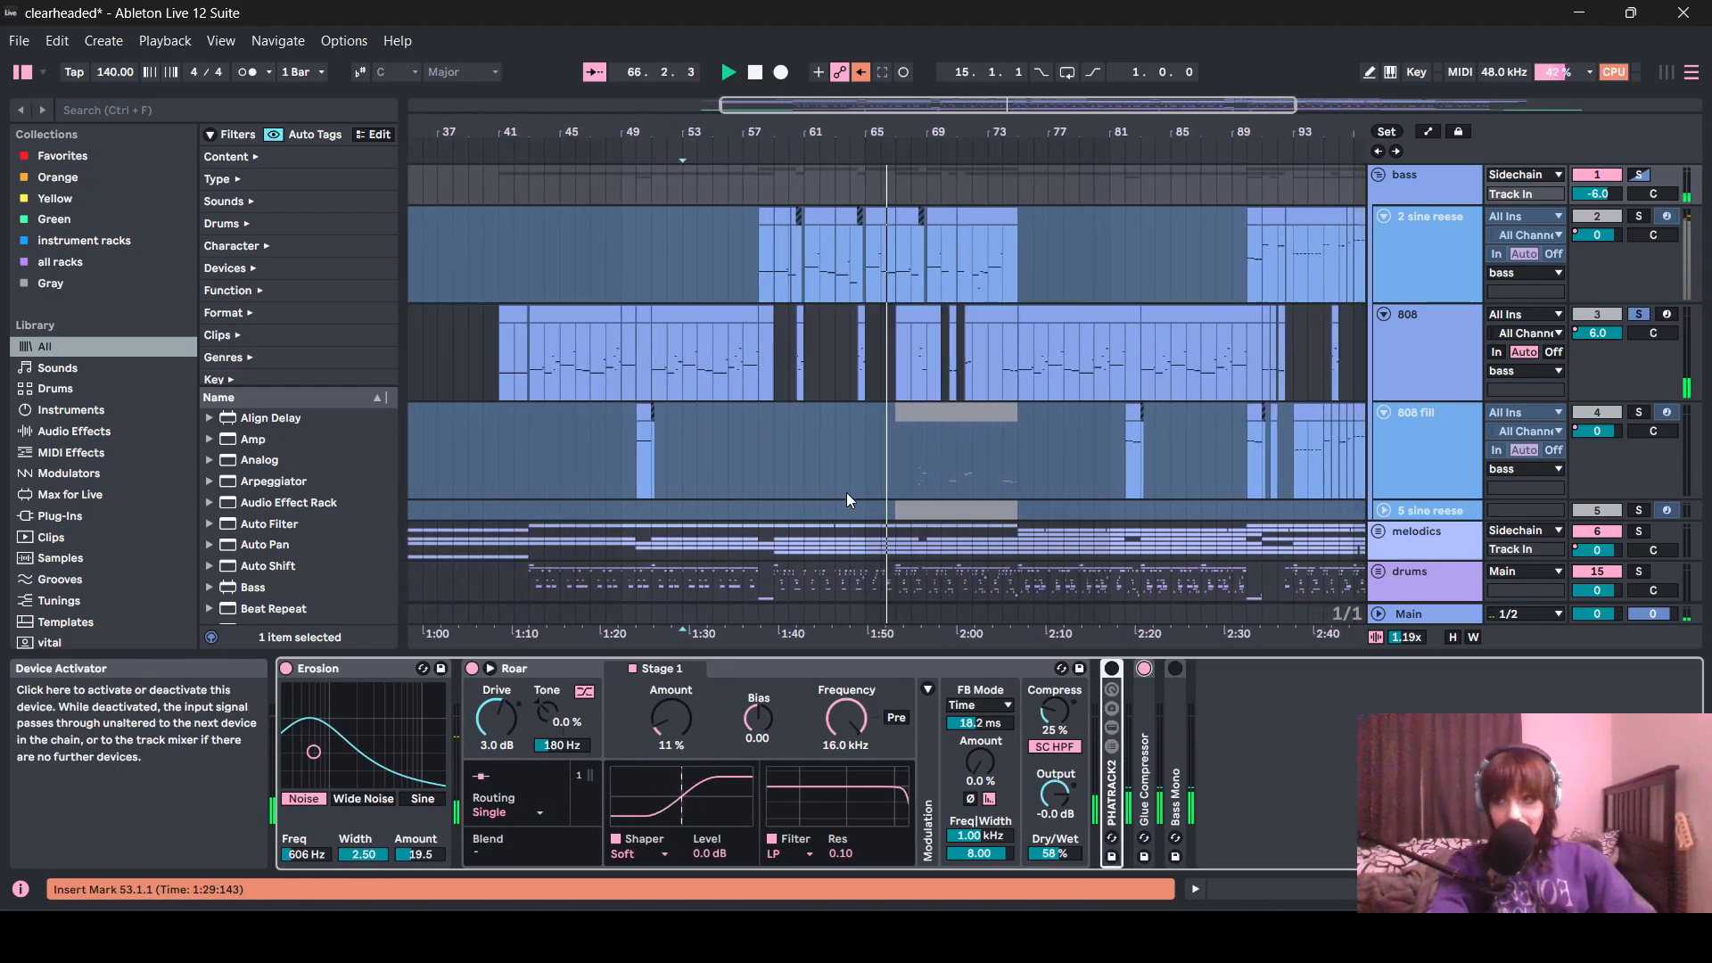
pyautogui.doubleClick(1175, 784)
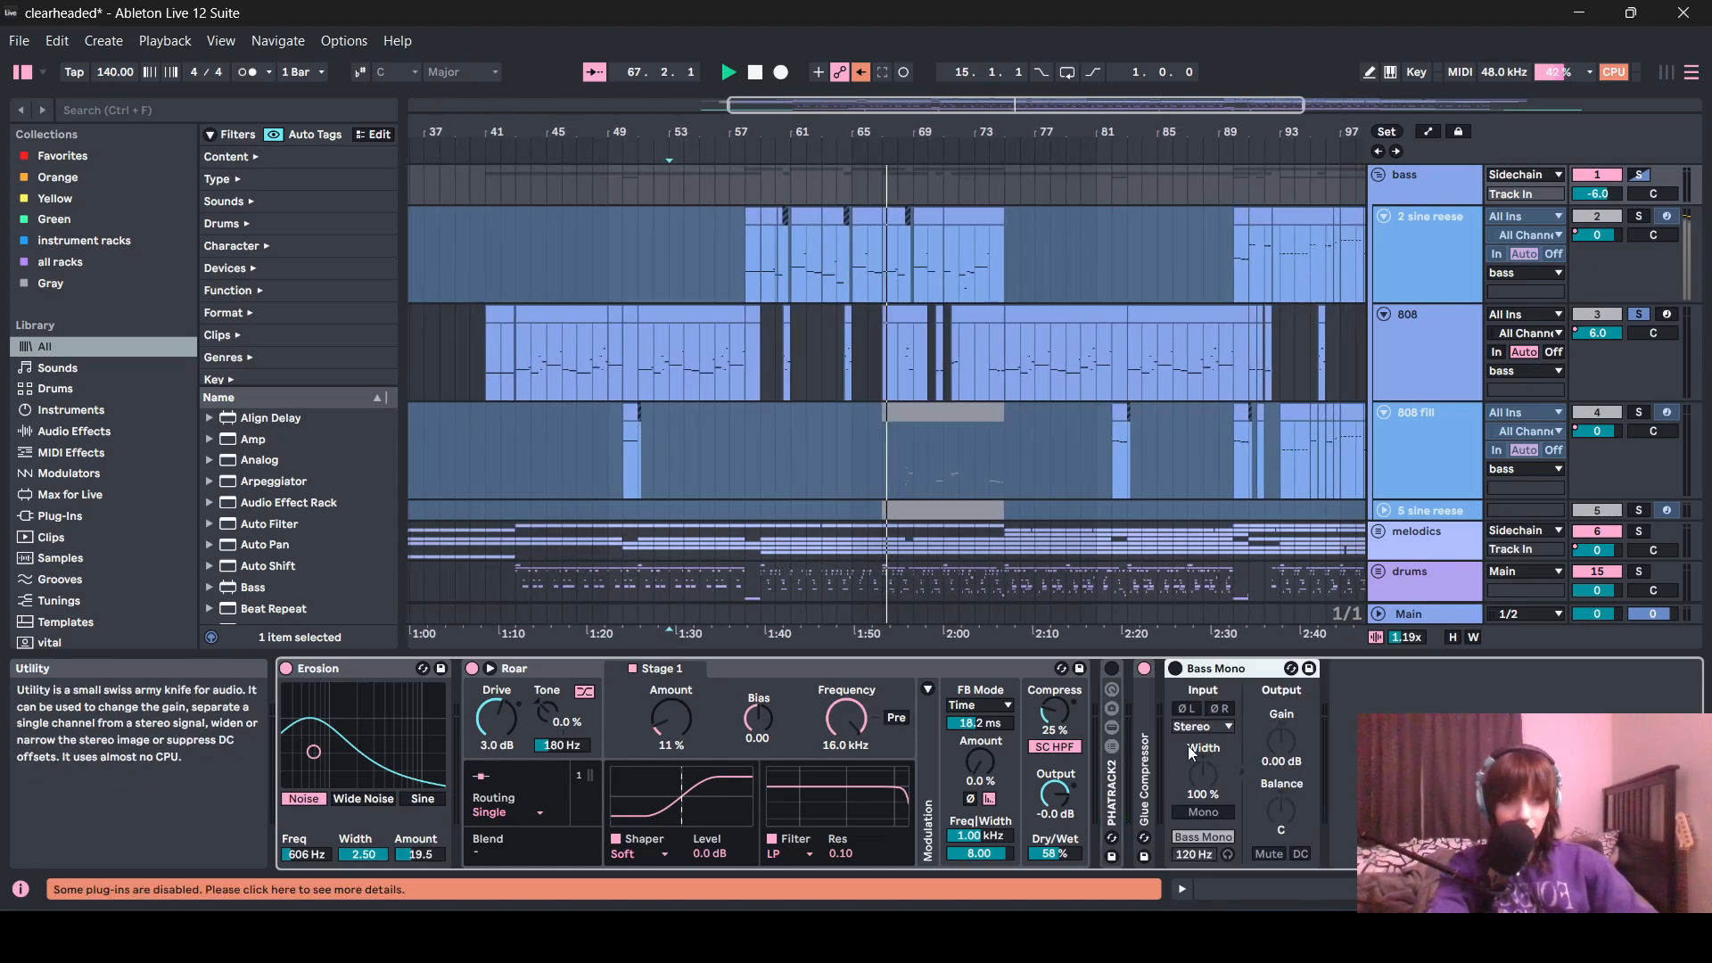
pyautogui.click(1120, 673)
pyautogui.click(1175, 668)
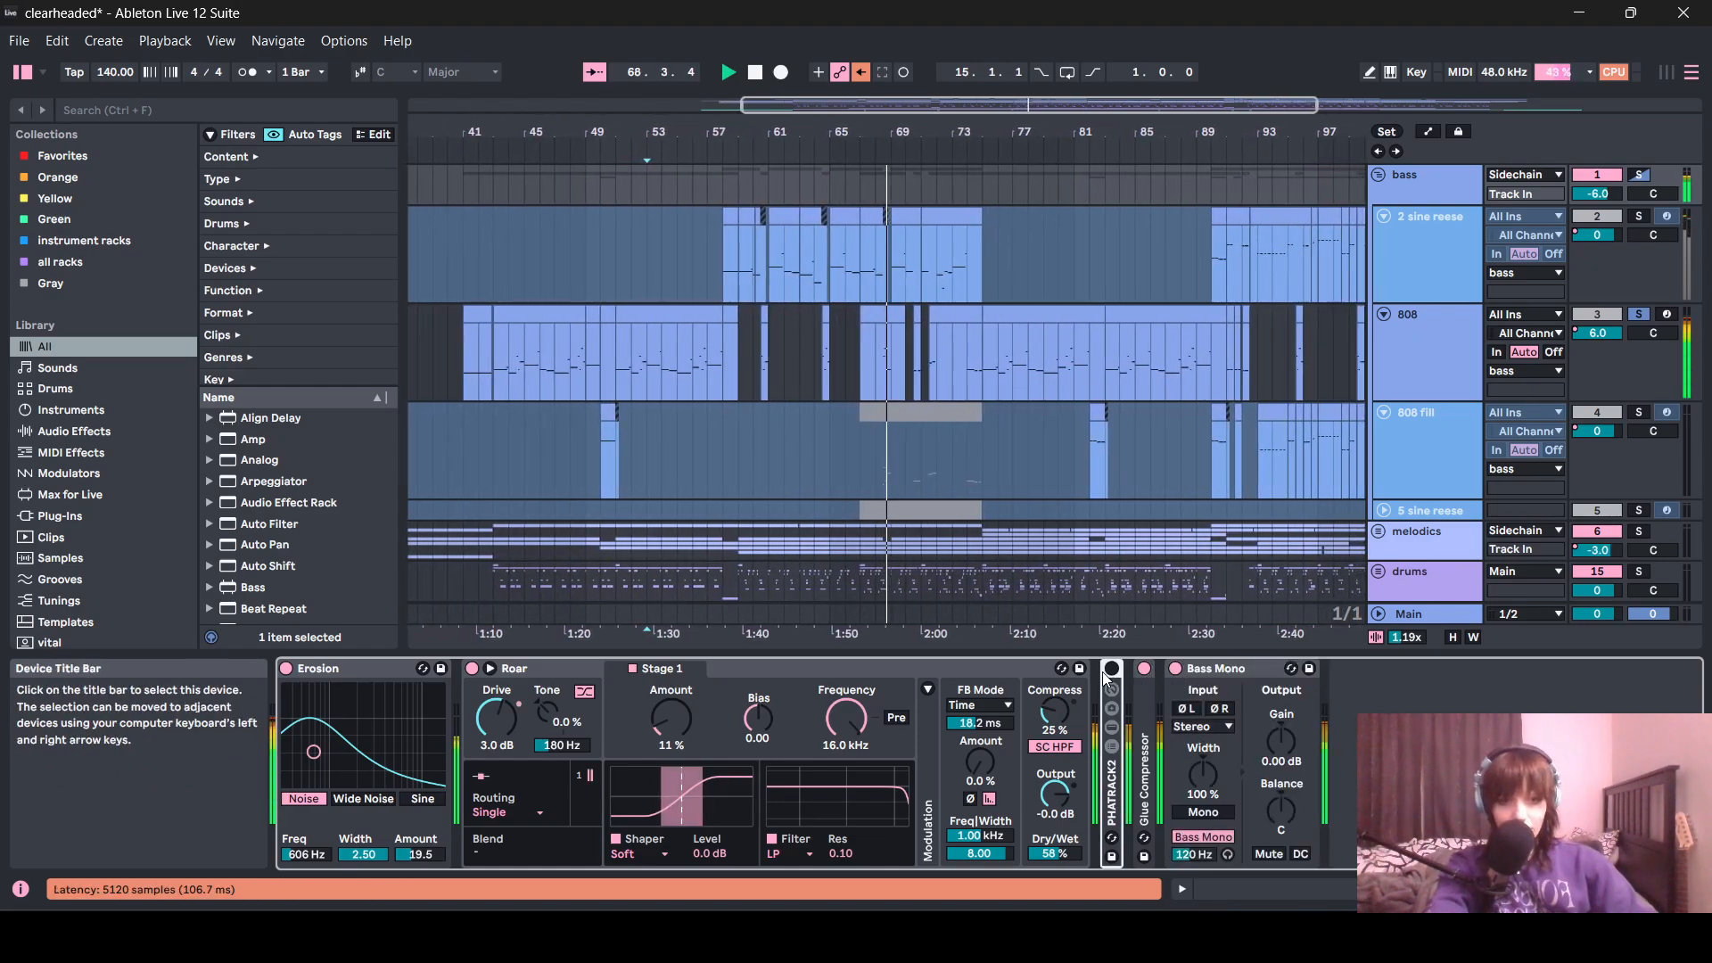
pyautogui.click(1111, 668)
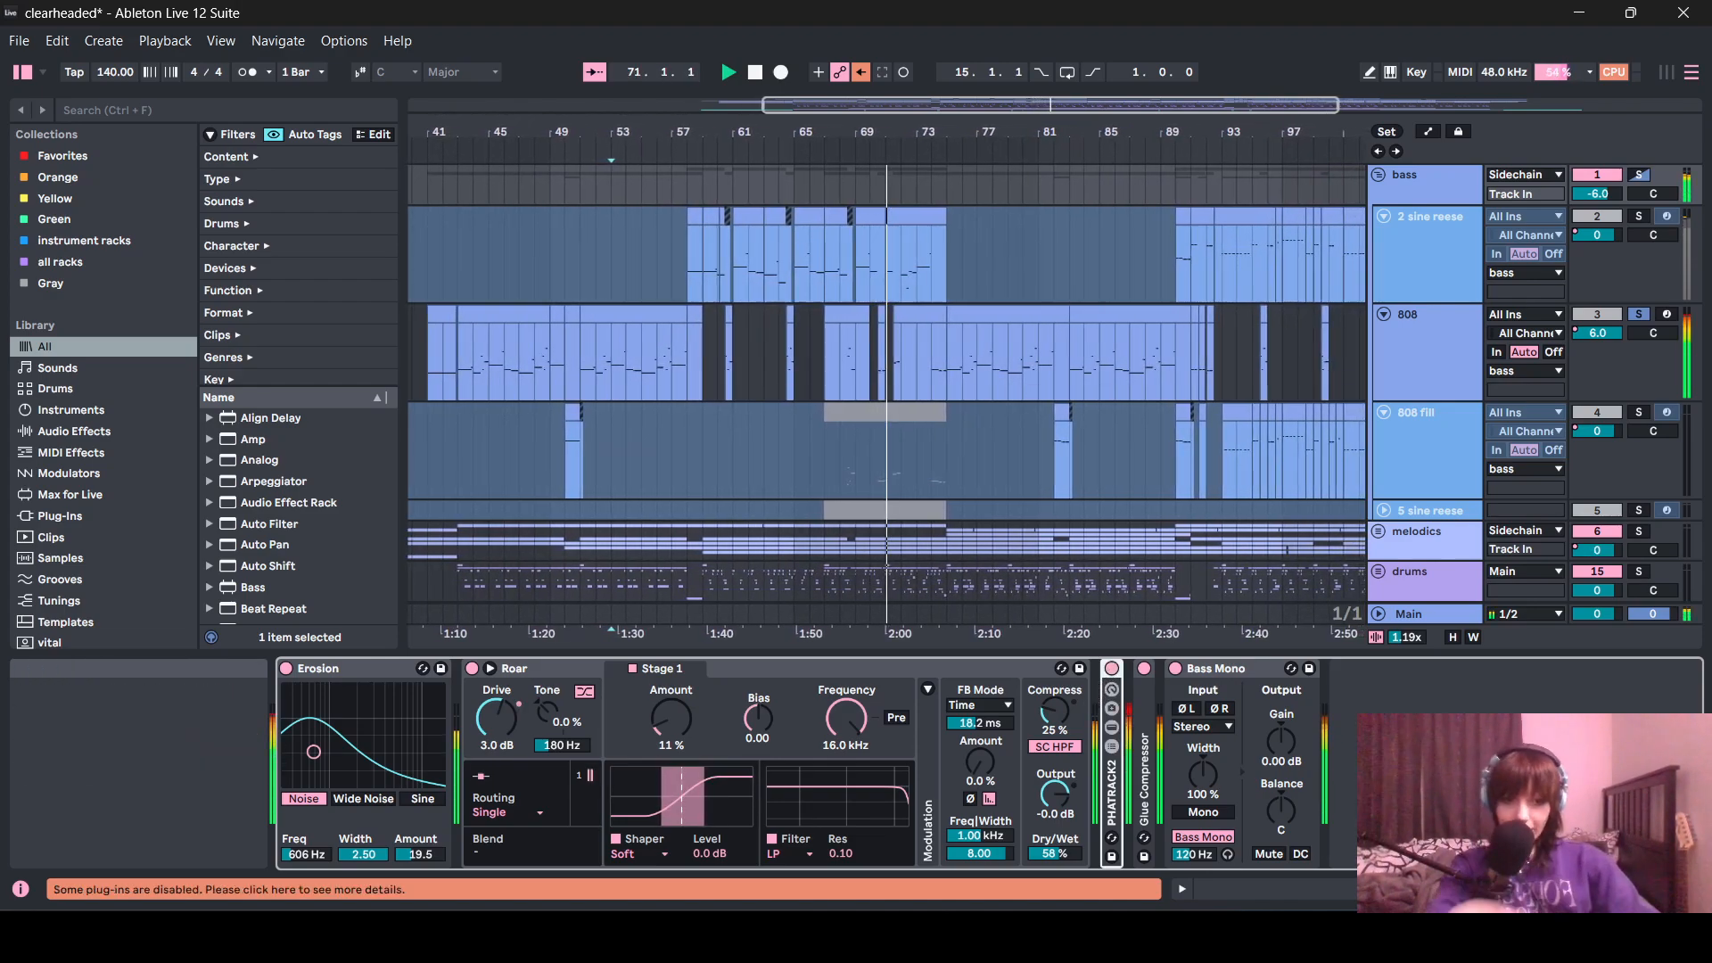
pyautogui.click(1203, 889)
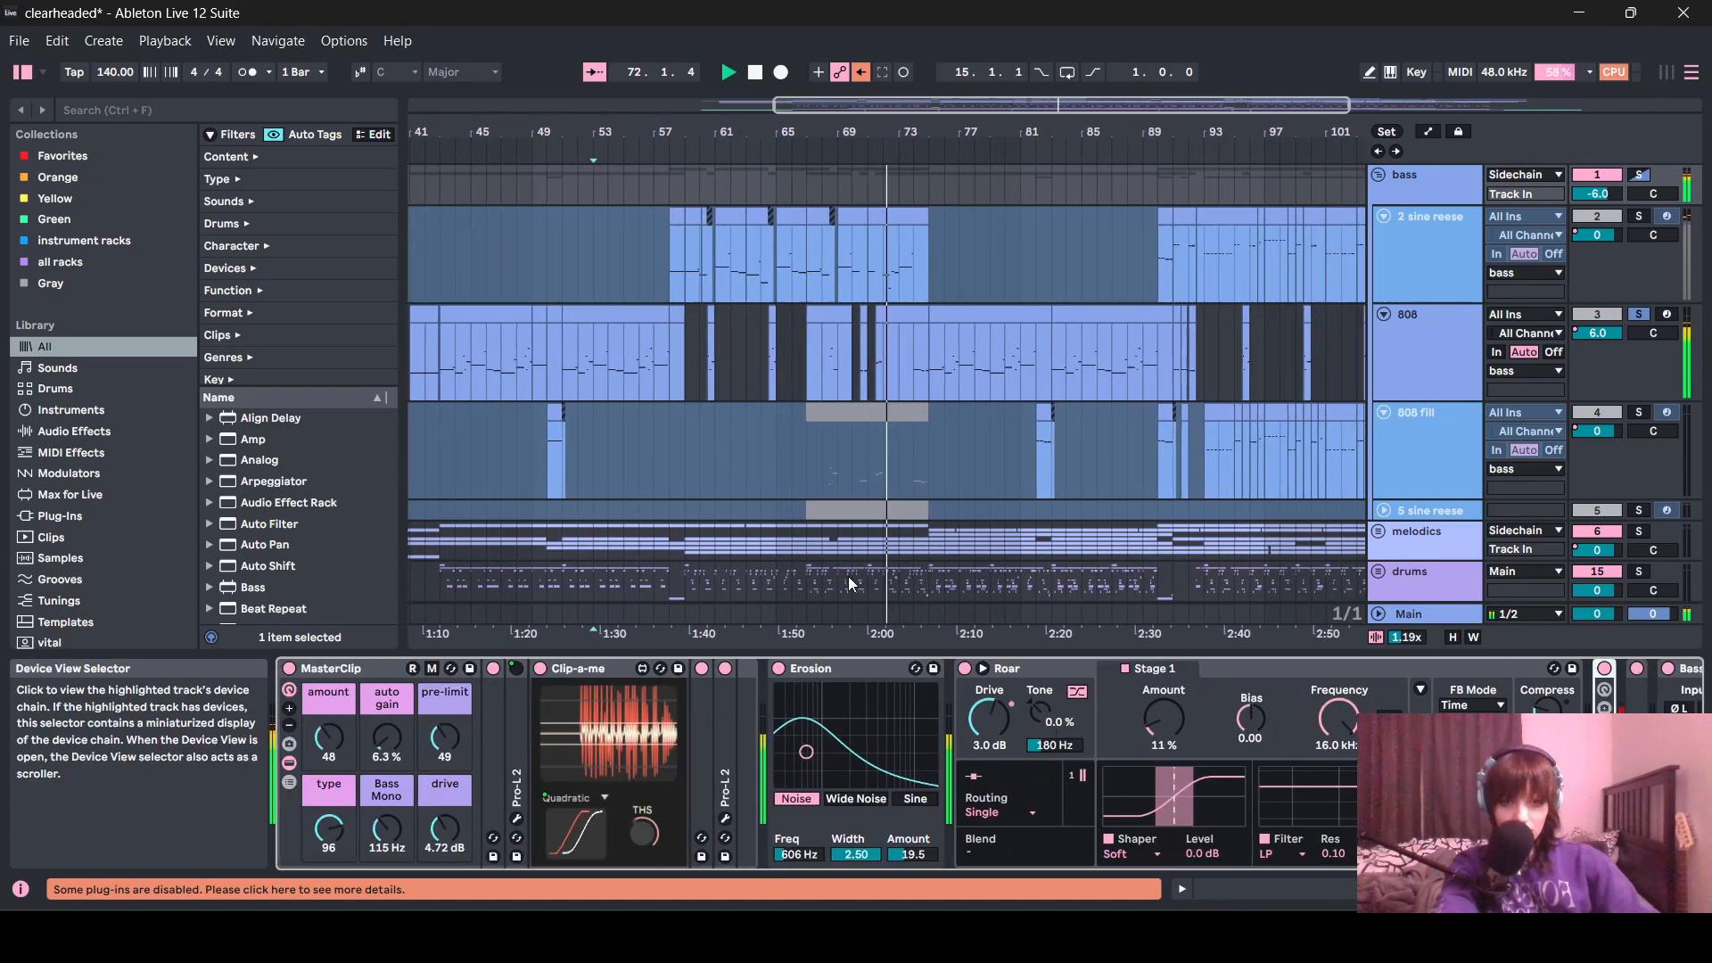
# - Play the 2 sine reese track from the start of its clips, switch the solo to it, and show the bass group's devices
pyautogui.press('-')
pyautogui.click(1387, 274)
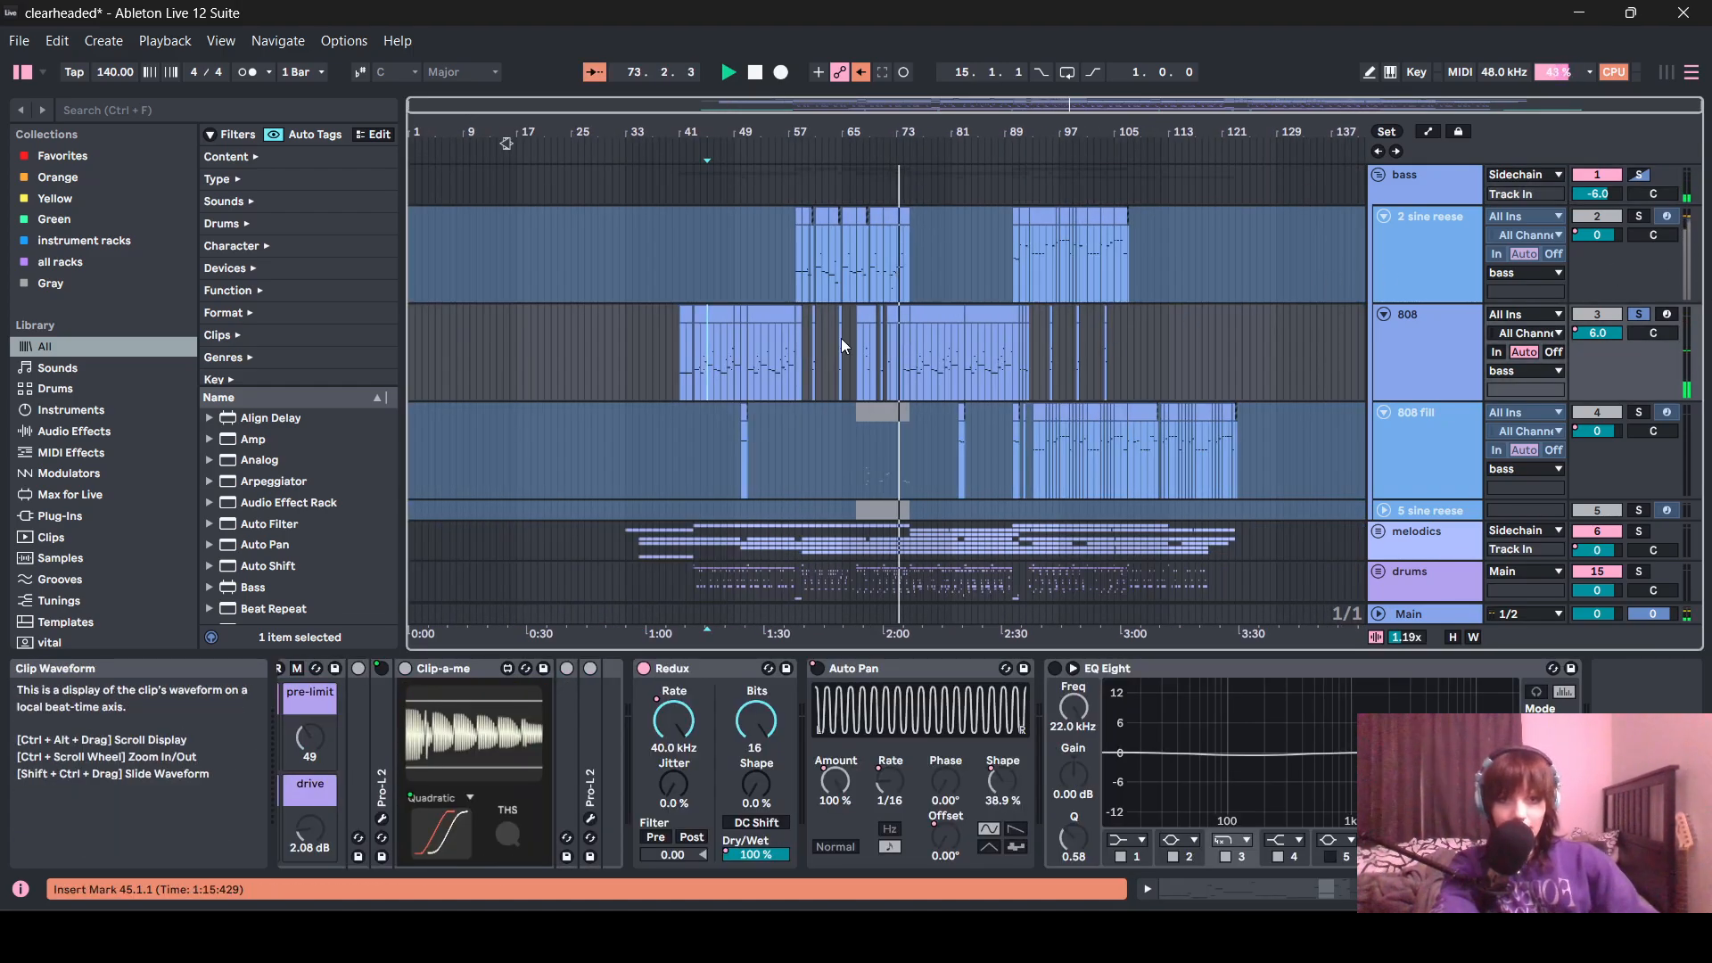
pyautogui.press('+')
pyautogui.click(756, 285)
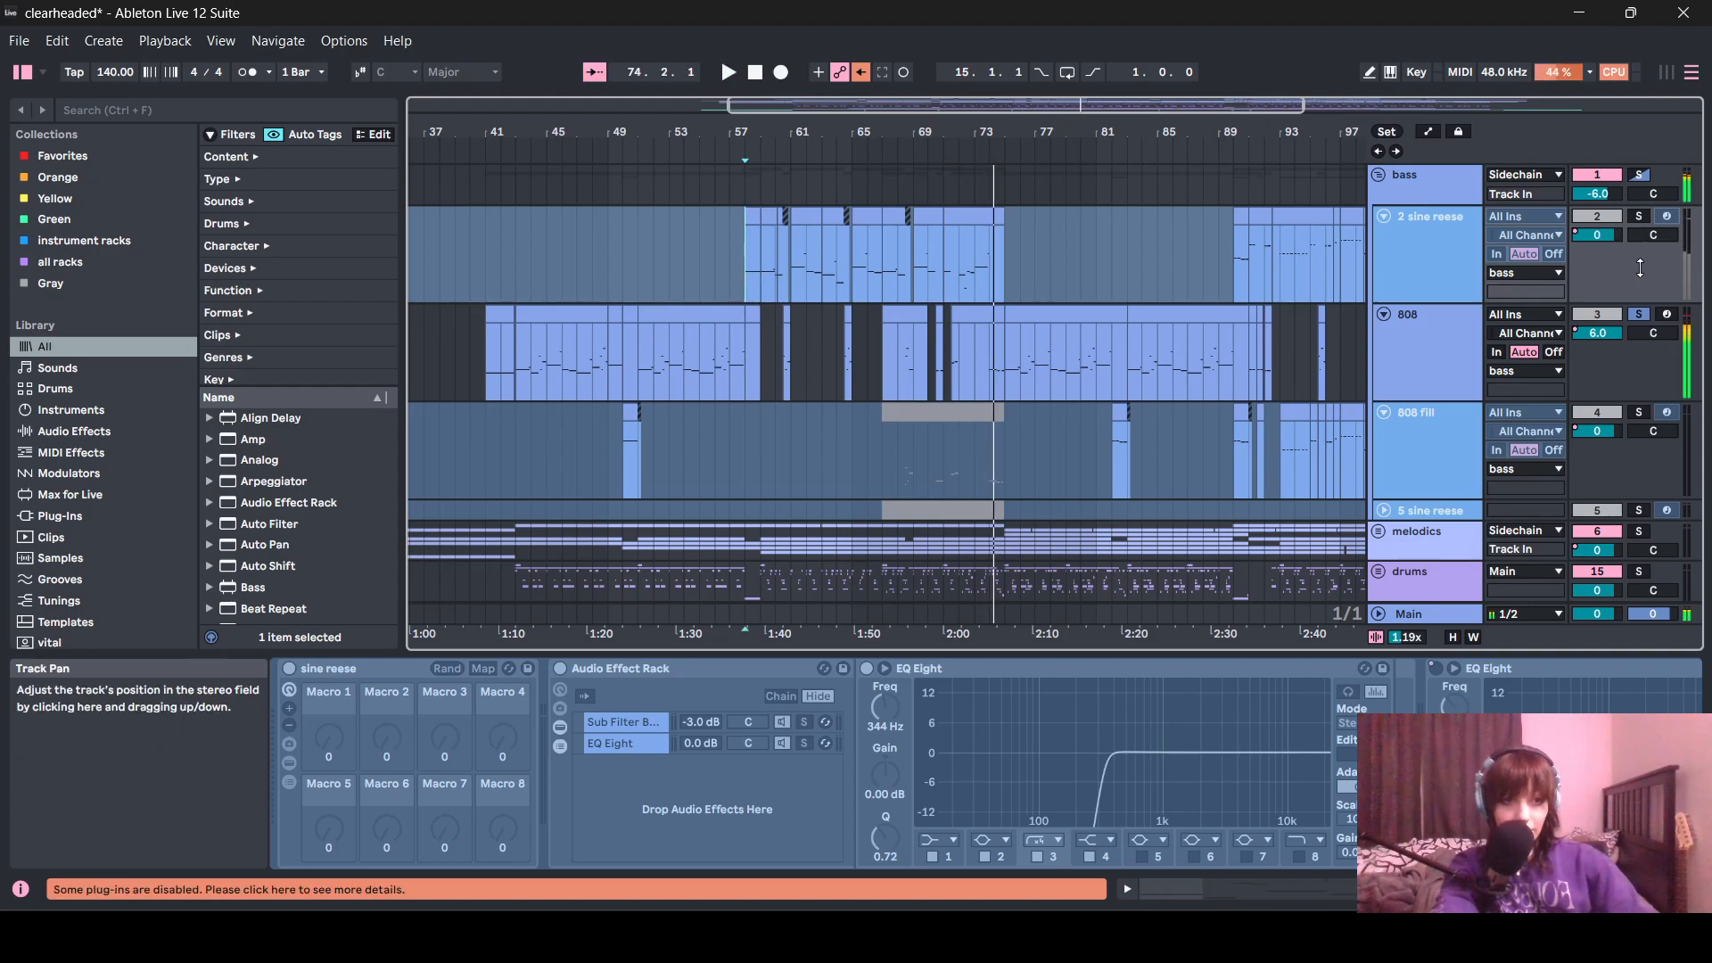
pyautogui.press('space')
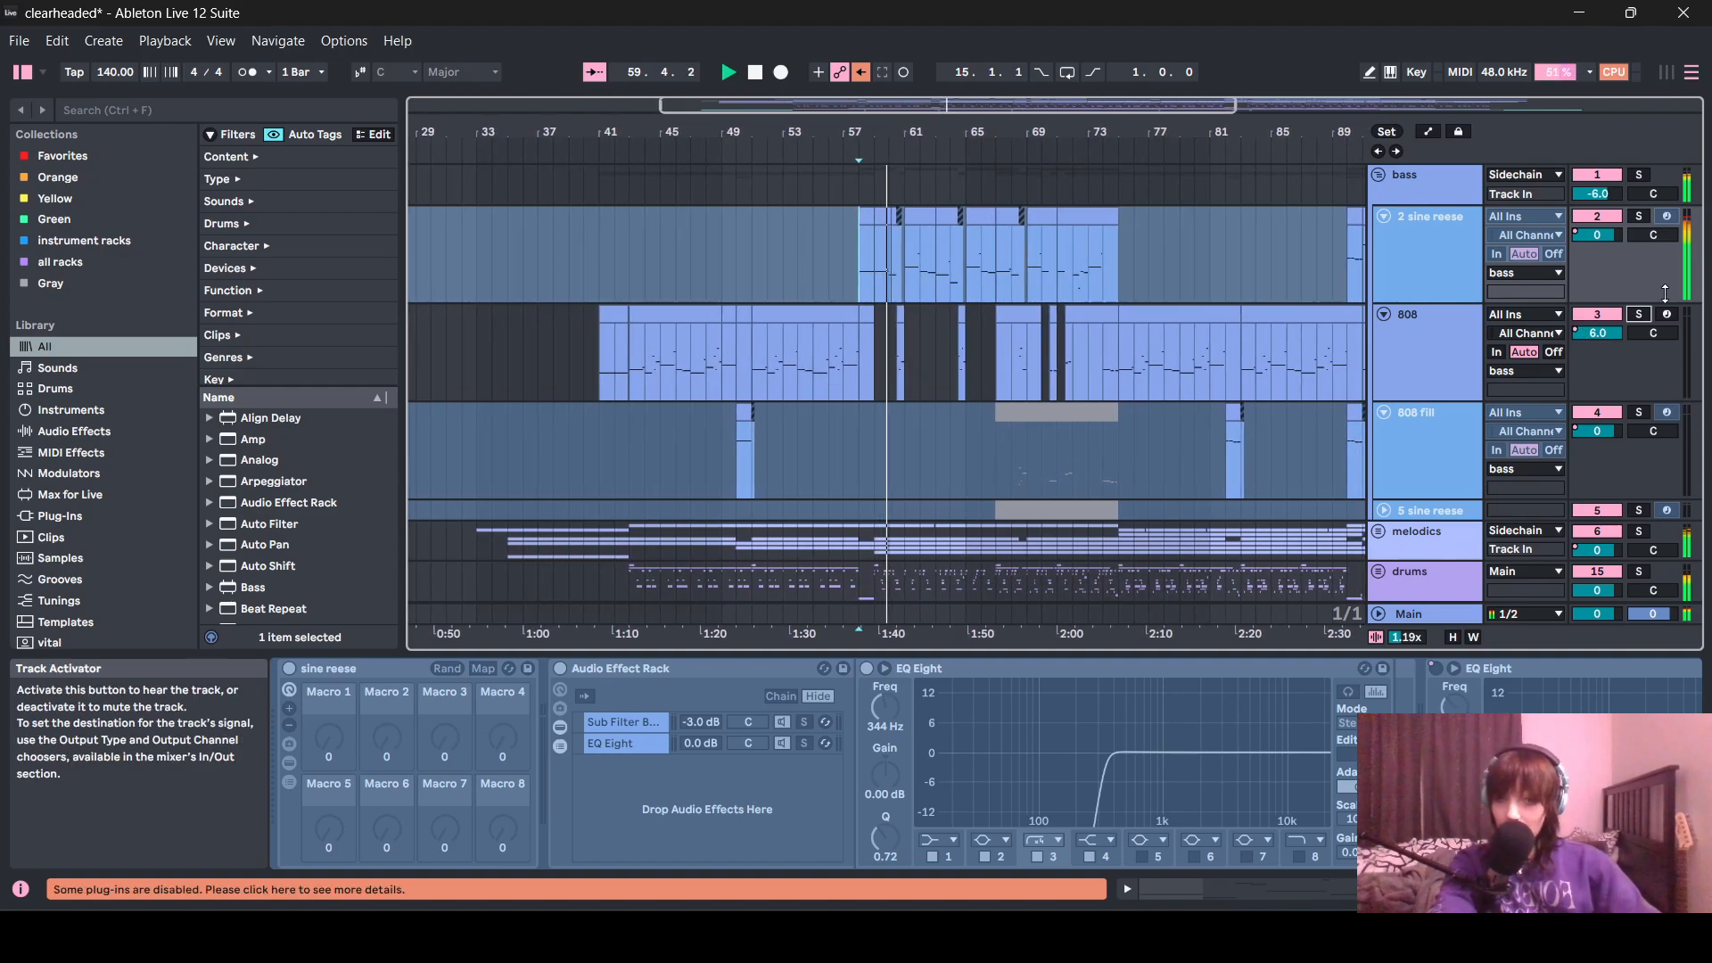
pyautogui.click(1640, 216)
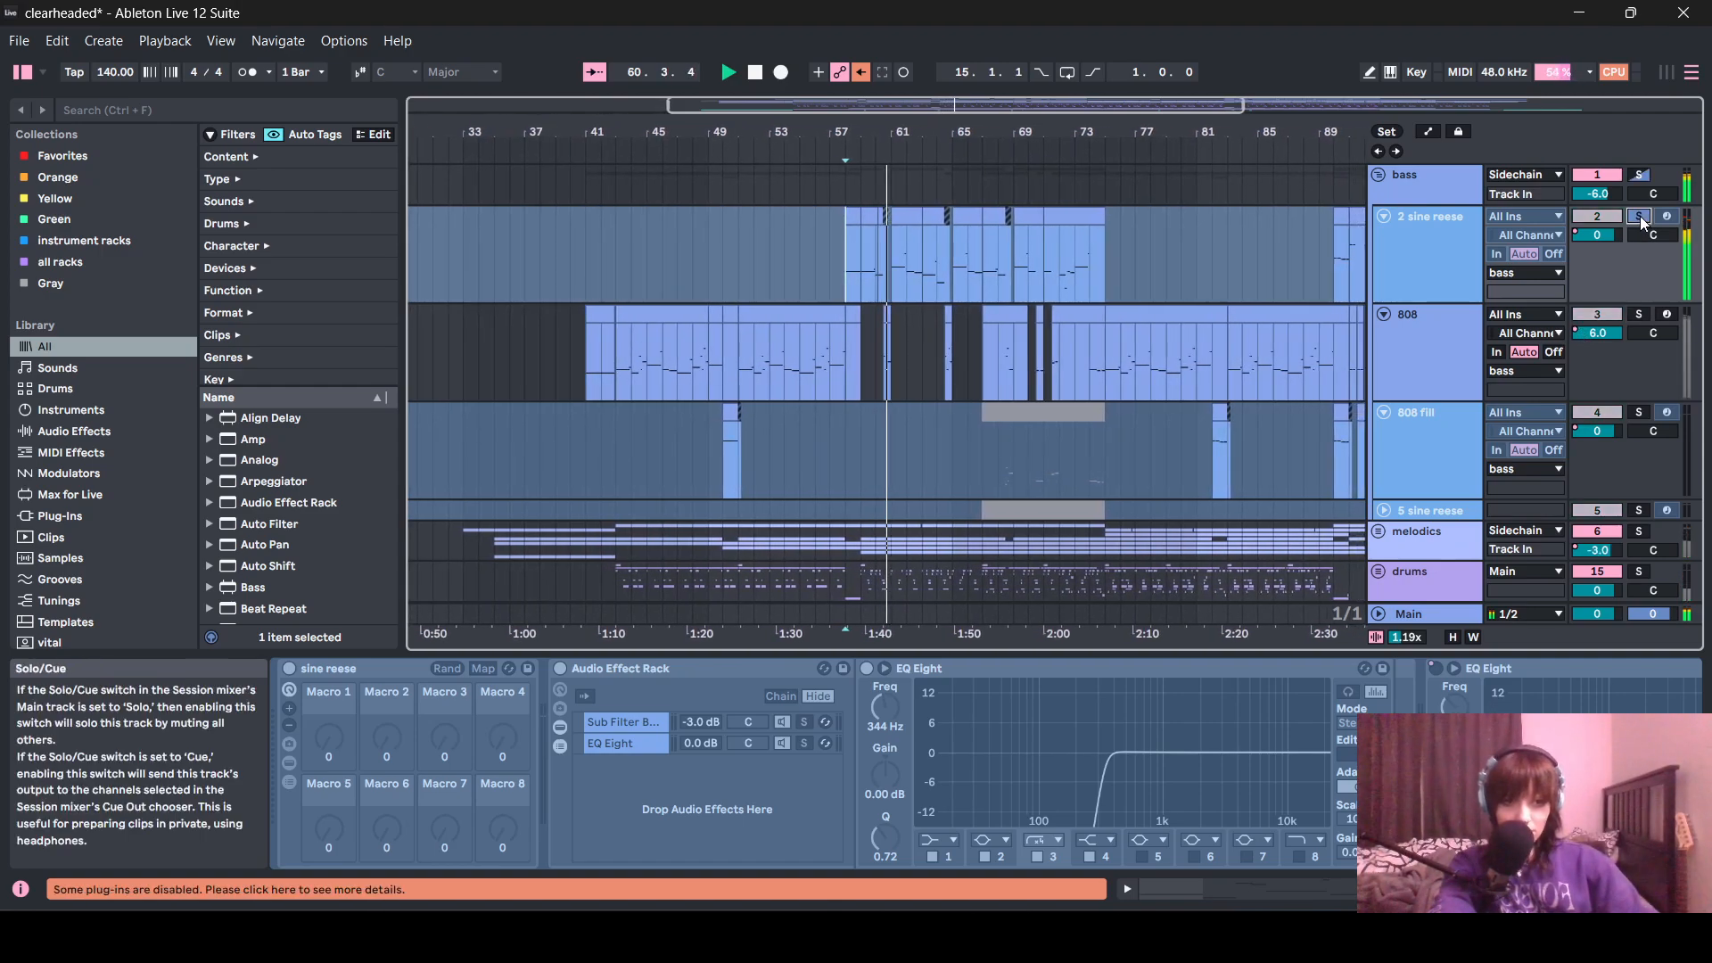
pyautogui.click(1425, 191)
pyautogui.moveTo(1507, 889); pyautogui.dragTo(1556, 889)
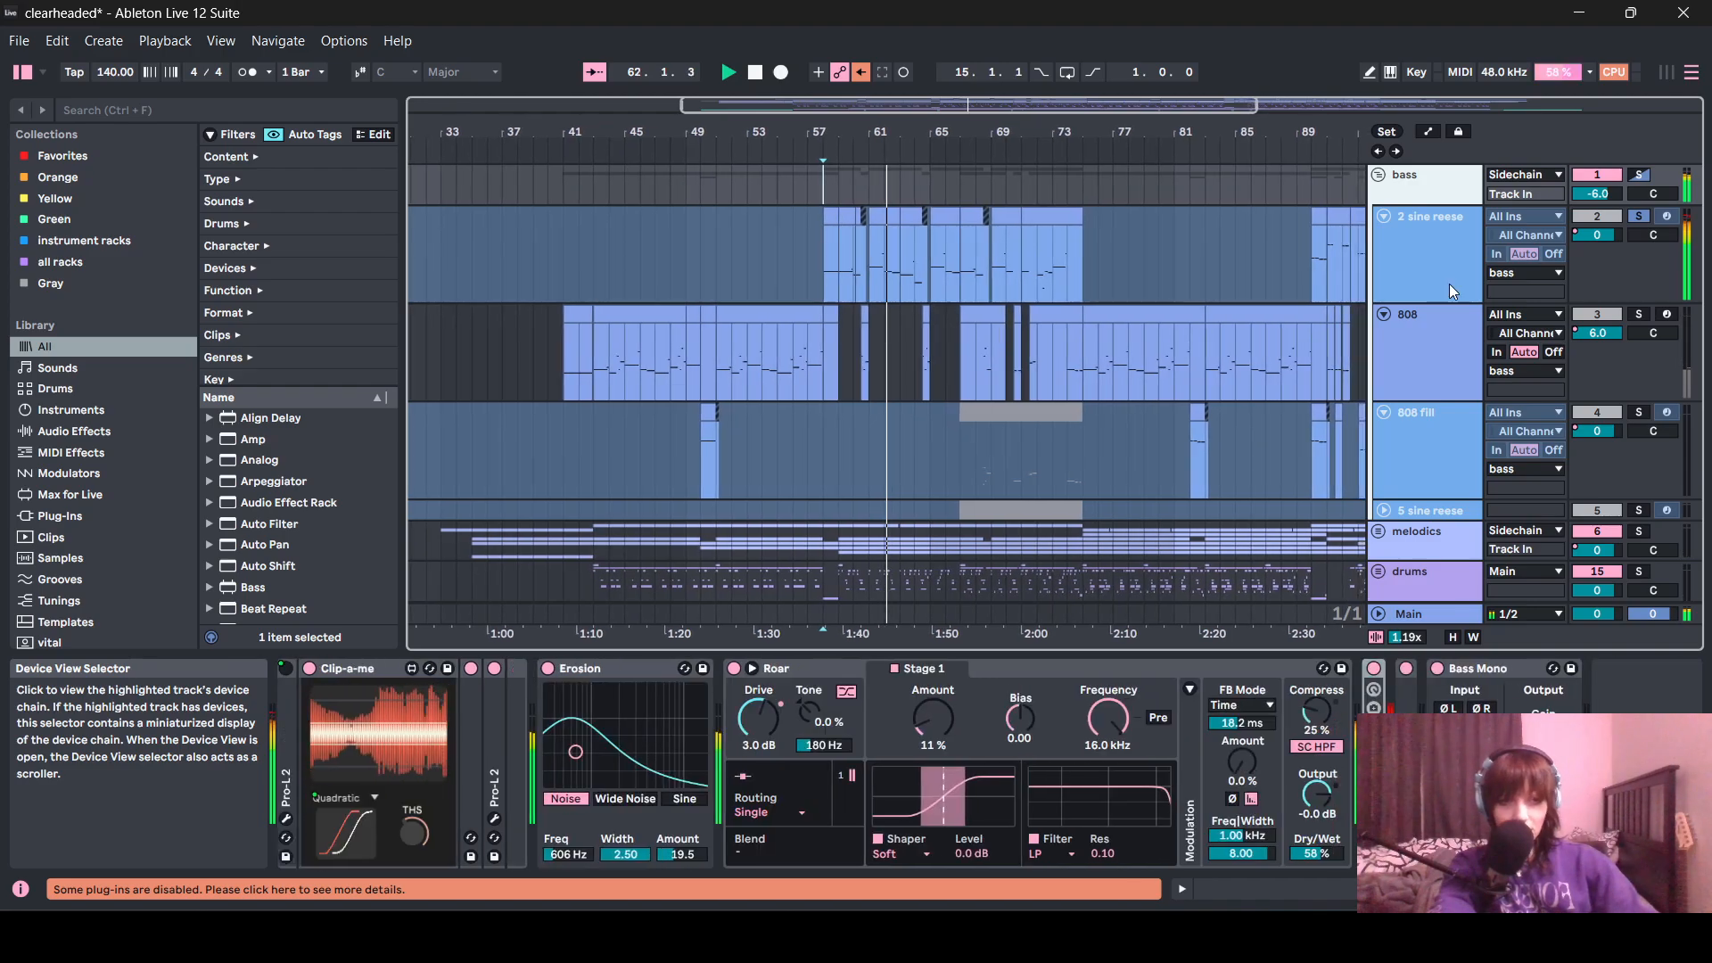
# - Unfreeze the 2 sine reese track and select its sine reese instrument rack
pyautogui.click(1472, 278)
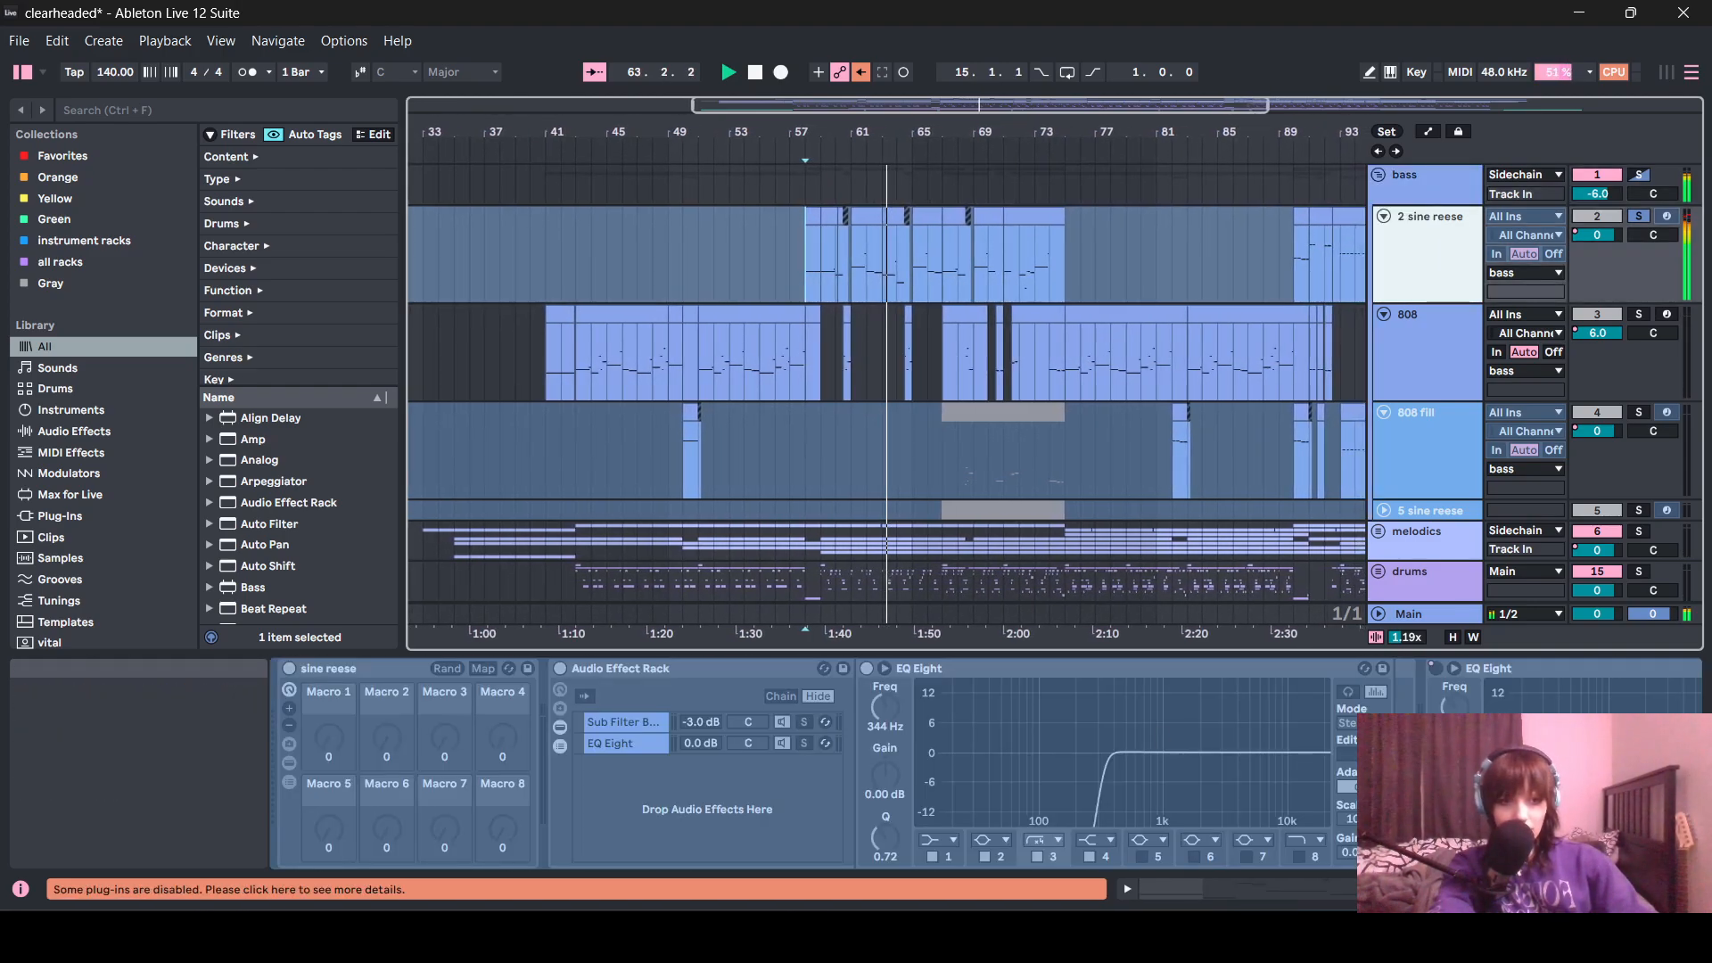
pyautogui.rightClick(1441, 281)
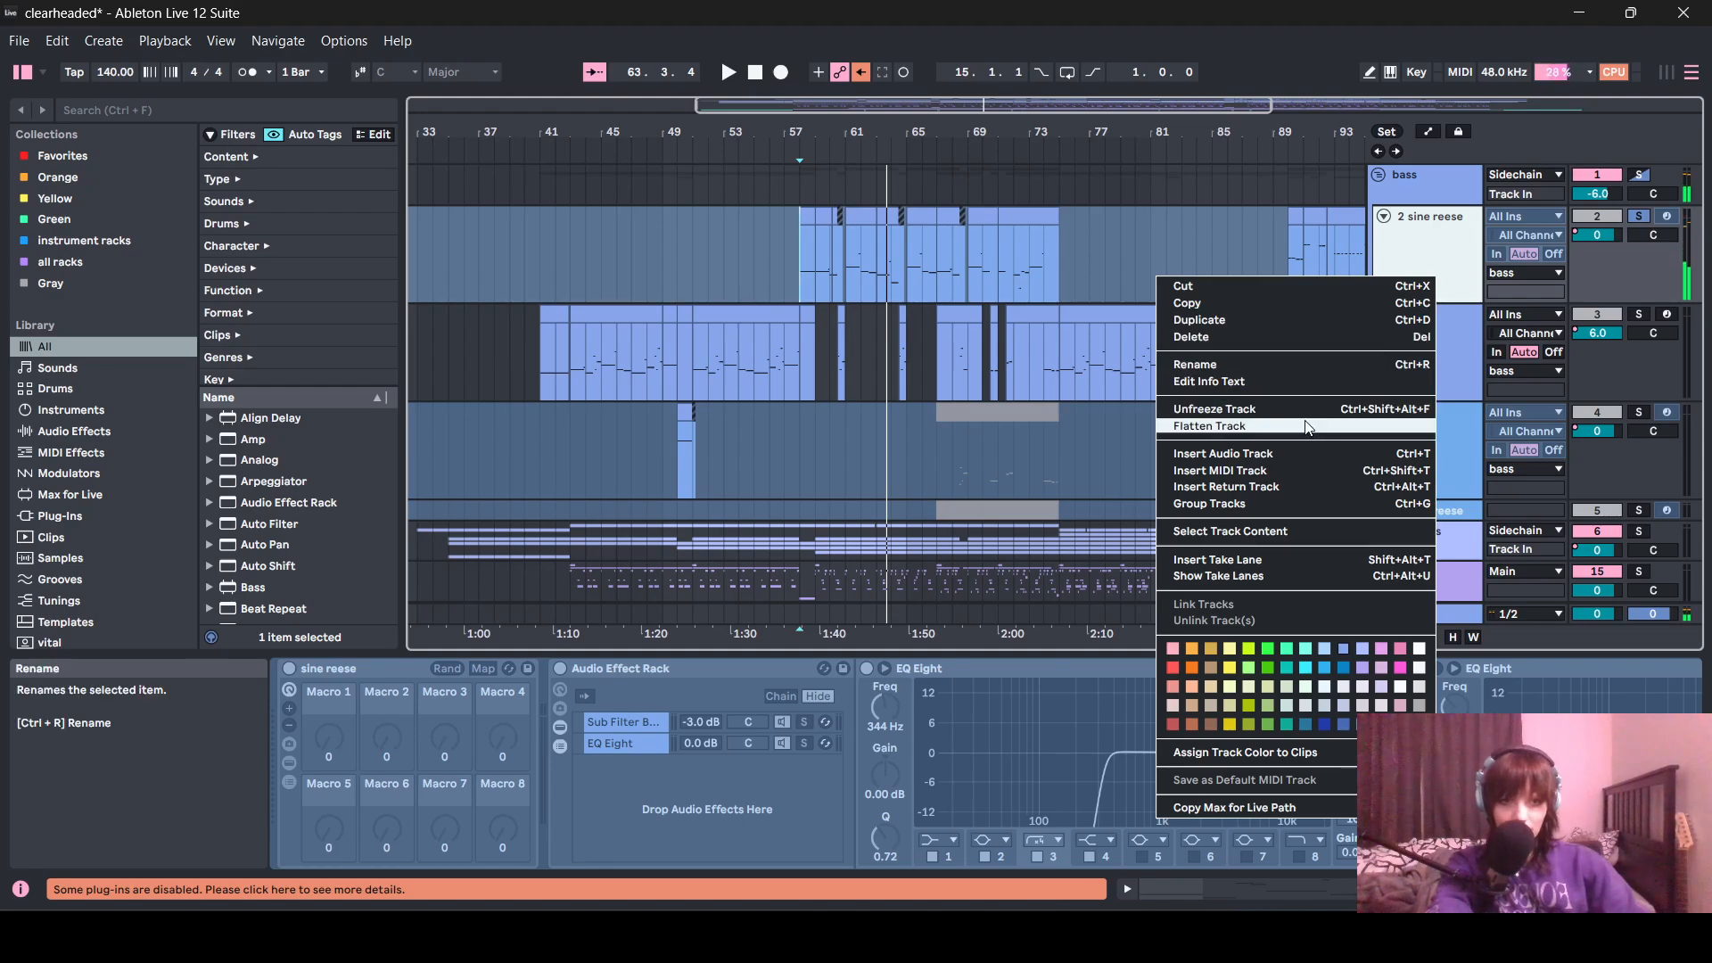
pyautogui.click(1215, 408)
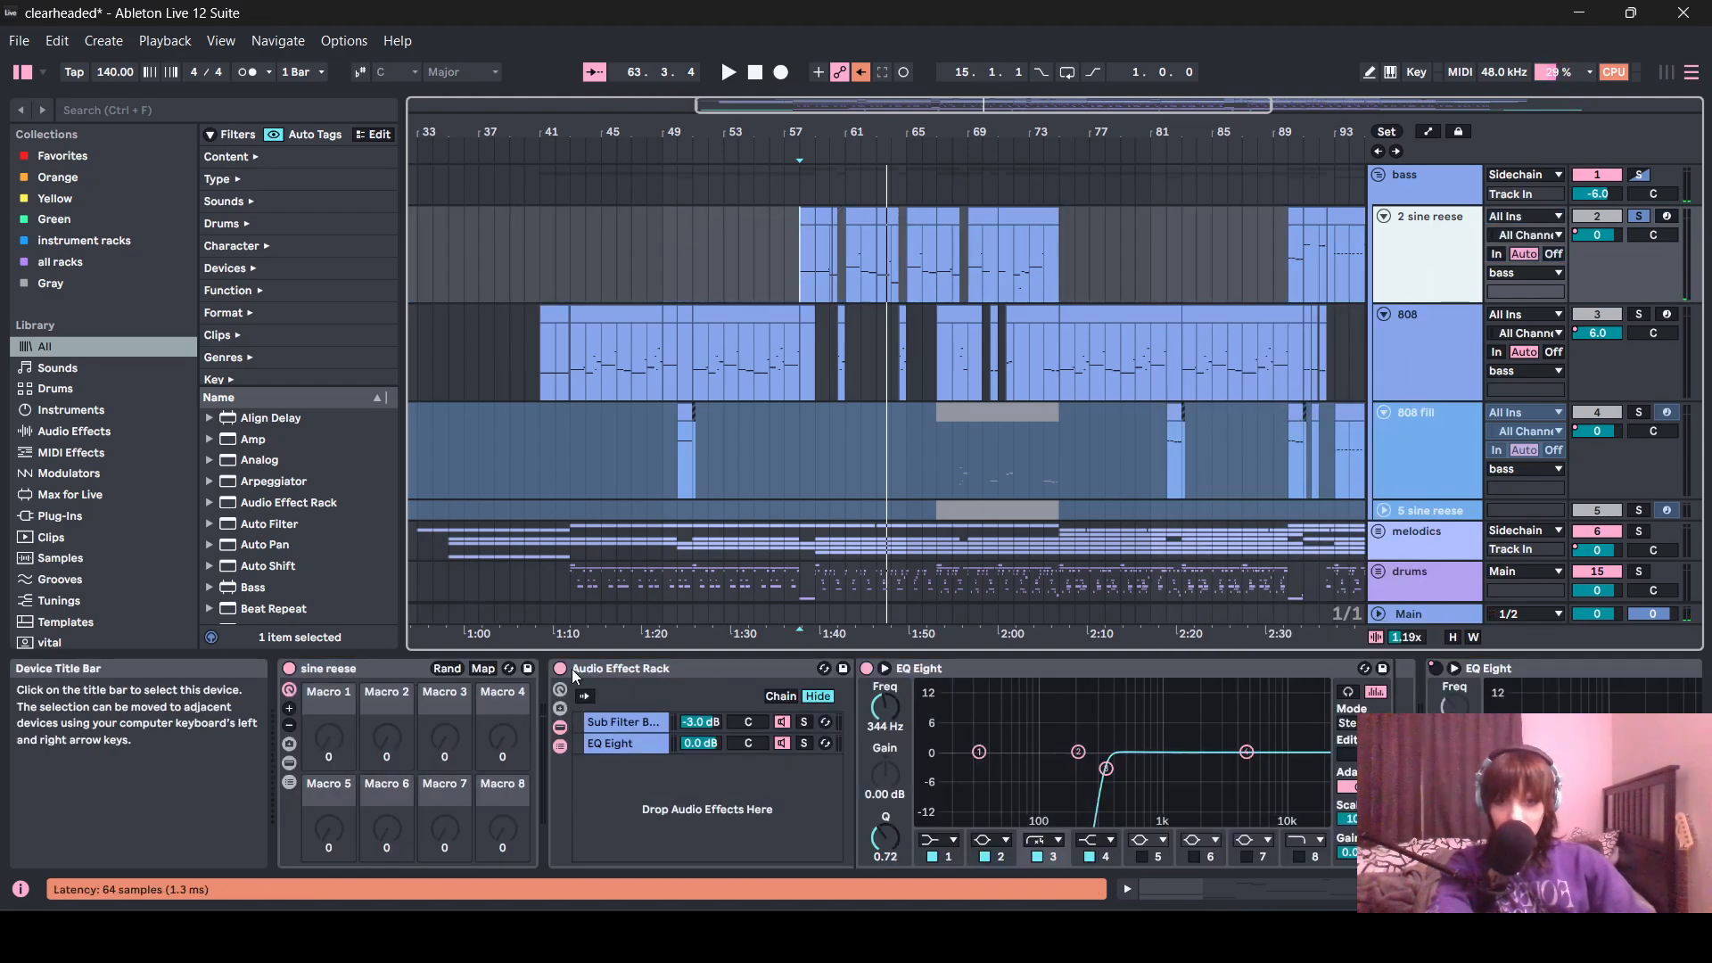
pyautogui.click(354, 673)
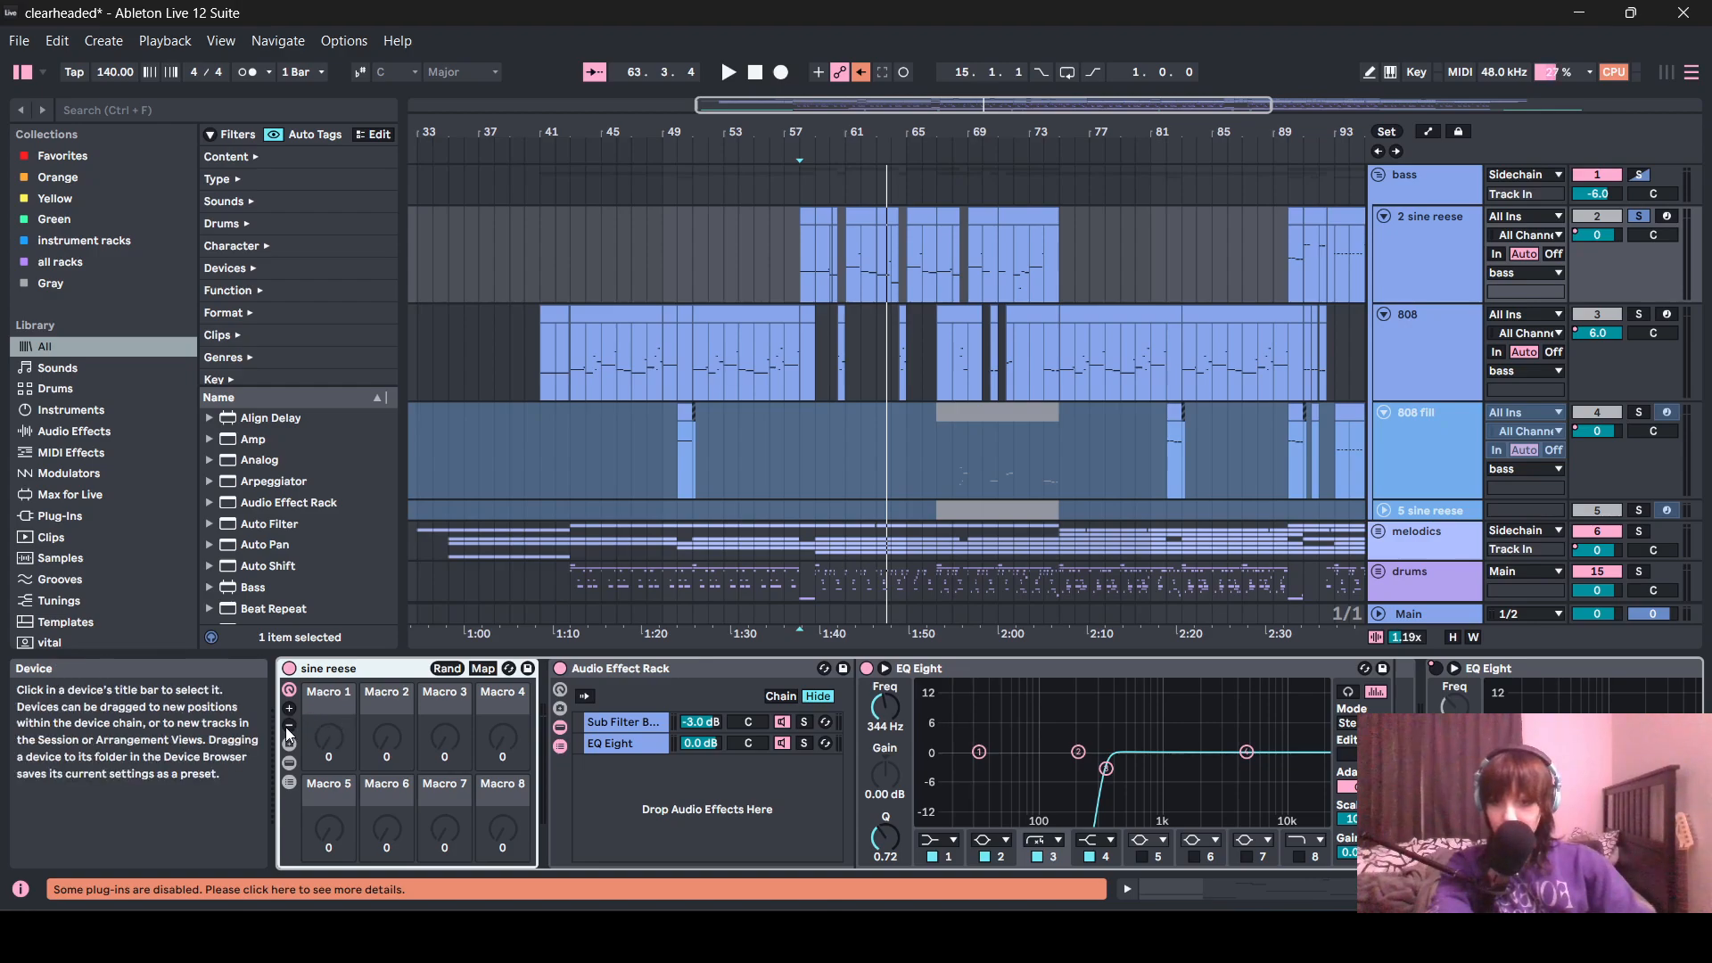
# - Show the chain list of the sine reese rack and open the Vital chain's plug-in window
pyautogui.click(289, 783)
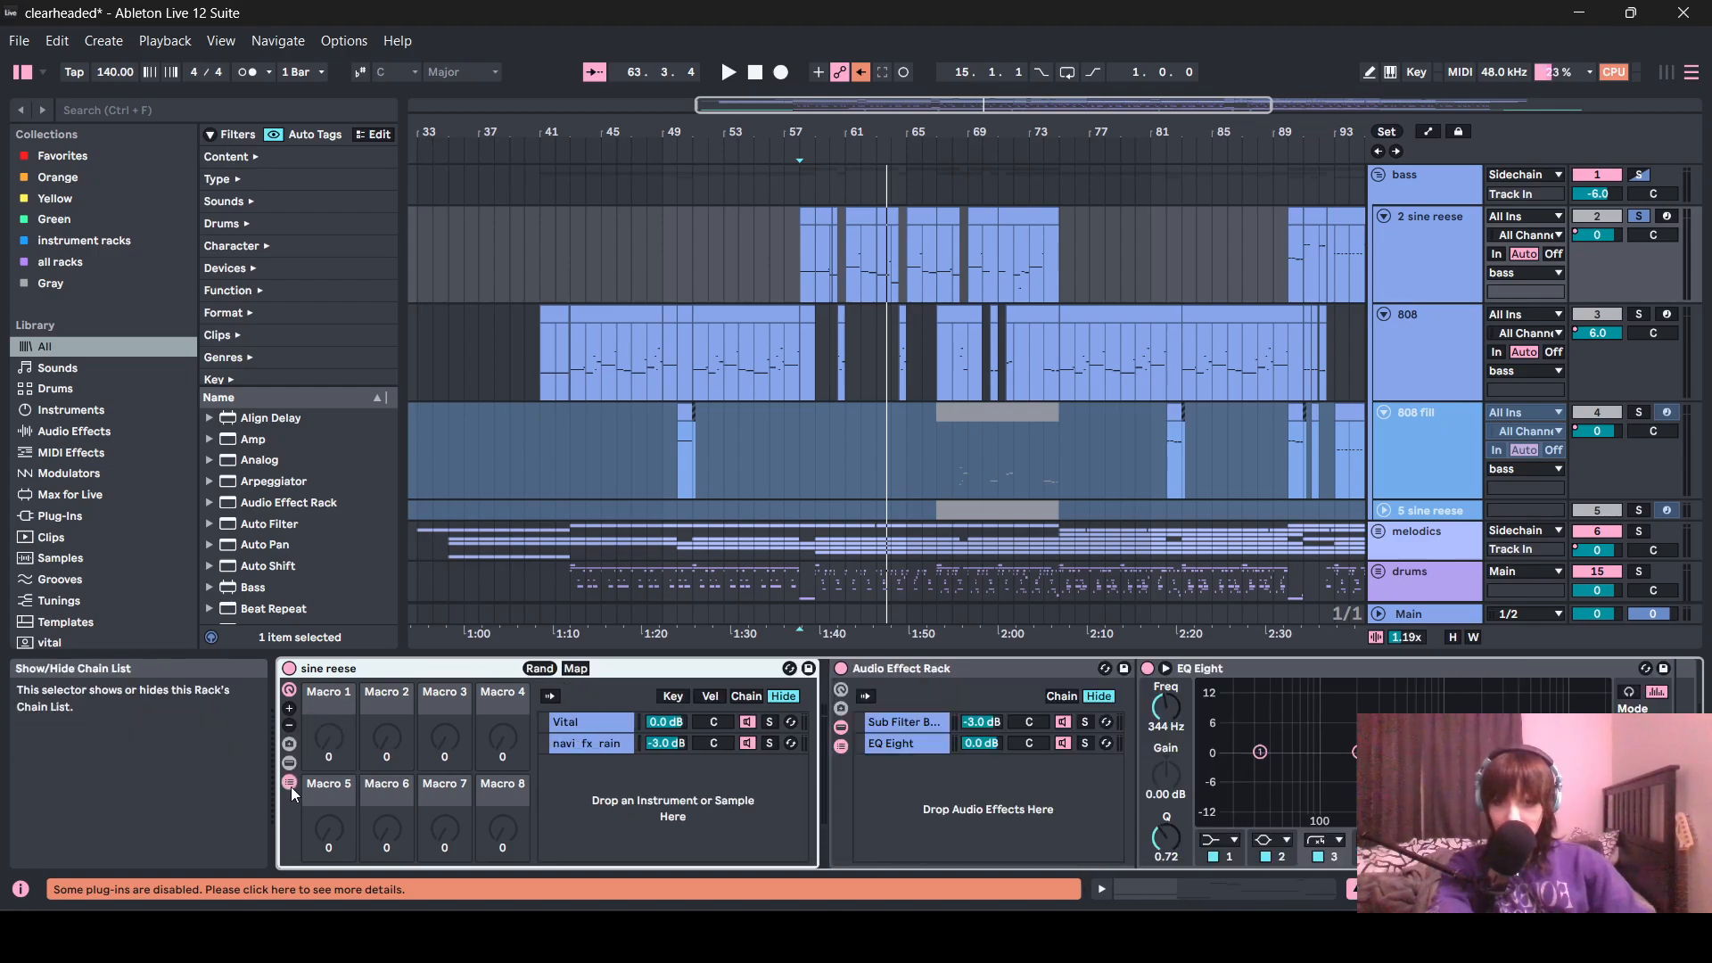
pyautogui.click(552, 722)
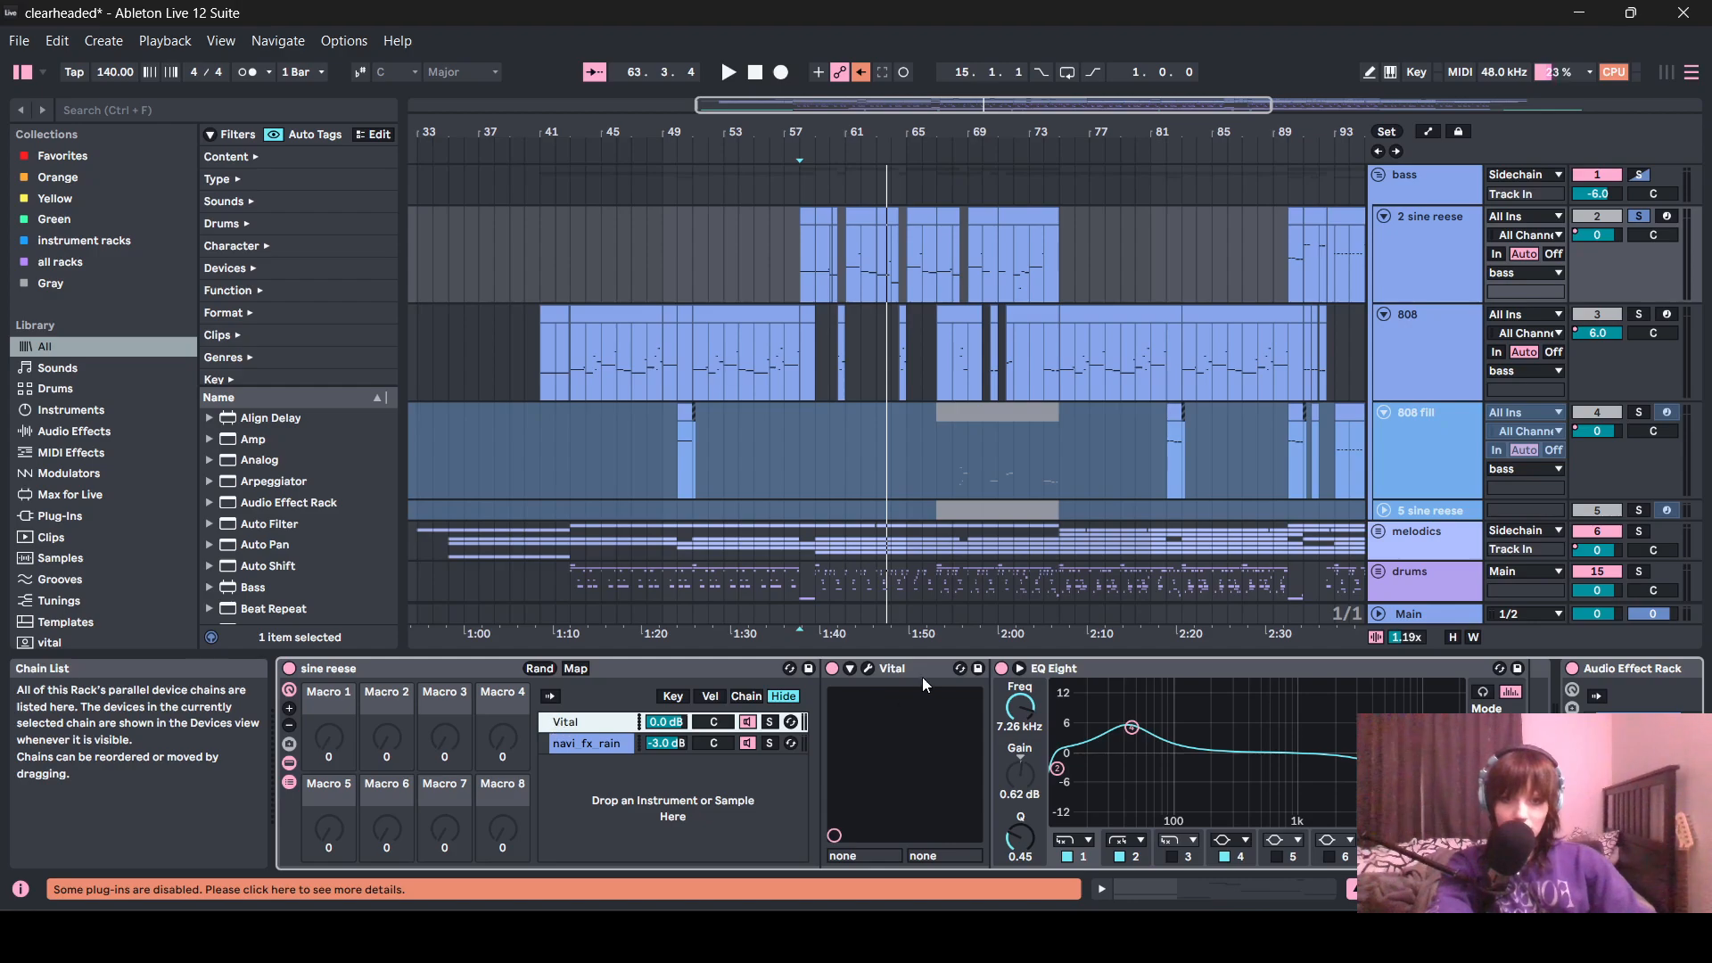
pyautogui.click(869, 670)
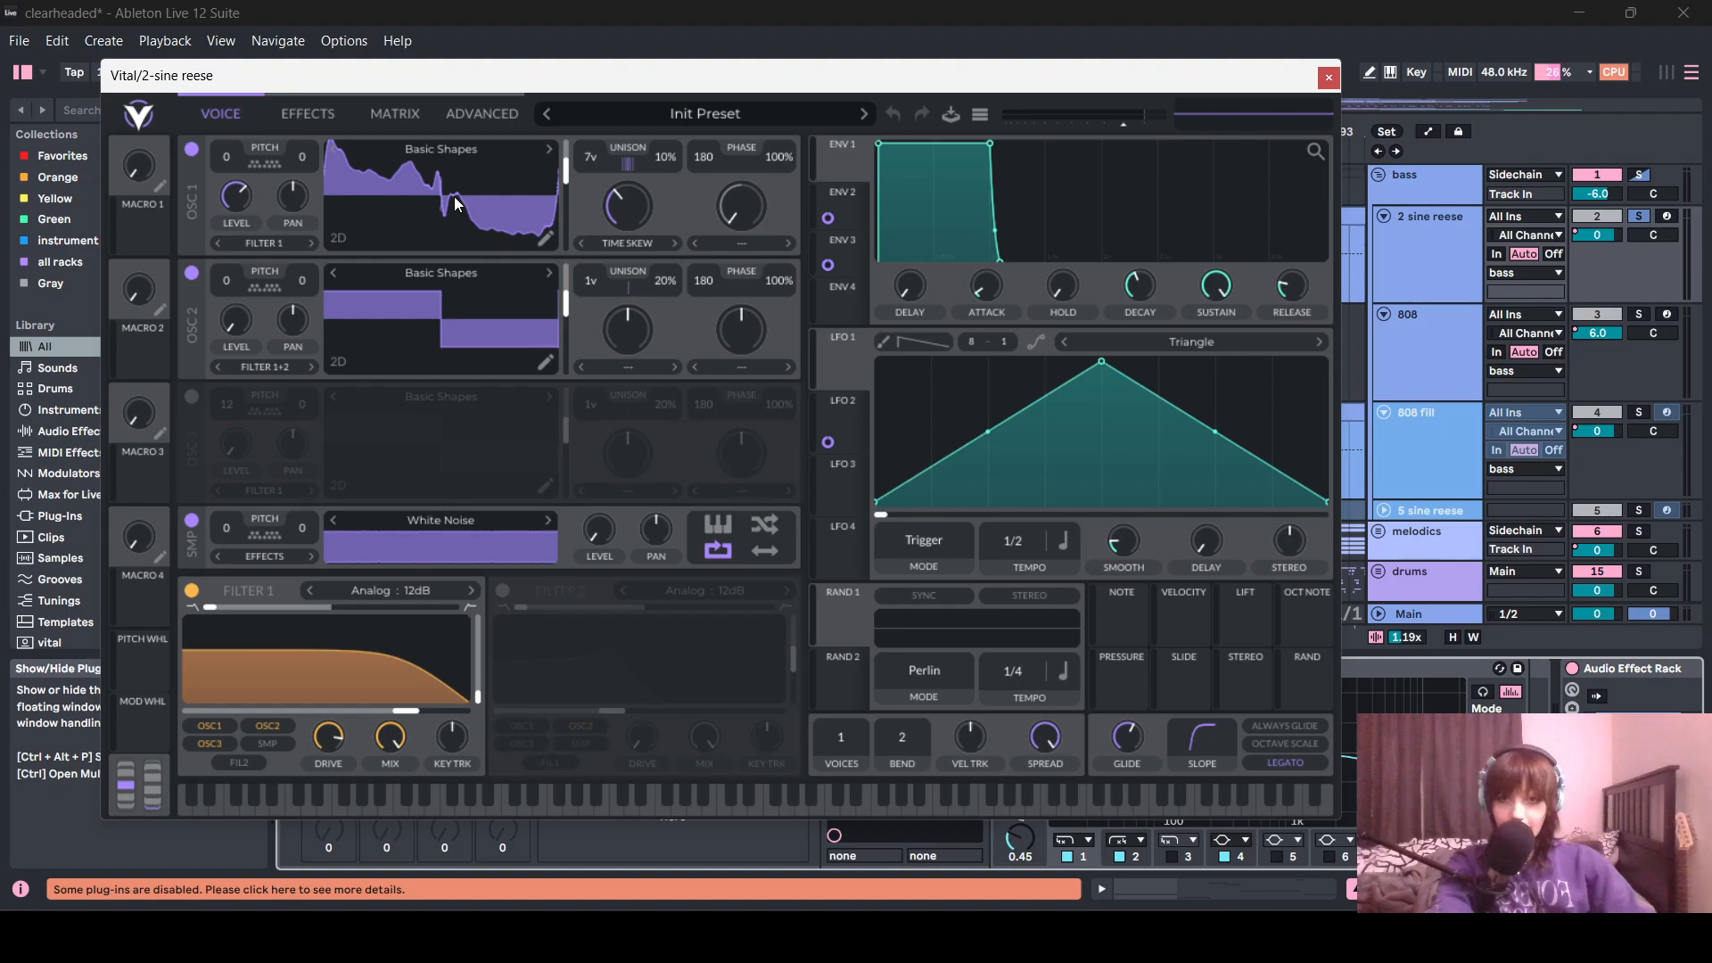
# - Switch the spectral morph of Vital's first oscillator to None and back to Spectral Time Skew
pyautogui.click(627, 242)
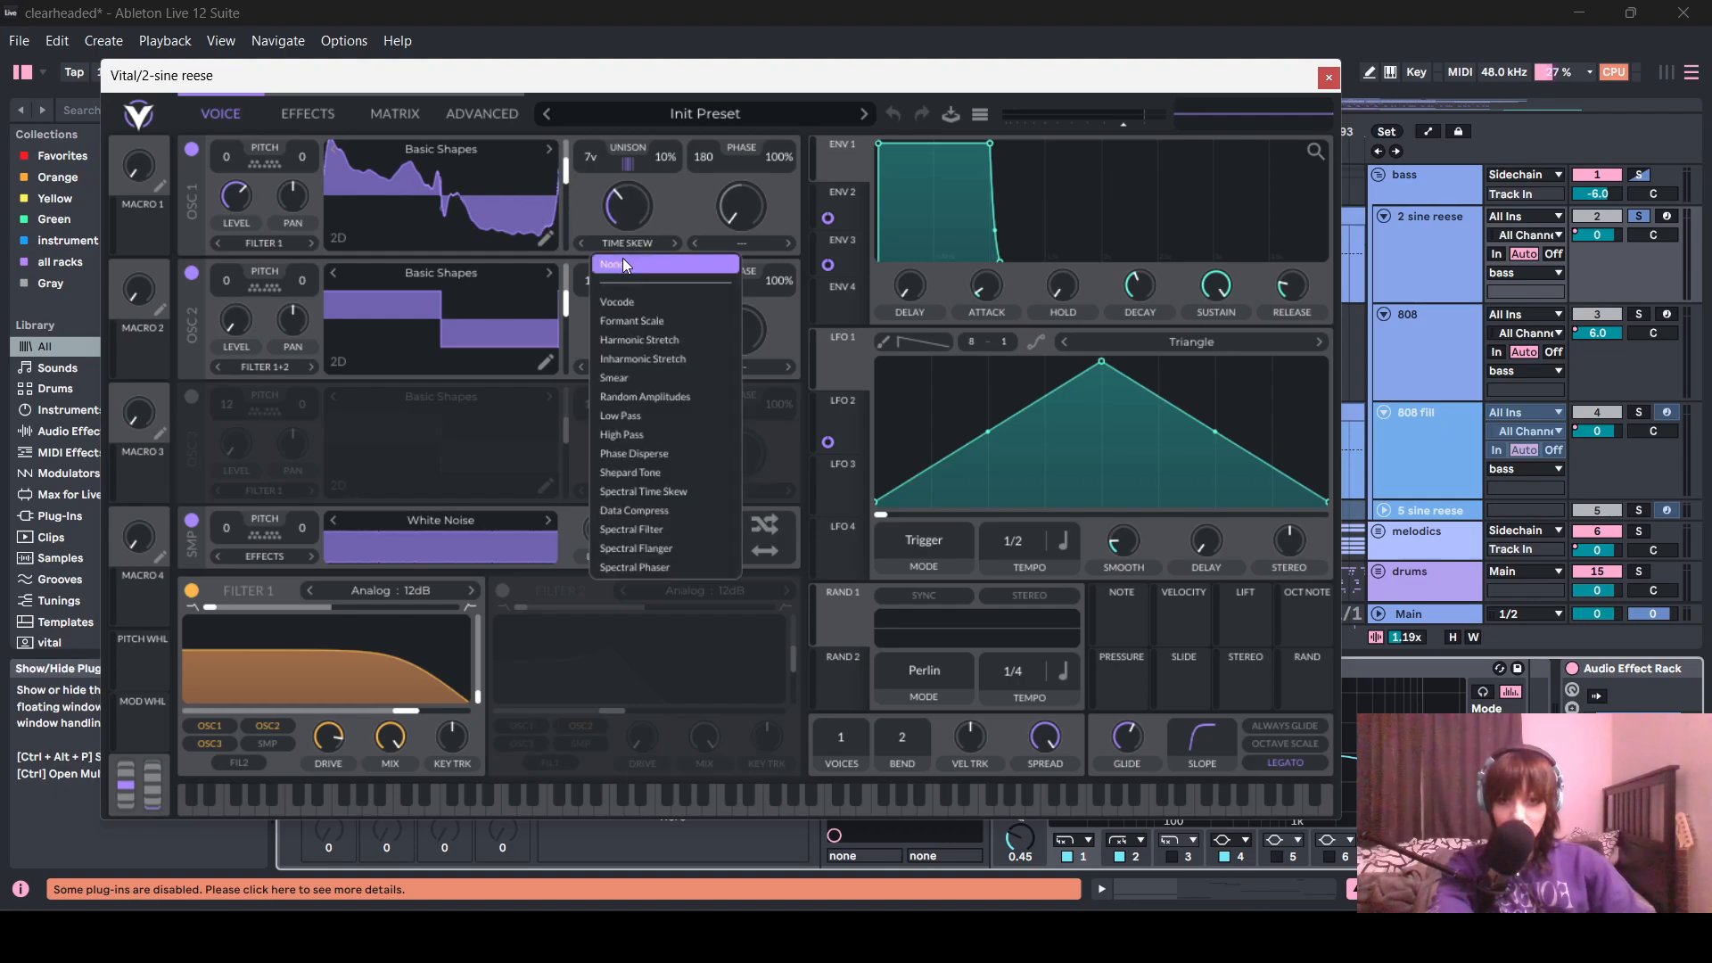
pyautogui.click(623, 258)
pyautogui.click(623, 253)
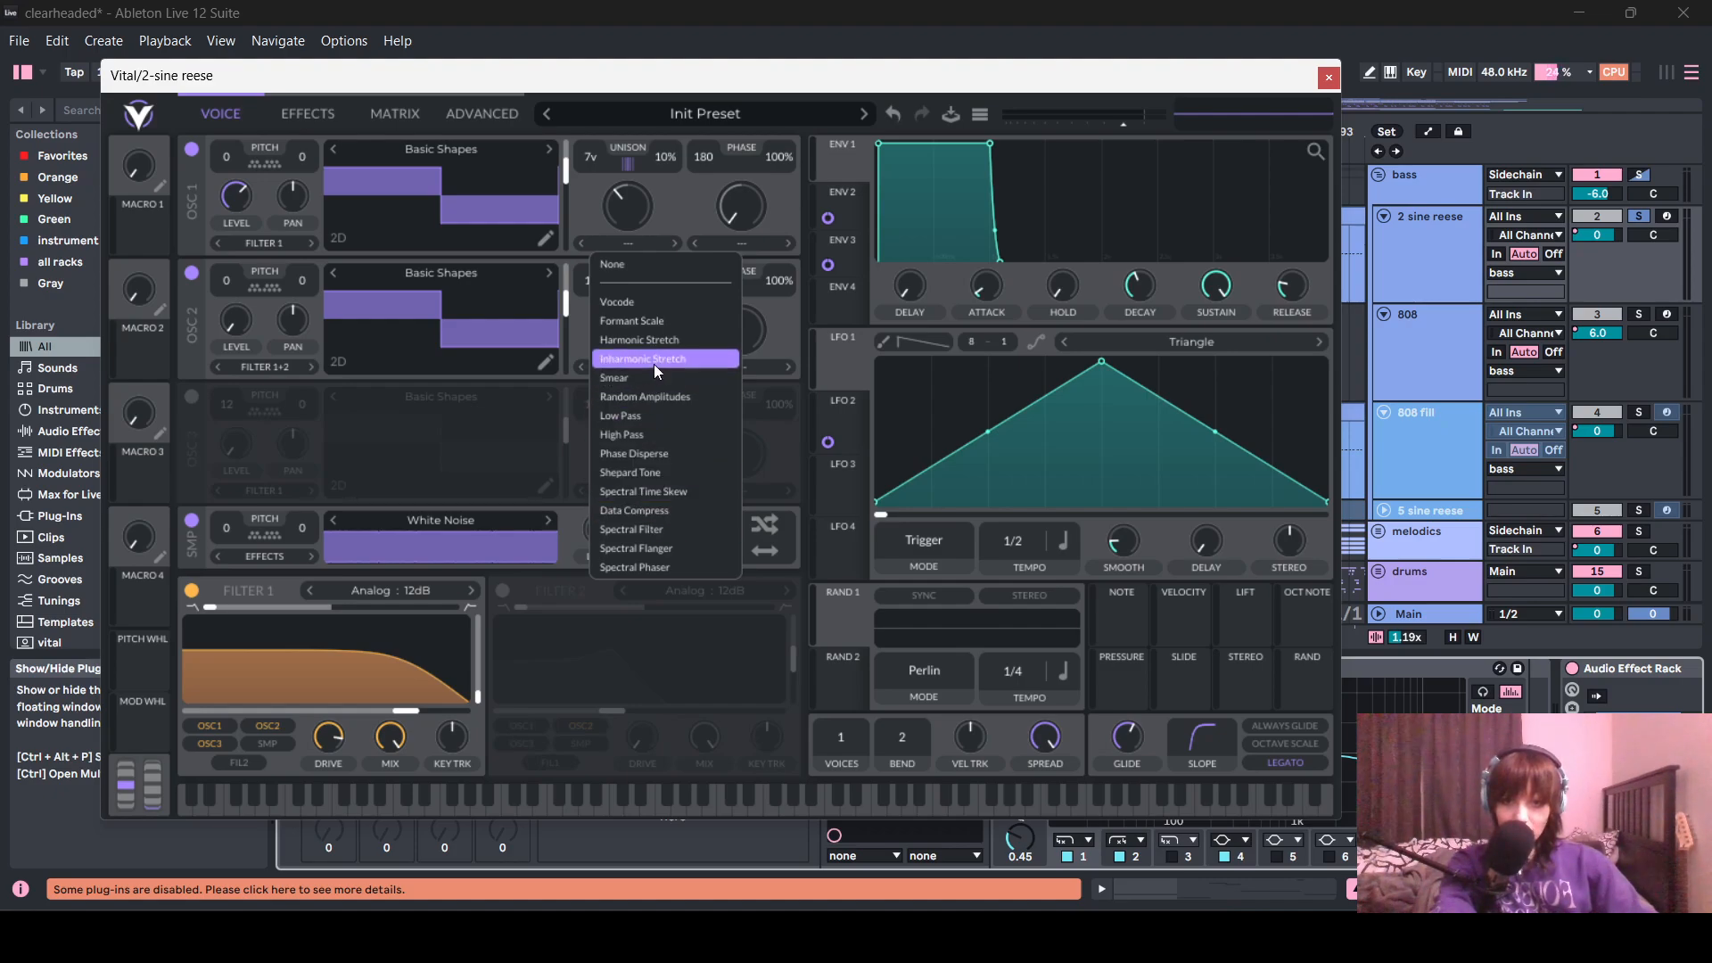
pyautogui.click(687, 490)
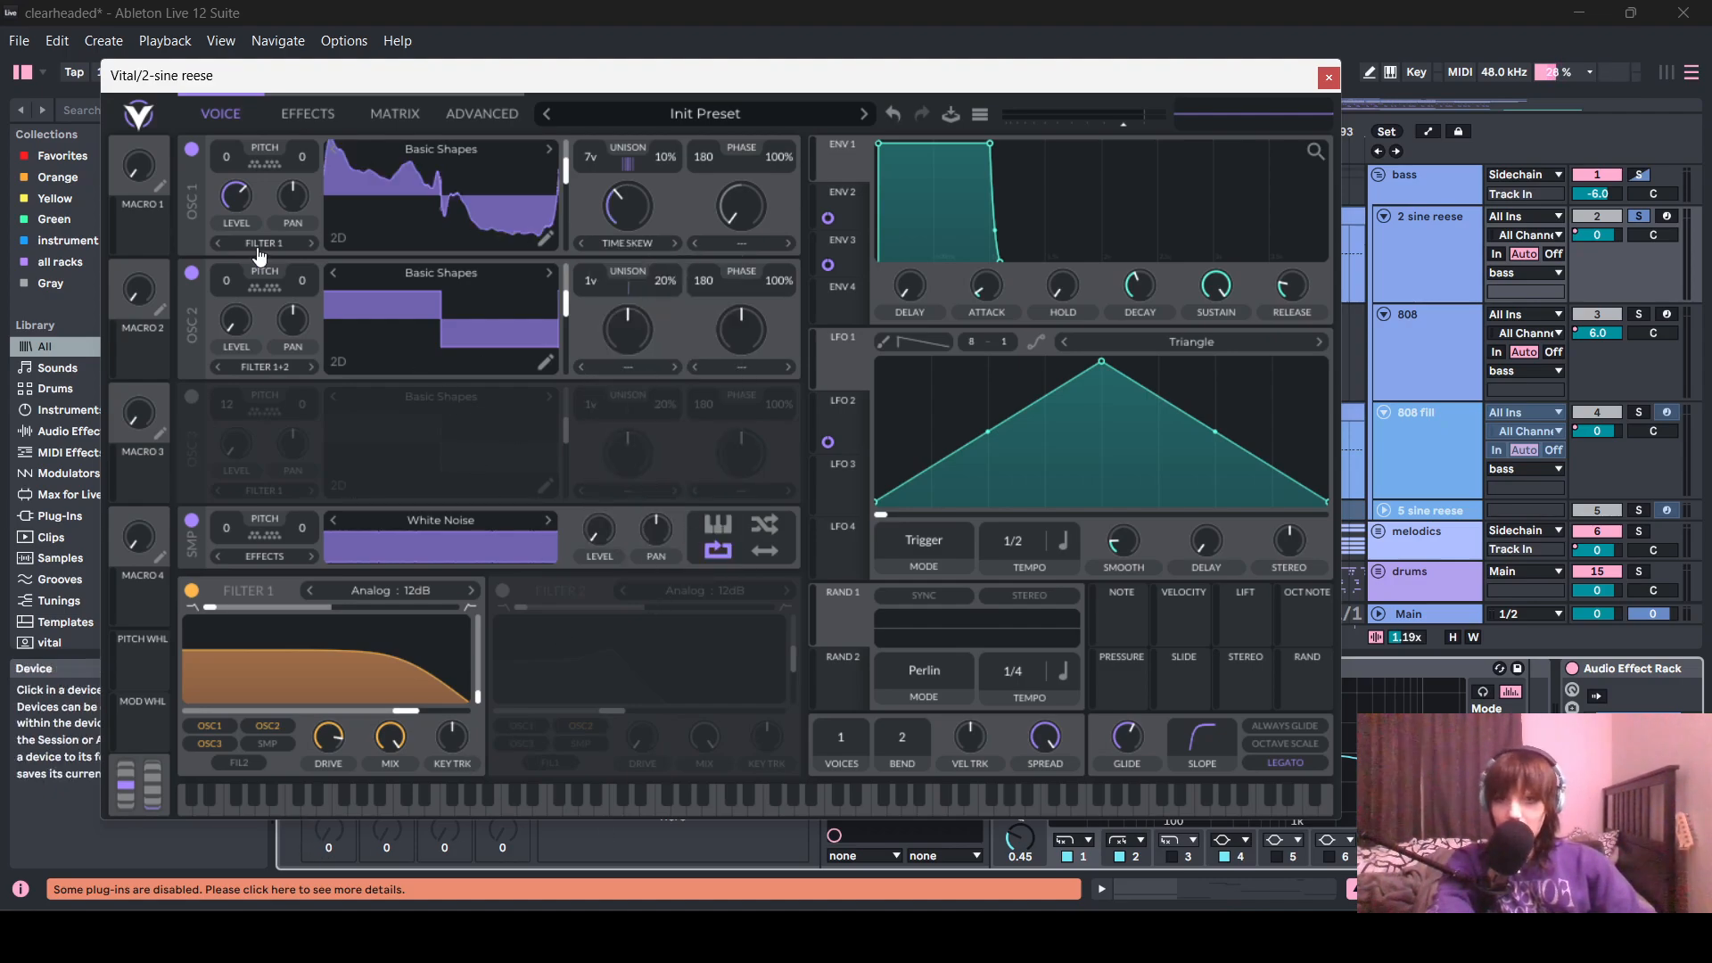
# - Examine Vital's Effects page with its compressor and distortion, and close the plug-in window
pyautogui.click(305, 114)
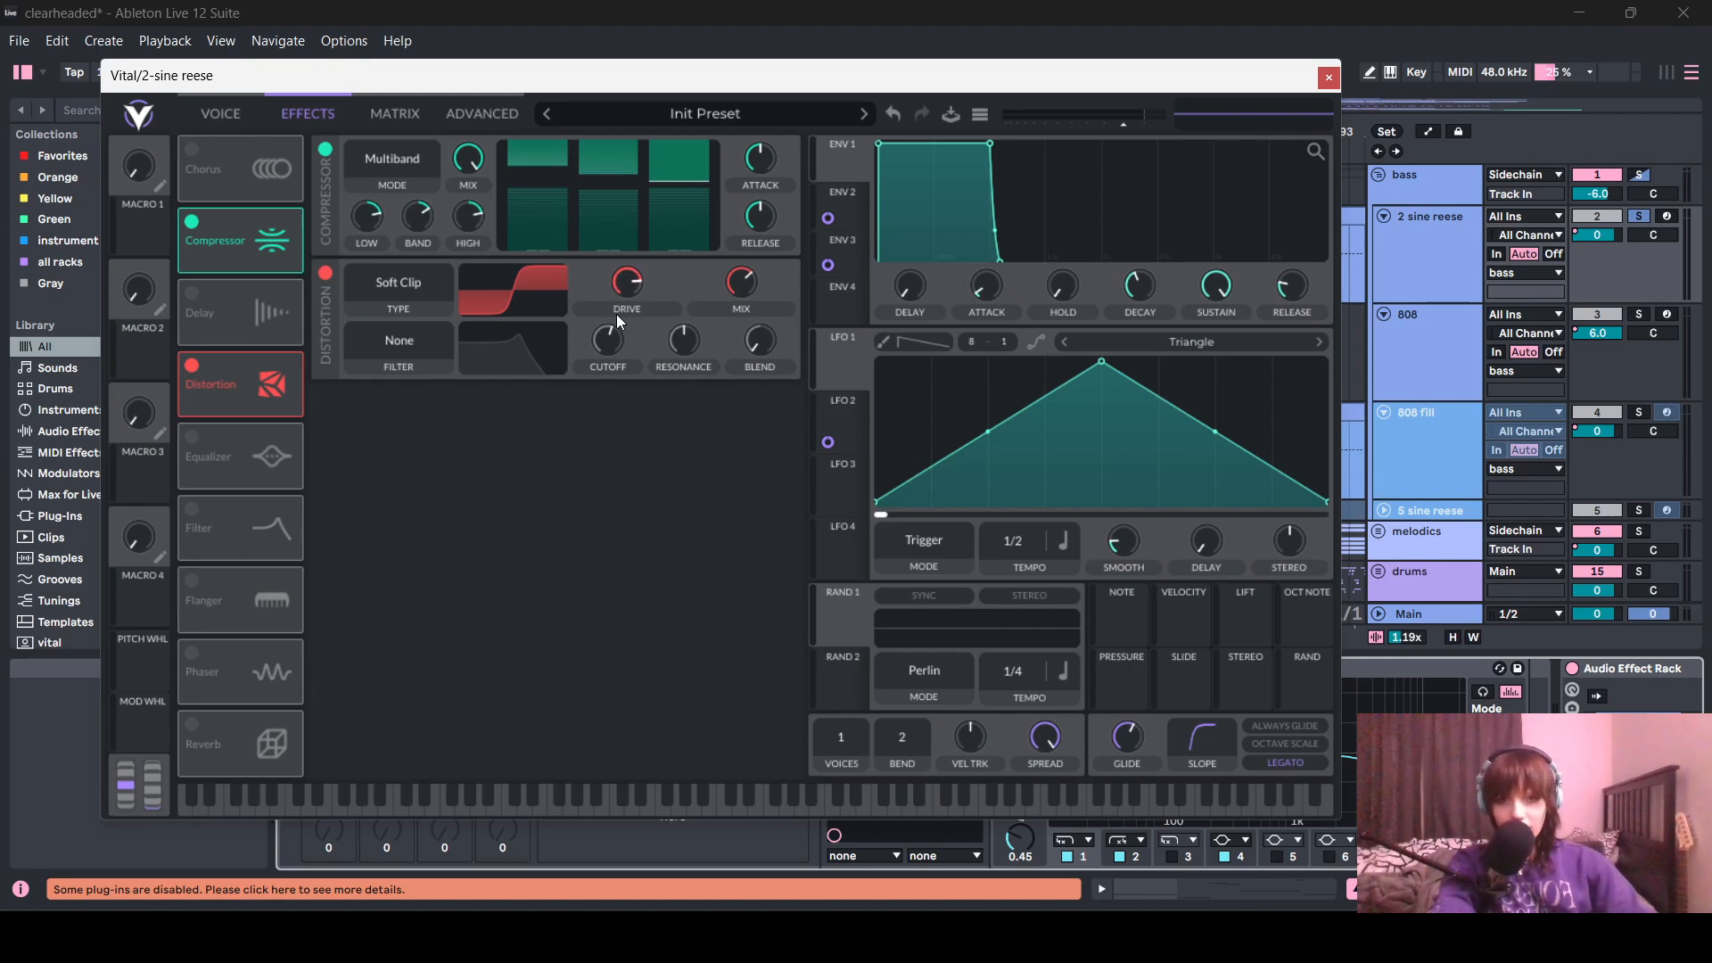
pyautogui.click(1329, 78)
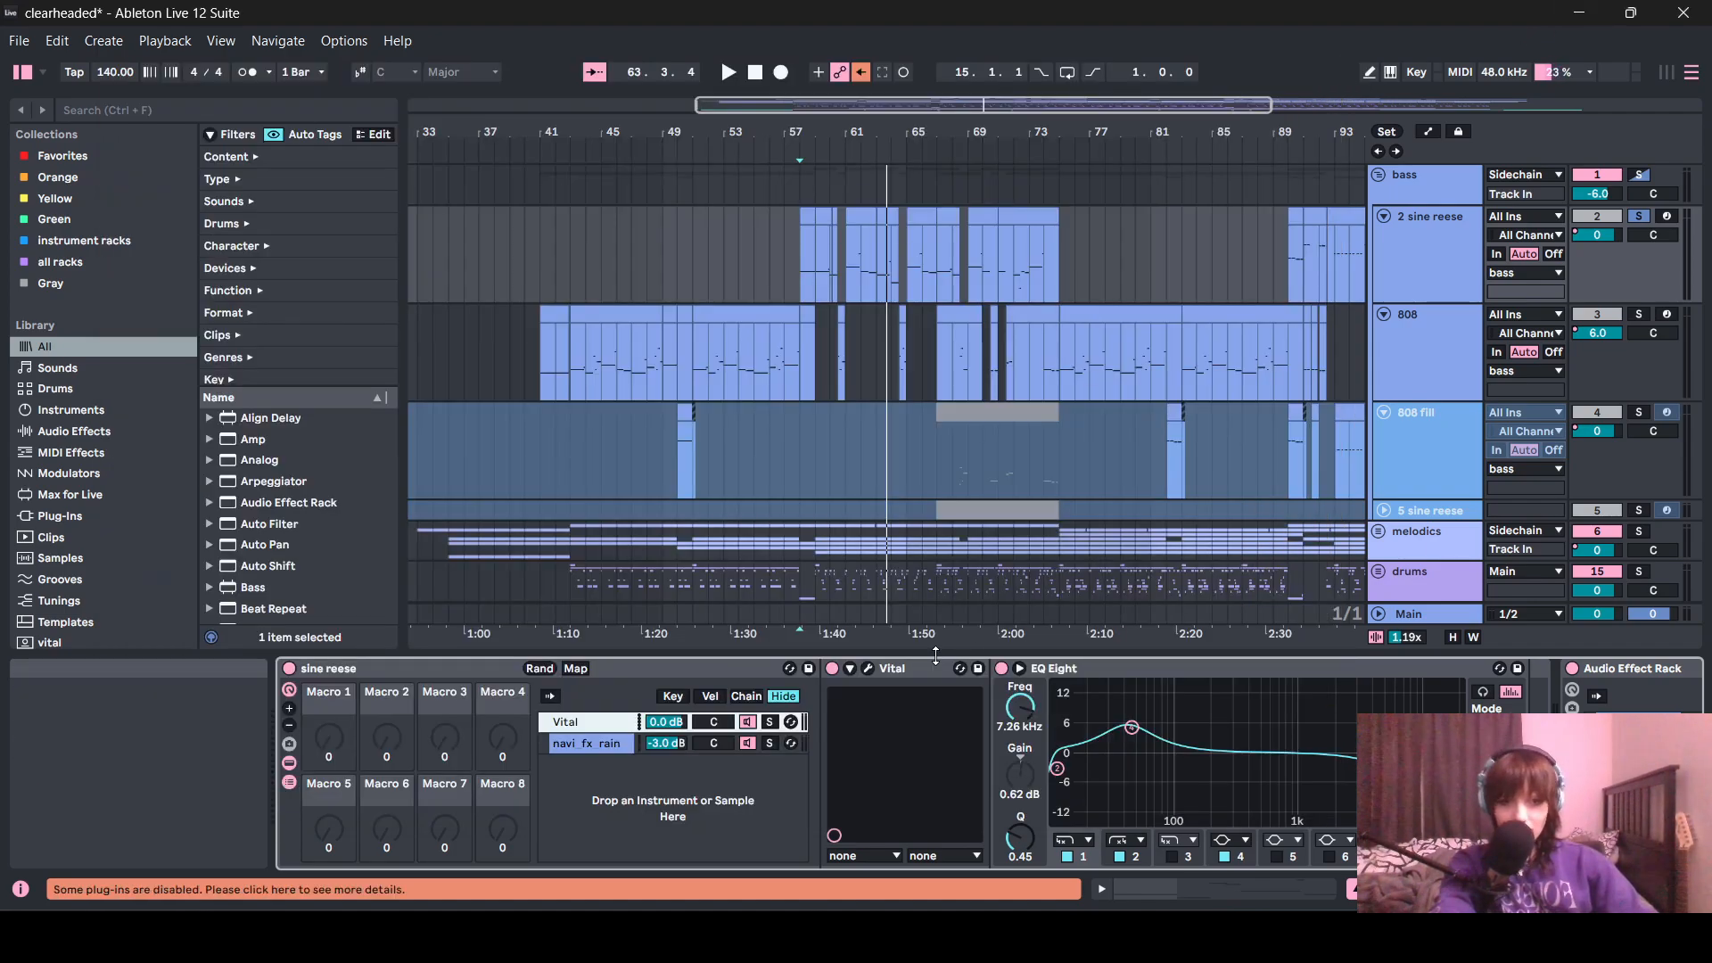
# - Solo the navi_fx_rain chain in the sine reese rack and play the arrangement from bar 58
pyautogui.click(599, 744)
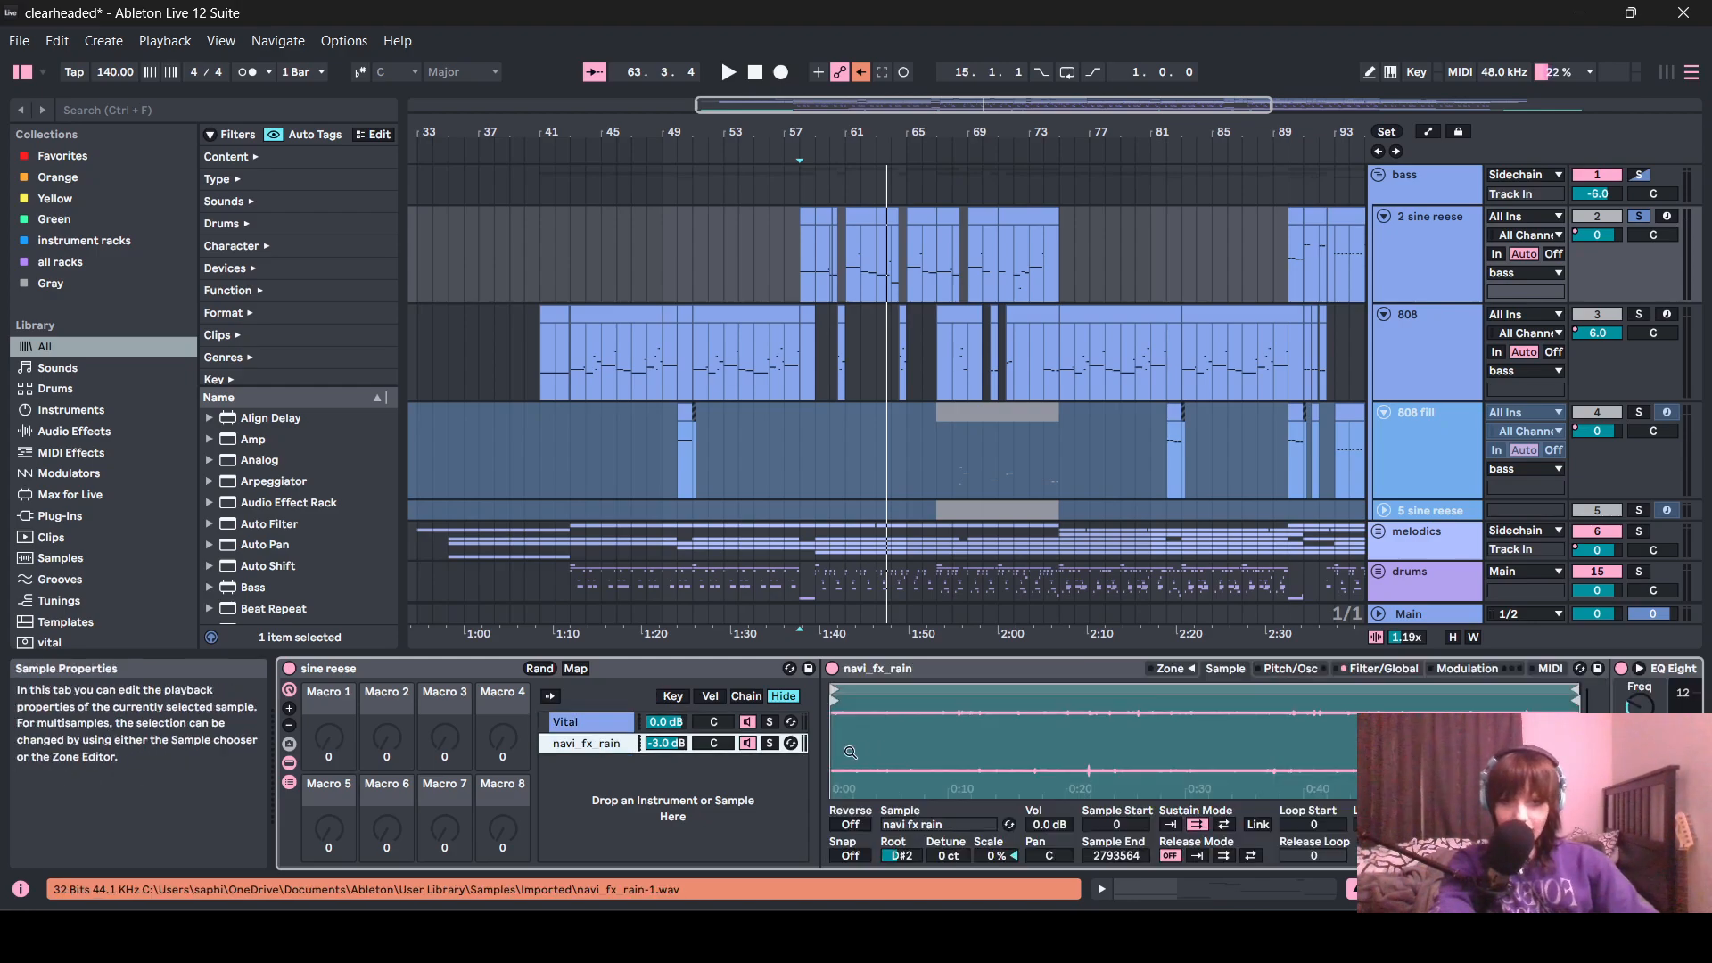
pyautogui.keyDown('ctrl'); pyautogui.scroll(3, 802, 276); pyautogui.keyUp('ctrl')
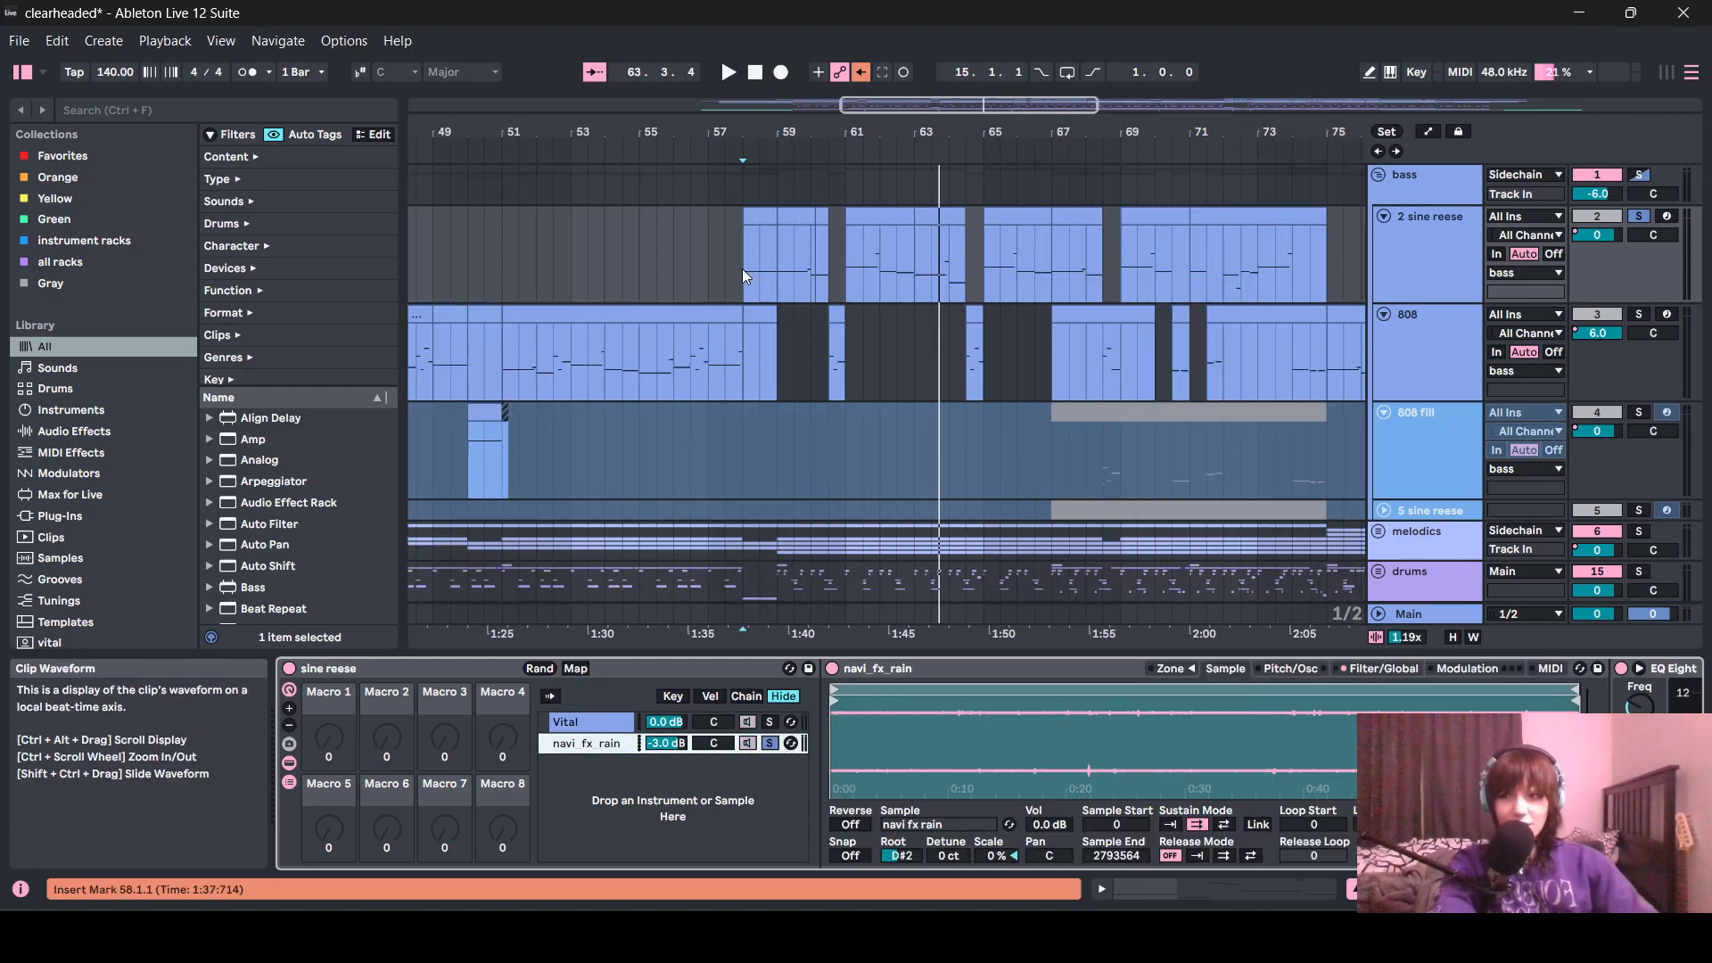
pyautogui.press('space')
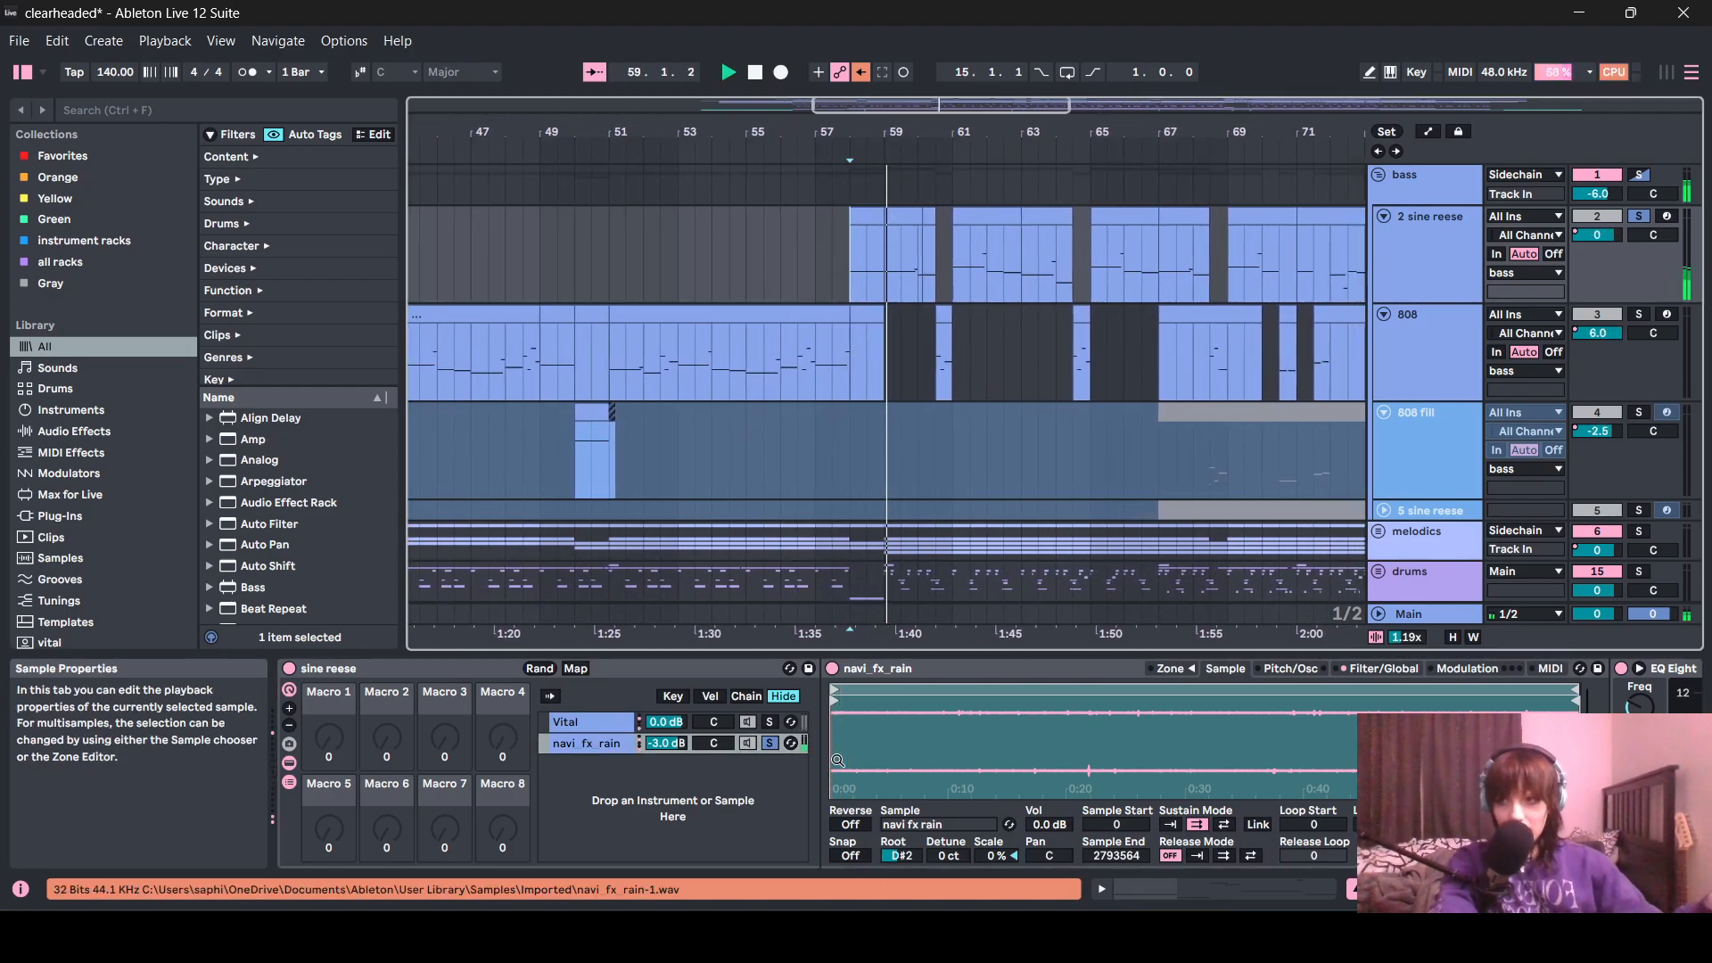
# - Switch the chain solo to Vital and inspect the Sub Filter Boost and EQ Eight chains of the track's Audio Effect Rack
pyautogui.click(769, 721)
pyautogui.scroll(-3, 858, 481)
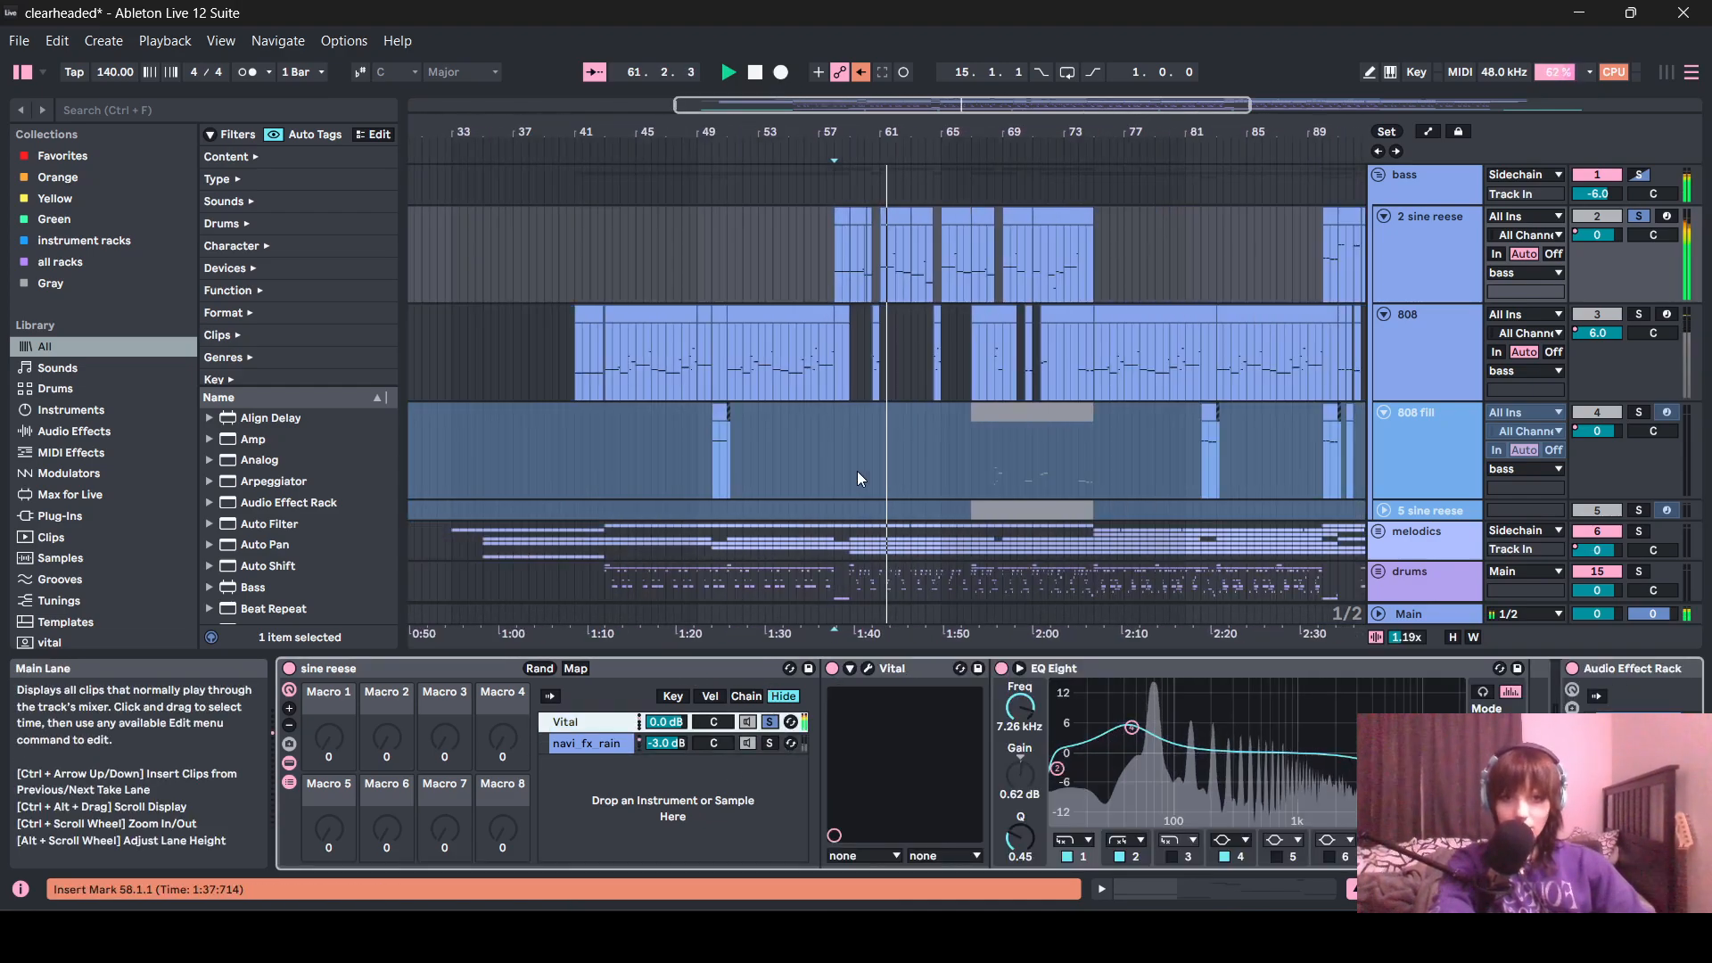
pyautogui.moveTo(1408, 889); pyautogui.dragTo(1507, 889)
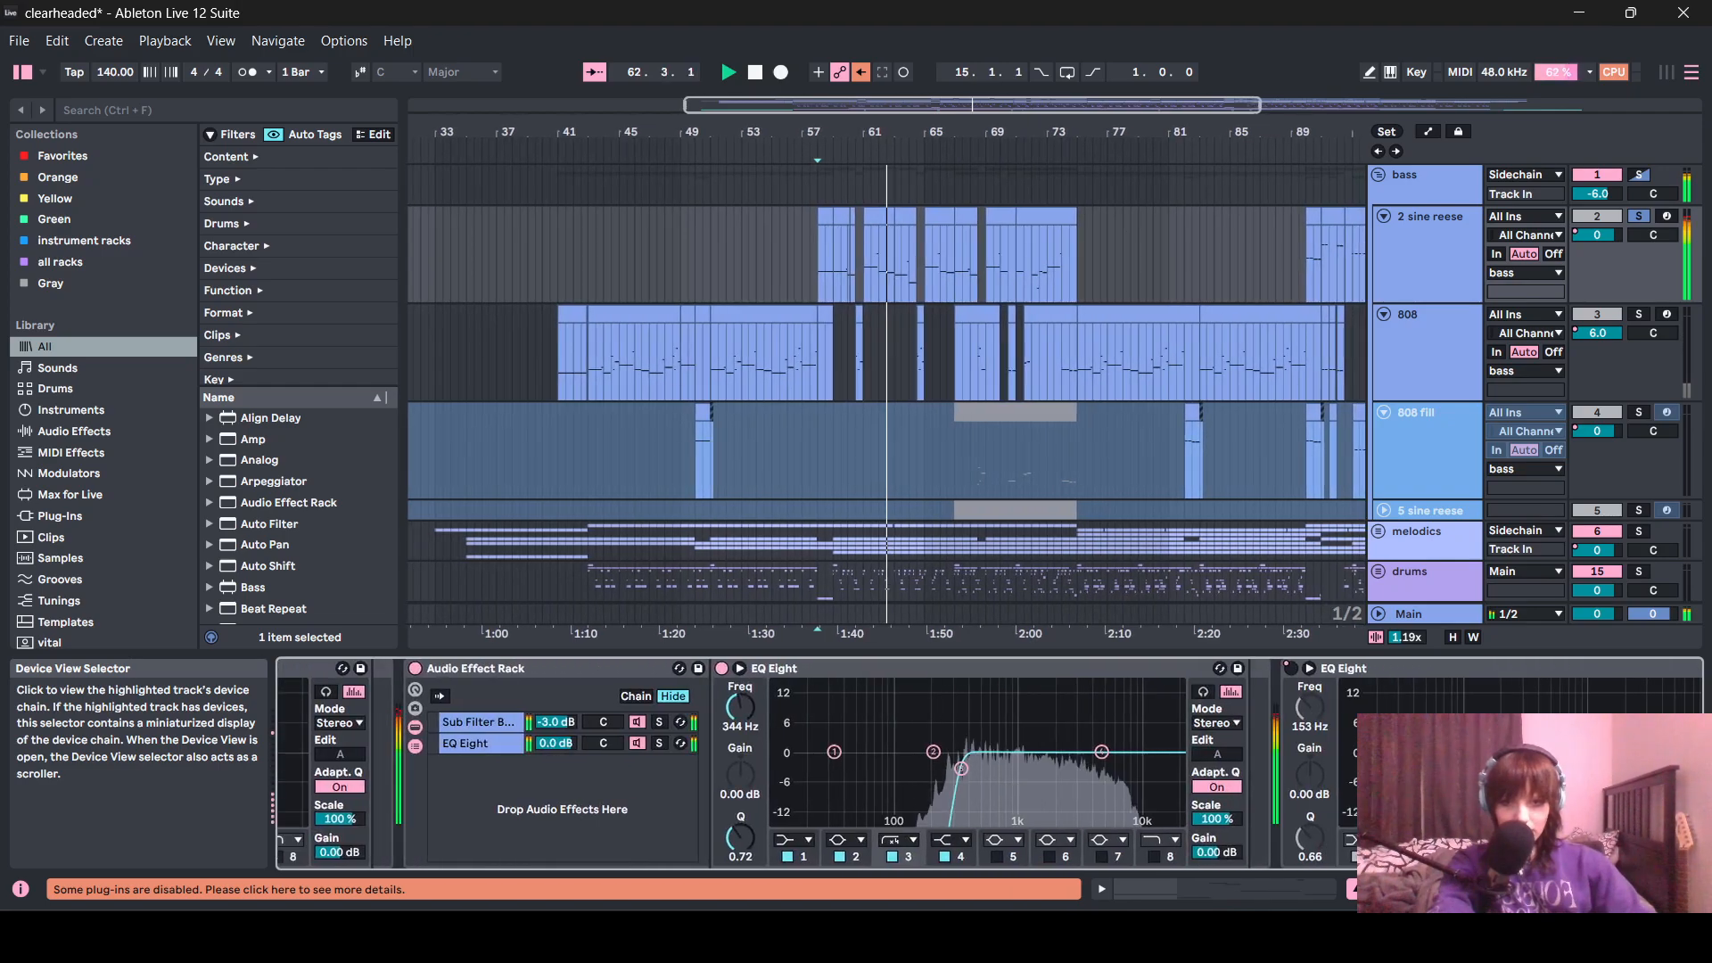
pyautogui.click(510, 721)
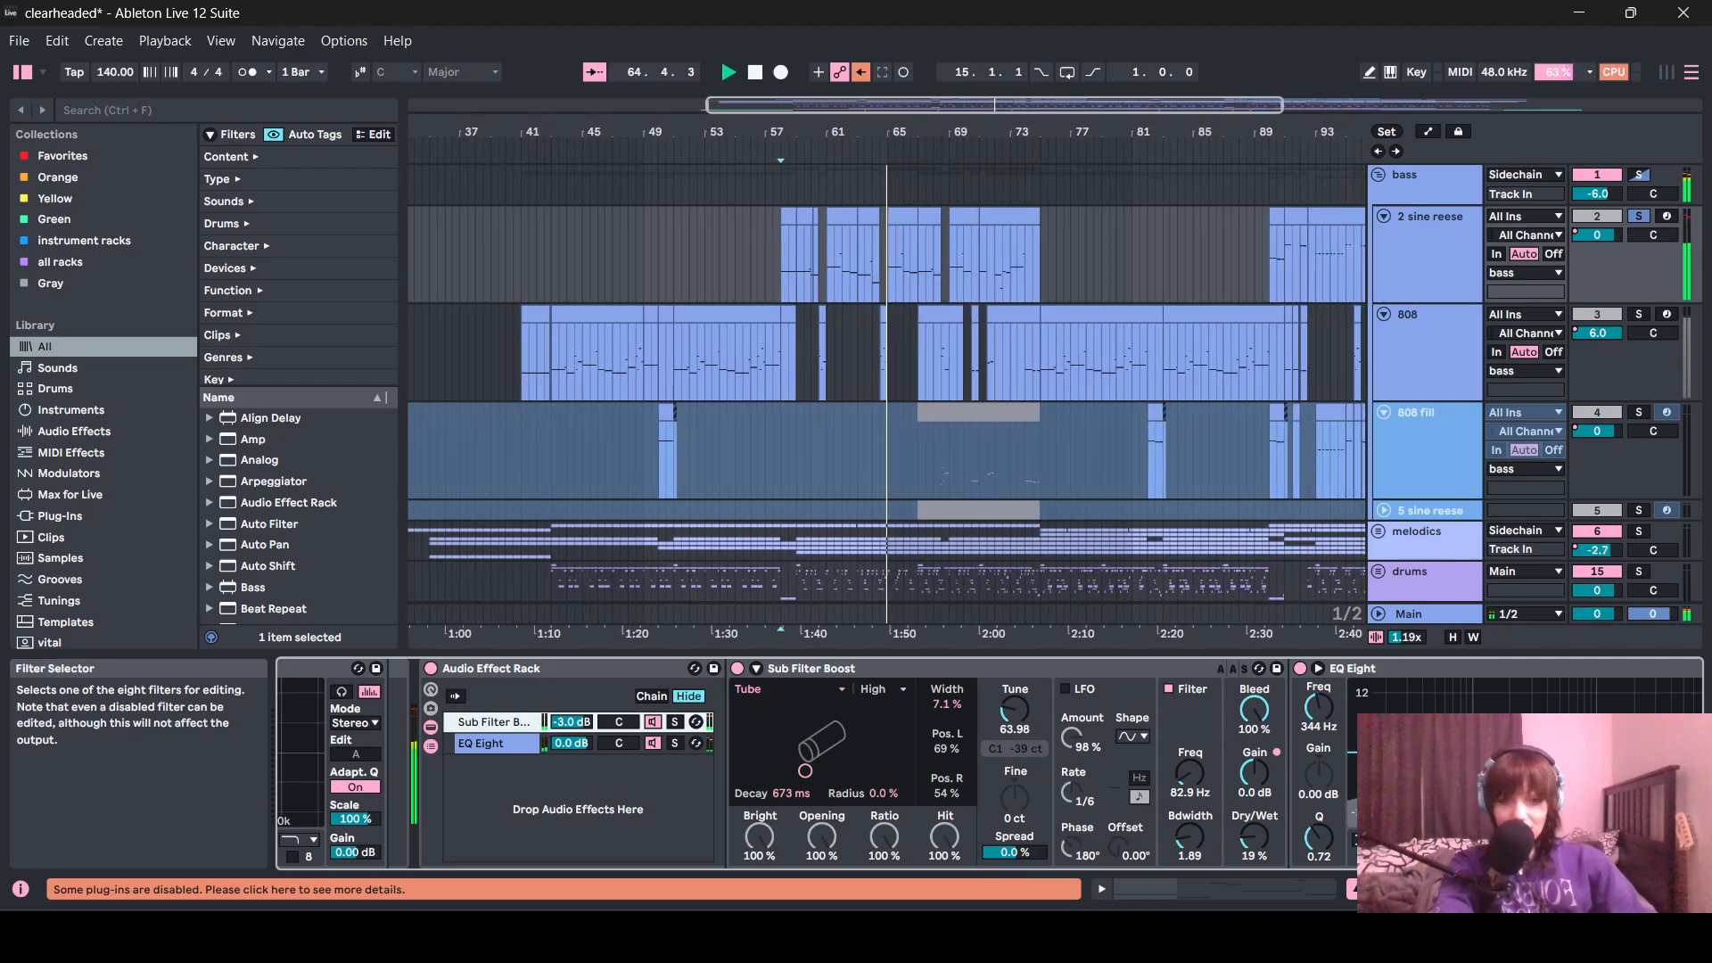
pyautogui.moveTo(1481, 889); pyautogui.dragTo(1516, 889)
pyautogui.click(712, 744)
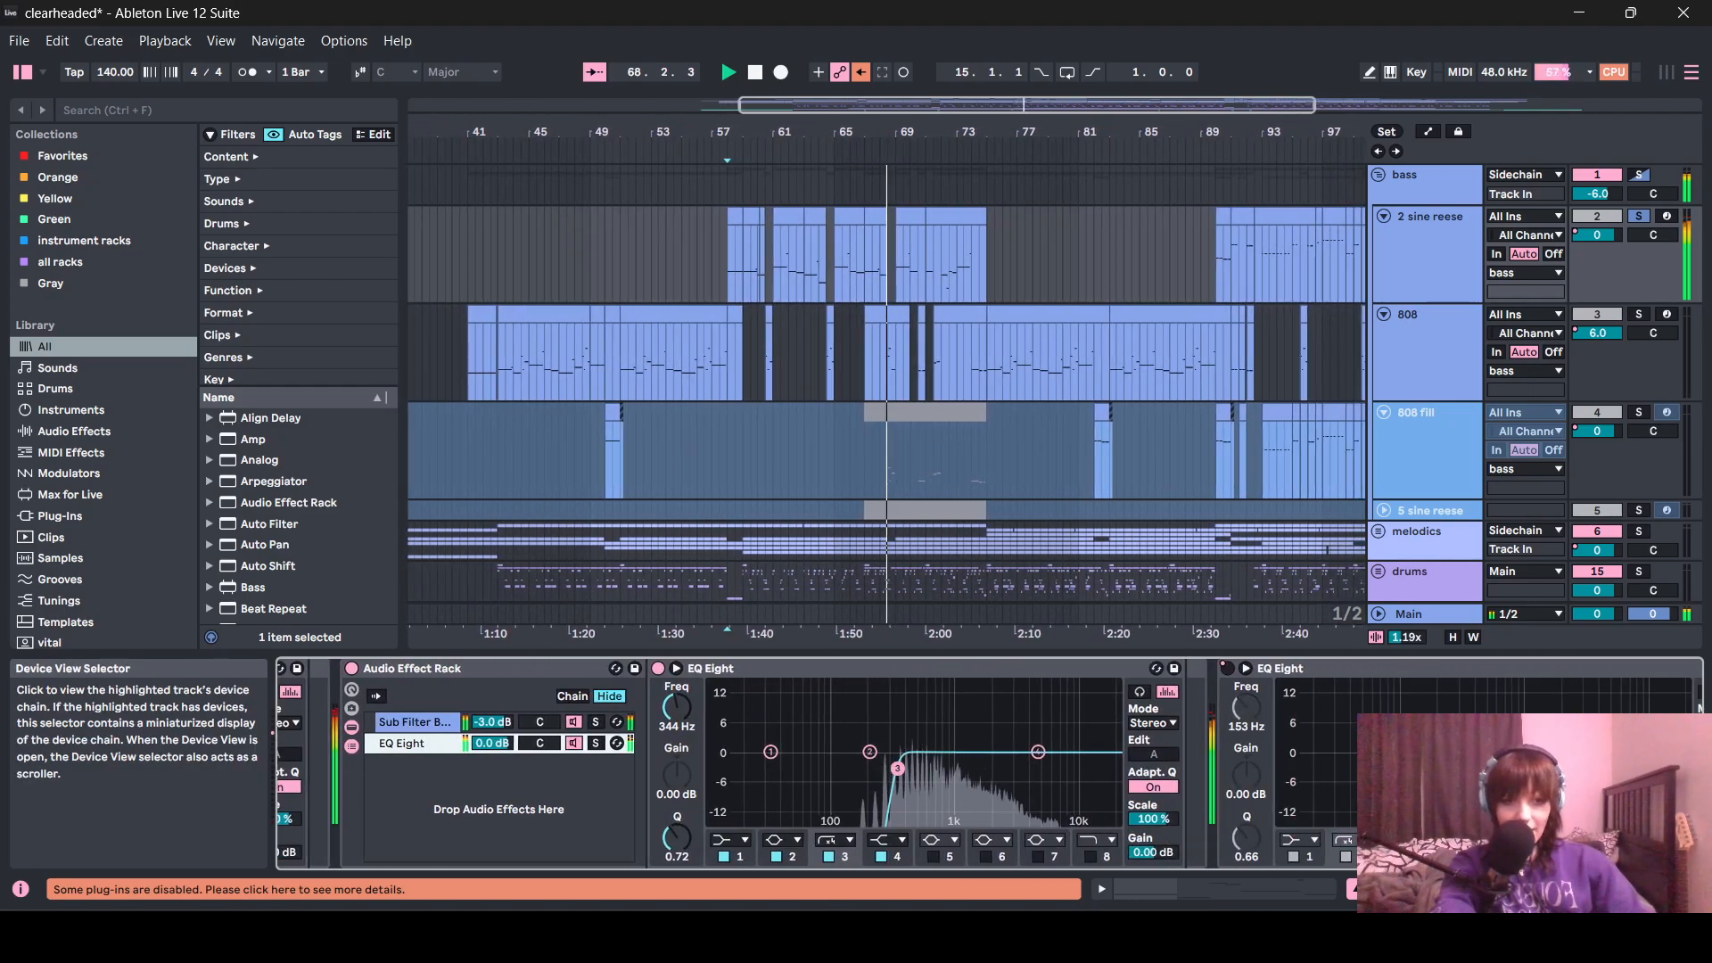
pyautogui.click(424, 725)
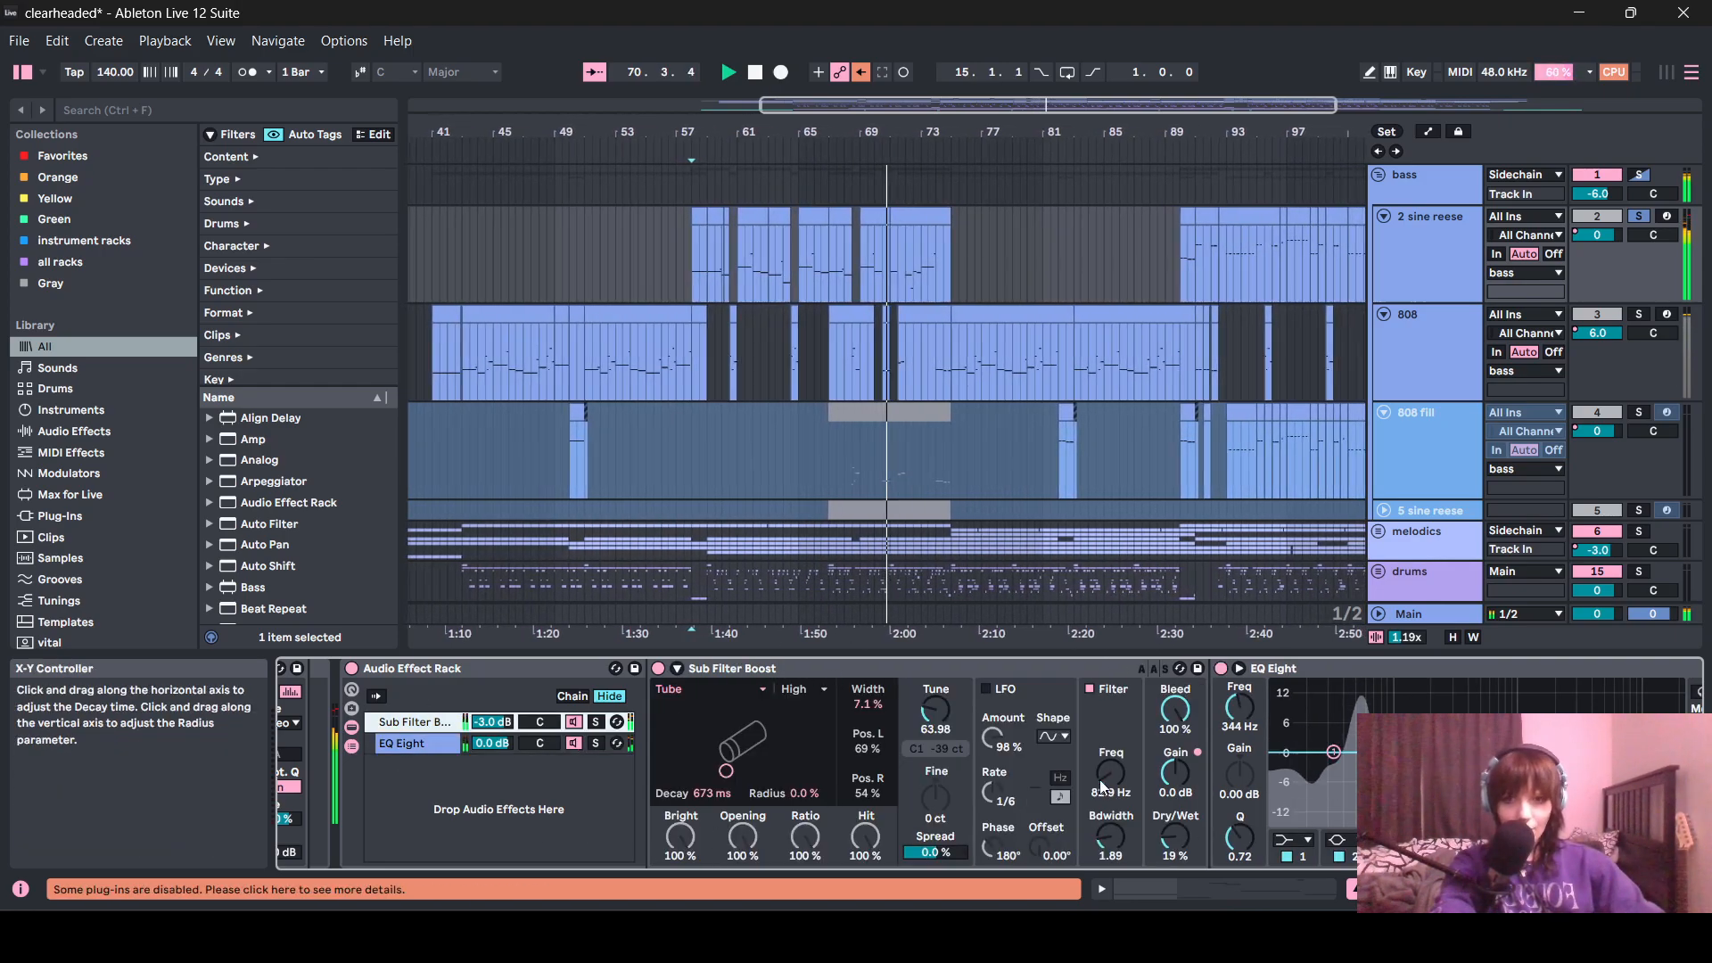
pyautogui.moveTo(1516, 889); pyautogui.dragTo(1418, 889)
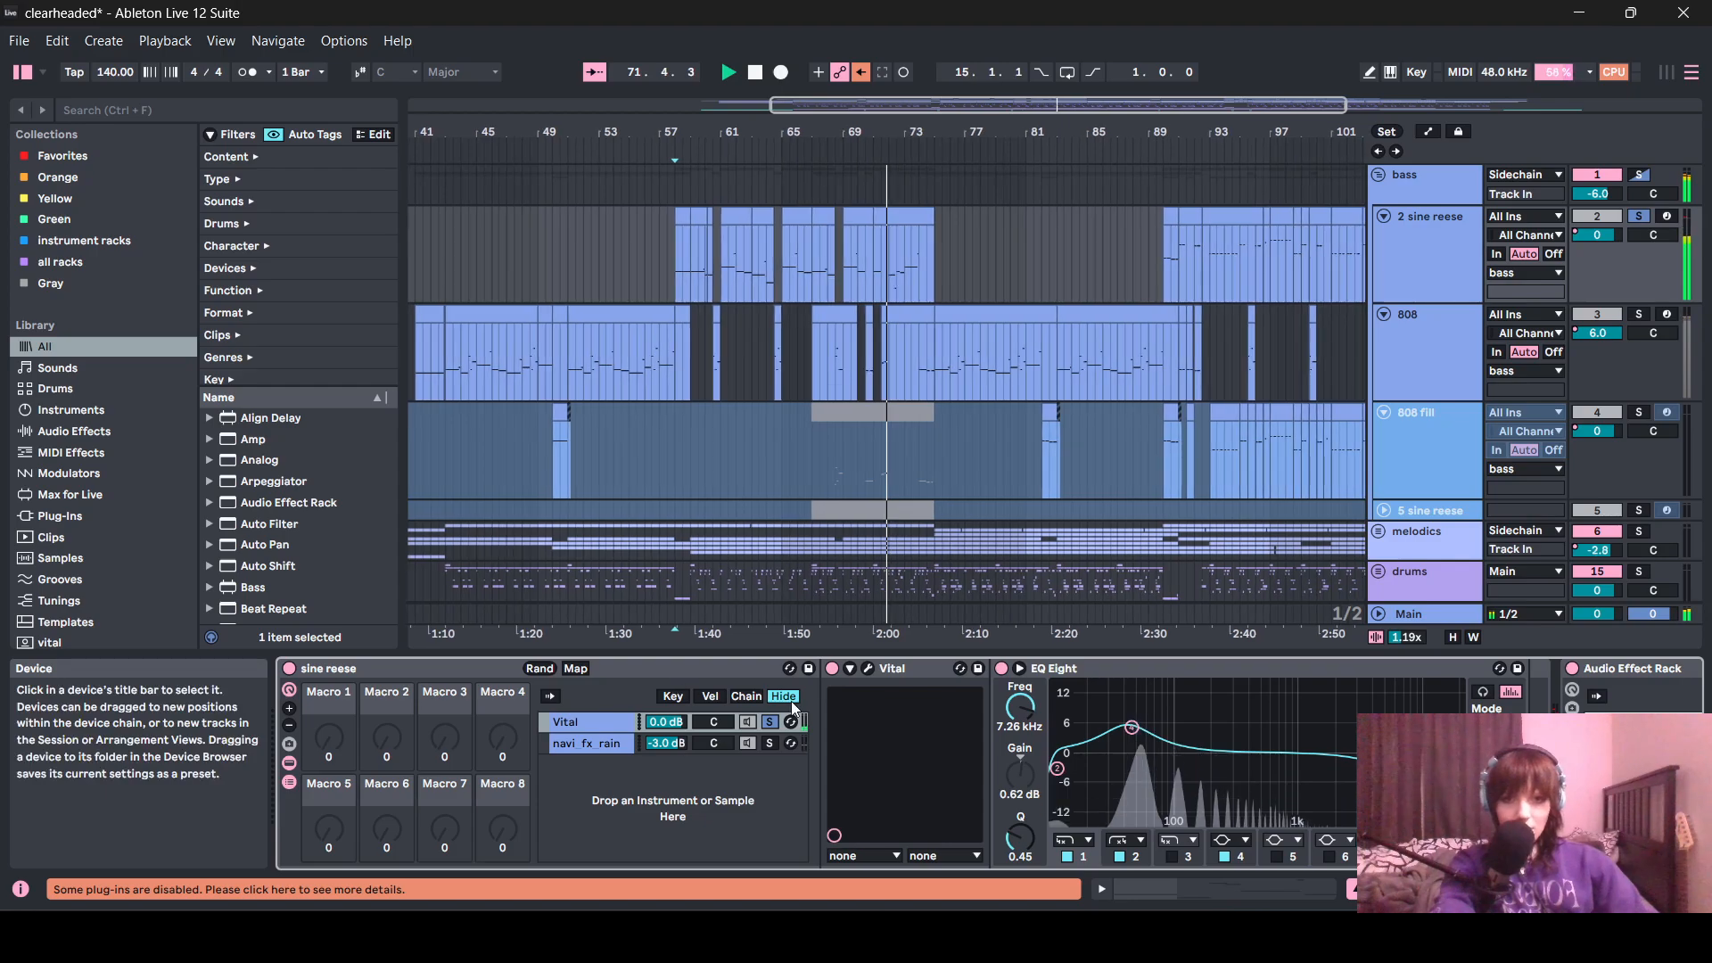
# - Show the bass group's devices and switch the track solo to the 808 track
pyautogui.click(771, 722)
pyautogui.click(1436, 184)
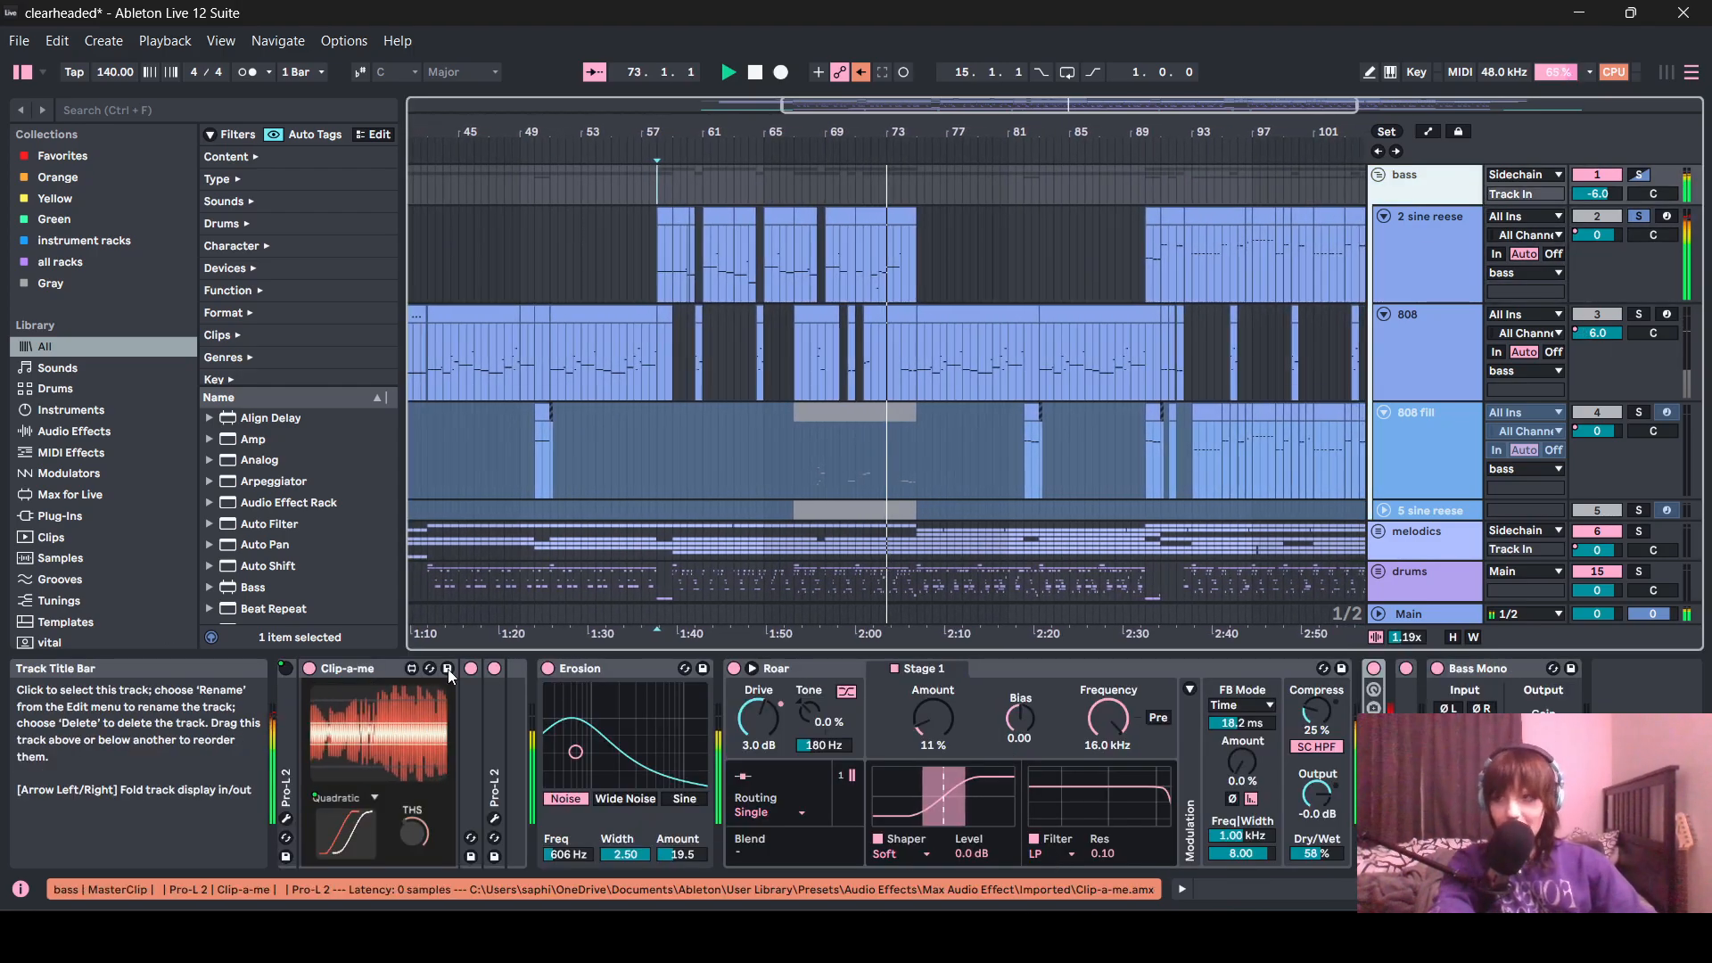
pyautogui.click(1430, 266)
pyautogui.click(1639, 313)
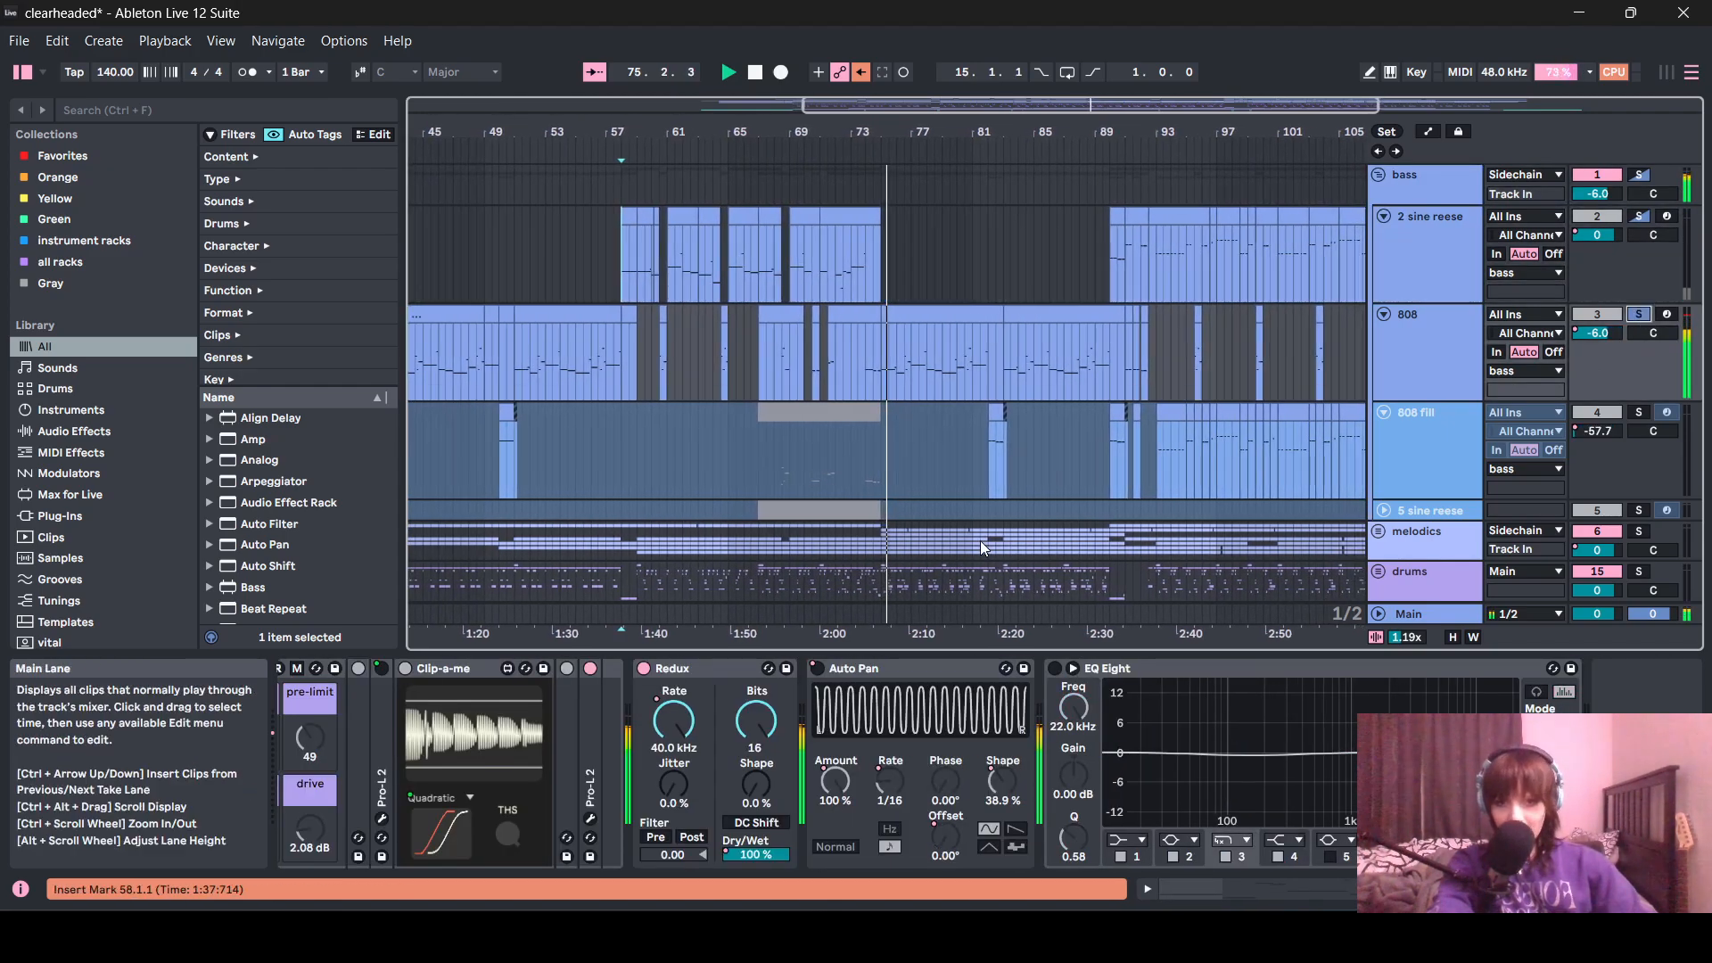
# - Show the Redux sample rate automation on the 808 track and examine it during playback alongside the track's devices
pyautogui.rightClick(682, 713)
pyautogui.press('Escape')
pyautogui.press('a')
pyautogui.press('+')
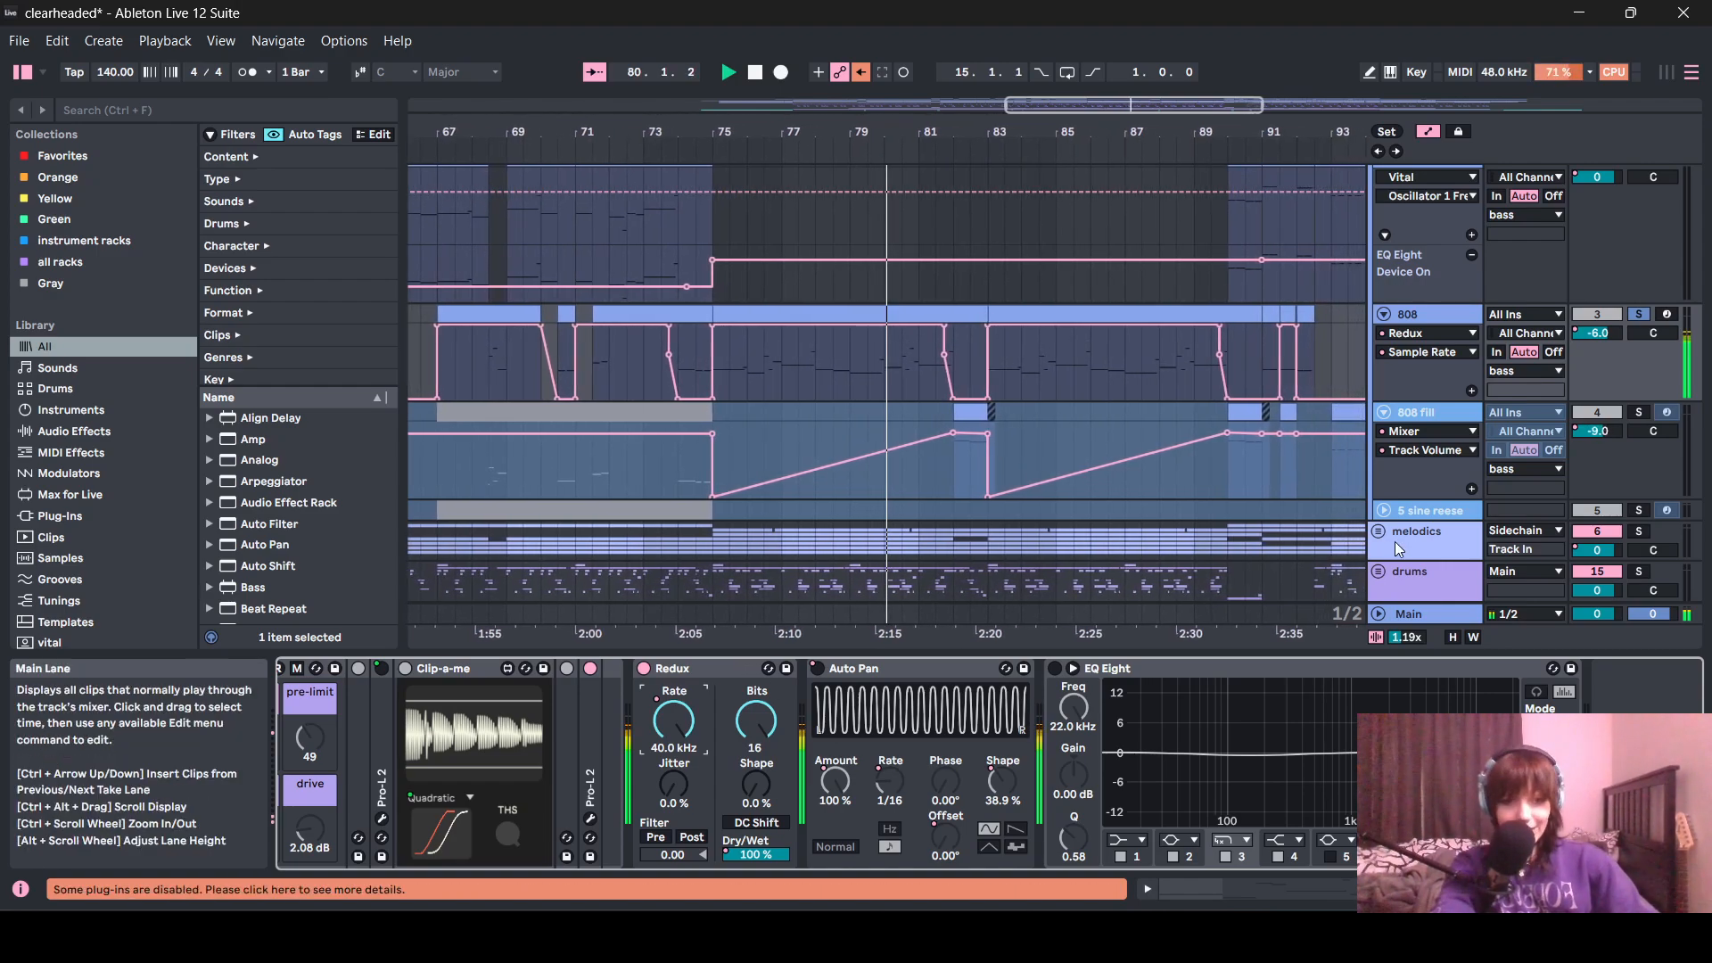
pyautogui.click(1257, 535)
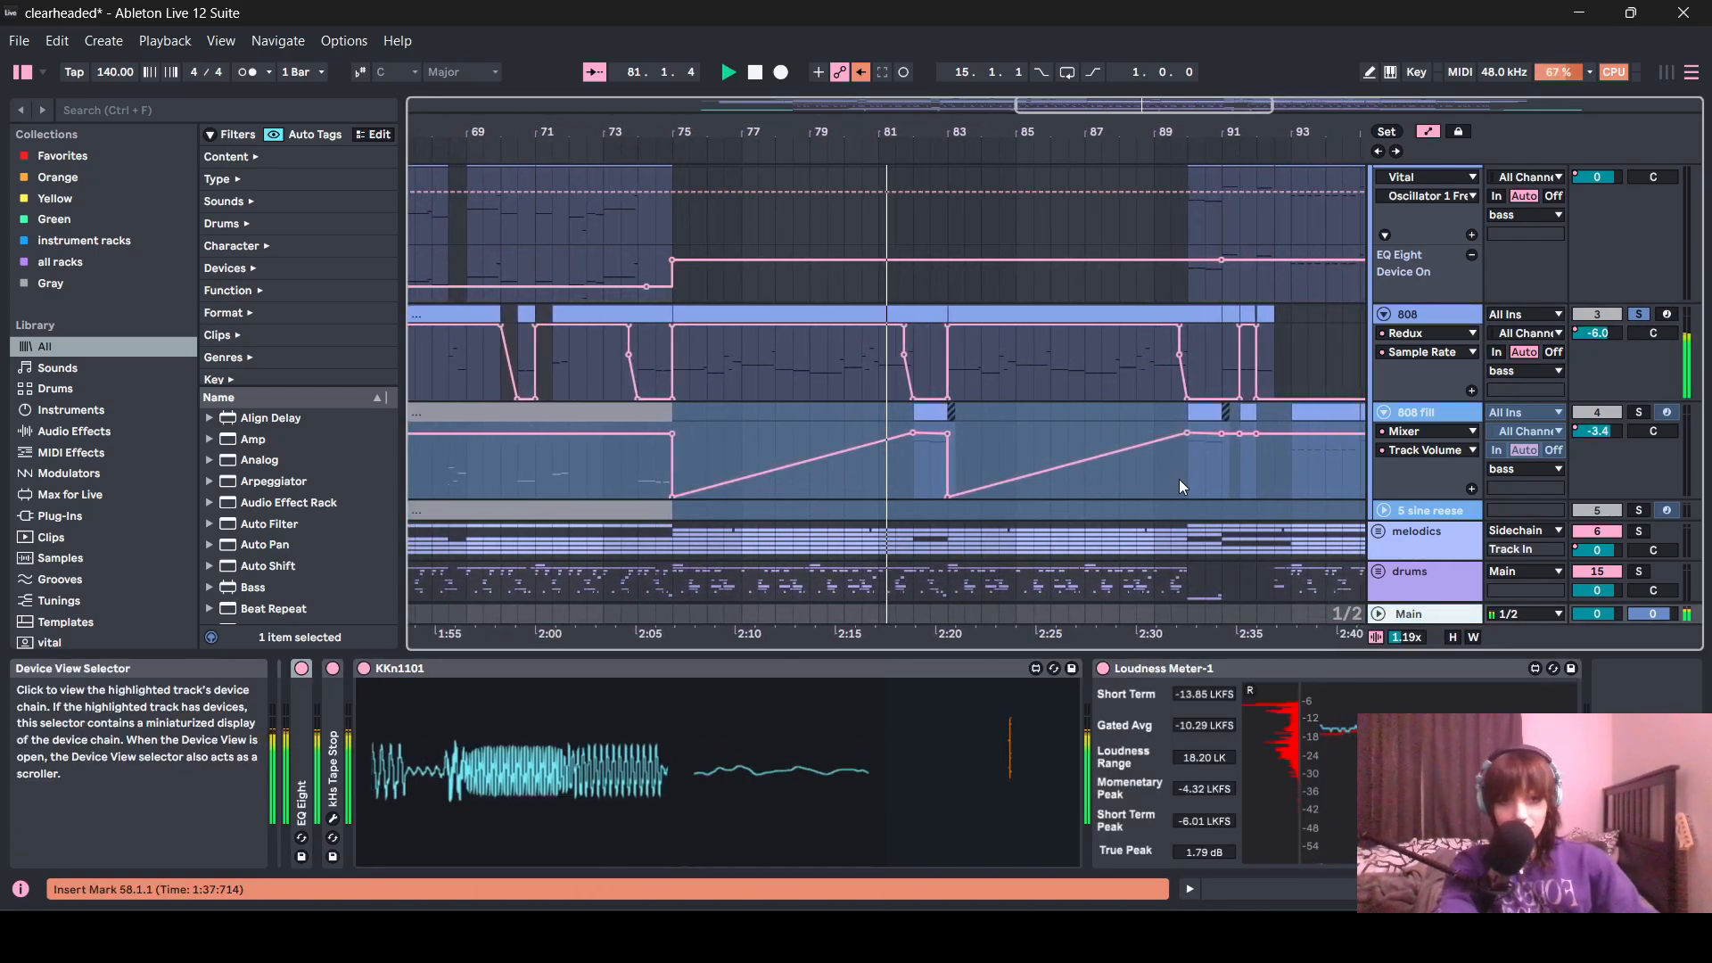
pyautogui.click(1459, 308)
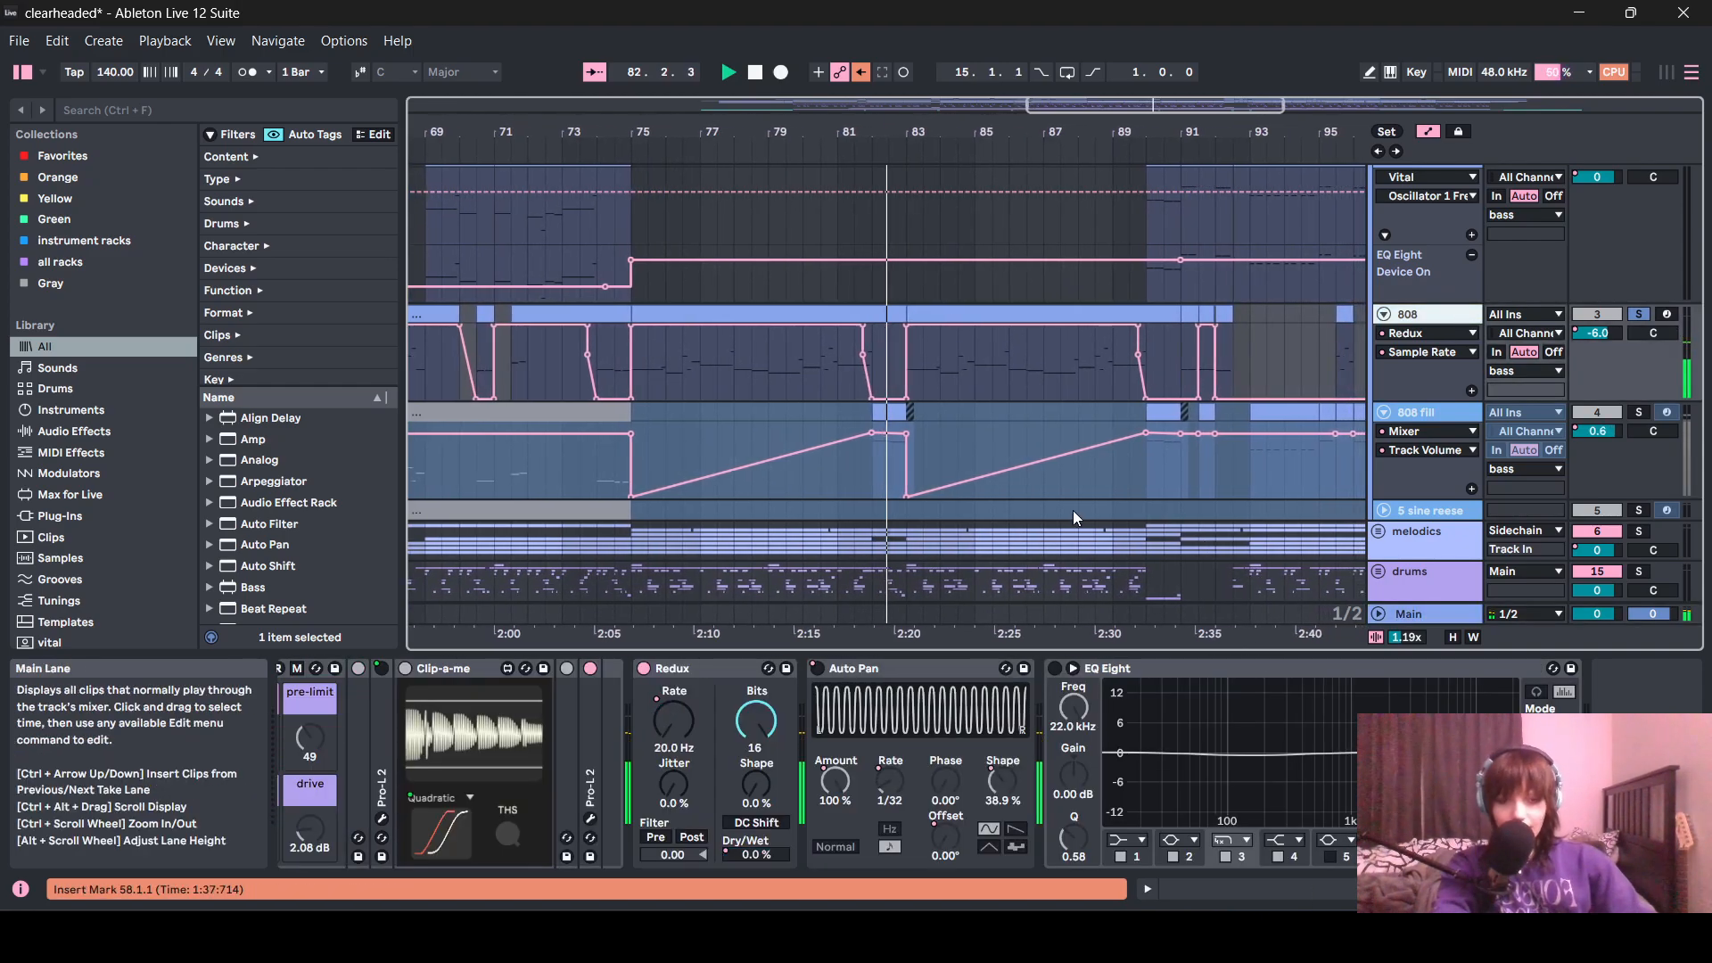
pyautogui.scroll(-3, 1073, 510)
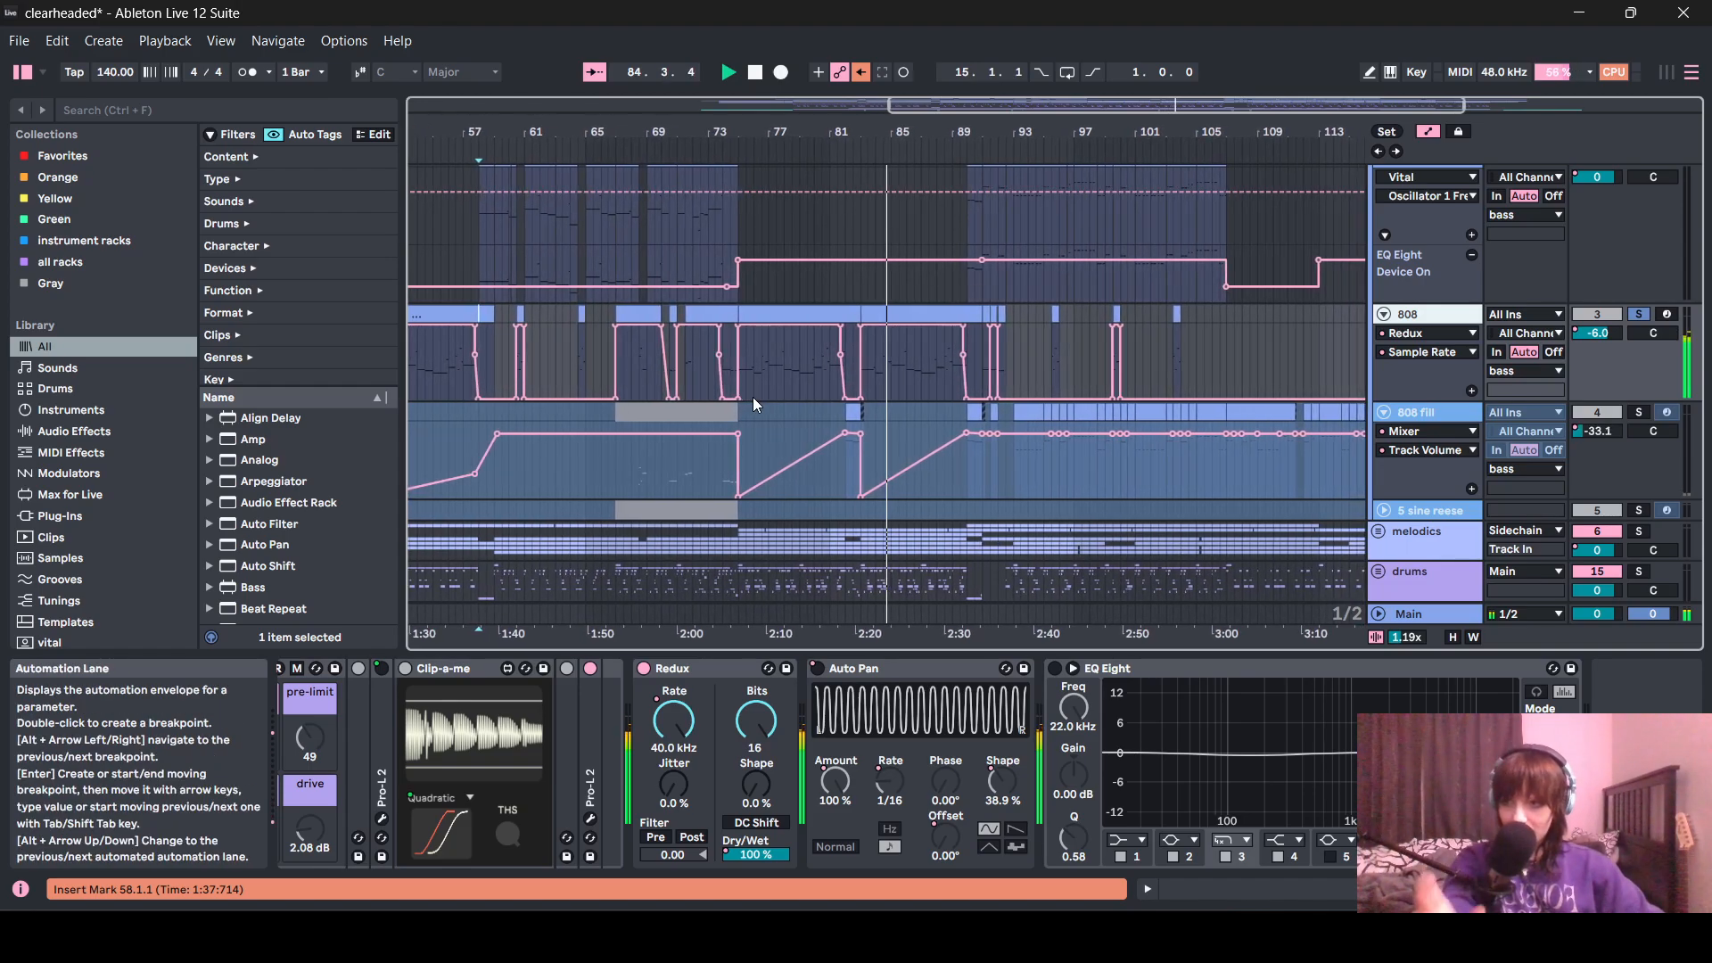
pyautogui.scroll(2, 998, 415)
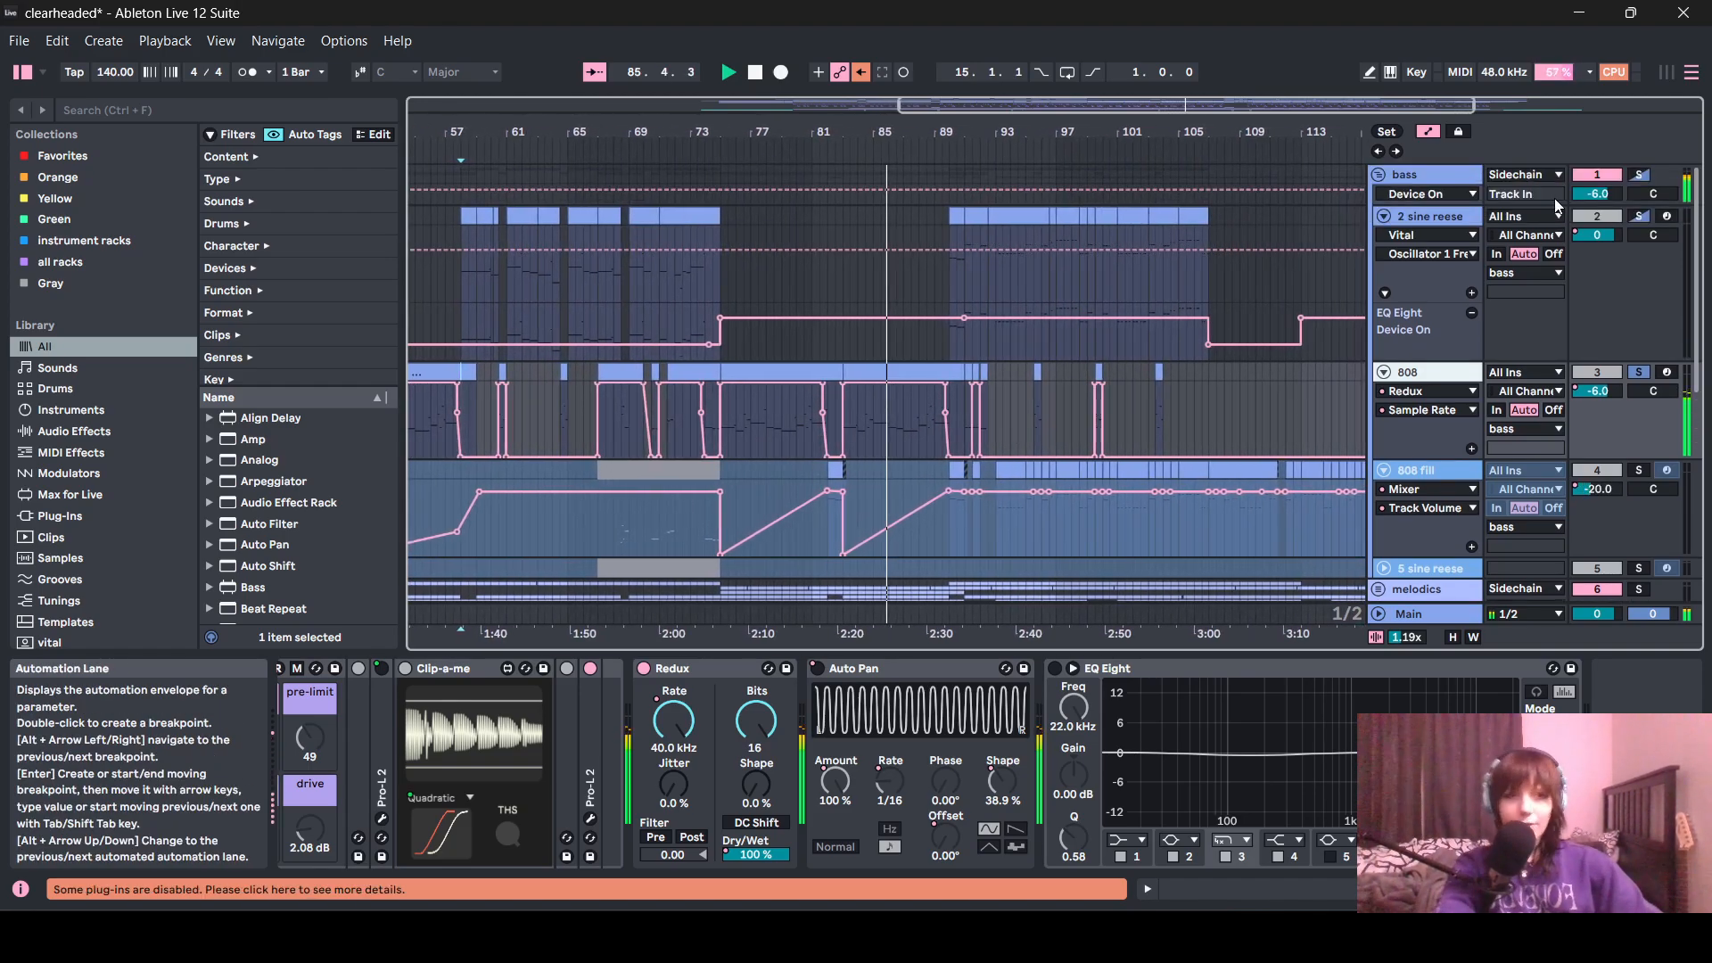
# - Solo the 2 sine reese track, stop playback and hide the automation to view the clips from bar 90
pyautogui.click(1638, 215)
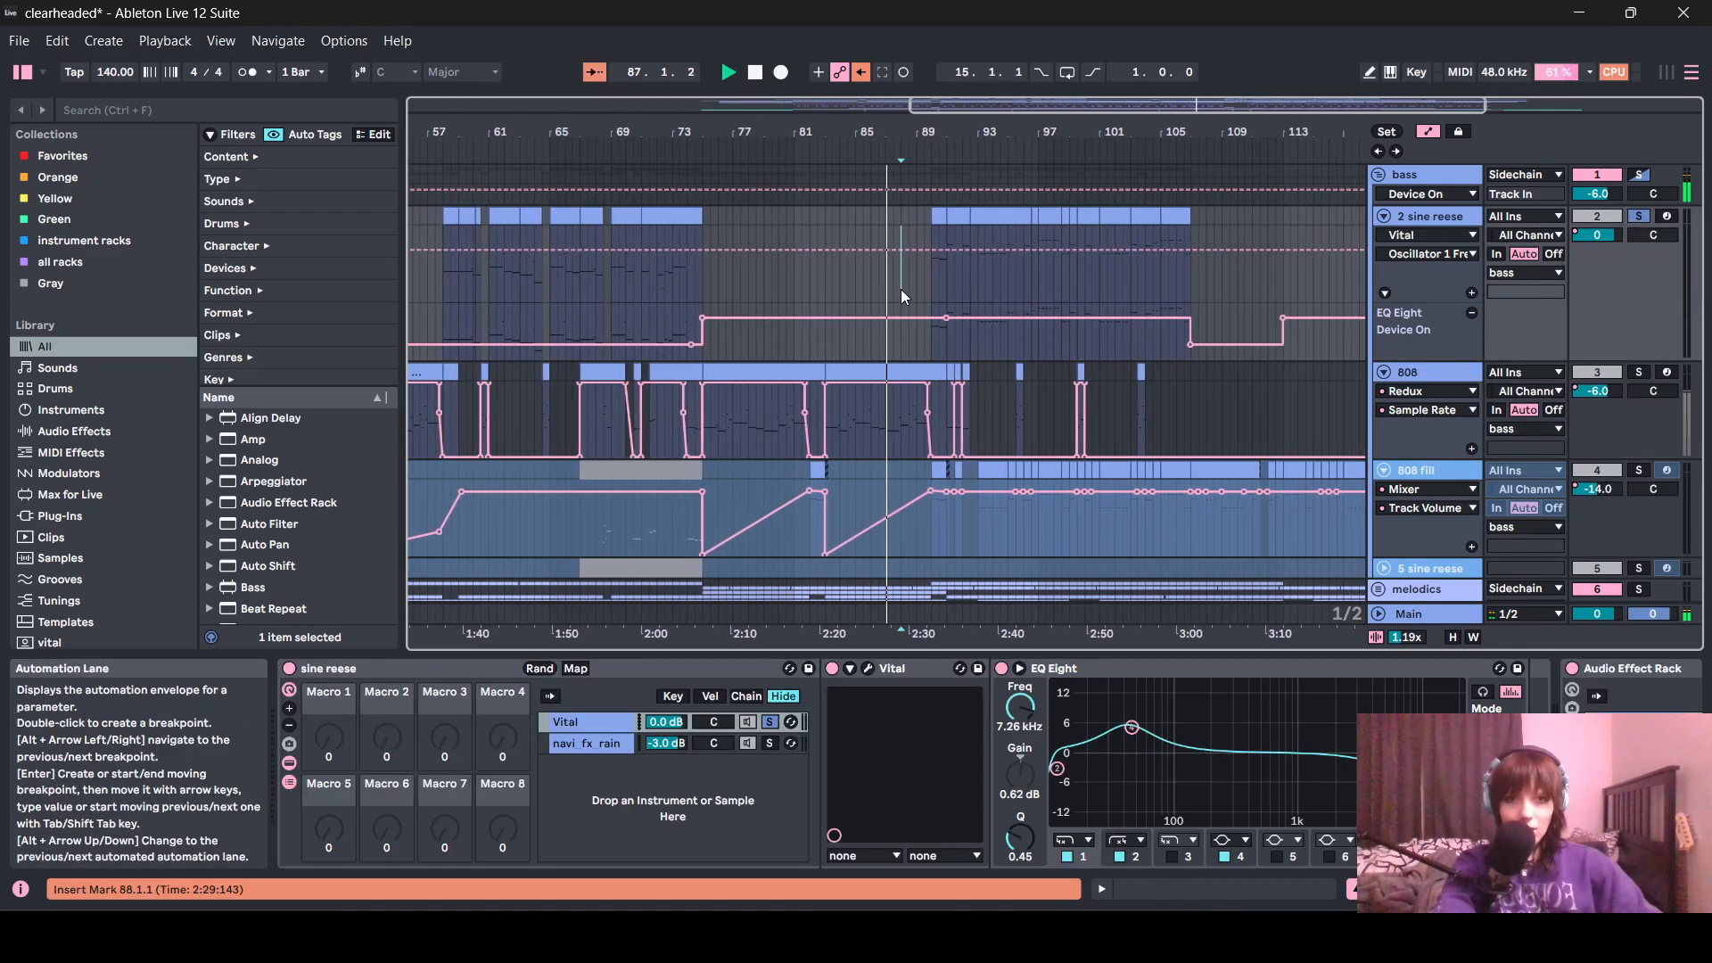
pyautogui.click(927, 289)
pyautogui.press('space')
pyautogui.press('a')
pyautogui.press('+')
pyautogui.press('+')
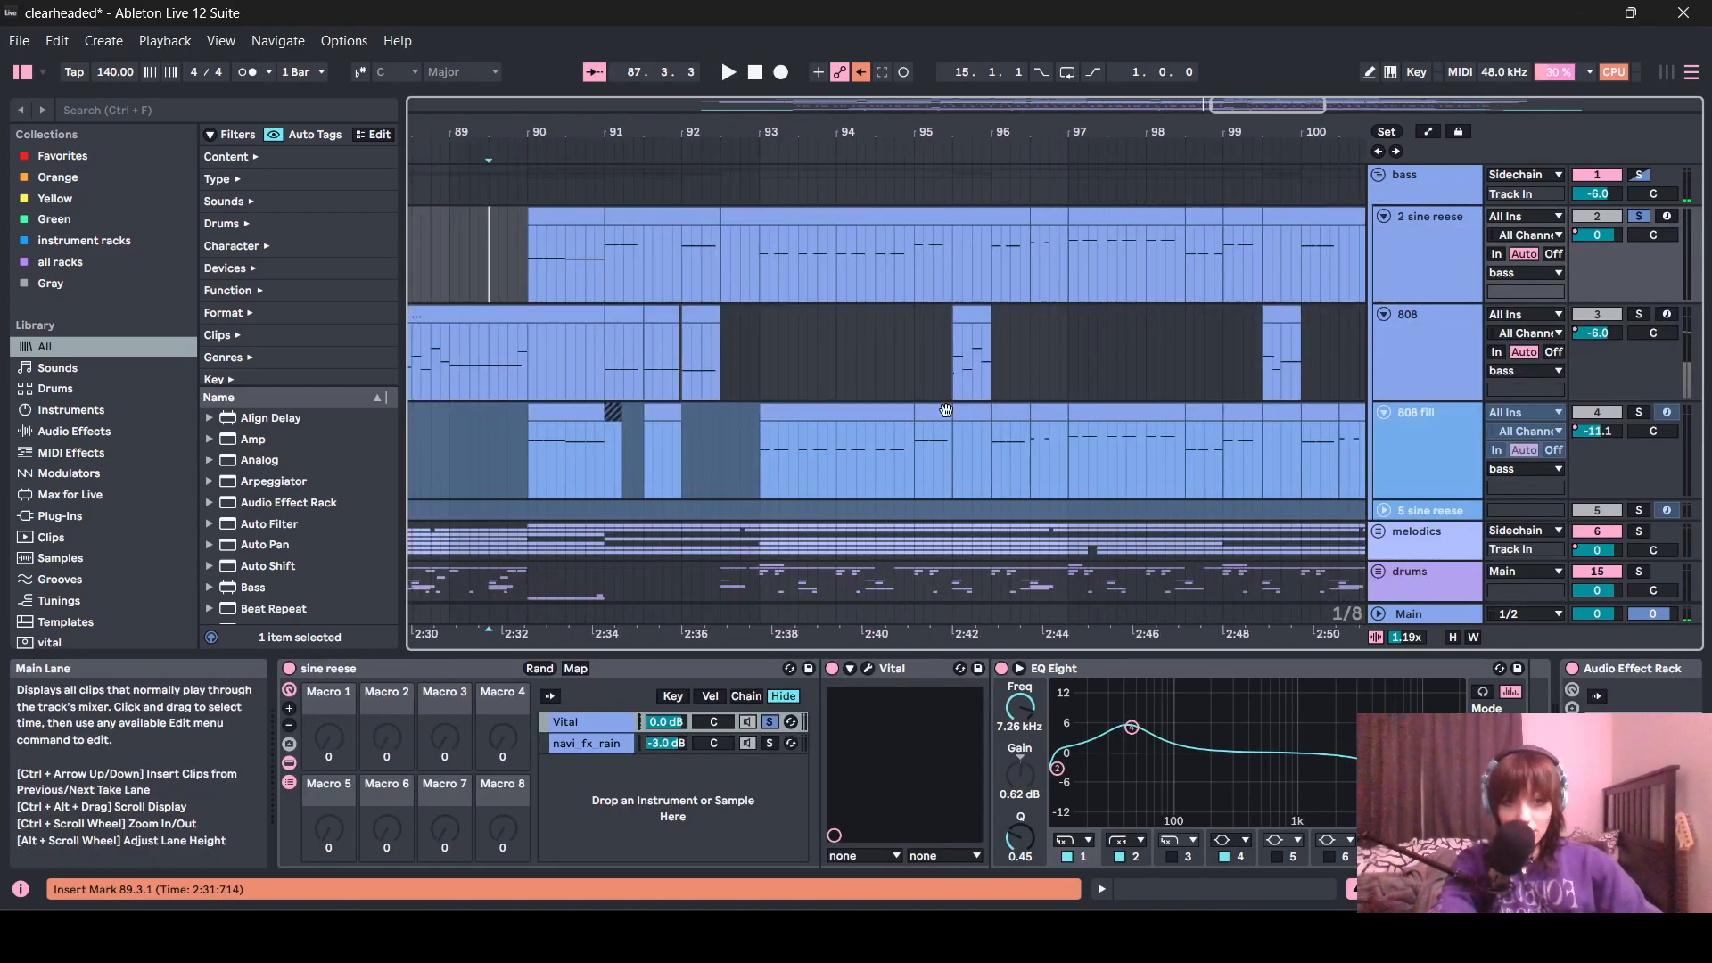
# - Solo the 808 fill track, play it from bar 90 and look through its device chain
pyautogui.click(1638, 412)
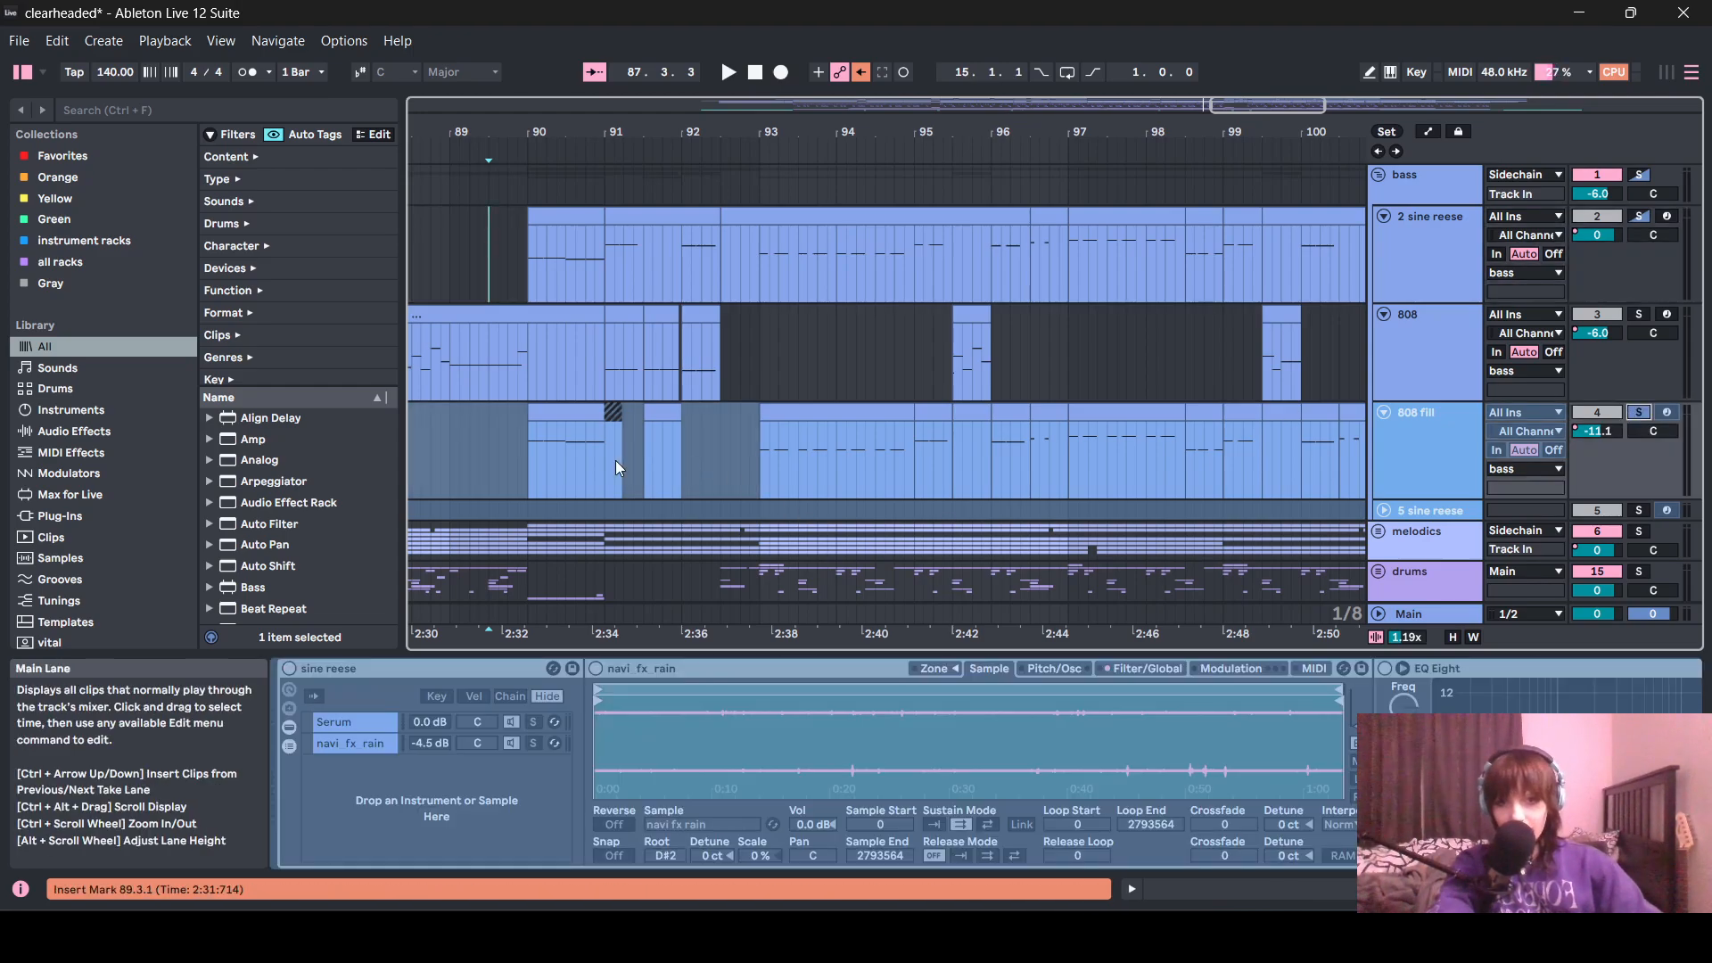
pyautogui.click(532, 447)
pyautogui.press('space')
pyautogui.click(1337, 889)
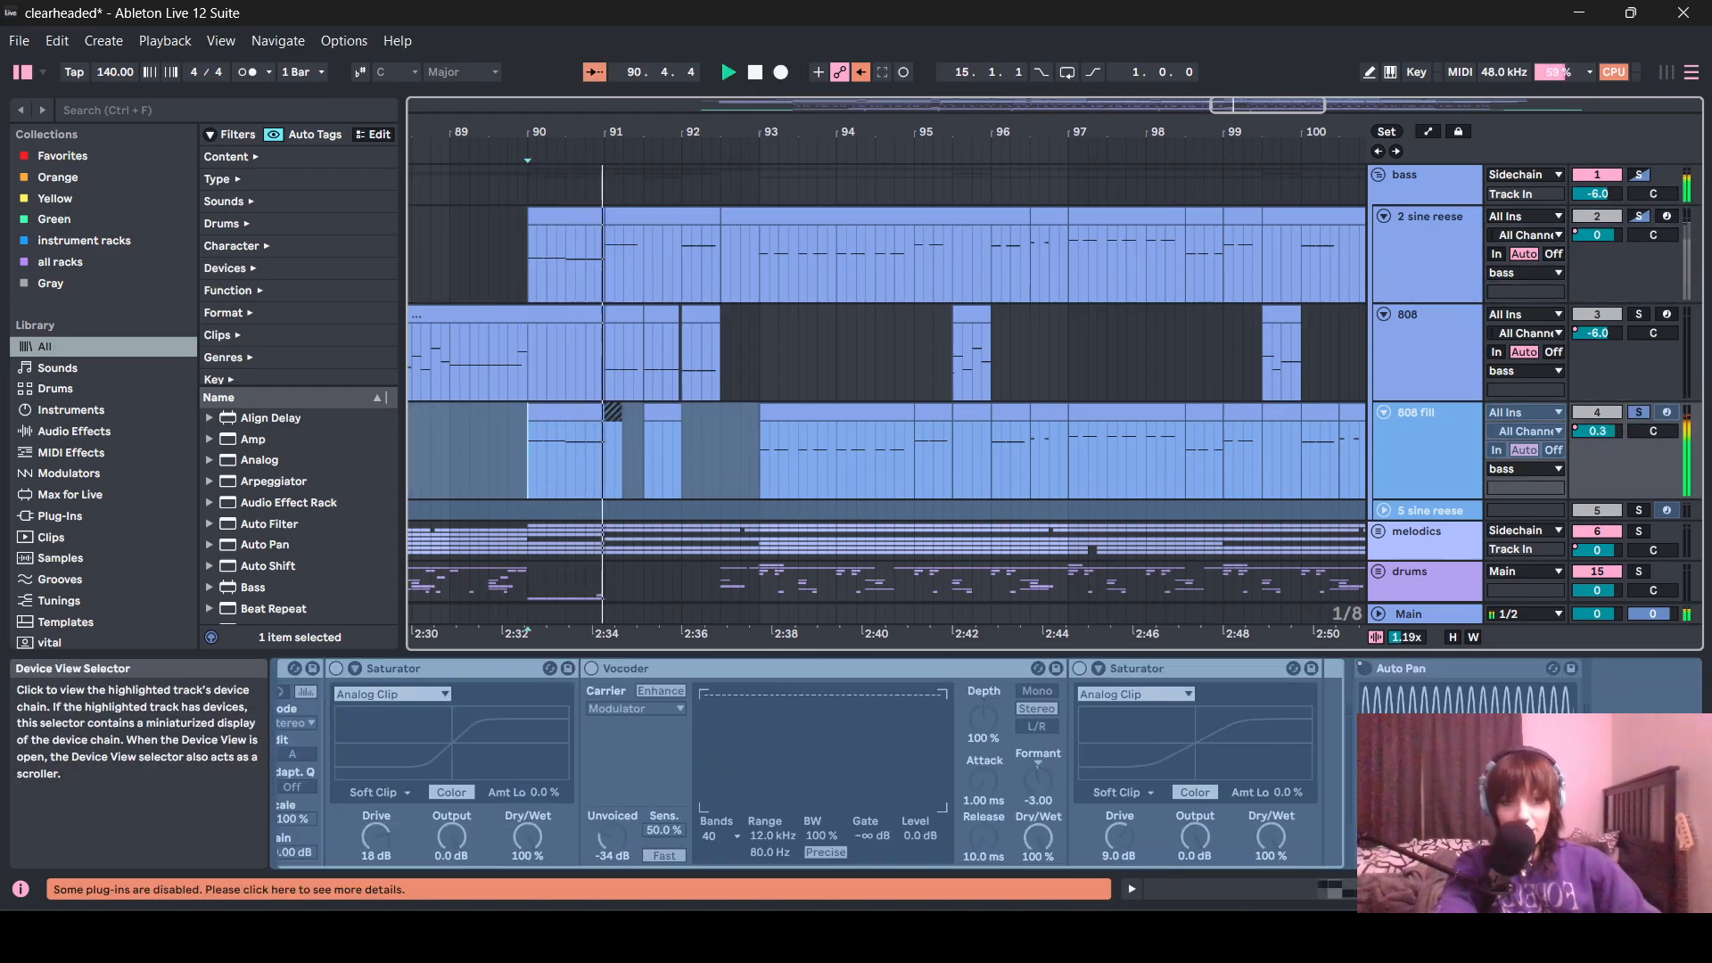
pyautogui.moveTo(1409, 889); pyautogui.dragTo(1388, 889)
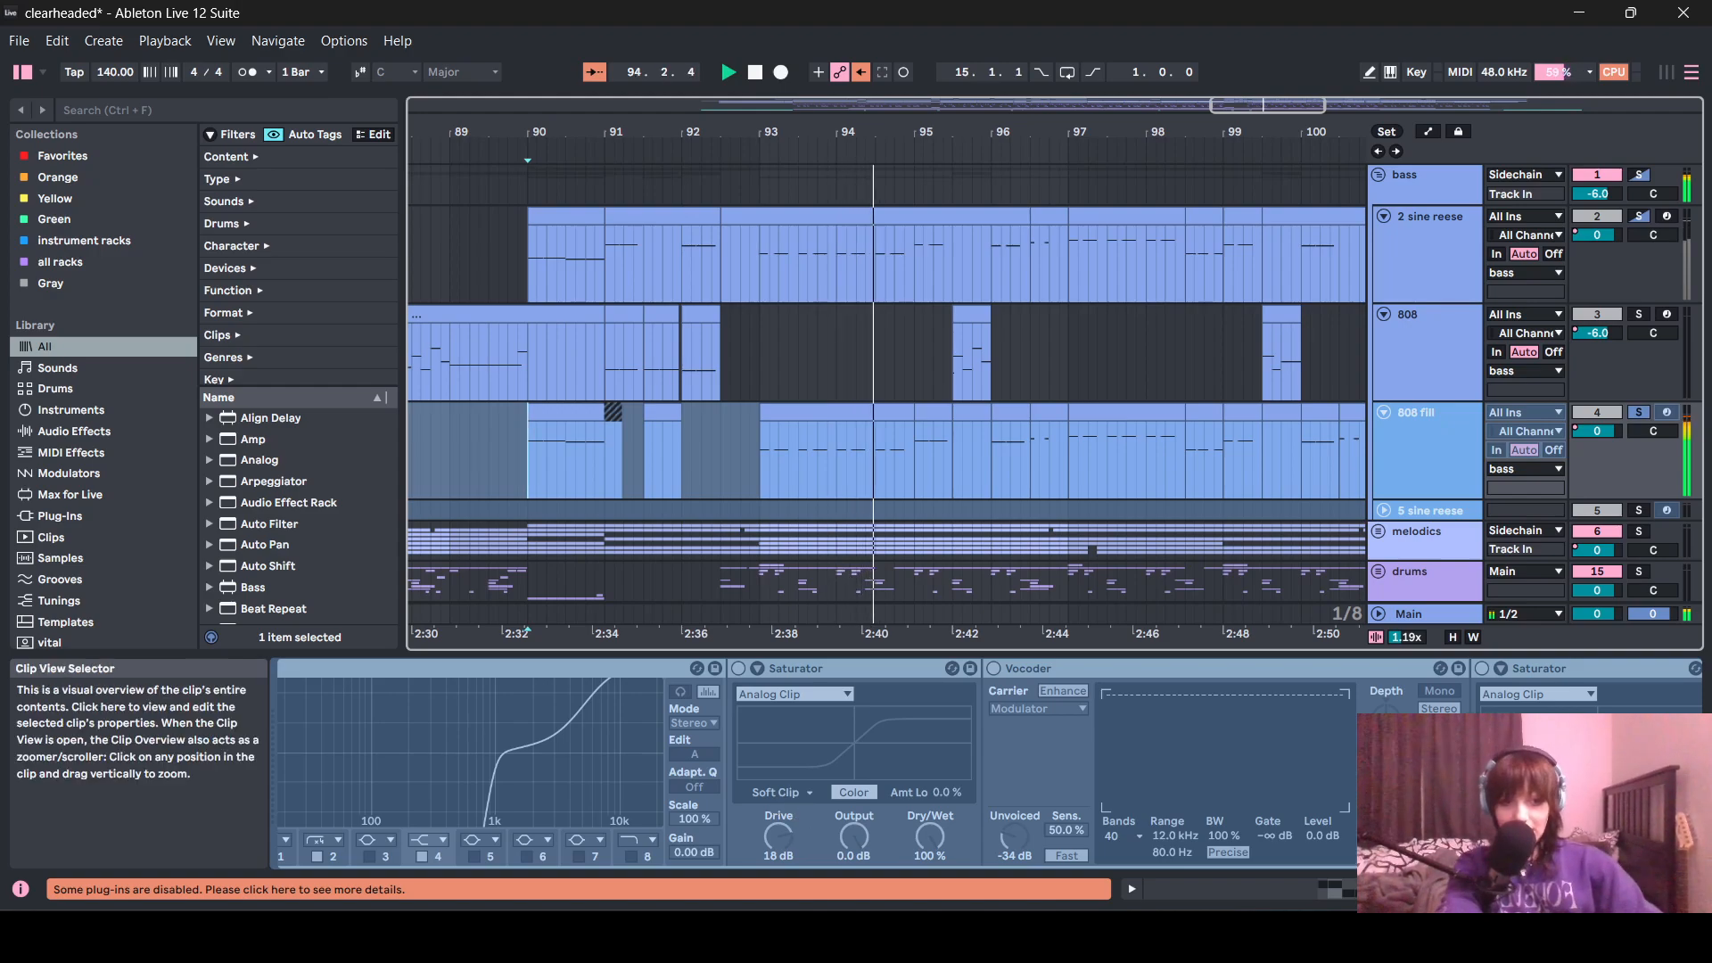
pyautogui.scroll(-4, 932, 381)
pyautogui.moveTo(1435, 889); pyautogui.dragTo(1364, 889)
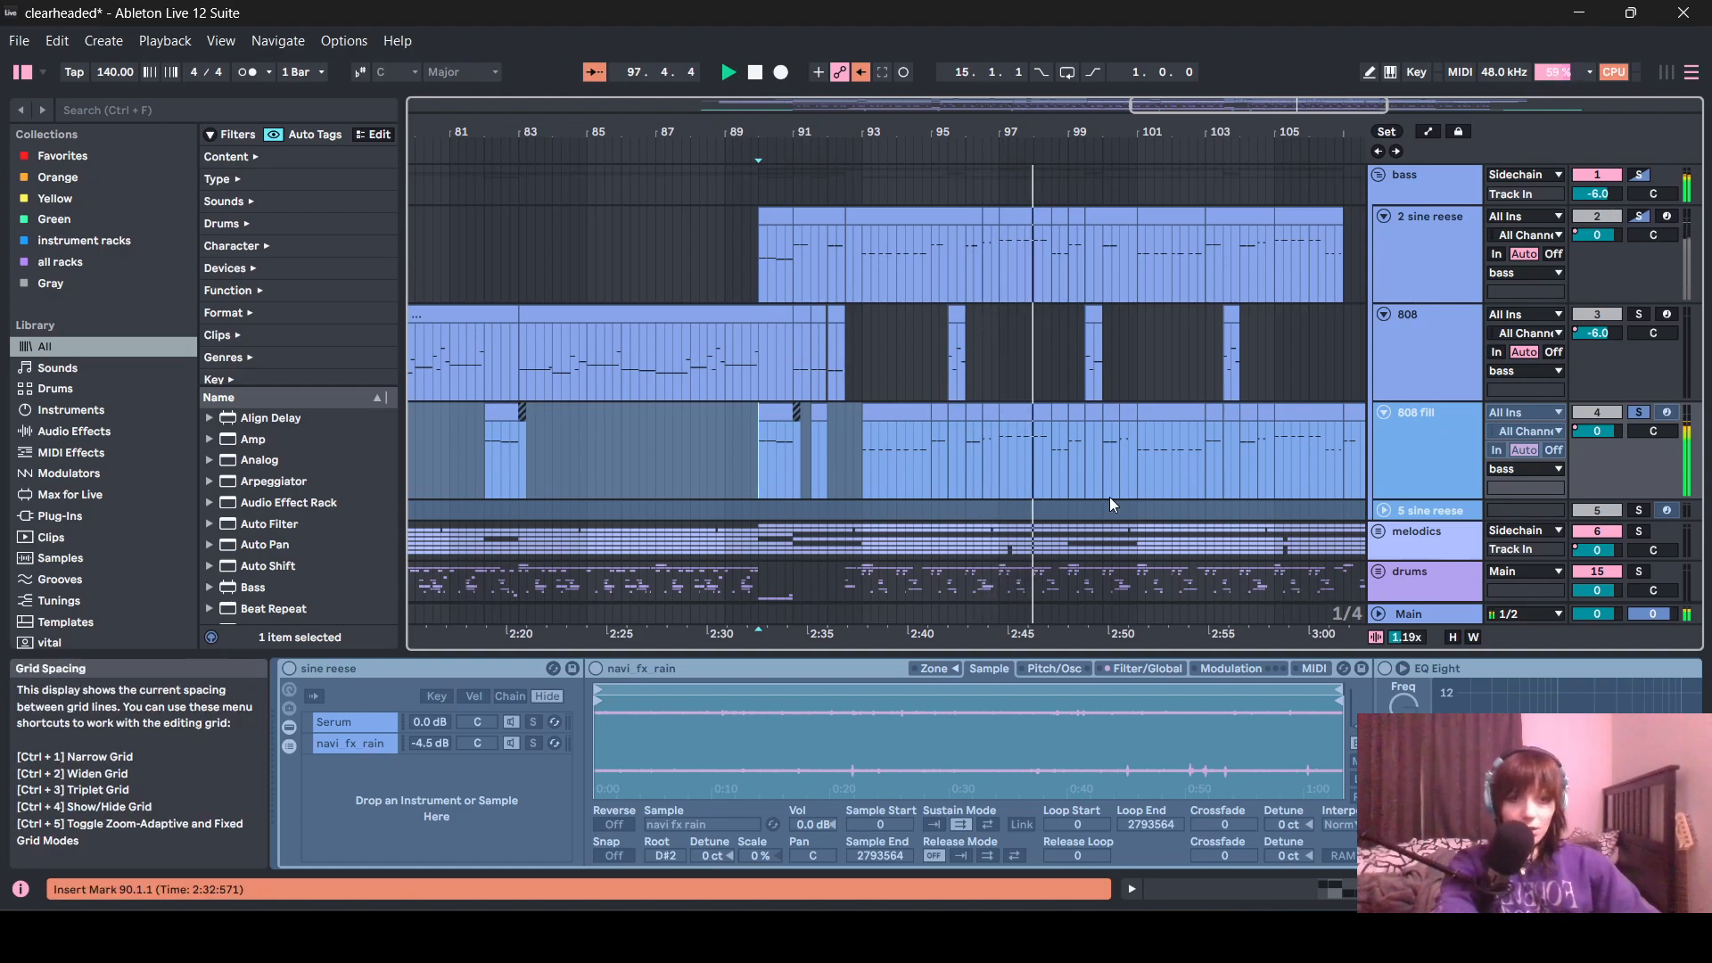
pyautogui.hscroll(1, 1082, 499)
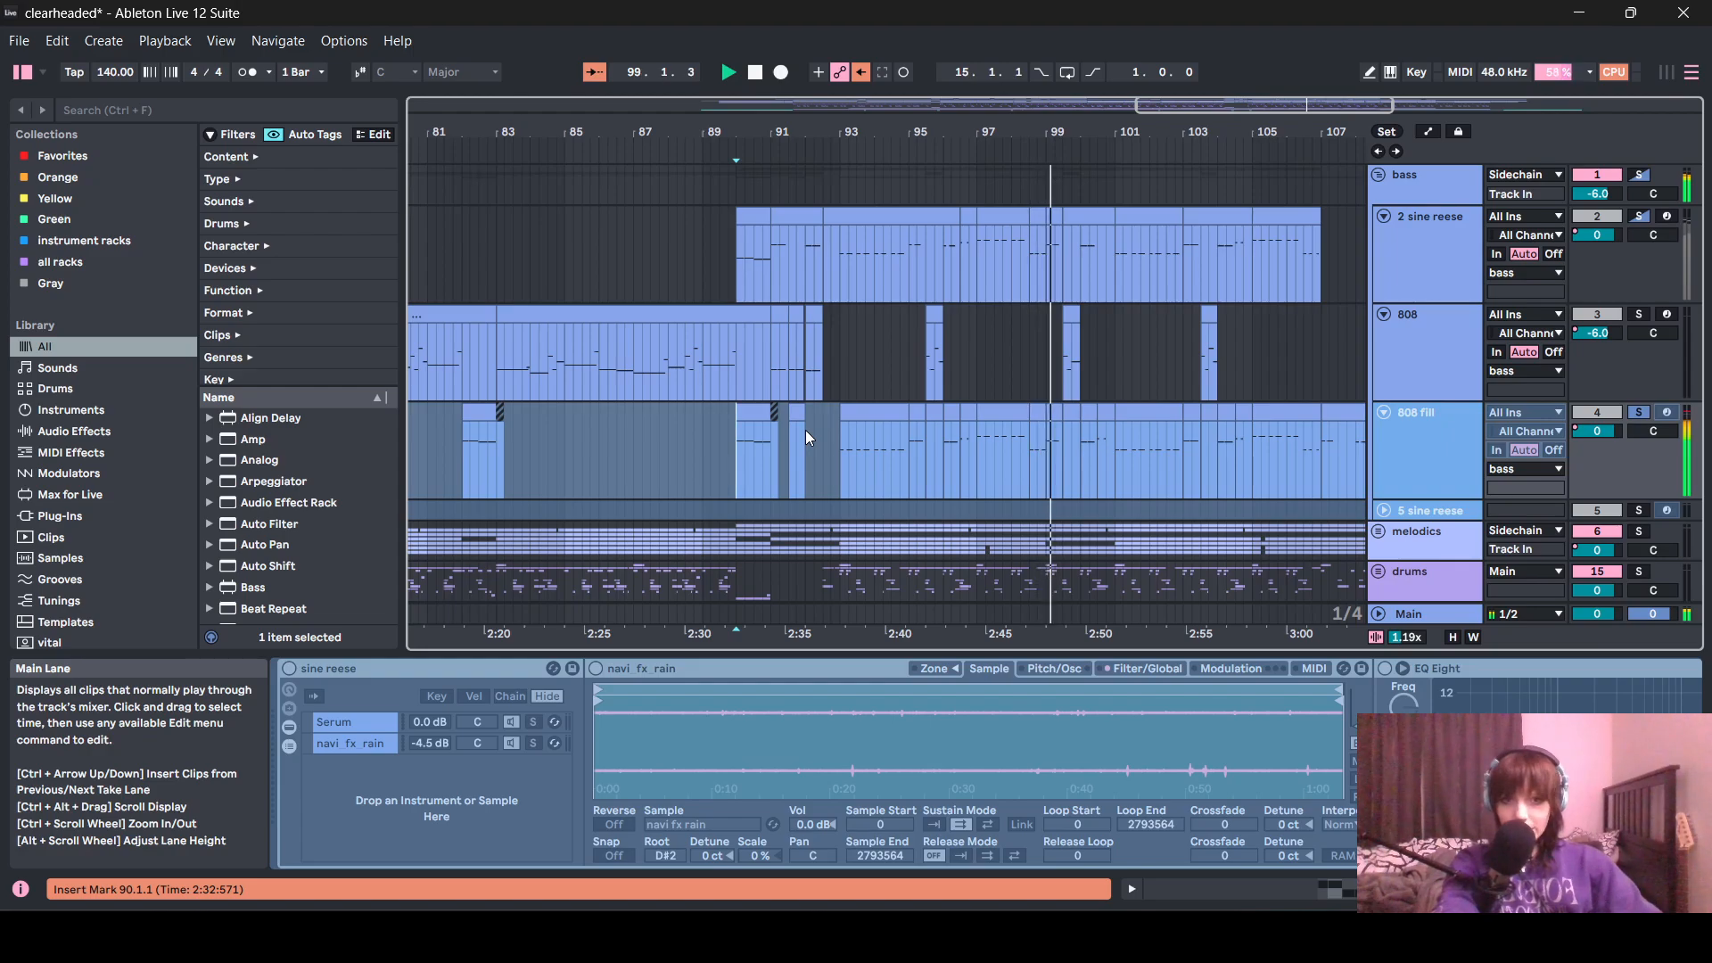
# - Stop playback, solo the whole bass group and play it from bar 93
pyautogui.click(837, 253)
pyautogui.press('space')
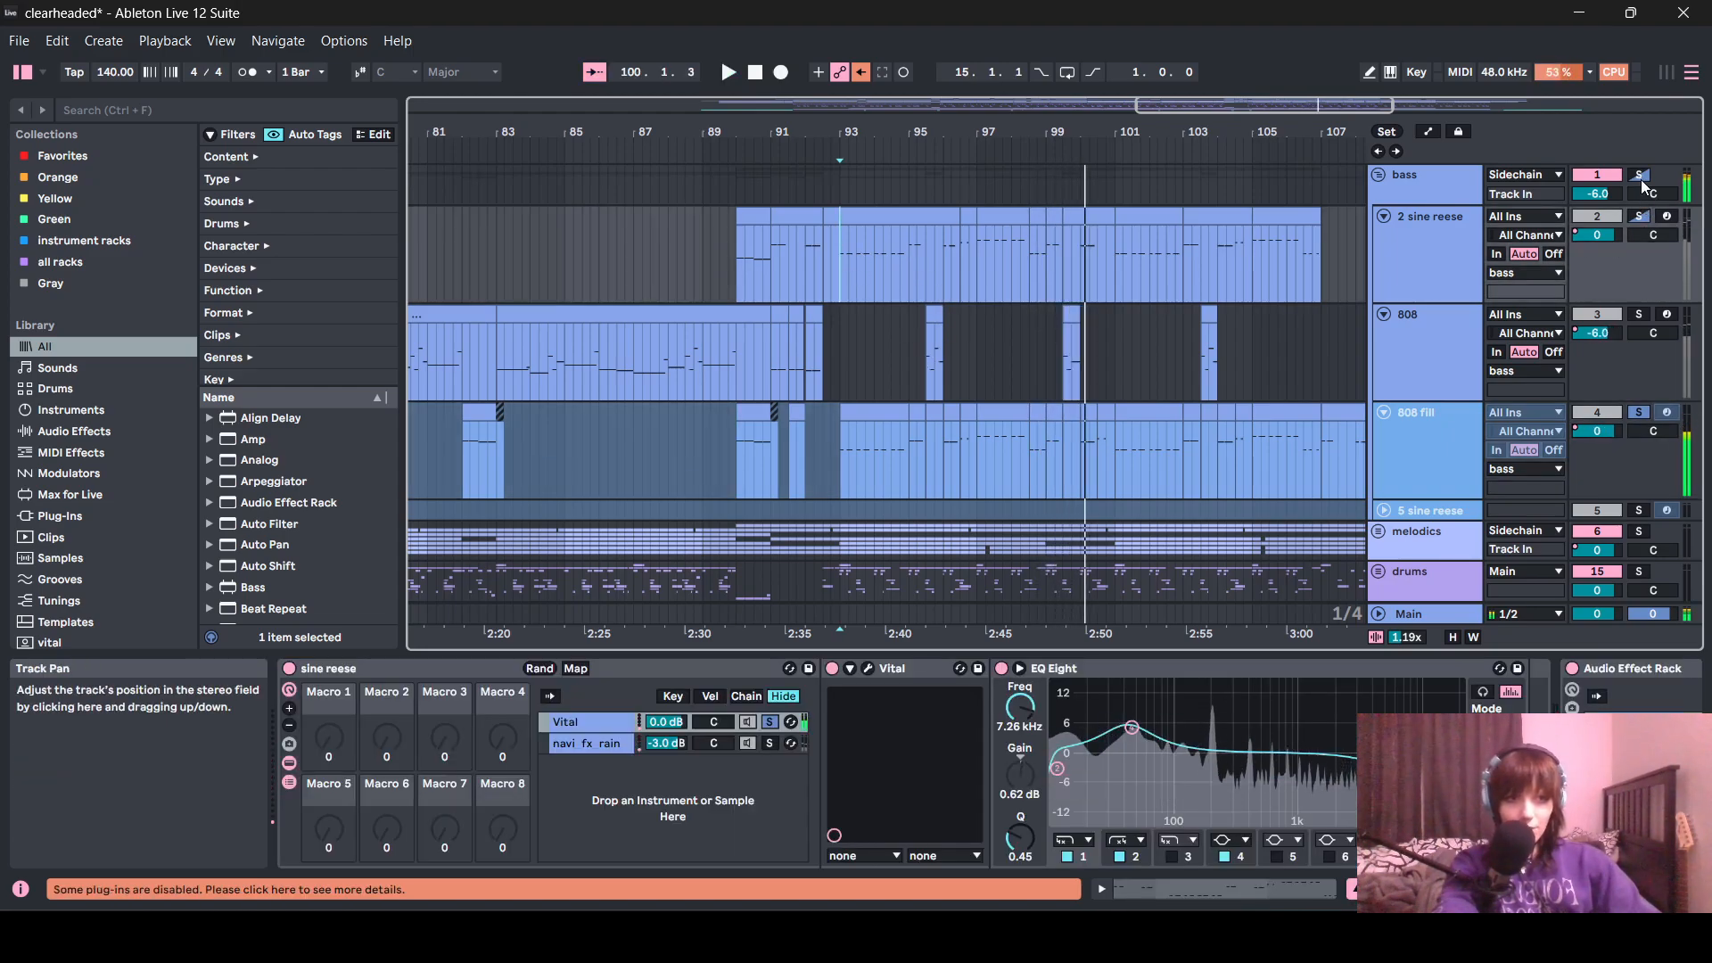
pyautogui.click(1639, 176)
pyautogui.press('space')
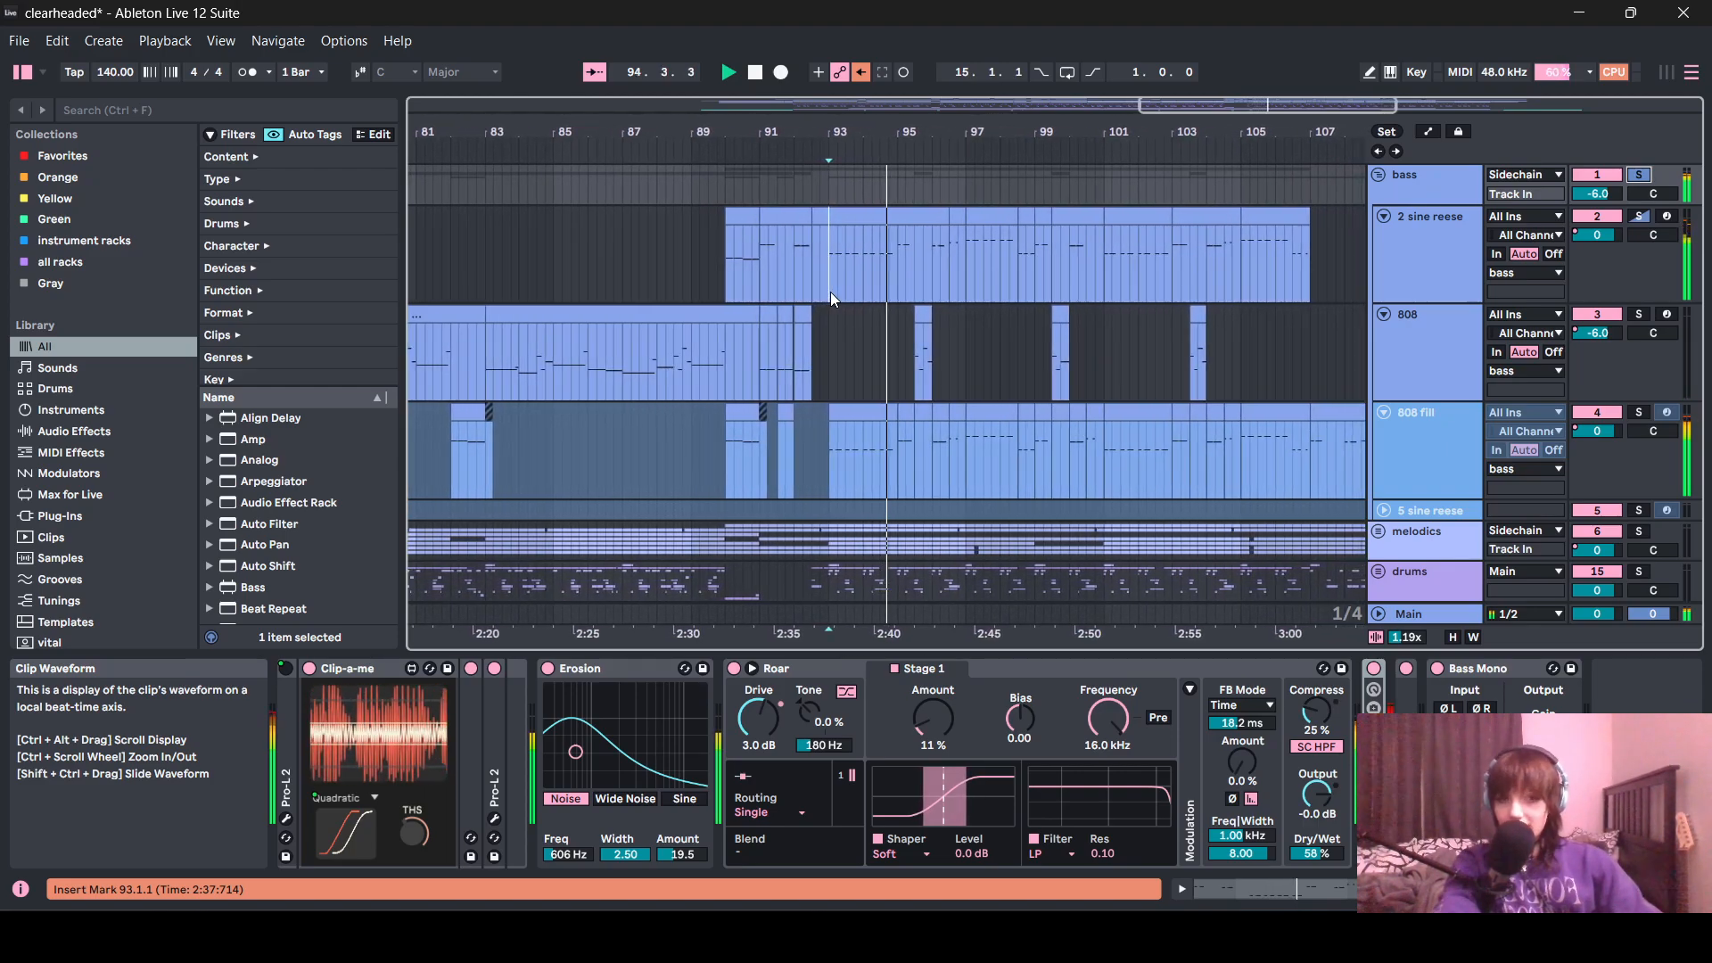
# - Switch the solo to the 2 sine reese track and show its Audio Effect Rack with Sub Filter Boost
pyautogui.click(1639, 216)
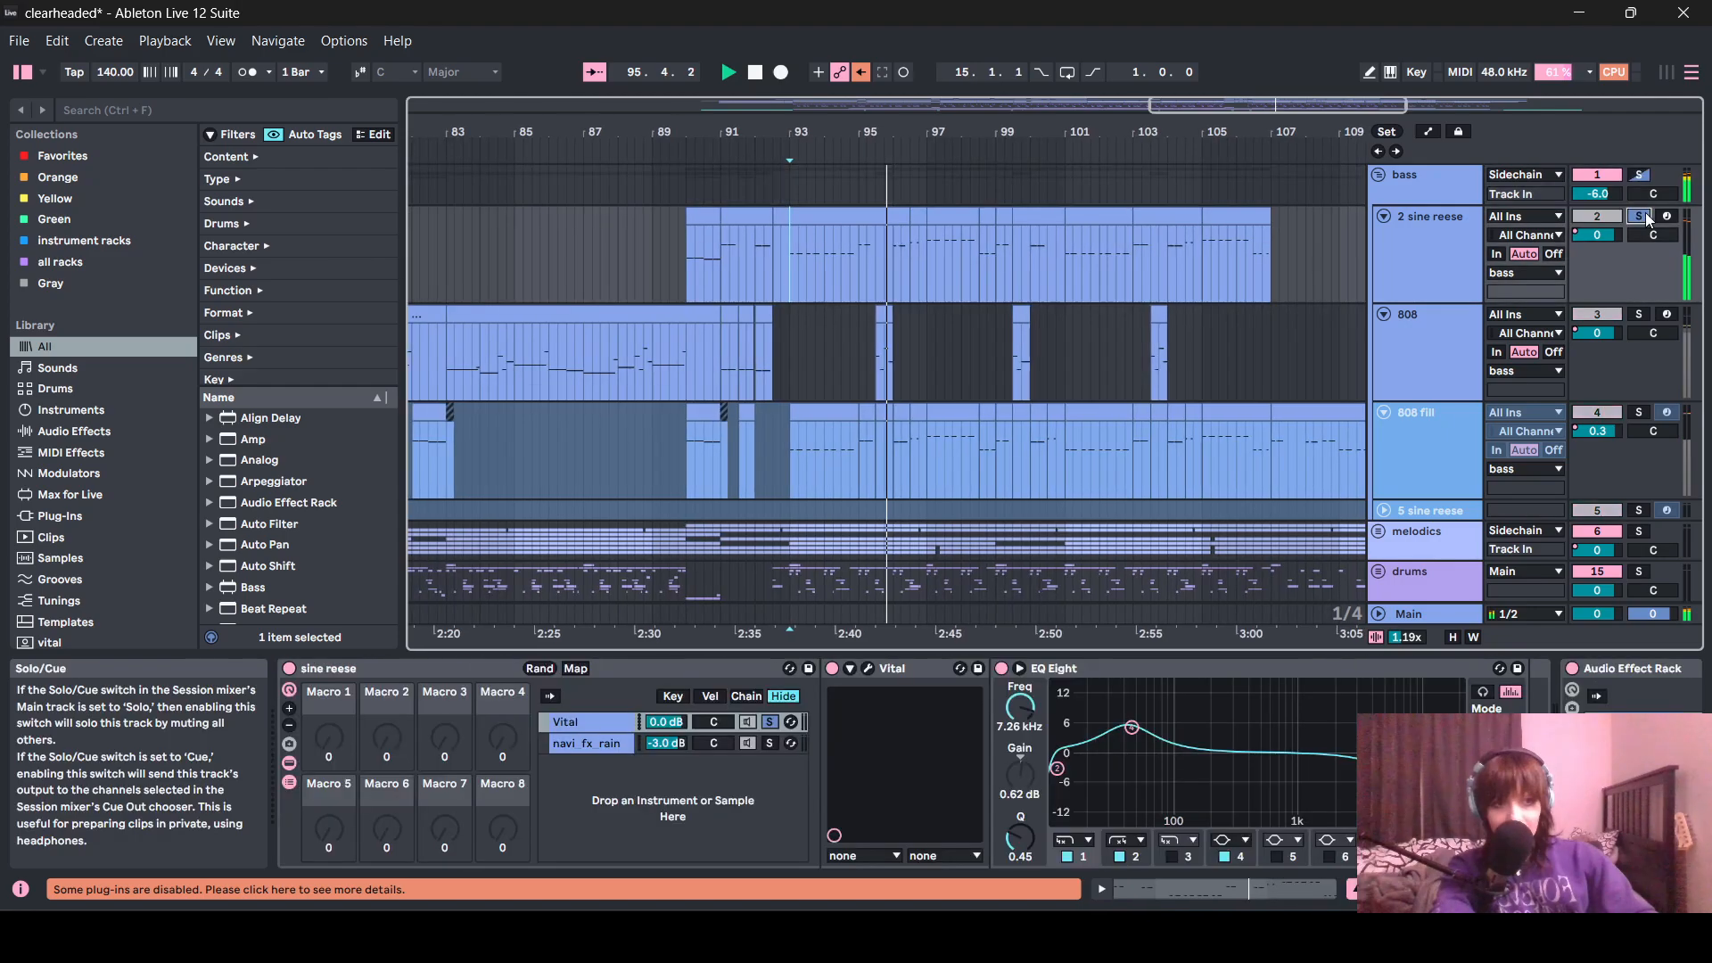
pyautogui.click(1391, 889)
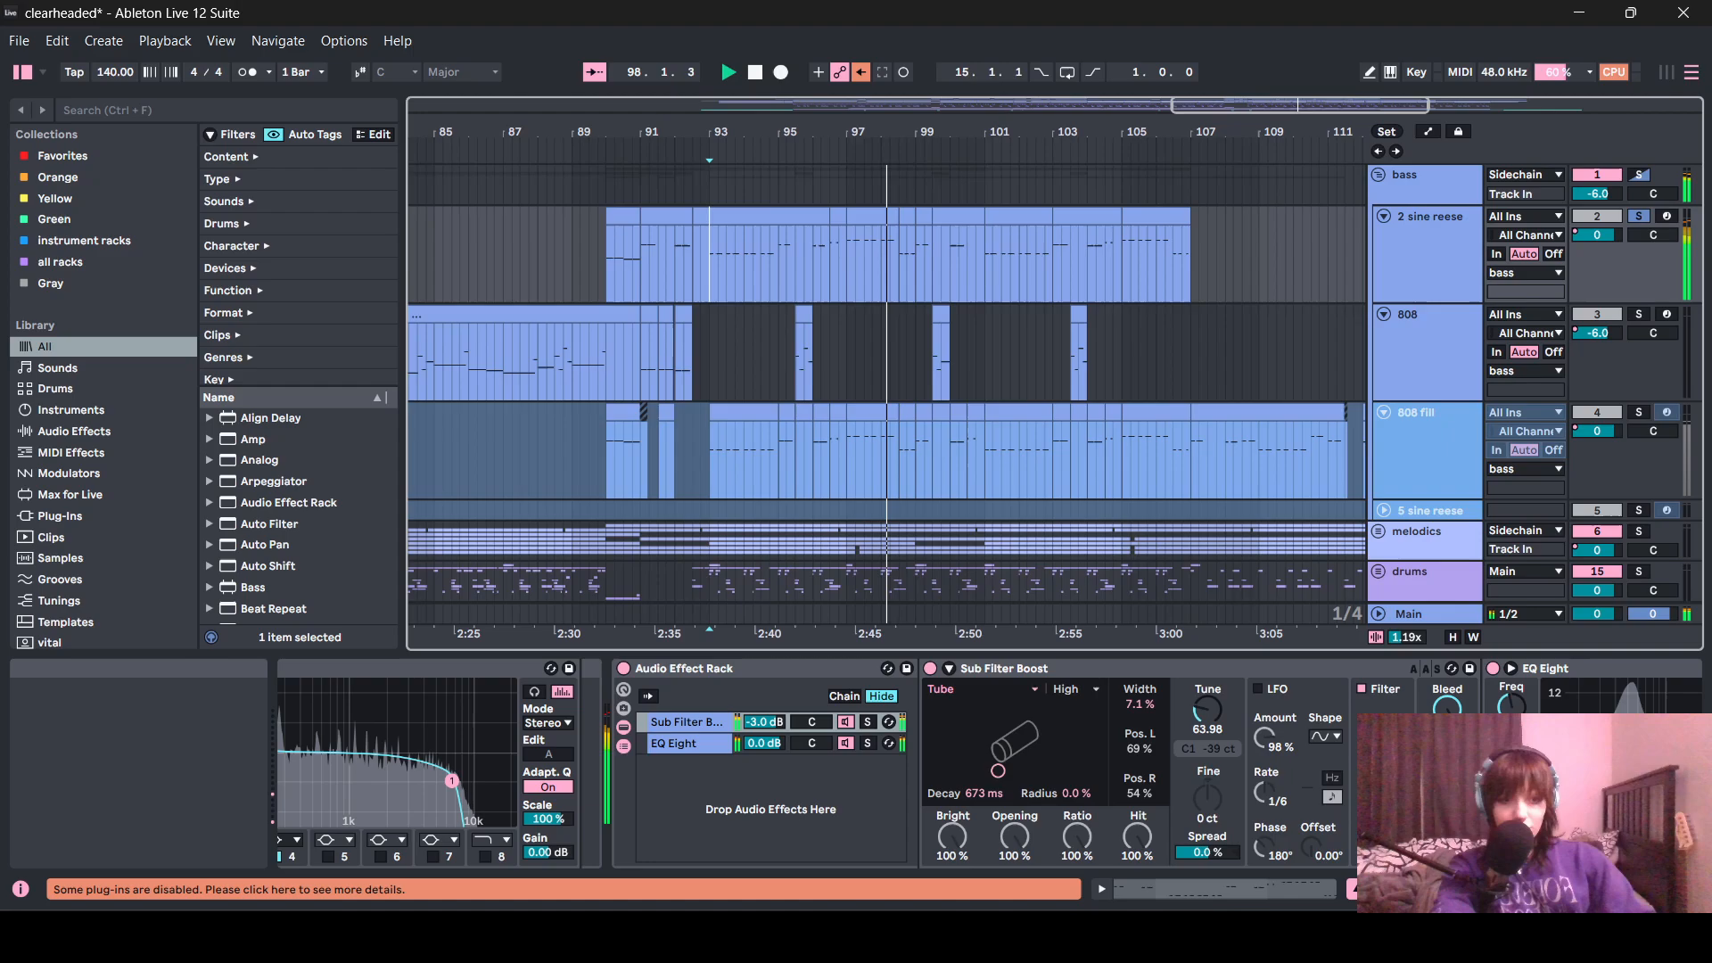
# - Show the on/off automation of the second EQ Eight on the 2 sine reese track and switch back to the clip view
pyautogui.click(1391, 889)
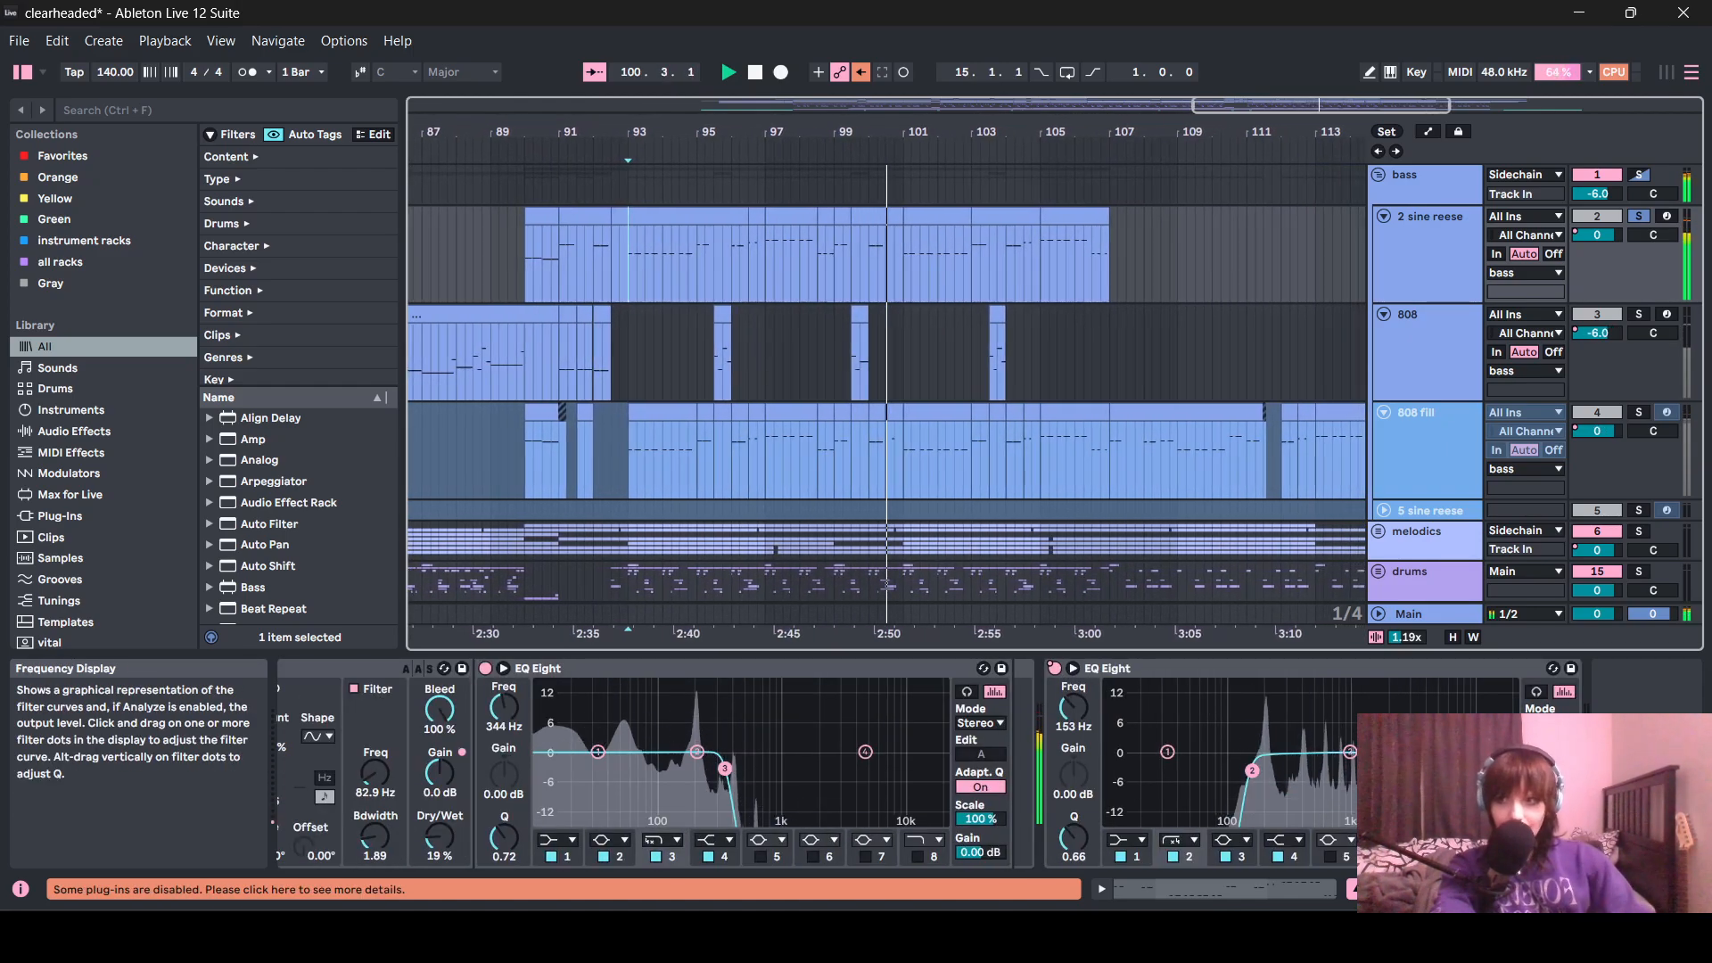
pyautogui.rightClick(1055, 669)
pyautogui.click(1106, 676)
pyautogui.press('-')
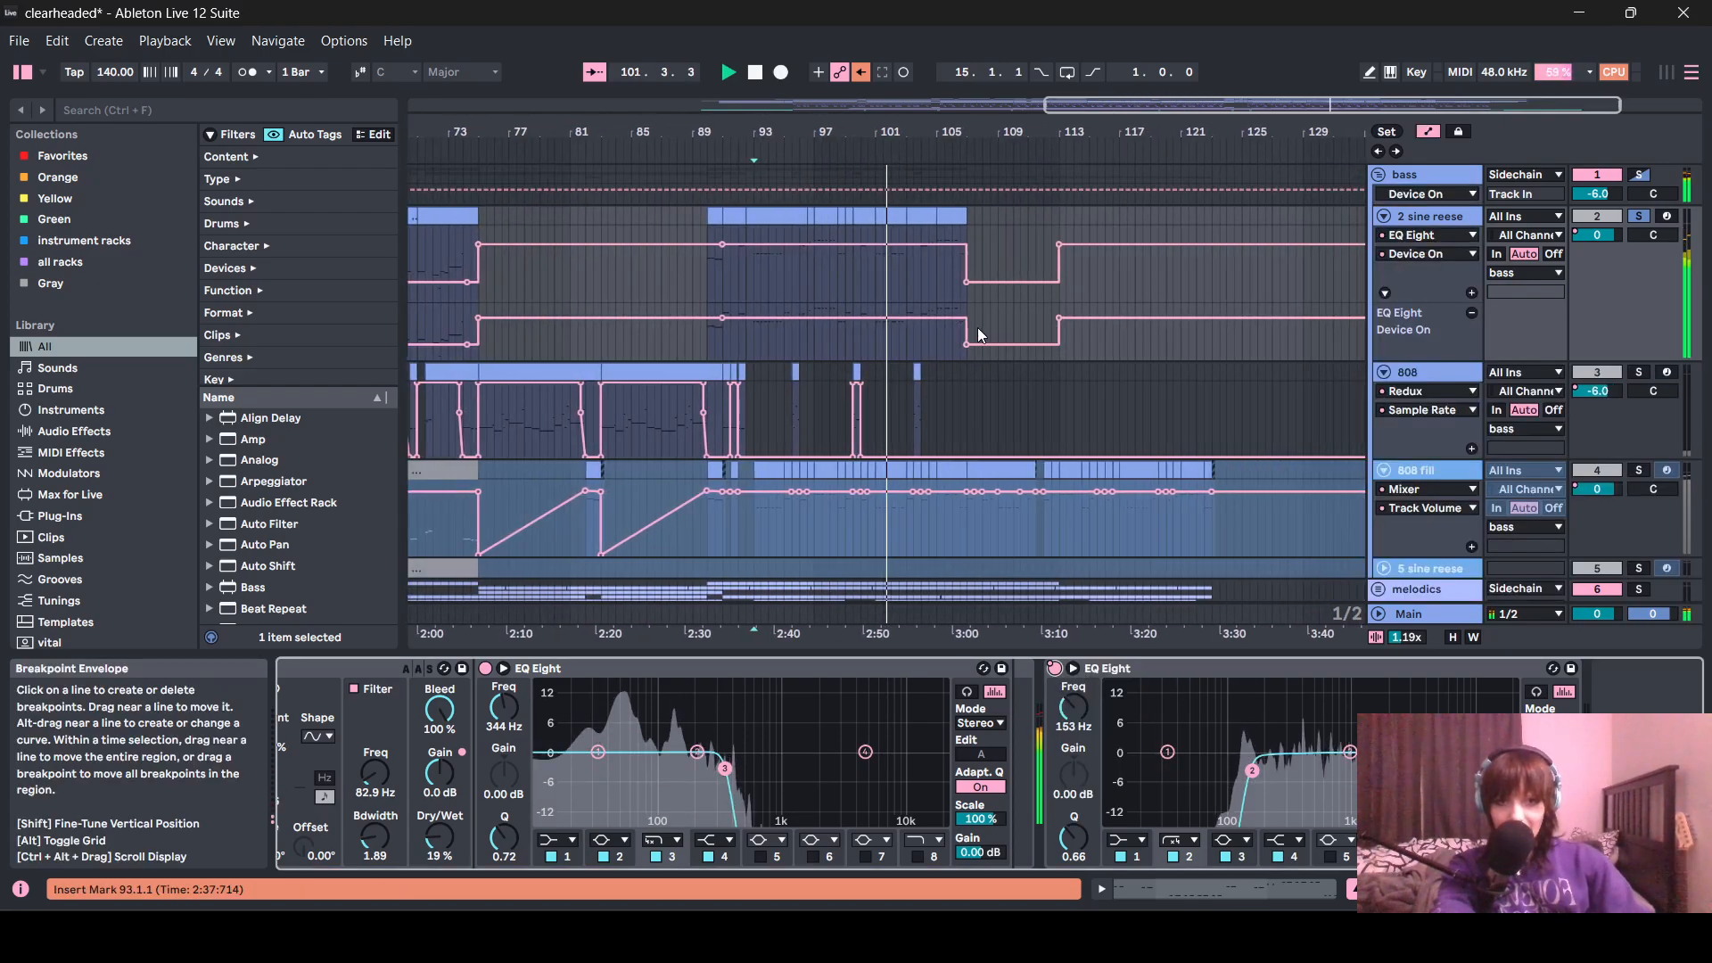
pyautogui.press('a')
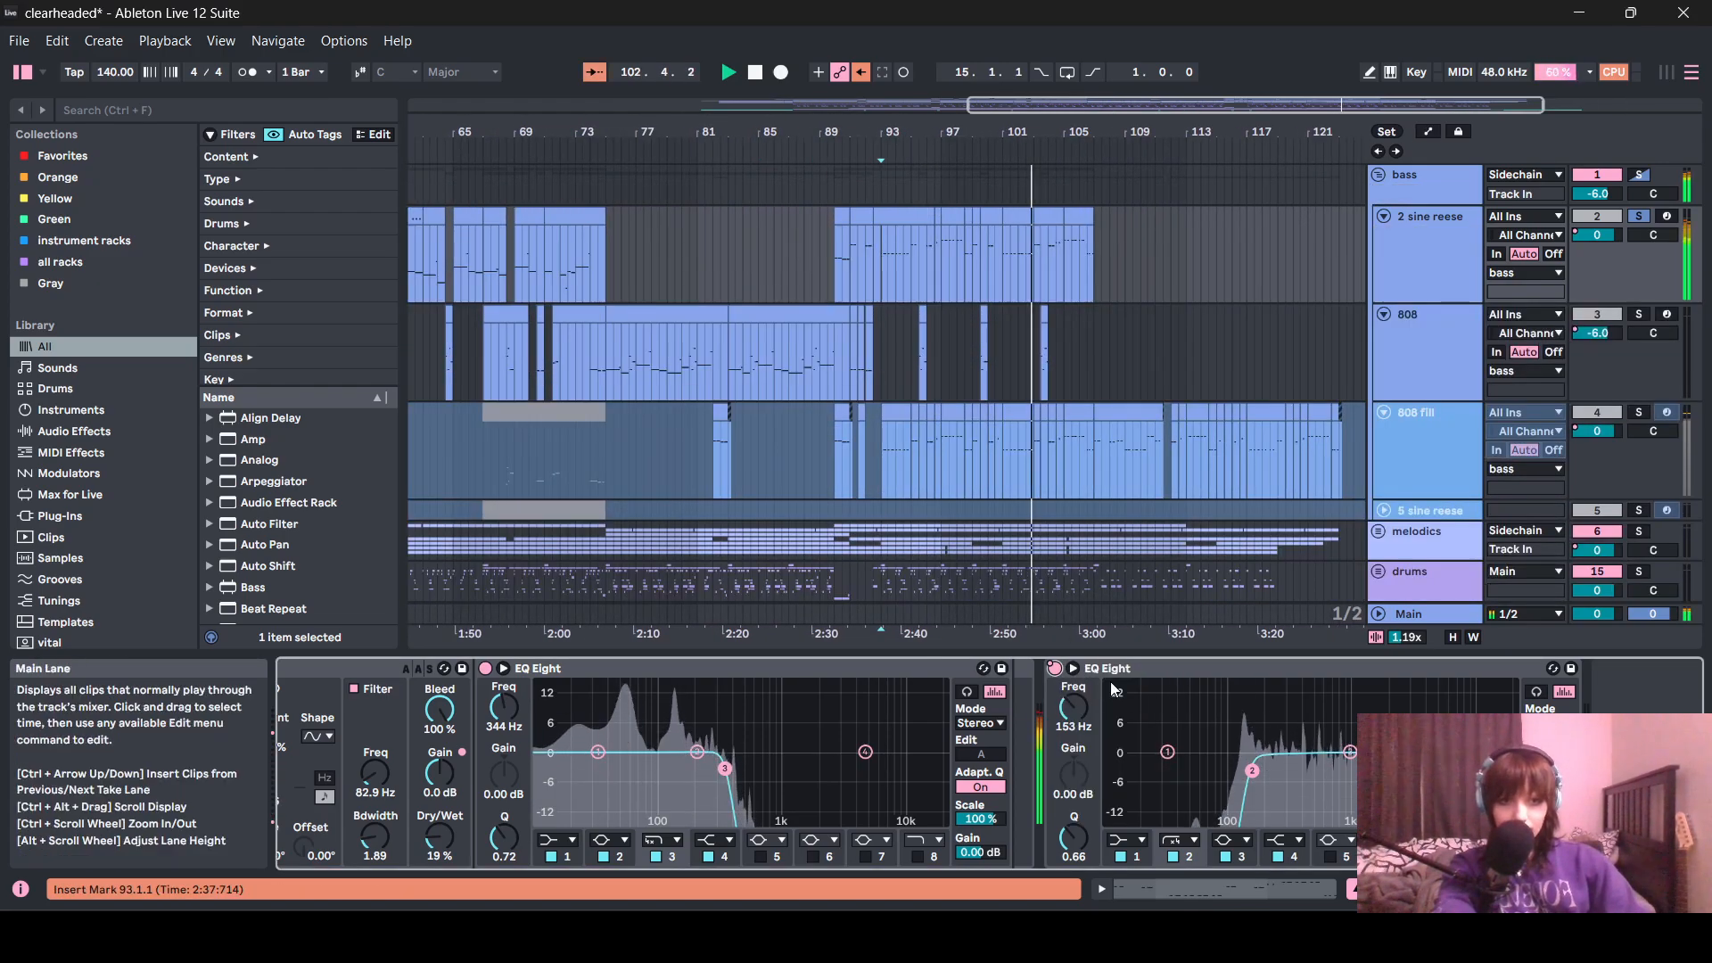
# - Stop playback, solo the whole bass group and play it from bar 93 while looking over its clips and devices
pyautogui.press('+')
pyautogui.click(841, 469)
pyautogui.press('space')
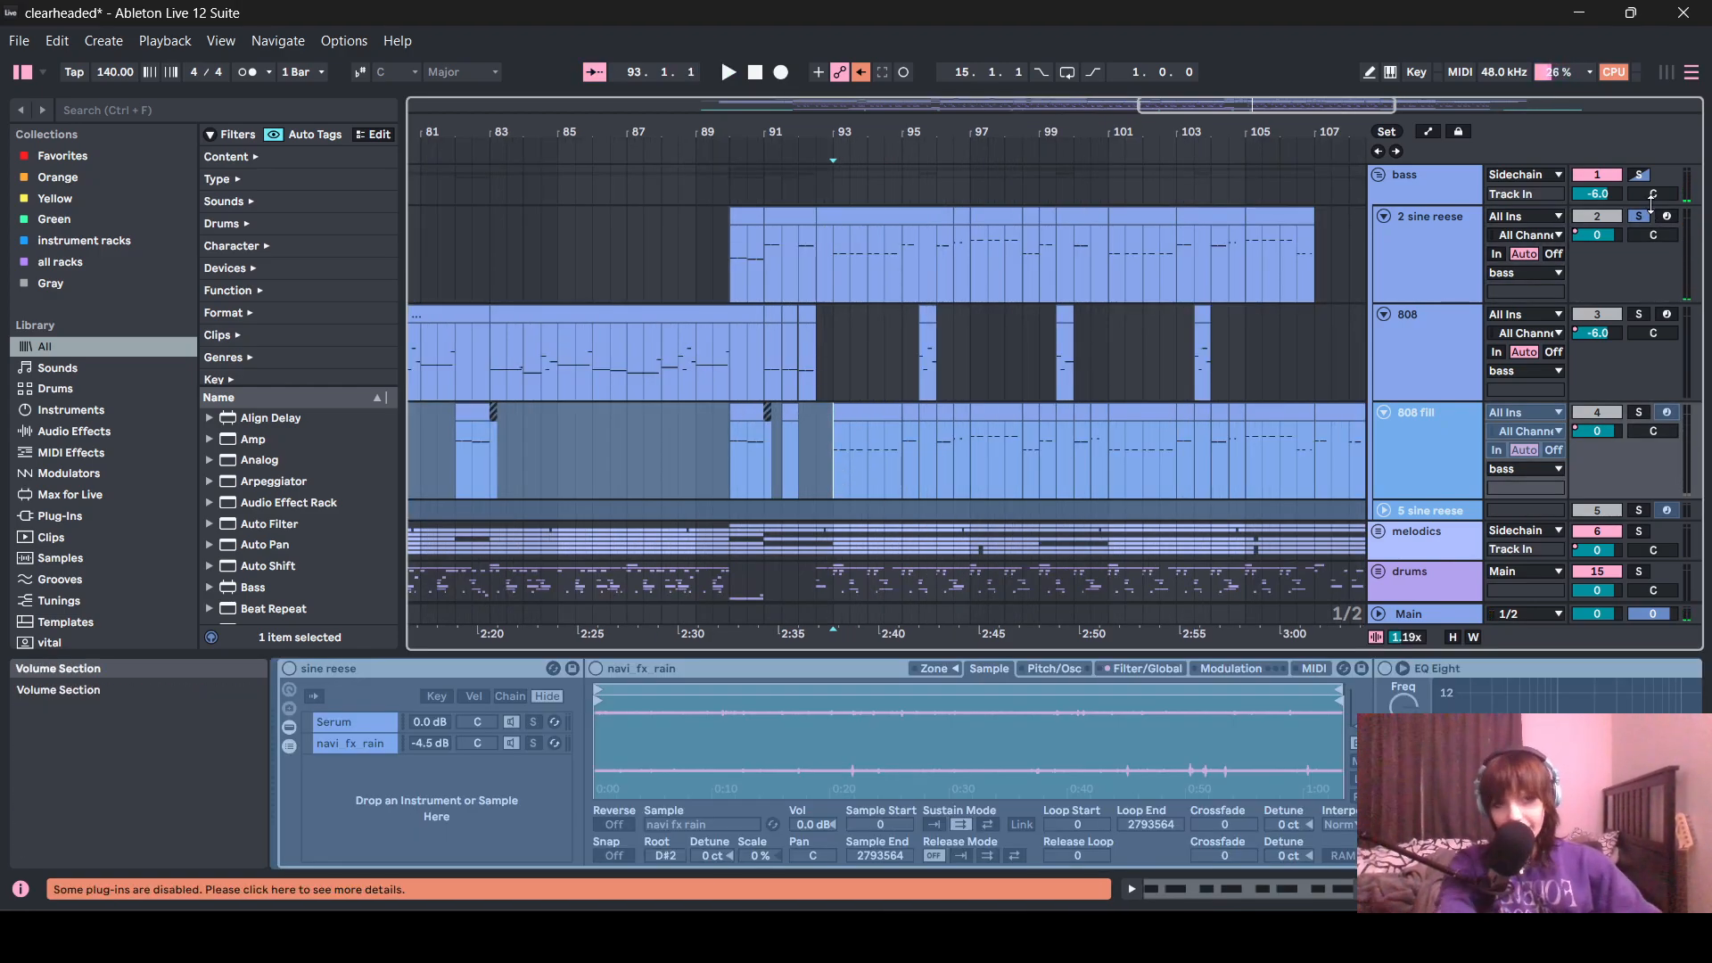
pyautogui.click(1639, 177)
pyautogui.press('space')
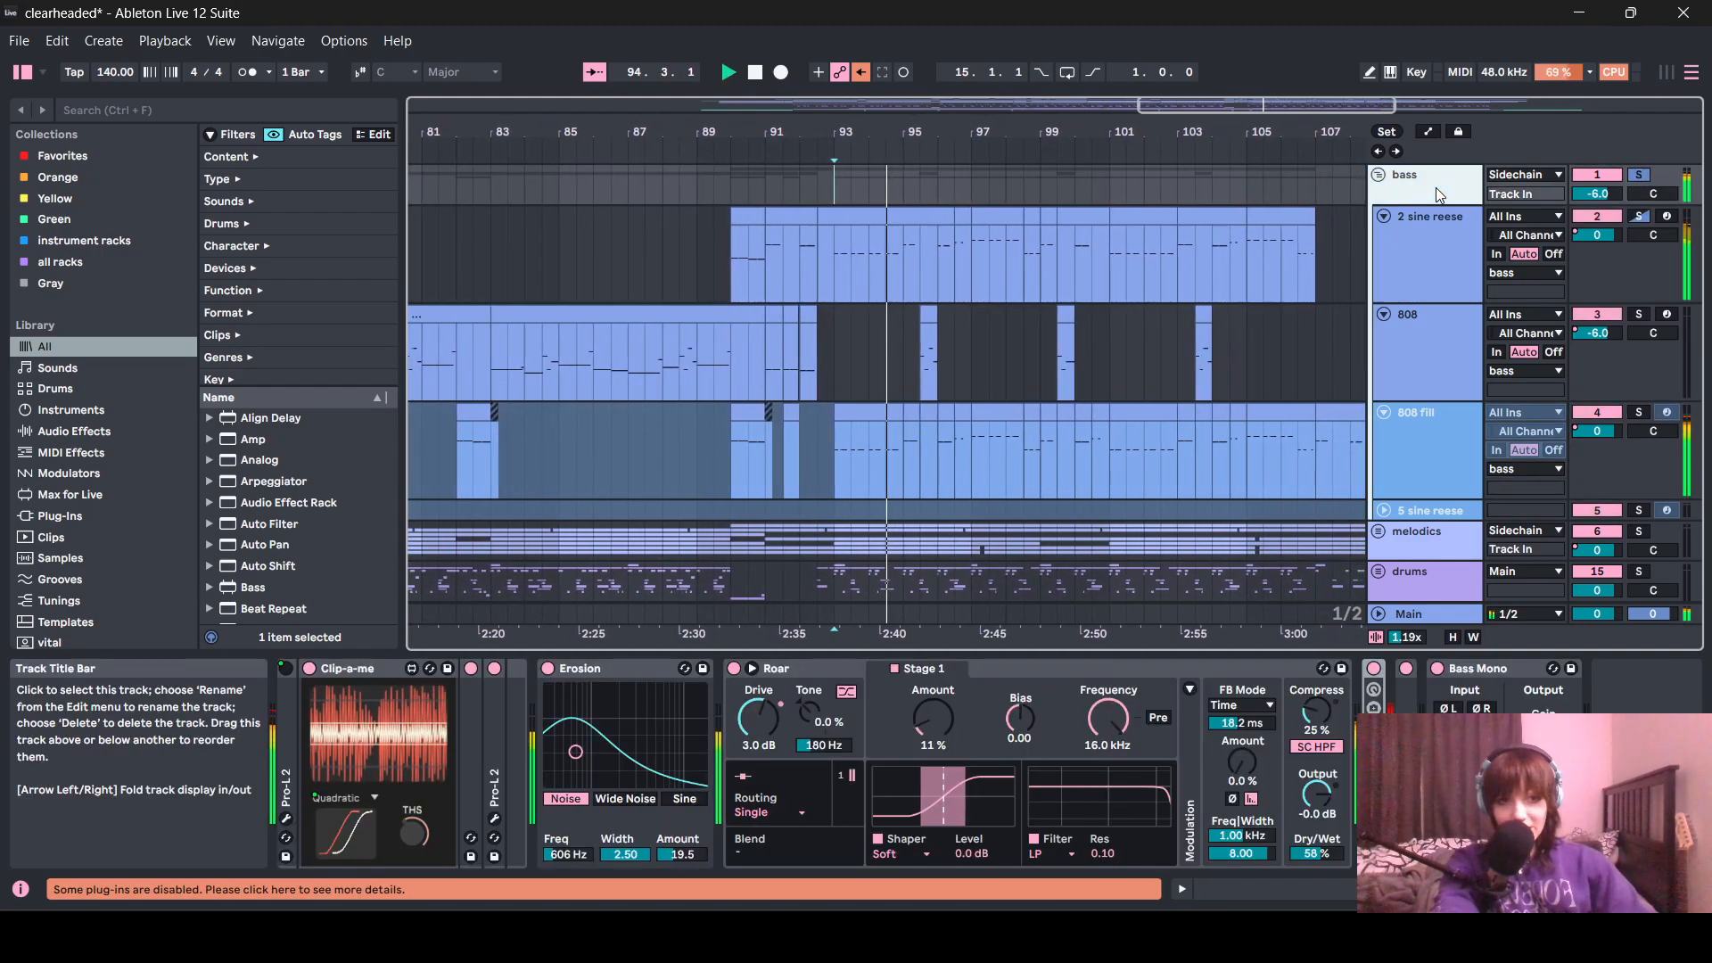
pyautogui.scroll(-3, 1229, 360)
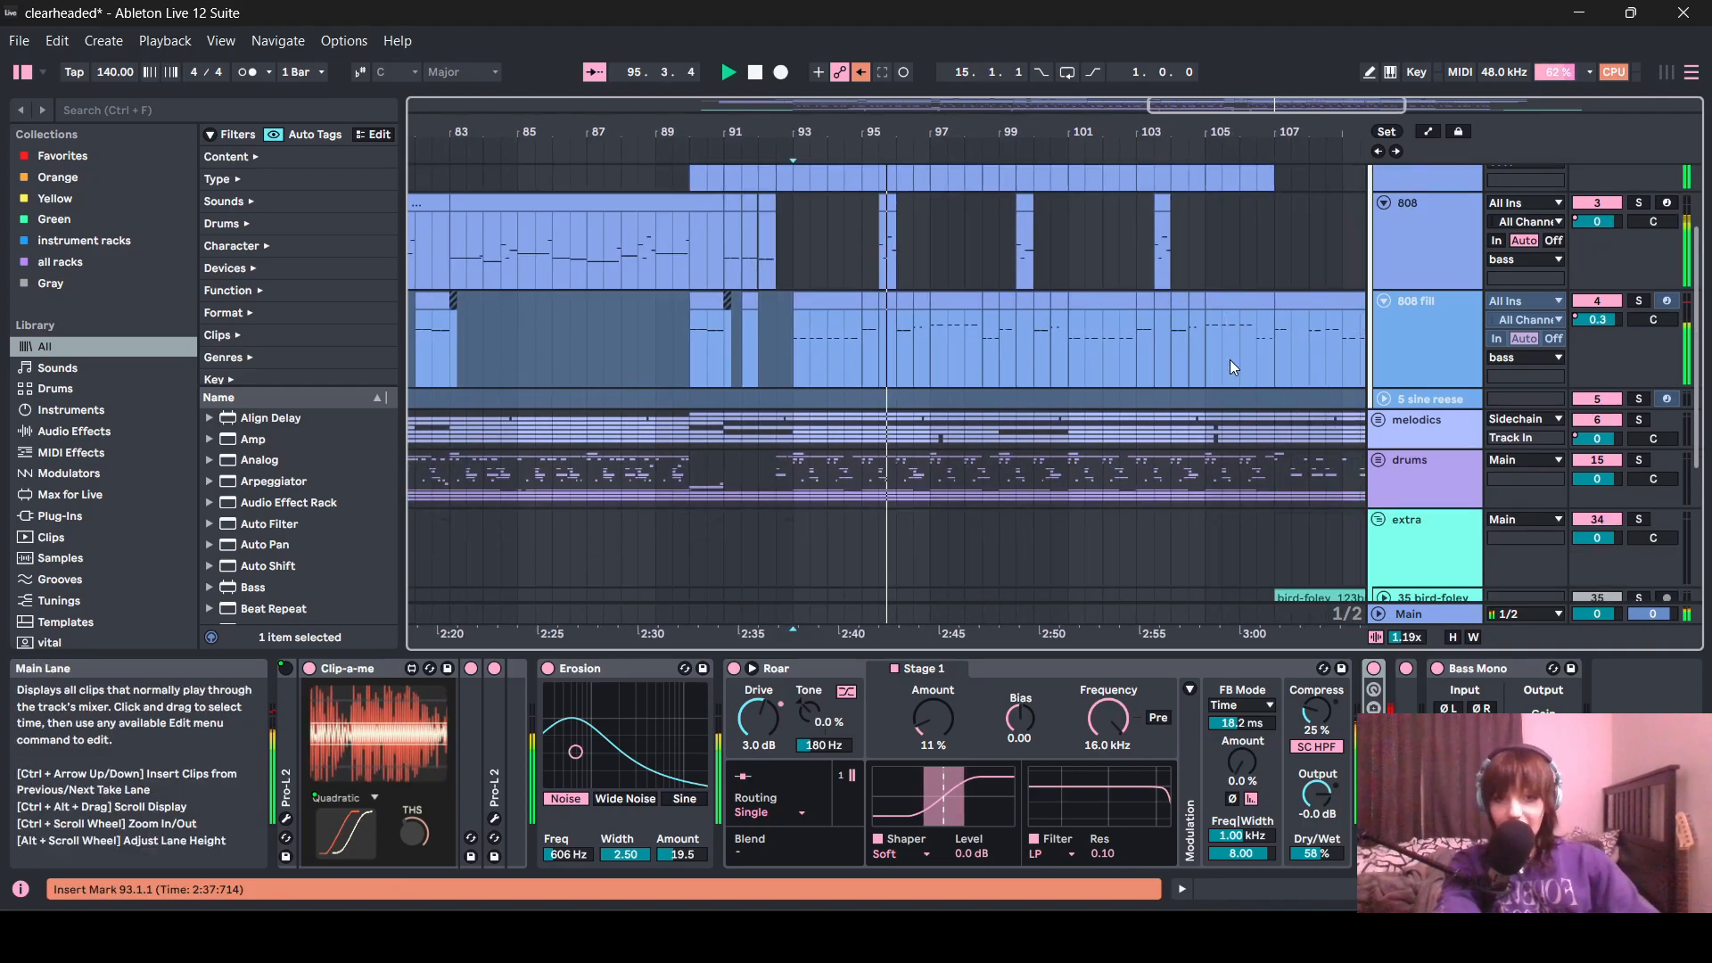
pyautogui.scroll(3, 1249, 351)
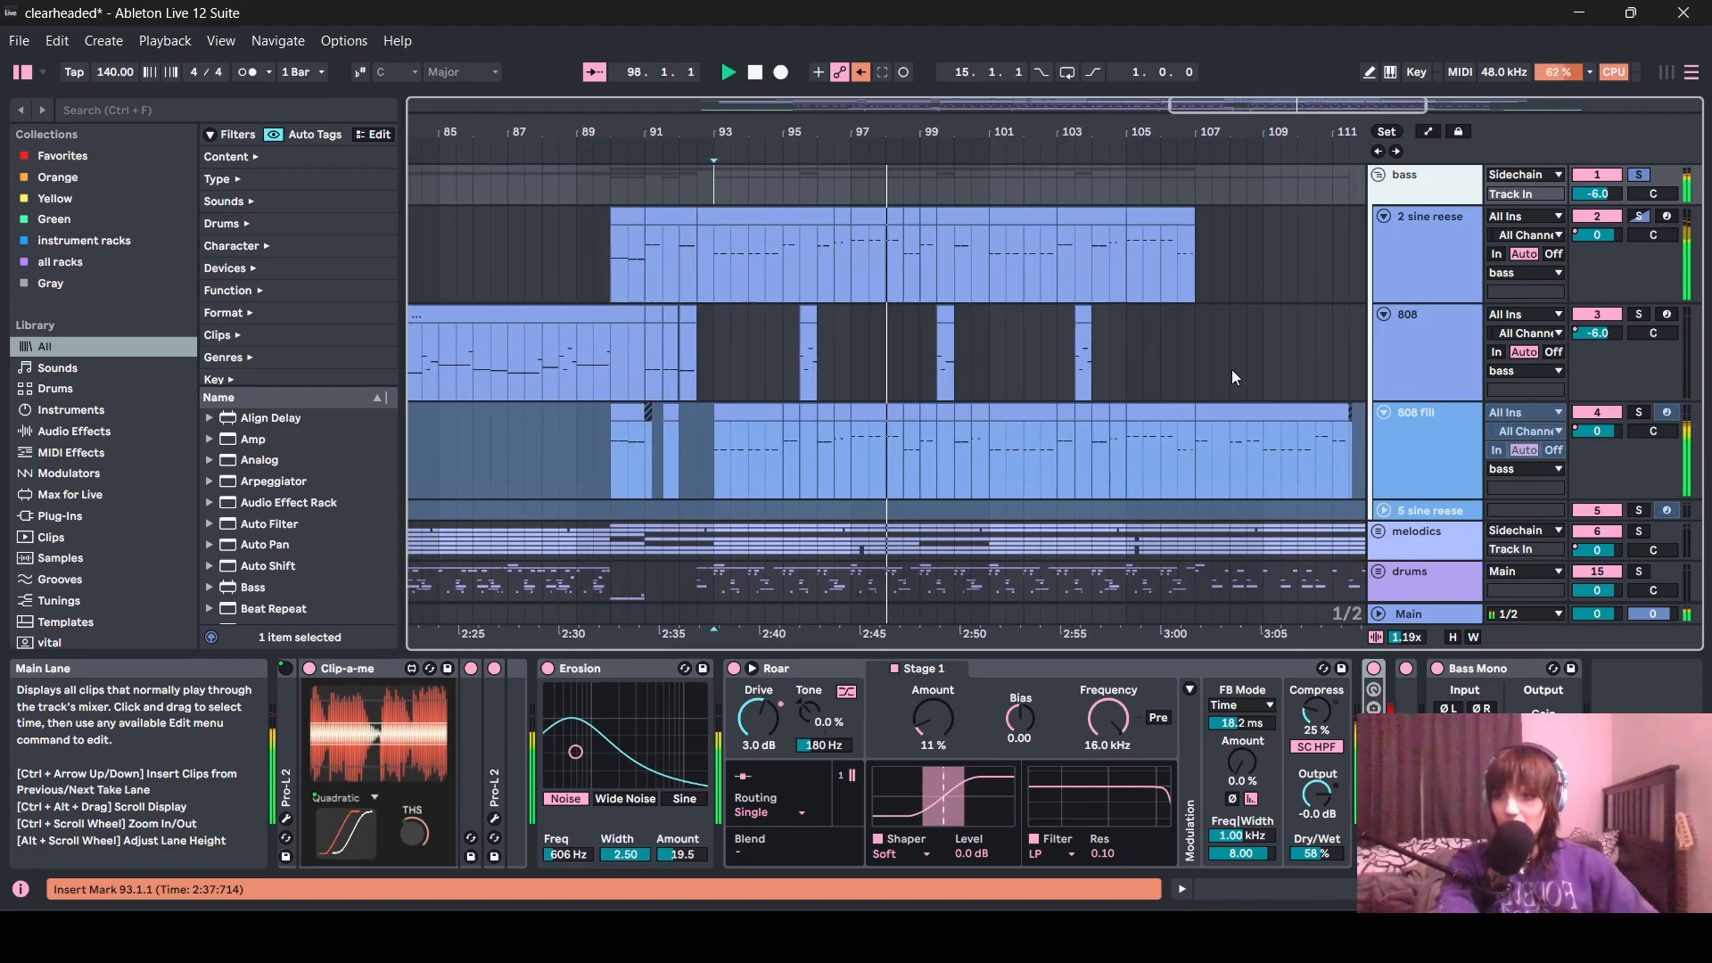
pyautogui.scroll(-3, 1009, 431)
pyautogui.scroll(3, 1010, 431)
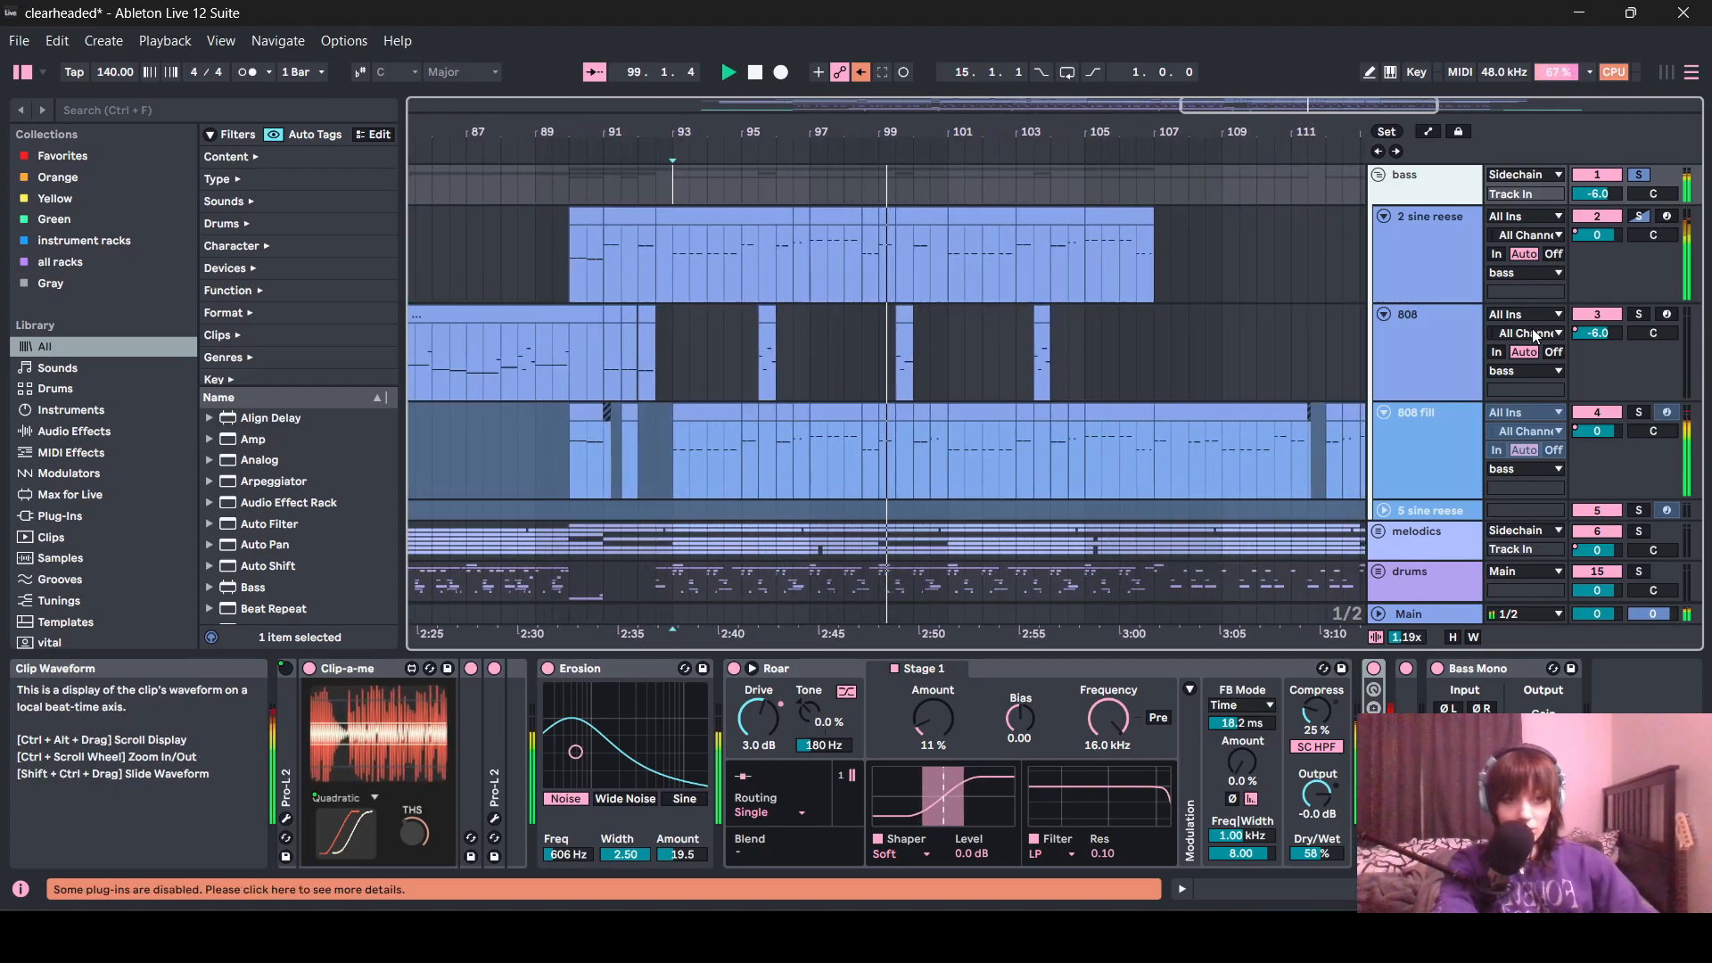
# - Solo the 808 track, play its short fill clips around bars 99 and 103, and stop playback
pyautogui.click(1639, 314)
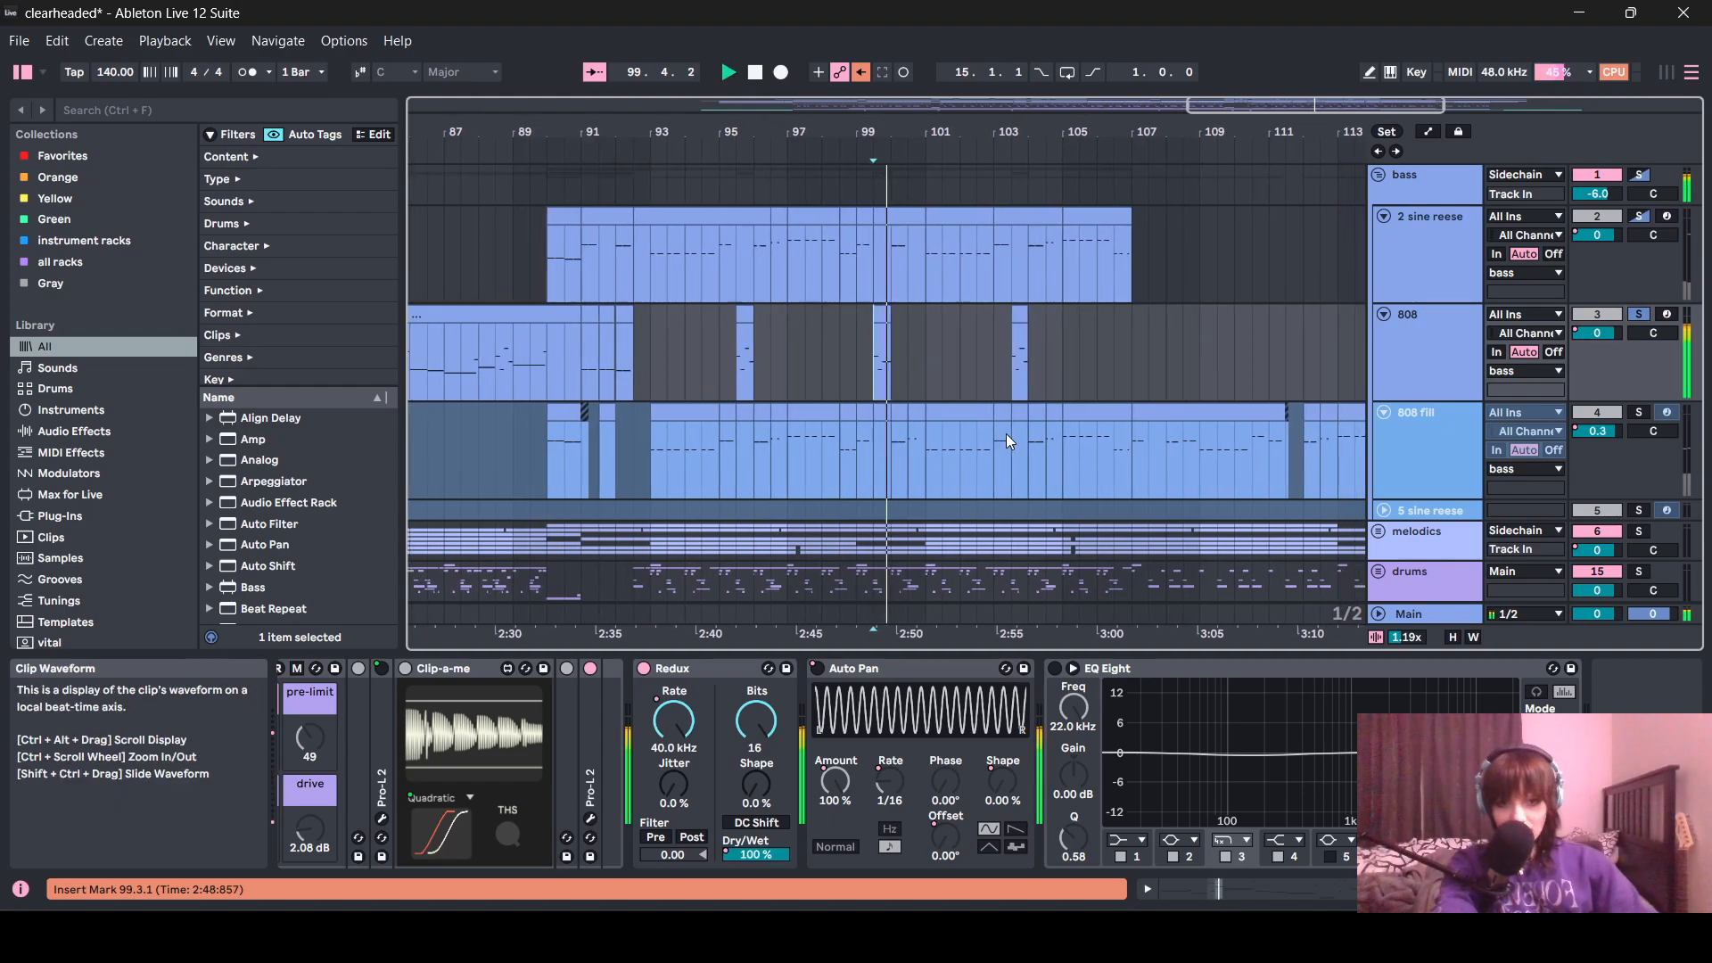
pyautogui.click(1004, 426)
pyautogui.scroll(-5, 998, 371)
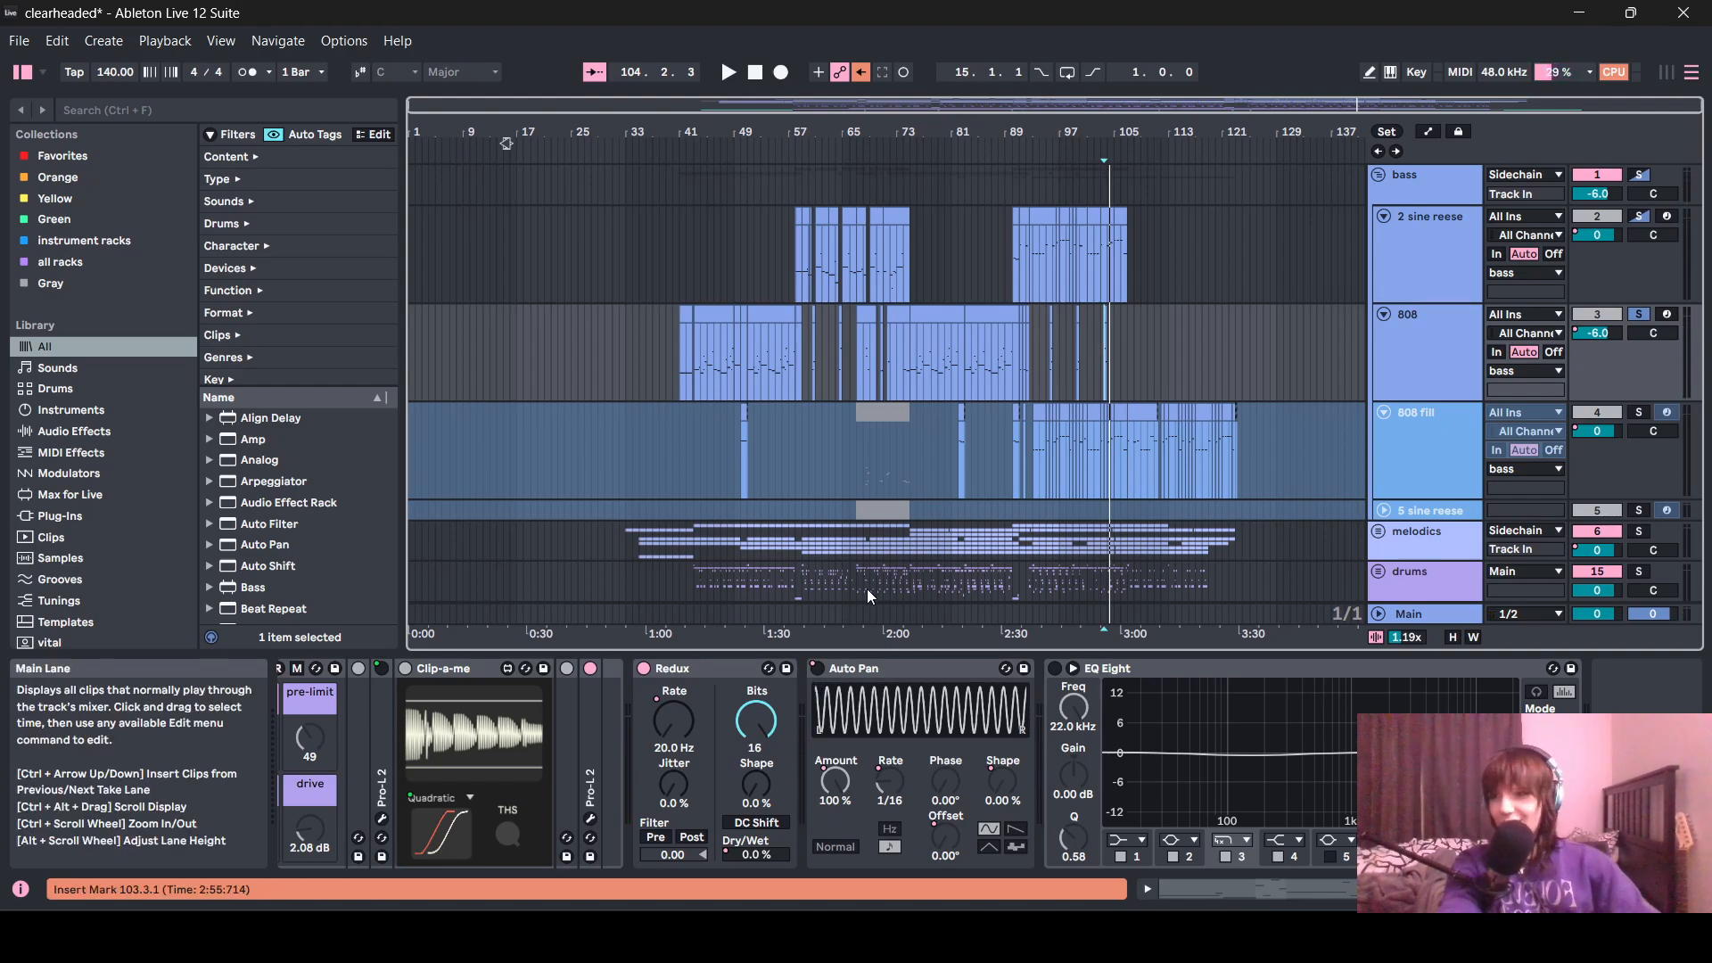
# - Place the insert marker at bar 43 on the drums group, fold the bass group and unfold the drums group
pyautogui.scroll(-3, 1164, 435)
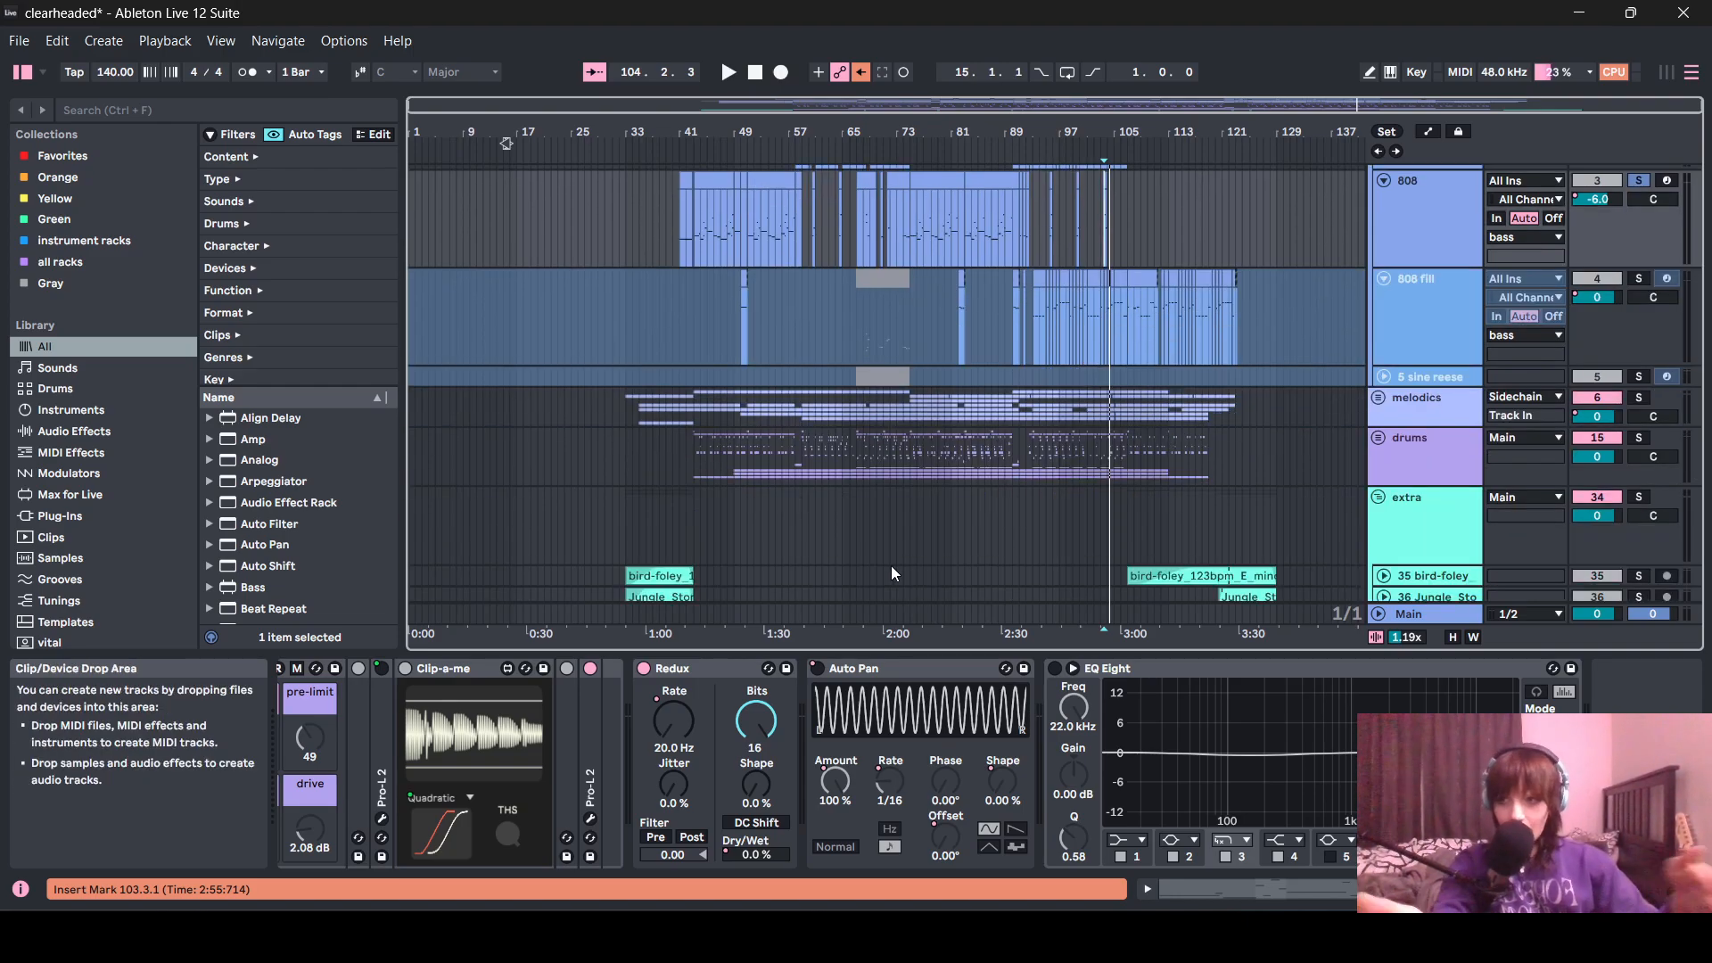
pyautogui.click(701, 464)
pyautogui.press('+')
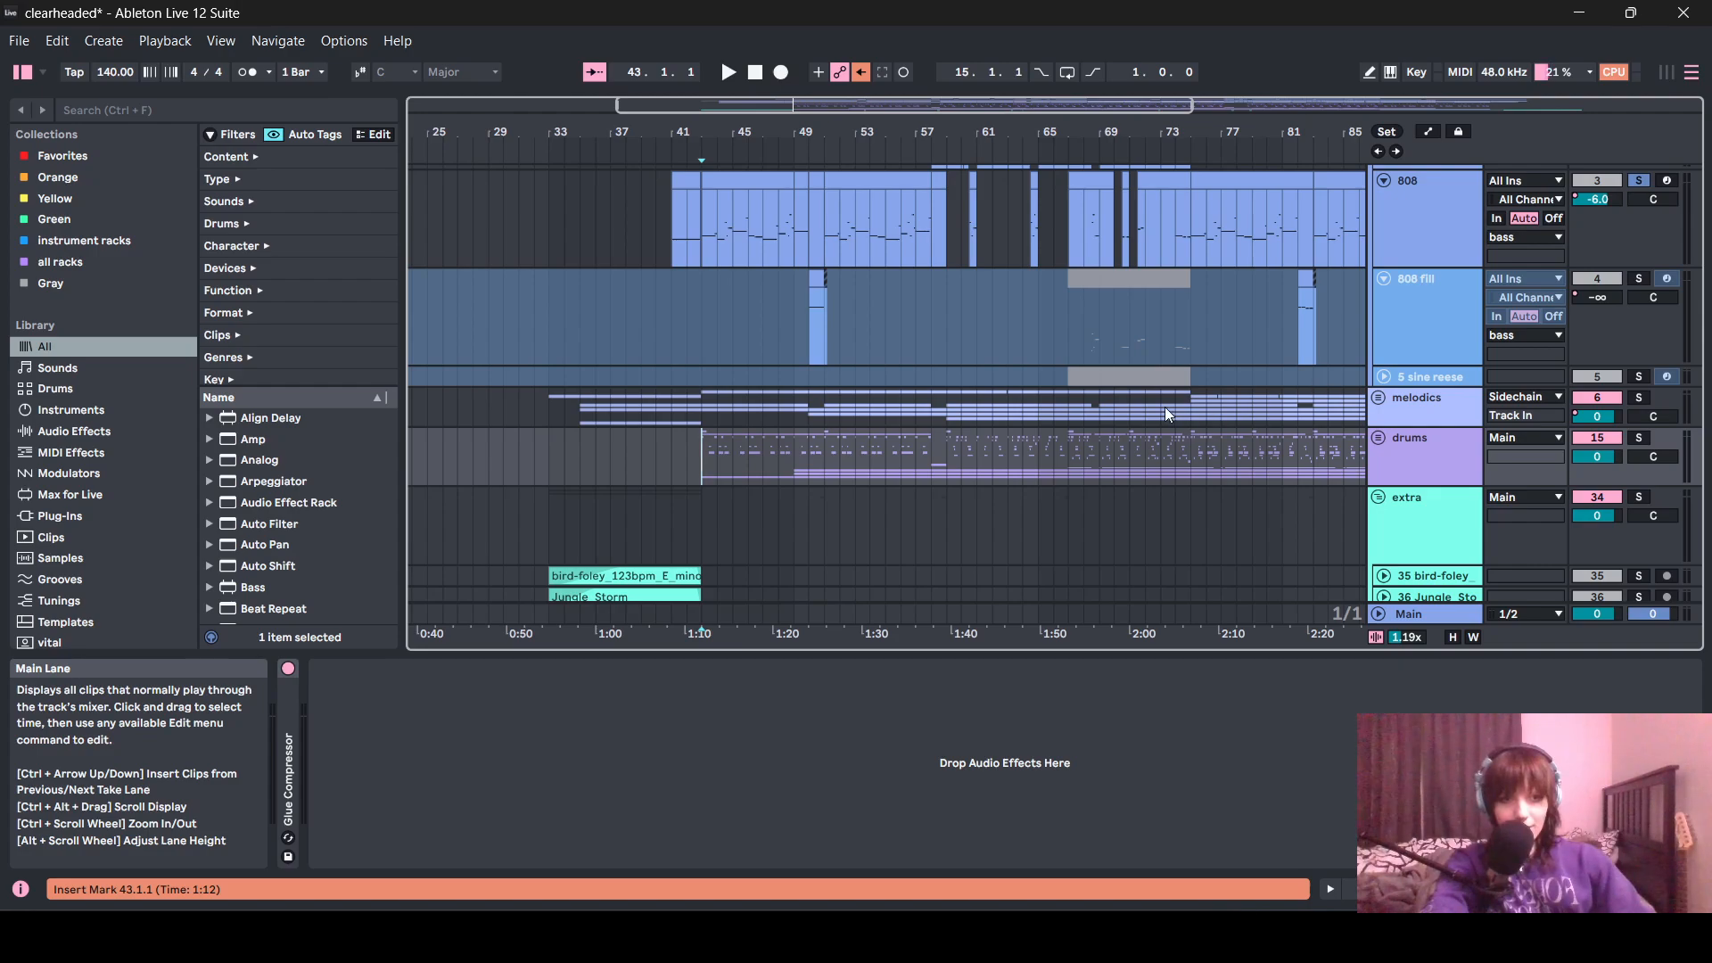
pyautogui.scroll(3, 1166, 408)
pyautogui.press('-')
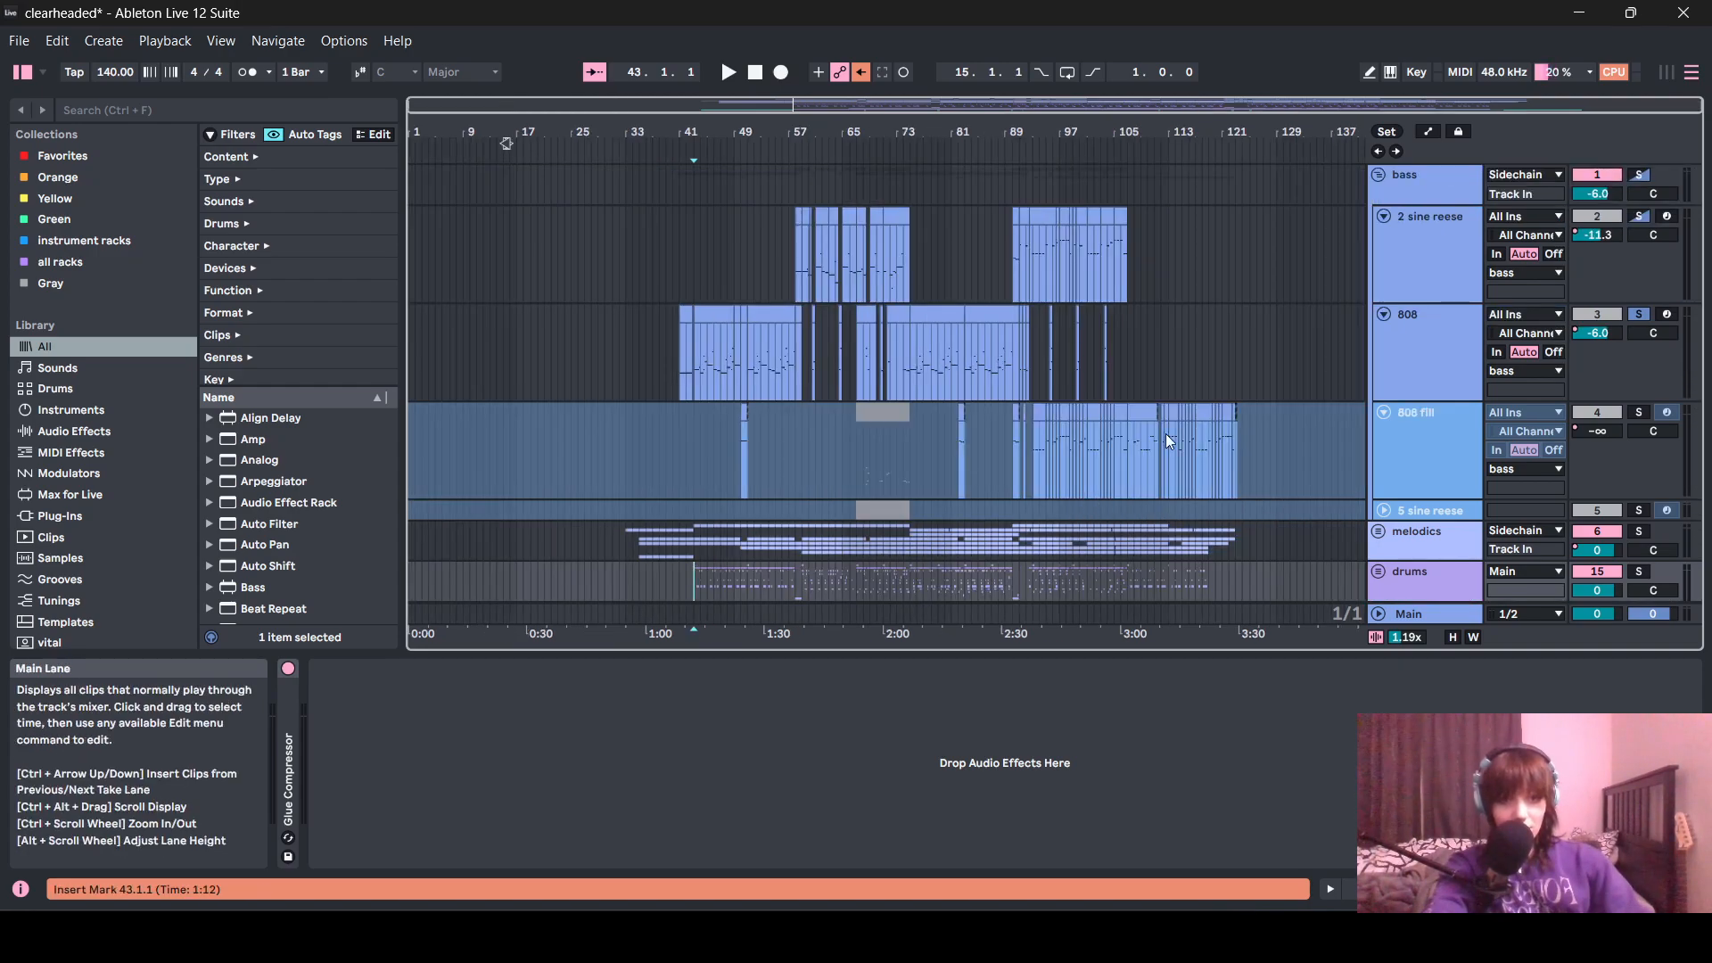
pyautogui.click(1379, 176)
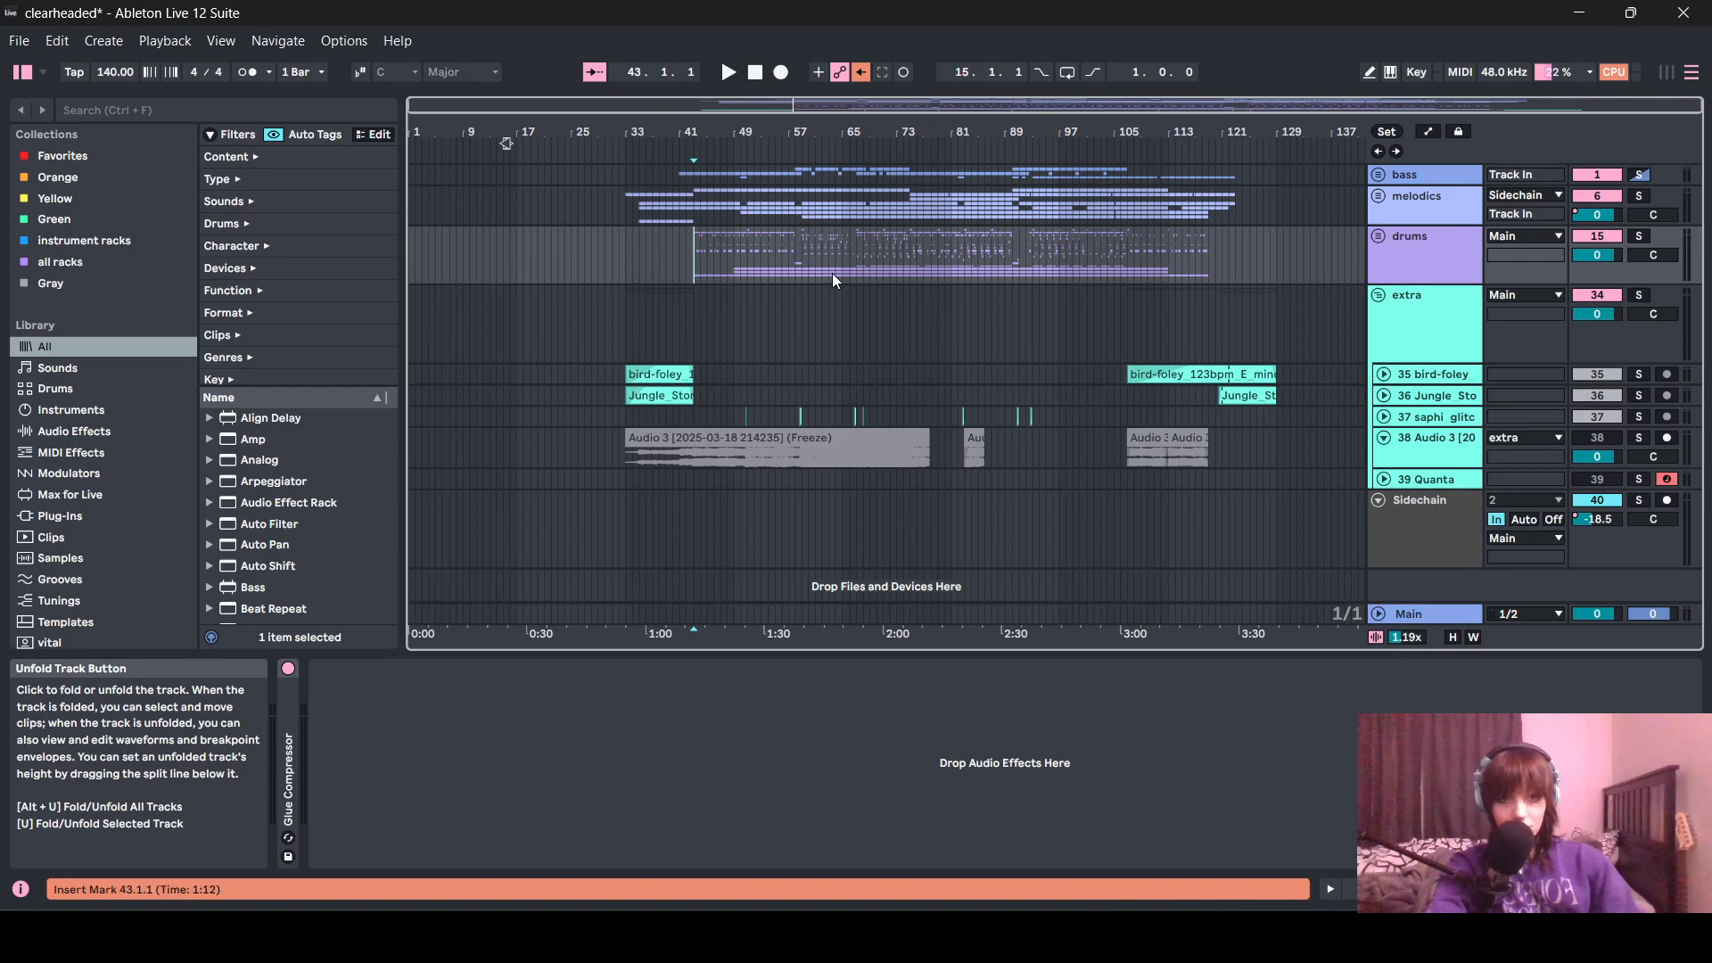
pyautogui.click(1379, 237)
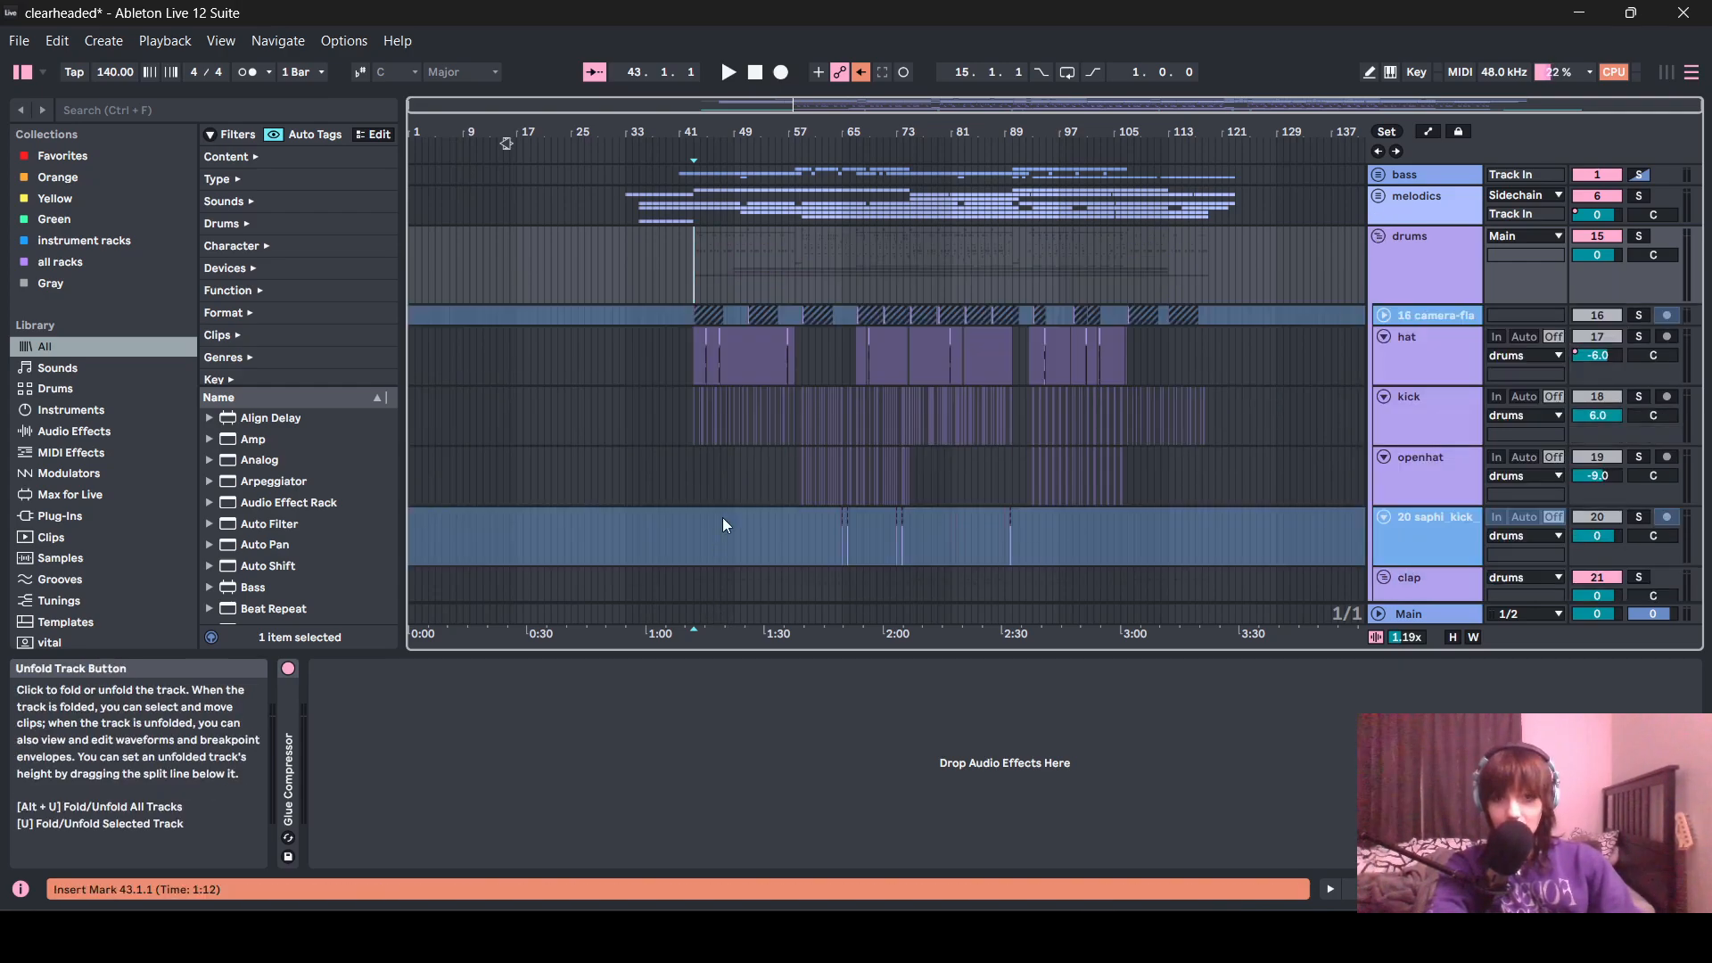
# - Unfold the camera-flash track at the start of the drums group and solo the drums group
pyautogui.press('+')
pyautogui.press('+')
pyautogui.press('+')
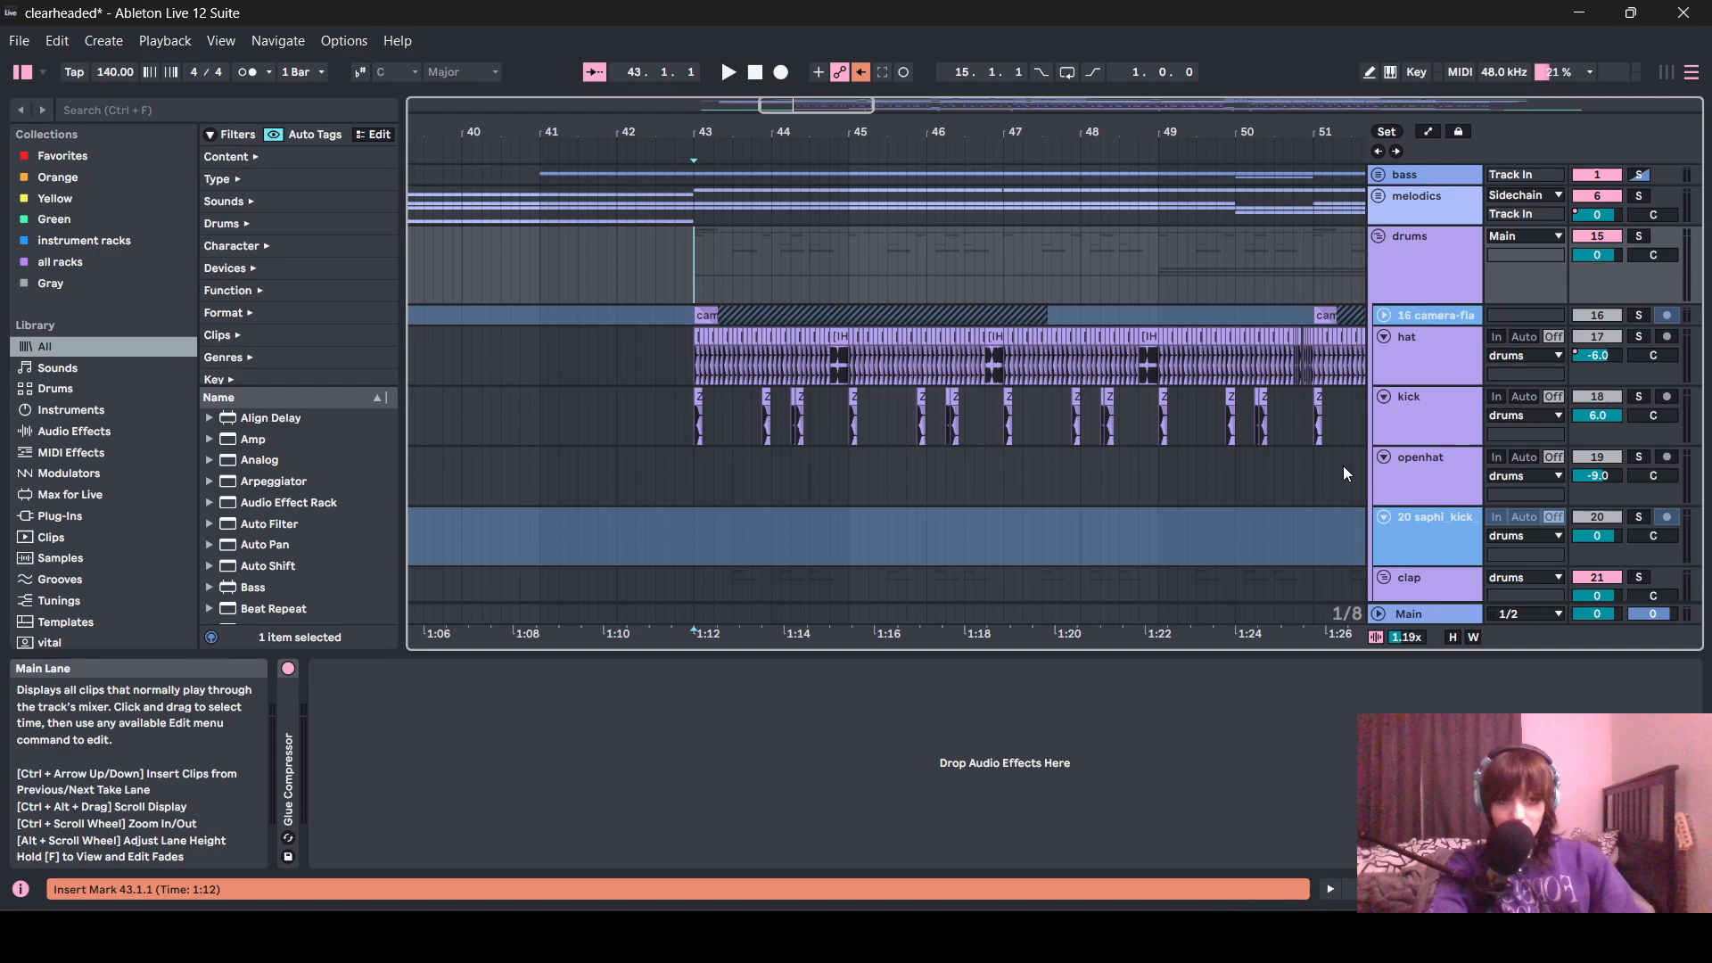
pyautogui.click(1390, 313)
pyautogui.press('-')
pyautogui.press('-')
pyautogui.press('-')
pyautogui.press('-')
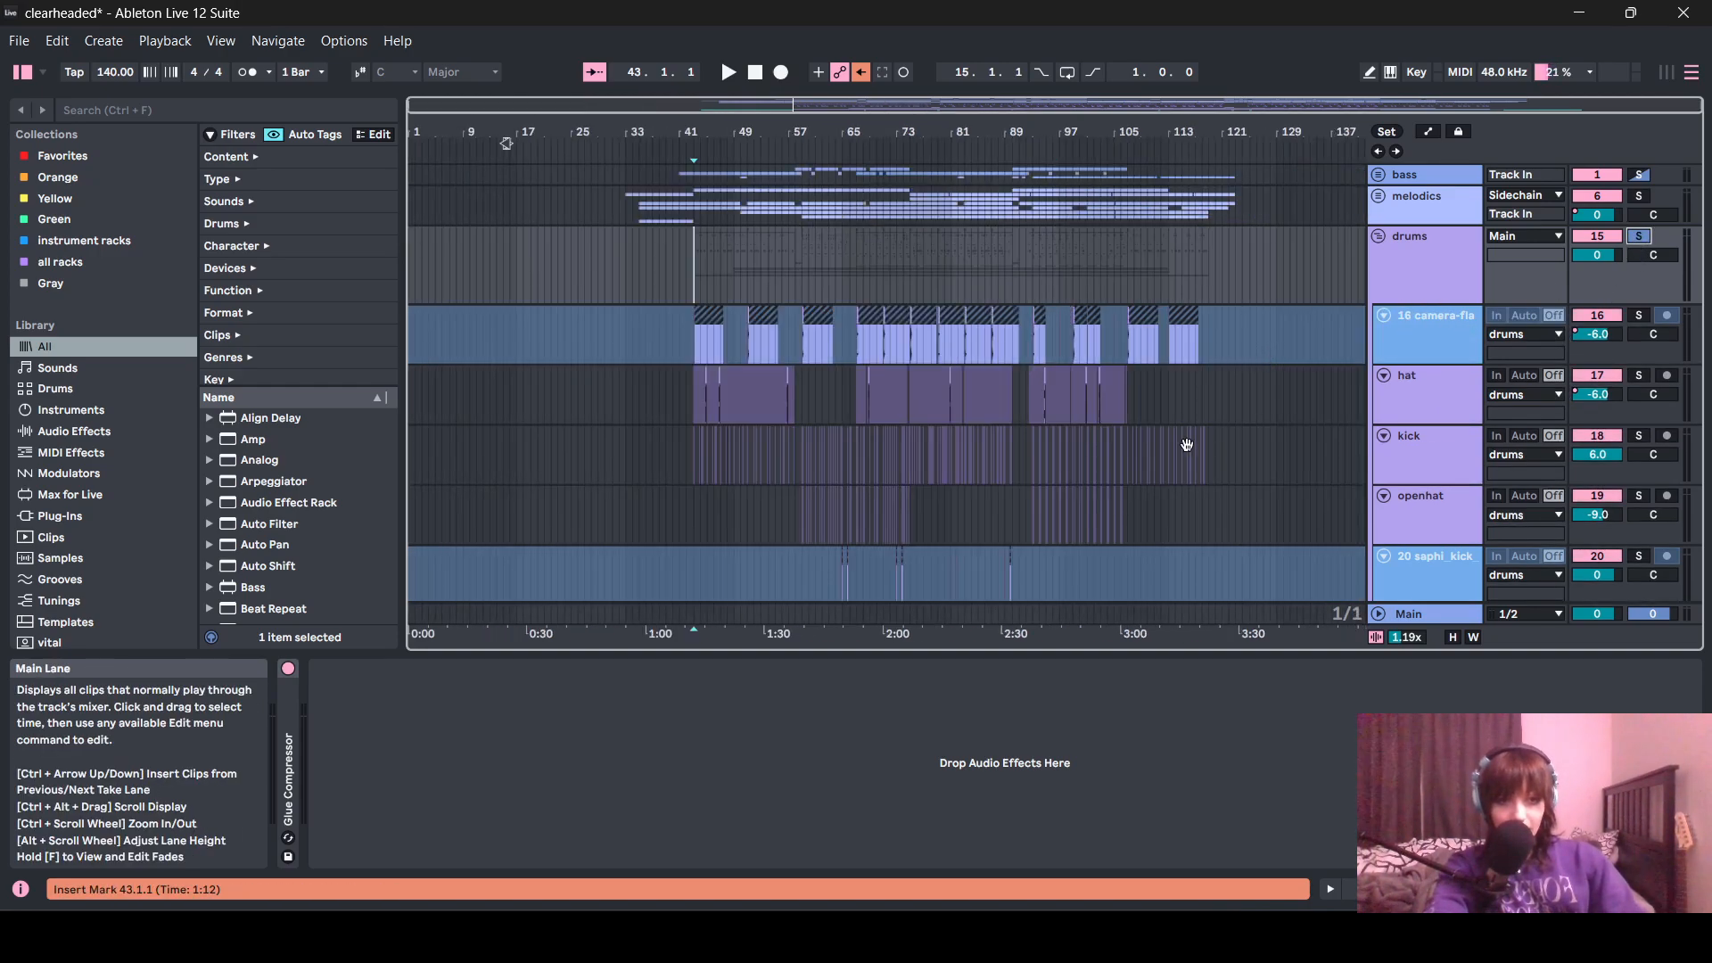
# - Play the soloed drums group from bar 59
pyautogui.scroll(5, 882, 439)
pyautogui.hscroll(-3, 699, 350)
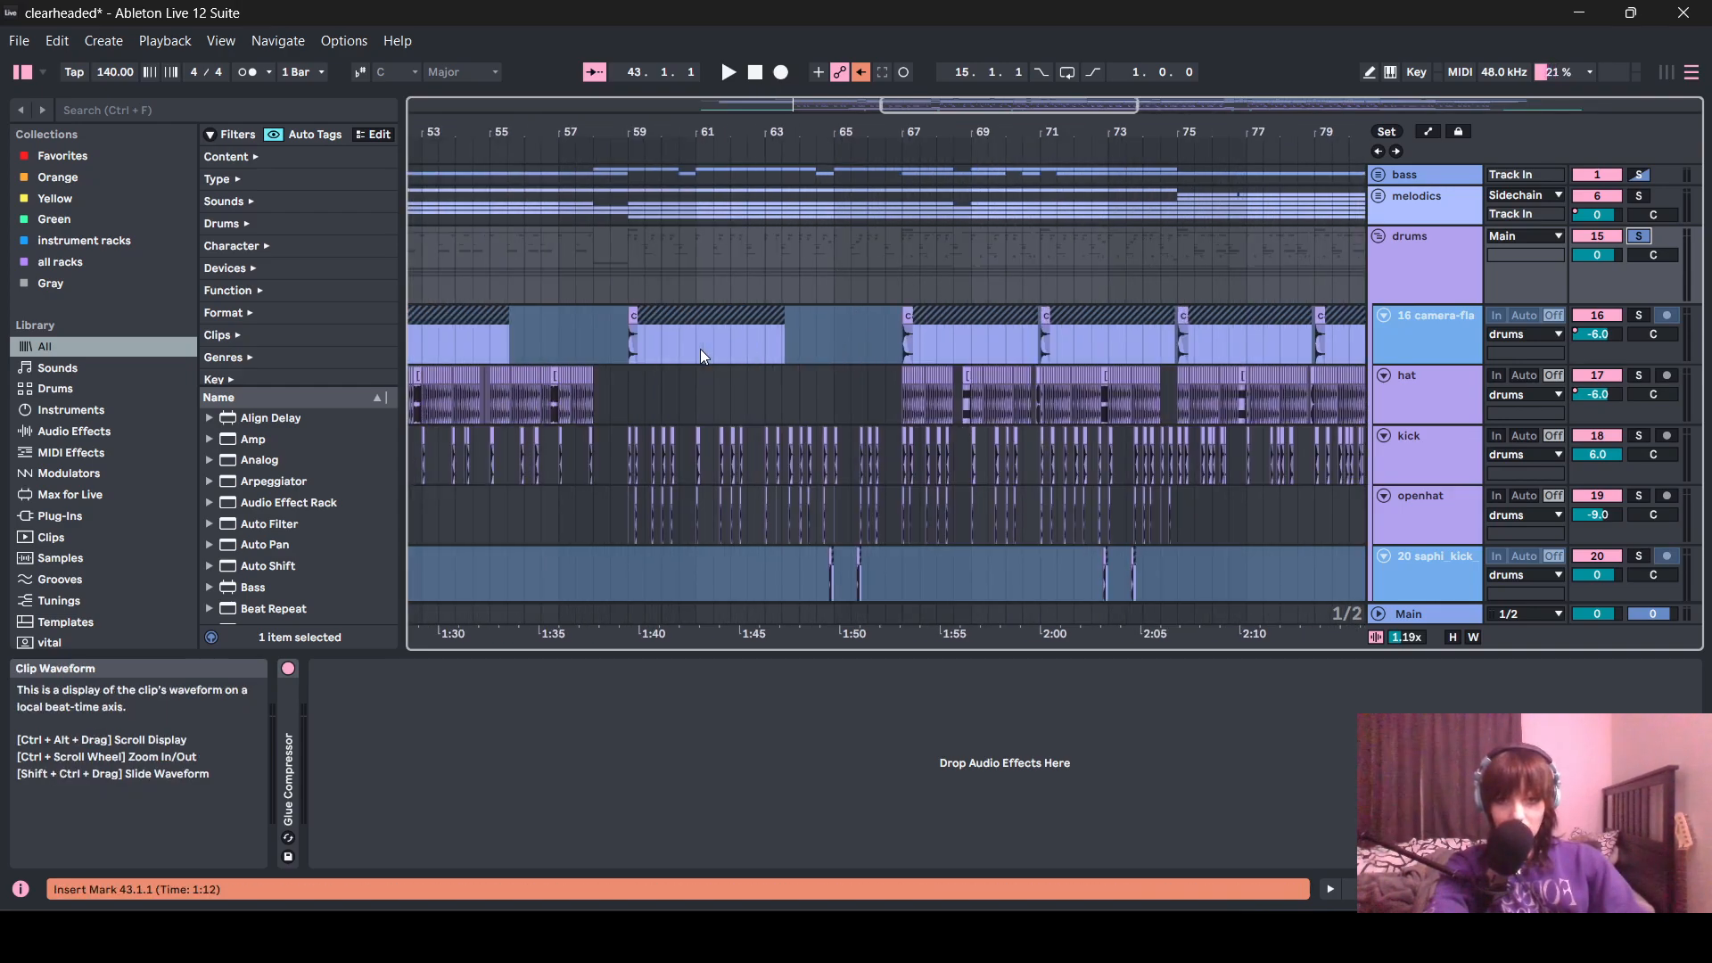
pyautogui.click(676, 255)
pyautogui.press('space')
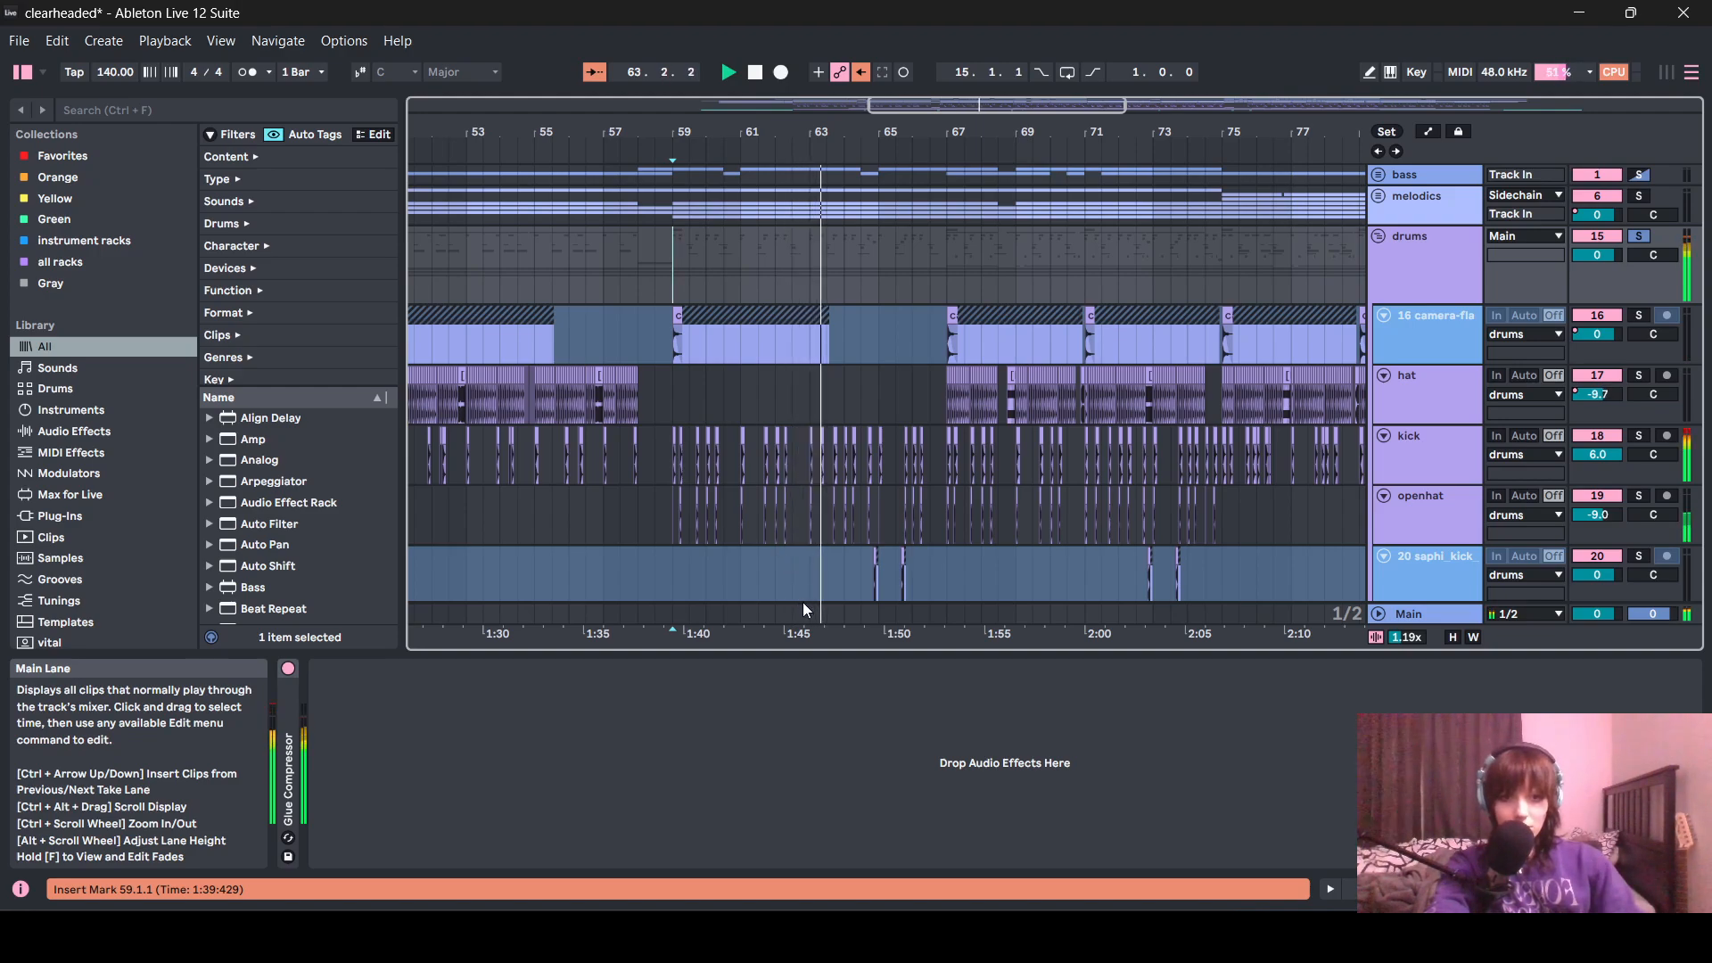
# - Switch the solo to the camera-flash track, play it from bar 43 and stop playback
pyautogui.scroll(-3, 815, 569)
pyautogui.click(492, 344)
pyautogui.click(510, 344)
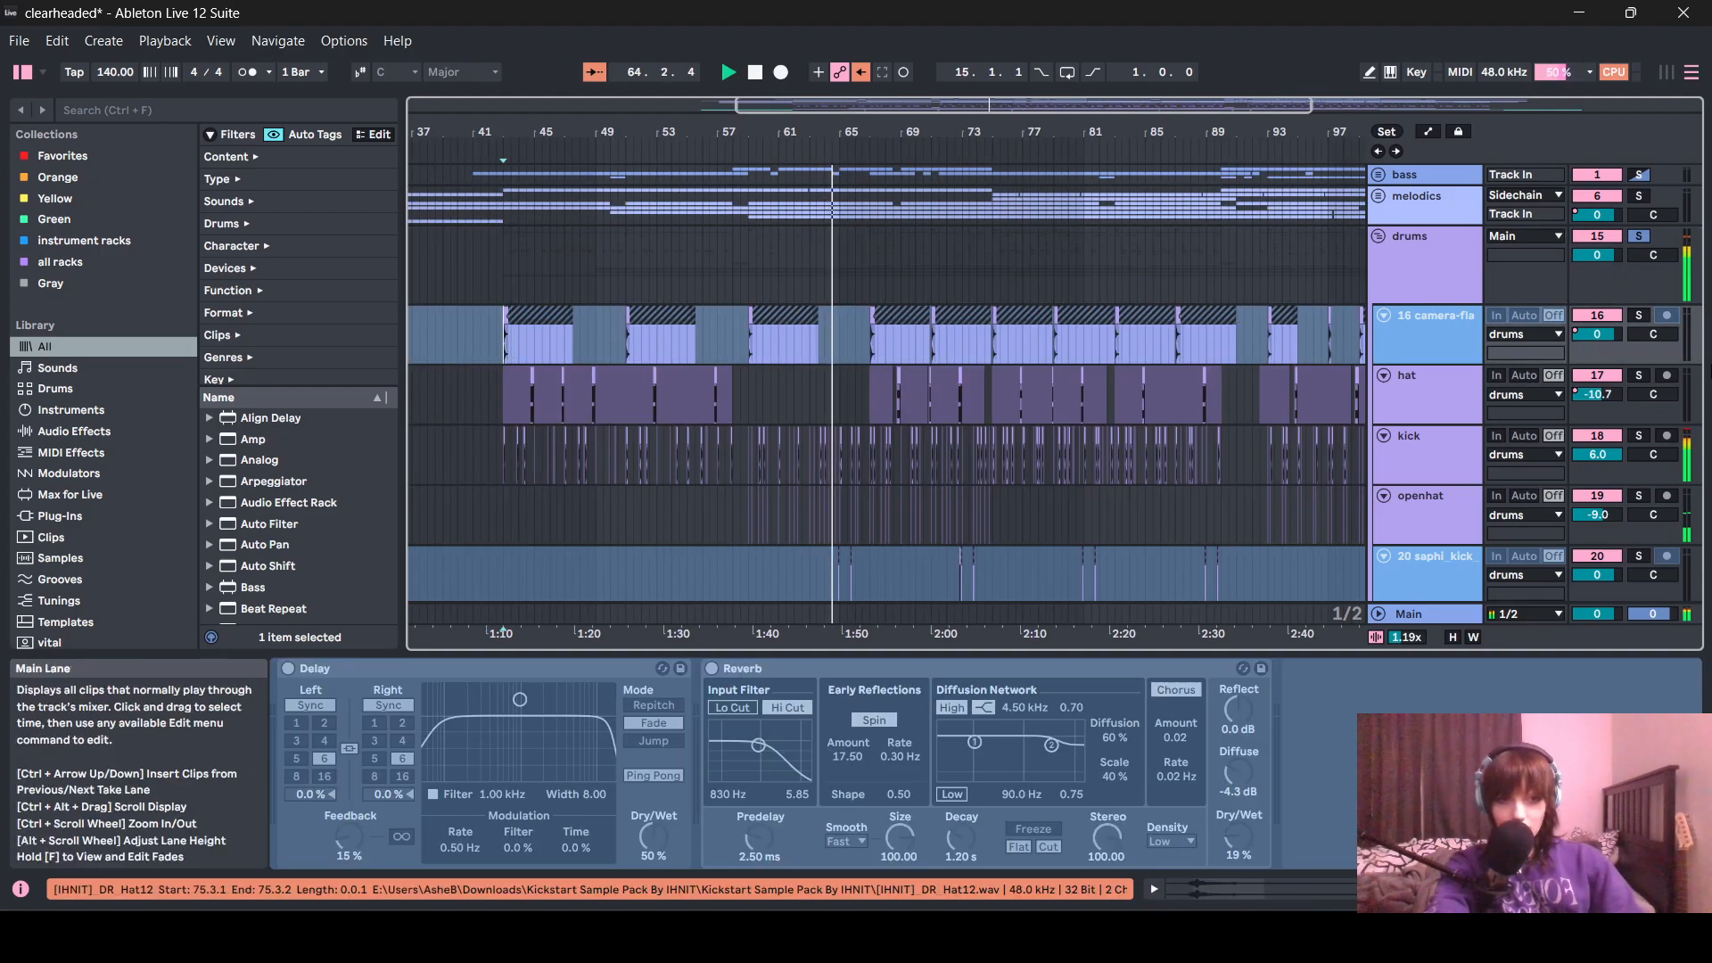
pyautogui.click(1639, 316)
pyautogui.press('space')
pyautogui.press('space')
pyautogui.scroll(10, 985, 444)
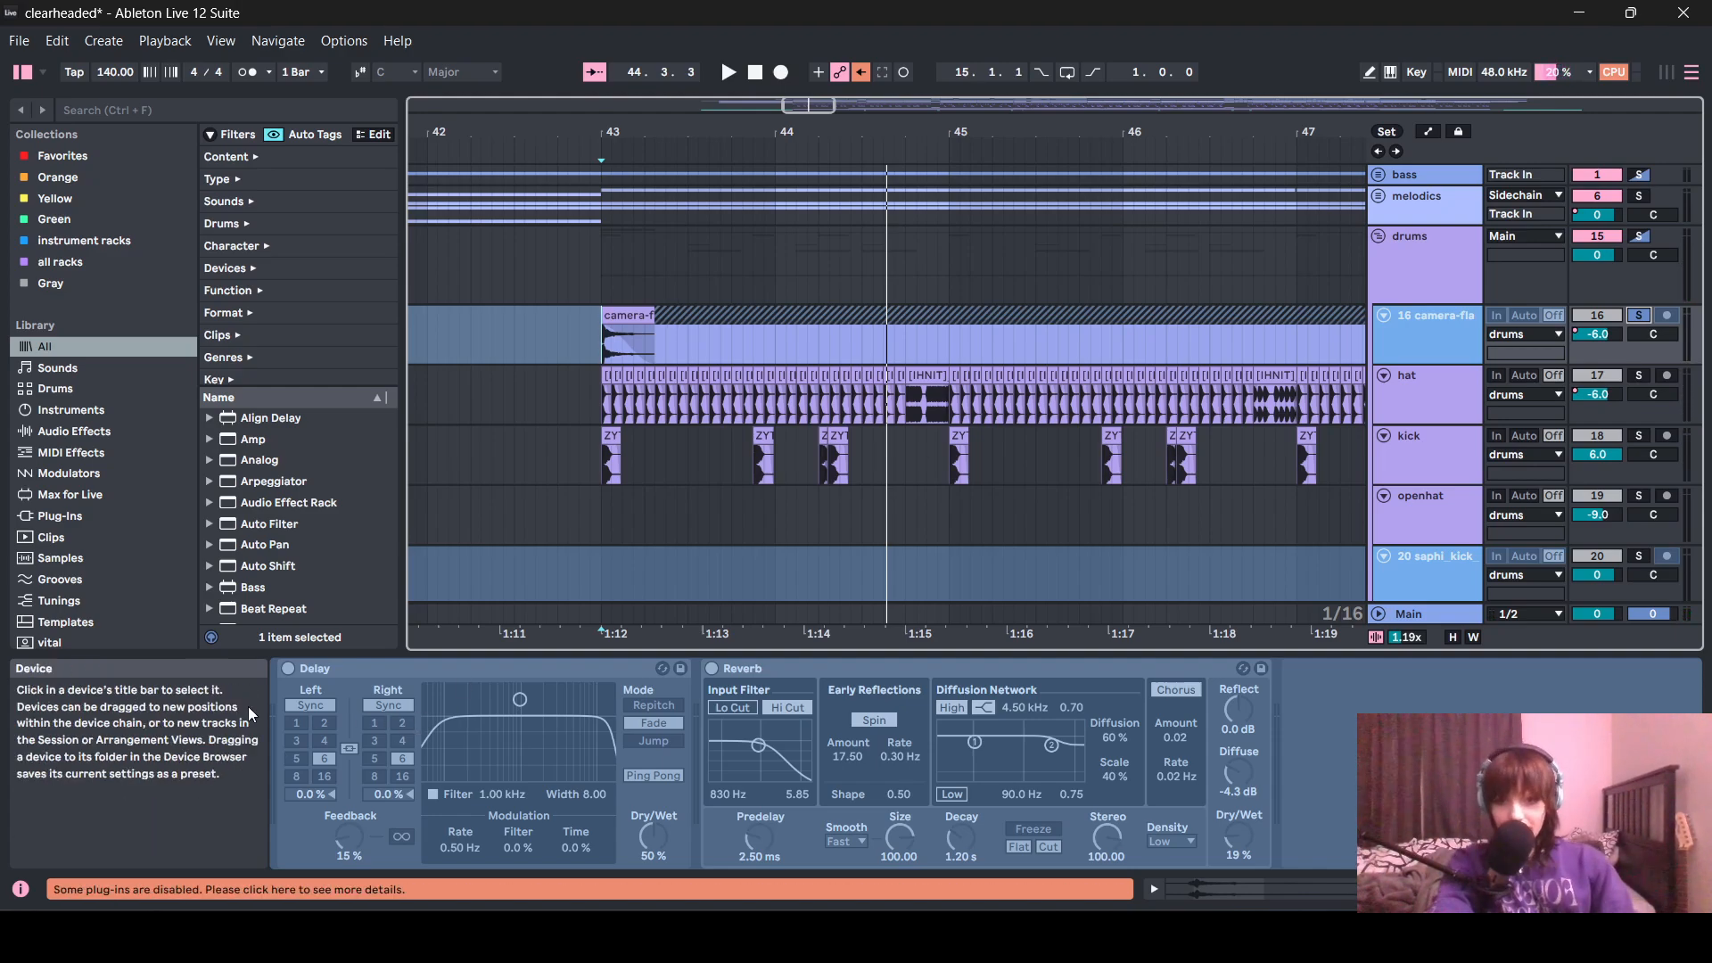
# - Select the hat track to inspect its EQ Eight and look closely at the layered drum clips at bar 43
pyautogui.click(1380, 412)
pyautogui.scroll(3, 598, 394)
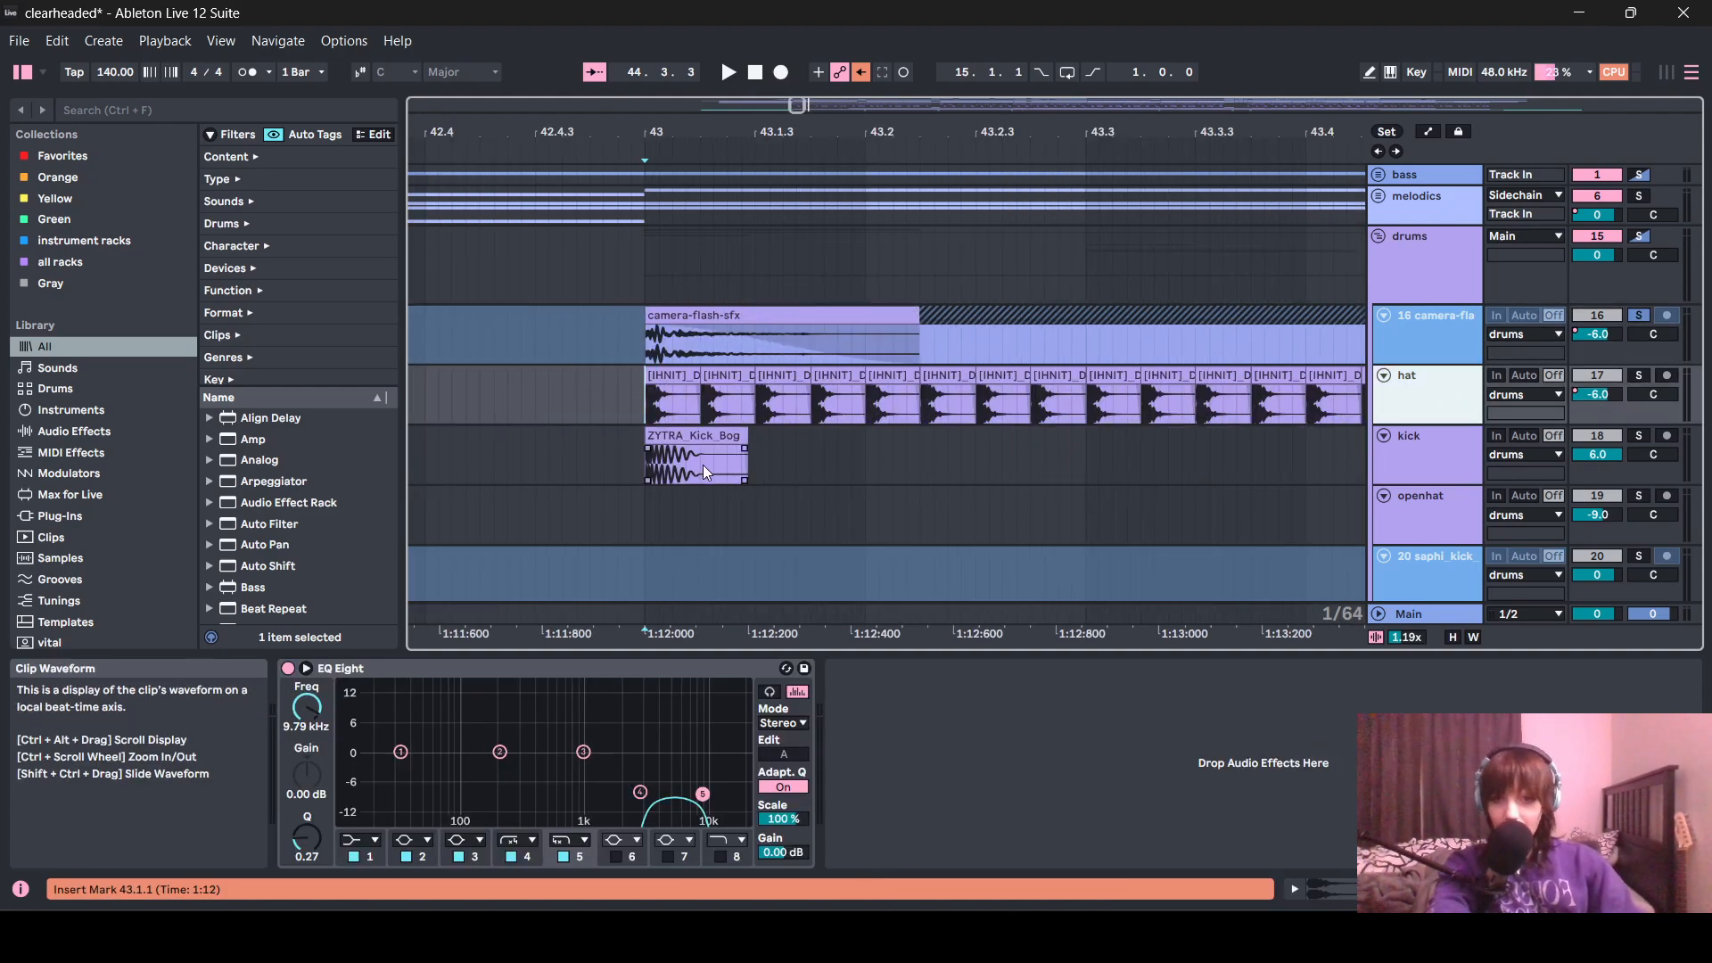
pyautogui.scroll(6, 683, 463)
pyautogui.scroll(-8, 683, 463)
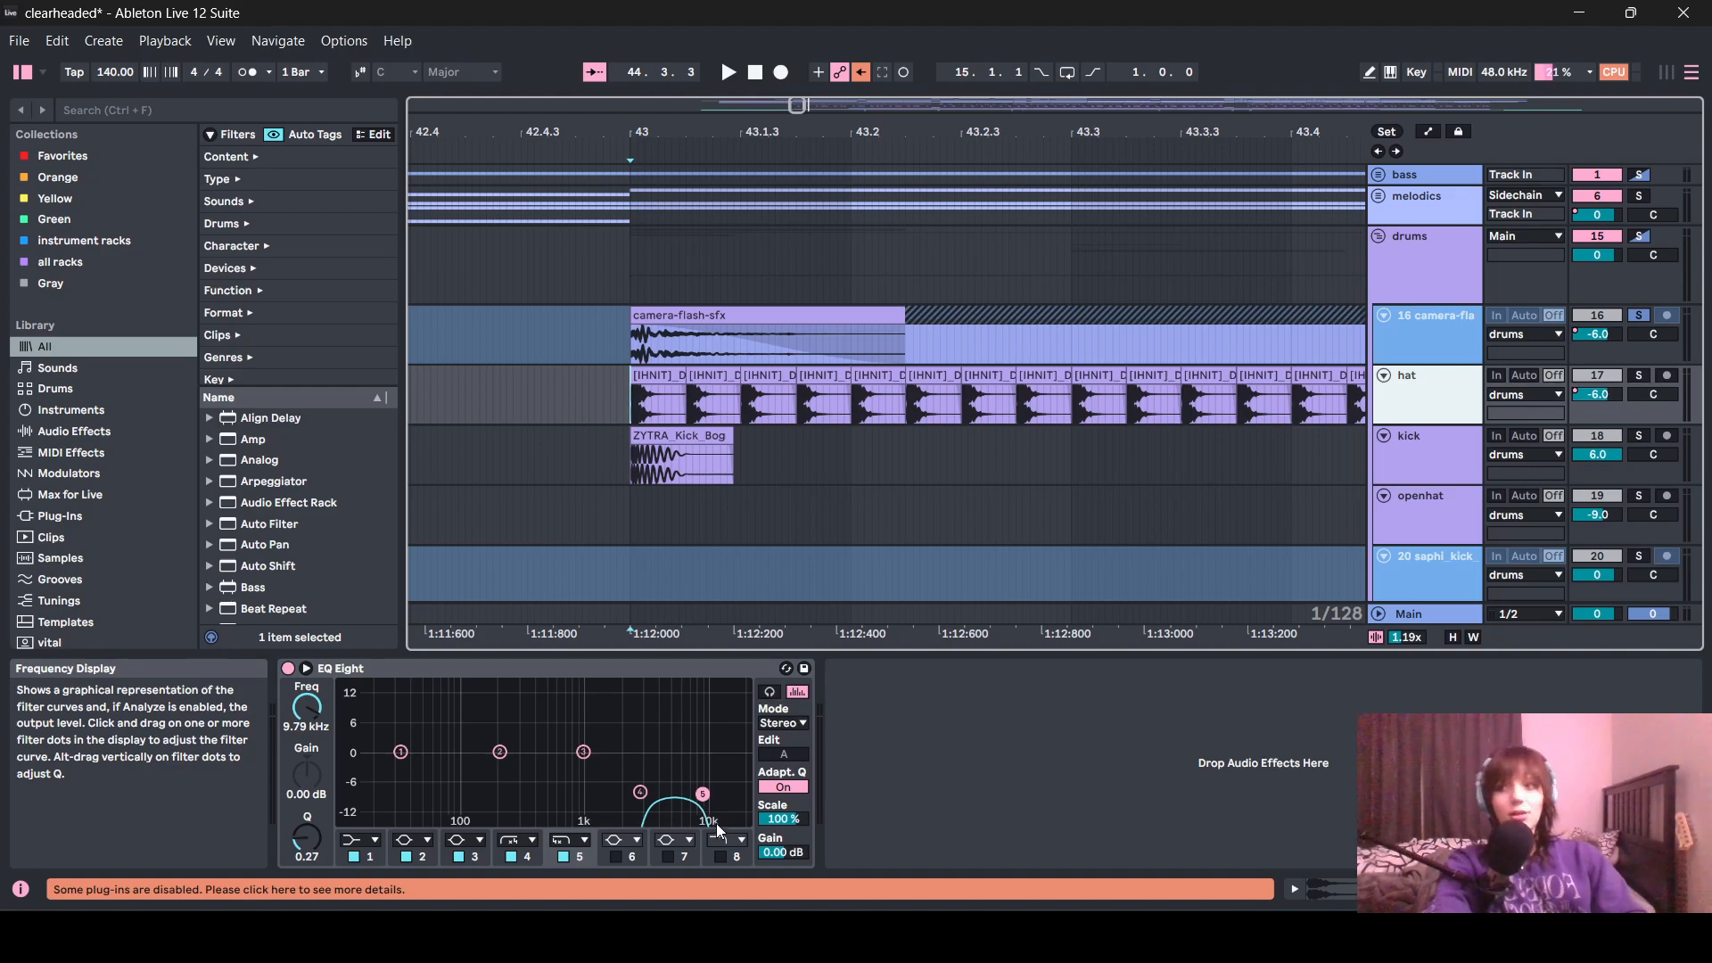
# - Switch the solo to the hat track, play it from bar 43 and stop playback
pyautogui.press('space')
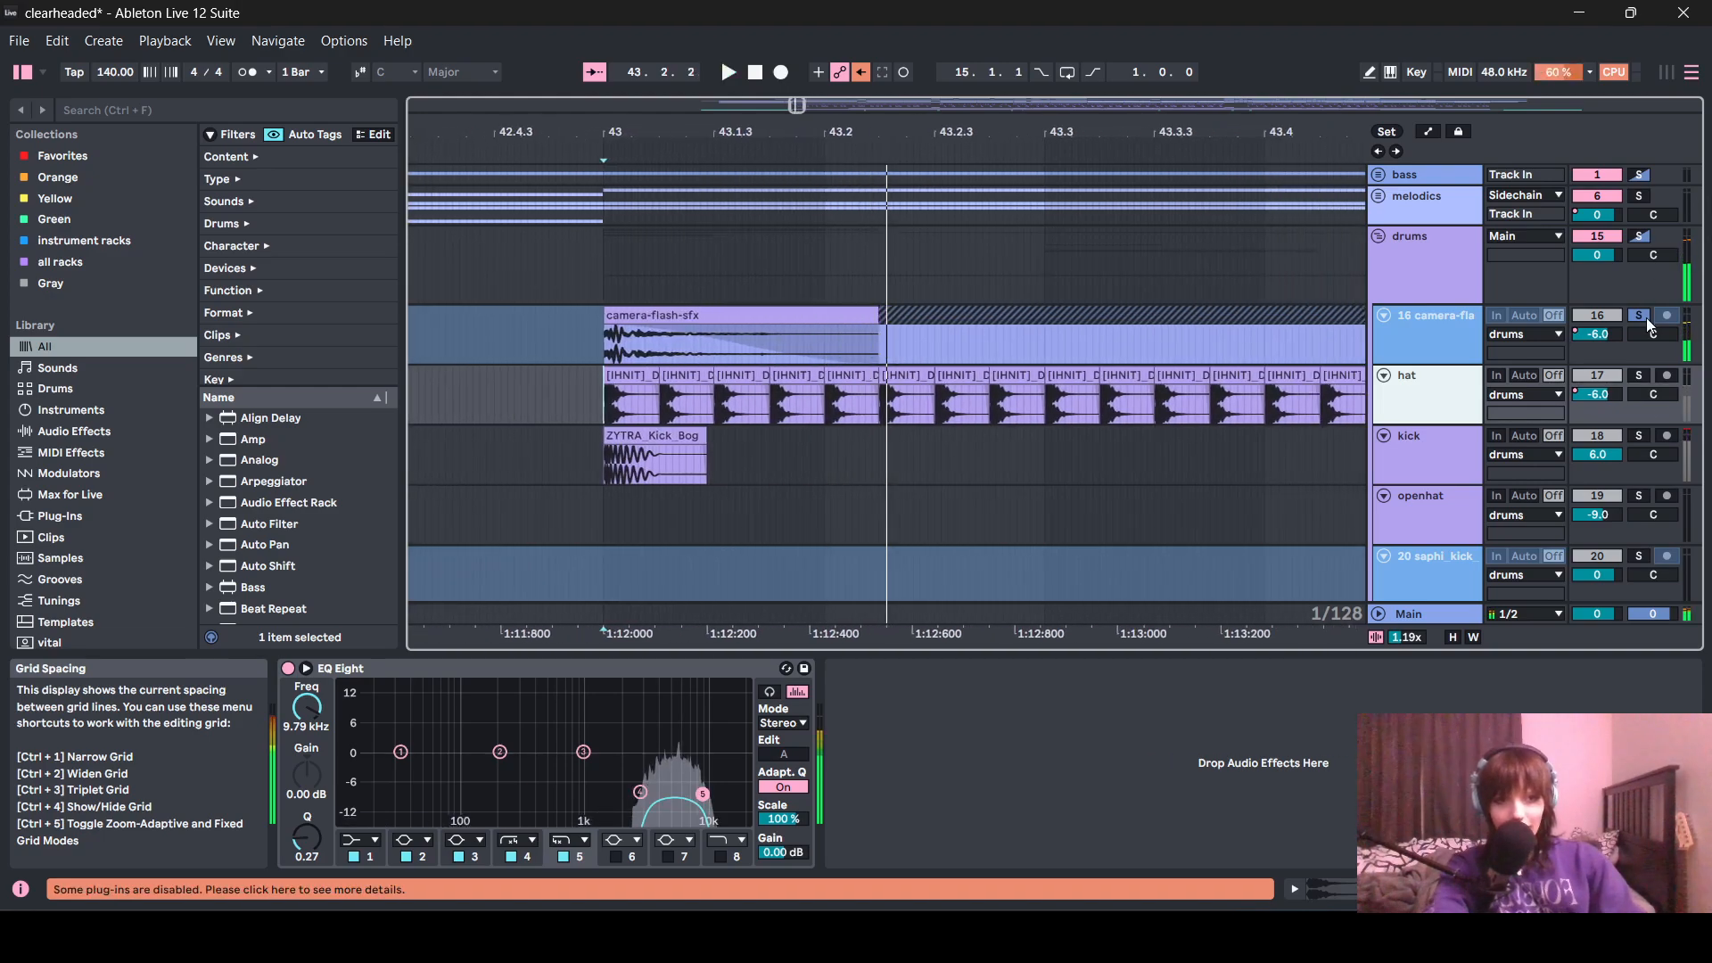
pyautogui.click(1639, 375)
pyautogui.press('space')
pyautogui.scroll(-3, 1184, 535)
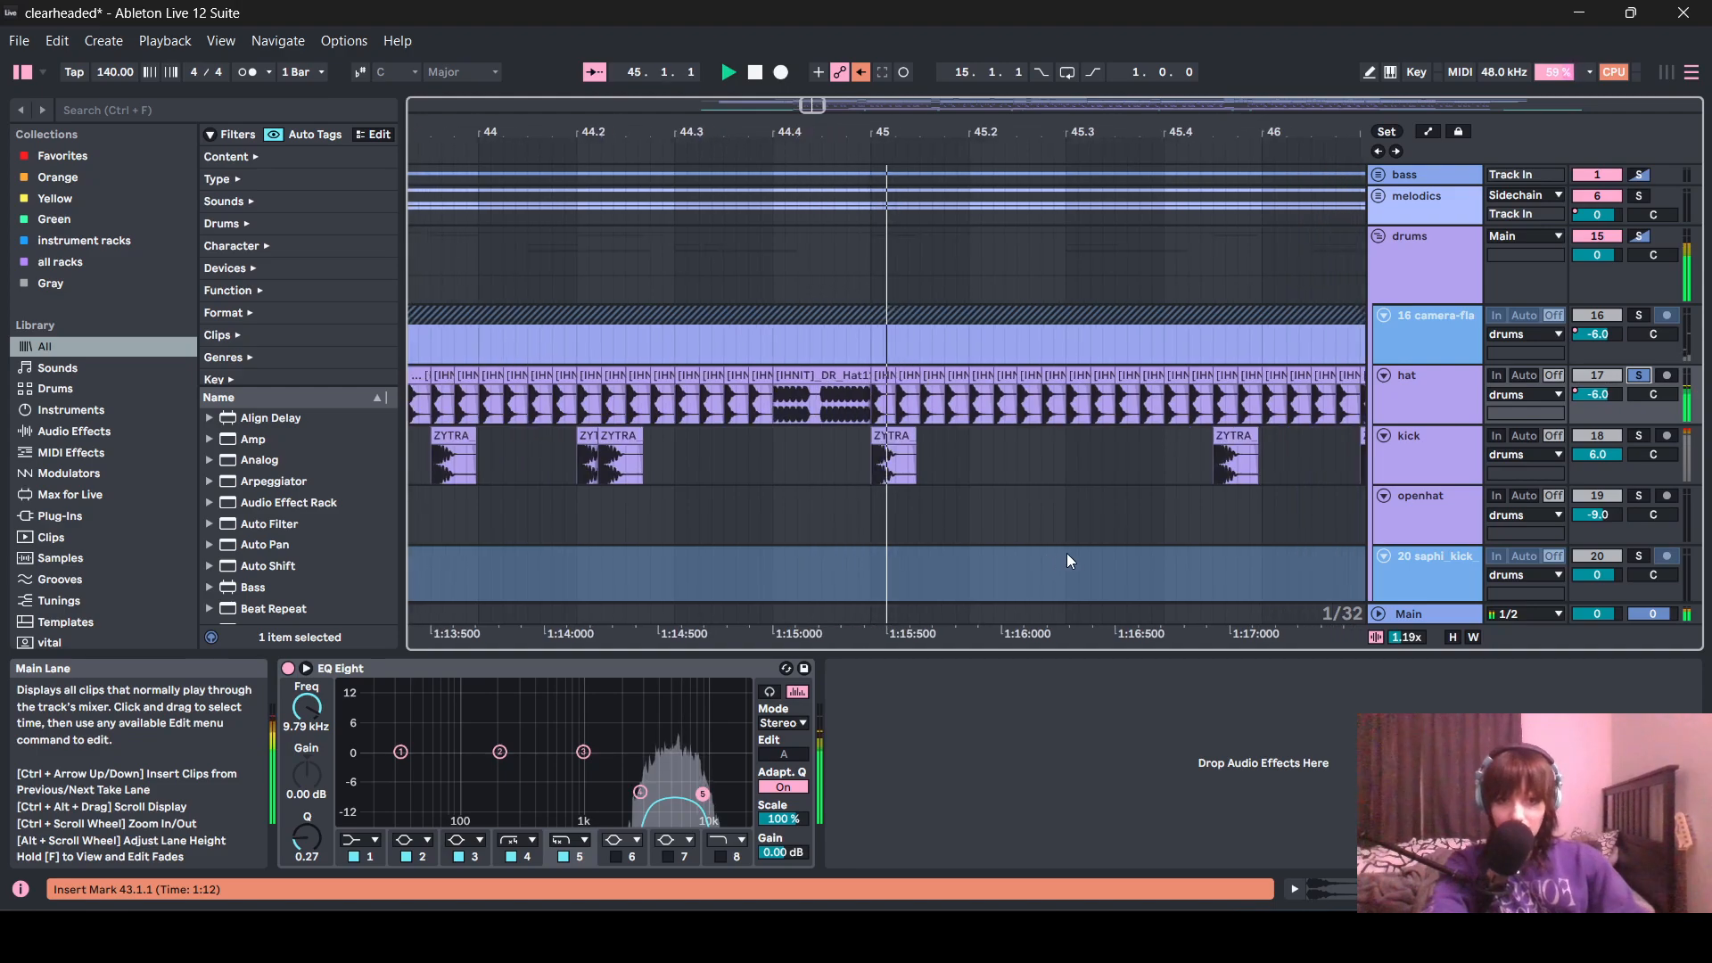
pyautogui.scroll(-3, 1195, 500)
pyautogui.press('space')
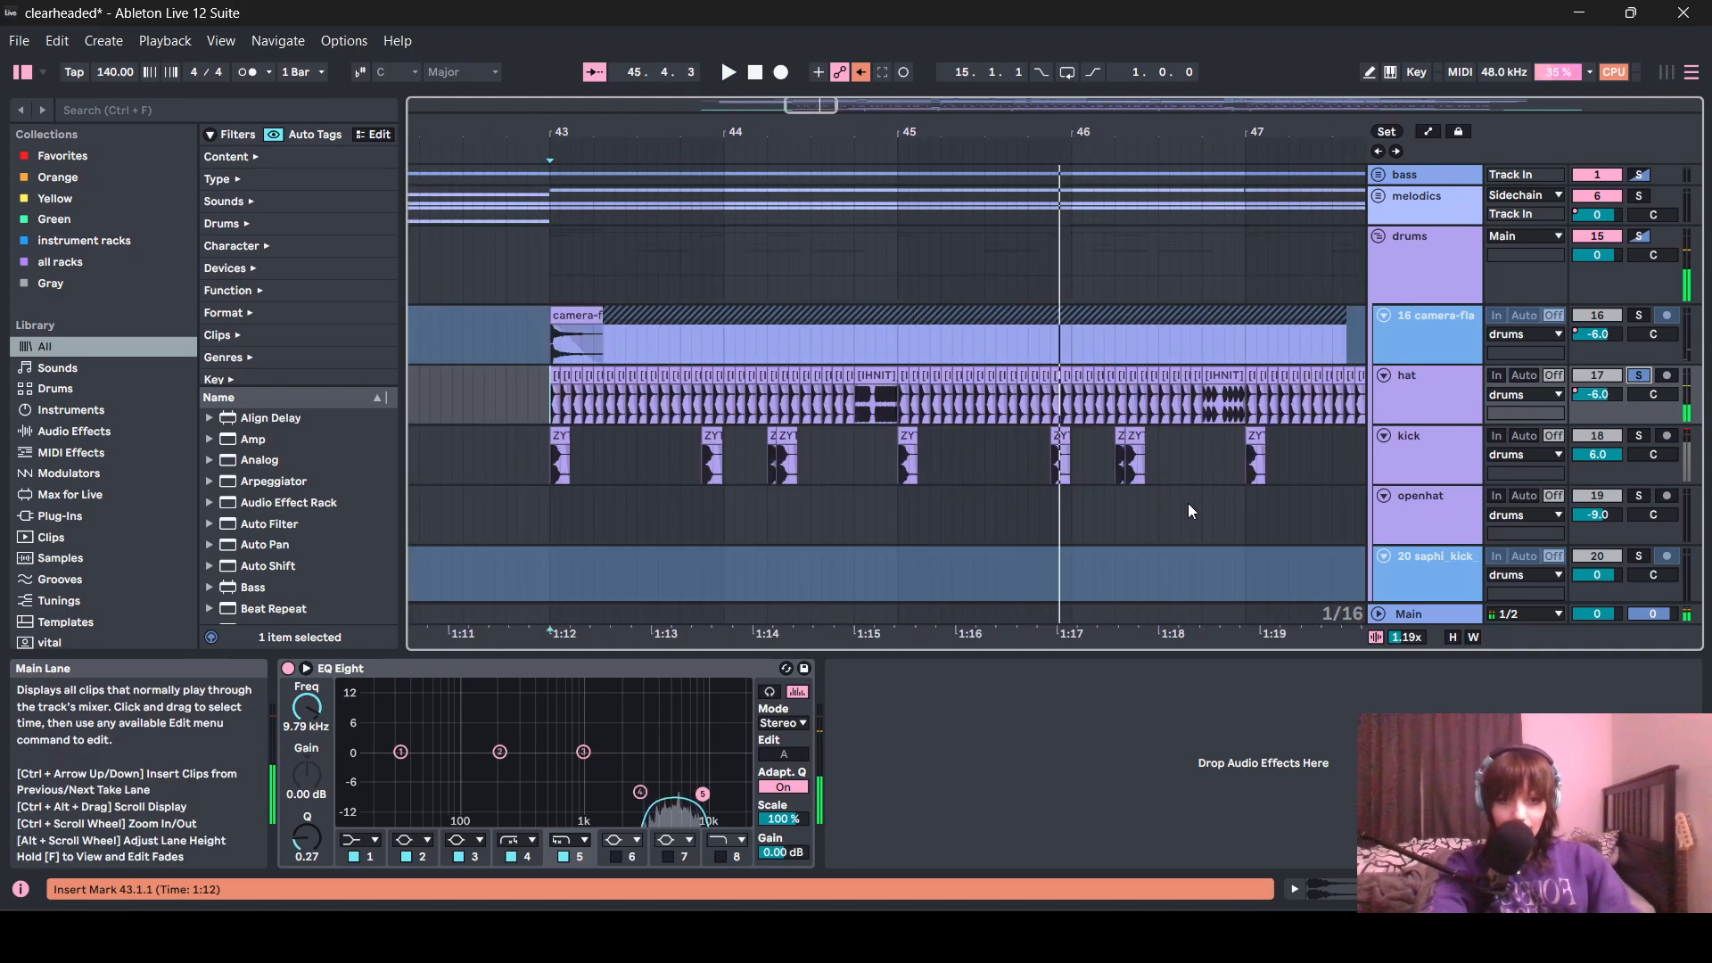
# - Solo the kick track and play it from bar 43 with its EQ Eight shown
pyautogui.click(539, 471)
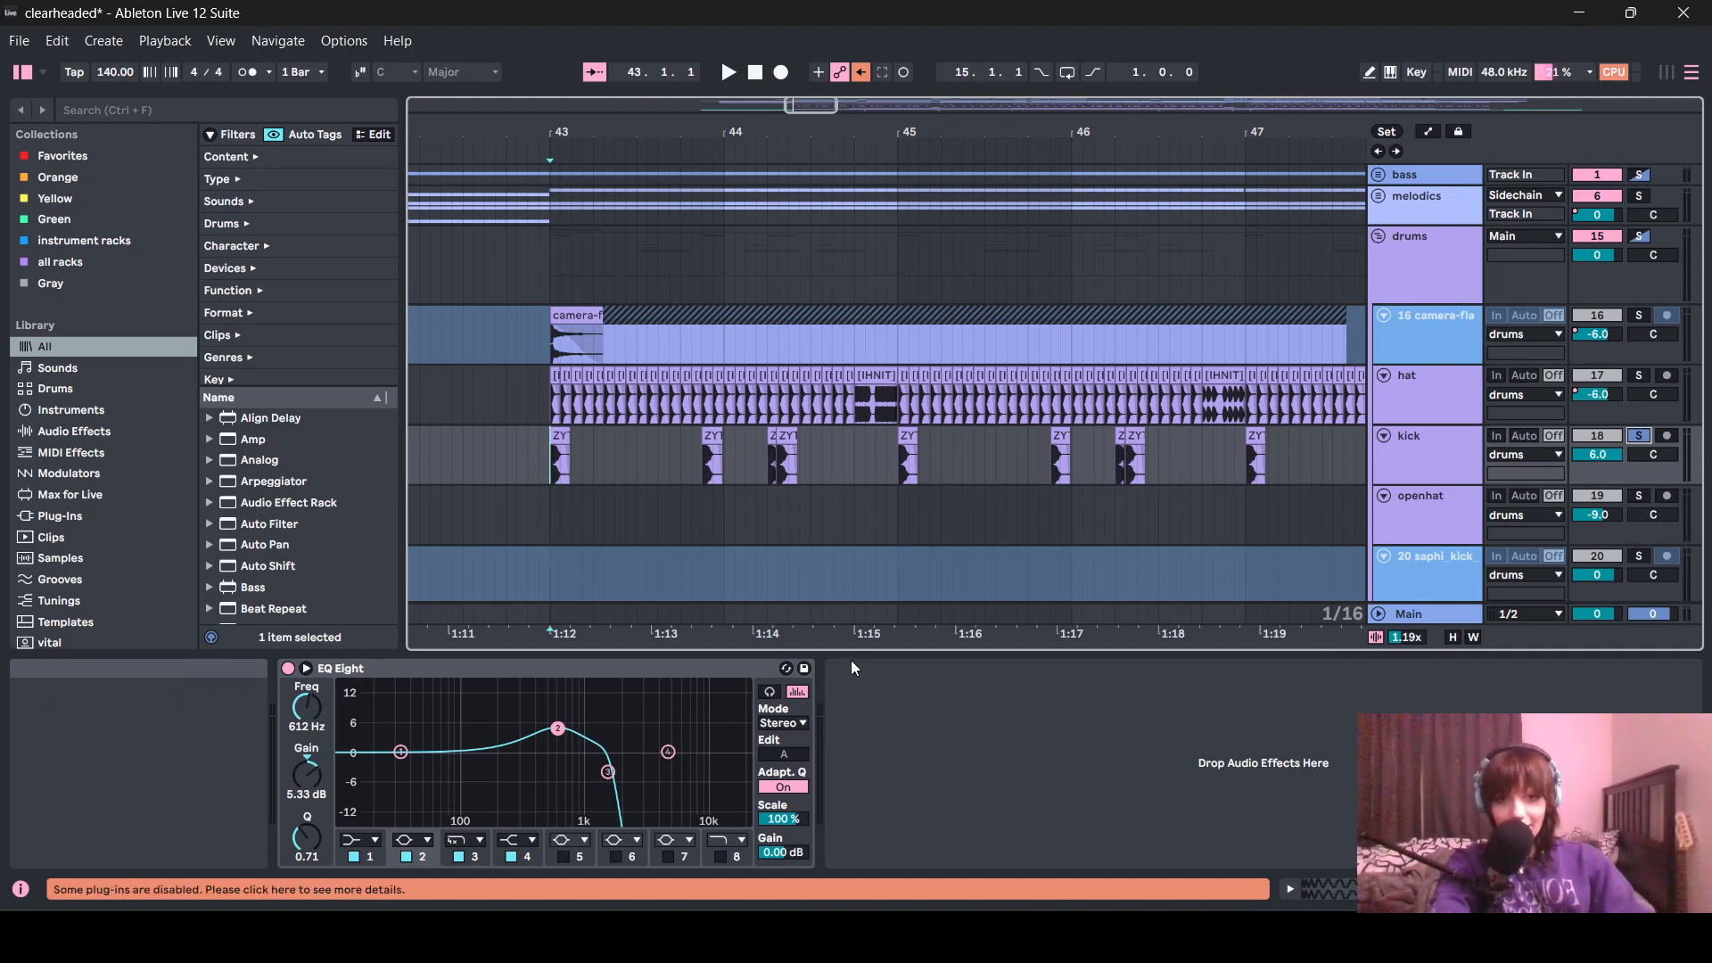
pyautogui.press('space')
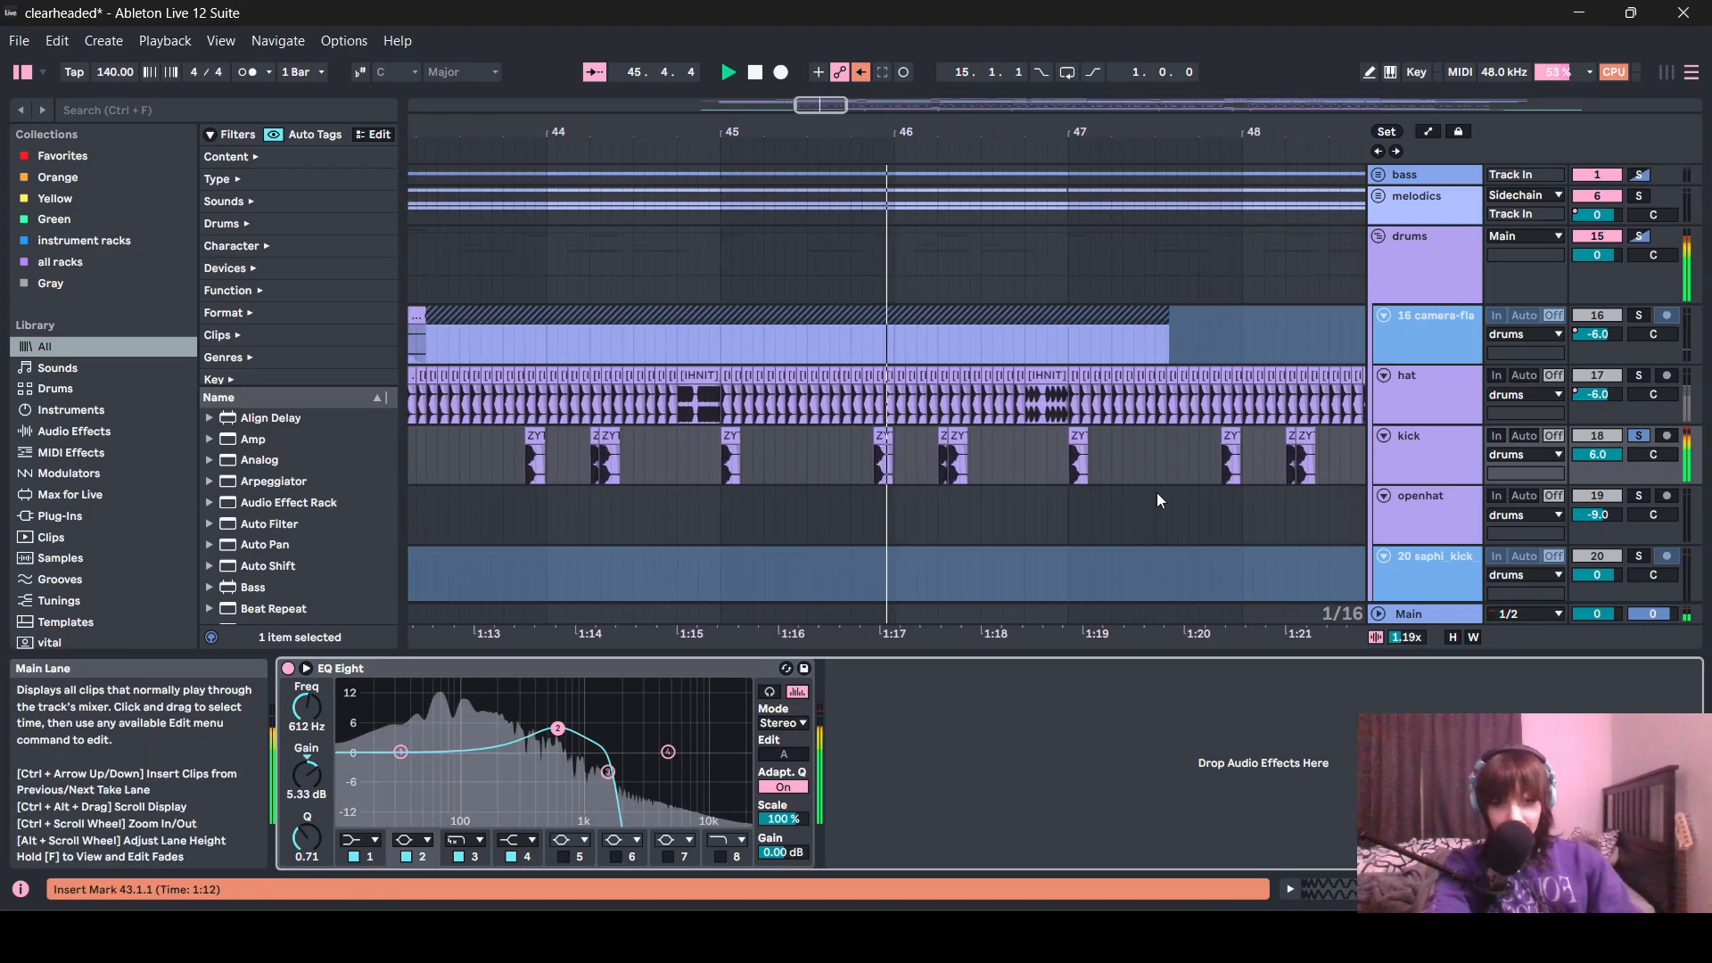
pyautogui.scroll(-5, 1157, 492)
pyautogui.scroll(-3, 1160, 503)
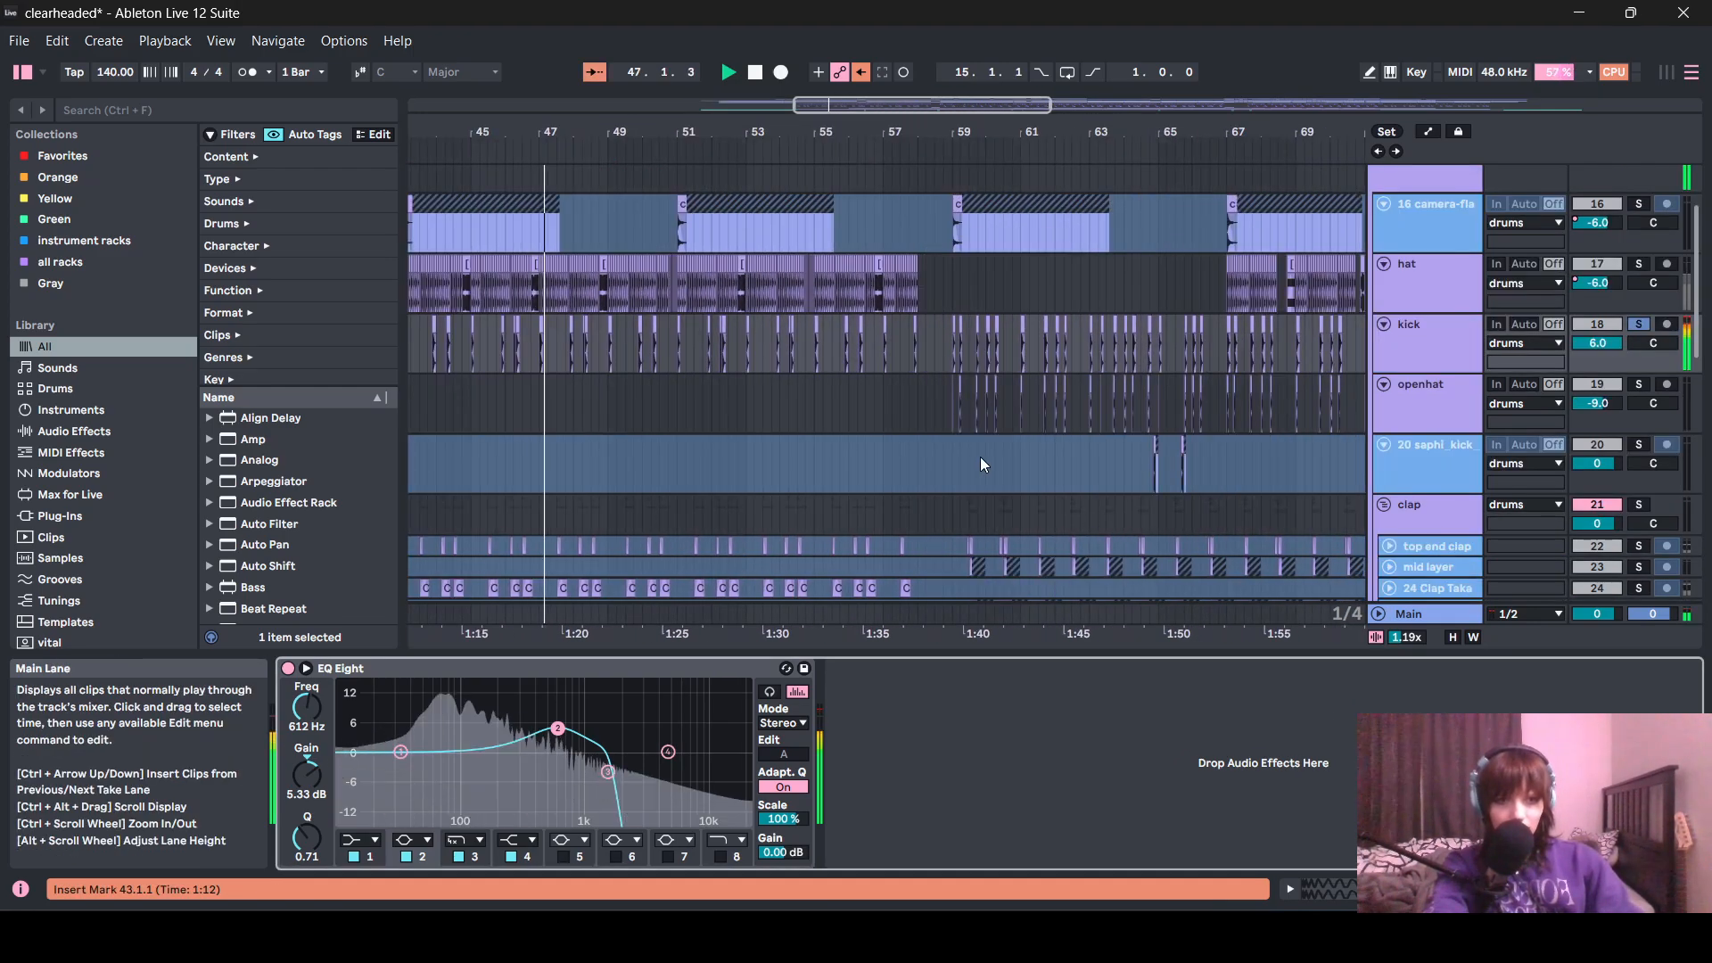
# - Solo the openhat track, play it from bar 59 with its EQ Eight and Reverb shown, and stop playback
pyautogui.click(955, 421)
pyautogui.scroll(4, 955, 421)
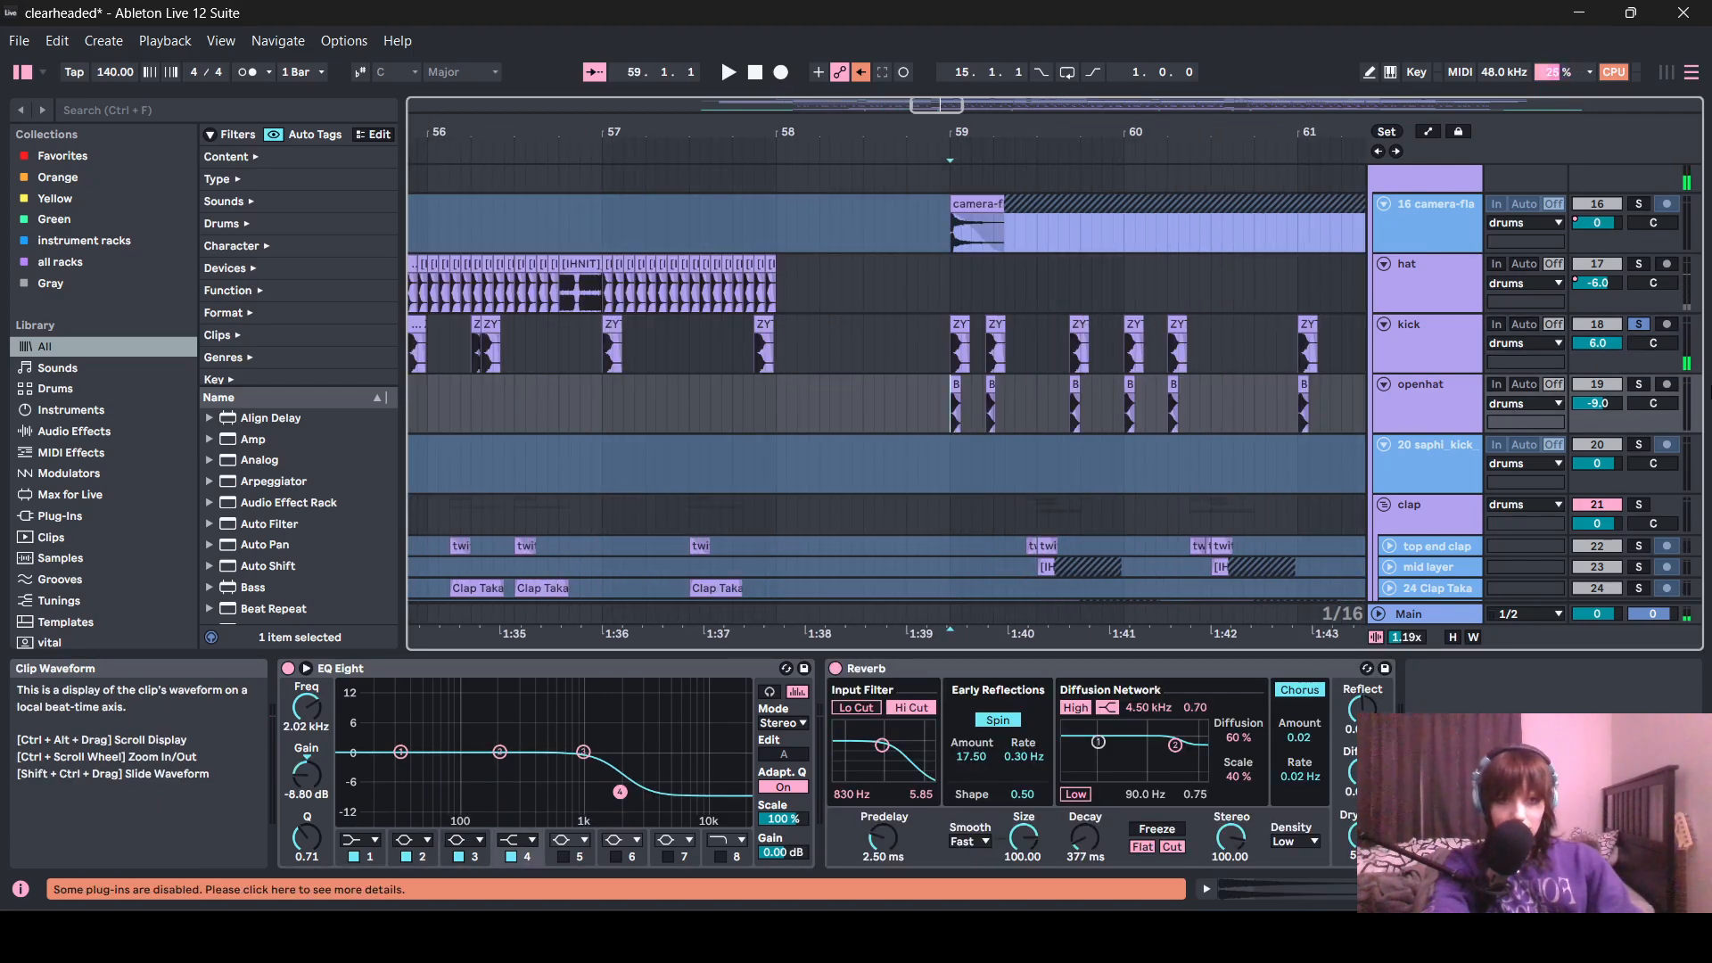
pyautogui.scroll(-3, 1192, 523)
pyautogui.press('space')
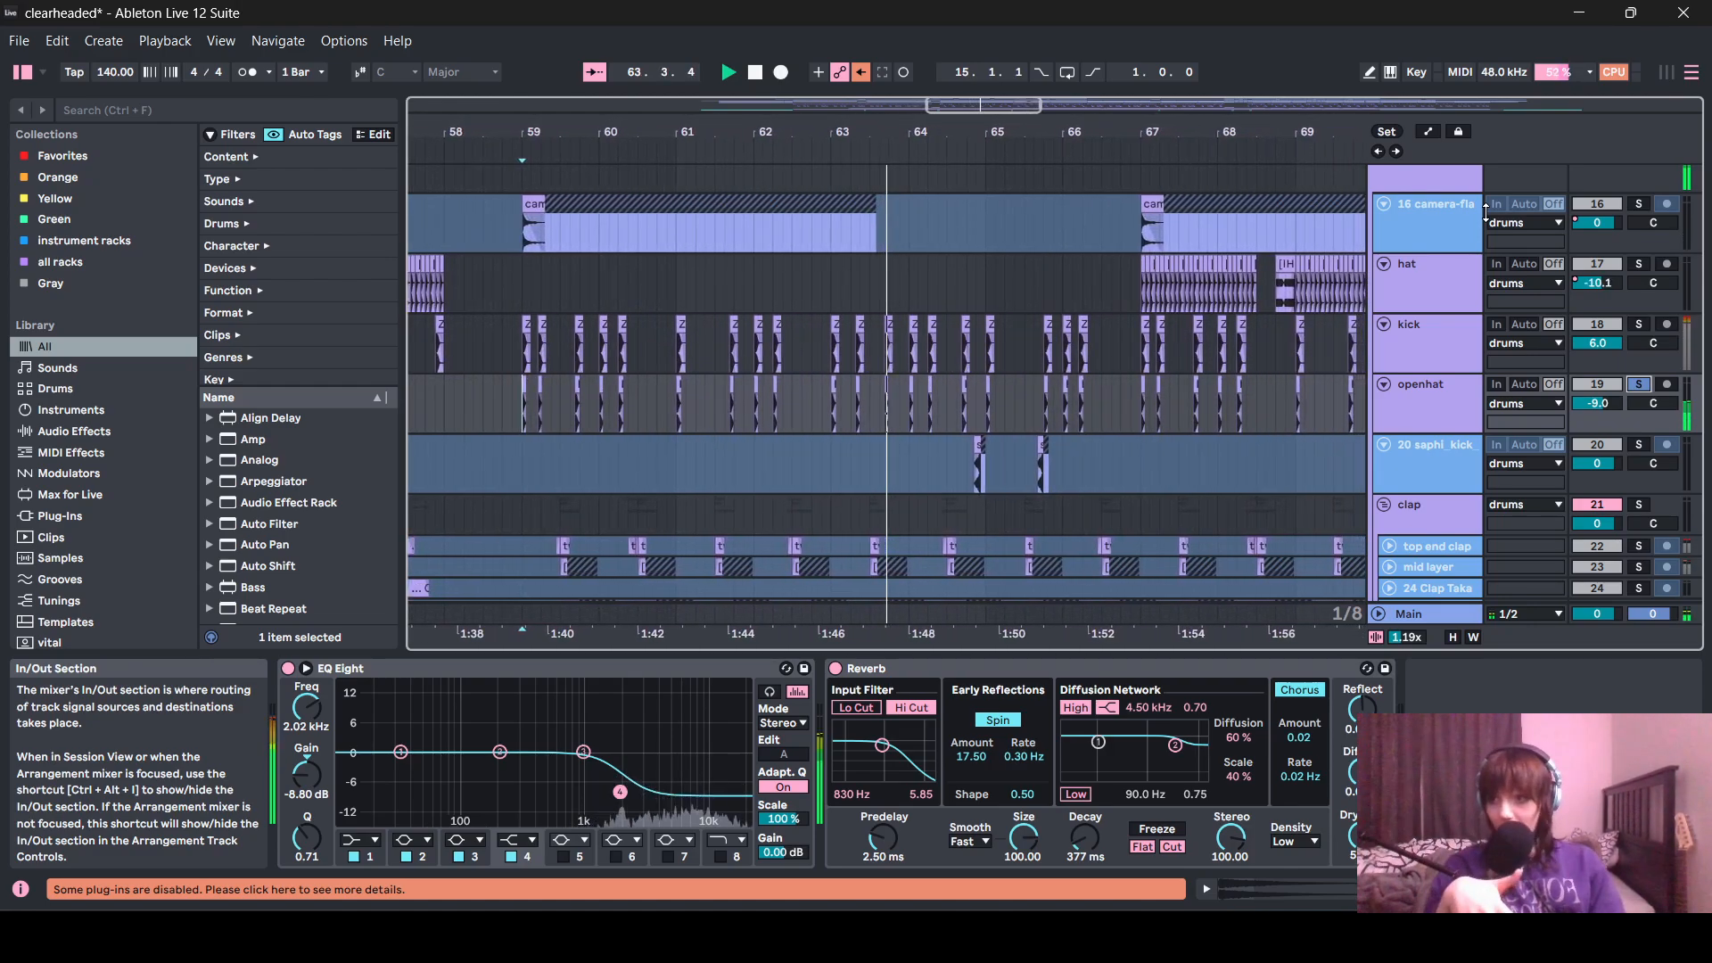
pyautogui.press('space')
# - Unfold the top end clap, mid layer and 24 Clap Taka tracks in the clap group
pyautogui.scroll(-5, 1098, 473)
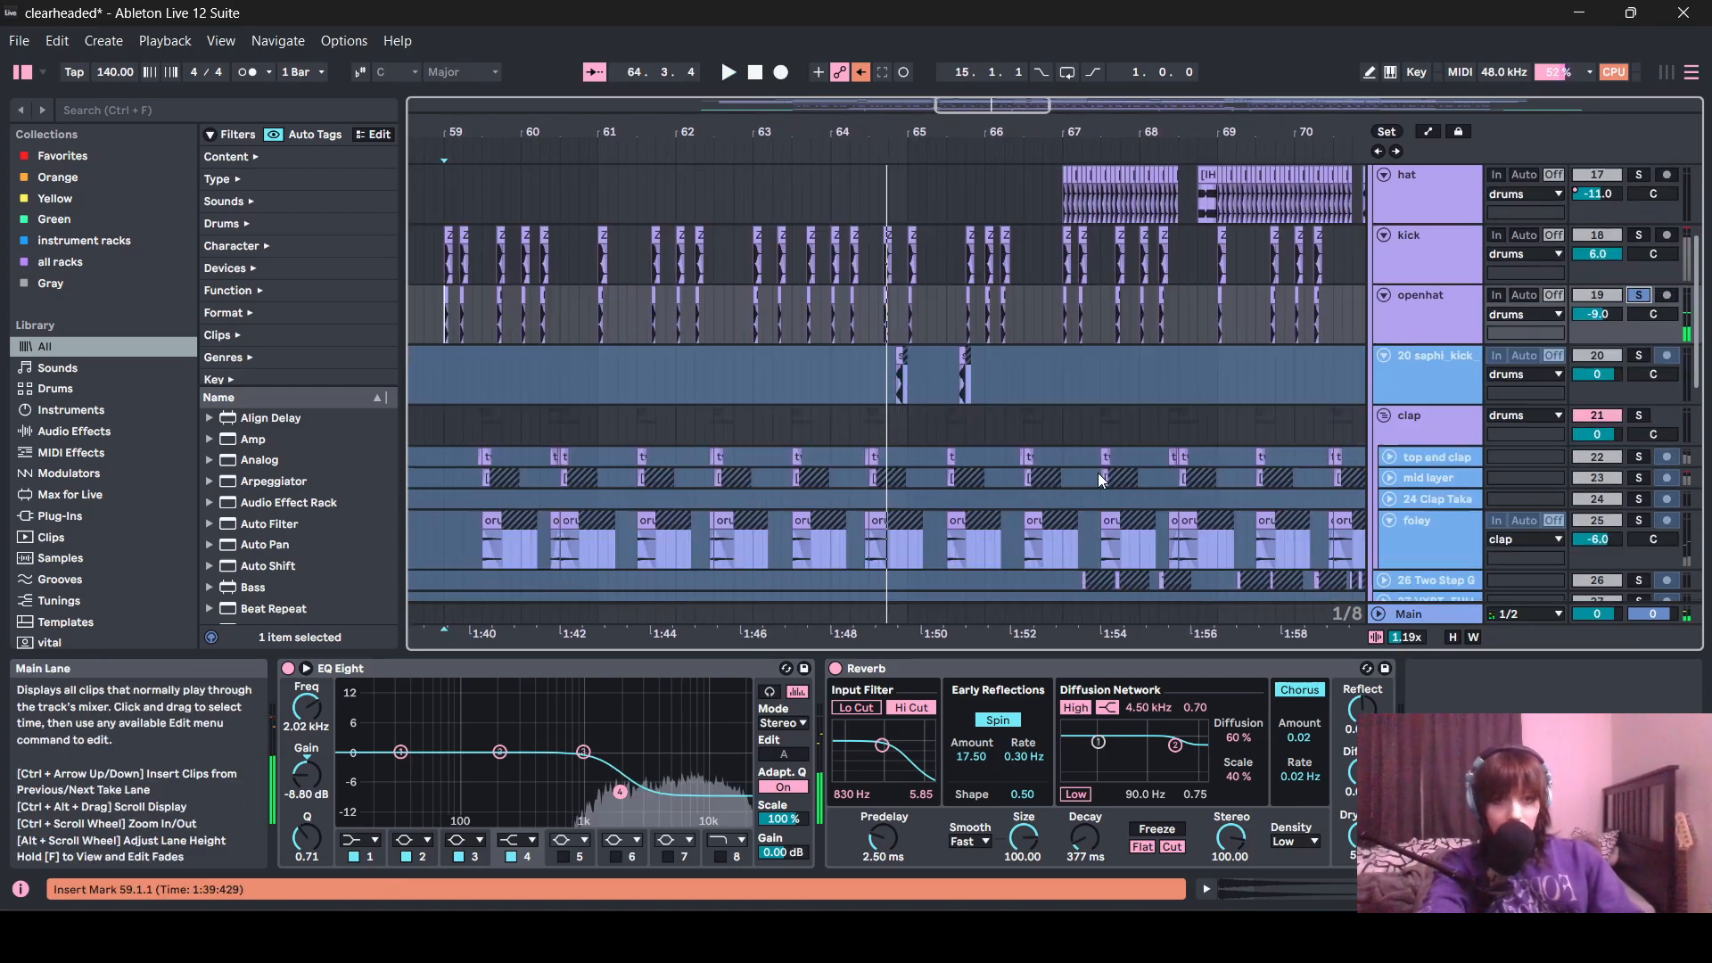
pyautogui.scroll(-3, 1097, 473)
pyautogui.hscroll(-6, 1160, 464)
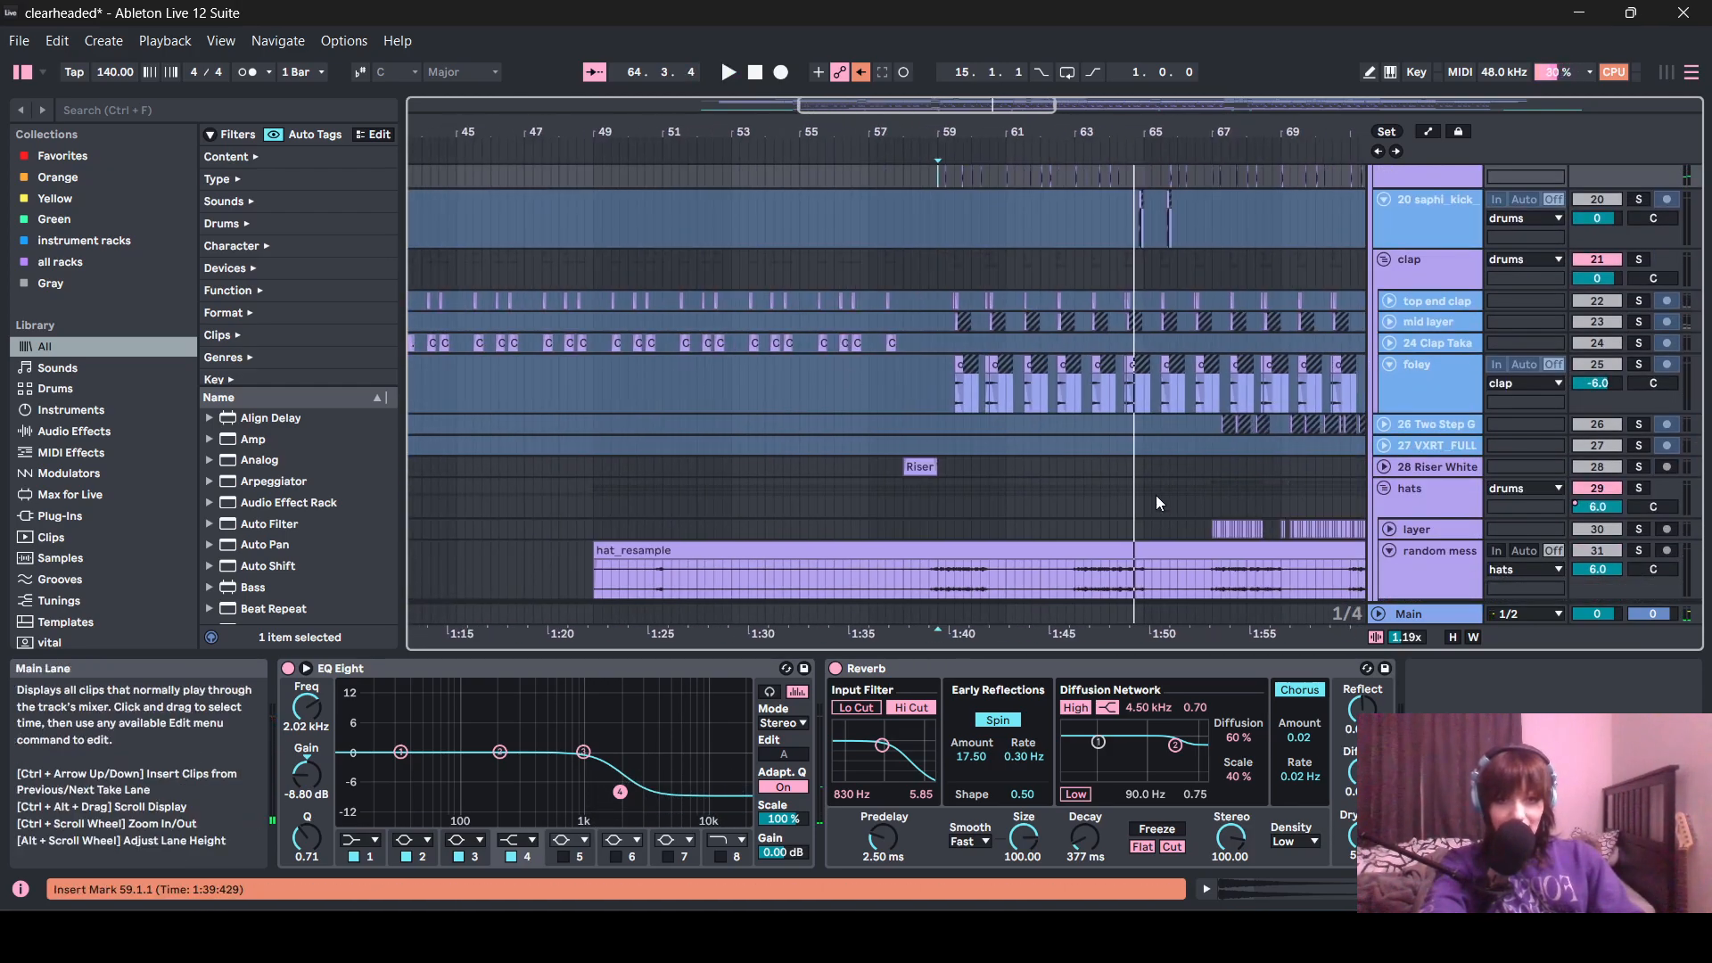
pyautogui.click(1387, 302)
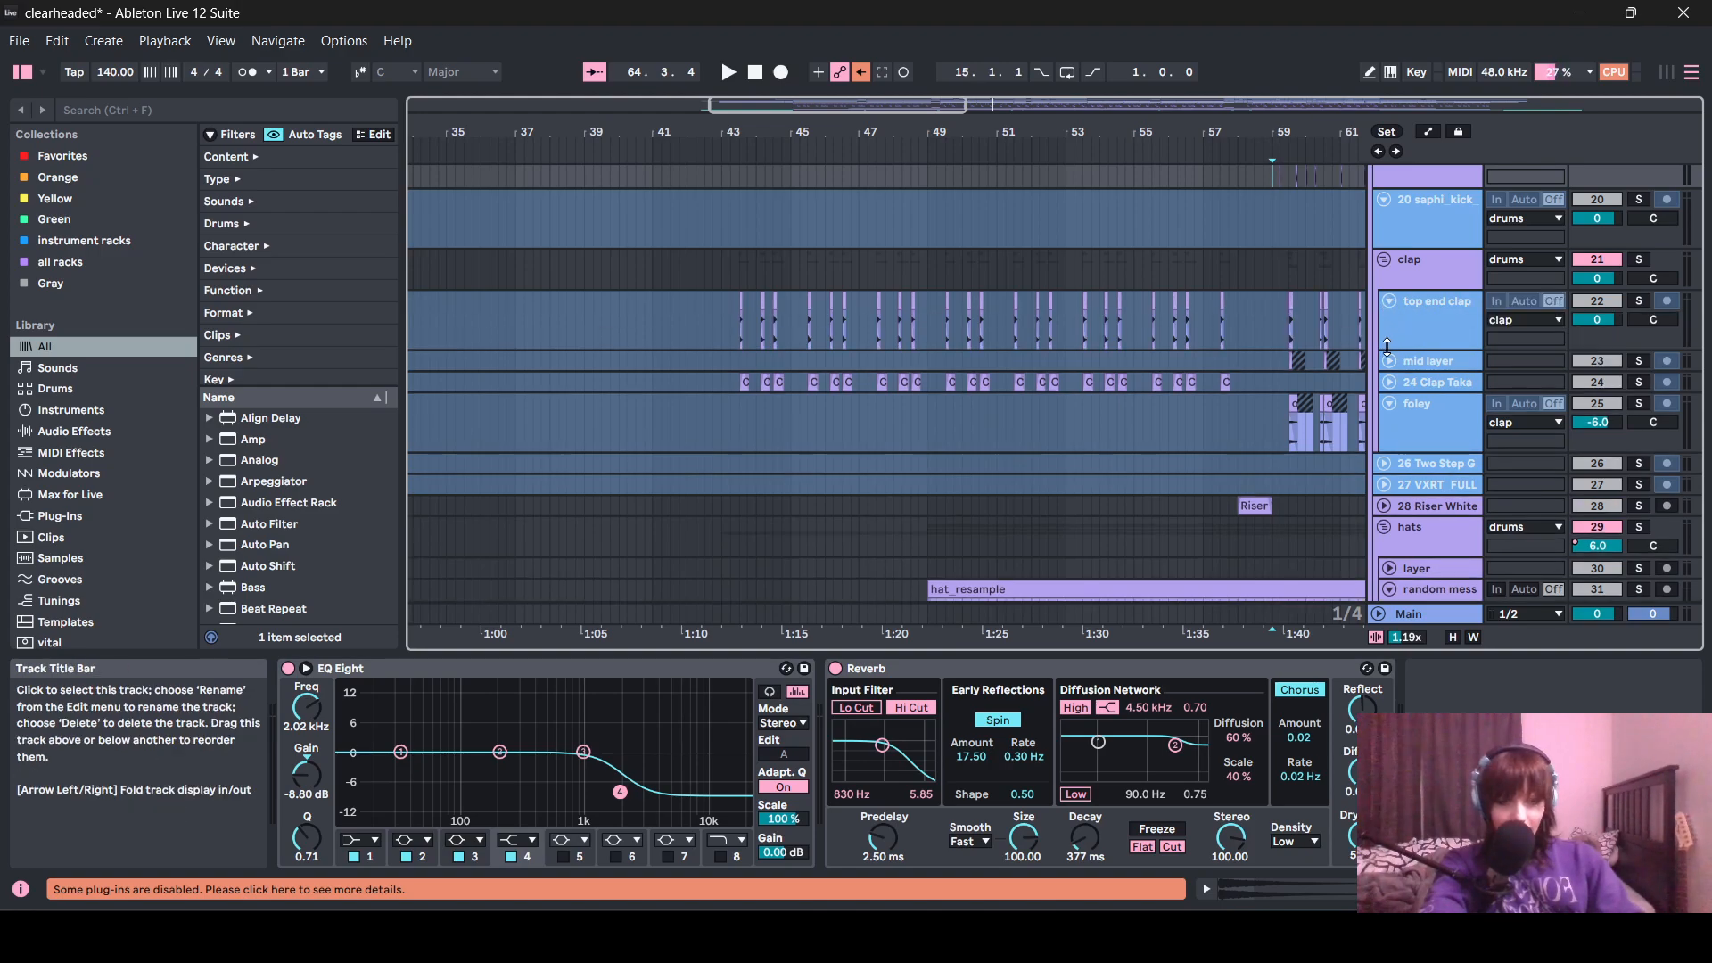
pyautogui.click(1389, 361)
pyautogui.click(1389, 421)
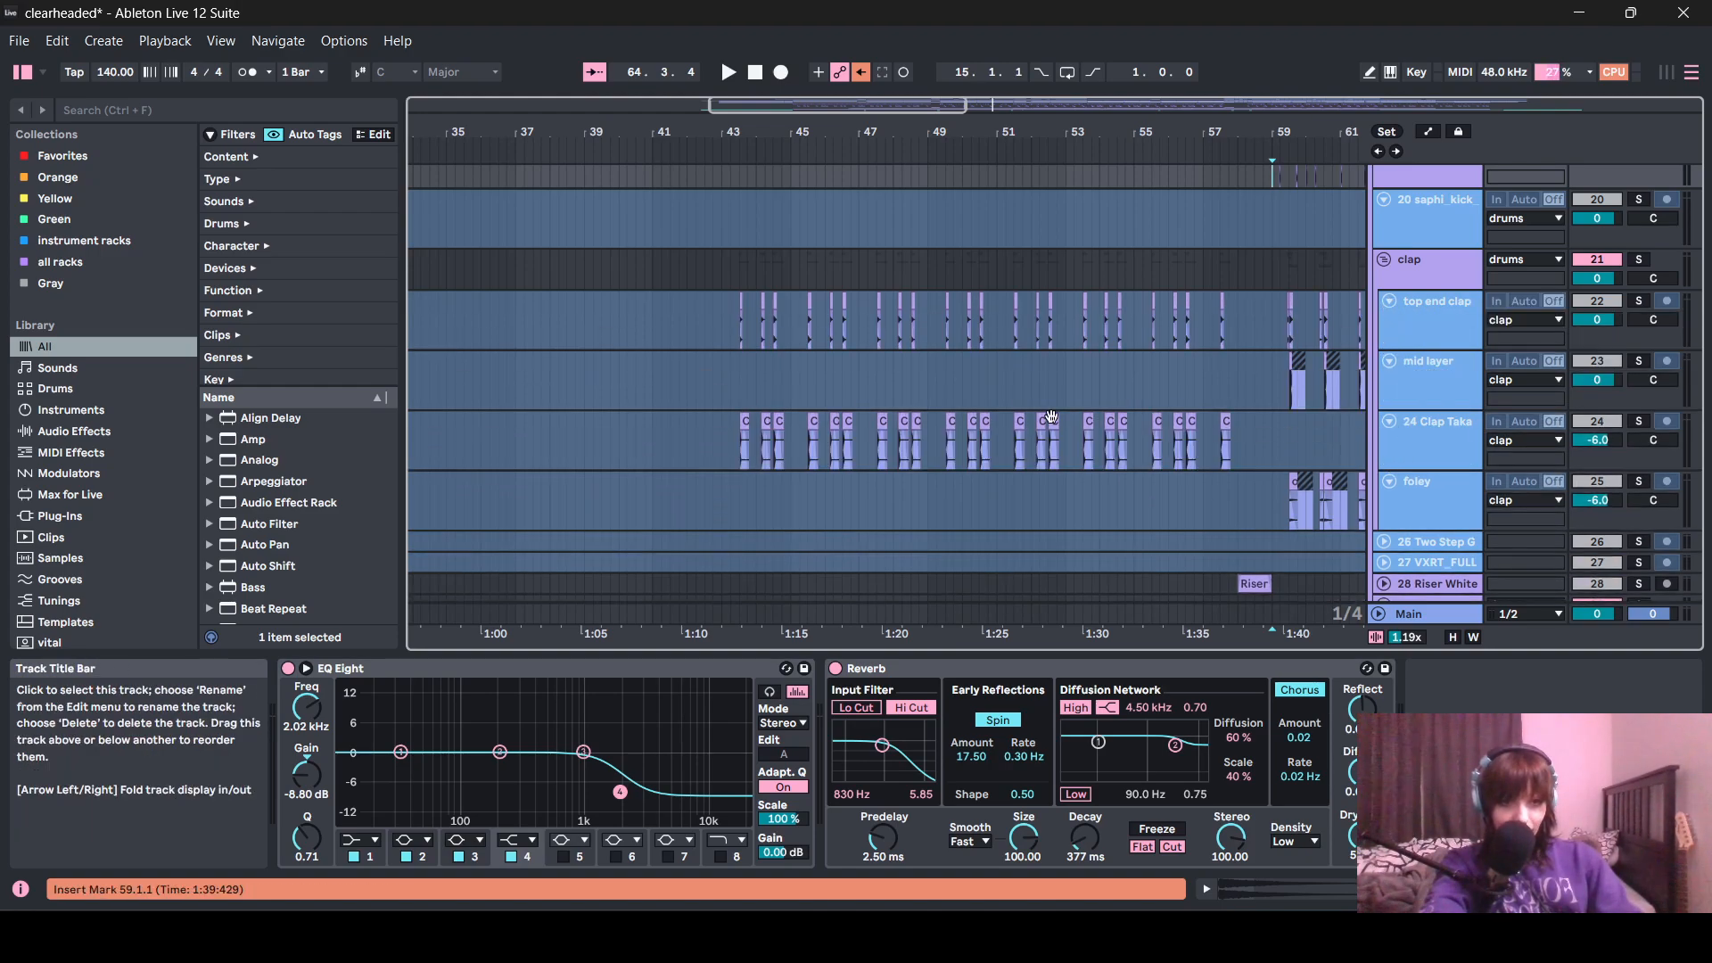
# - Solo the clap group and play it from bar 43 with its Delay and Reverb shown
pyautogui.click(741, 404)
pyautogui.click(1639, 260)
pyautogui.press('space')
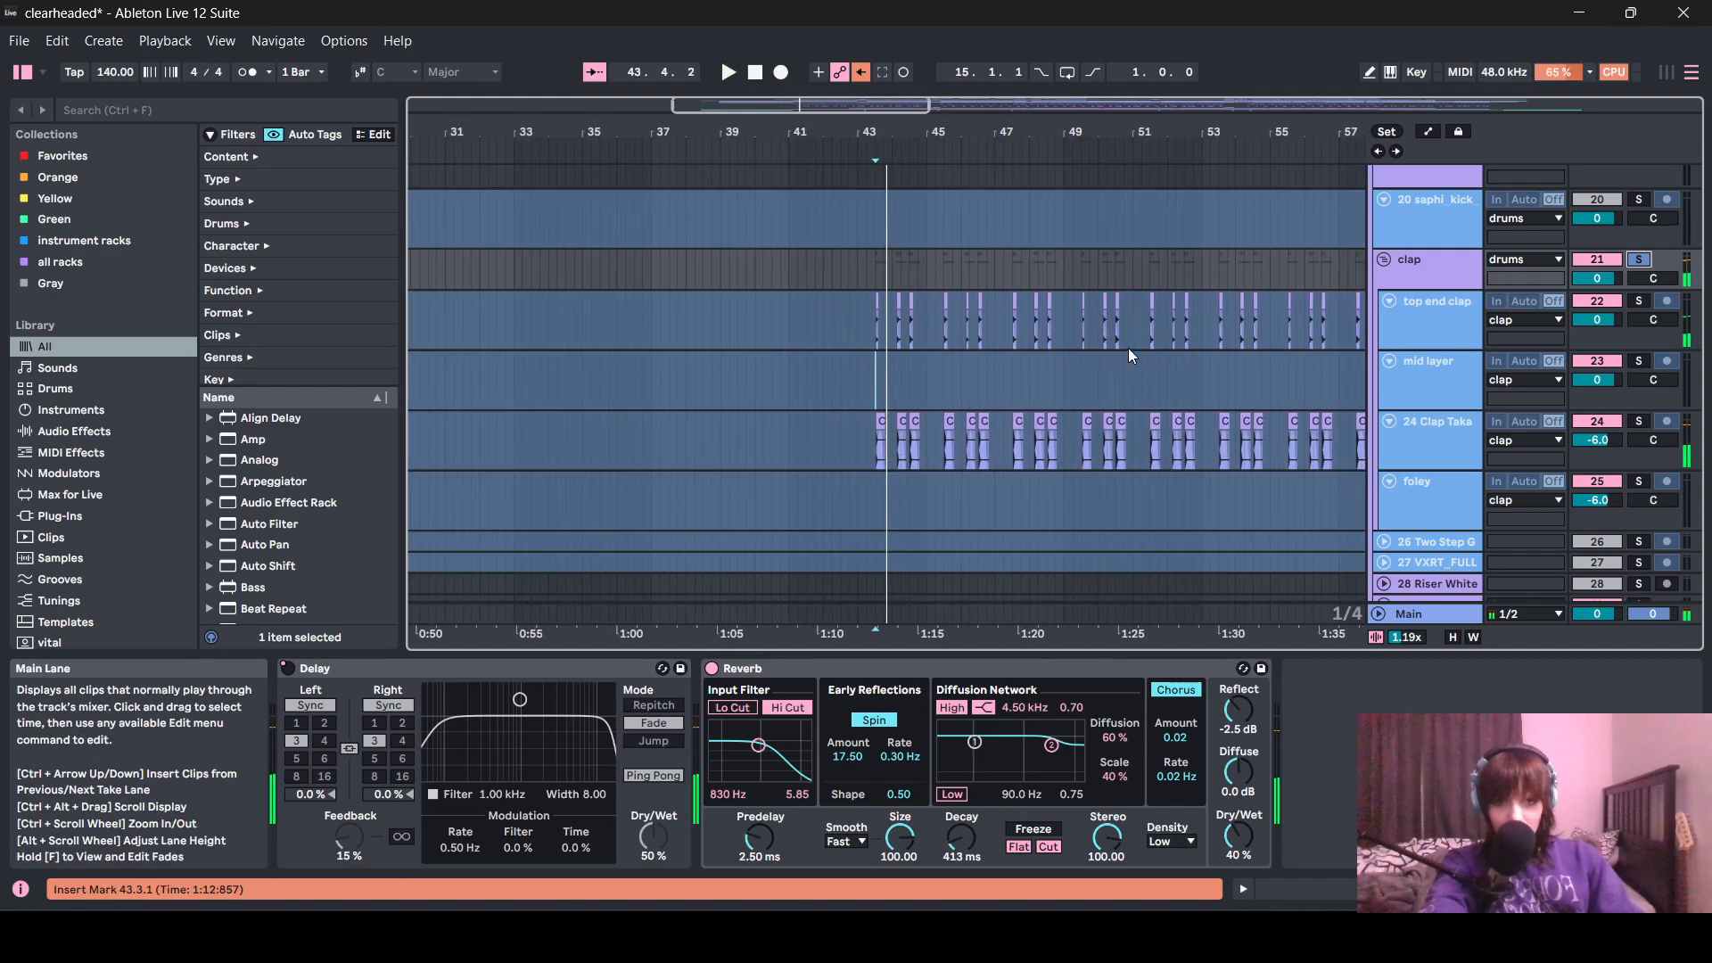
pyautogui.scroll(5, 953, 436)
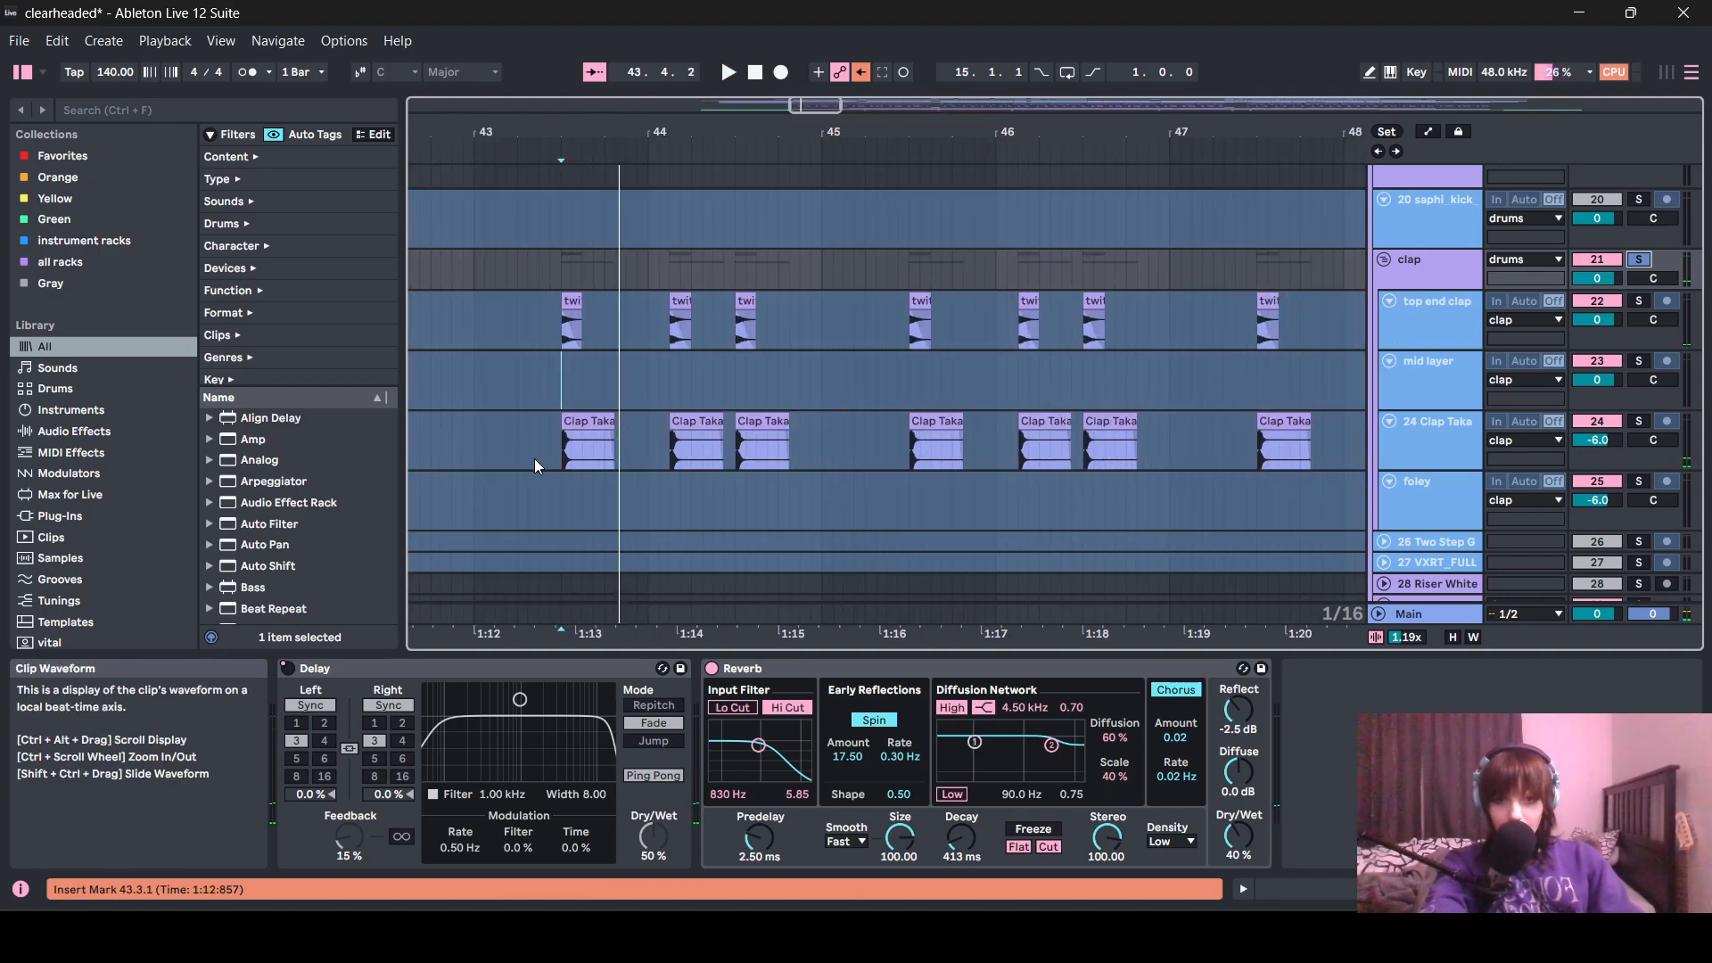
pyautogui.scroll(-3, 594, 432)
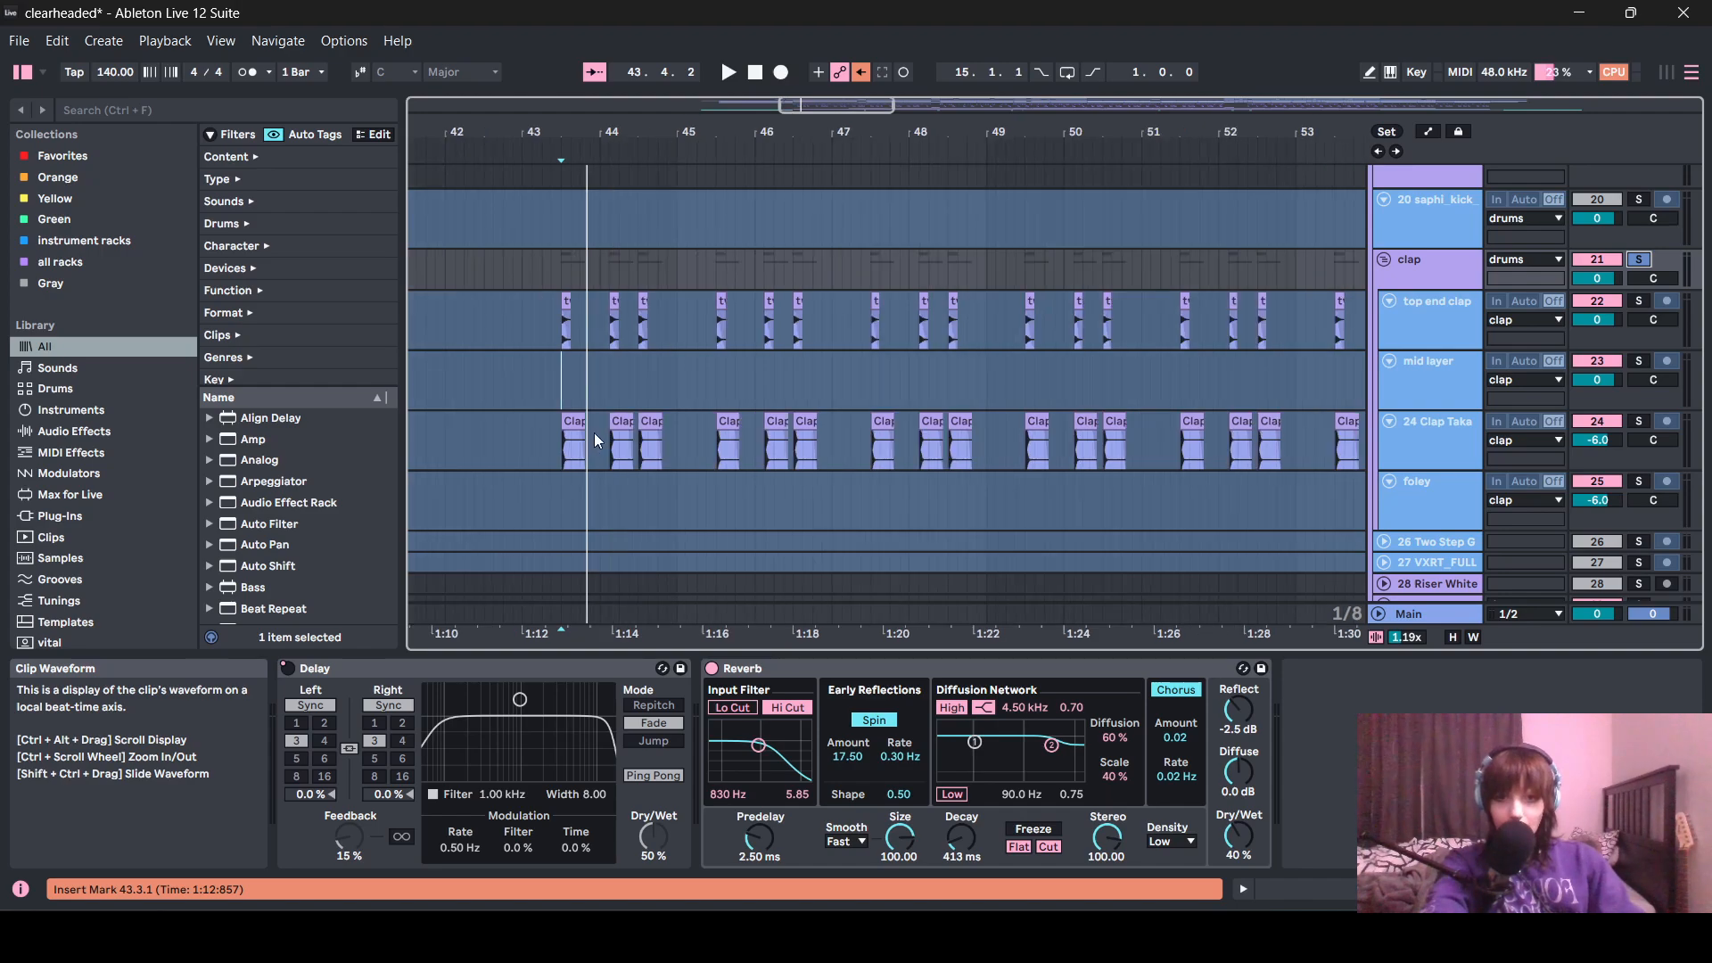
# - Solo the 24 Clap Taka track and play it from bar 43 with the clap group's devices shown
pyautogui.click(567, 456)
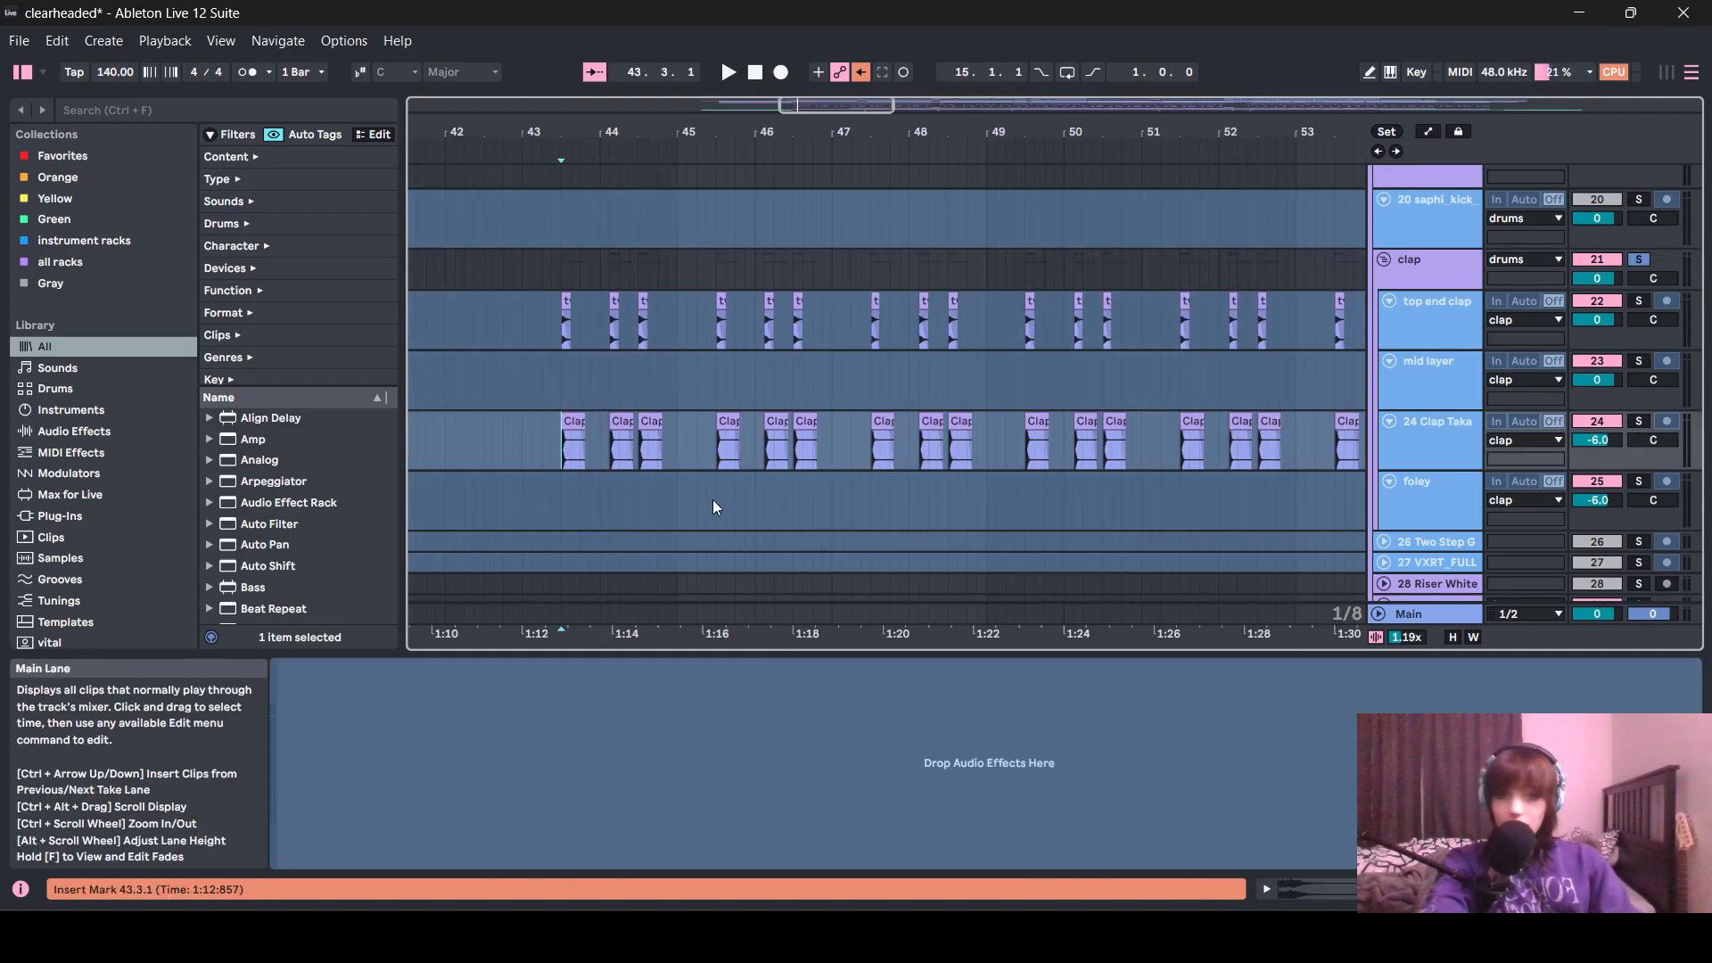
pyautogui.press('space')
pyautogui.click(1639, 421)
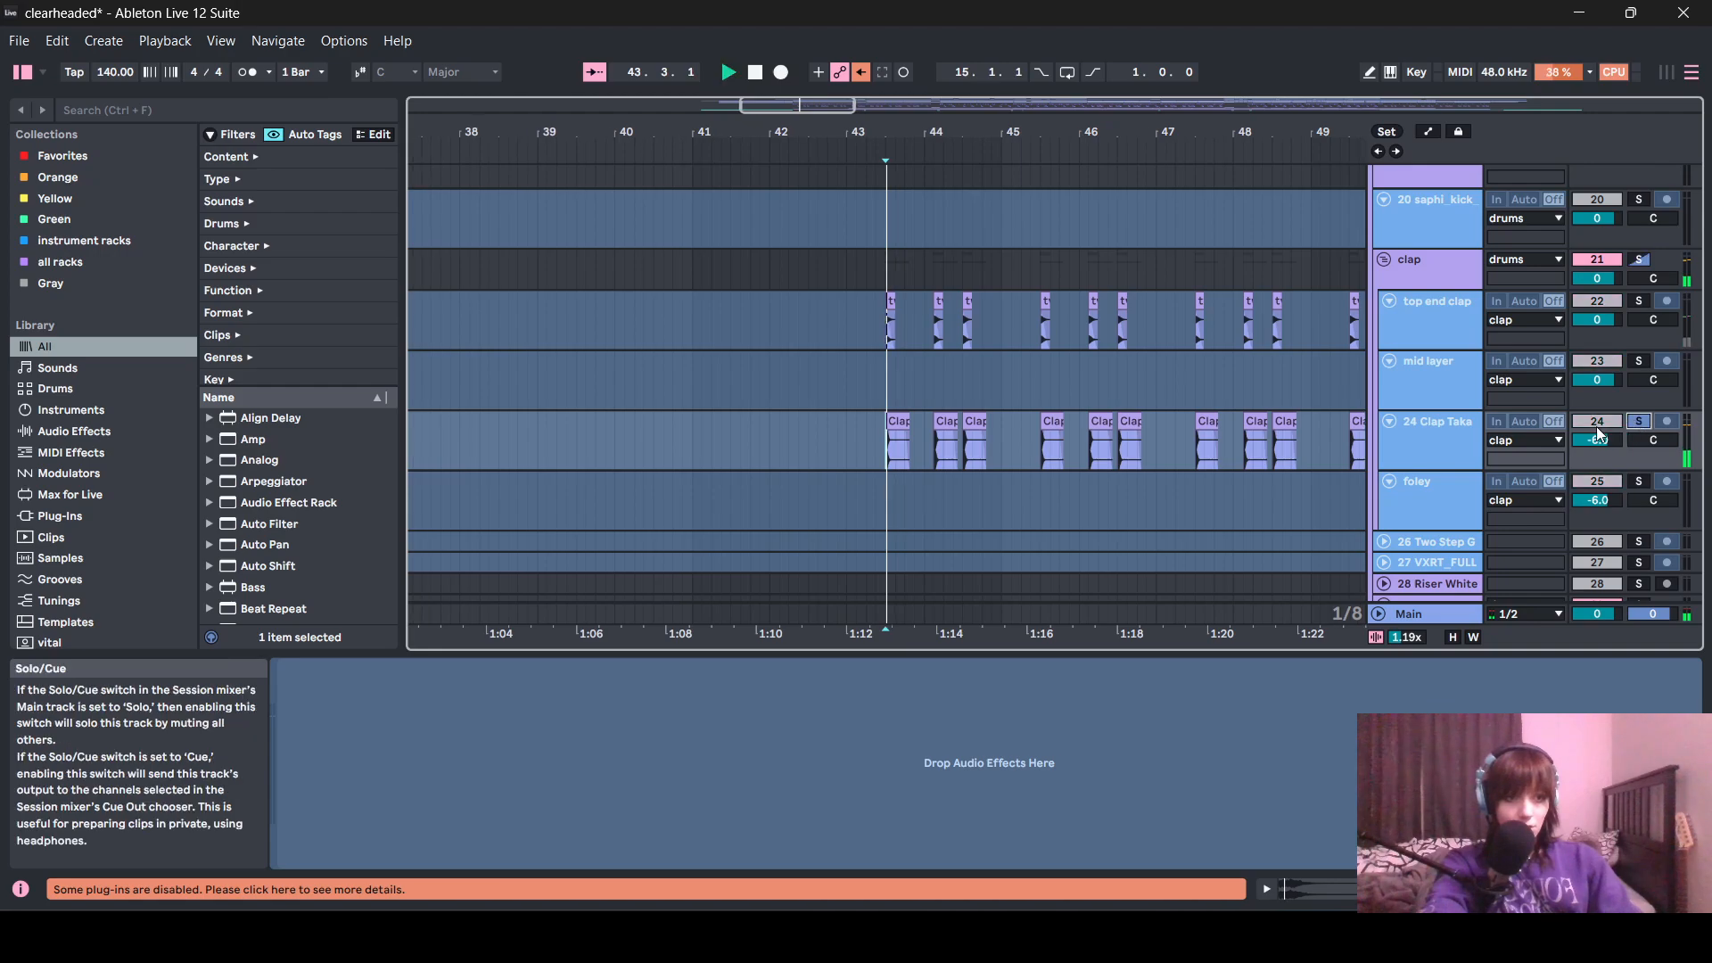
pyautogui.click(1424, 455)
pyautogui.click(1418, 261)
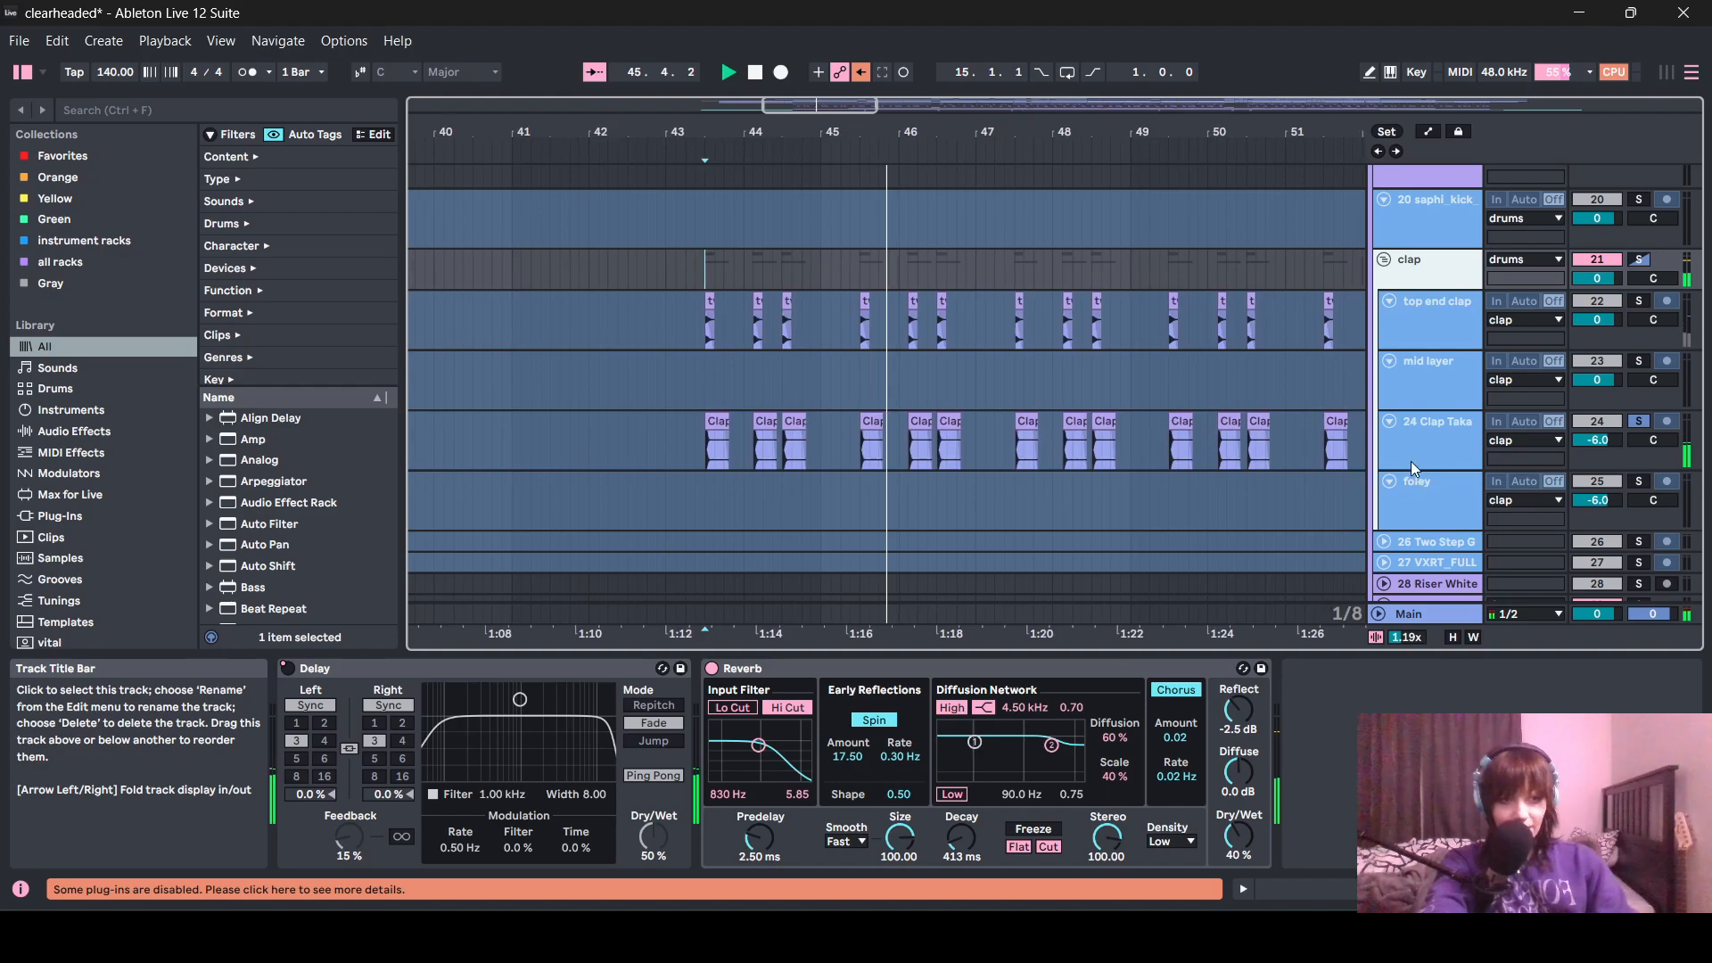
# - Inspect the 24 Clap Taka track and its clip at bar 45, and stop playback
pyautogui.click(1431, 437)
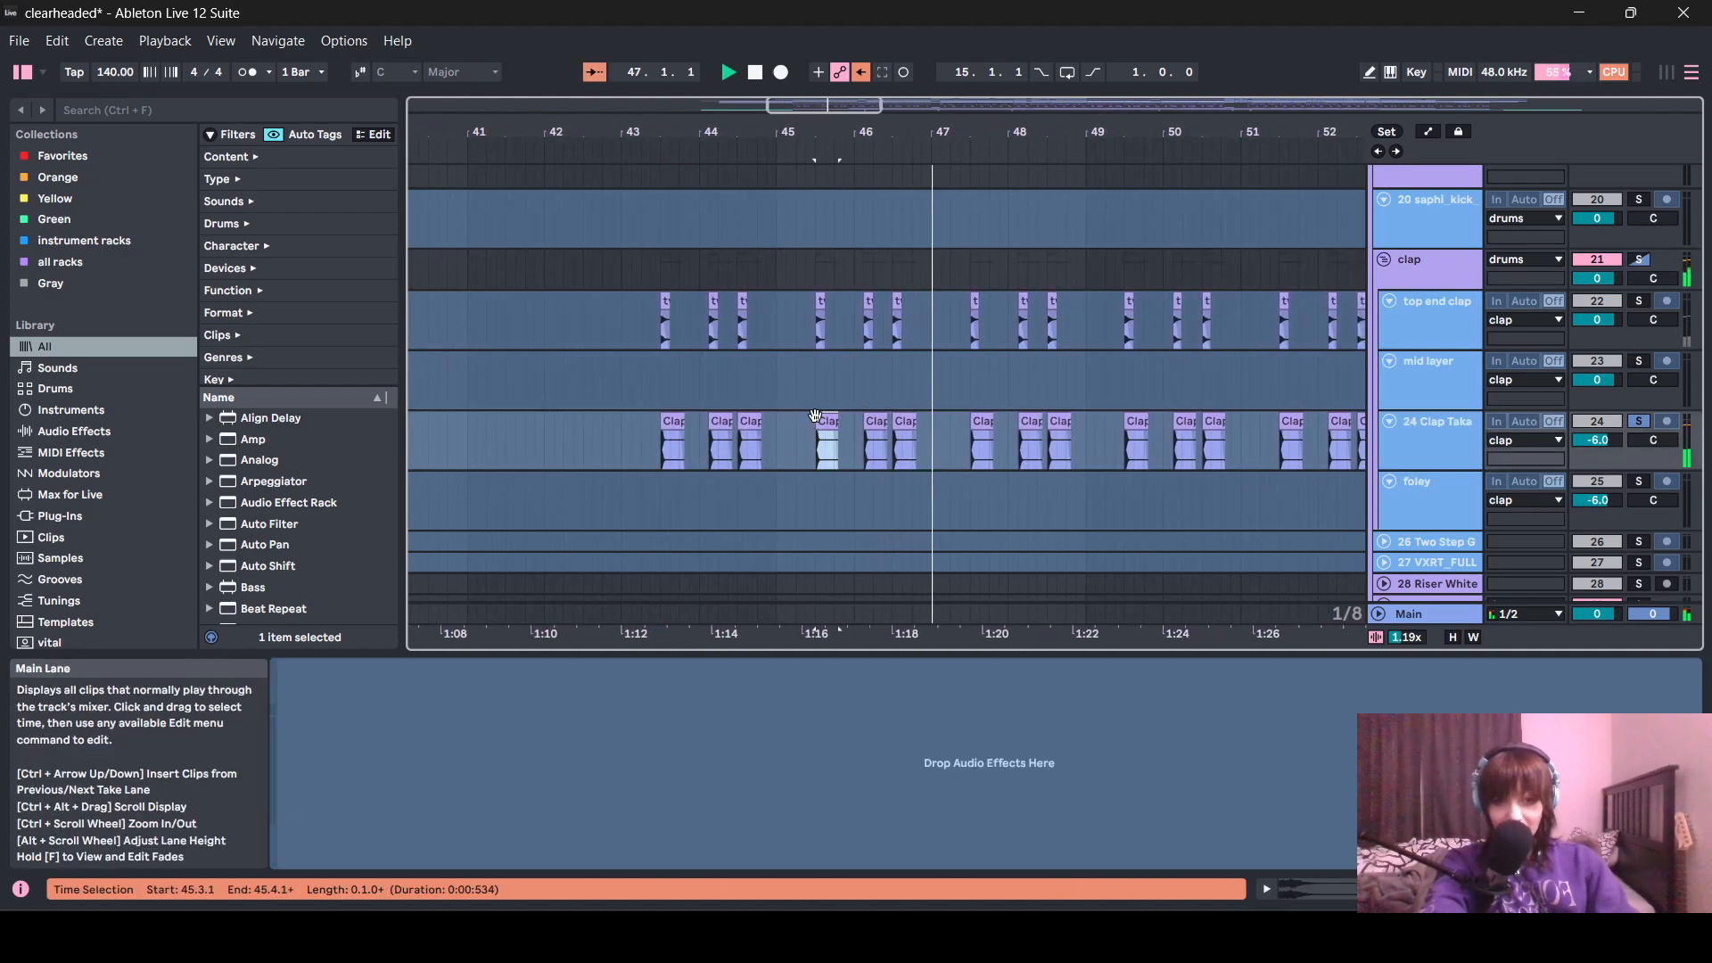
pyautogui.doubleClick(826, 419)
pyautogui.click(816, 401)
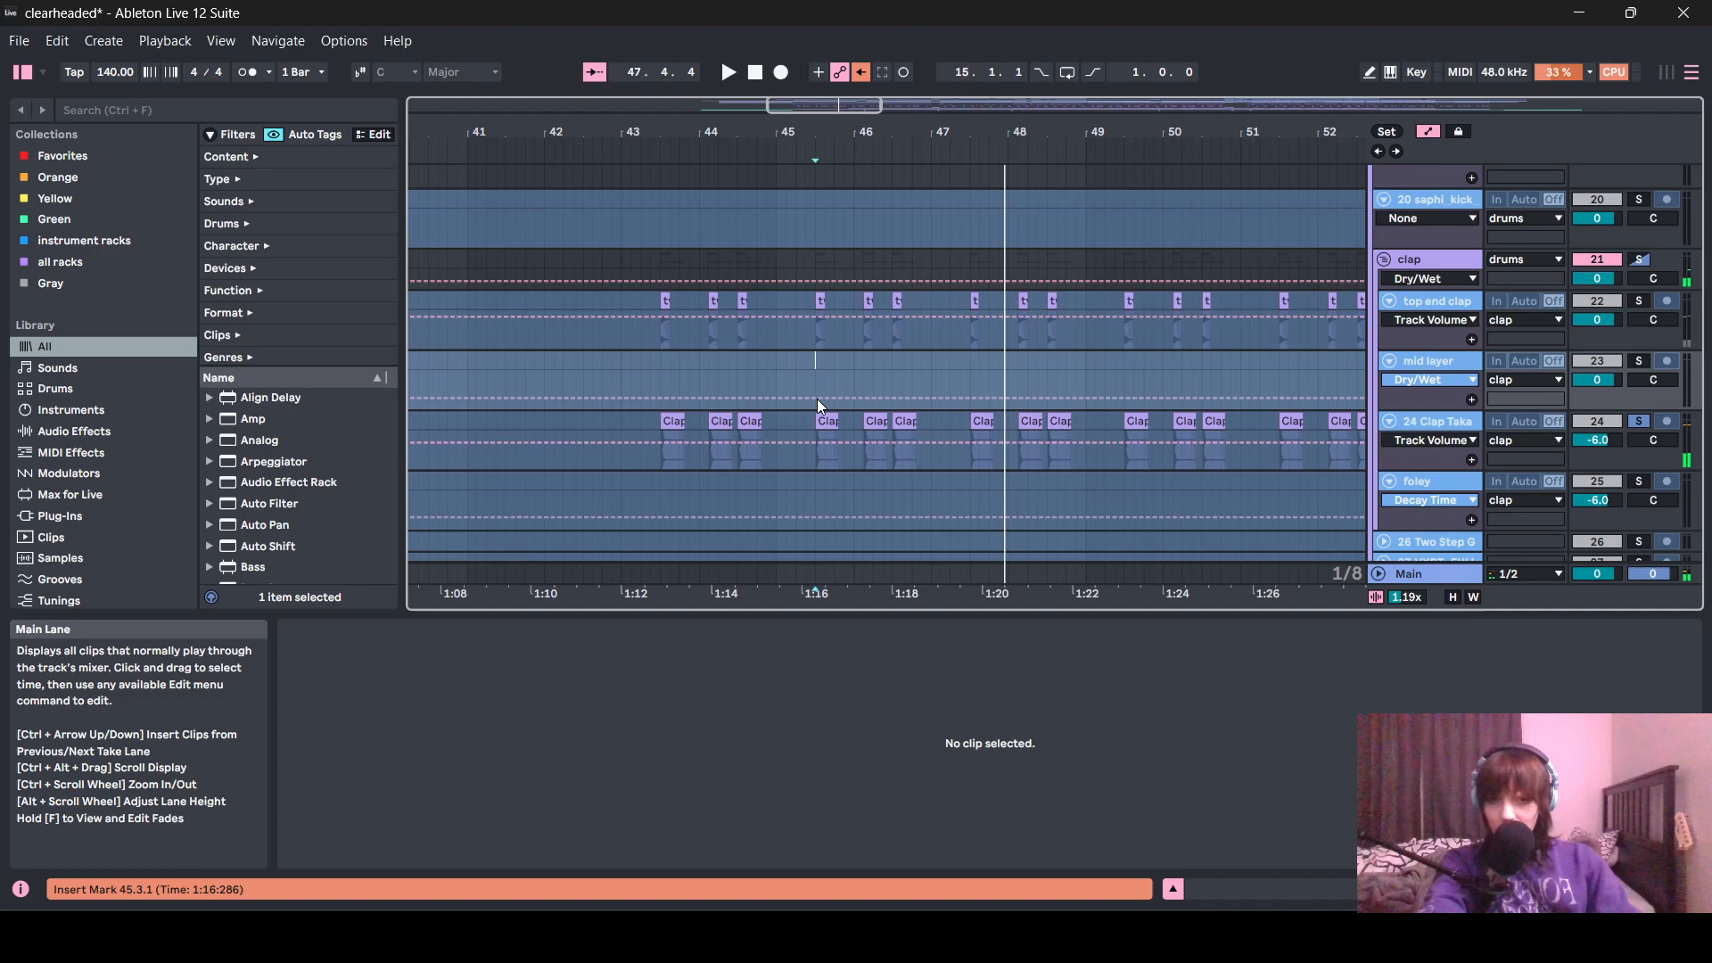
pyautogui.hscroll(5, 829, 458)
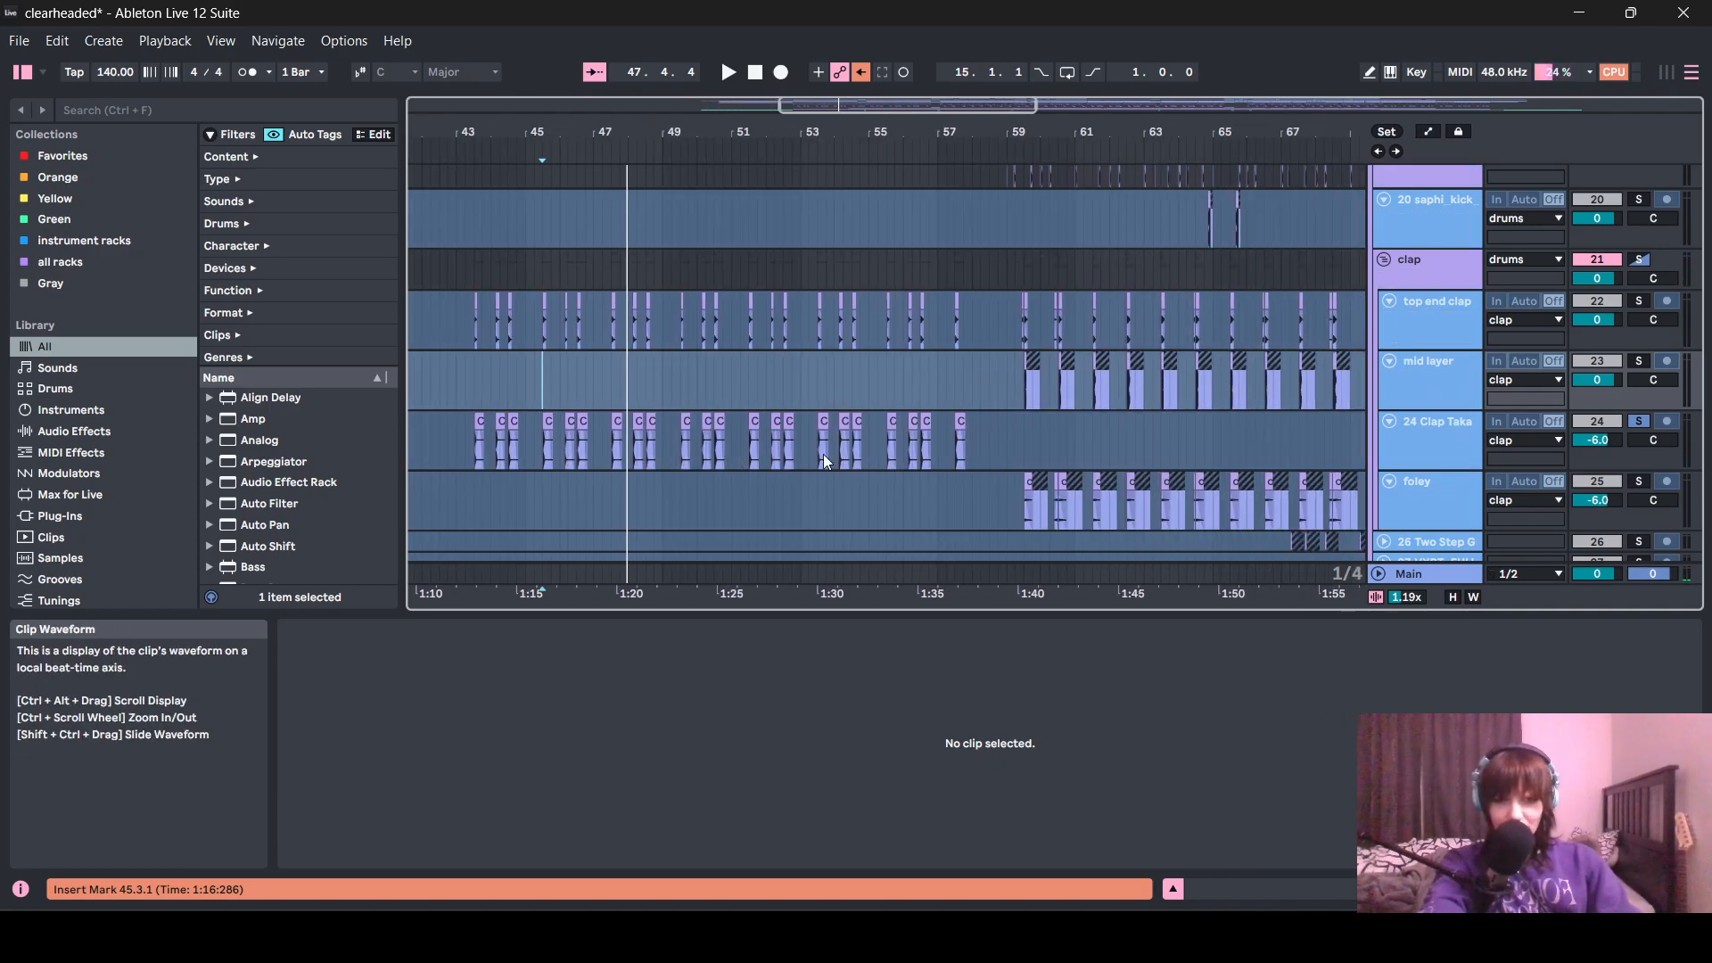
# - Open the top end clap clip near bar 50, switch the solo to that track and play it
pyautogui.click(673, 302)
pyautogui.press('space')
pyautogui.press('space')
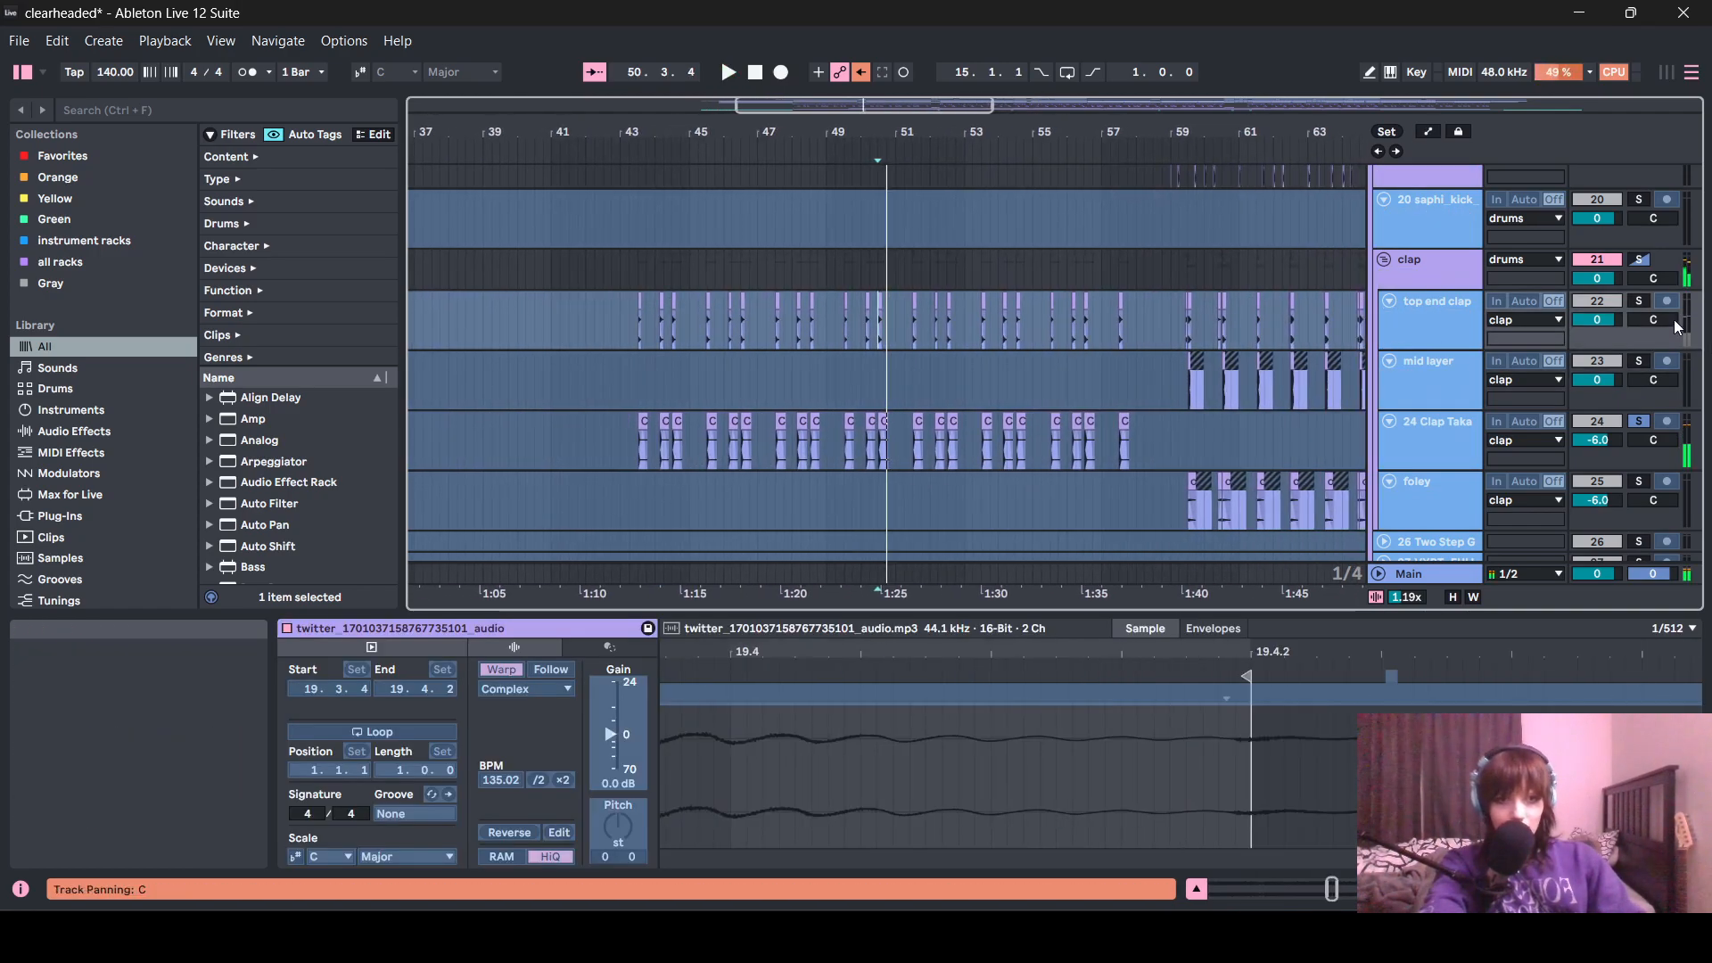
pyautogui.click(1641, 303)
pyautogui.press('space')
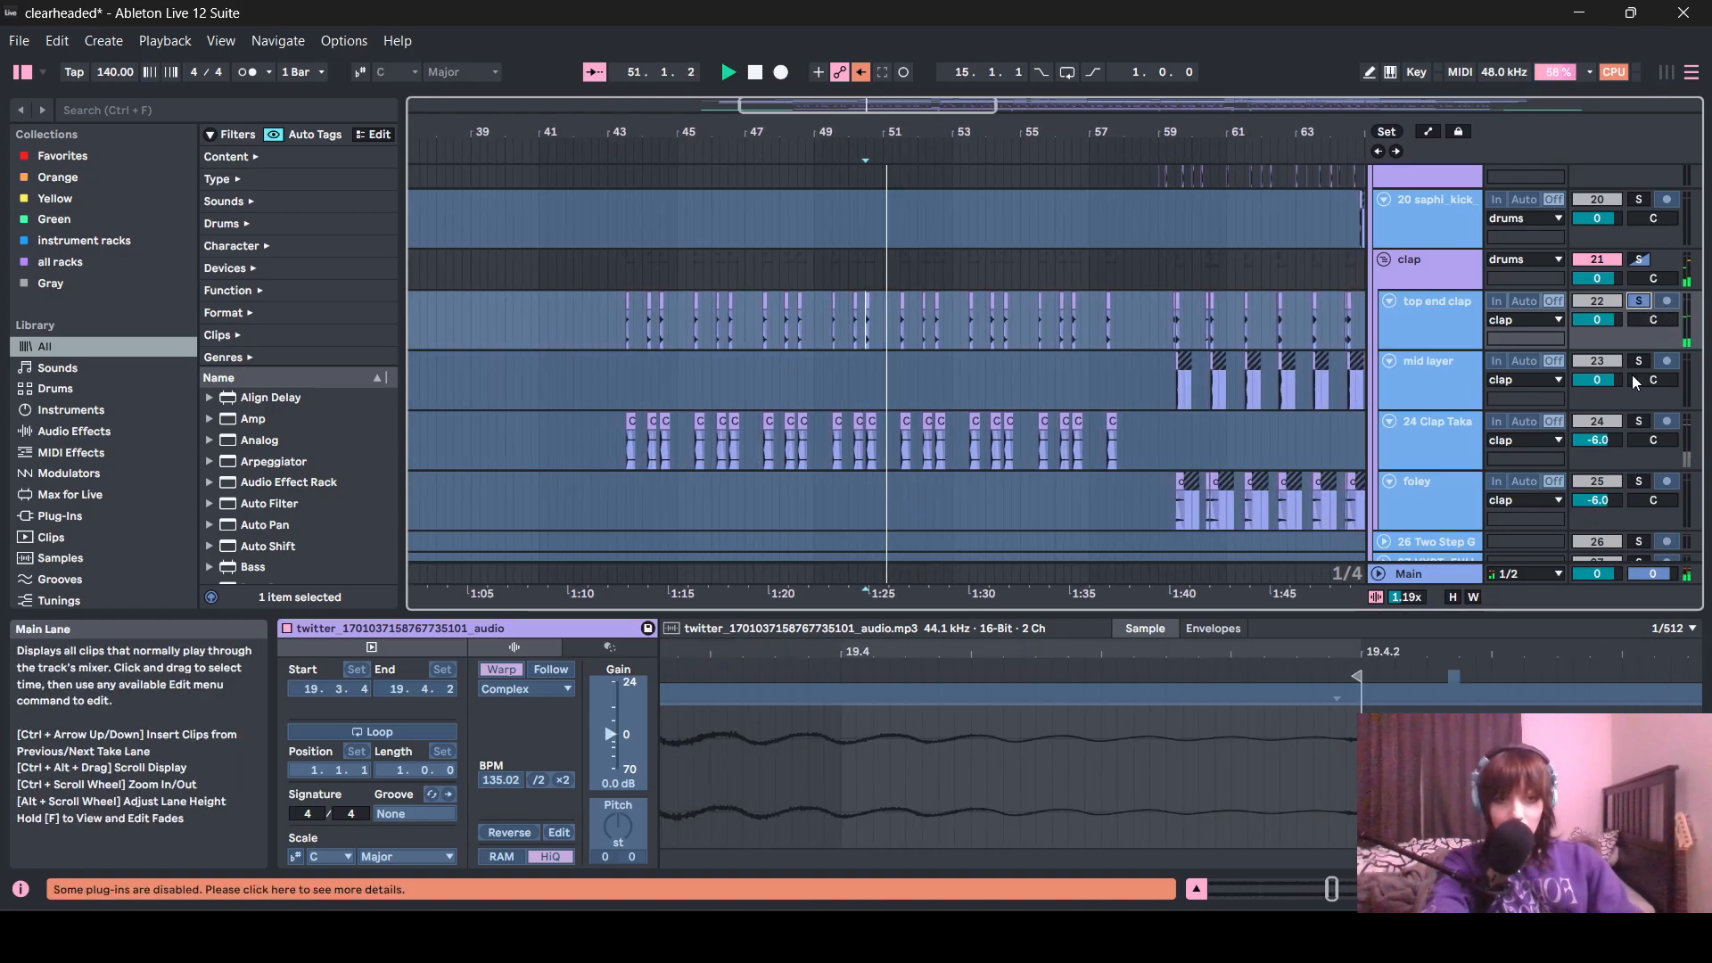
pyautogui.click(1449, 335)
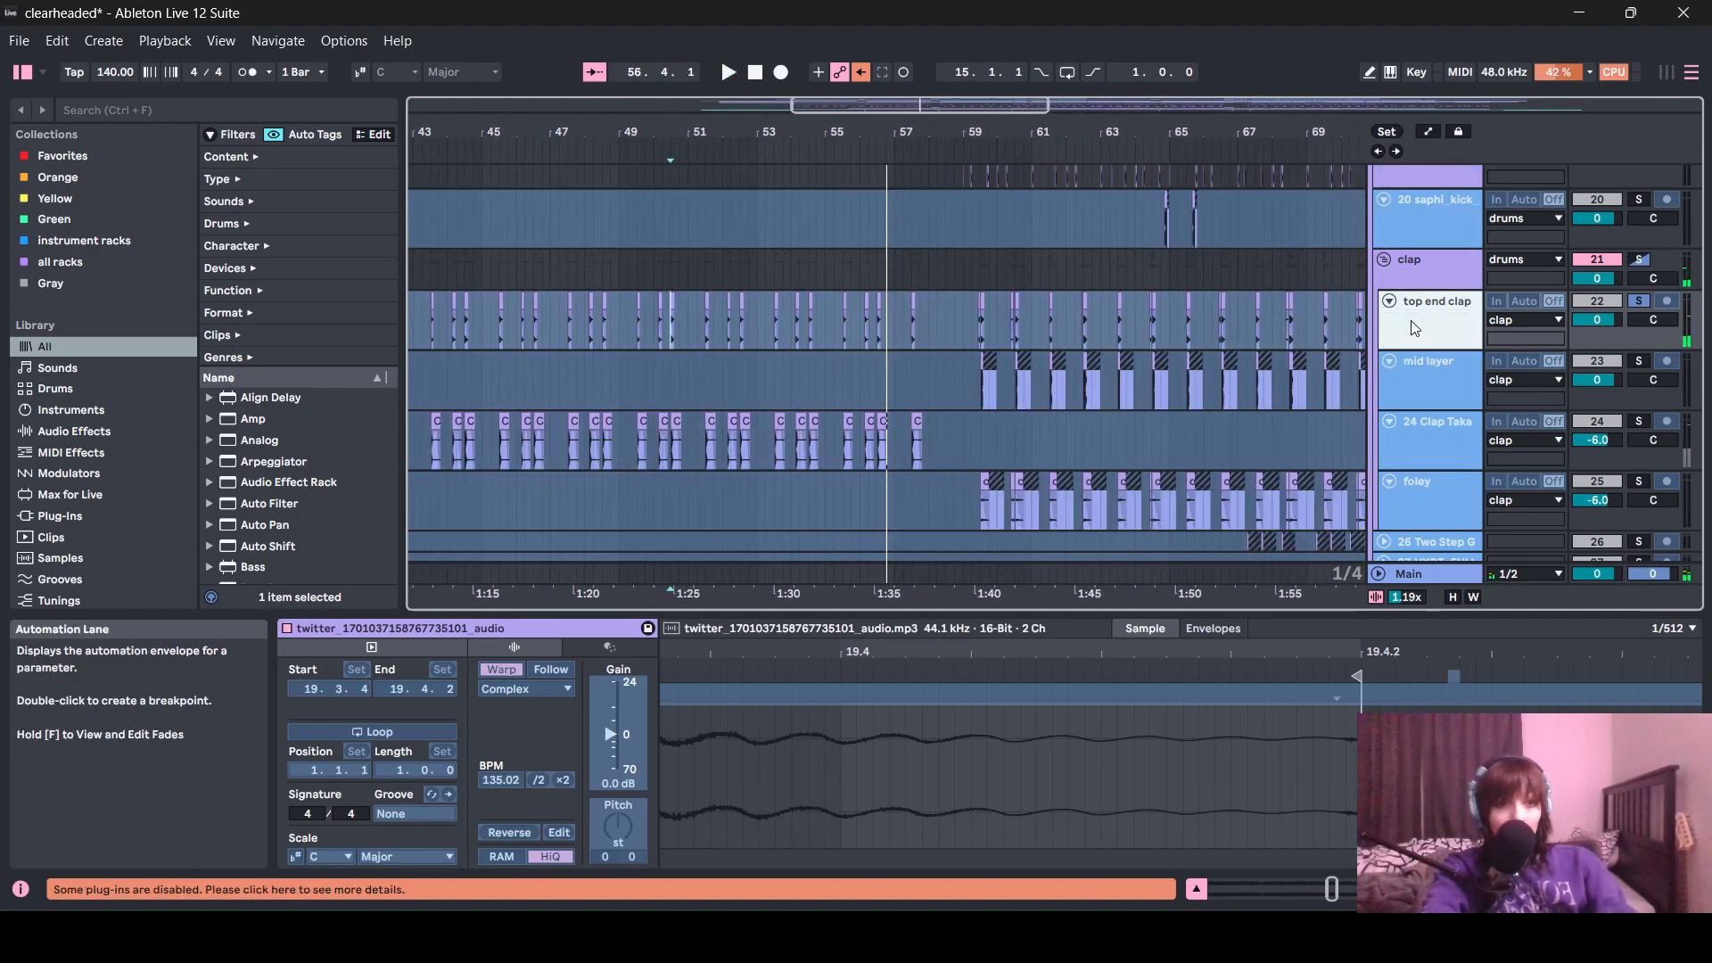
# - Switch the solo back to the whole clap group and play its layers from bar 59
pyautogui.click(1413, 388)
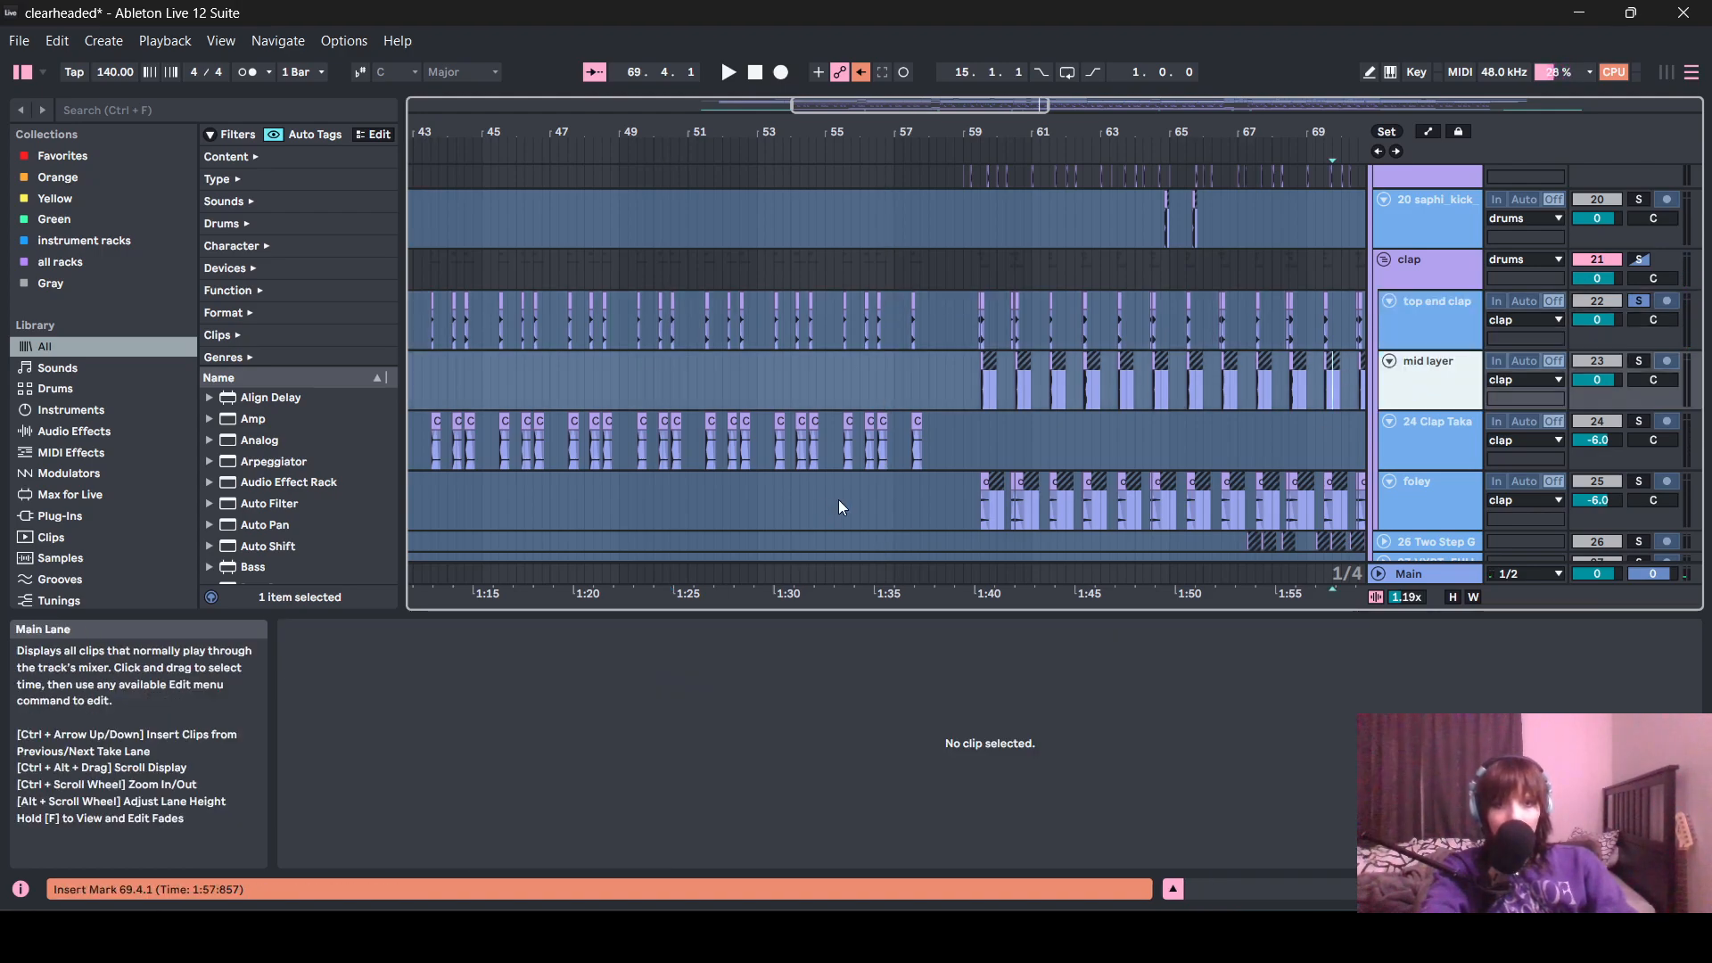
pyautogui.click(845, 347)
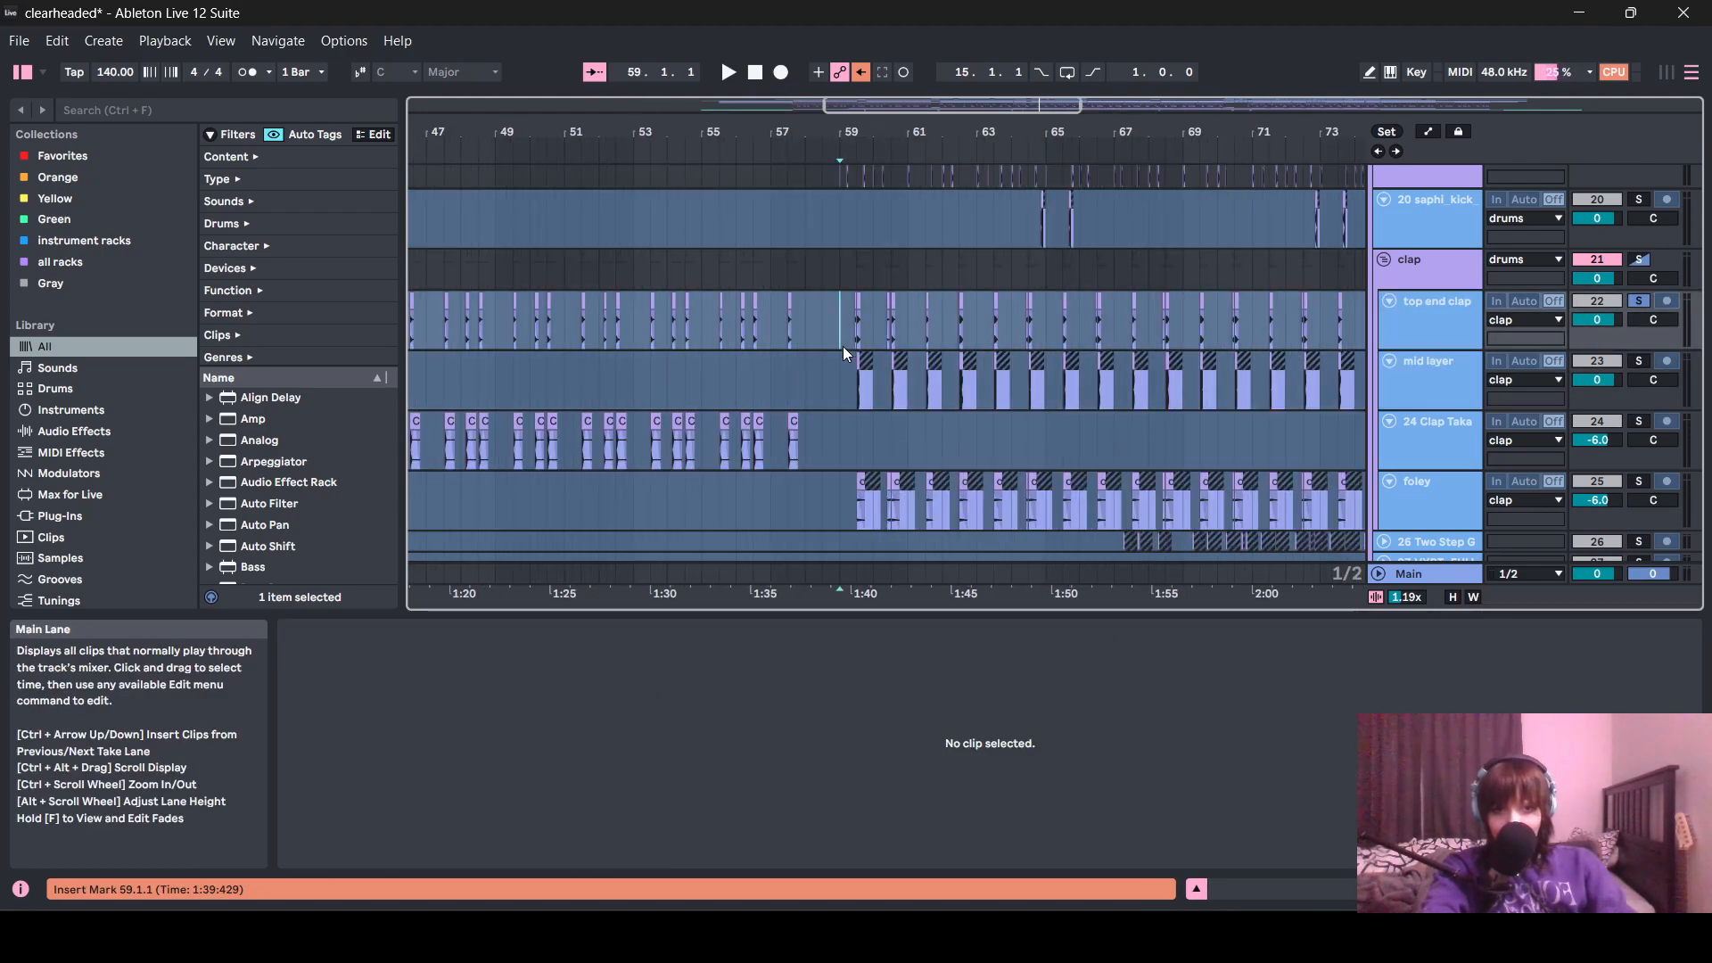
pyautogui.hscroll(3, 905, 507)
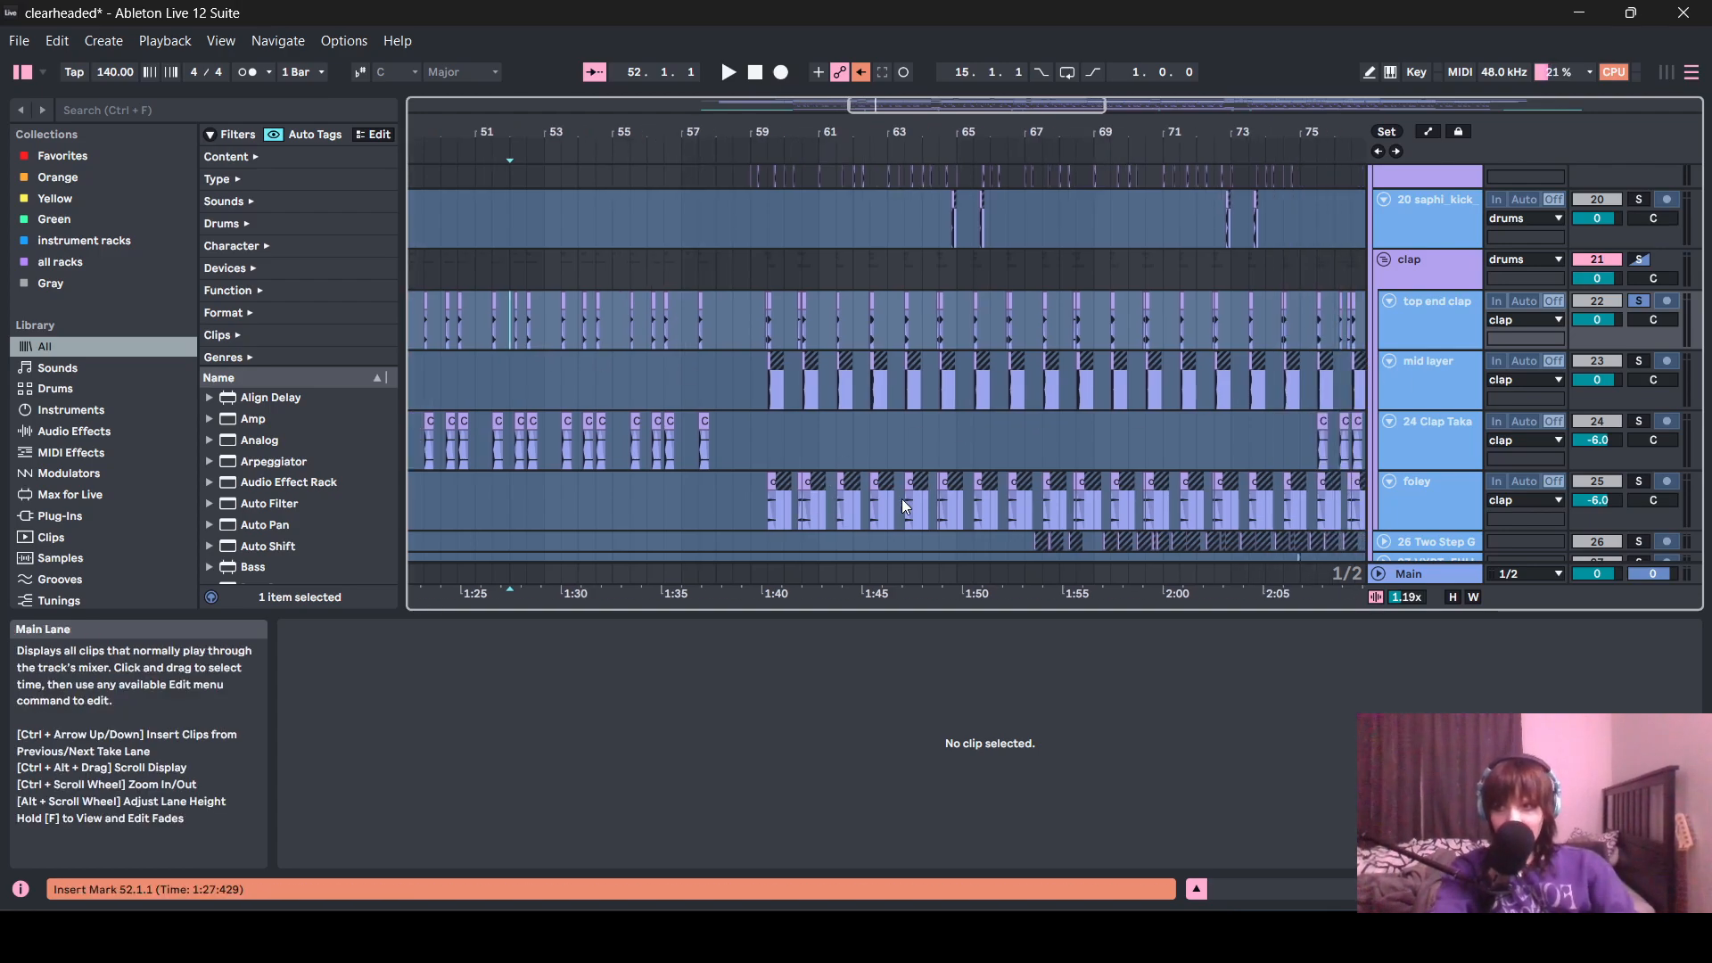
pyautogui.scroll(3, 778, 335)
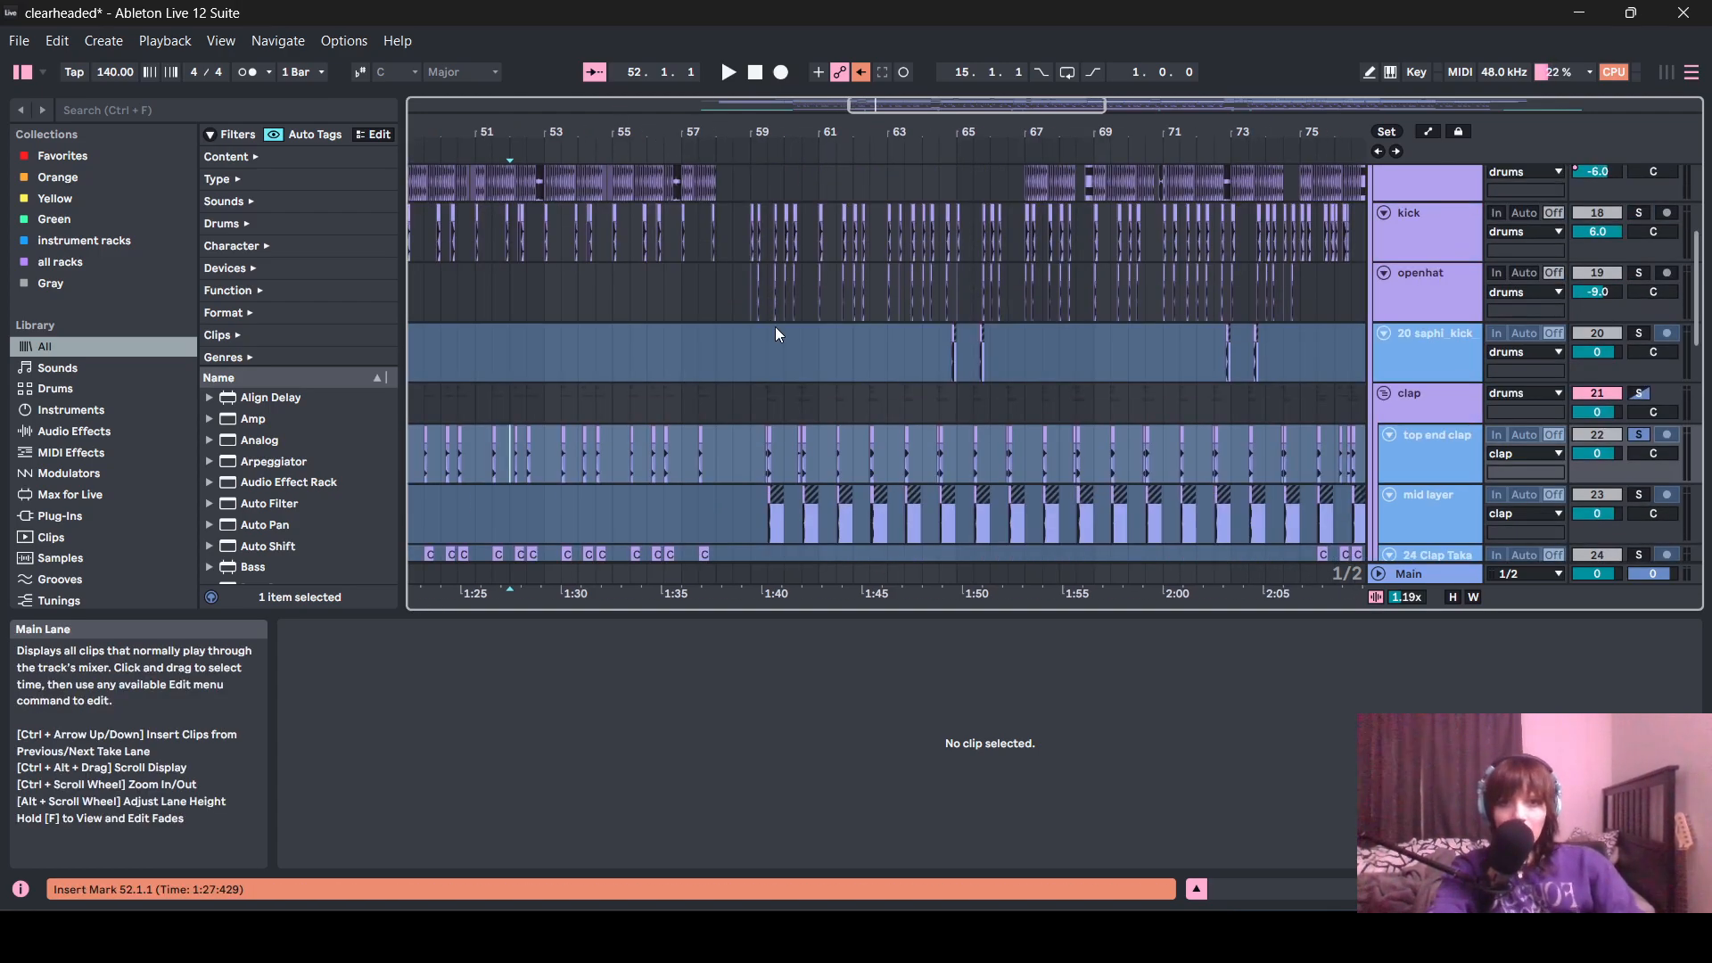
pyautogui.scroll(4, 976, 459)
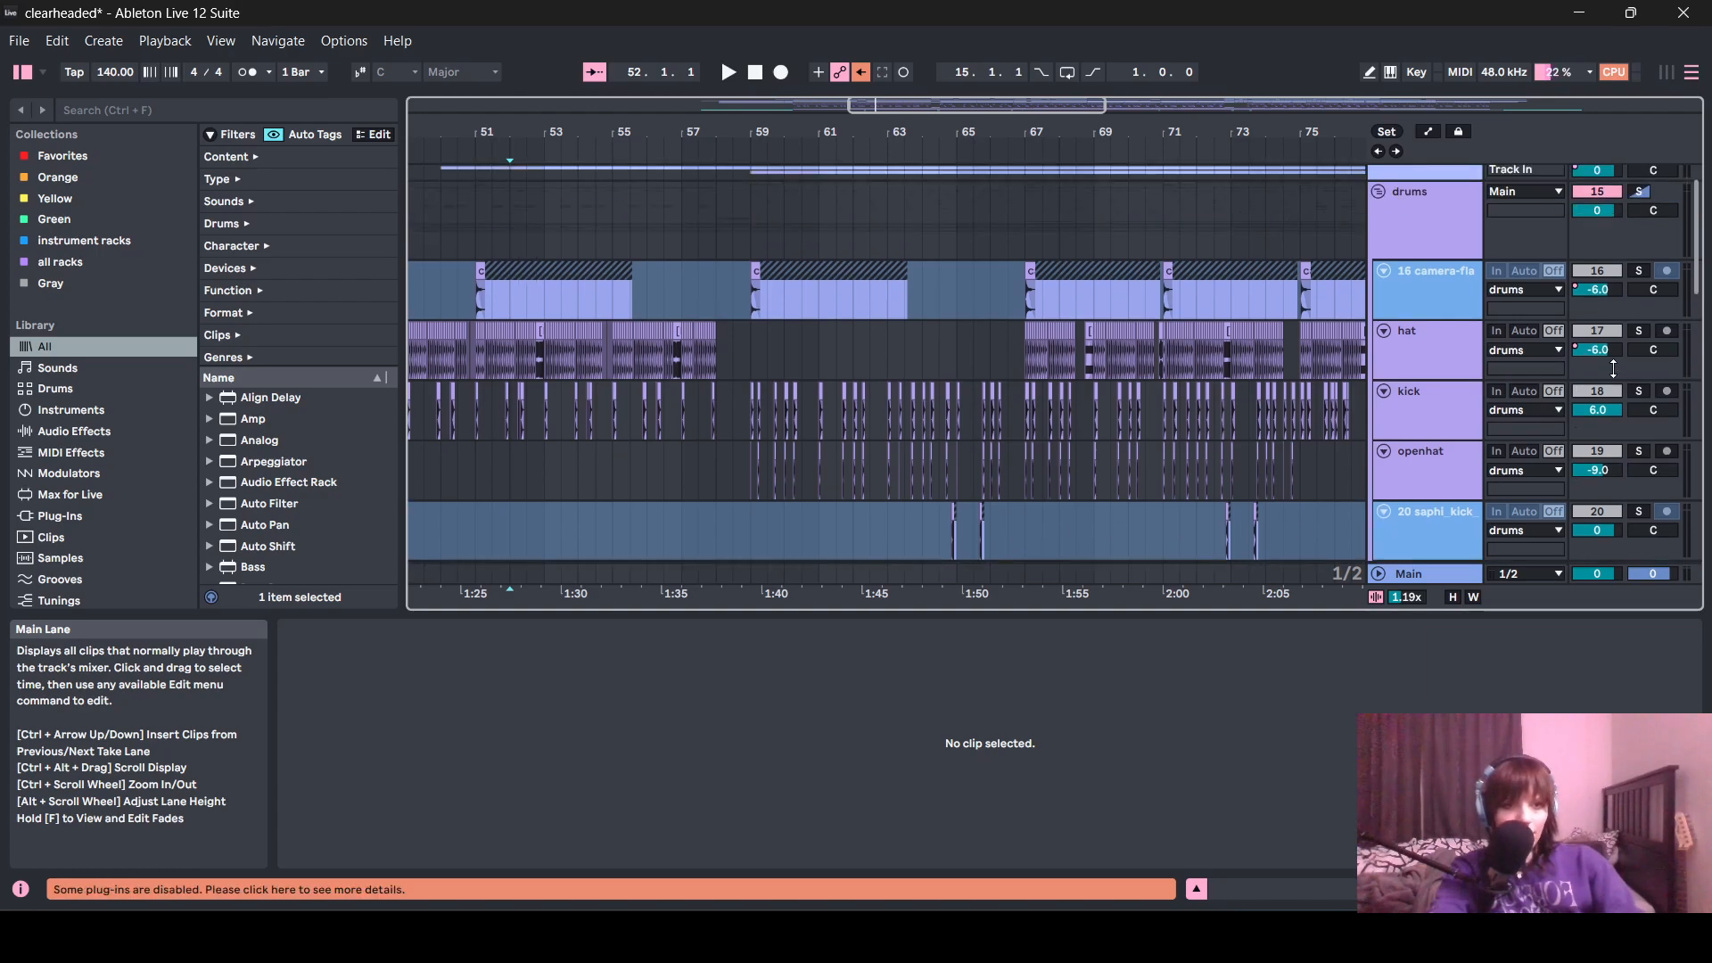
pyautogui.scroll(-3, 1619, 417)
pyautogui.scroll(-2, 866, 364)
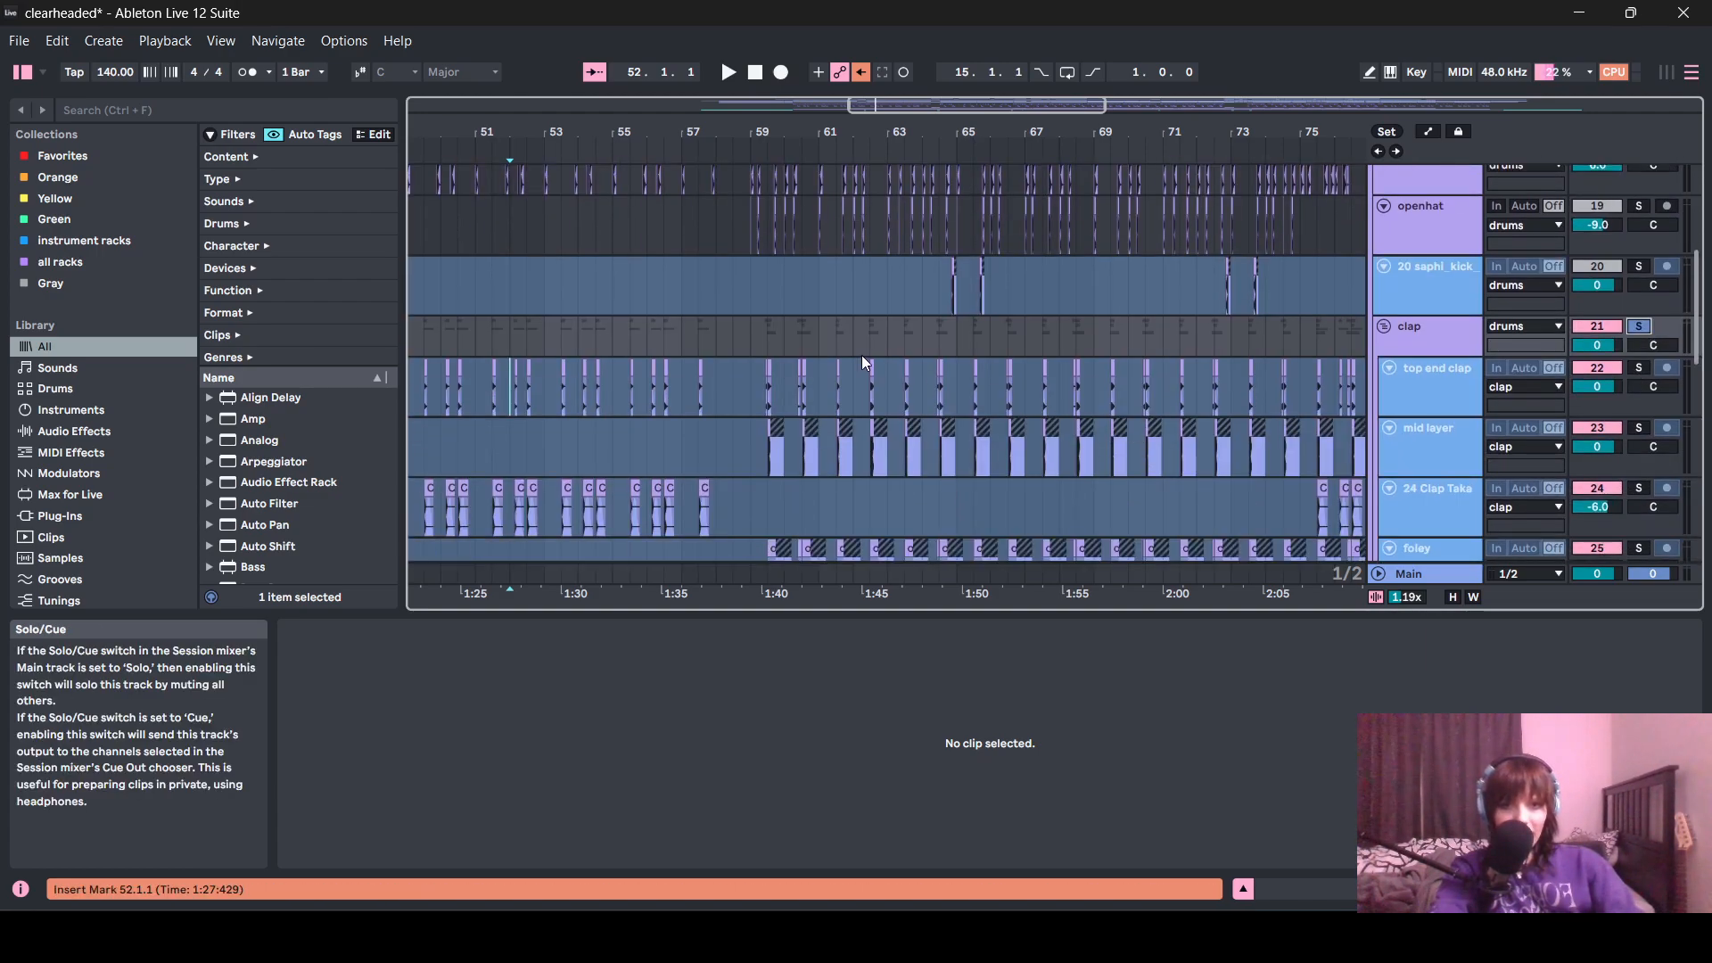
pyautogui.keyDown('ctrl'); pyautogui.scroll(5, 769, 361); pyautogui.keyUp('ctrl')
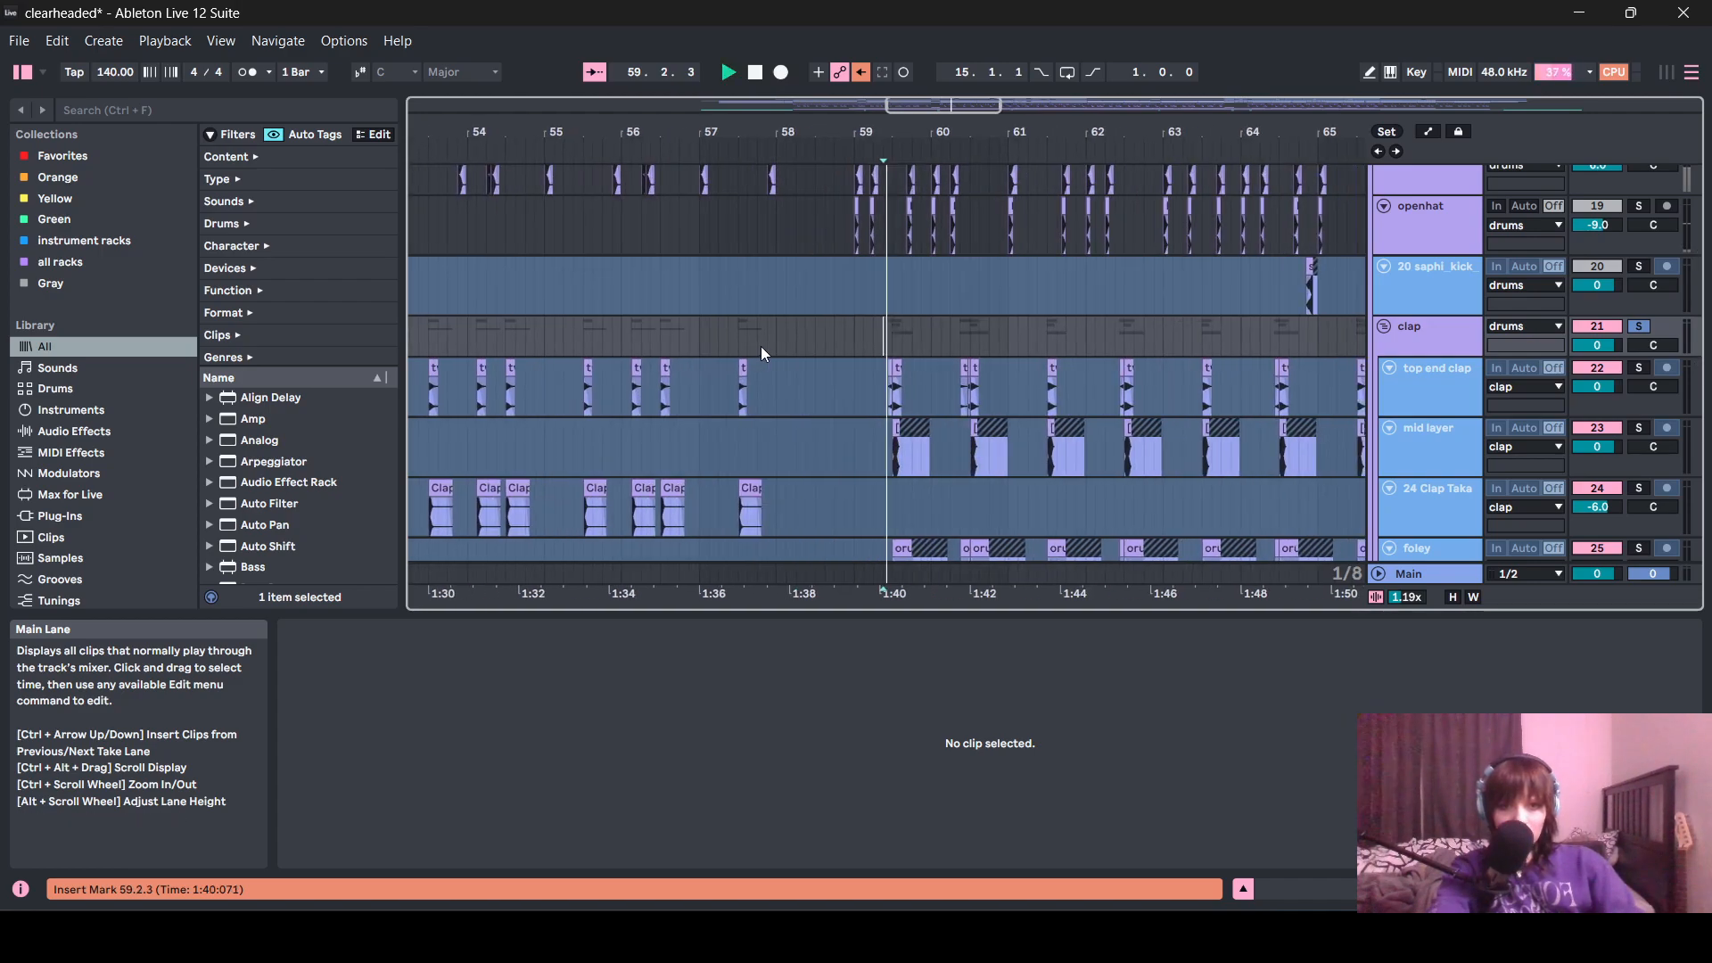
pyautogui.scroll(-1, 1585, 372)
pyautogui.scroll(-1, 1584, 371)
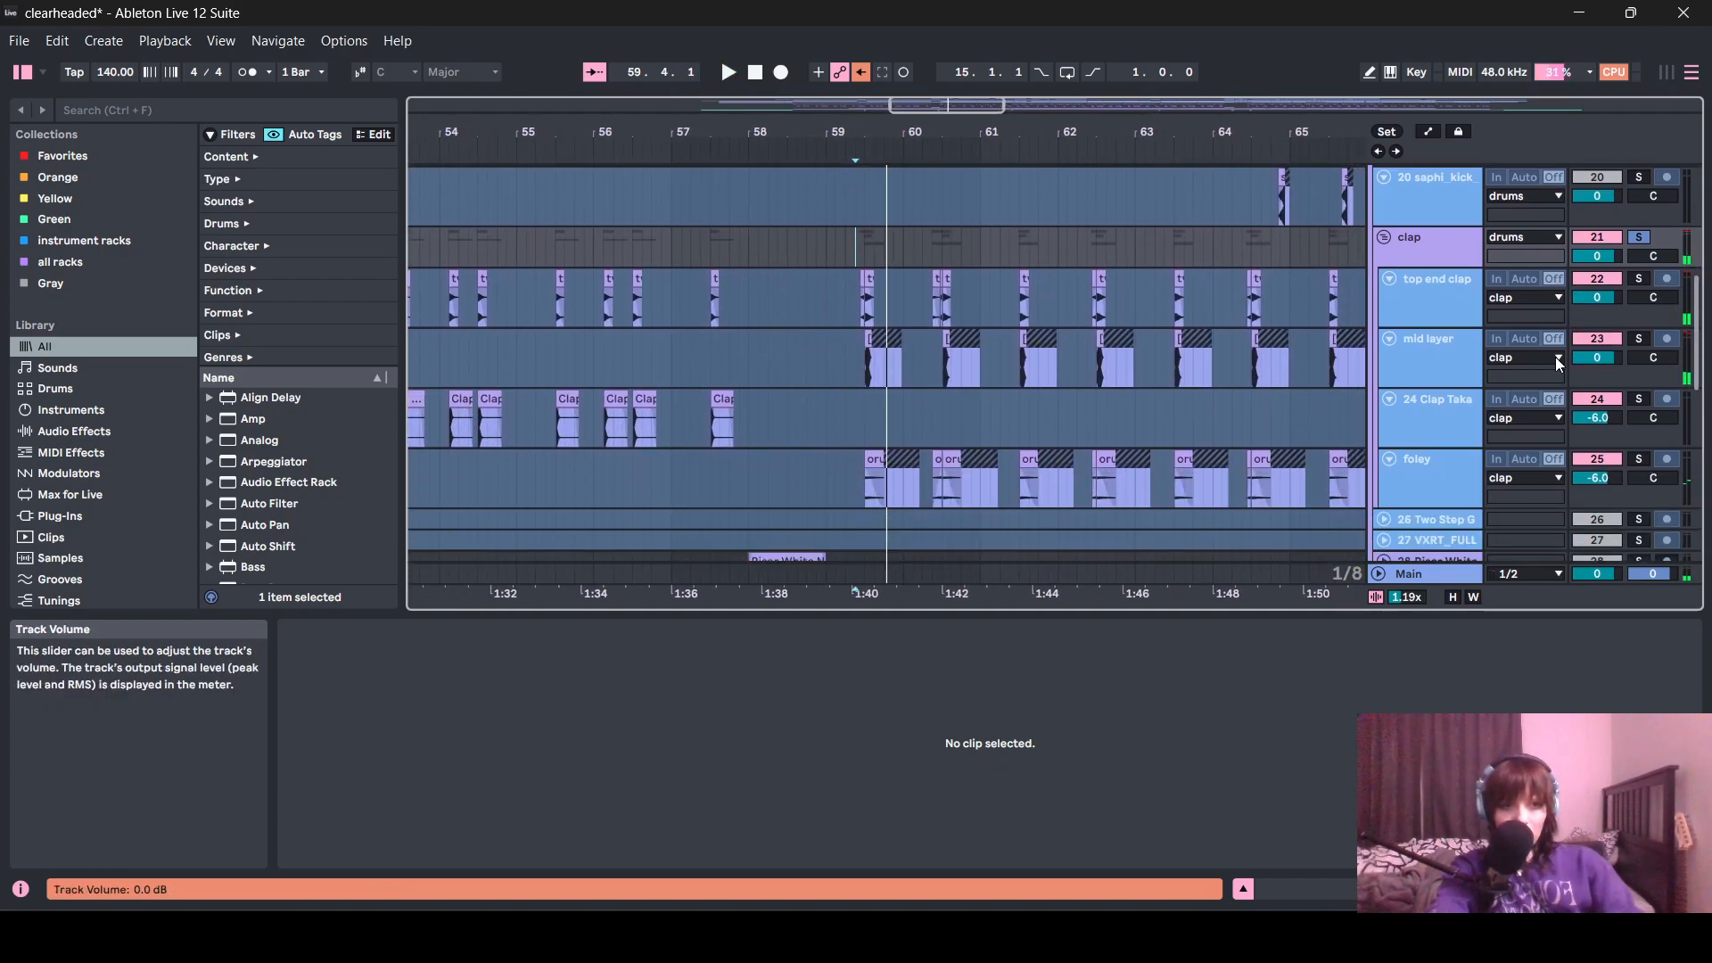
# - Solo the top end clap and mid layer tracks in turn, playing each from bar 59
pyautogui.keyDown('ctrl'); pyautogui.scroll(-5, 999, 357); pyautogui.keyUp('ctrl')
pyautogui.click(1639, 278)
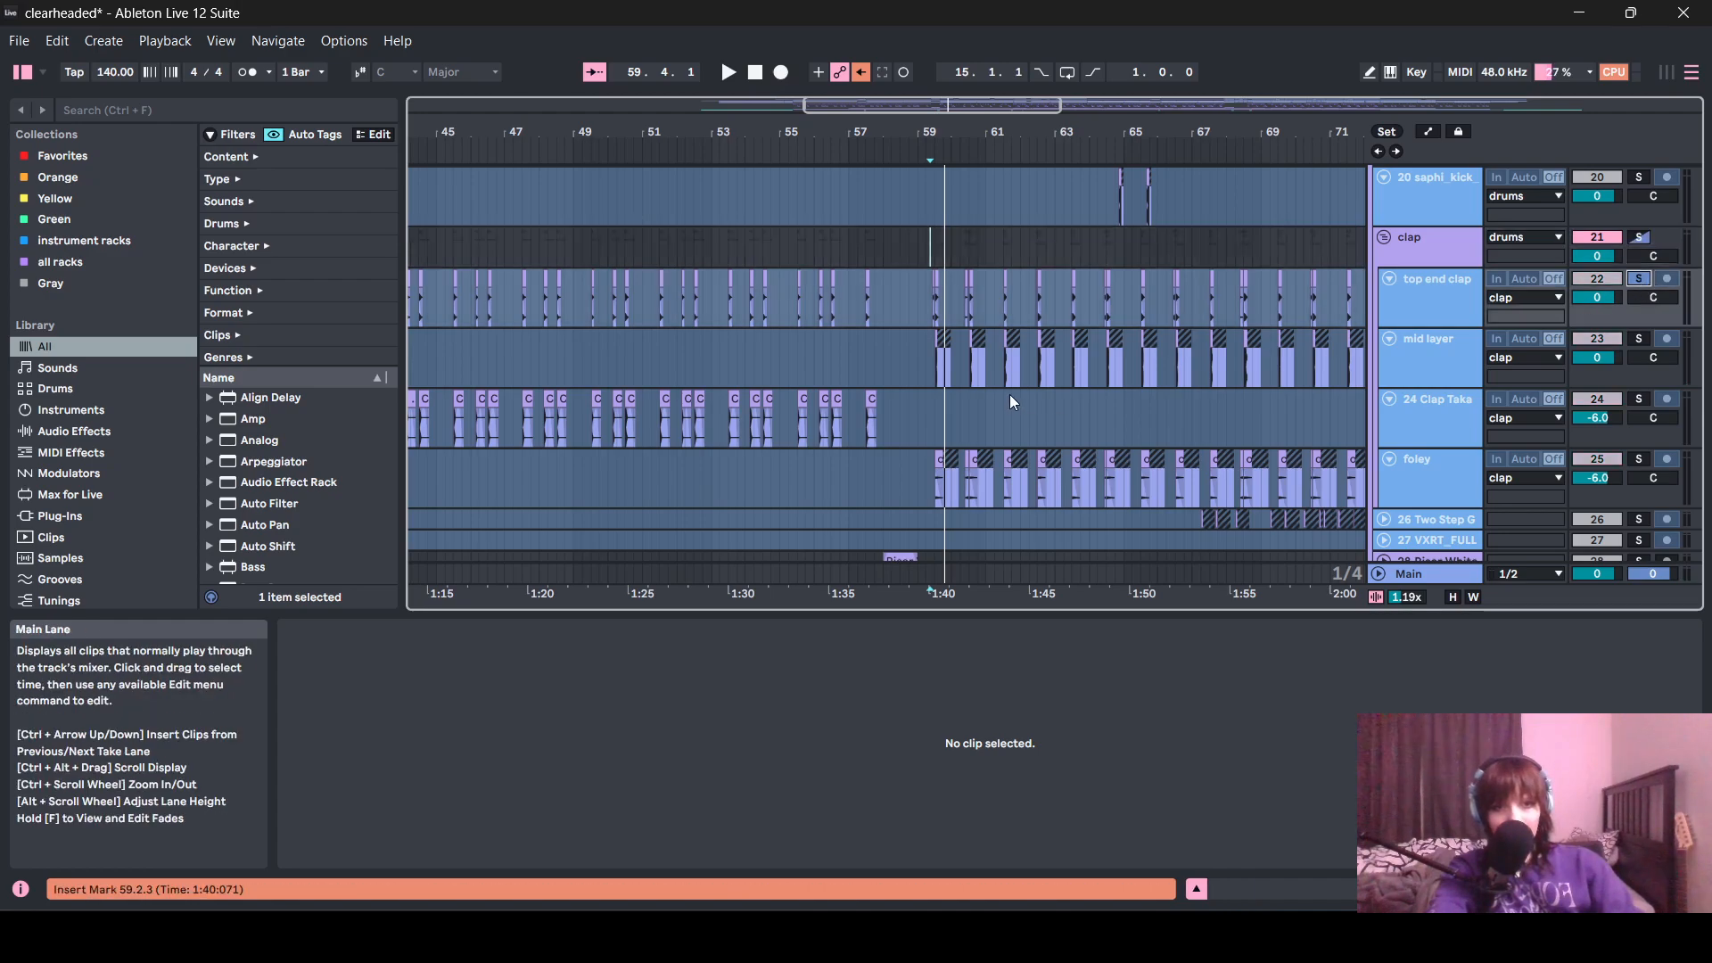
pyautogui.hscroll(2, 947, 311)
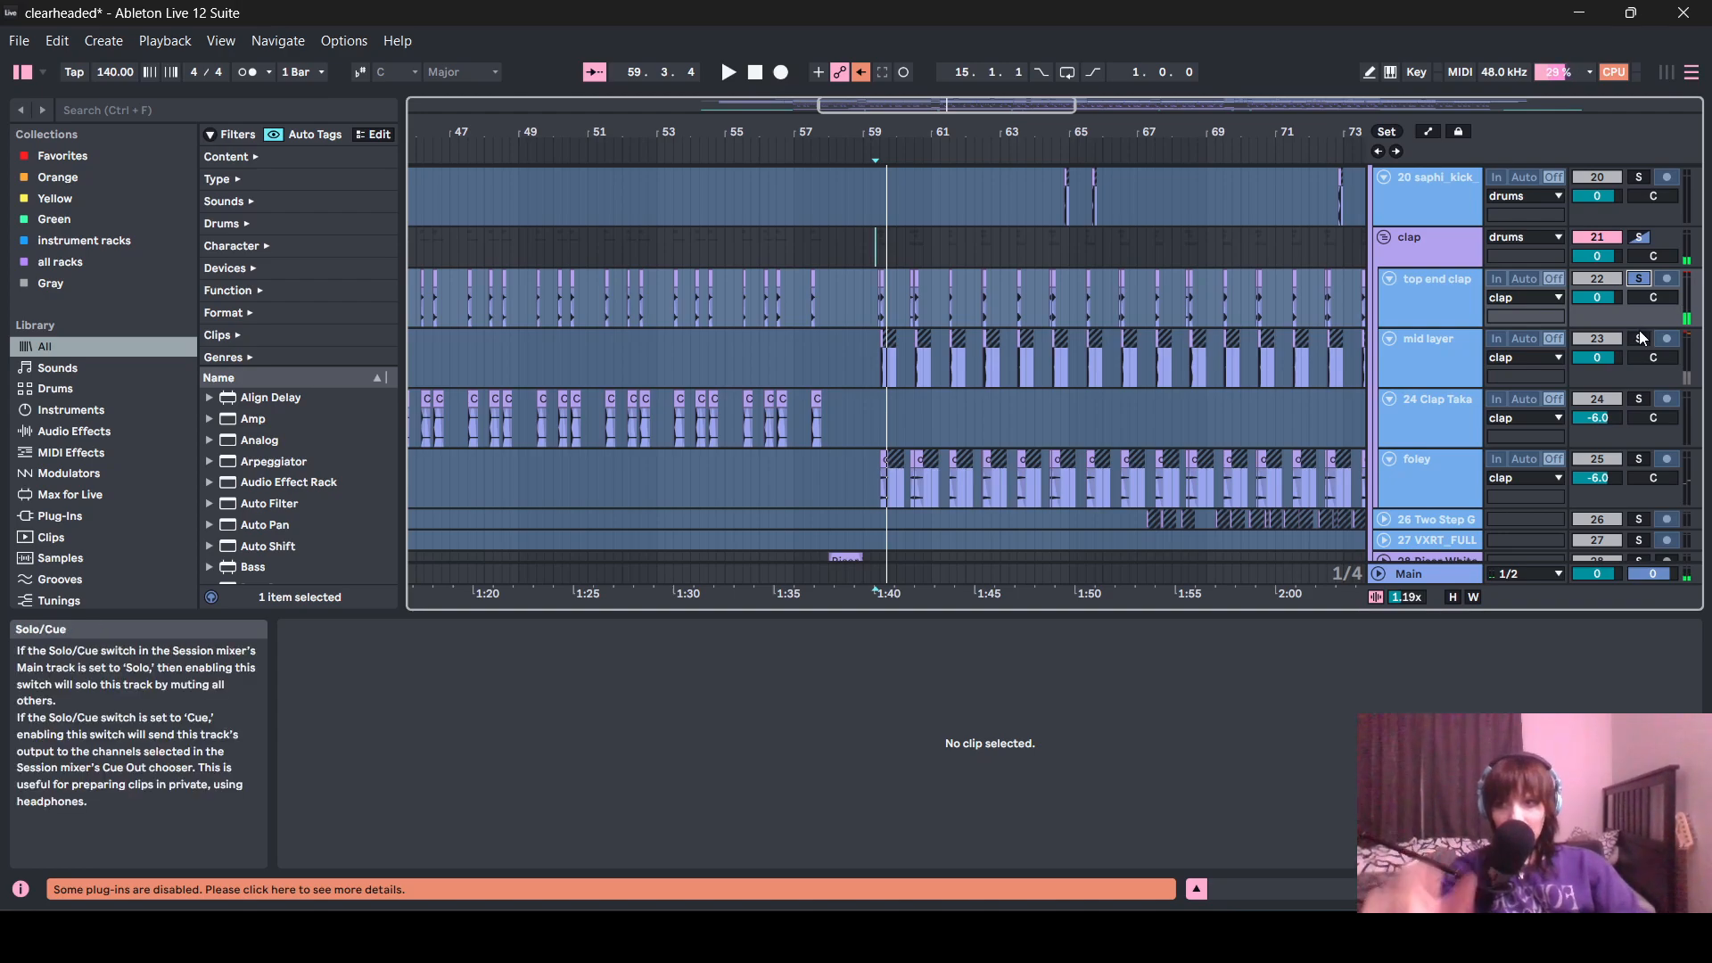
pyautogui.press('space')
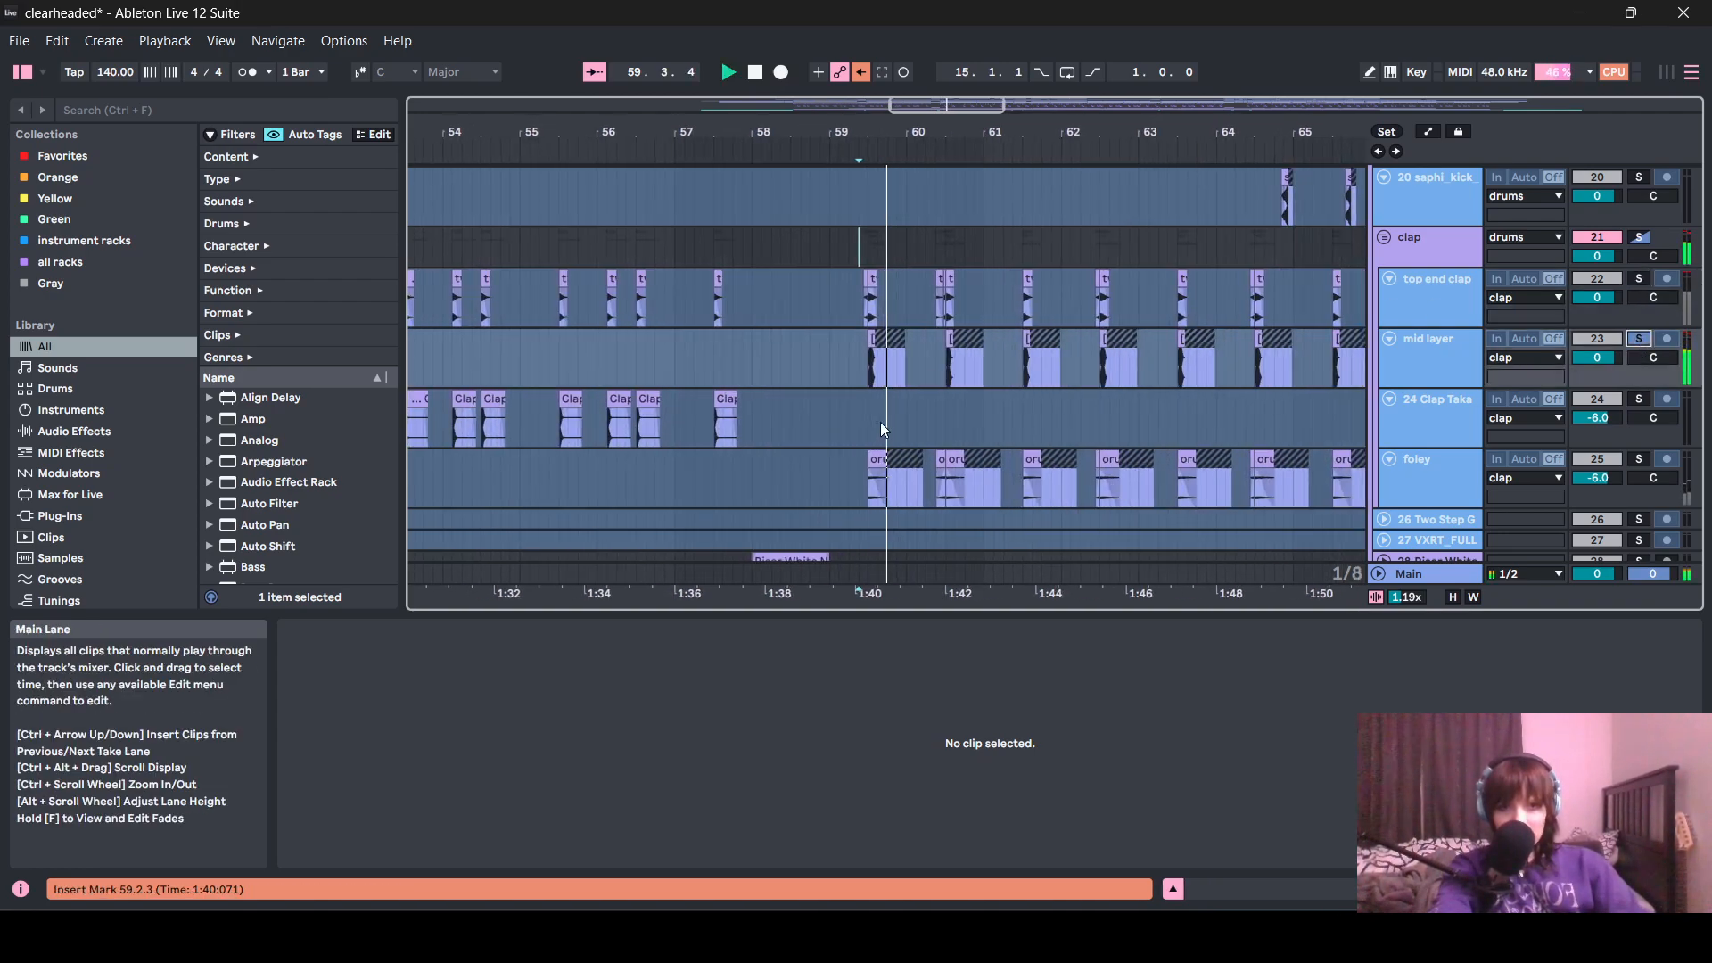
pyautogui.keyDown('ctrl'); pyautogui.scroll(-5, 883, 447); pyautogui.keyUp('ctrl')
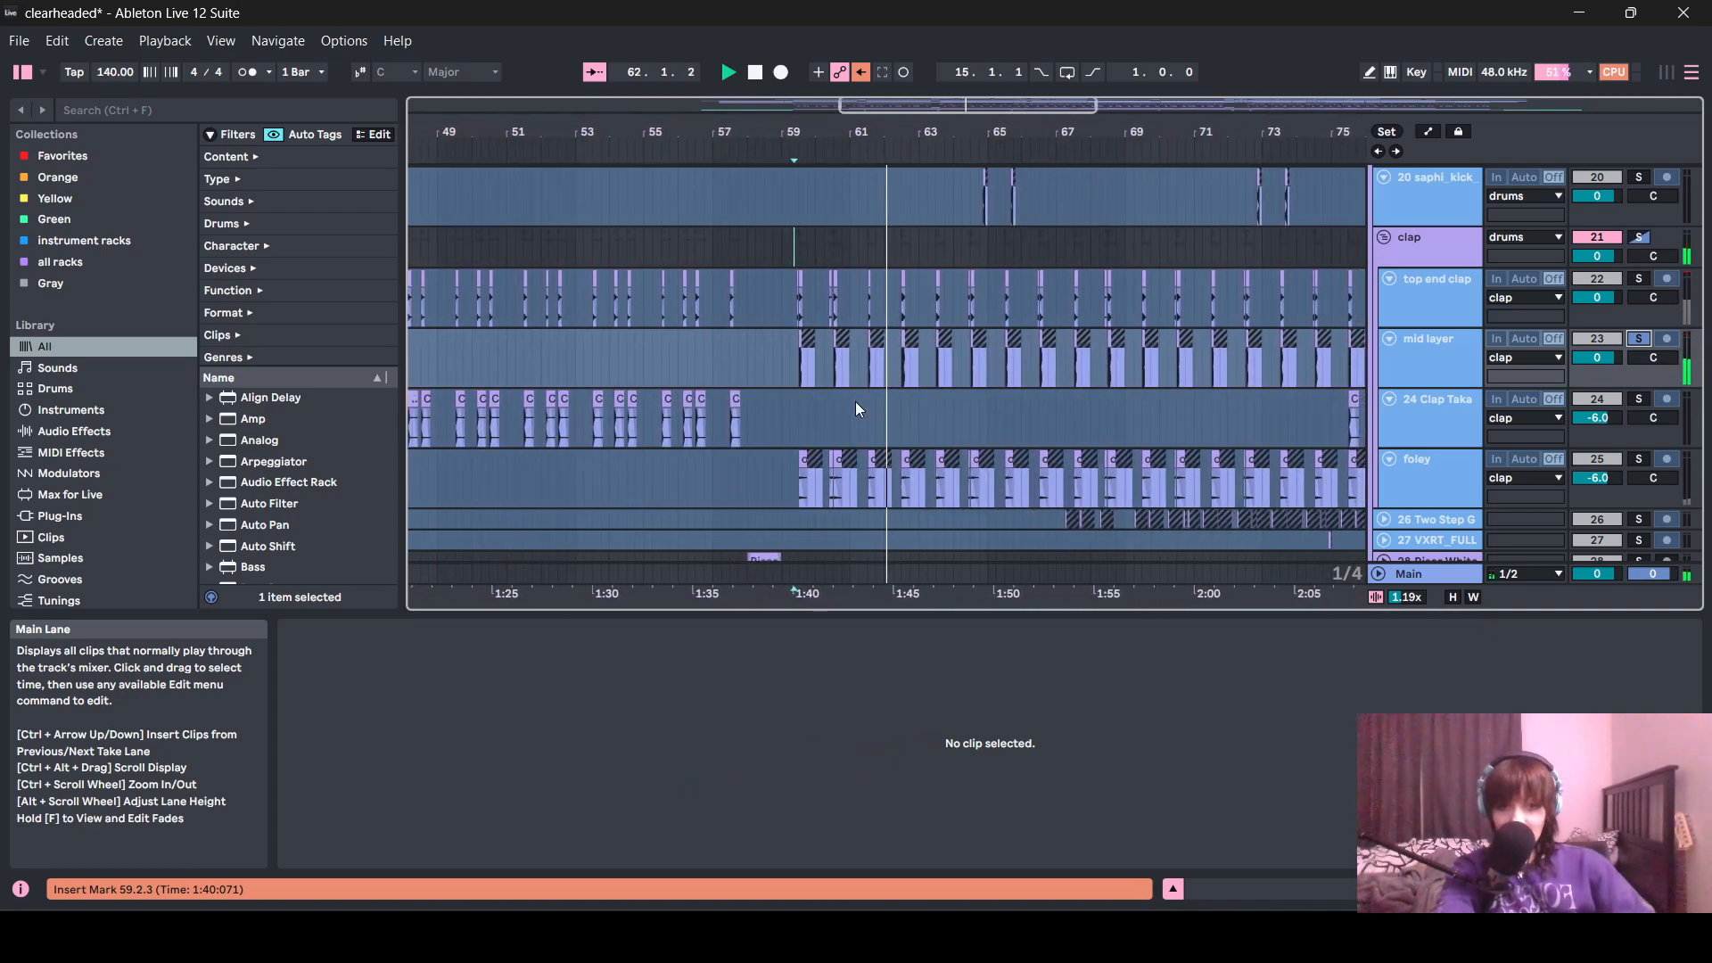
# - Open the foley track's oru_fx_rain_X clip, solo and play the track from bar 59, and show its Reverb and EQ Eight
pyautogui.click(684, 497)
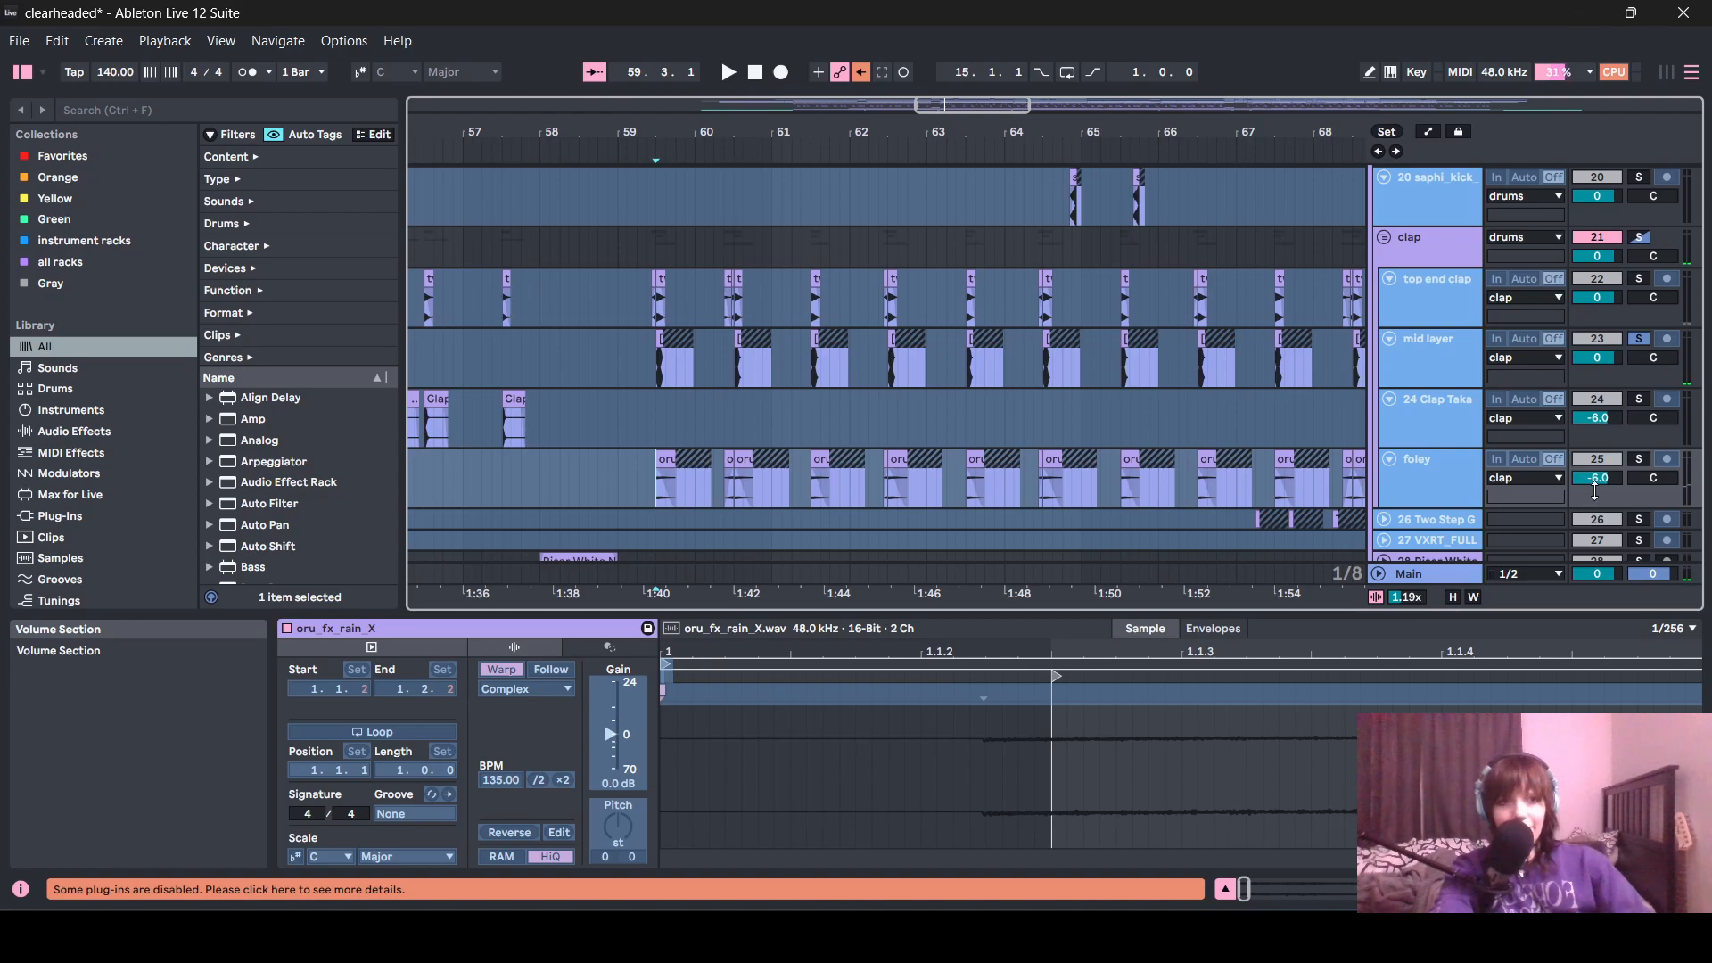
pyautogui.click(1640, 459)
pyautogui.press('space')
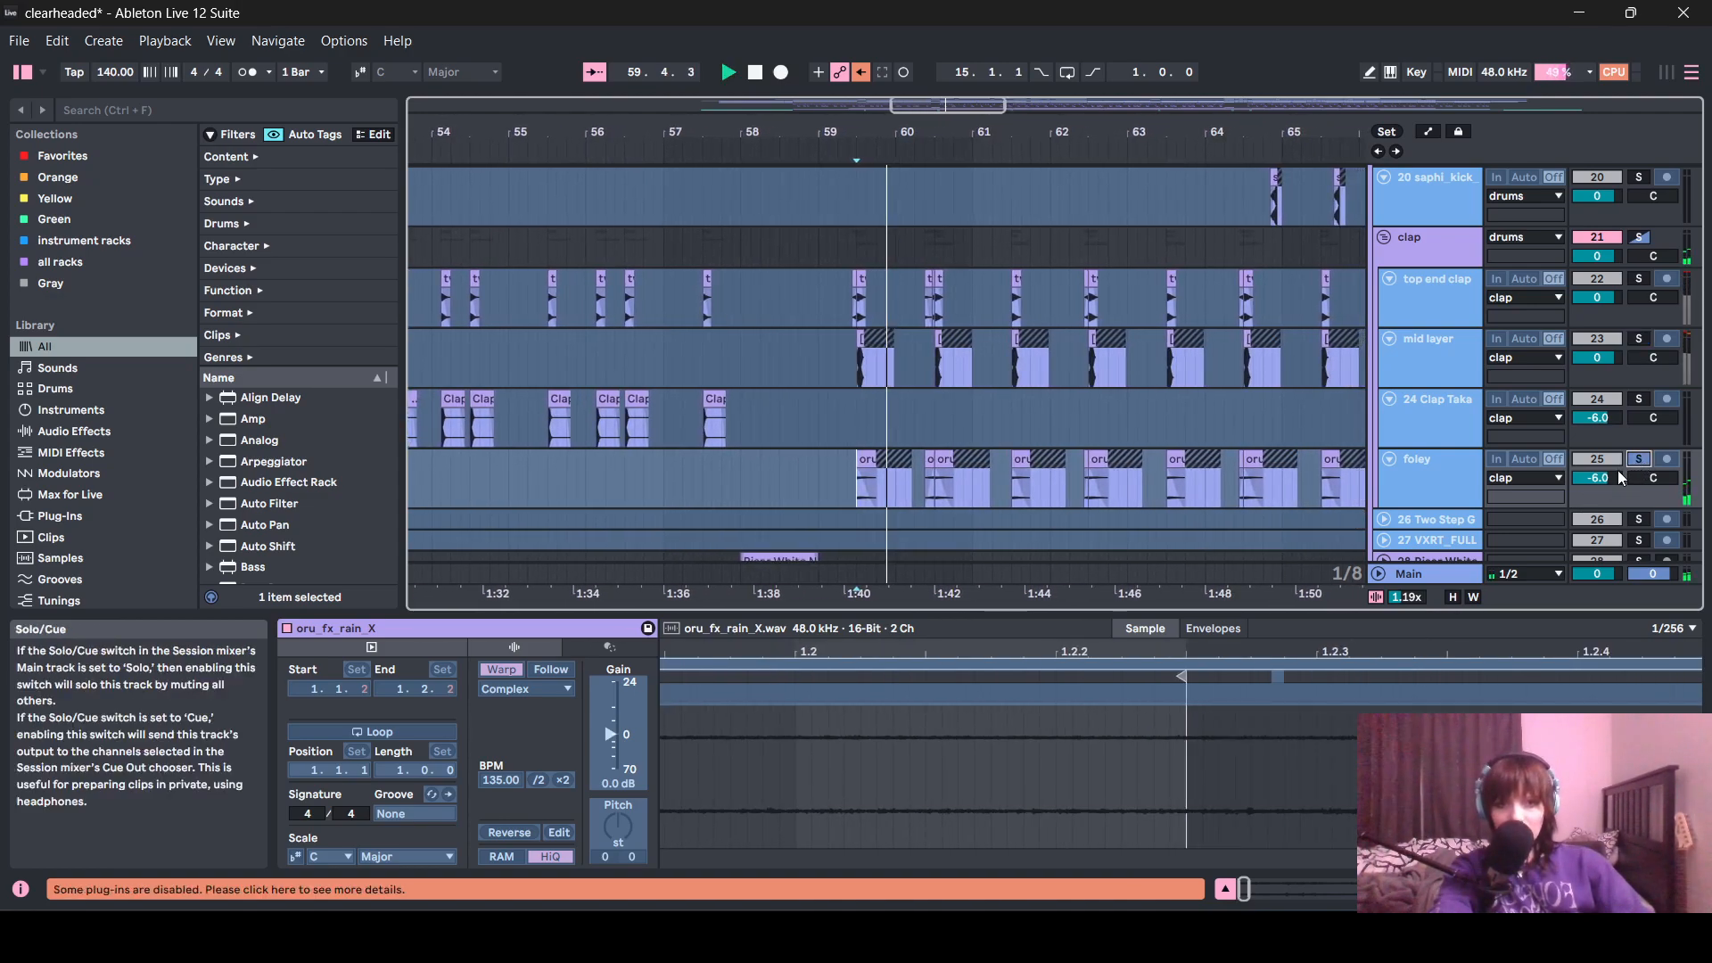
pyautogui.keyDown('ctrl'); pyautogui.scroll(-3, 856, 564); pyautogui.keyUp('ctrl')
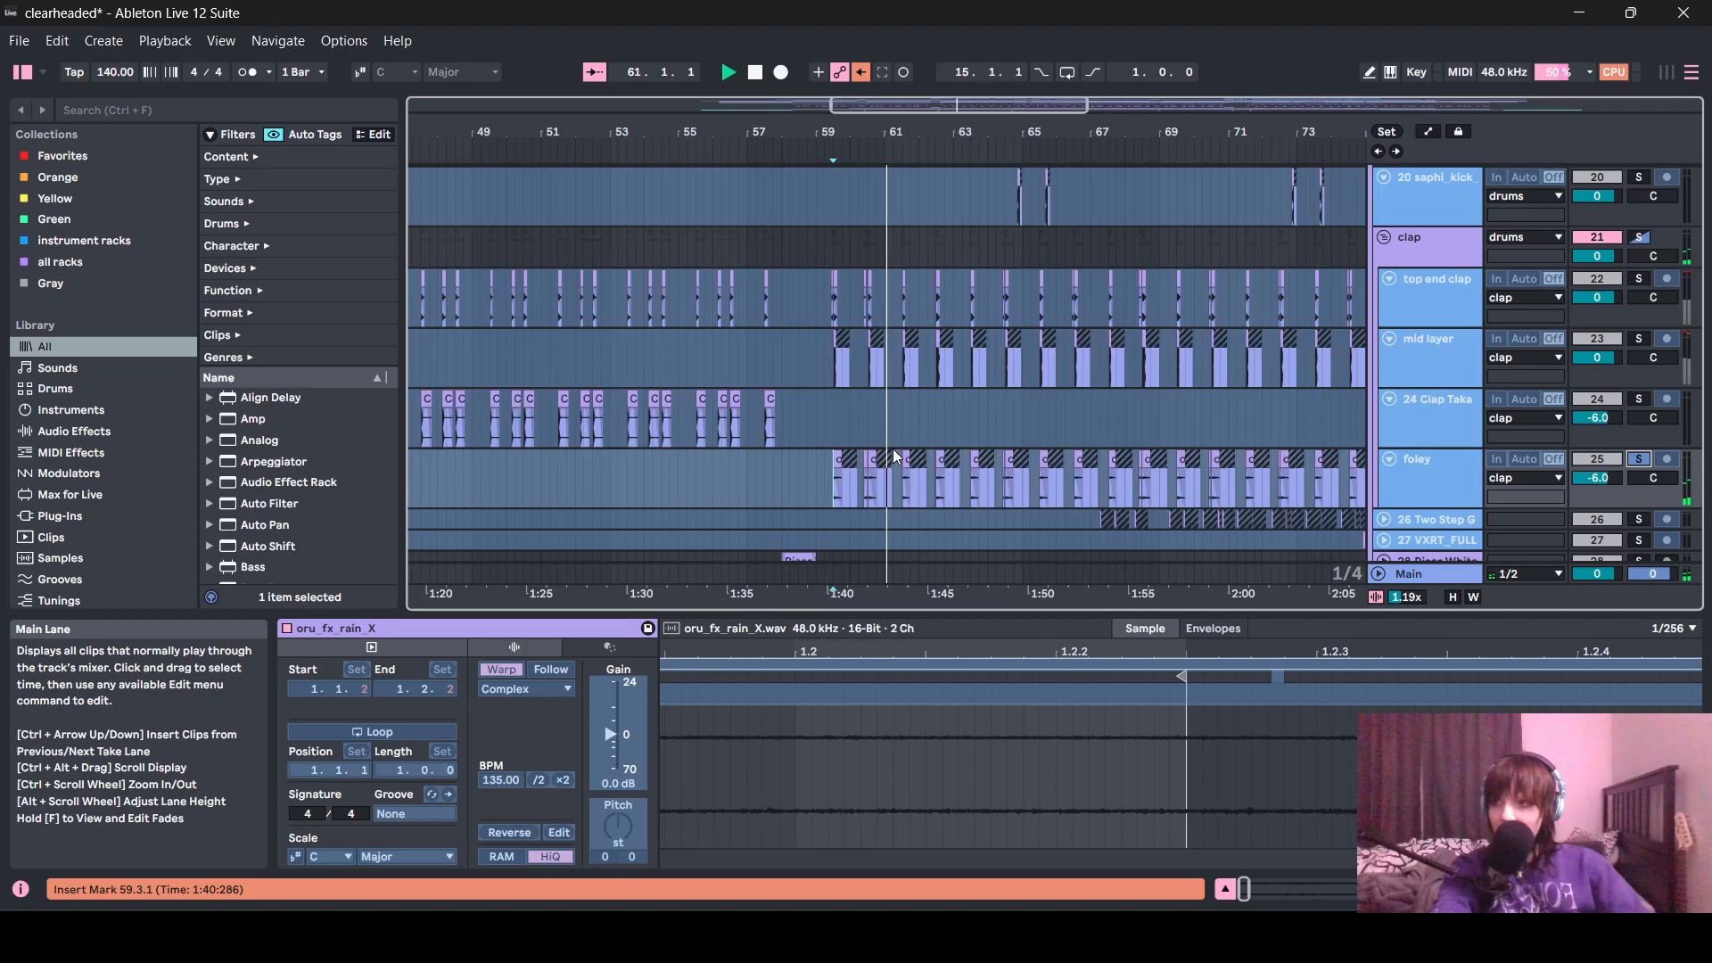
pyautogui.scroll(-3, 909, 489)
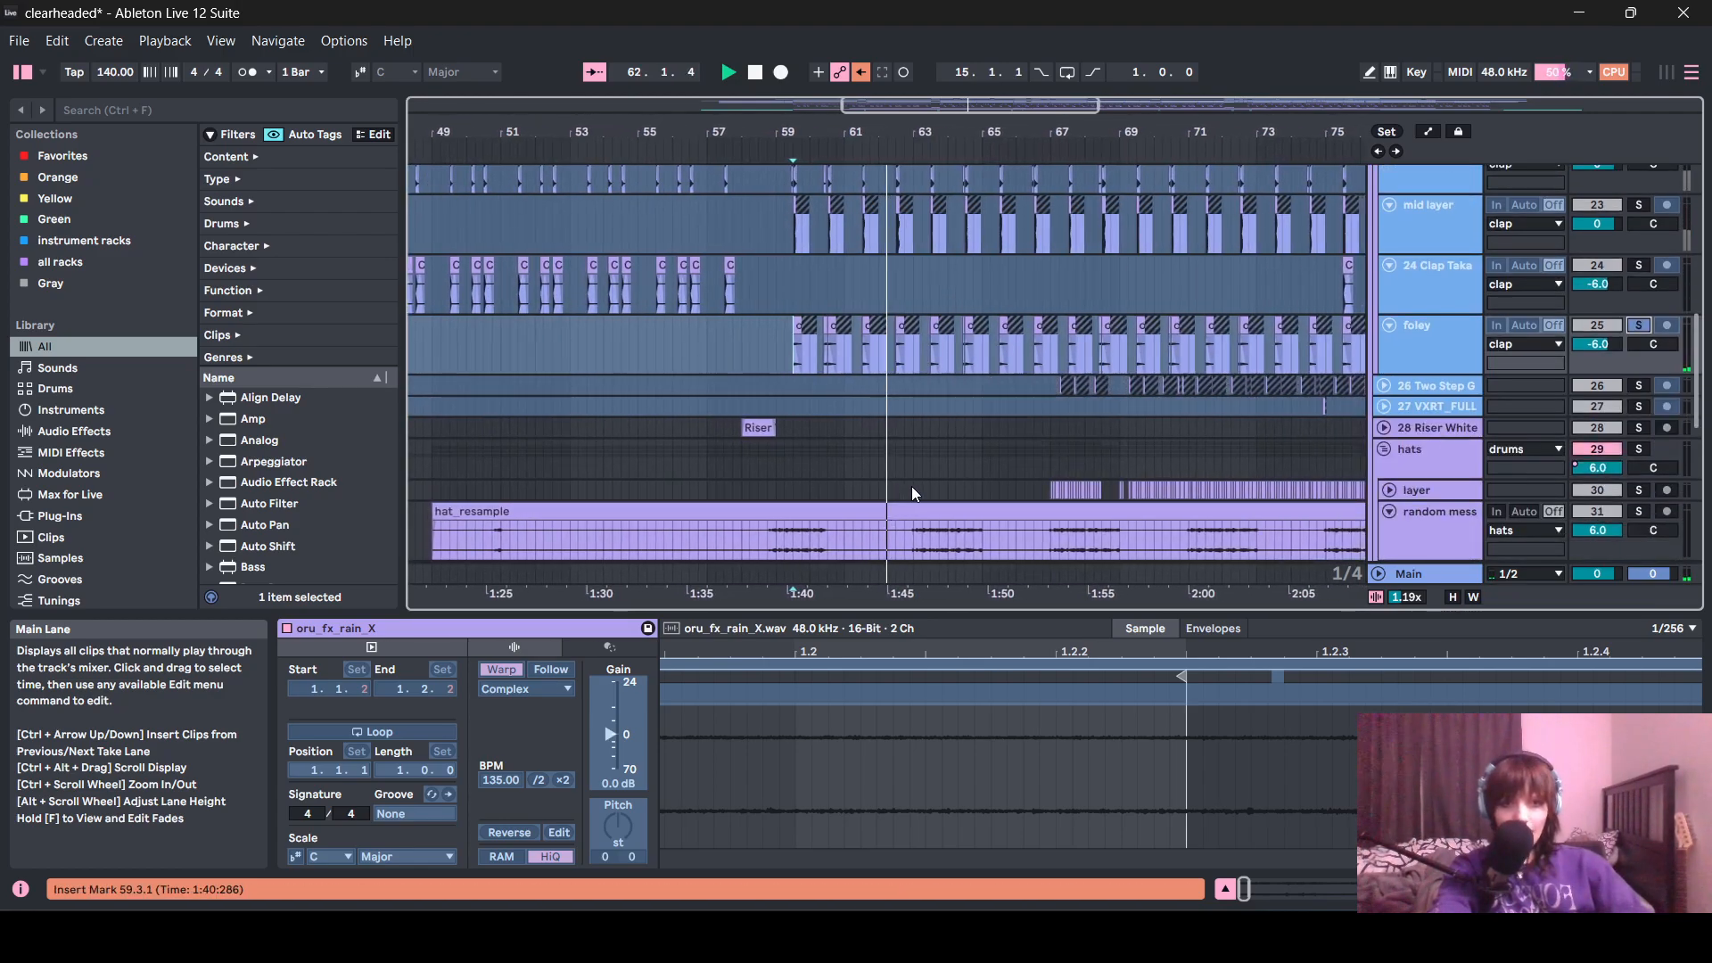
pyautogui.click(1474, 351)
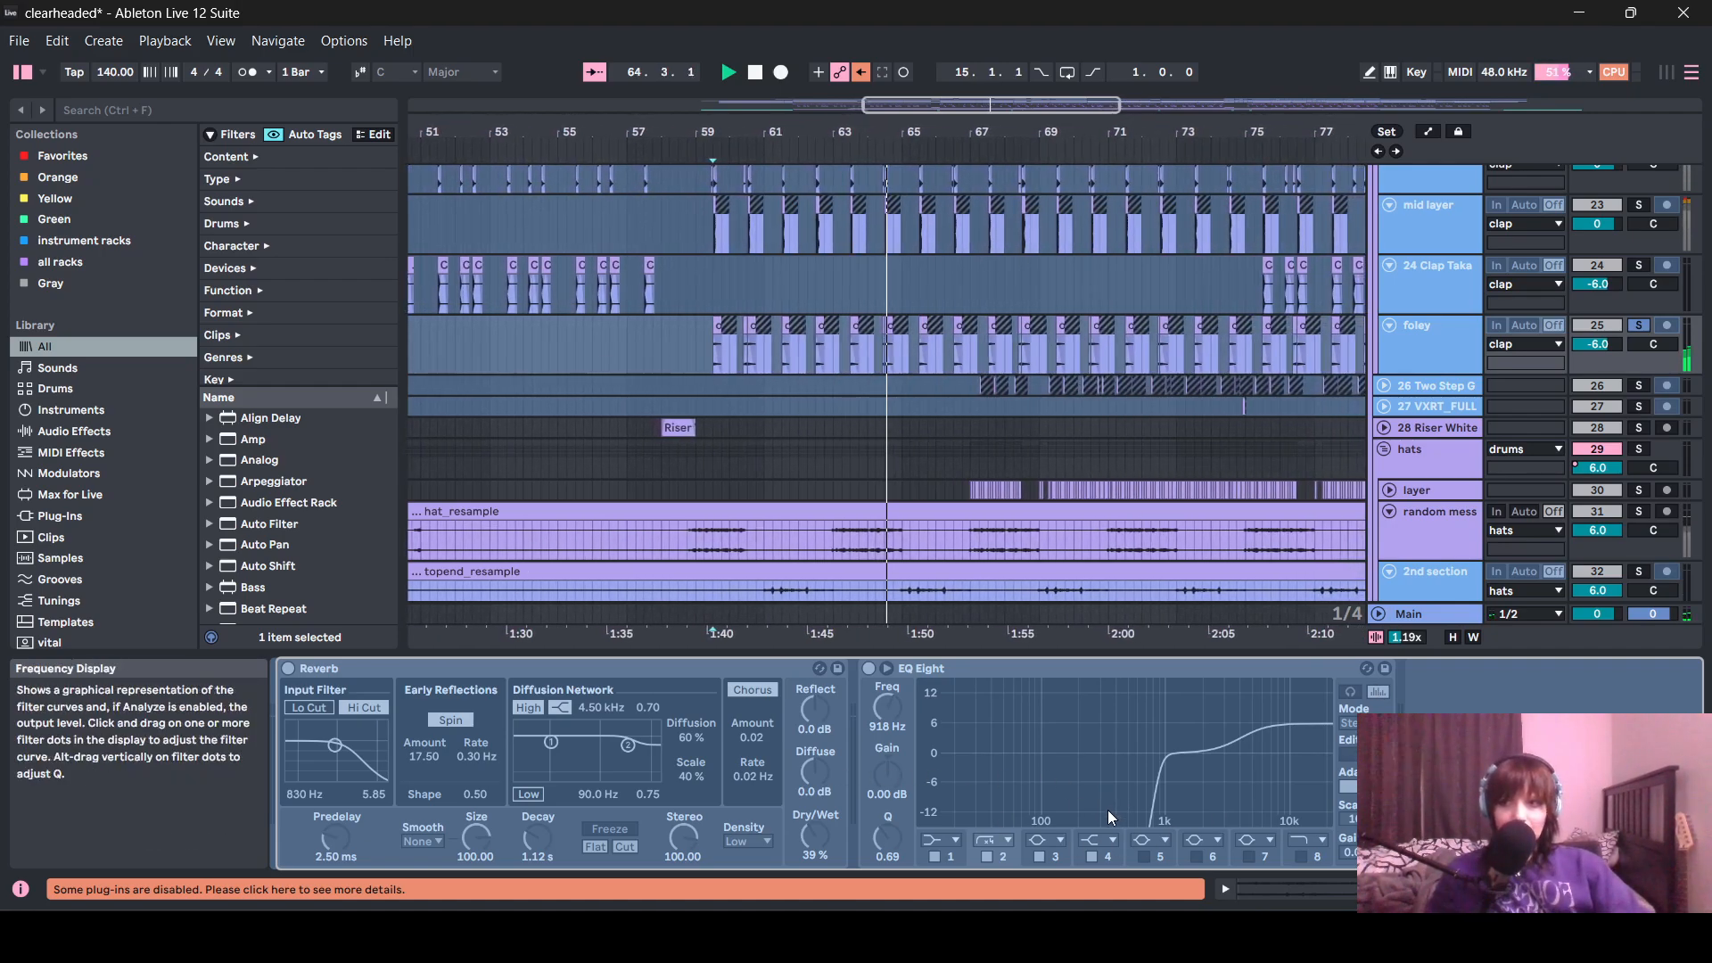
# - Unfold the 26 Two Step G track, listen to it soloed through bar 75 and stop playback
pyautogui.click(1383, 385)
pyautogui.click(1643, 386)
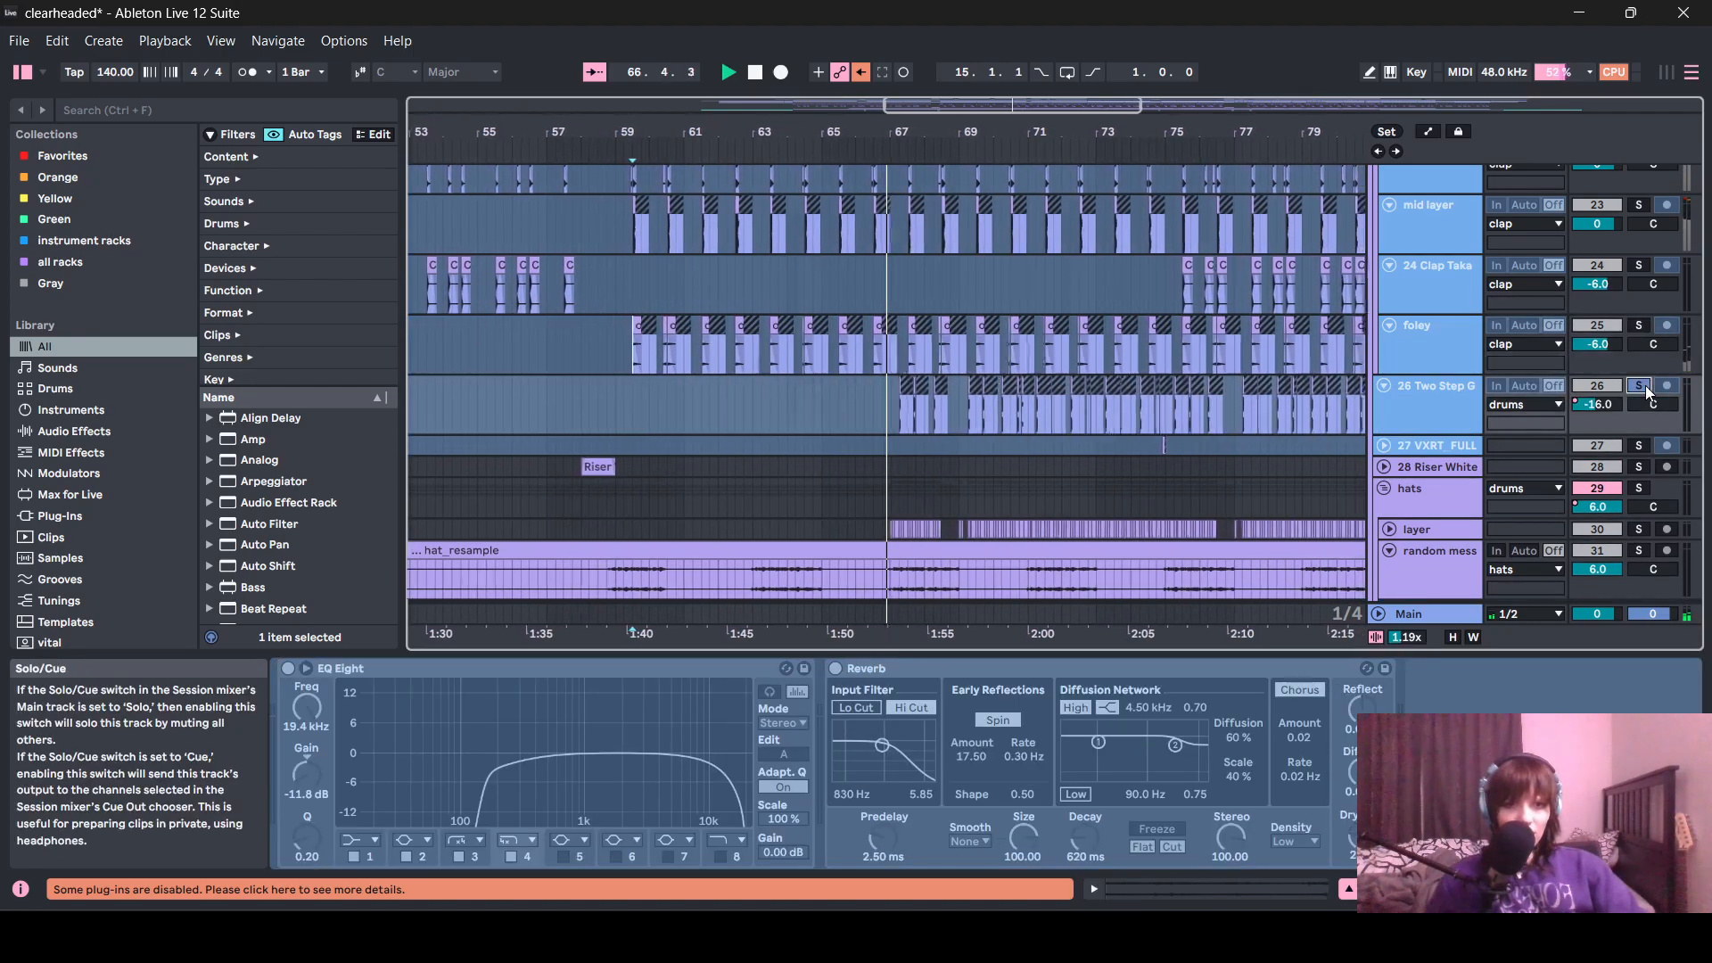
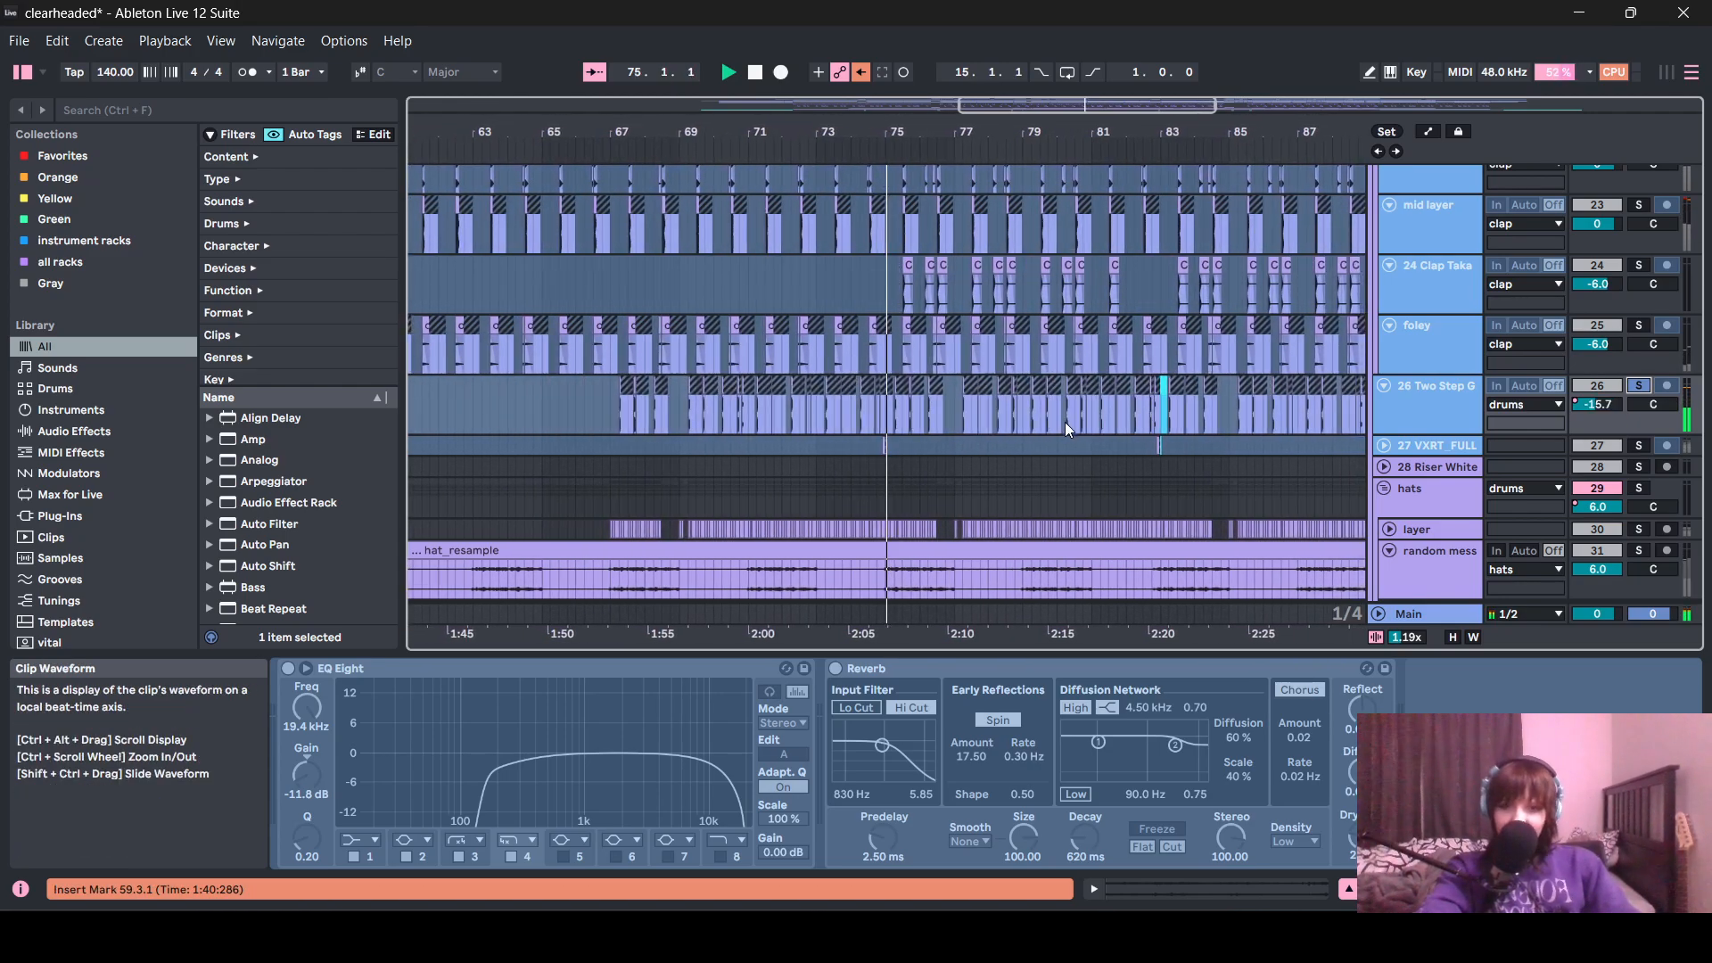
pyautogui.scroll(-3, 1061, 436)
pyautogui.press('space')
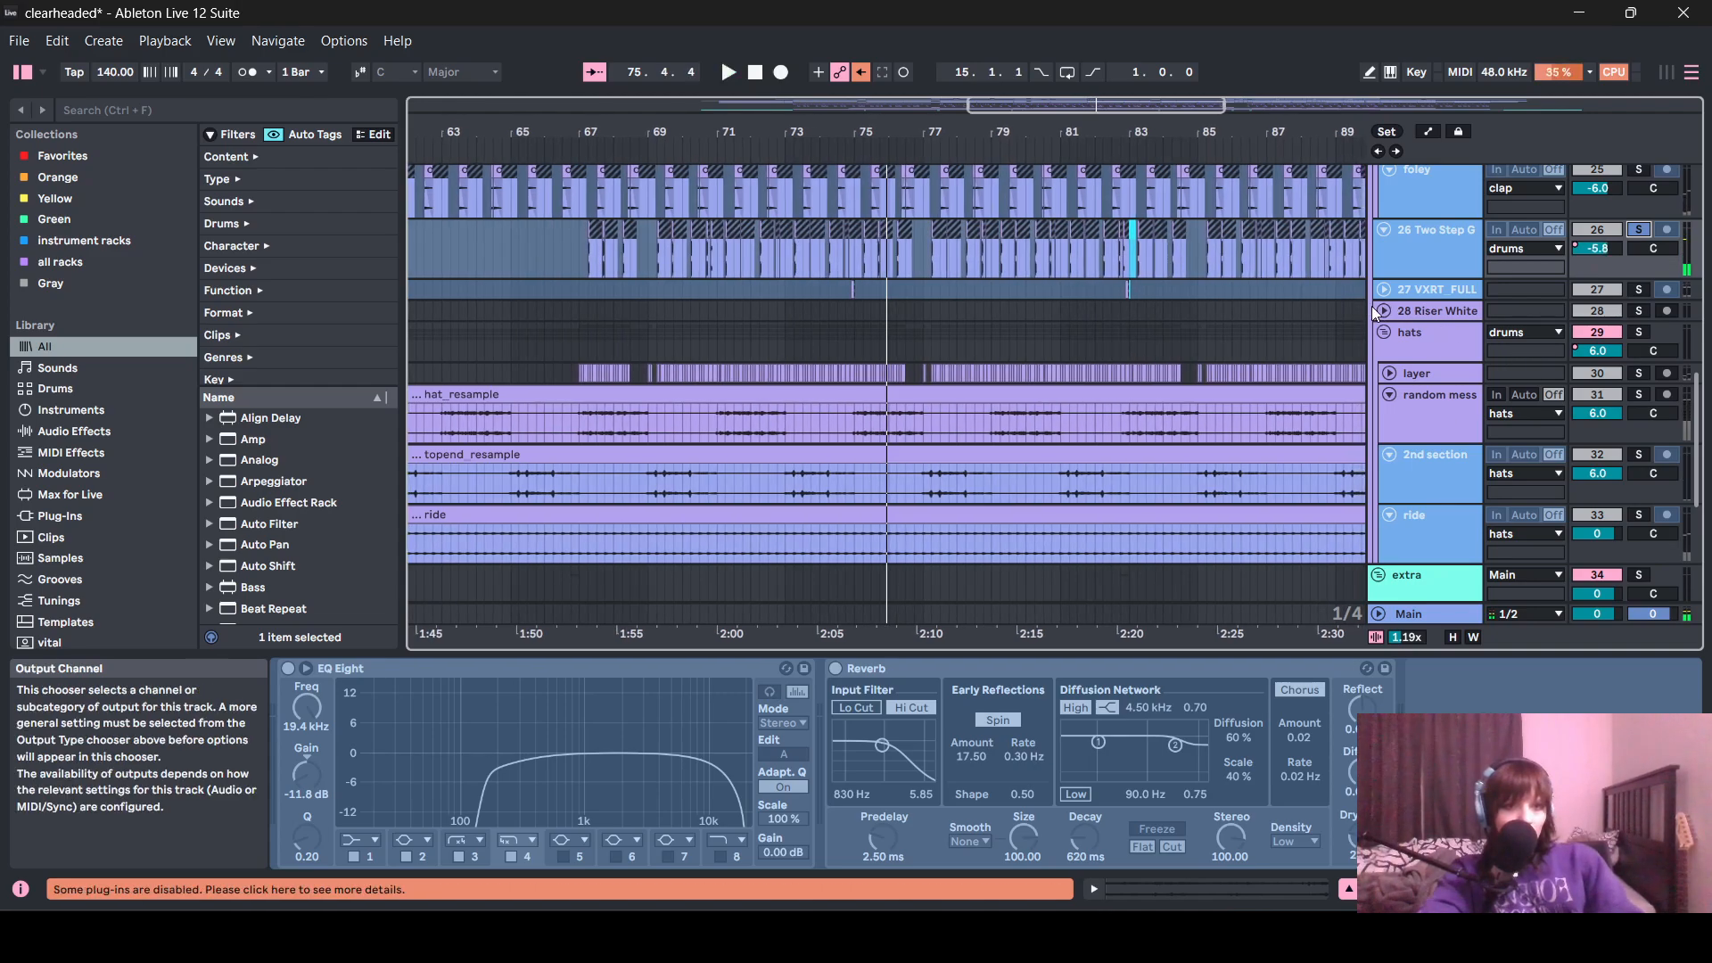
# - Unfold the 28 Riser White track and start playback at its riser clip on bar 58
pyautogui.press('-')
pyautogui.press('-')
pyautogui.press('+')
pyautogui.press('+')
pyautogui.click(662, 314)
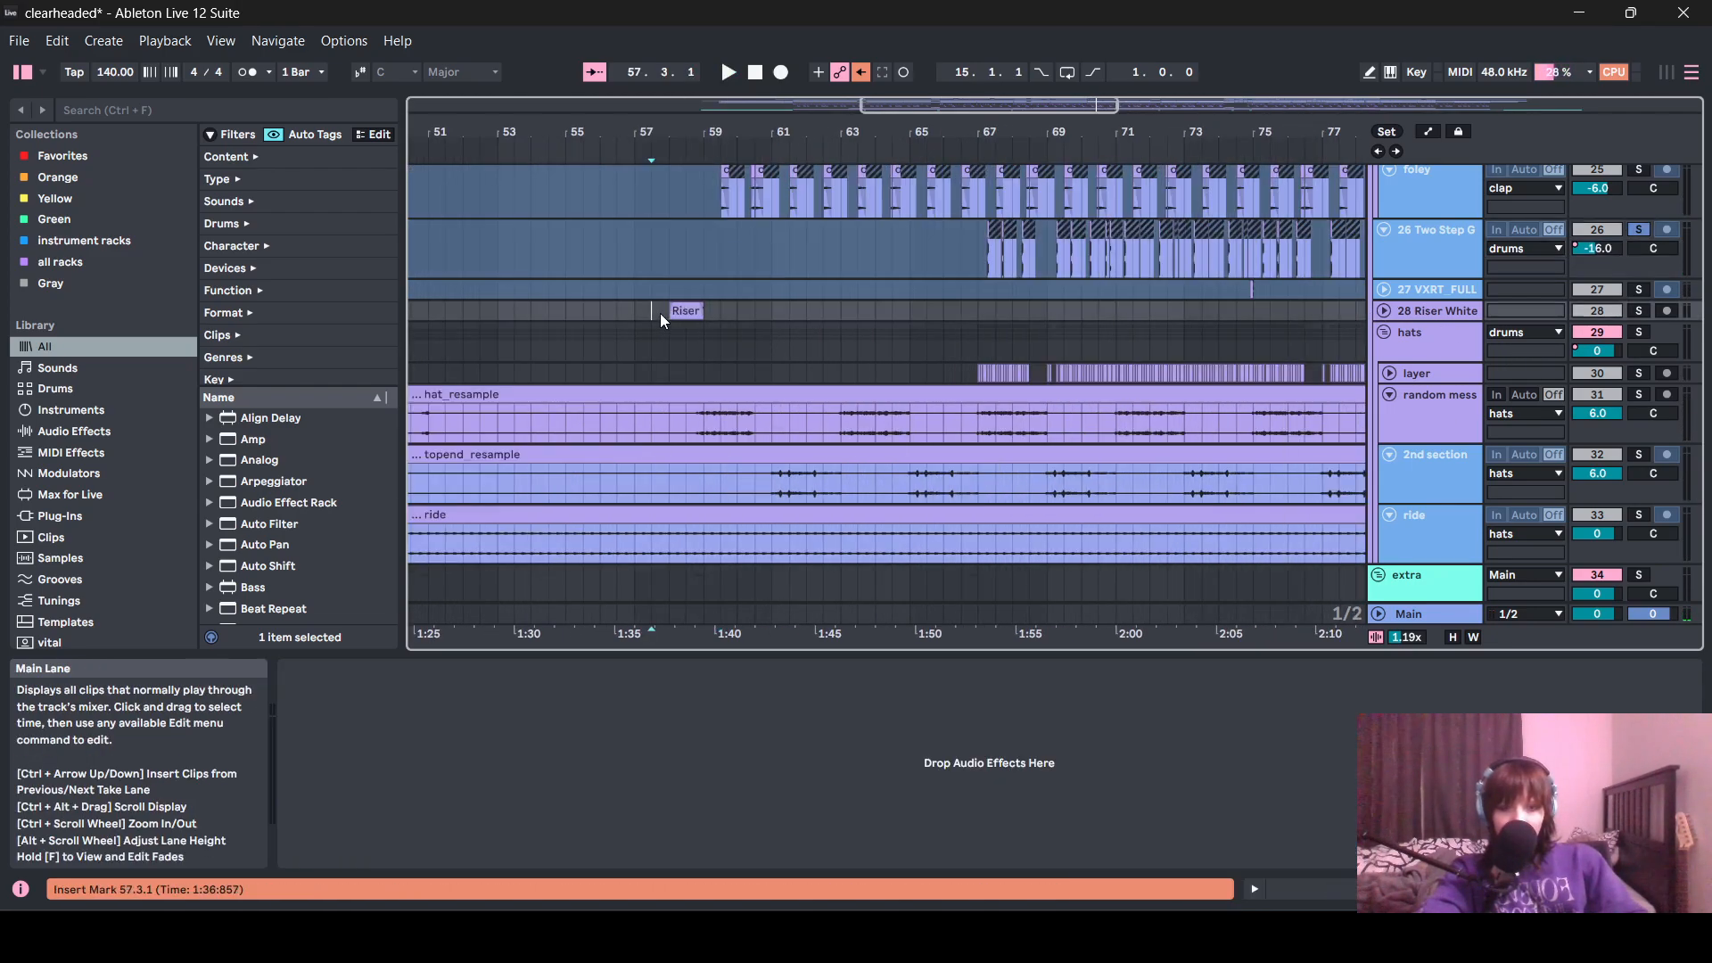
pyautogui.click(1383, 310)
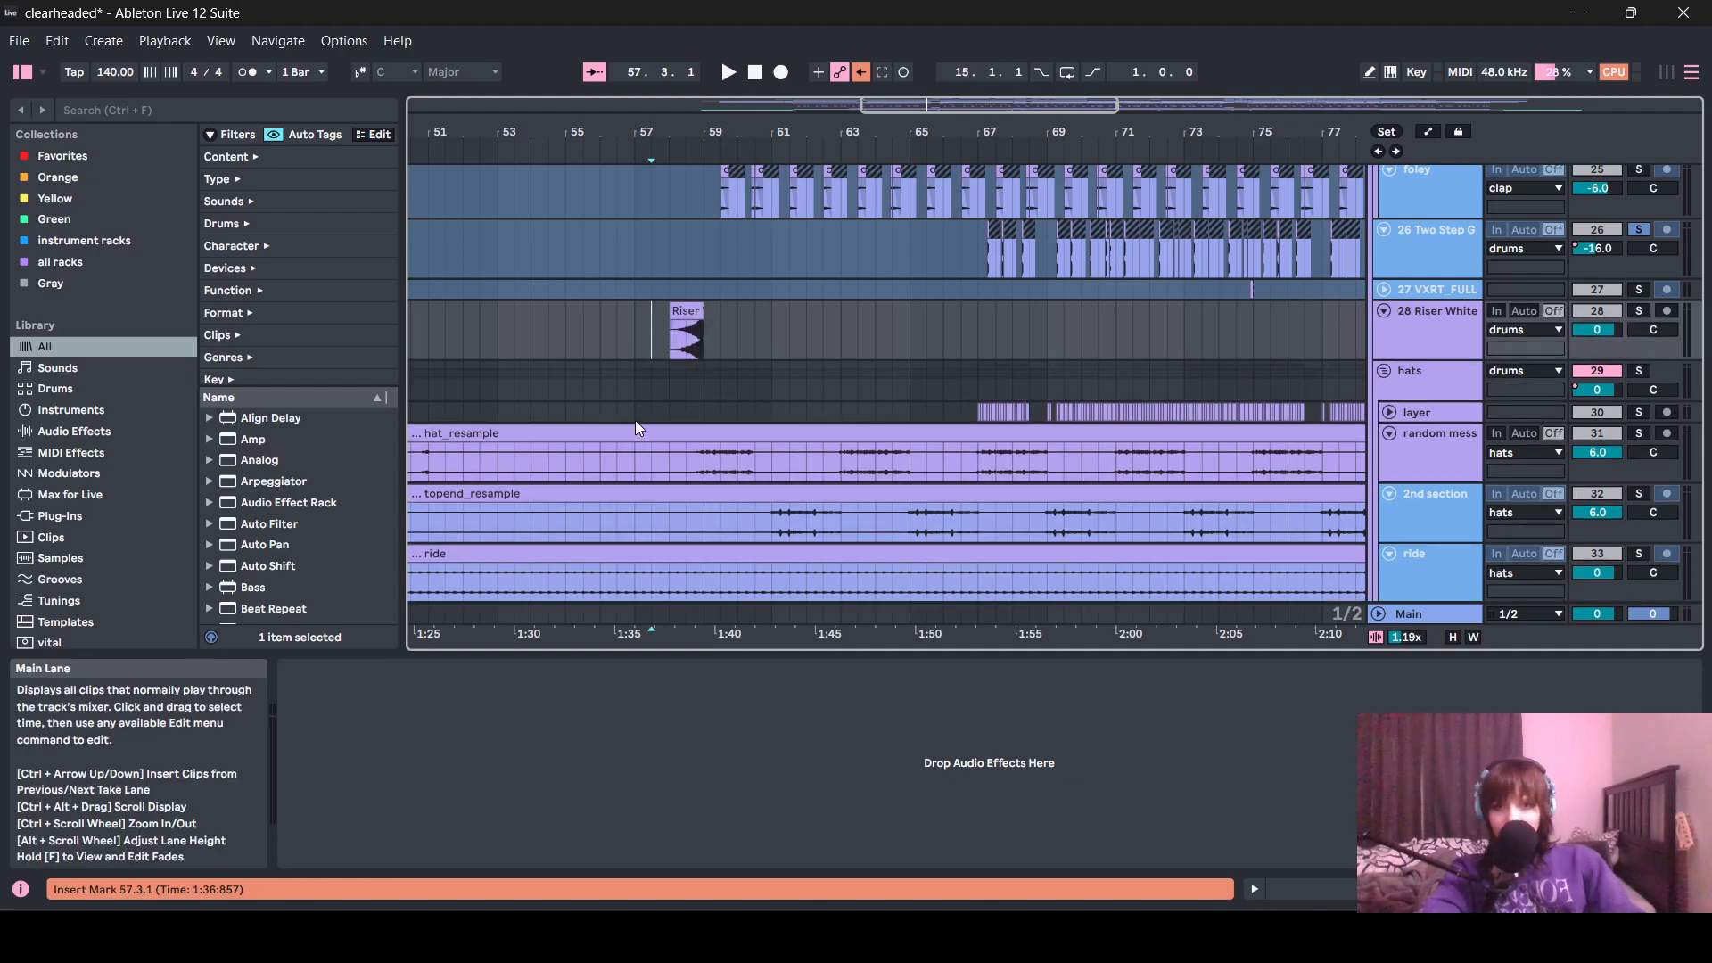
pyautogui.click(665, 347)
pyautogui.press('space')
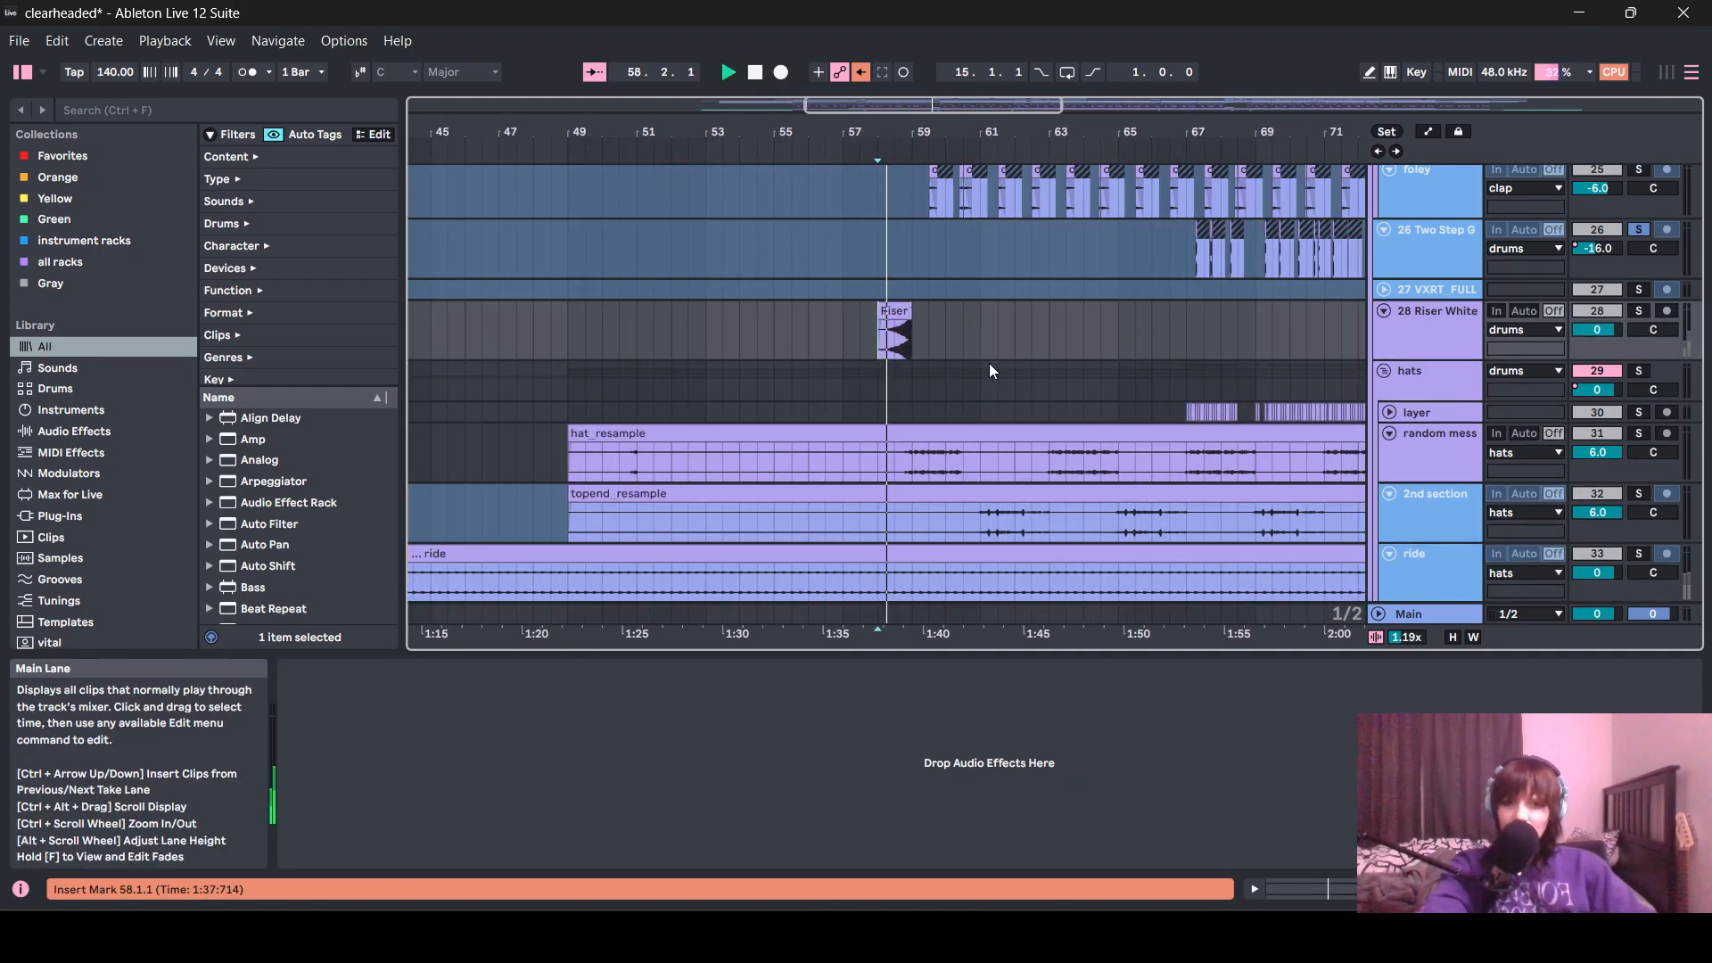
# - Listen to the 28 Riser White track soloed, and set the playback start to bar 59 in the hat_resample clip
pyautogui.click(1641, 314)
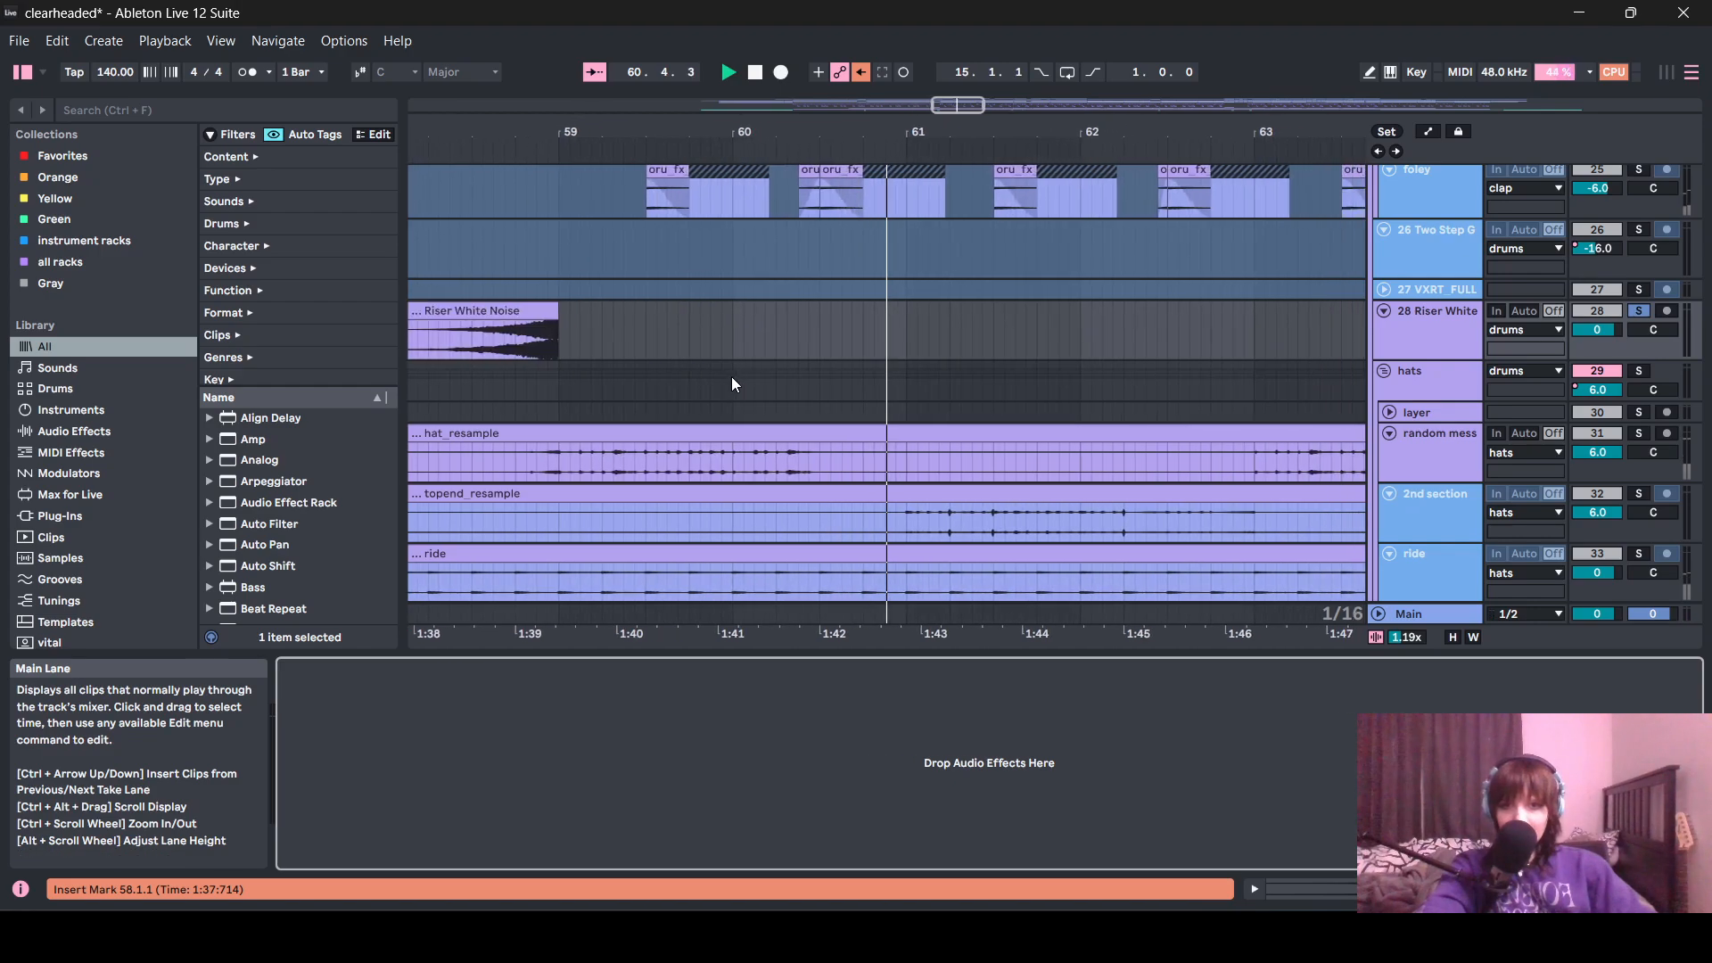
pyautogui.click(1441, 396)
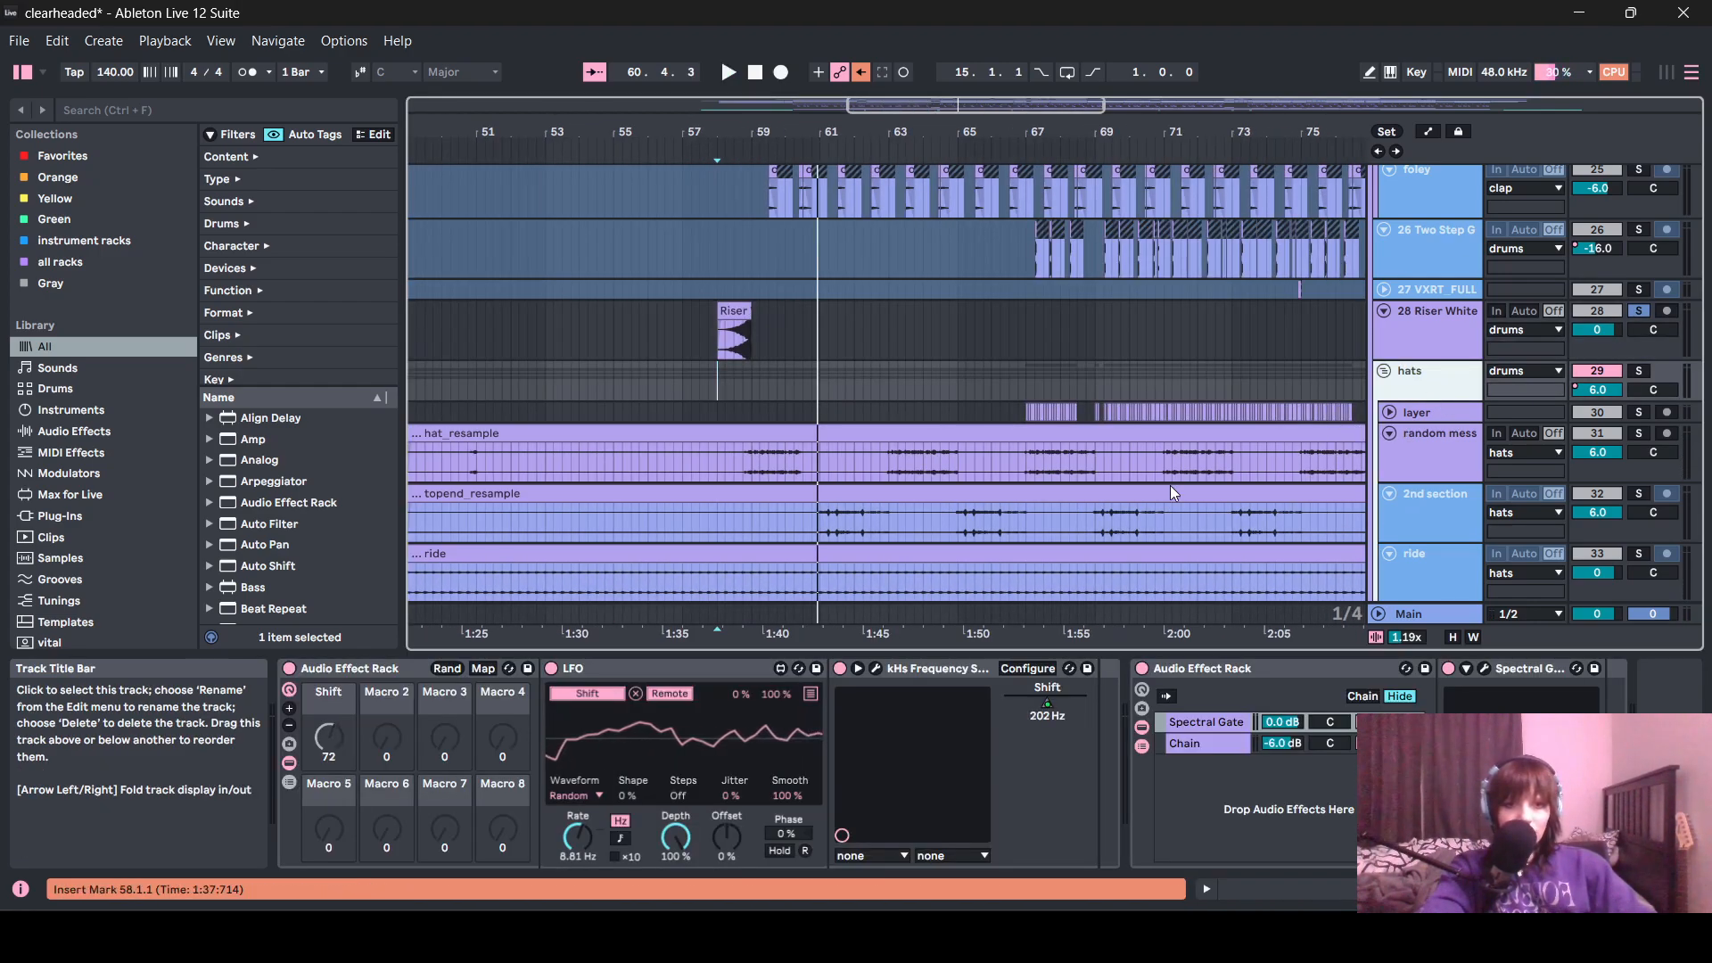
pyautogui.scroll(-3, 1047, 533)
pyautogui.scroll(-3, 1057, 520)
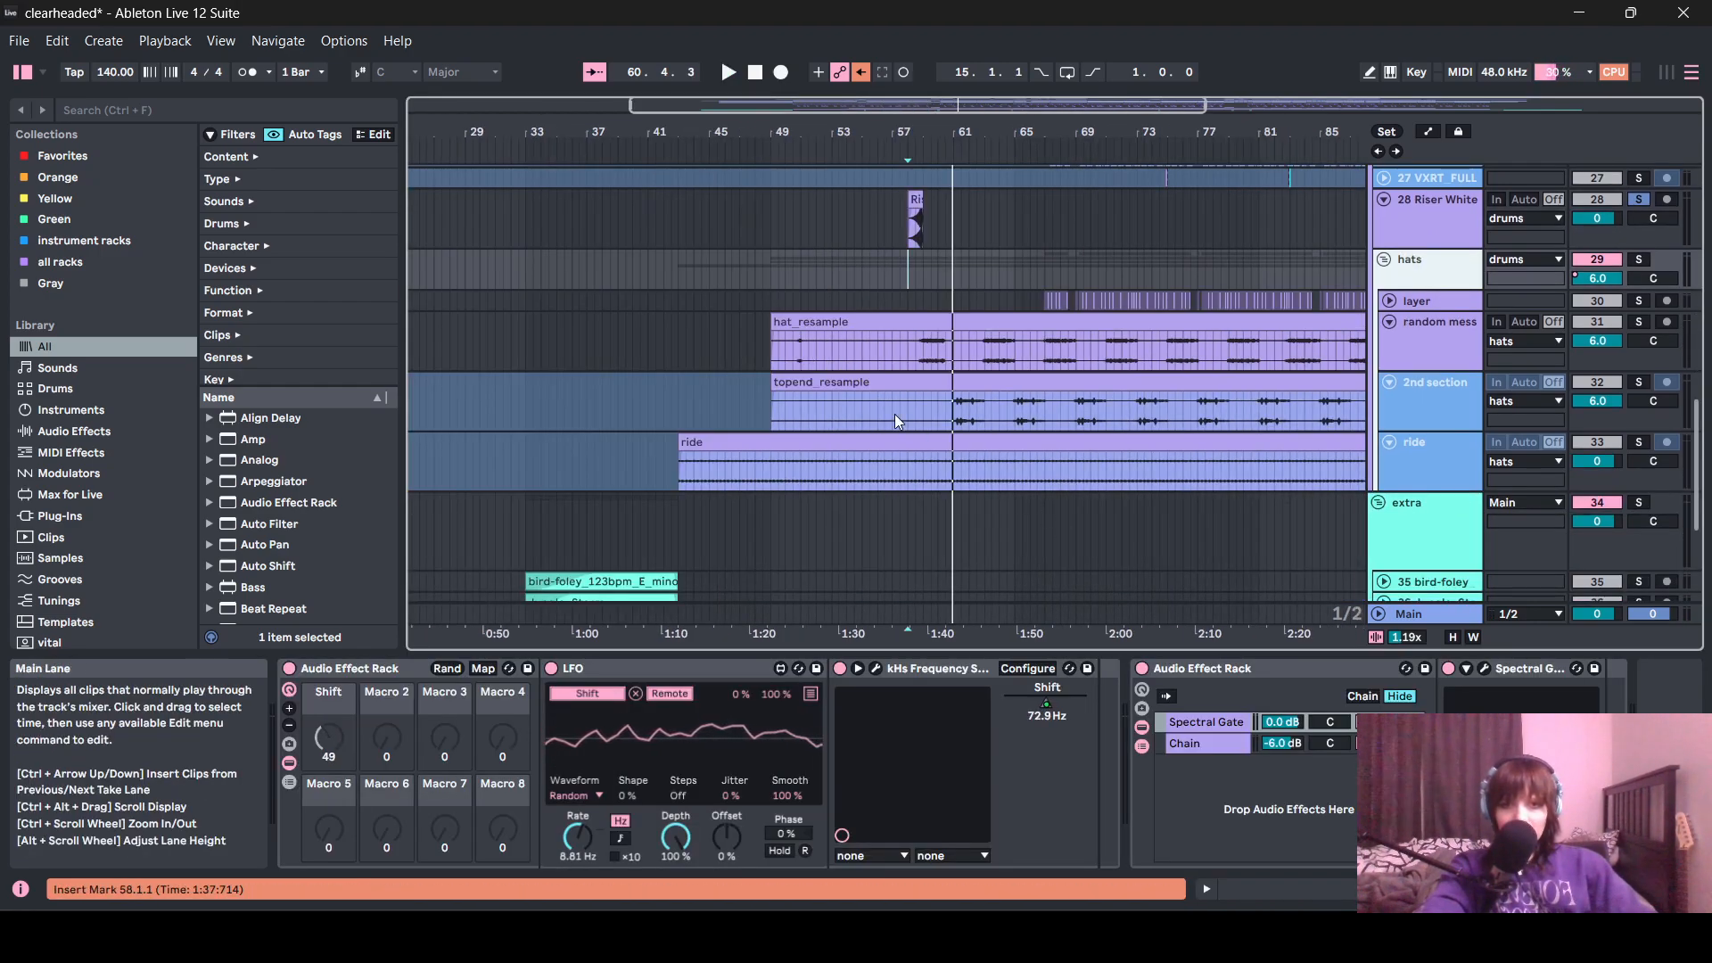
pyautogui.click(772, 362)
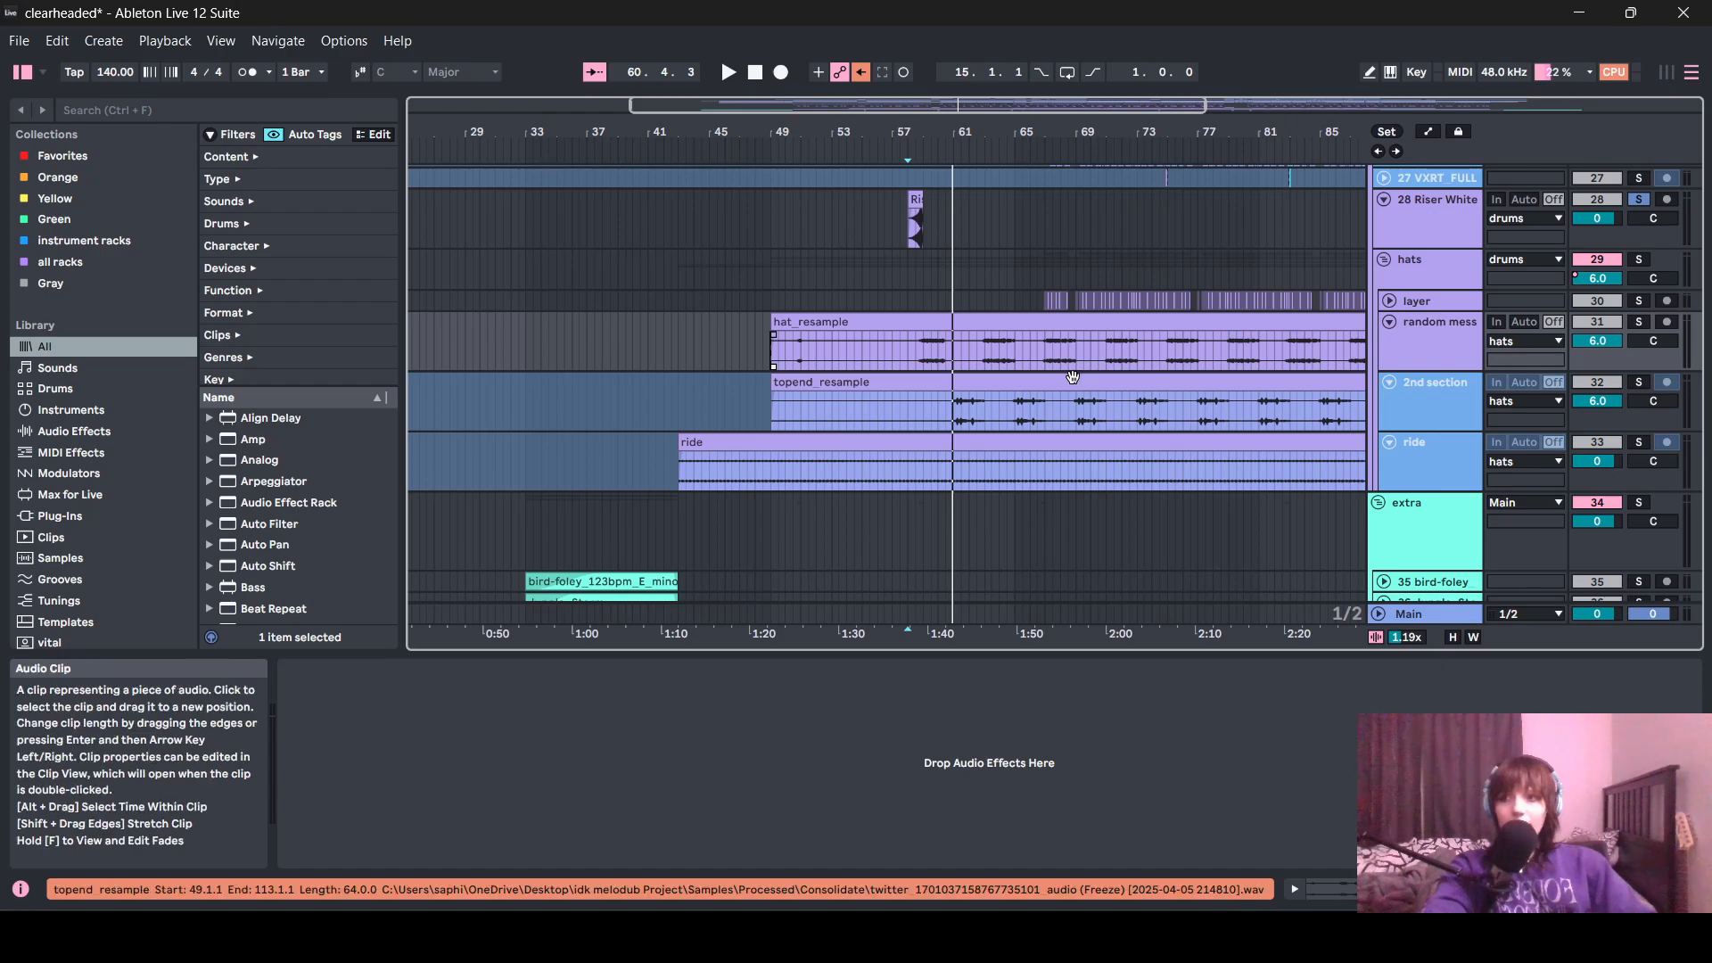
pyautogui.click(923, 359)
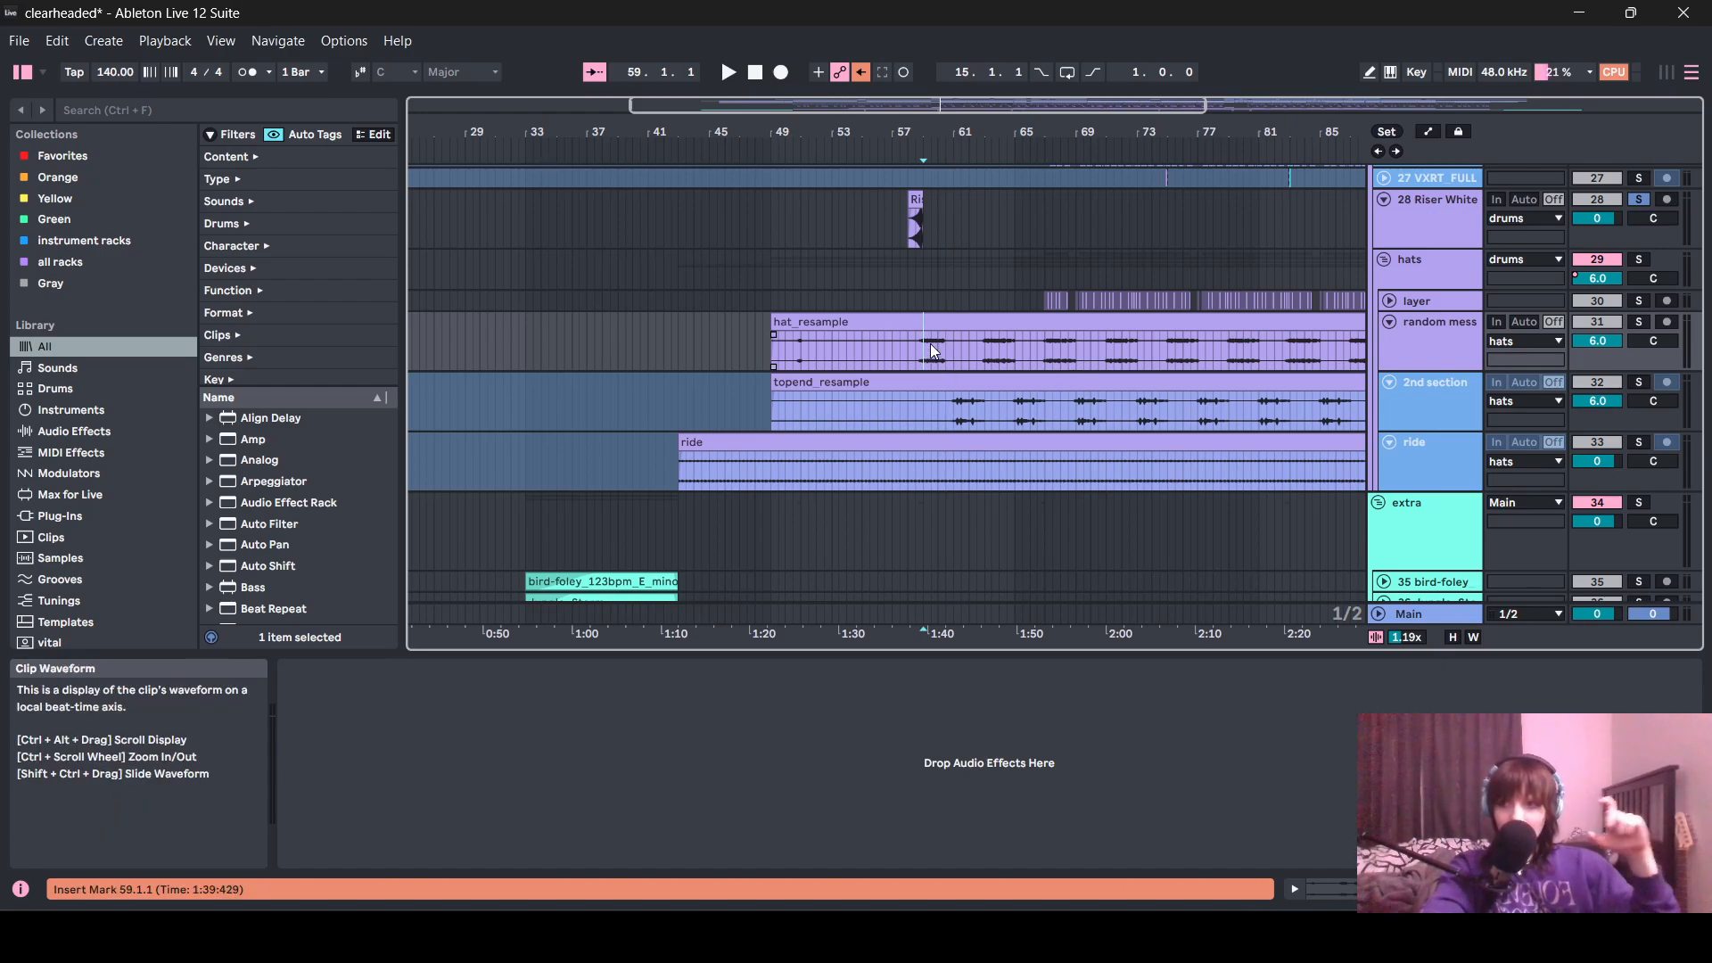
# - Inspect the hats group's effect rack chains, the Spectral Gate settings window and the kHs Frequency Shifter
pyautogui.click(1428, 283)
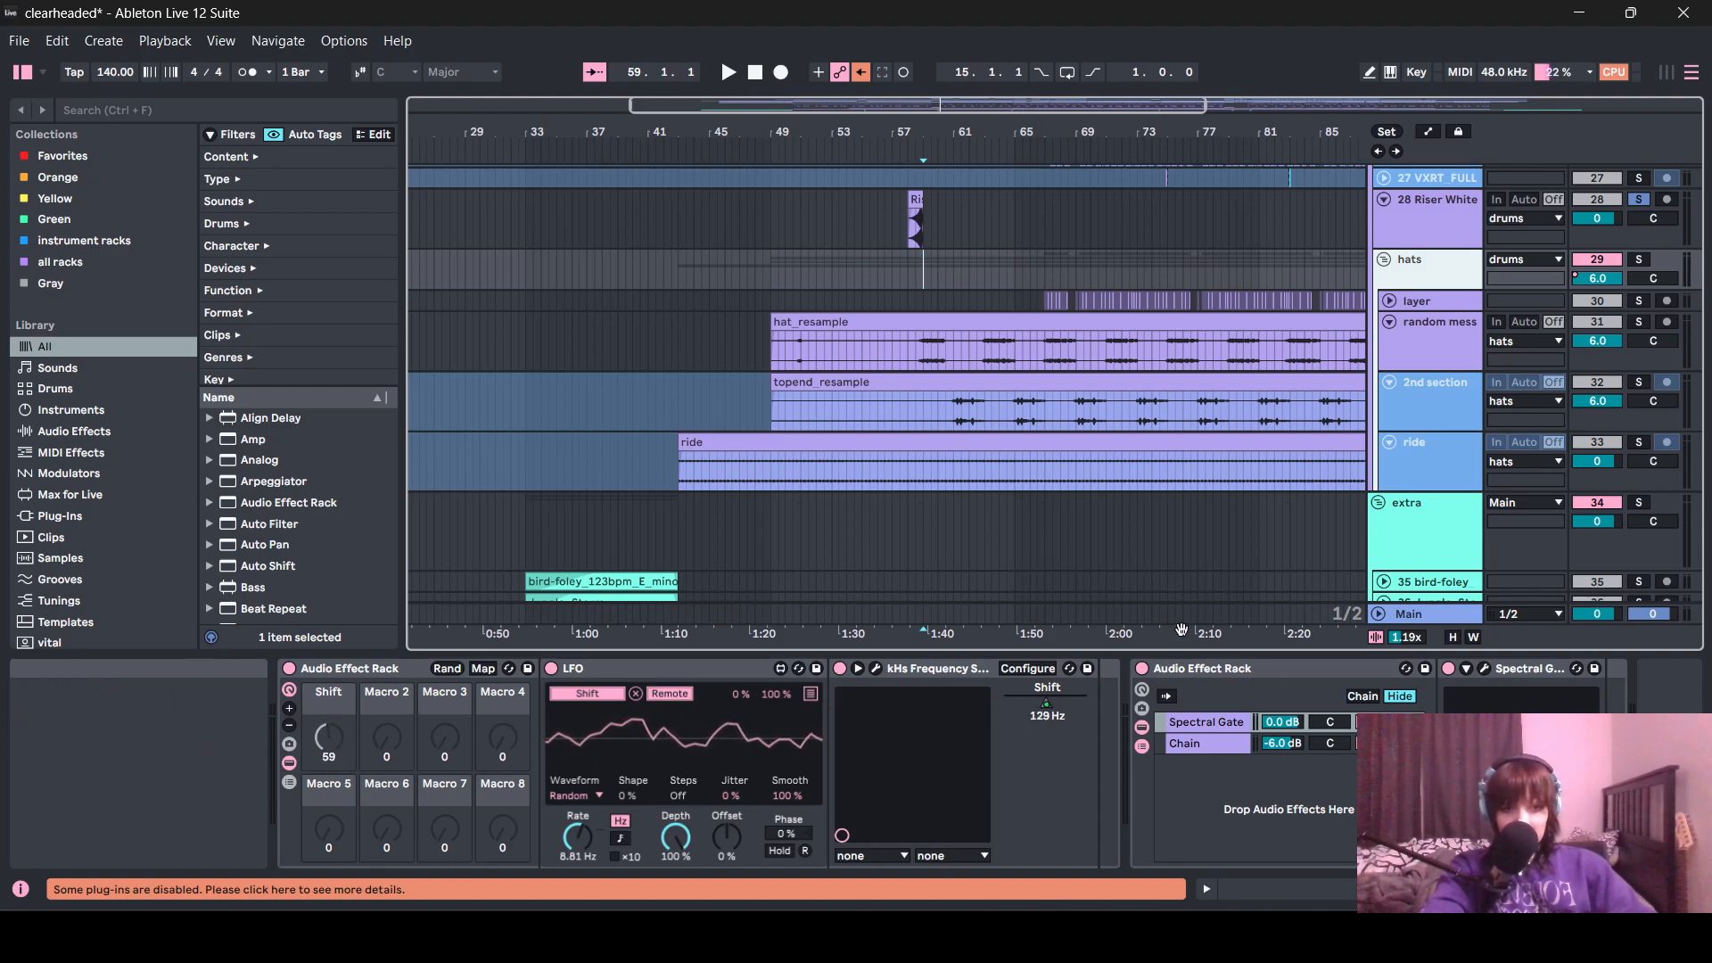
pyautogui.click(1176, 727)
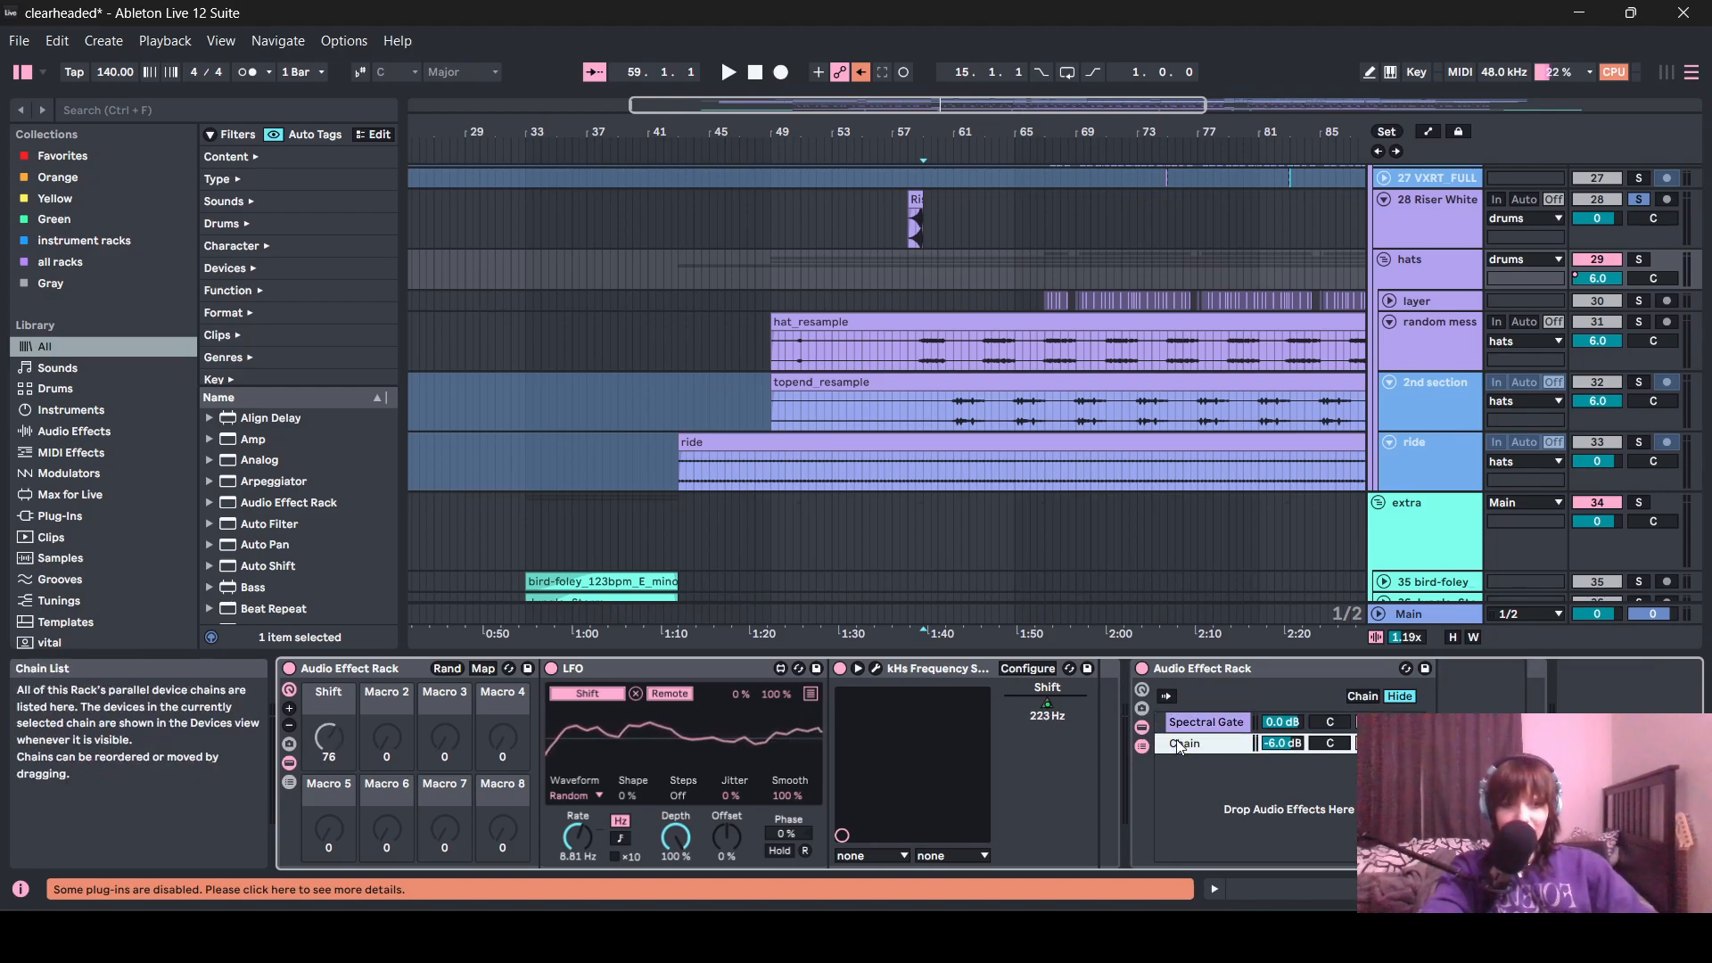
pyautogui.click(1177, 724)
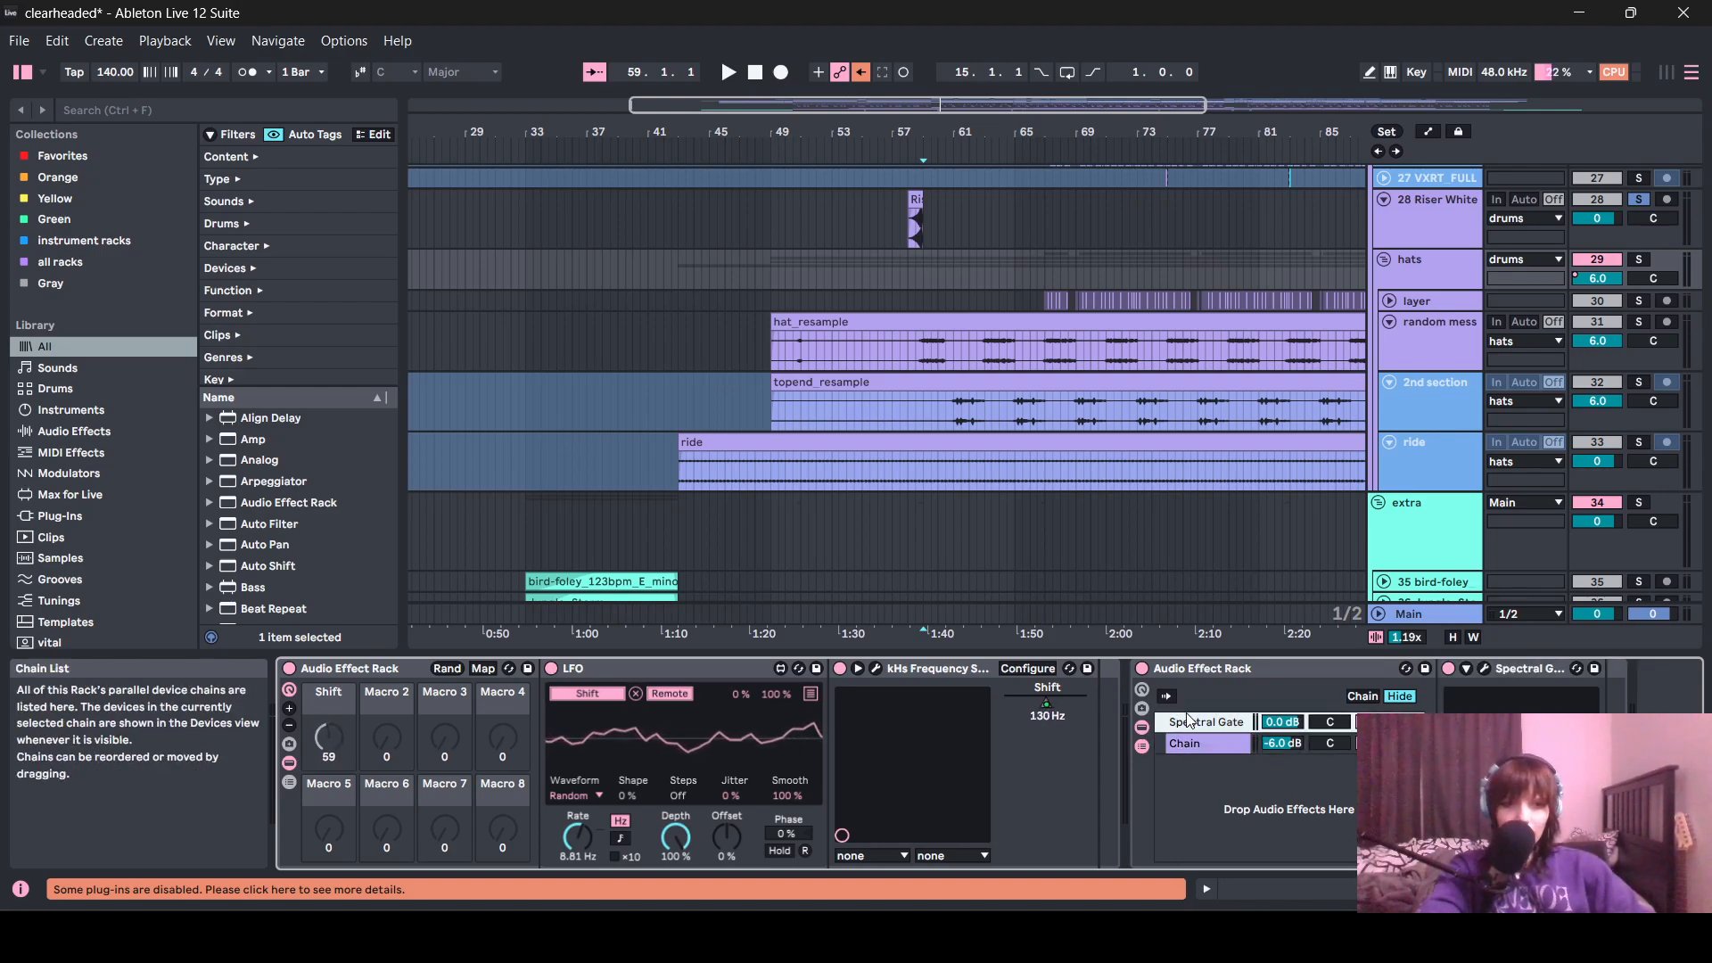
pyautogui.click(1484, 669)
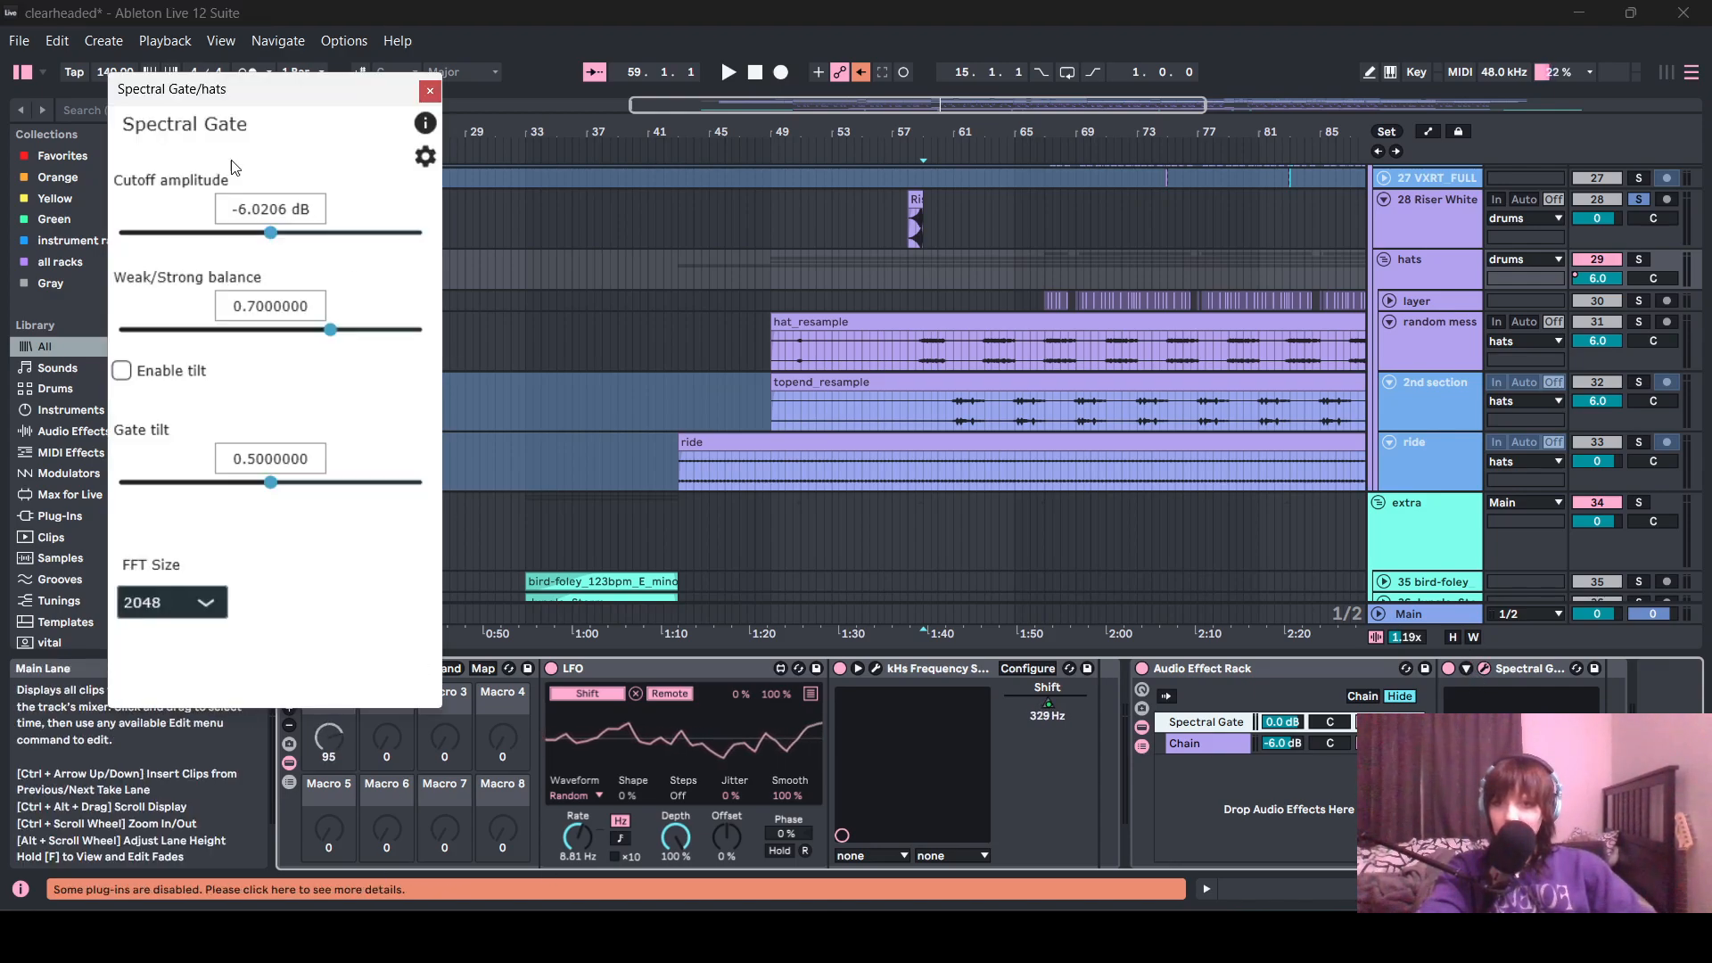
pyautogui.click(430, 91)
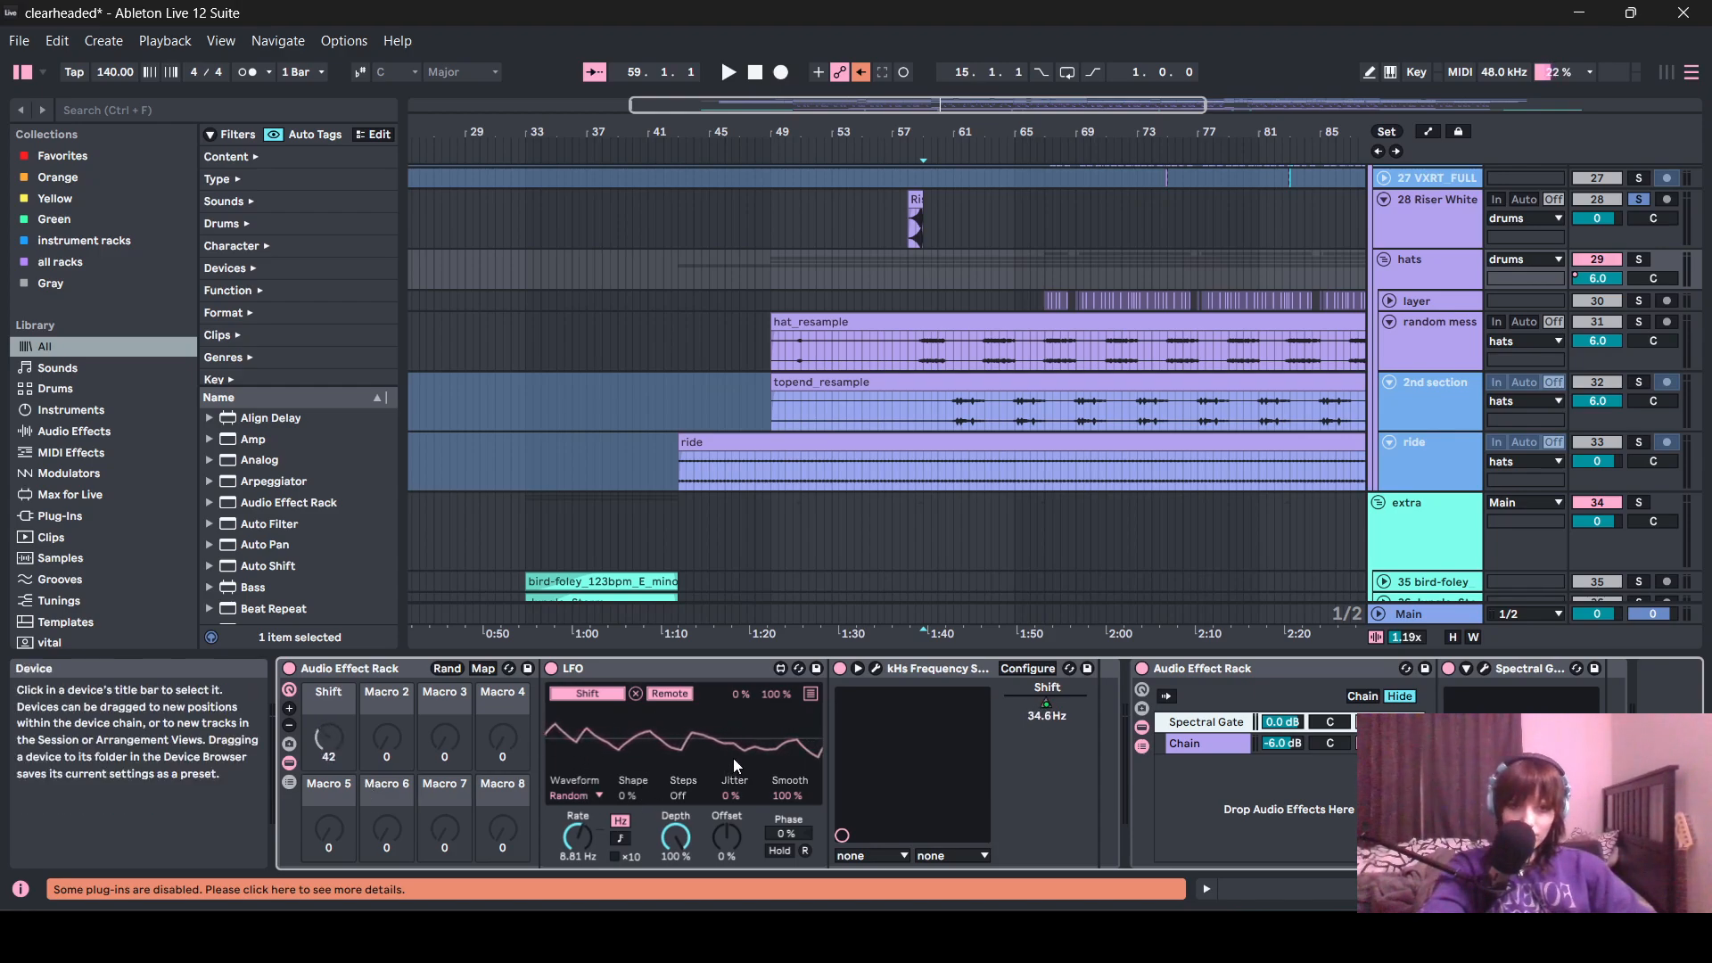
pyautogui.click(976, 675)
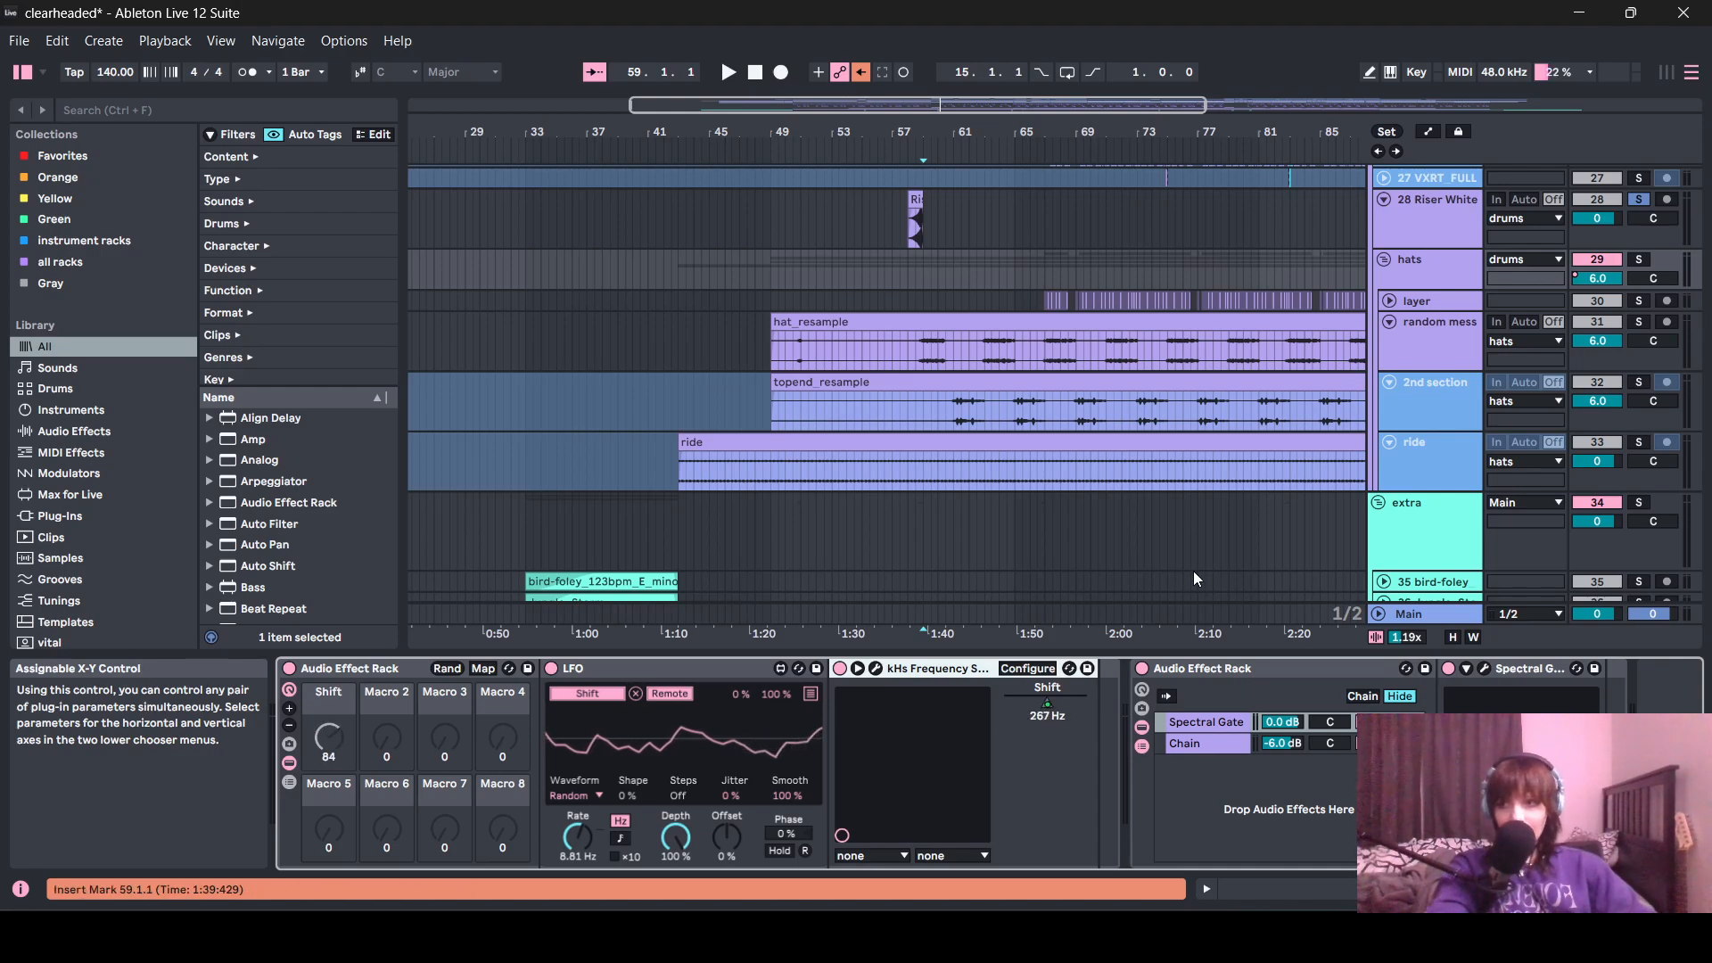
# - Solo the hats group, play it from bar 58.3 and look over its layer, random mess, 2nd section and ride tracks
pyautogui.click(915, 361)
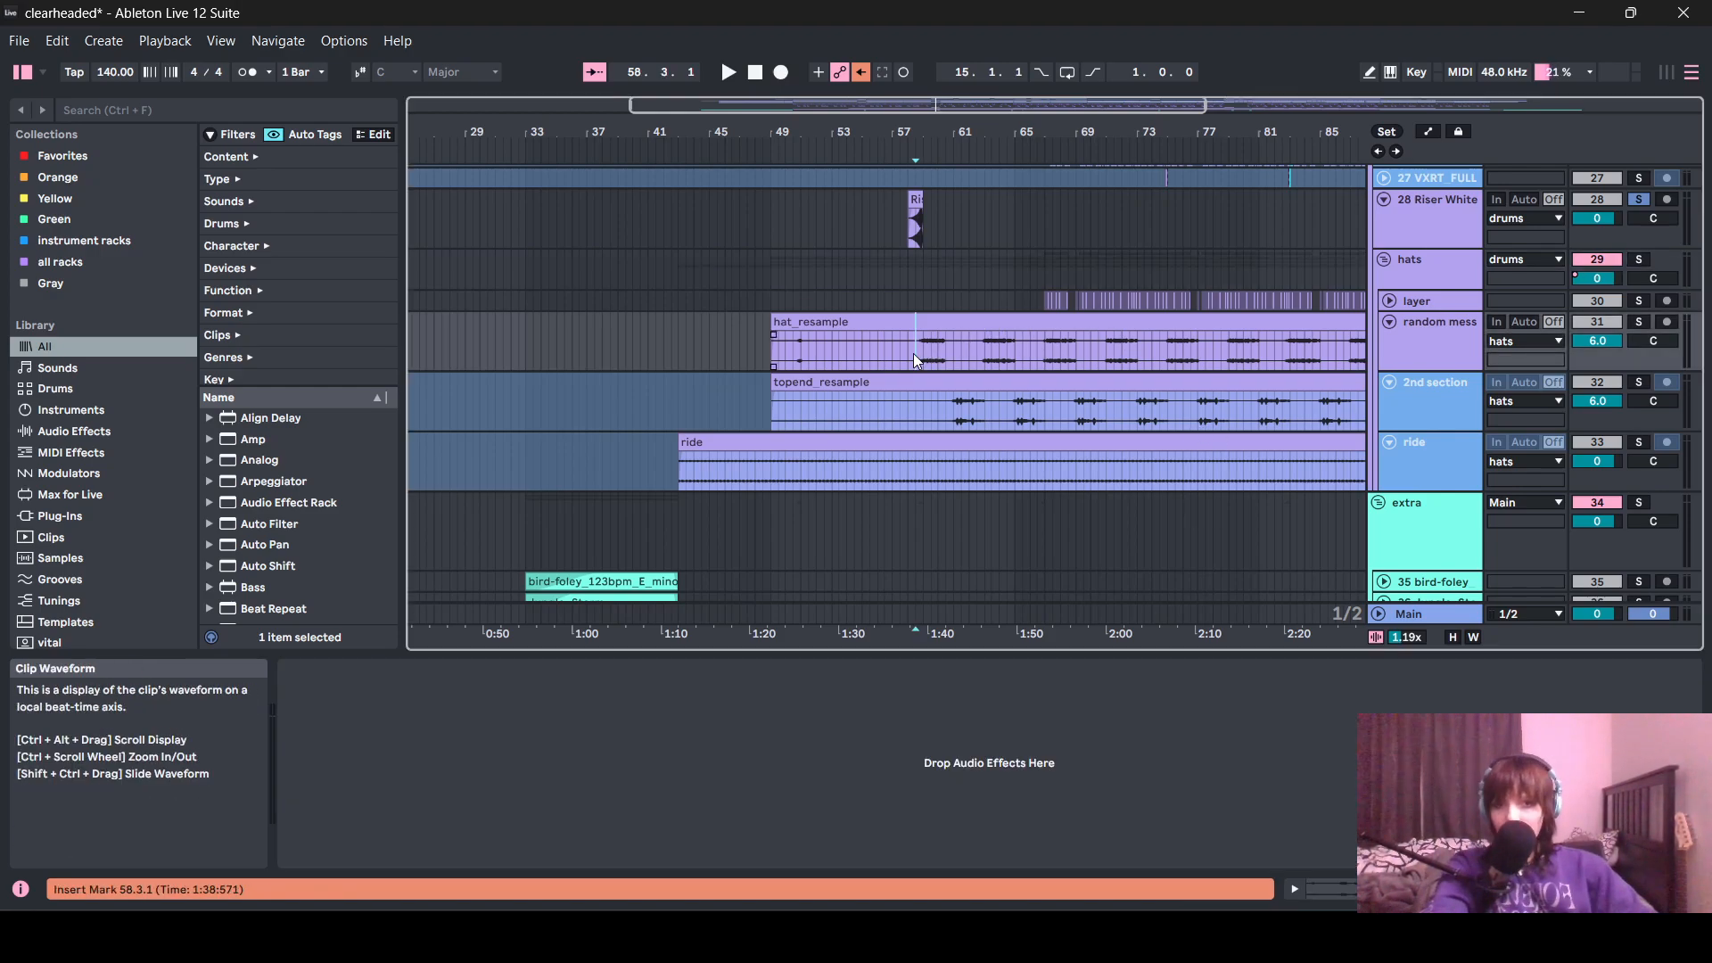
pyautogui.click(1639, 259)
pyautogui.scroll(-3, 847, 526)
pyautogui.scroll(5, 839, 500)
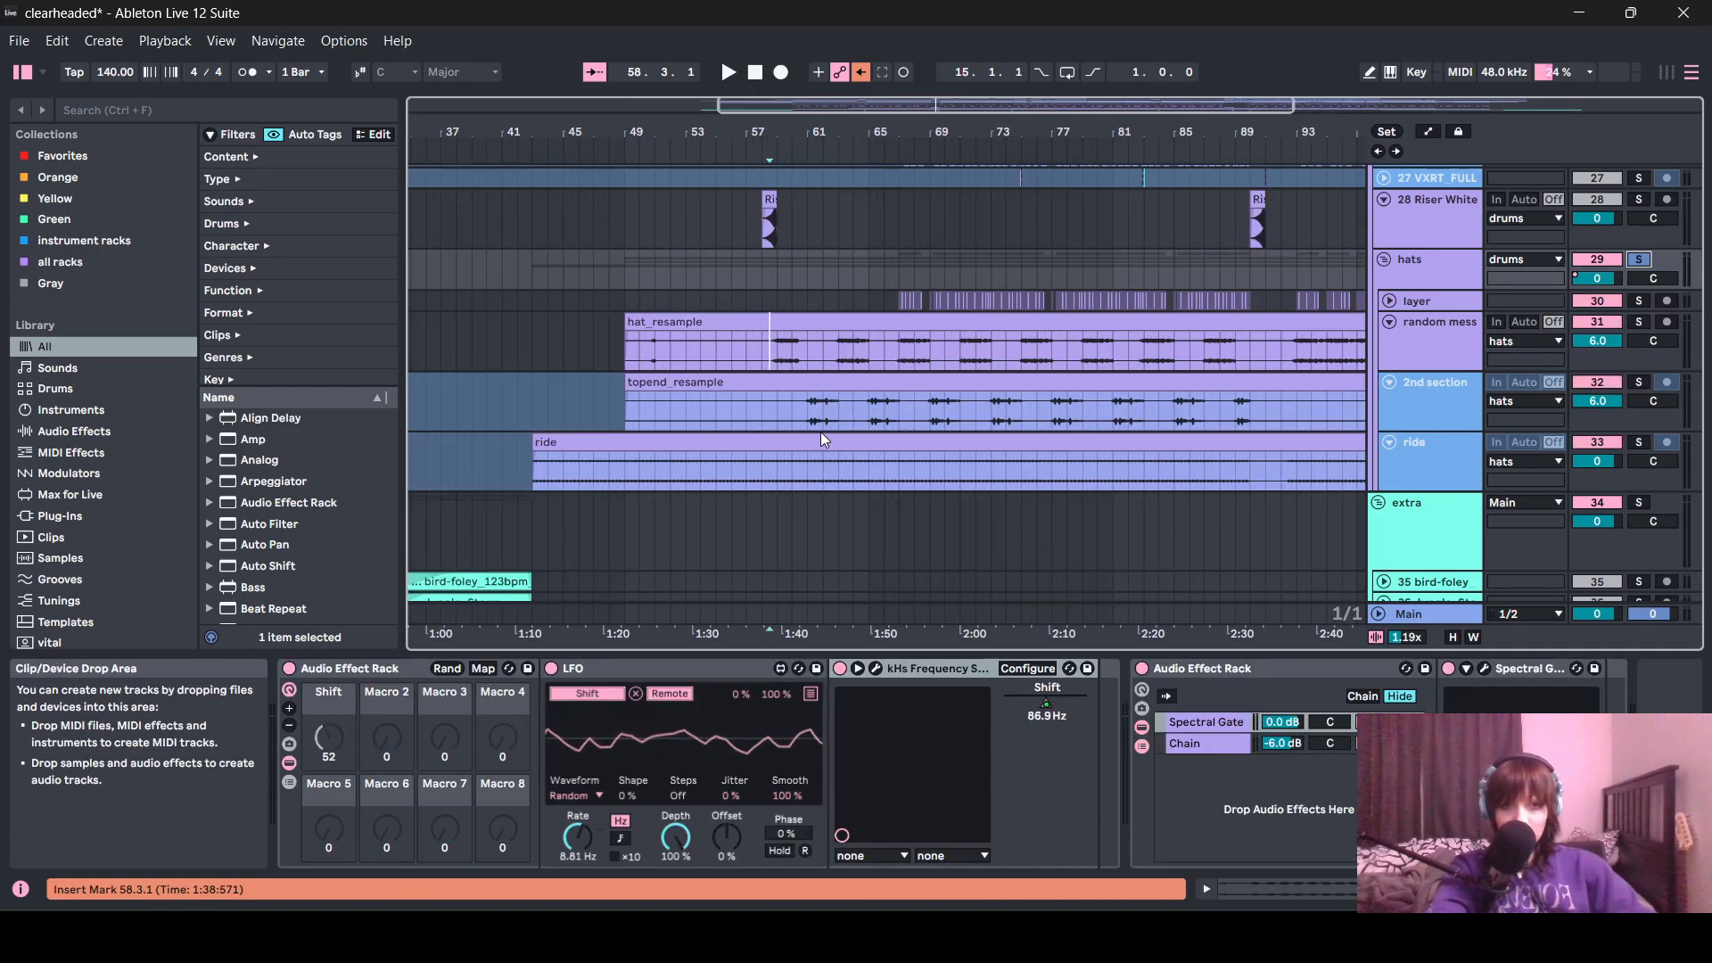
pyautogui.scroll(-3, 799, 440)
pyautogui.press('space')
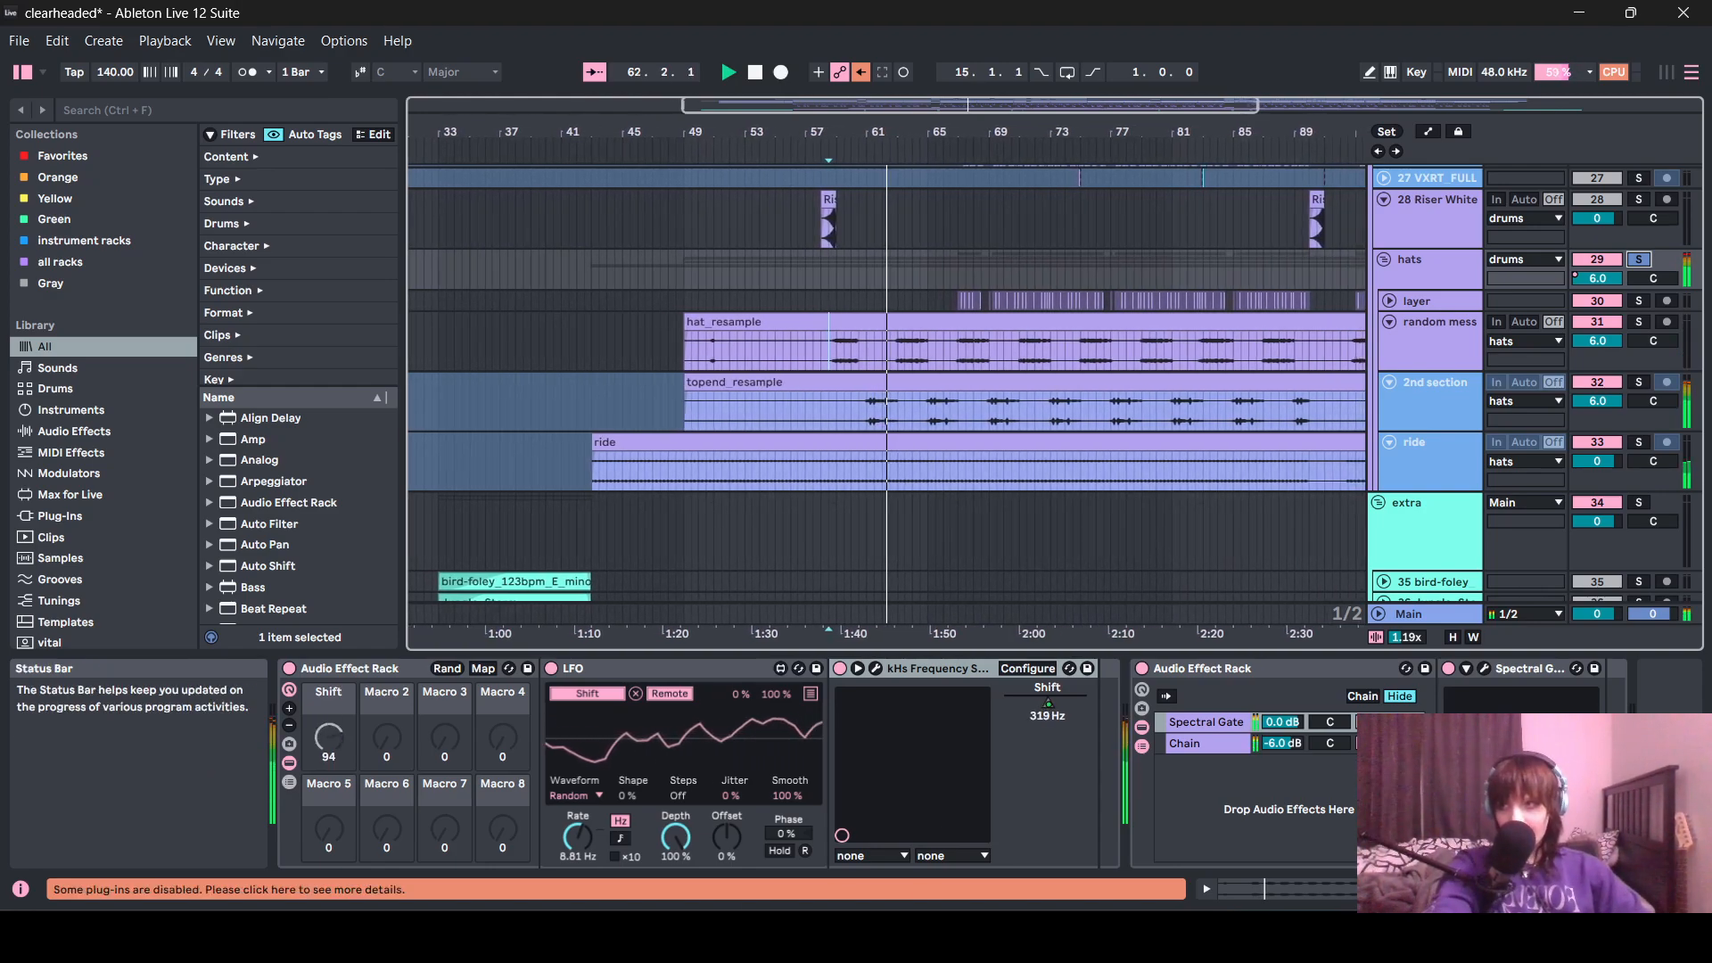
pyautogui.scroll(-3, 870, 517)
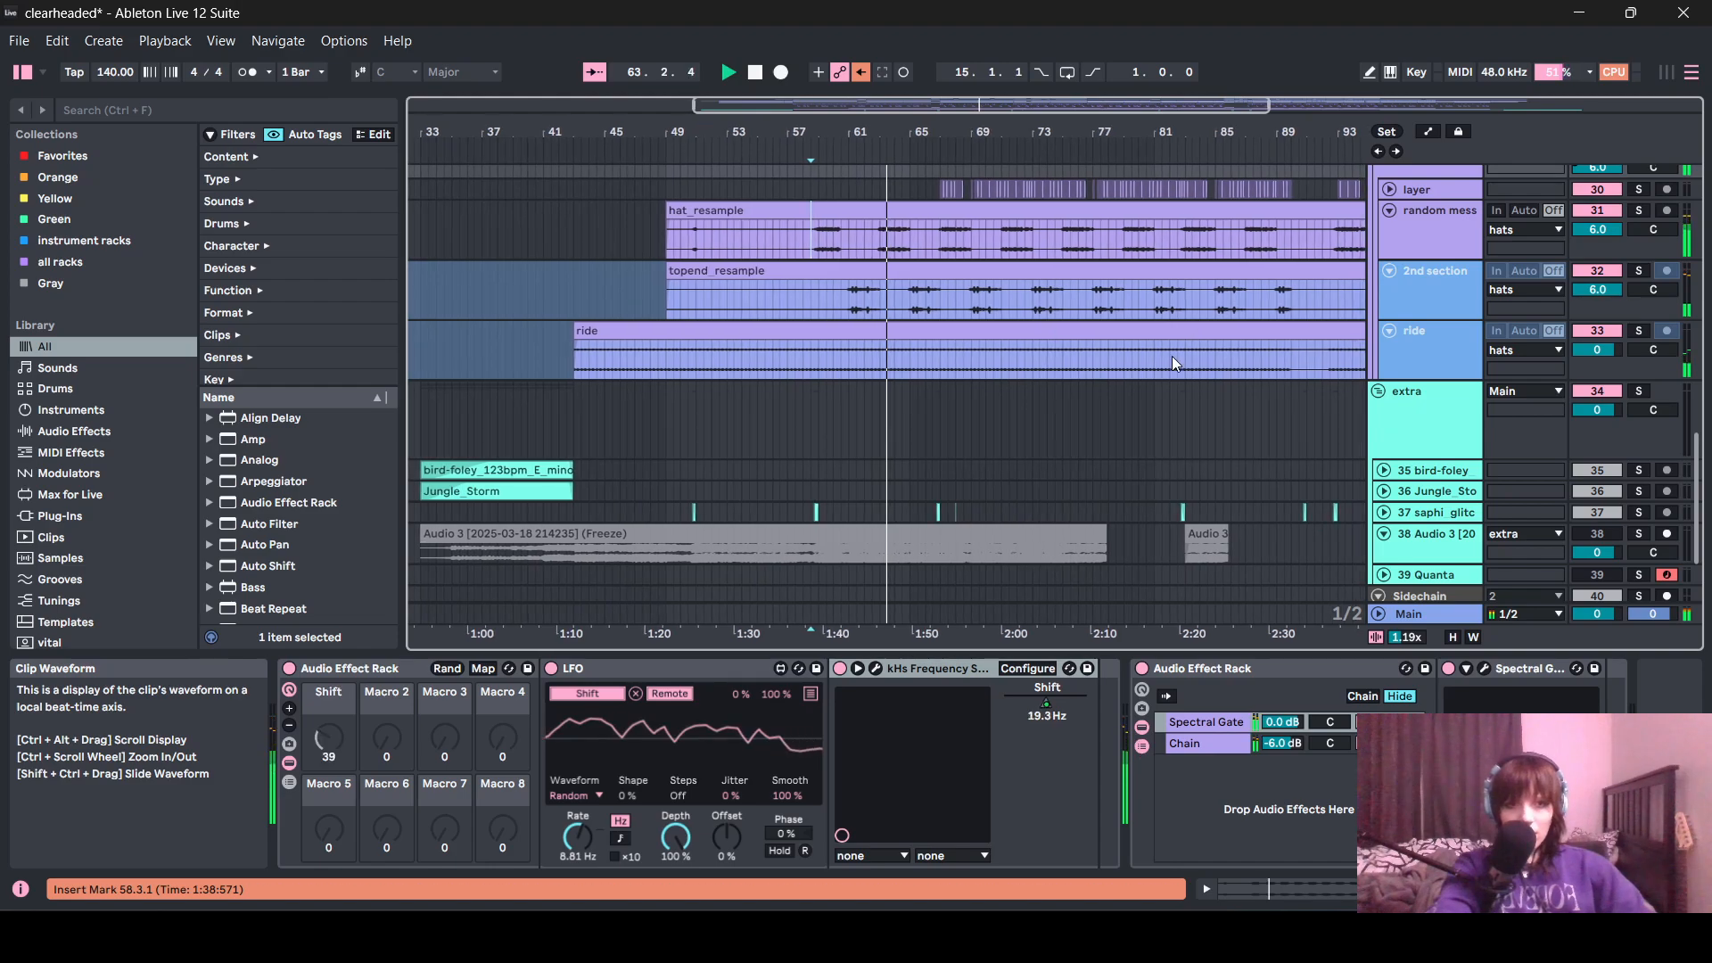
pyautogui.scroll(1, 1172, 356)
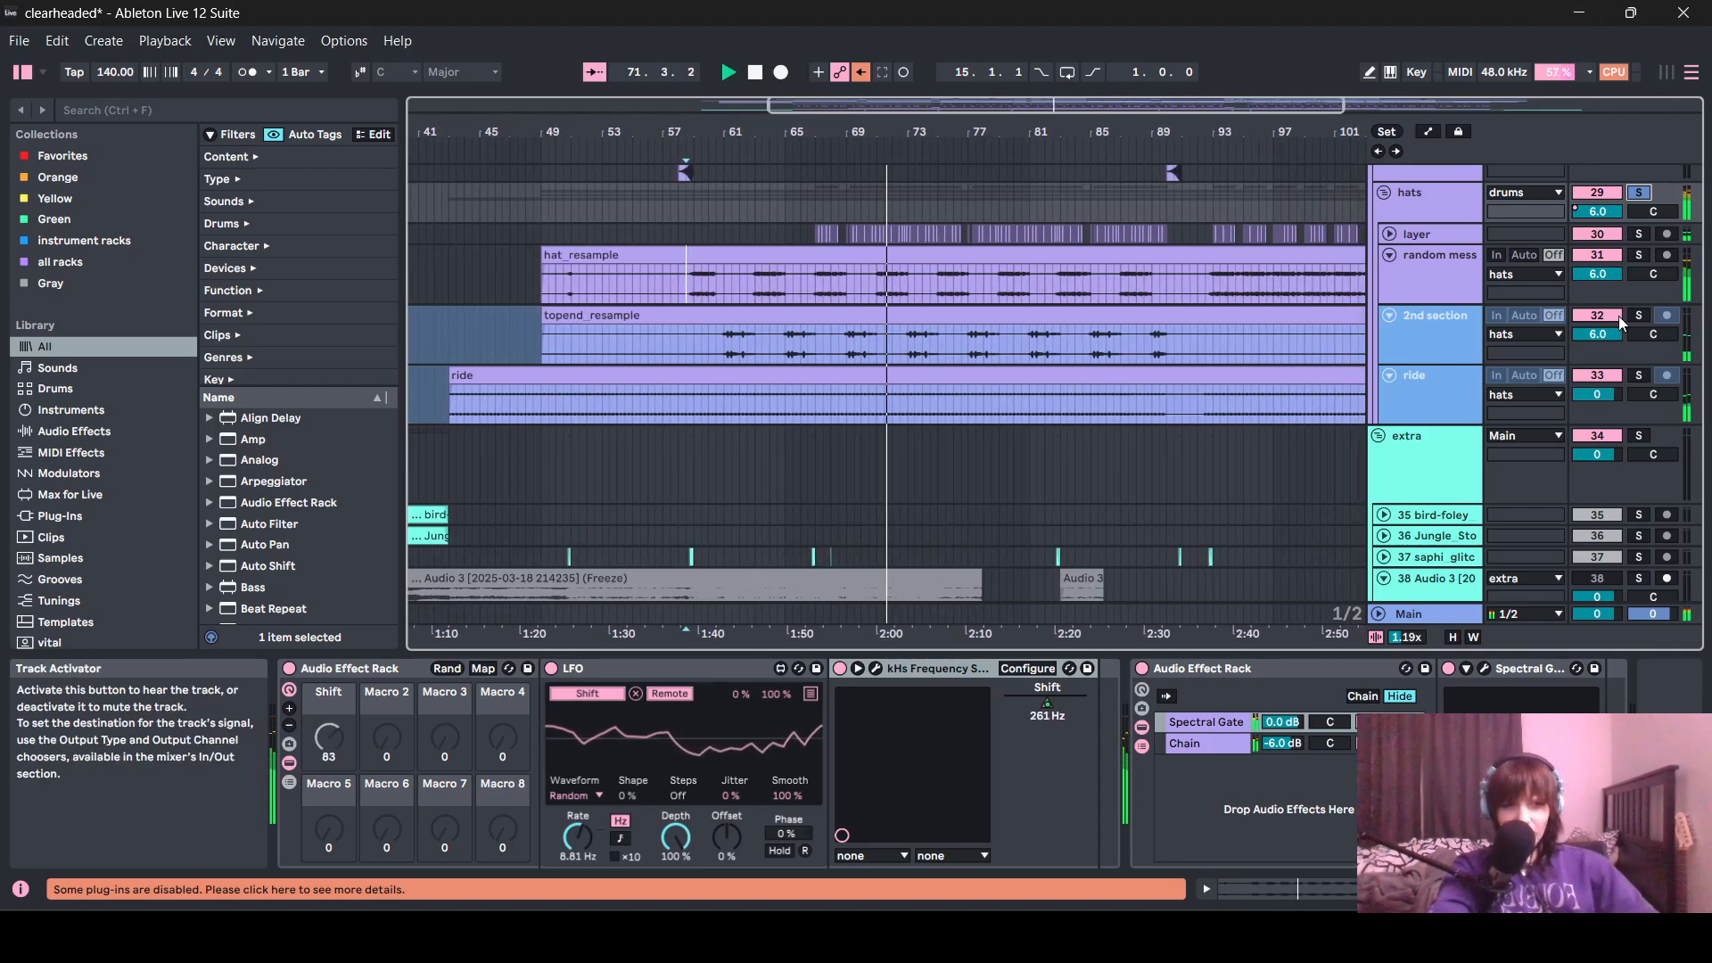
pyautogui.scroll(2, 1430, 324)
pyautogui.scroll(3, 731, 328)
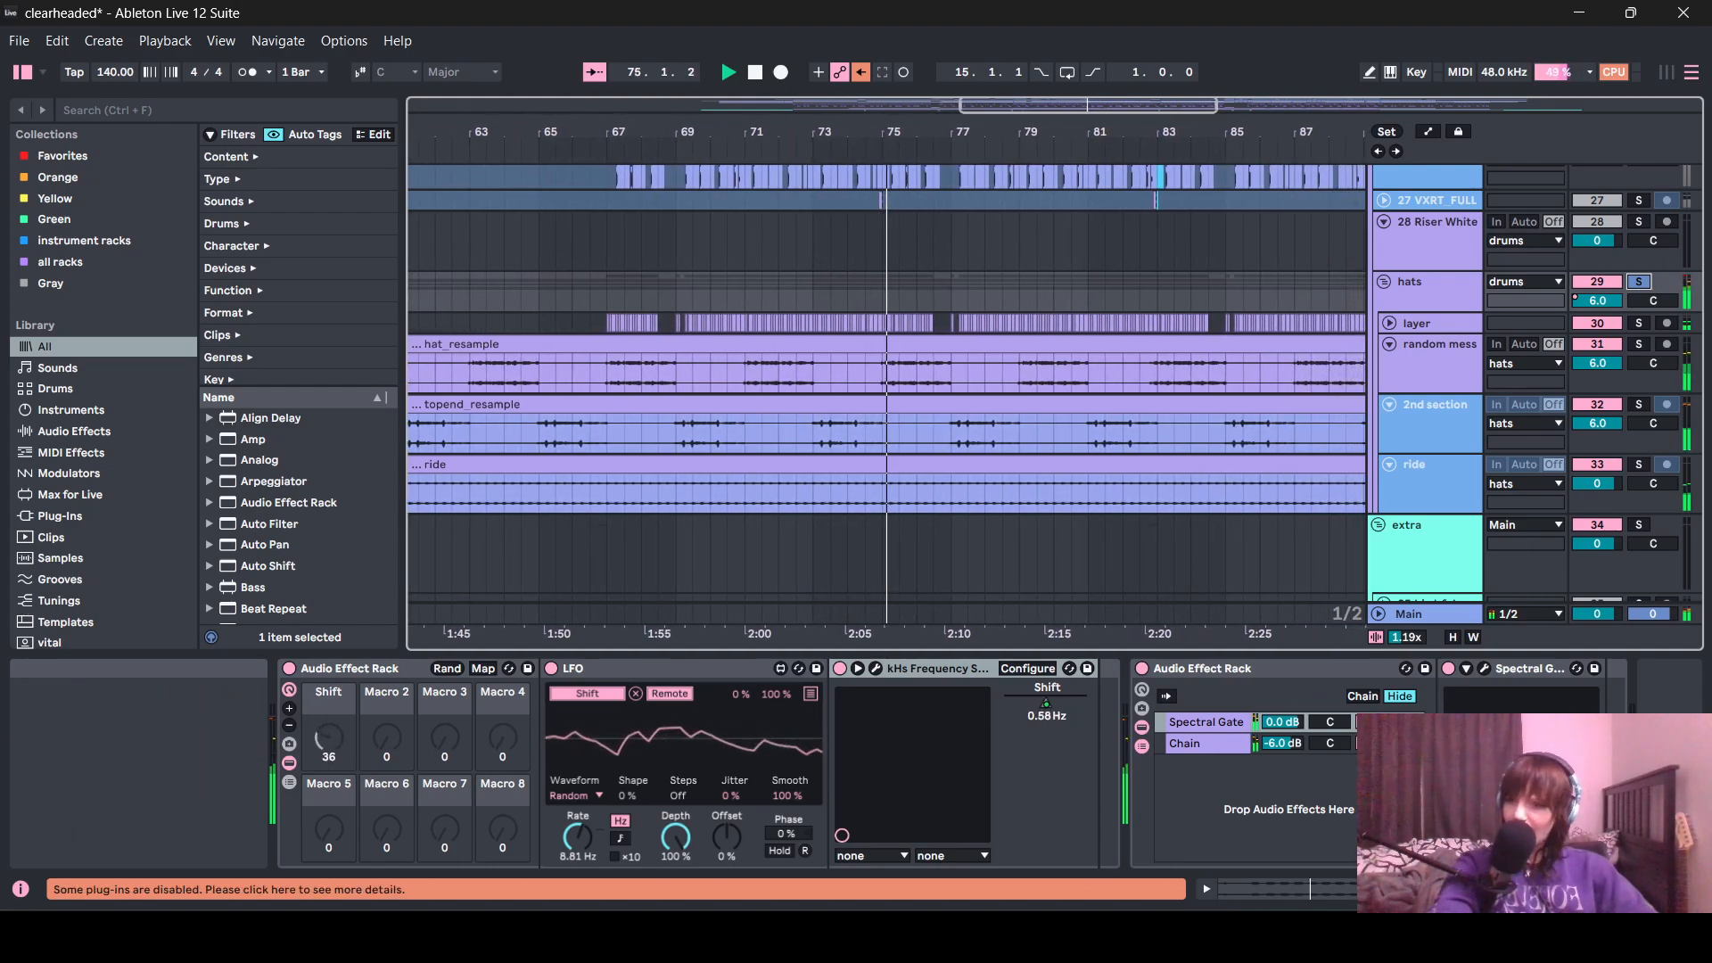
pyautogui.scroll(-3, 749, 472)
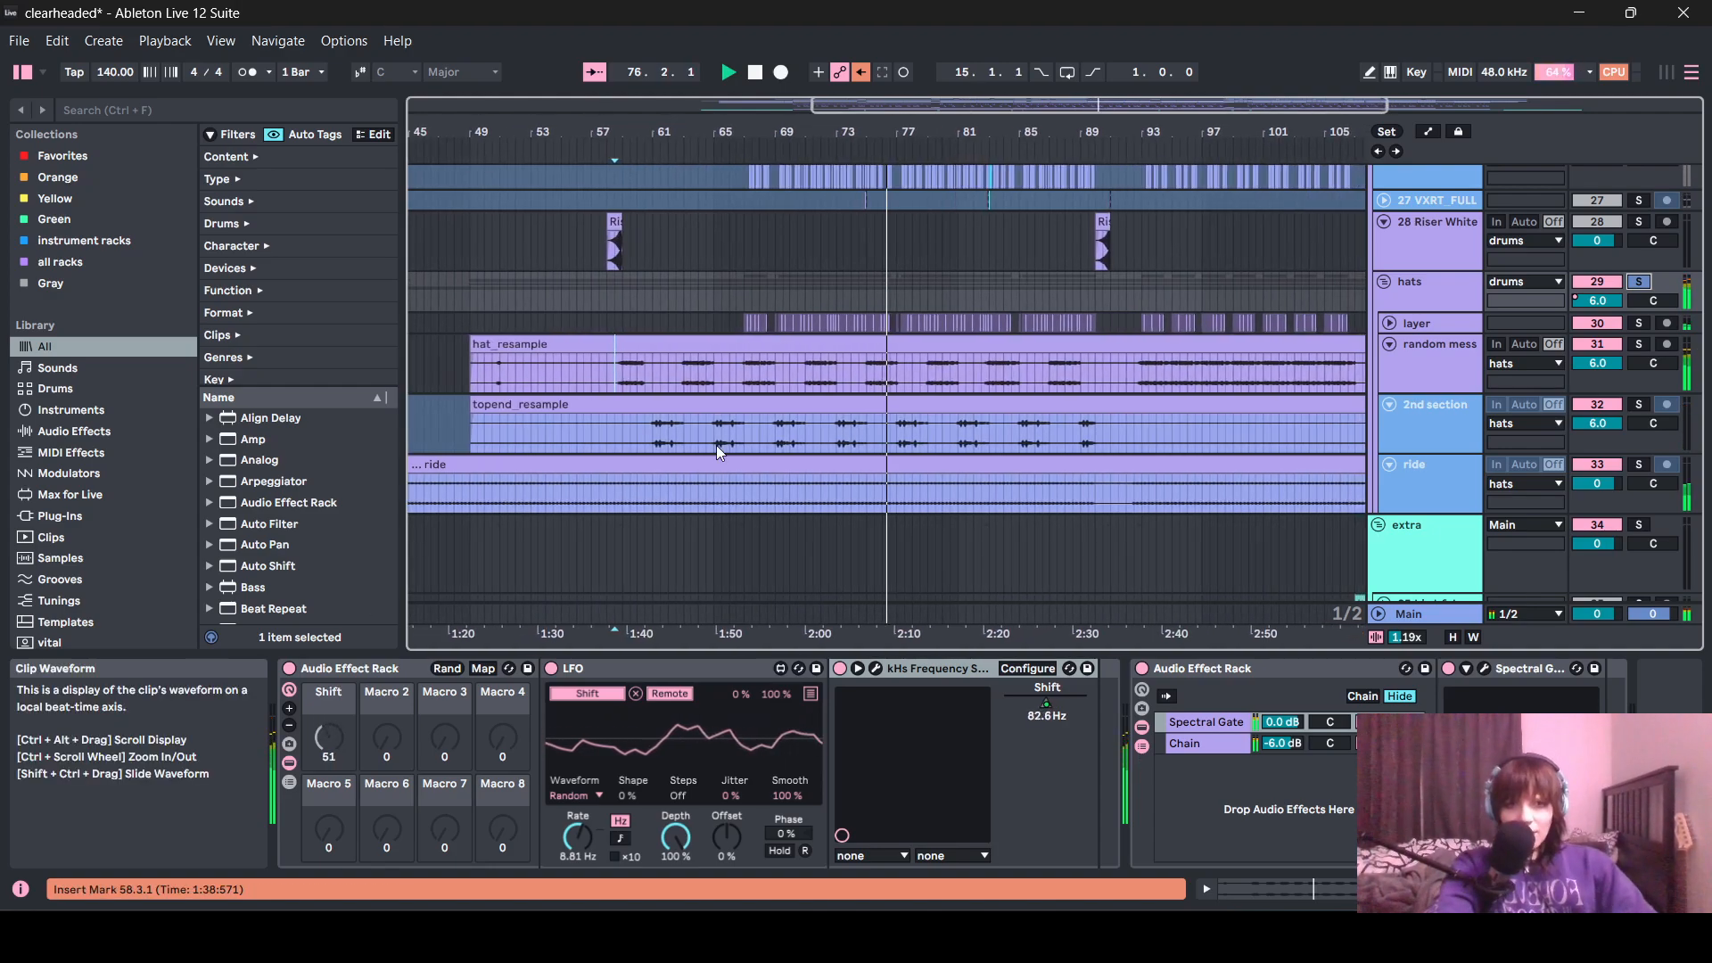
# - Solo and unfold the layer track in the hats group, playing it from bar 67 and moving the start marker to bar 70.3
pyautogui.click(738, 294)
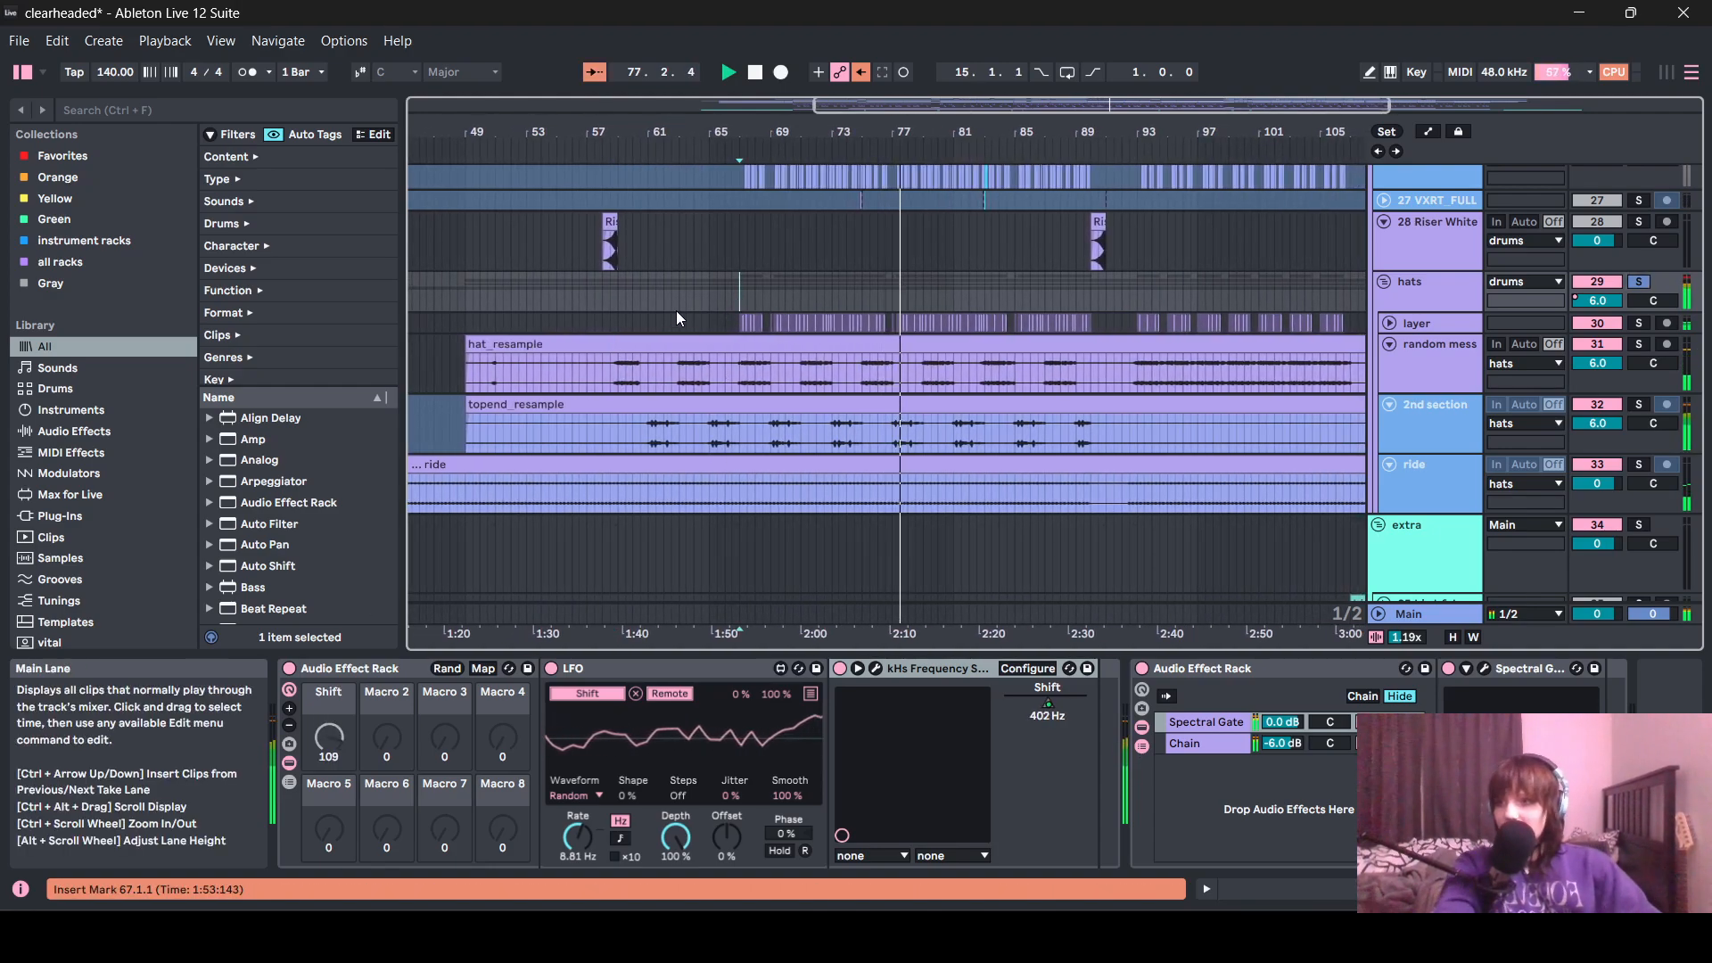
pyautogui.click(1639, 324)
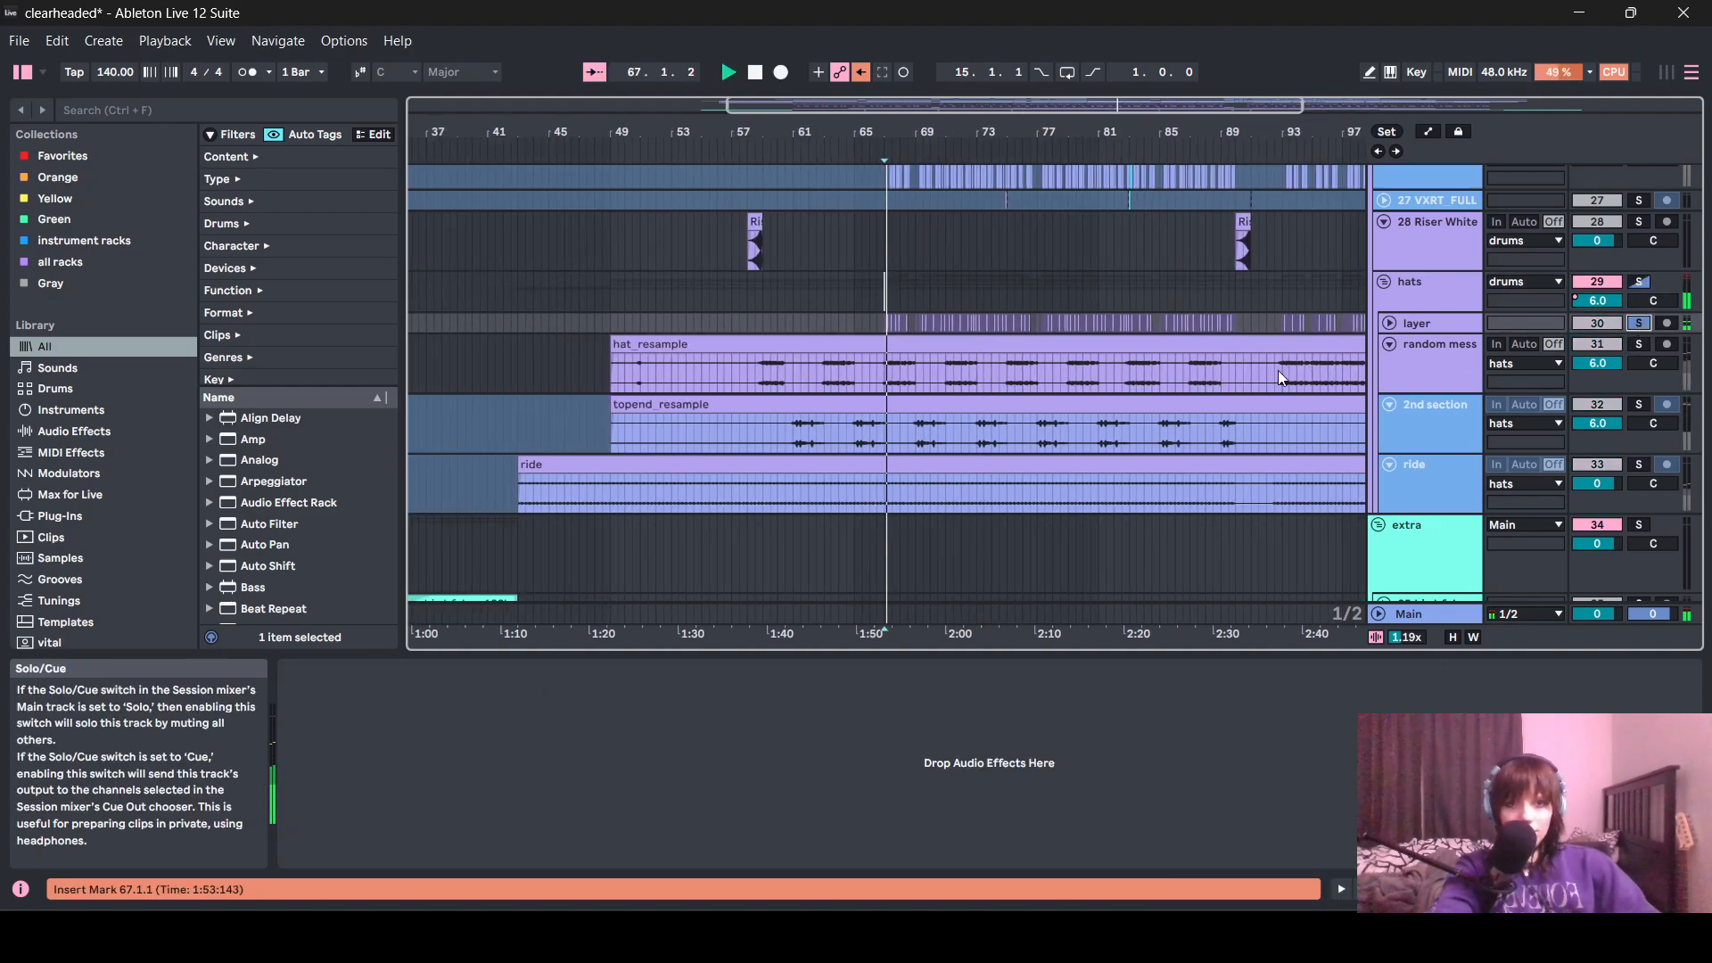
pyautogui.click(1389, 323)
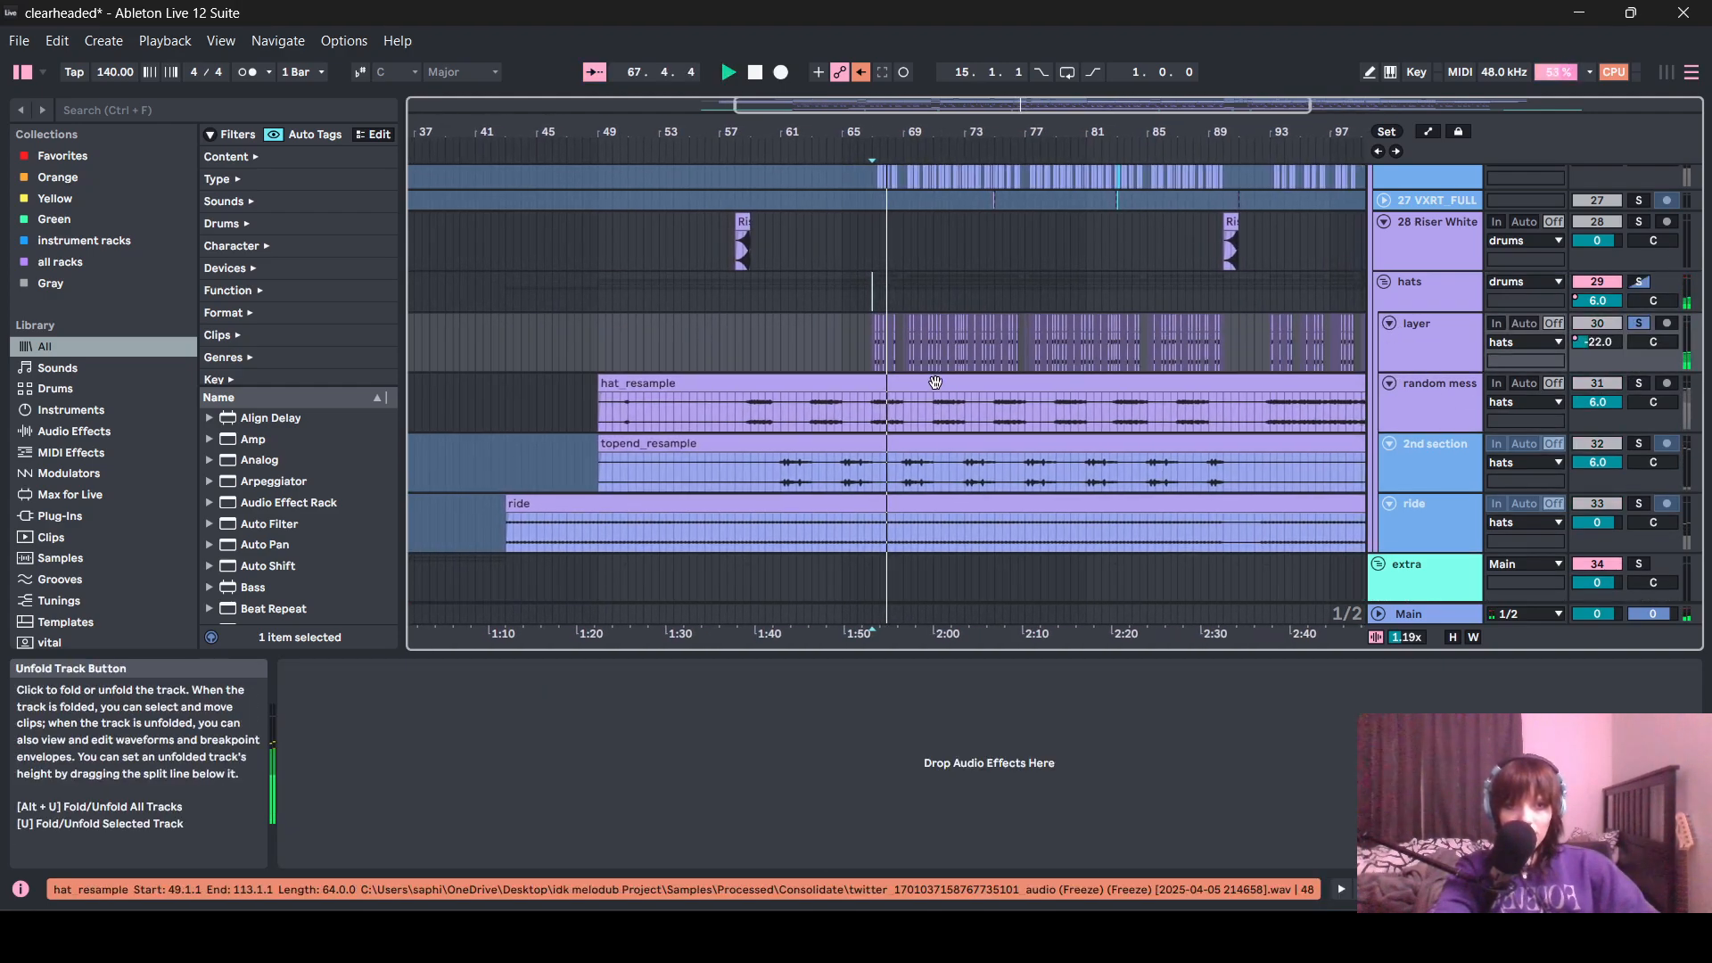
pyautogui.click(916, 297)
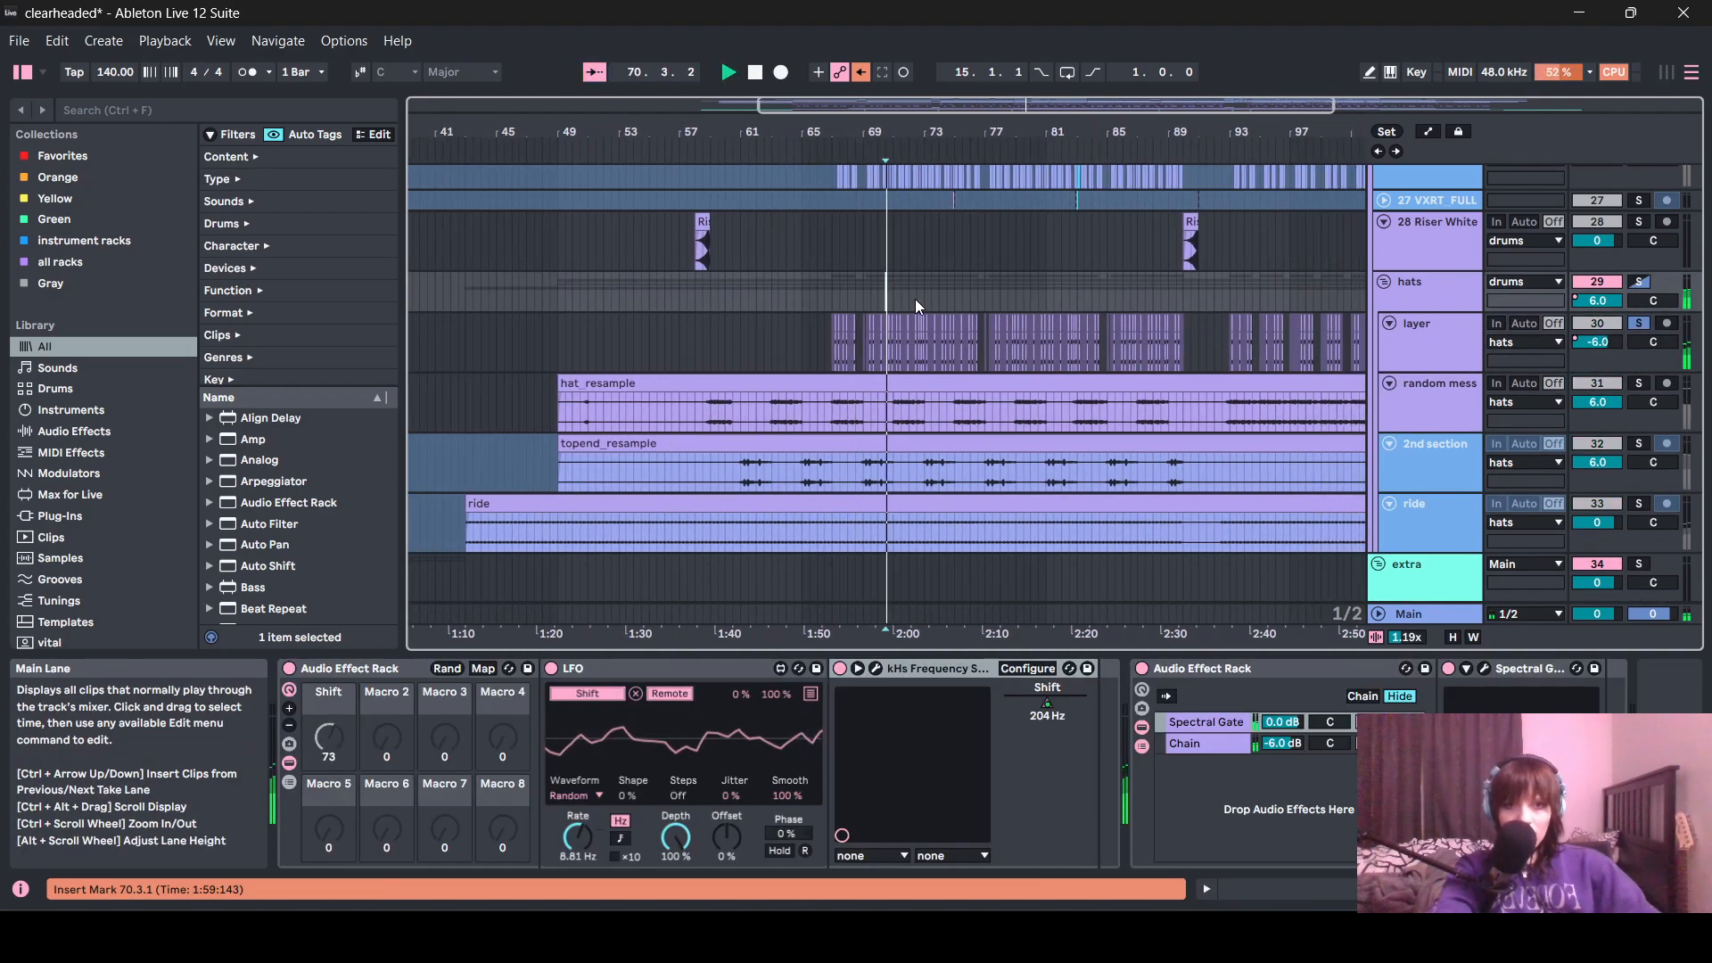
pyautogui.click(1438, 344)
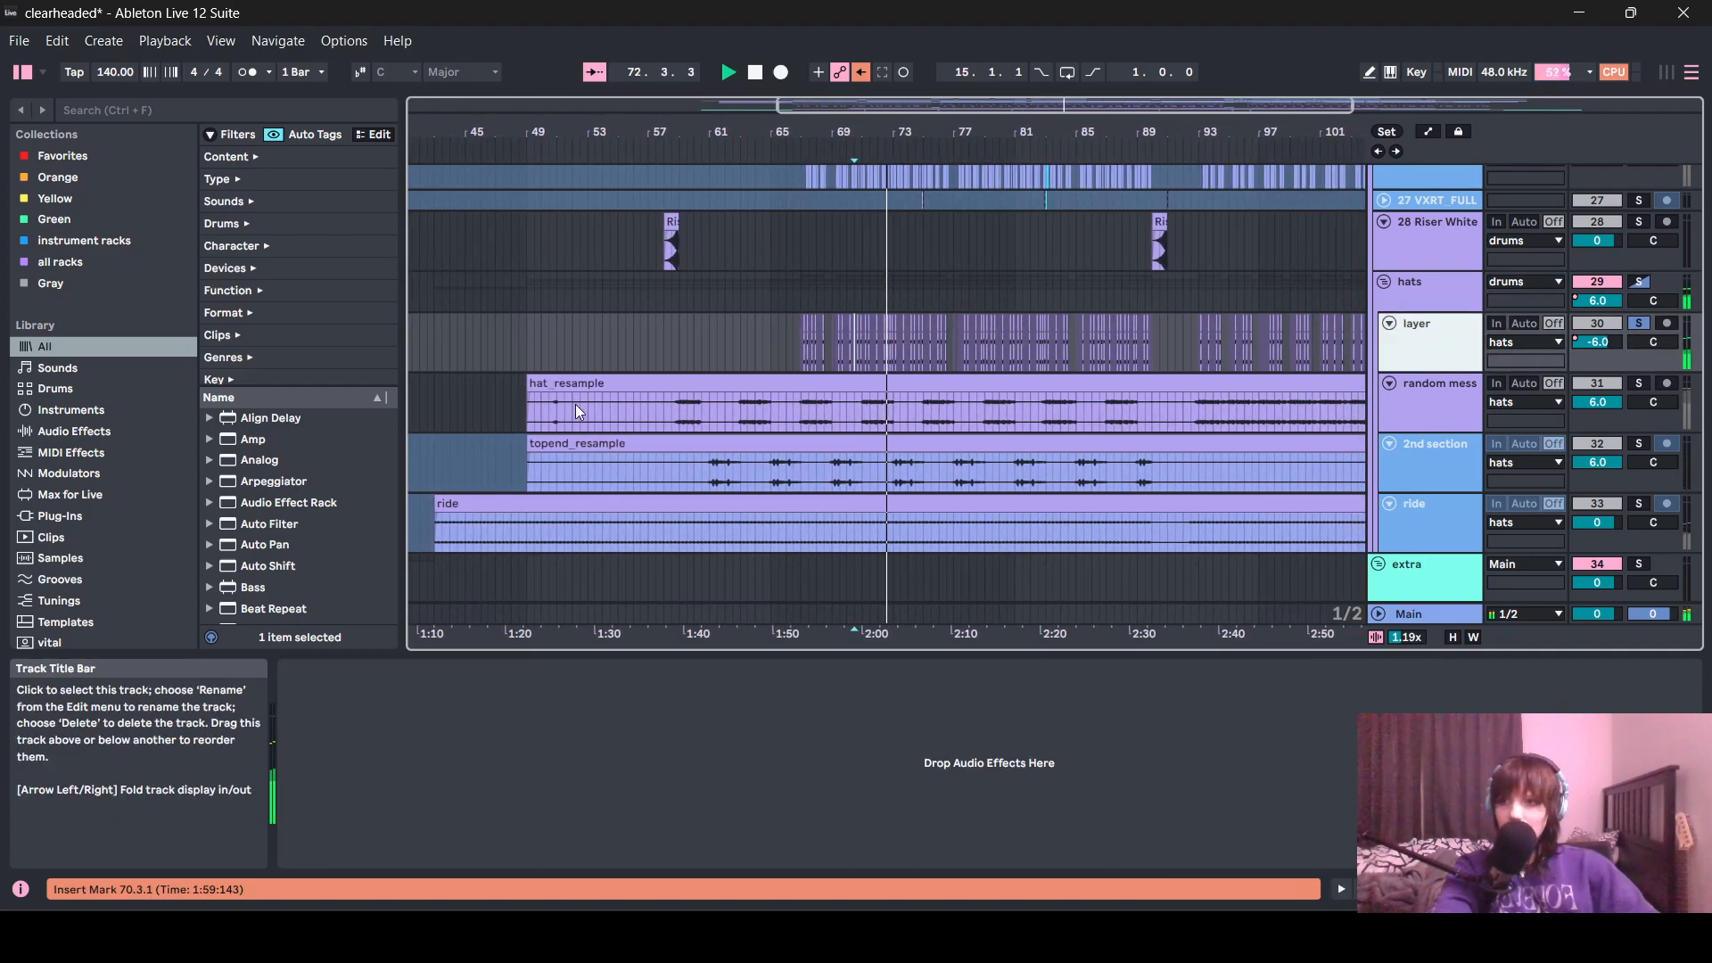
# - Solo the random mess track and play its hat_resample clip from bar 71
pyautogui.click(857, 426)
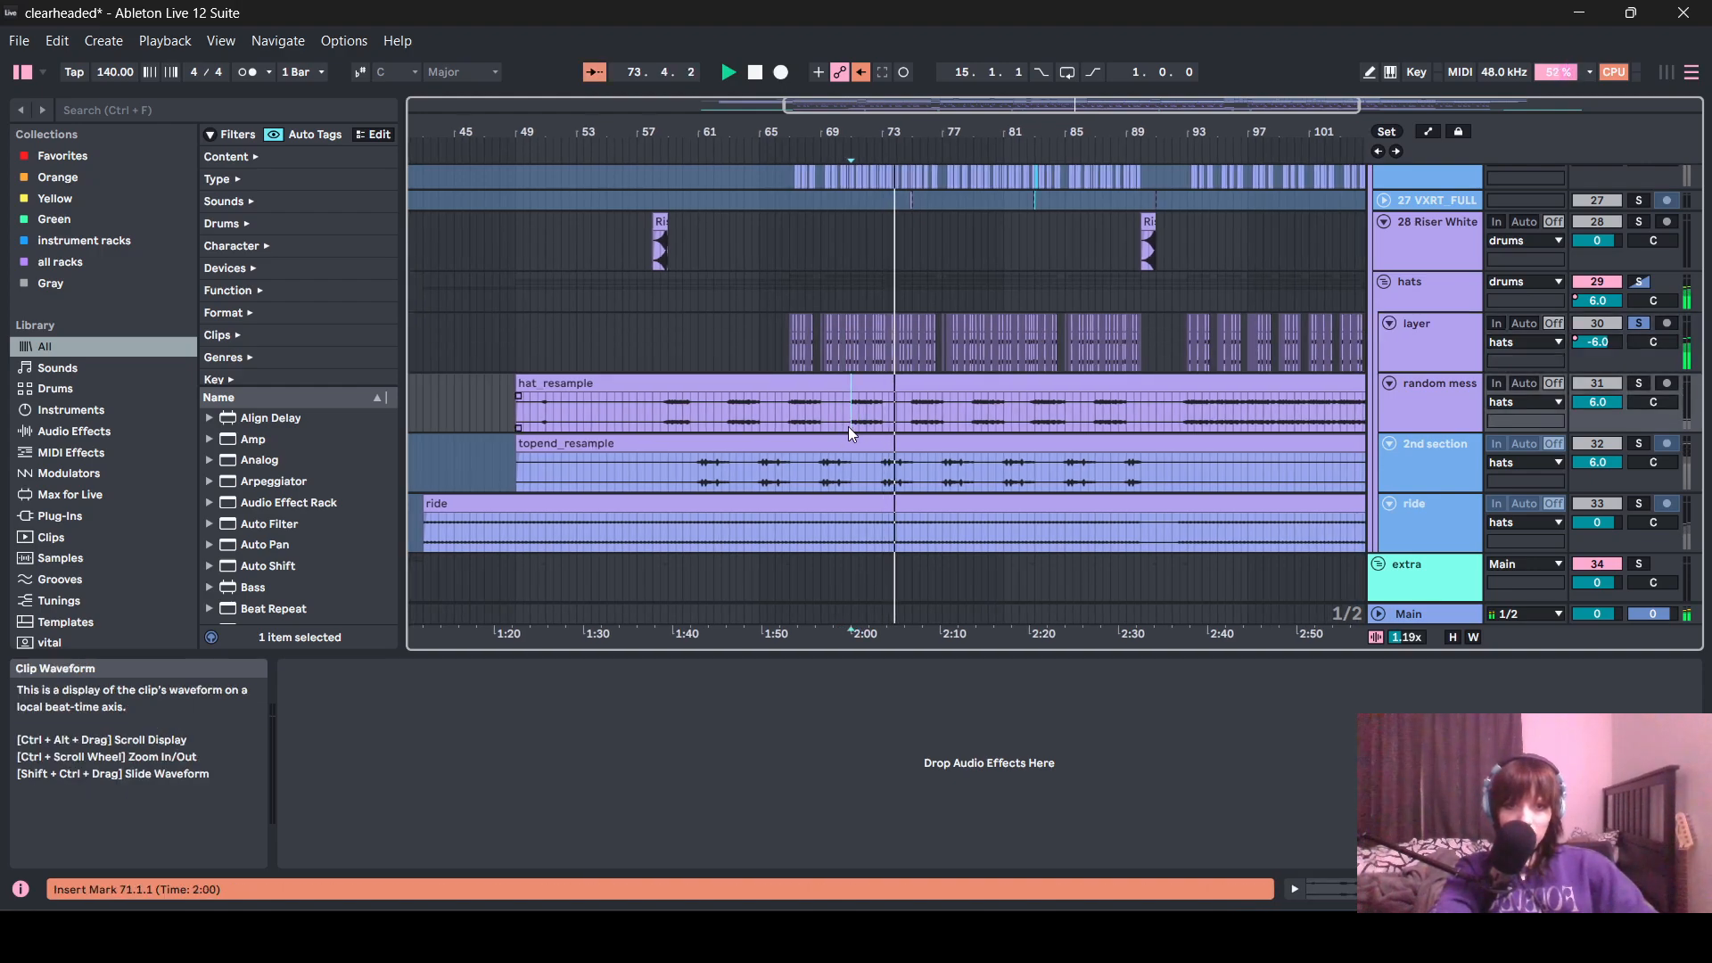
pyautogui.click(1638, 385)
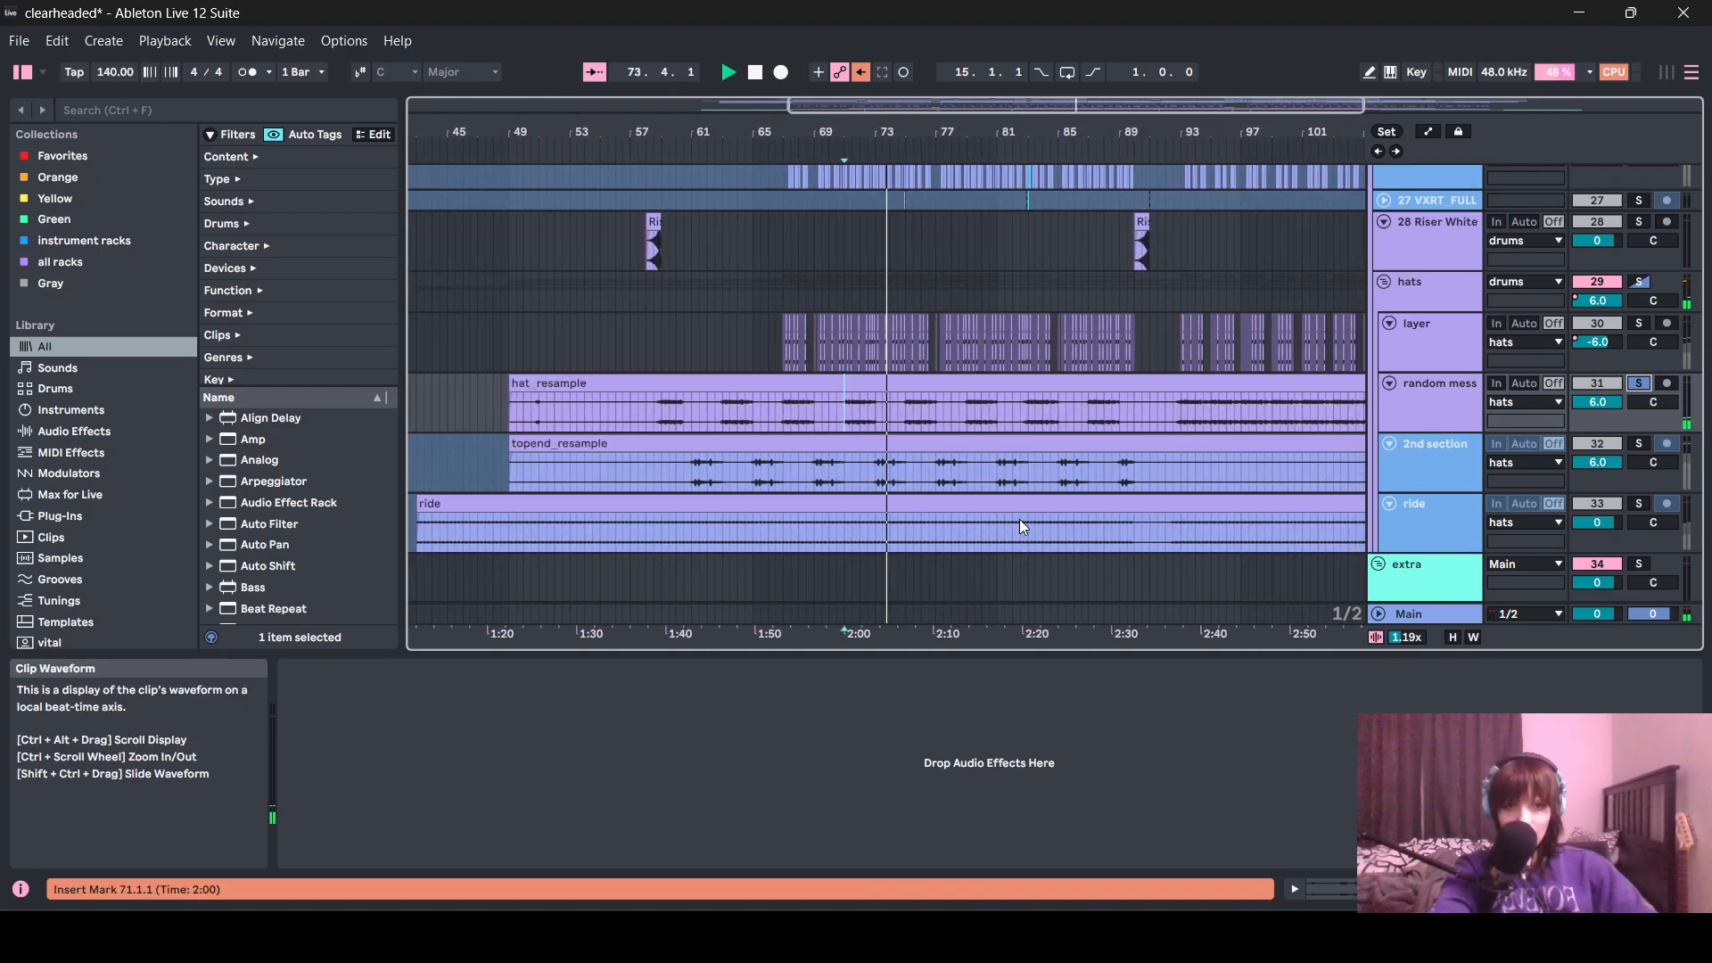
pyautogui.scroll(-3, 1019, 519)
pyautogui.scroll(-3, 938, 467)
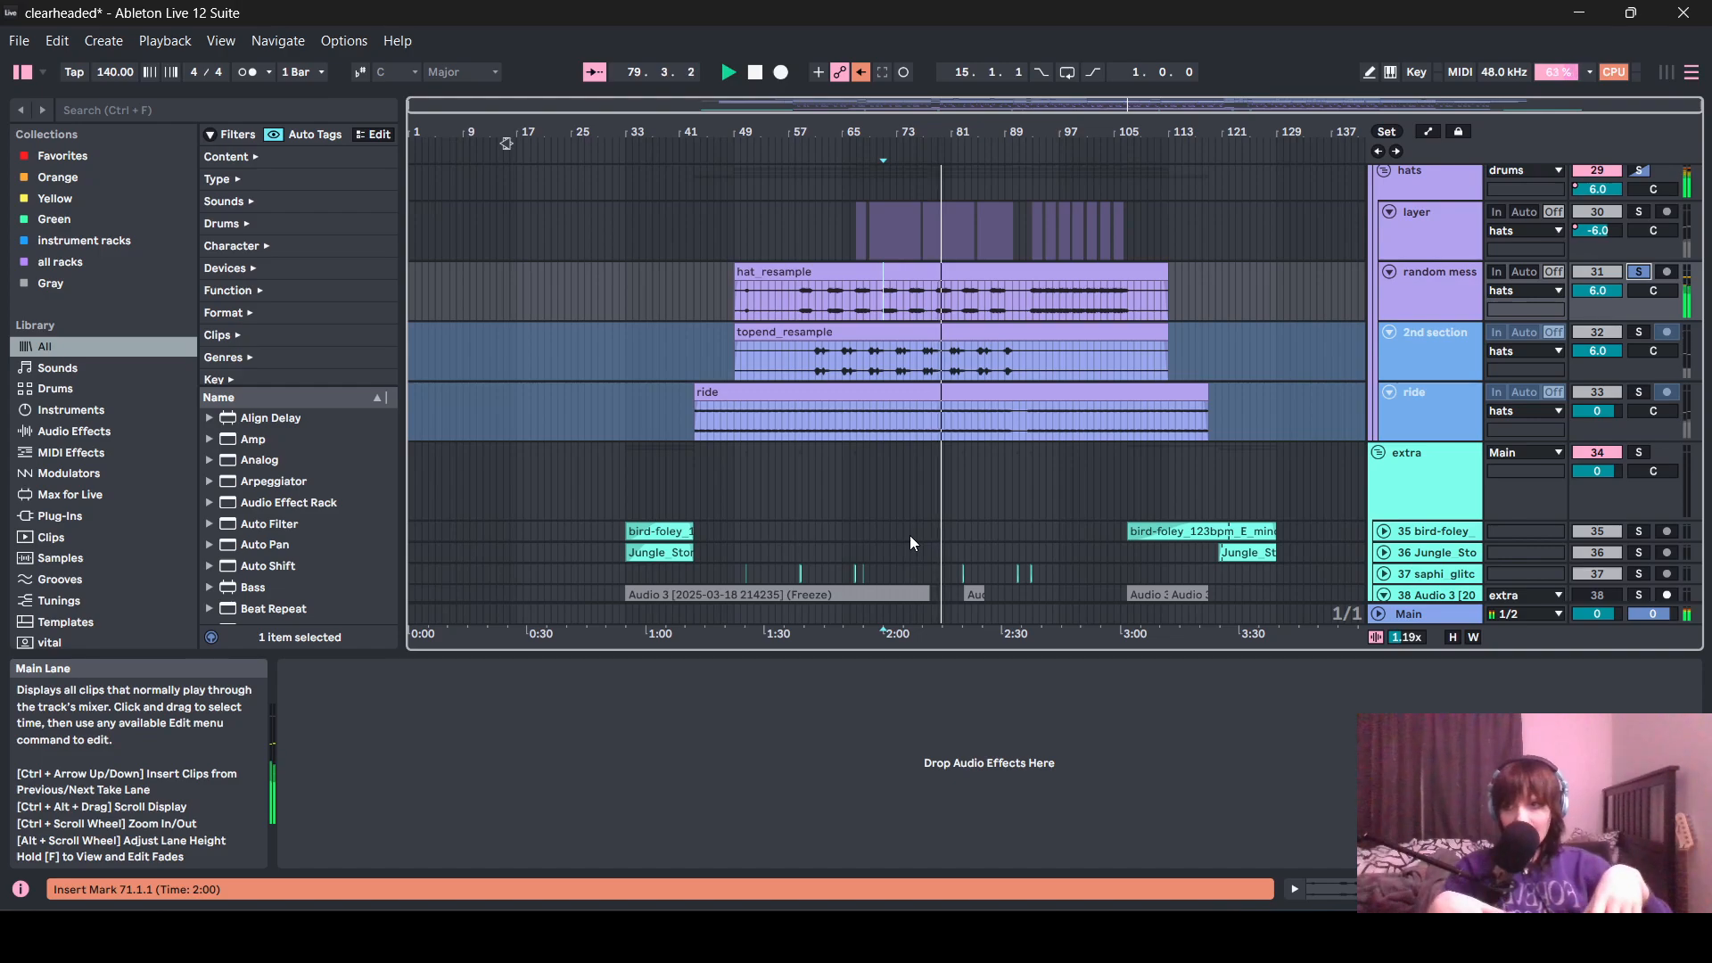
# - Play from bar 60 with the 2nd section track soloed, and switch the solo to the ride track
pyautogui.press('space')
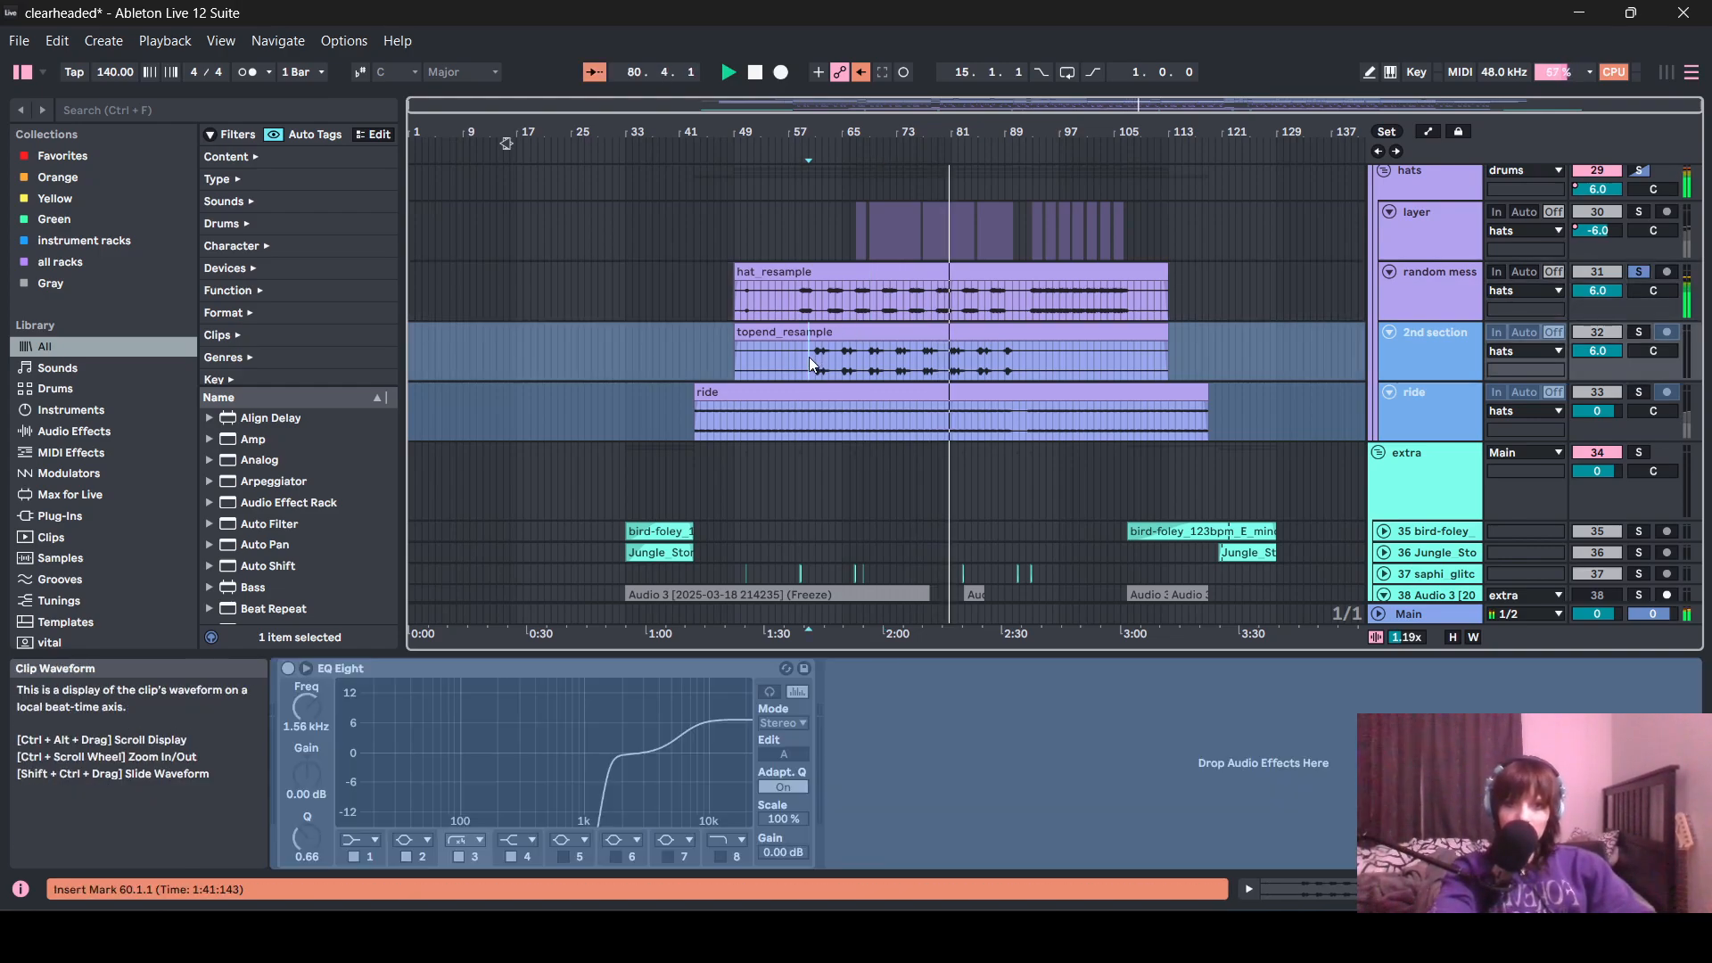
pyautogui.click(809, 357)
pyautogui.scroll(3, 1029, 453)
pyautogui.press('space')
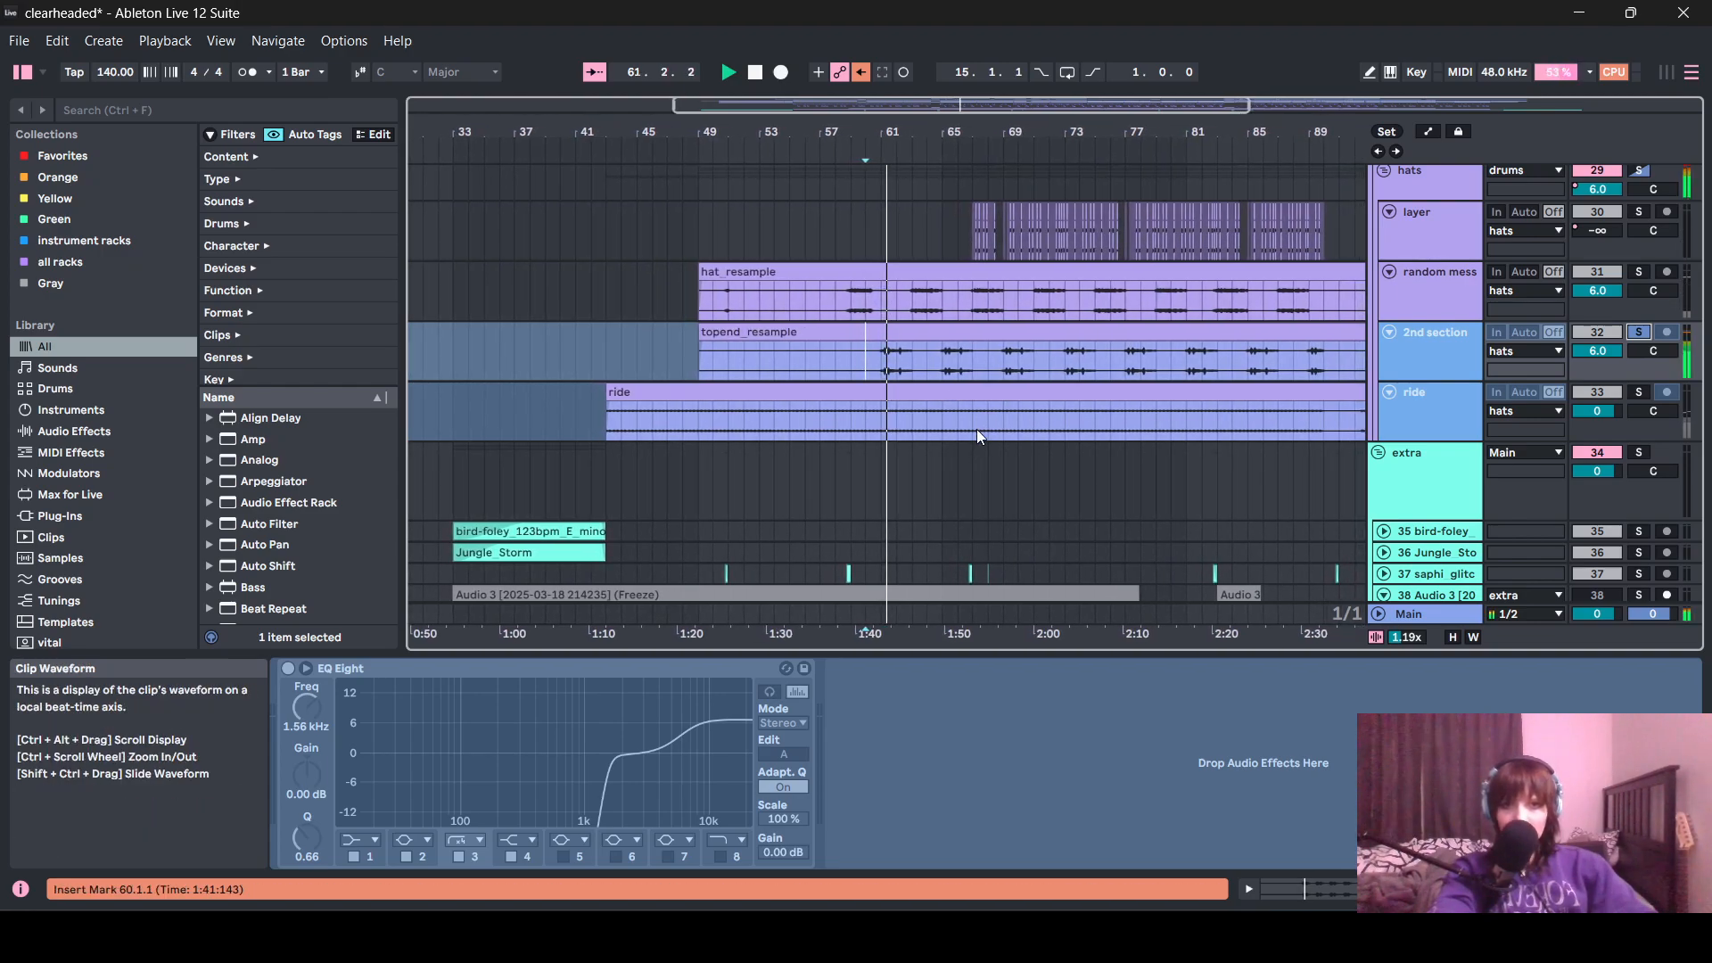
pyautogui.click(1640, 332)
pyautogui.click(1641, 392)
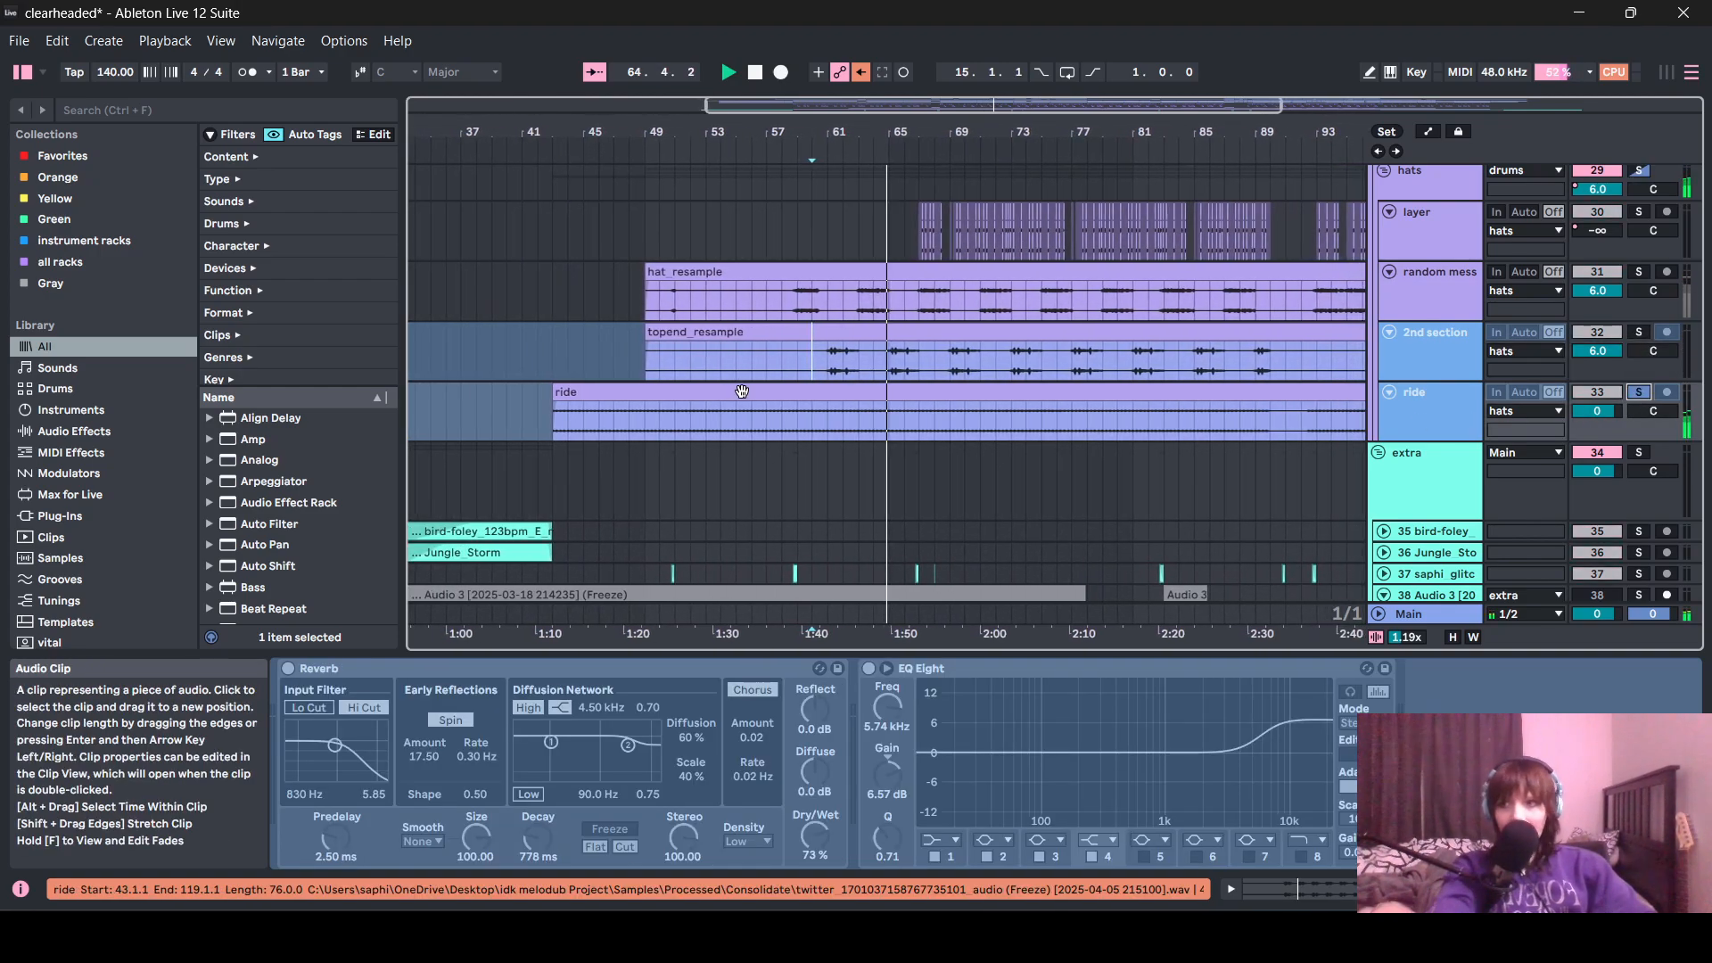
# - Unfold the 35 bird-foley track in the extra group, solo it and play its clip from bar 33
pyautogui.scroll(-5, 425, 563)
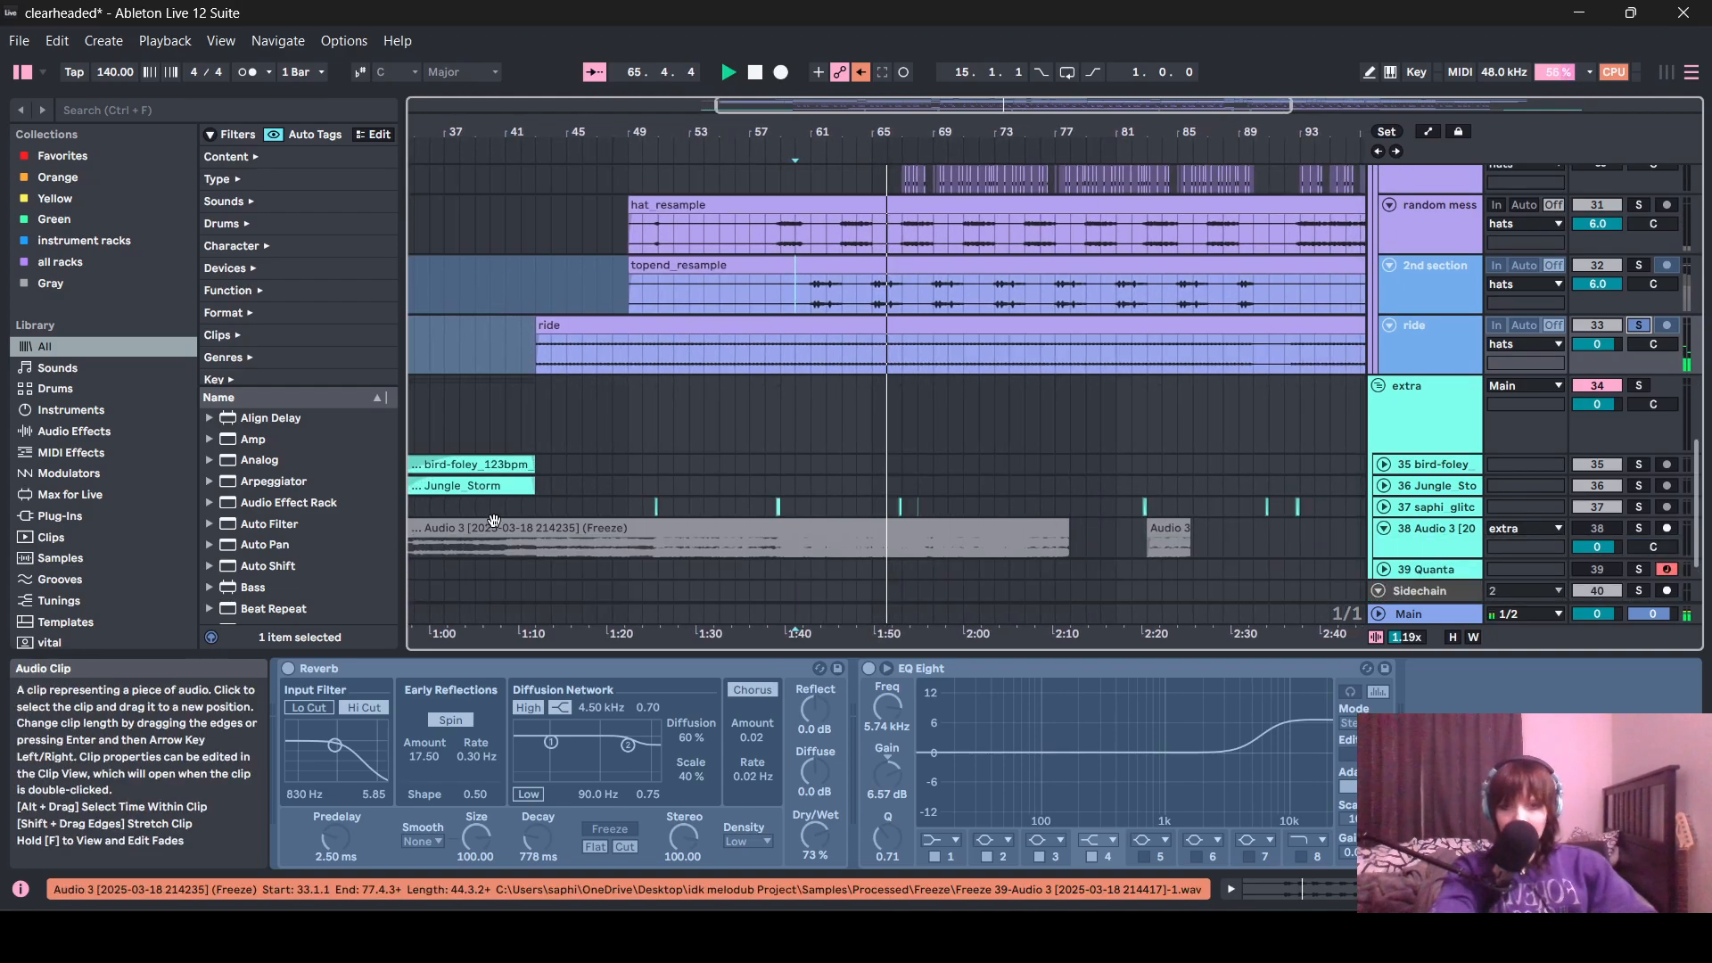
pyautogui.scroll(-3, 1198, 496)
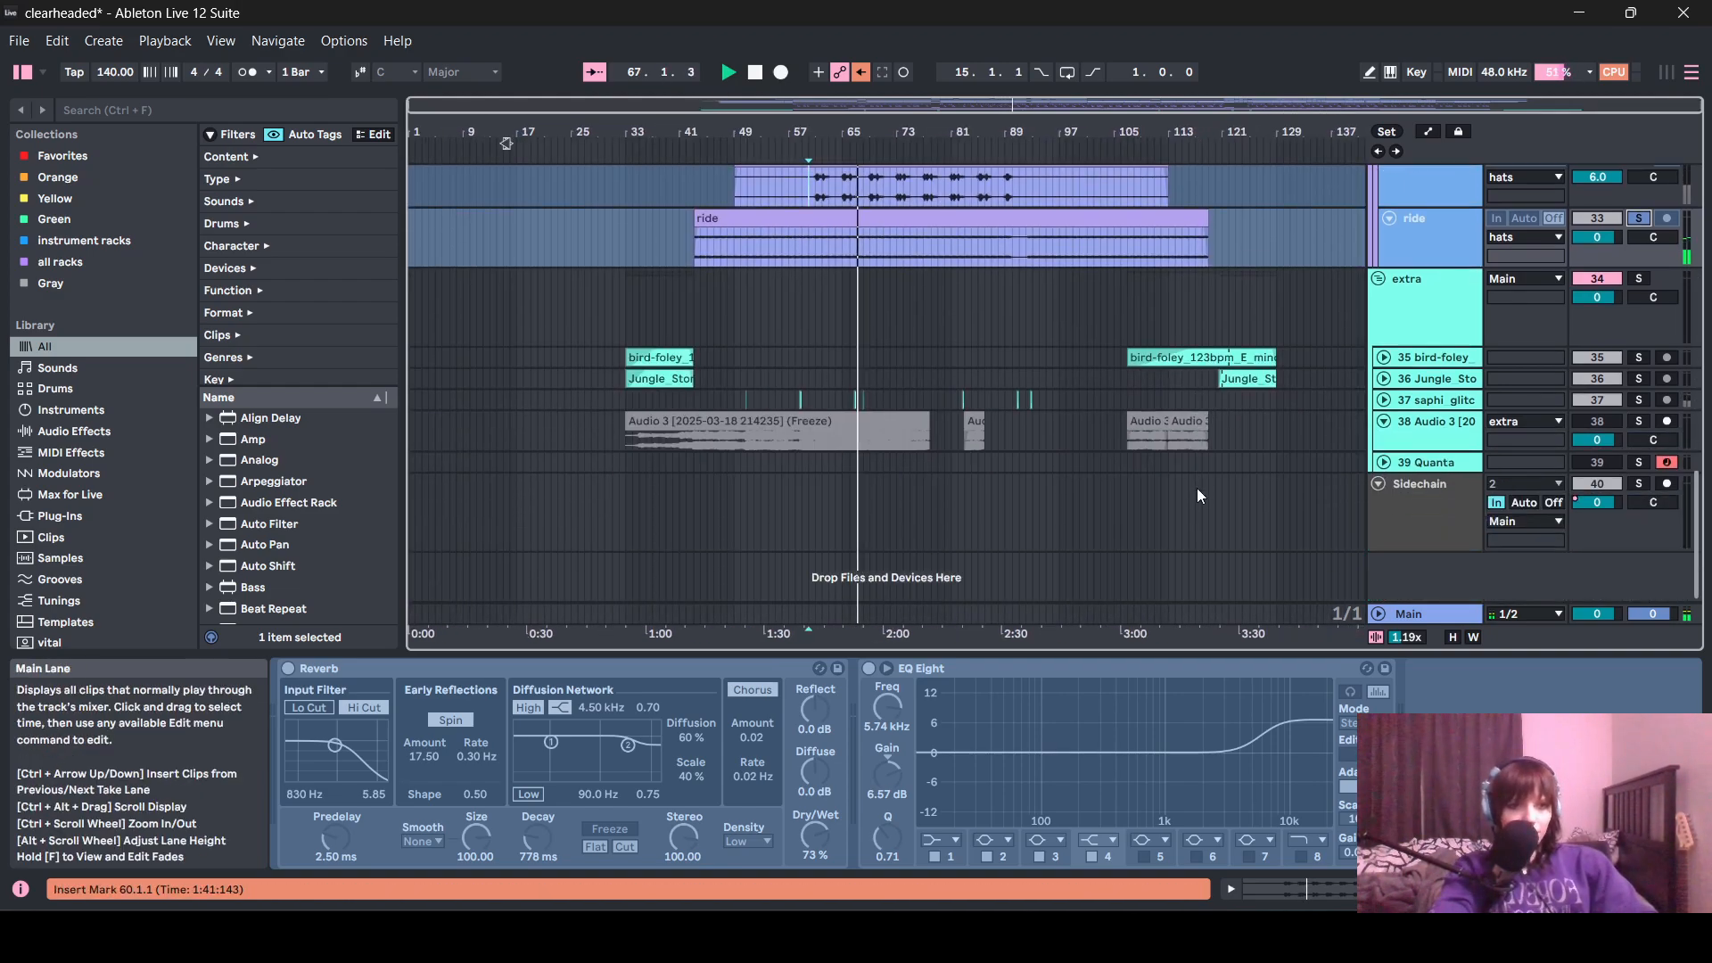
pyautogui.scroll(2, 599, 357)
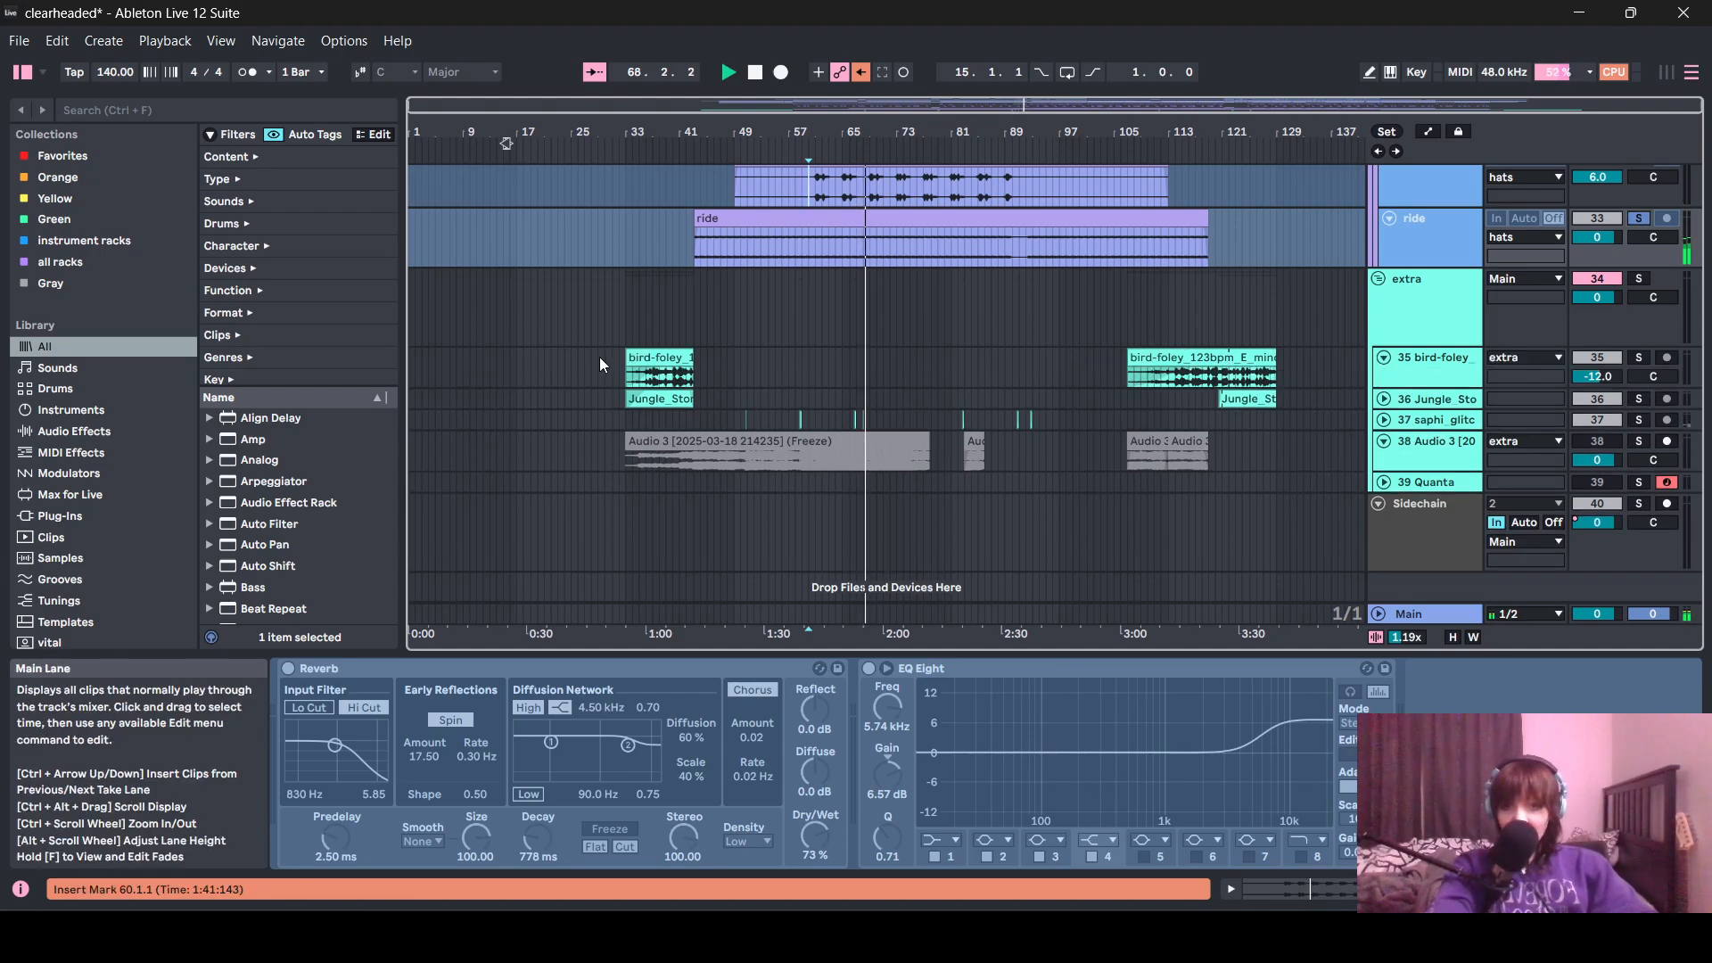
pyautogui.scroll(4, 603, 356)
pyautogui.scroll(-4, 591, 390)
pyautogui.click(627, 332)
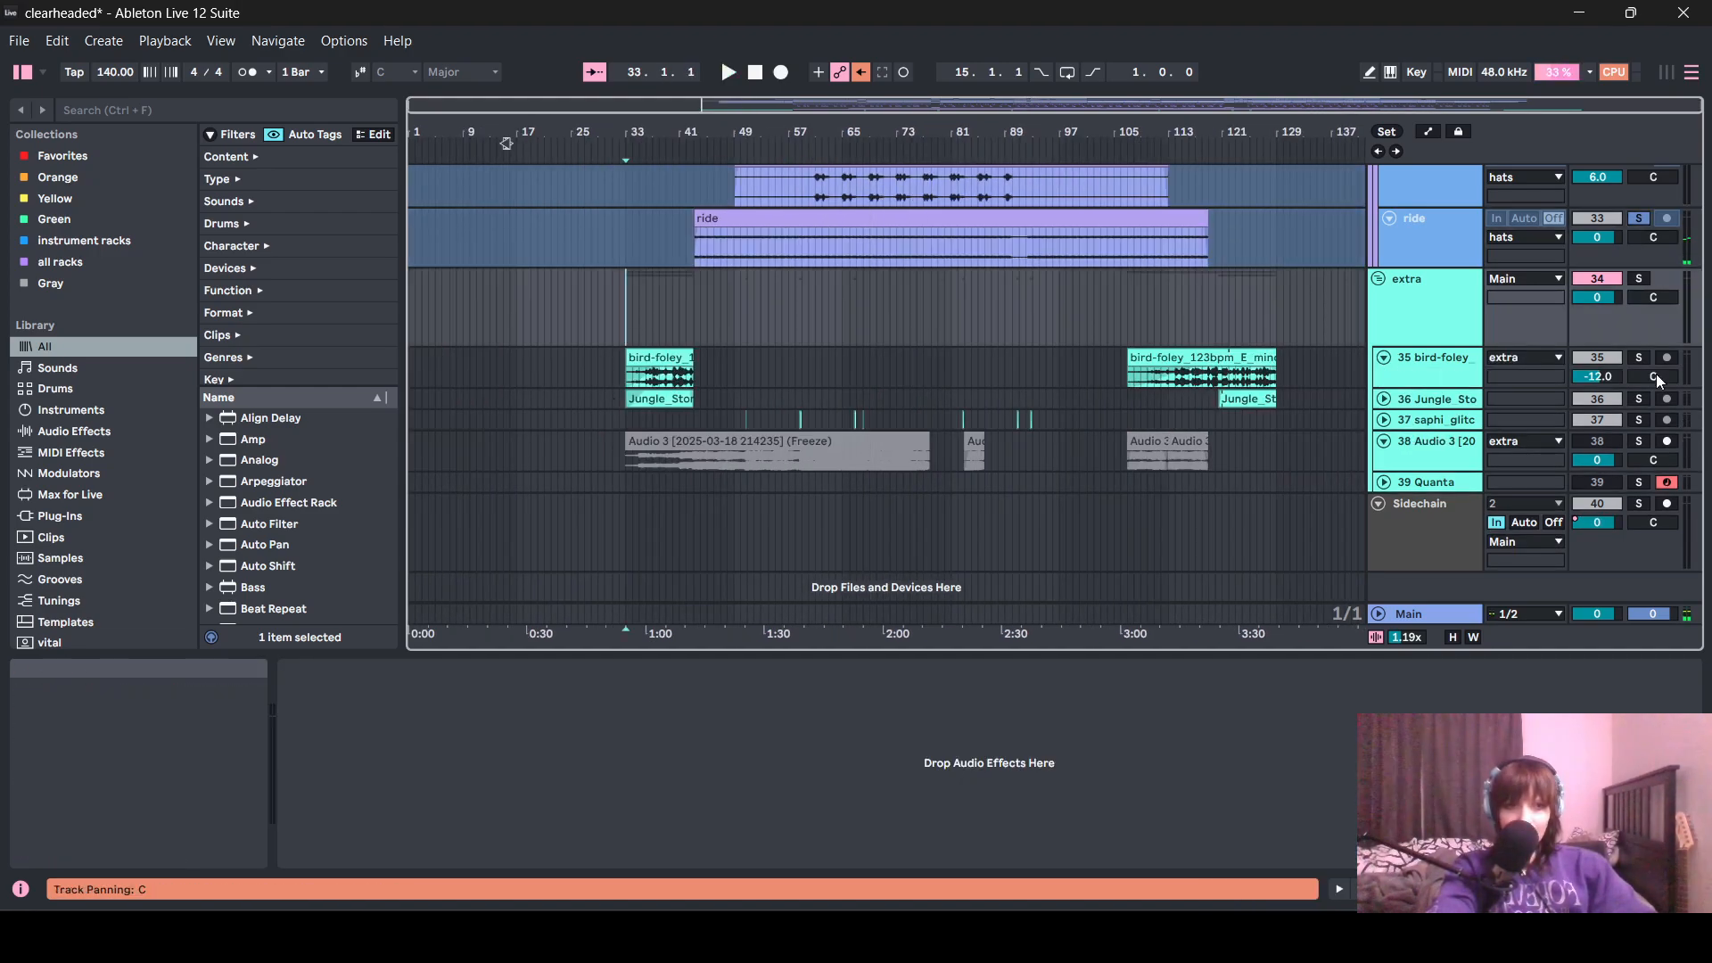
pyautogui.click(1641, 360)
pyautogui.press('space')
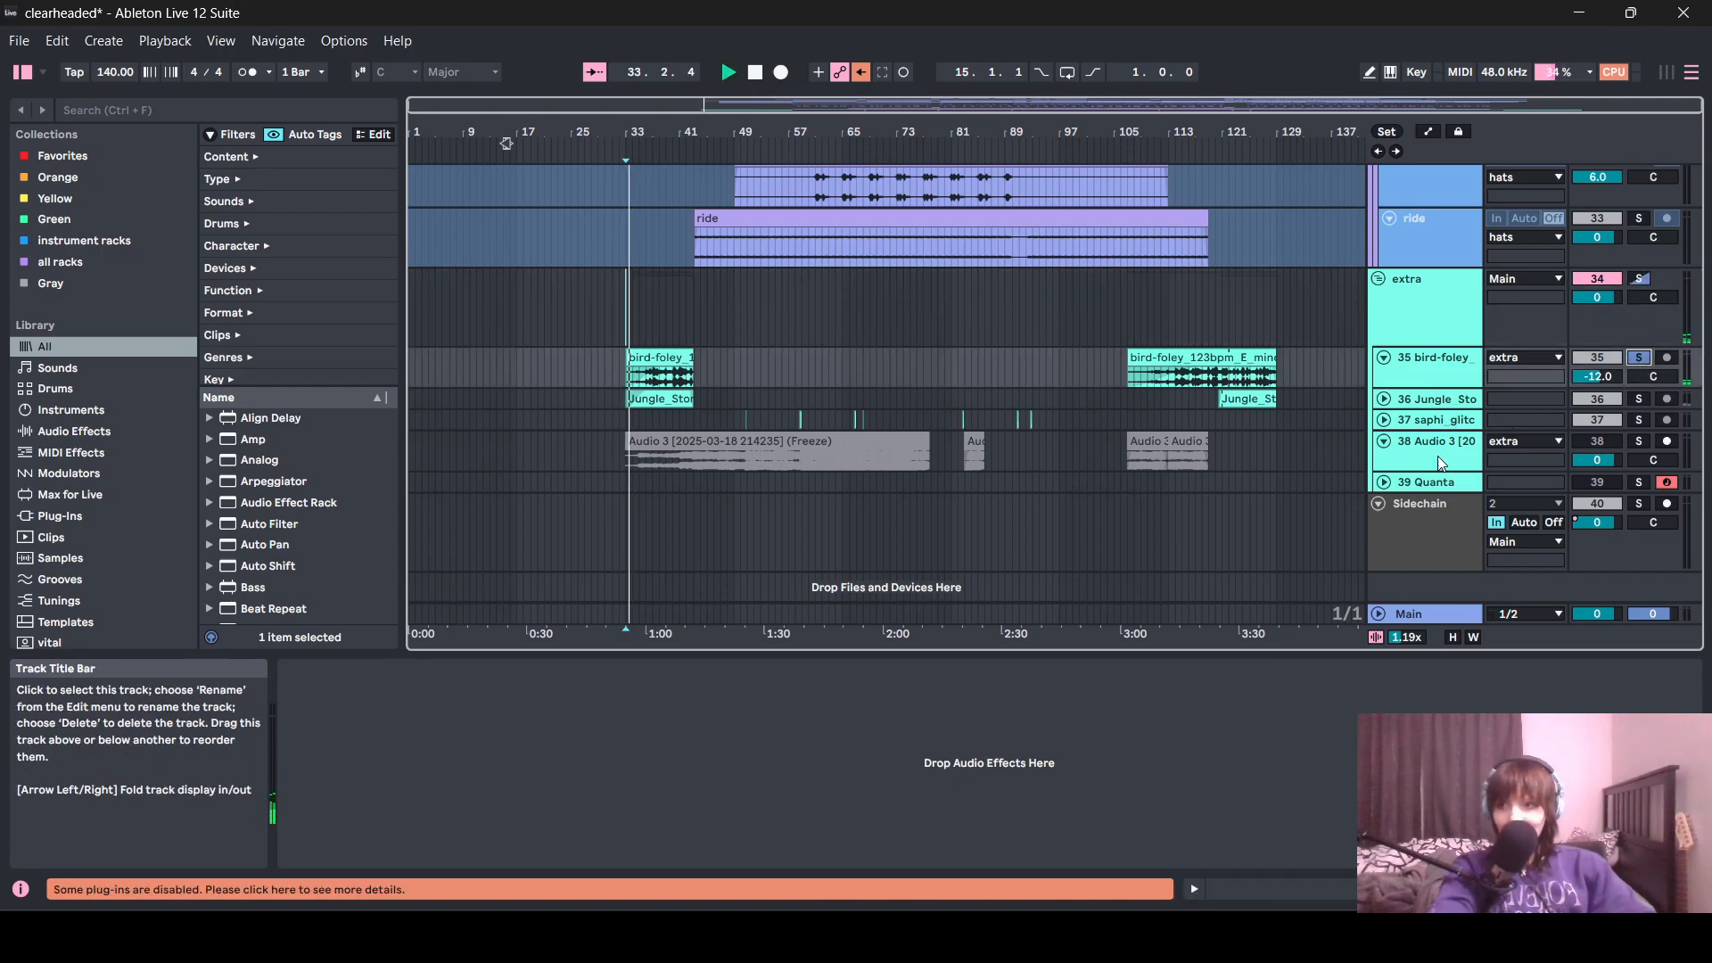
pyautogui.scroll(4, 587, 392)
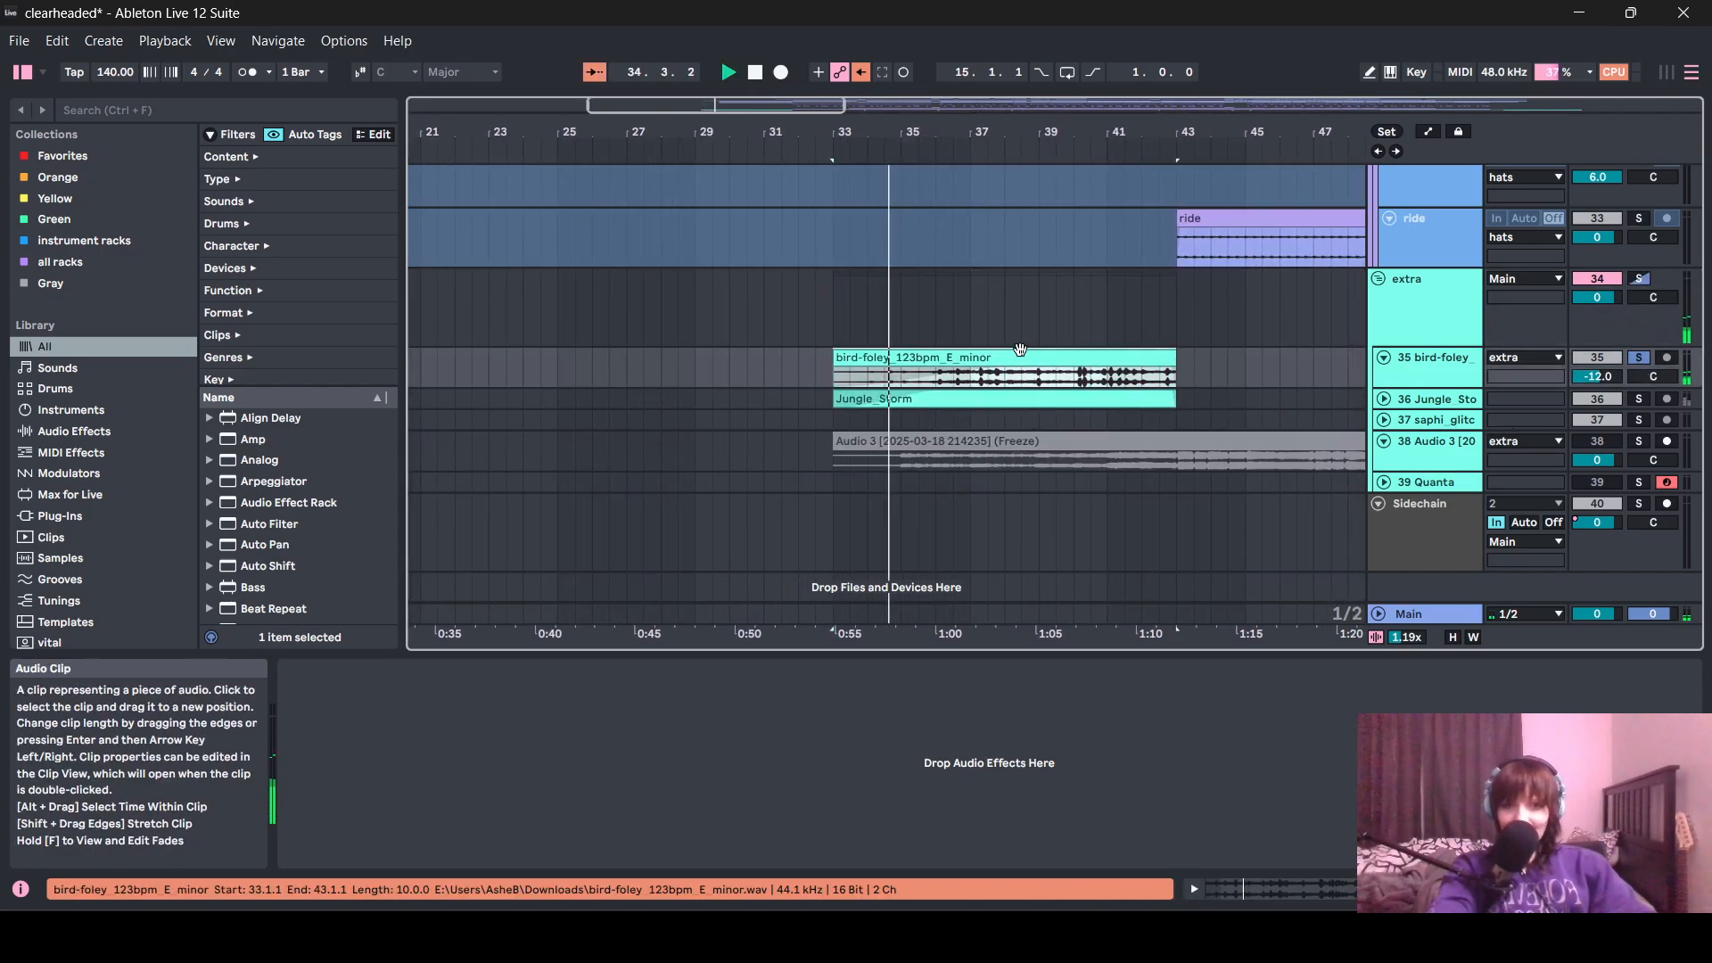
# - Play the soloed bird-foley clip from bar 37.3, then from bar 39.3
pyautogui.click(991, 335)
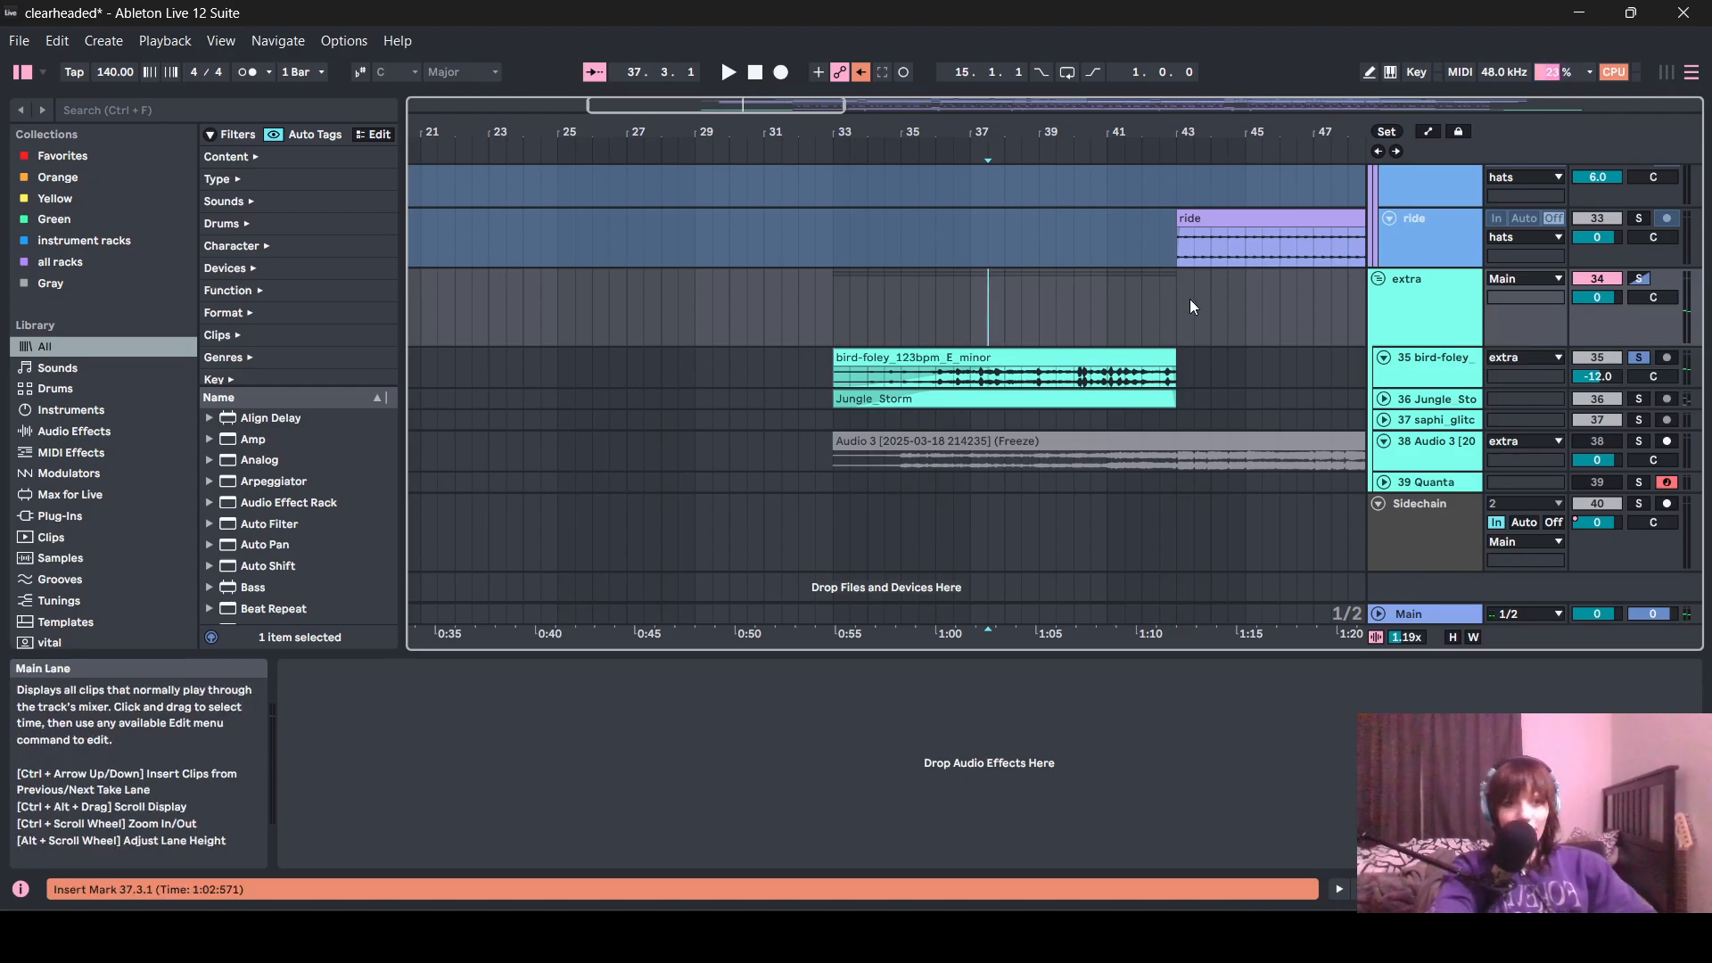
pyautogui.press('space')
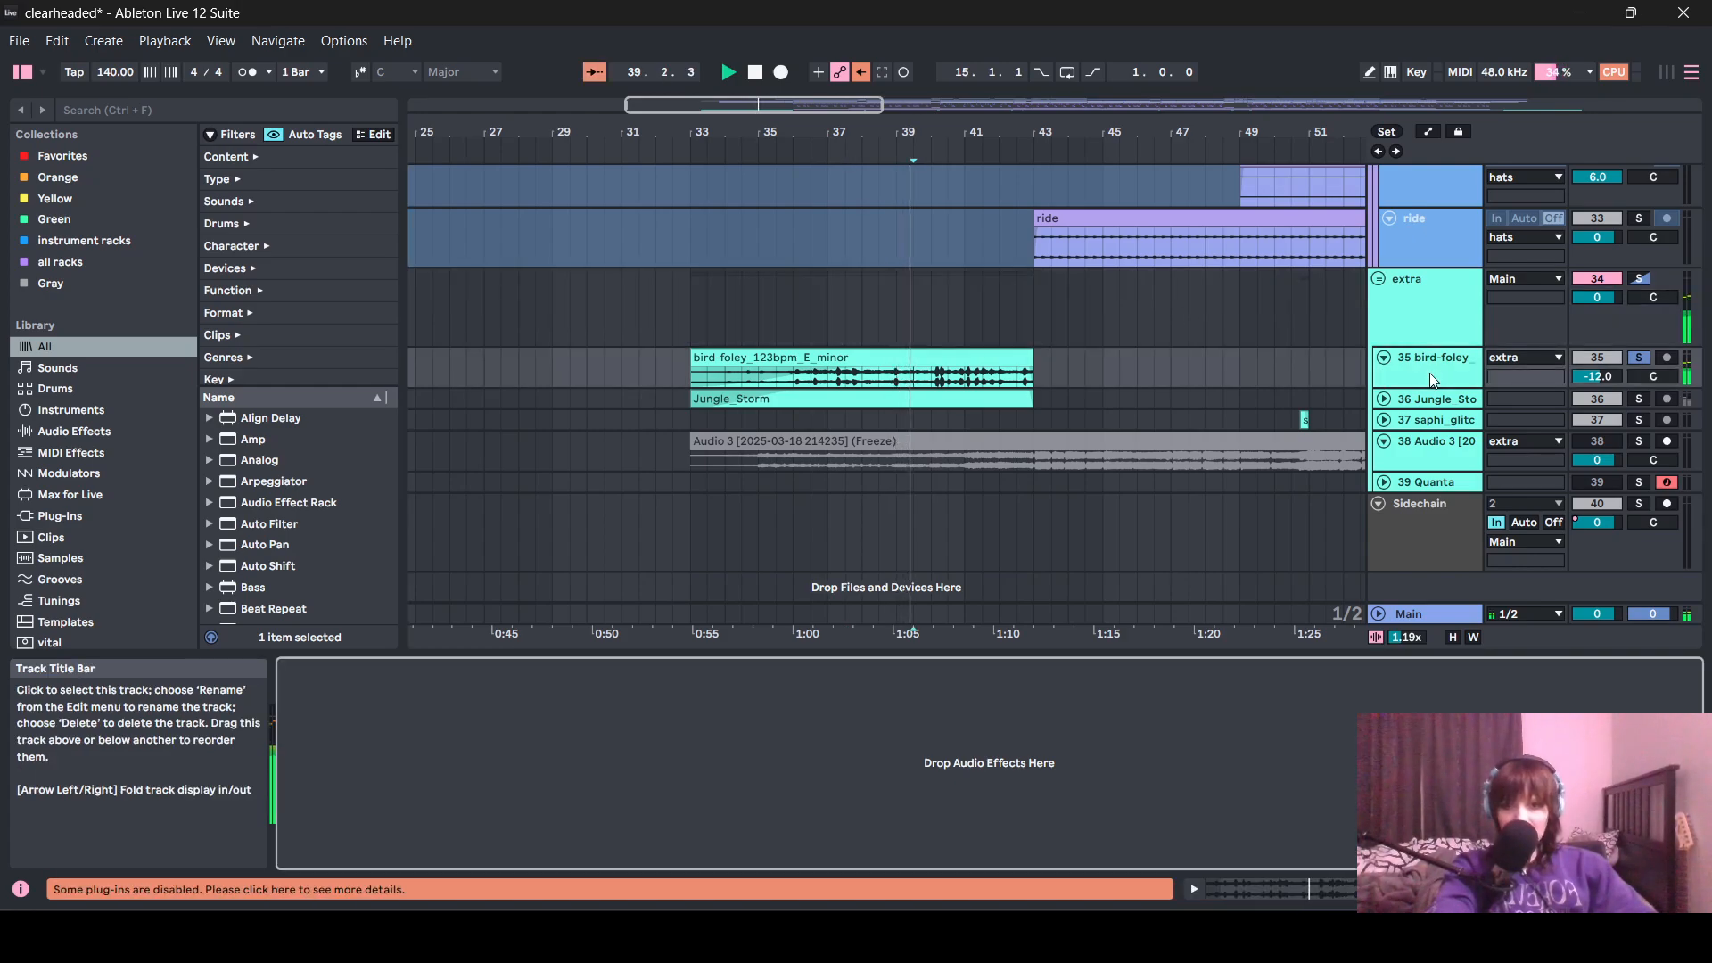
pyautogui.click(1437, 340)
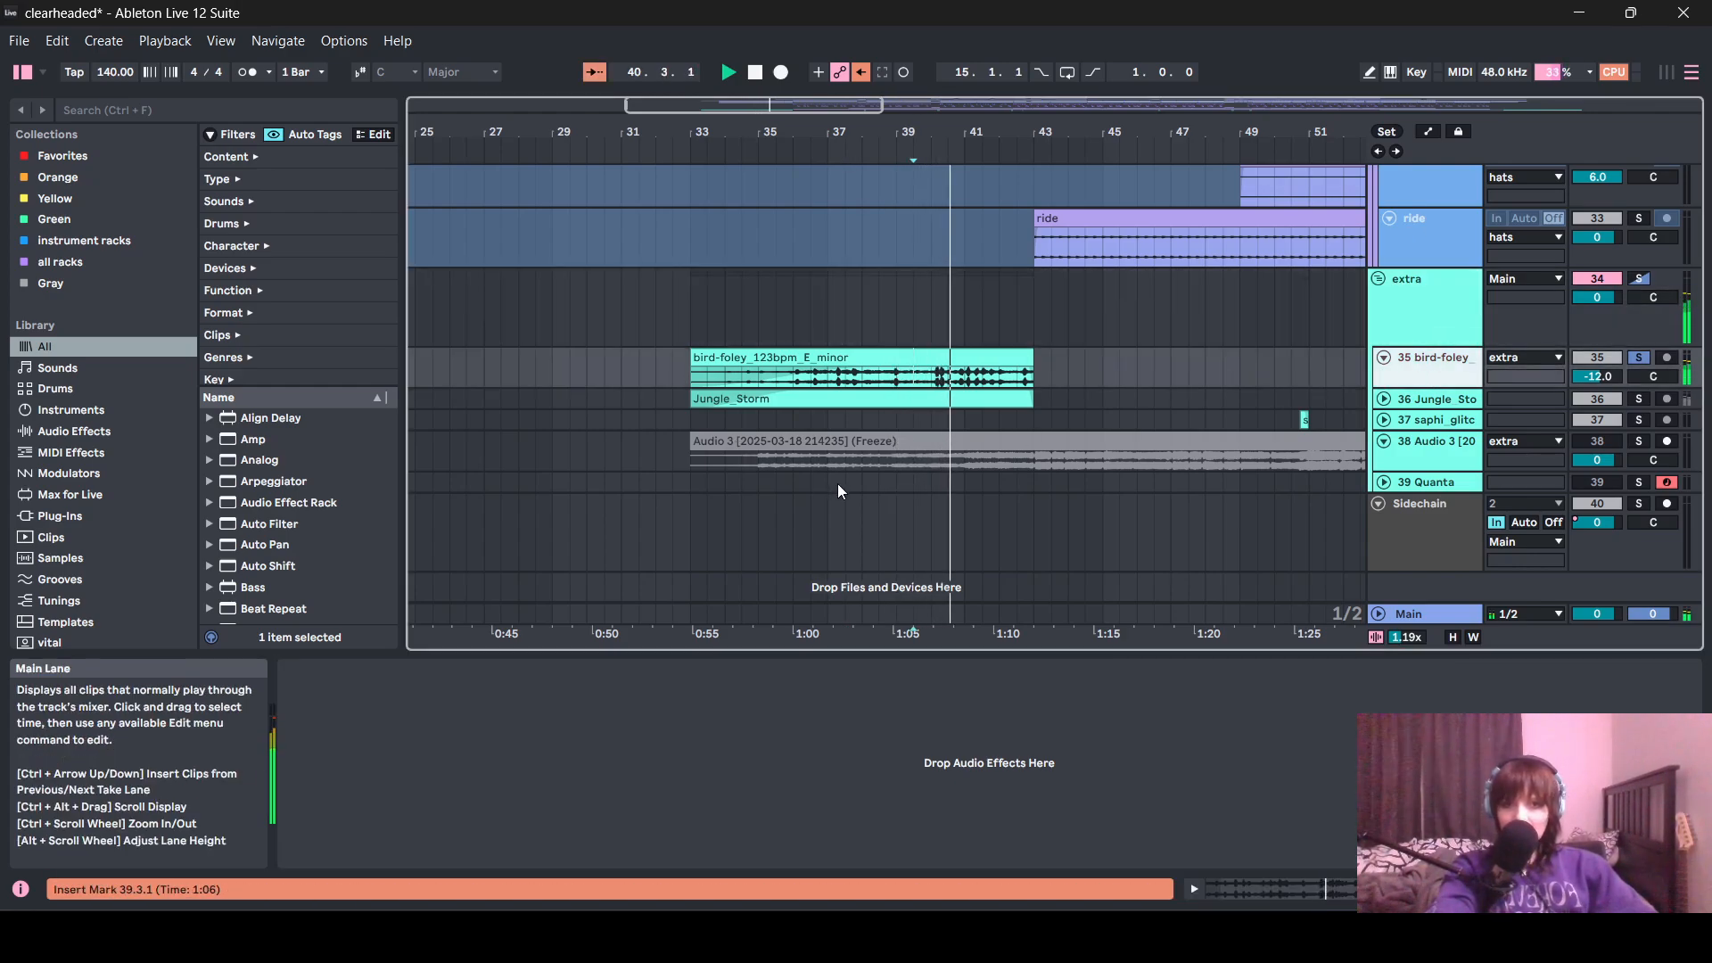
# - Play from bar 121, switch the solo to the 36 Jungle Storm track and unfold that track
pyautogui.keyDown('ctrl'); pyautogui.scroll(-3, 843, 477); pyautogui.keyUp('ctrl')
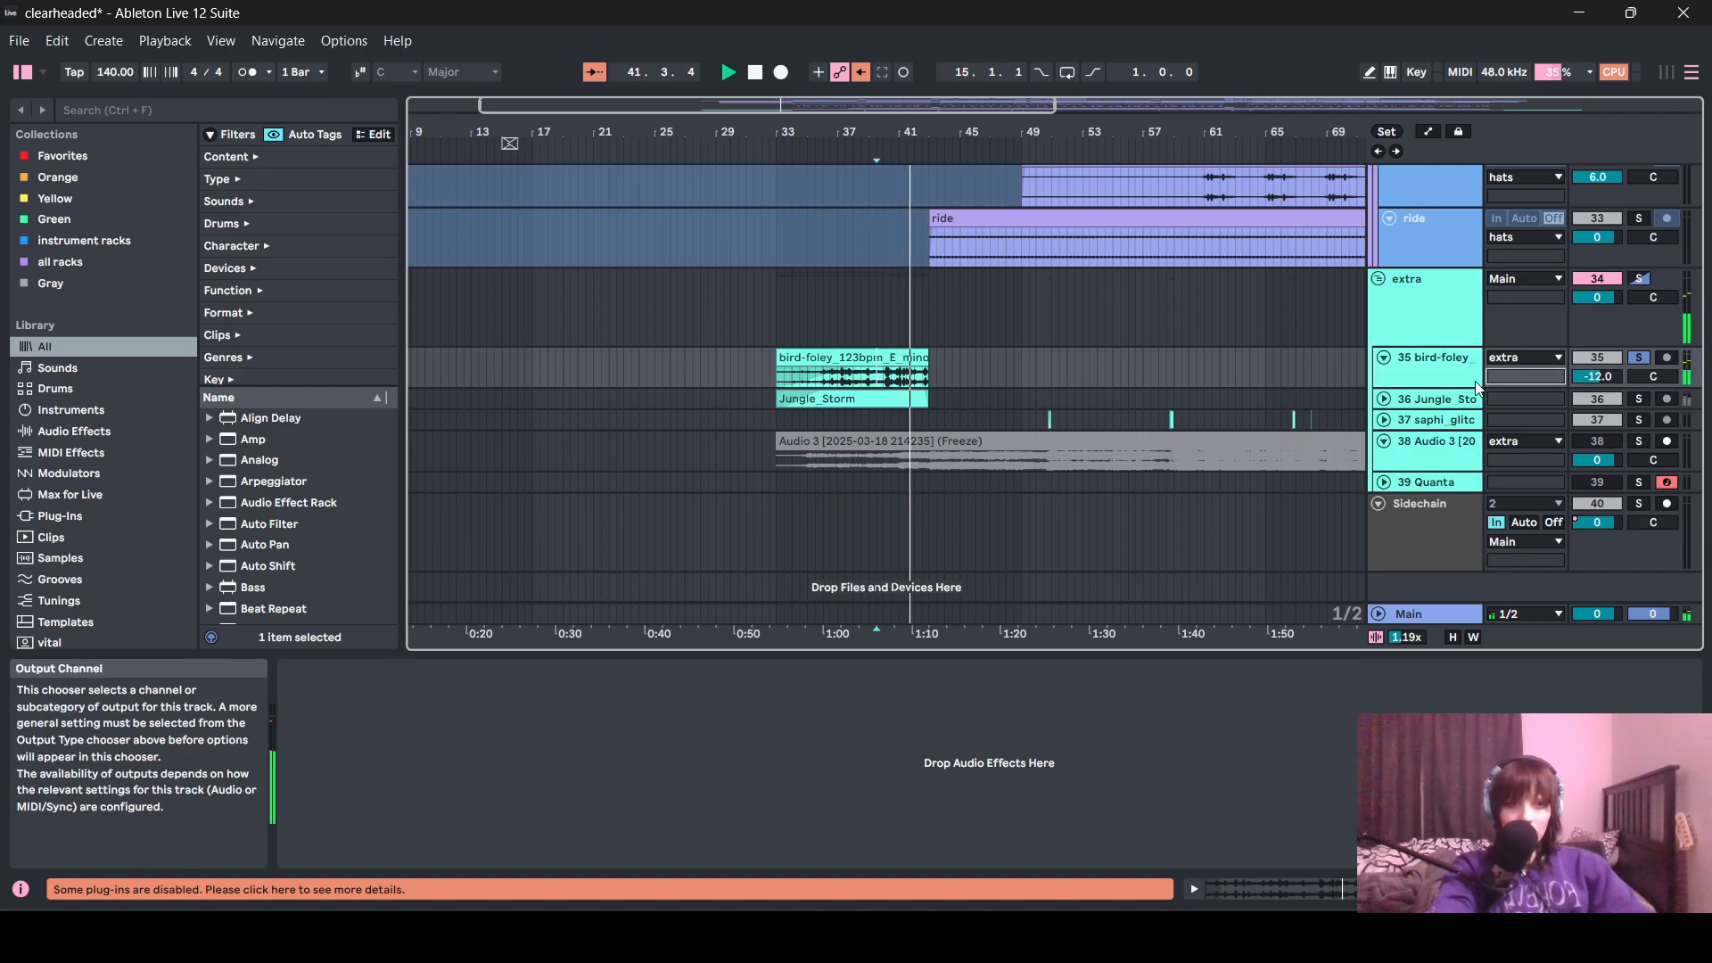
pyautogui.keyDown('ctrl'); pyautogui.scroll(-3, 1031, 478); pyautogui.keyUp('ctrl')
pyautogui.click(1224, 426)
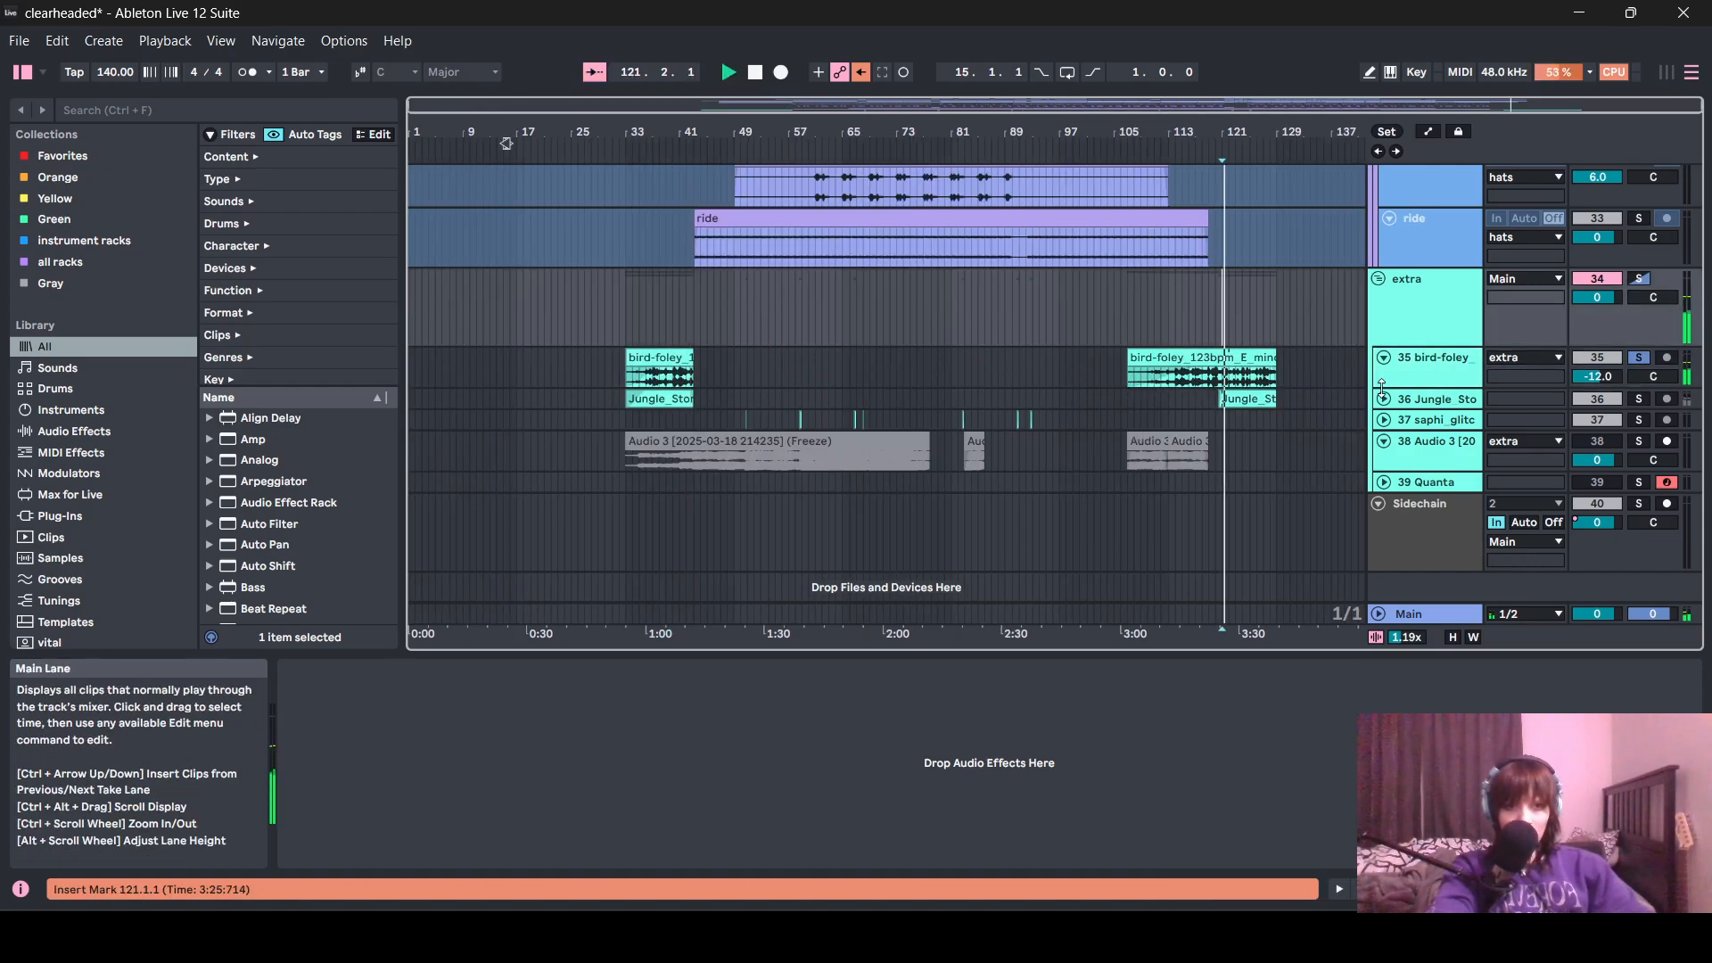
pyautogui.click(1639, 399)
pyautogui.click(1385, 402)
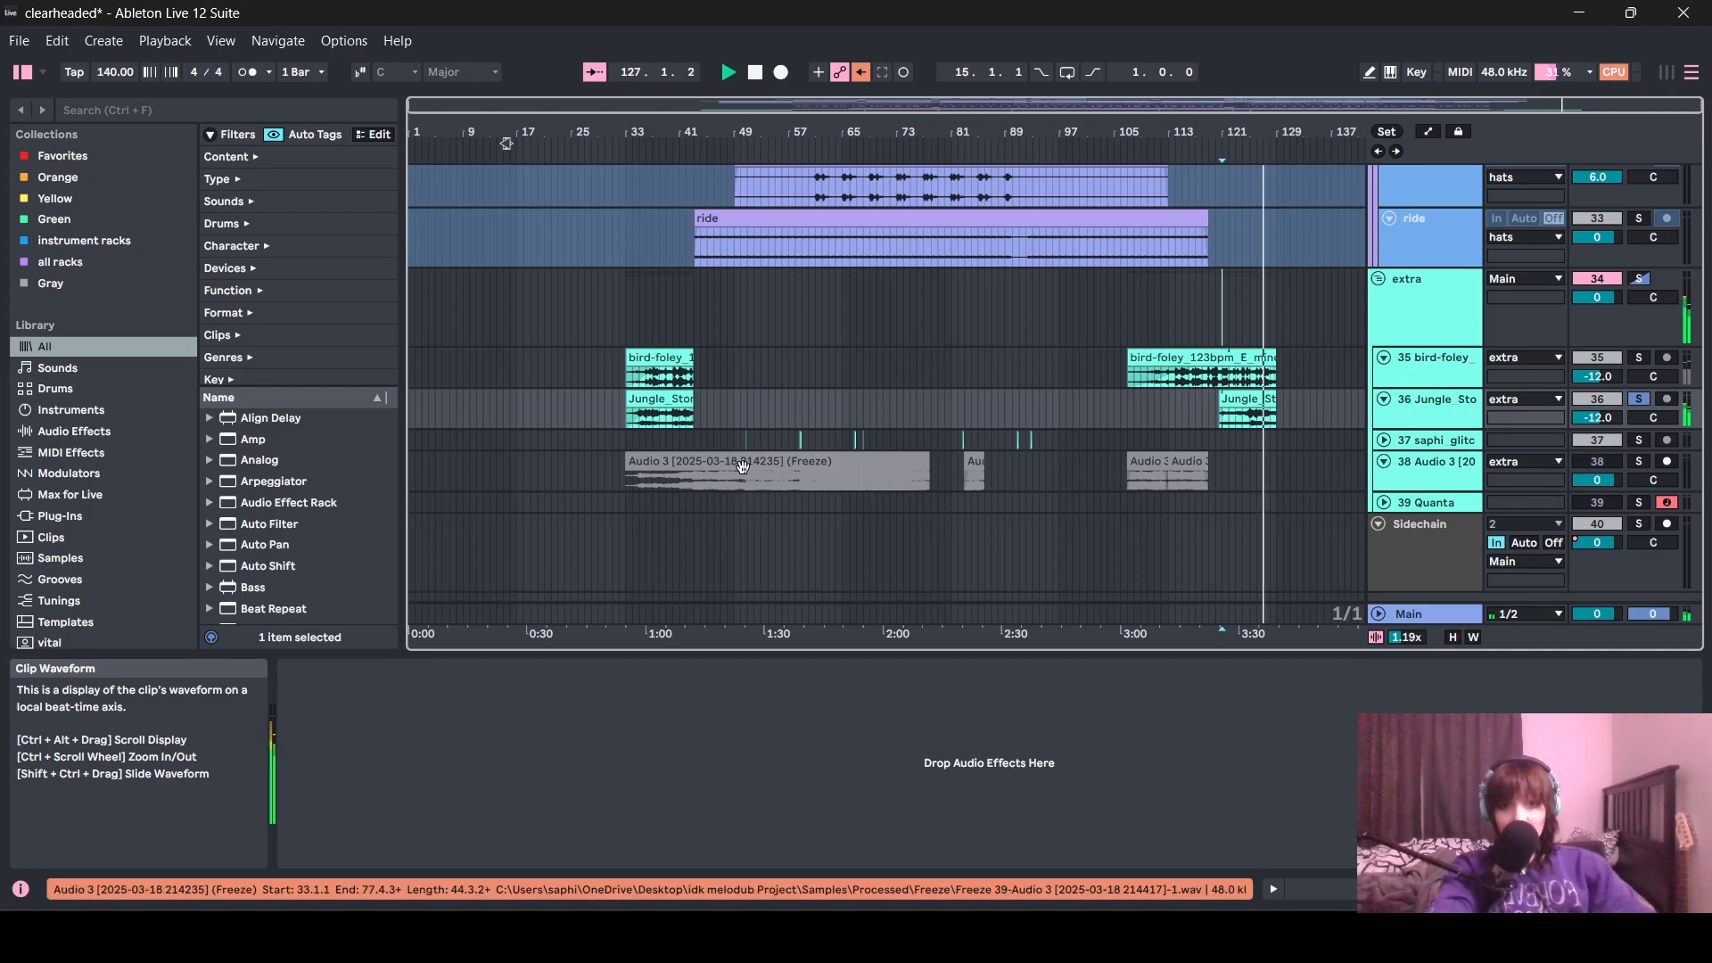
# - Unfold and solo the 37 saphi_glitch track and play its first full clip from bar 50.4
pyautogui.keyDown('ctrl'); pyautogui.scroll(5, 742, 466); pyautogui.keyUp('ctrl')
pyautogui.keyDown('ctrl'); pyautogui.scroll(-5, 725, 467); pyautogui.keyUp('ctrl')
pyautogui.keyDown('ctrl'); pyautogui.scroll(2, 724, 443); pyautogui.keyUp('ctrl')
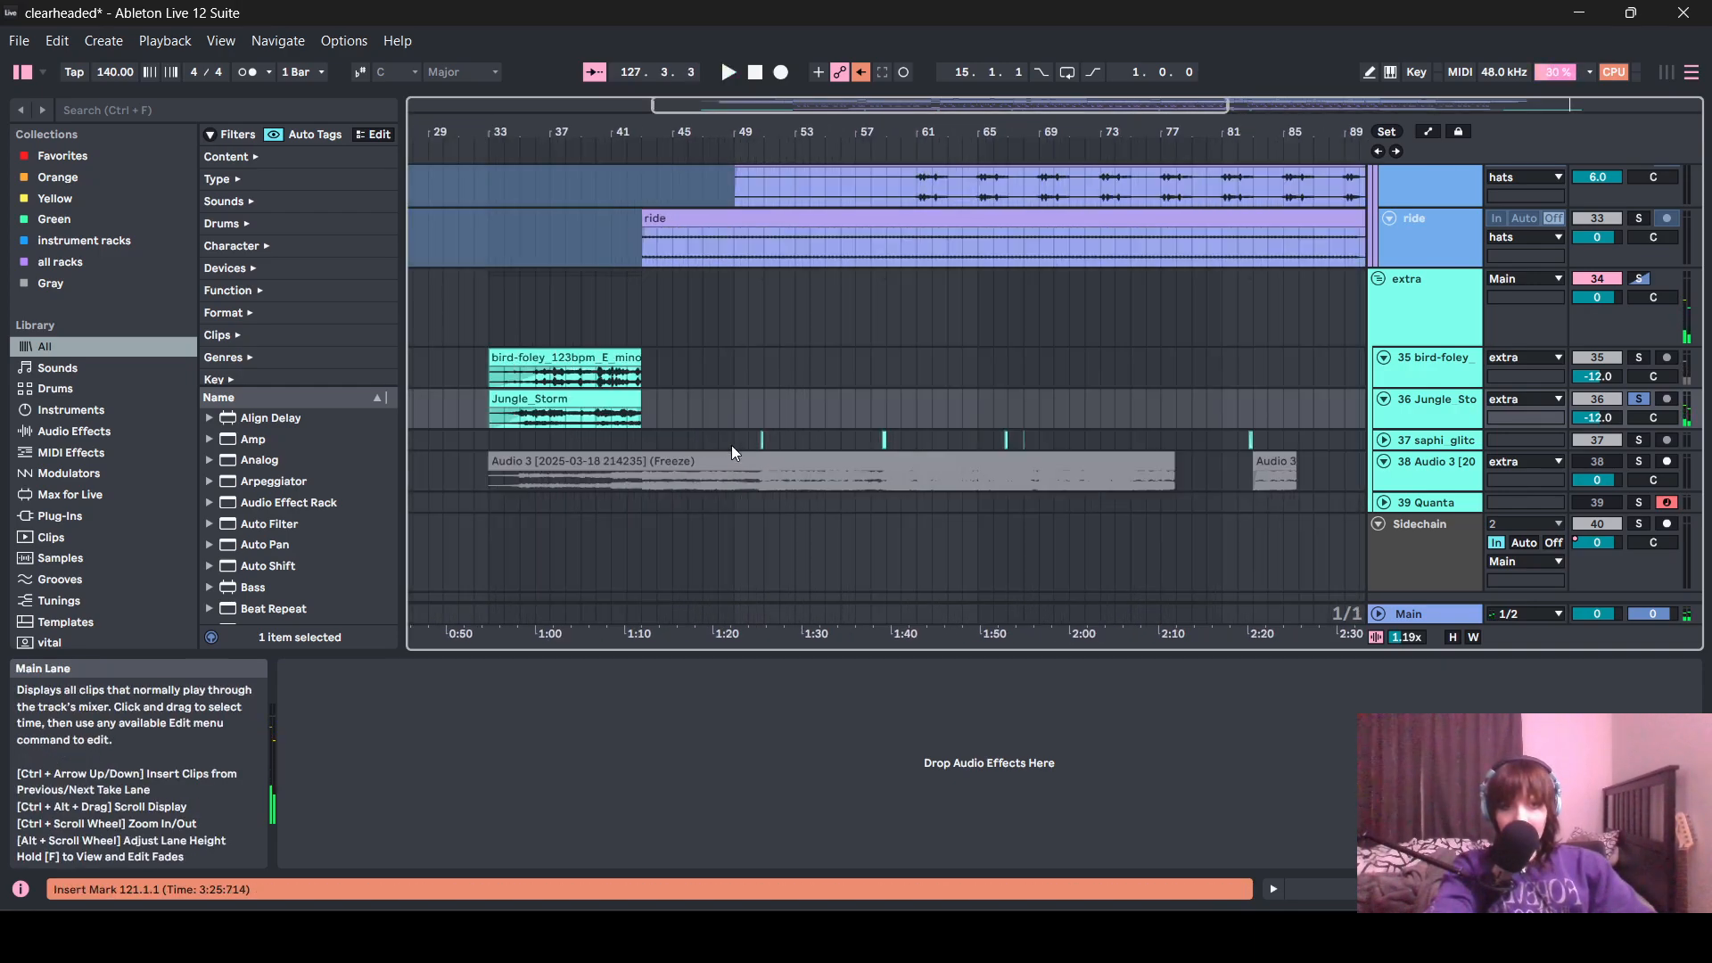
pyautogui.click(735, 445)
pyautogui.keyDown('ctrl'); pyautogui.scroll(6, 764, 459); pyautogui.keyUp('ctrl')
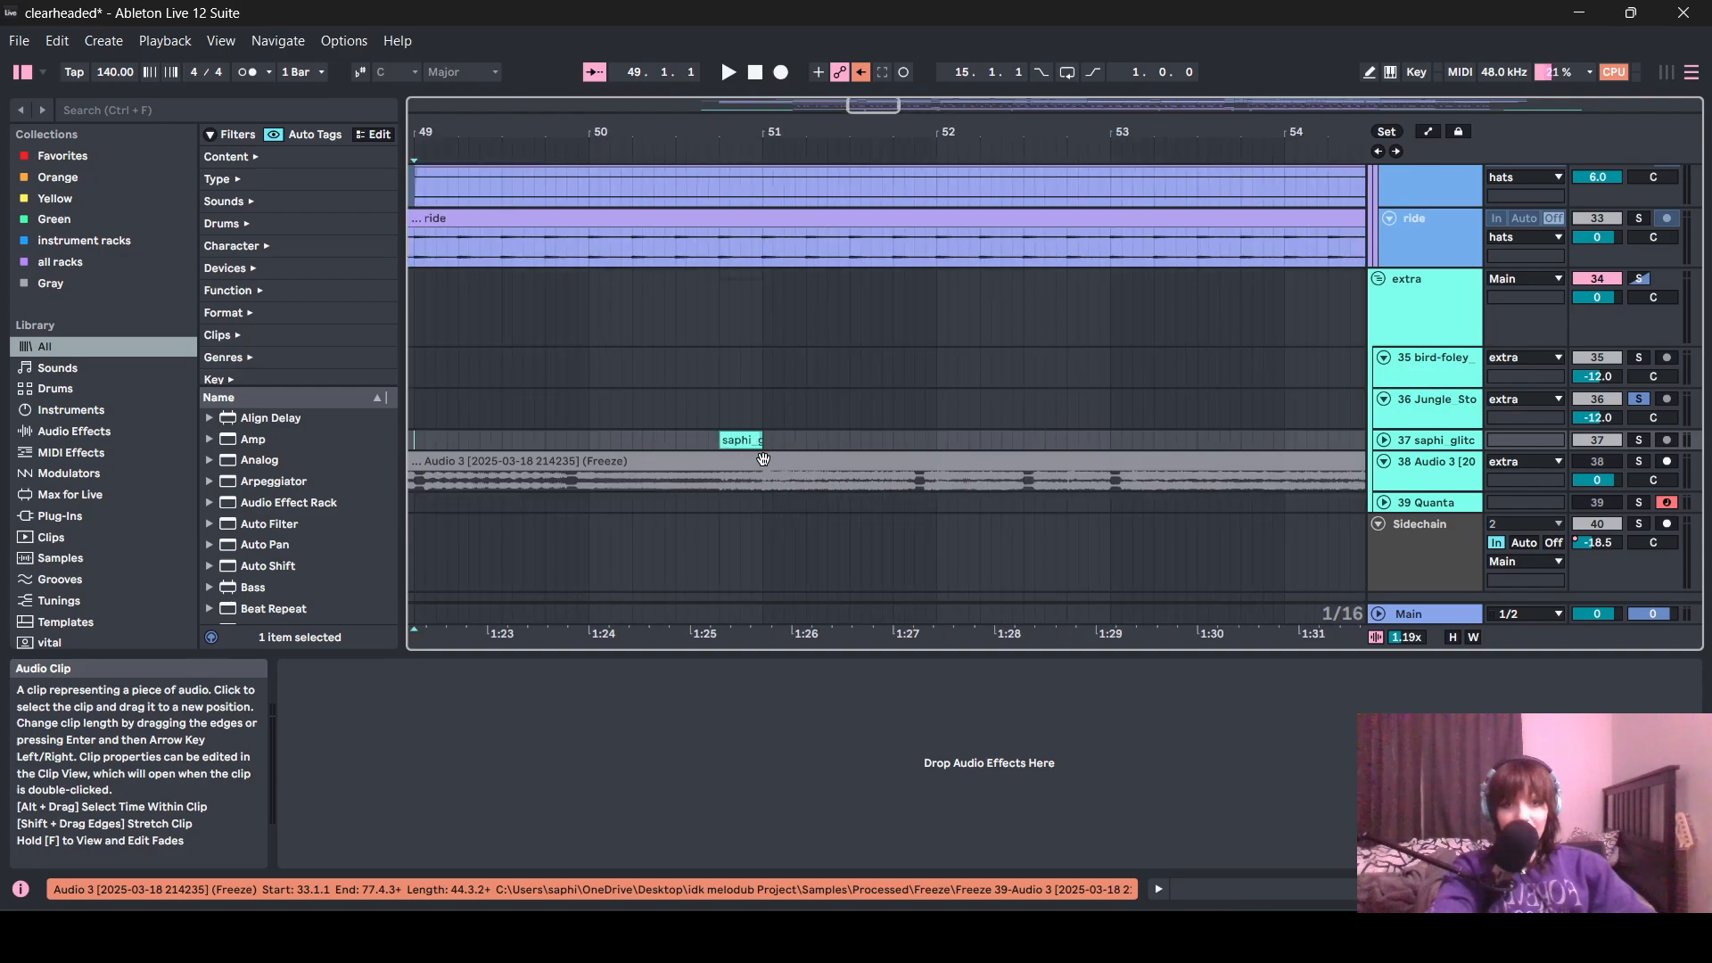
pyautogui.click(730, 419)
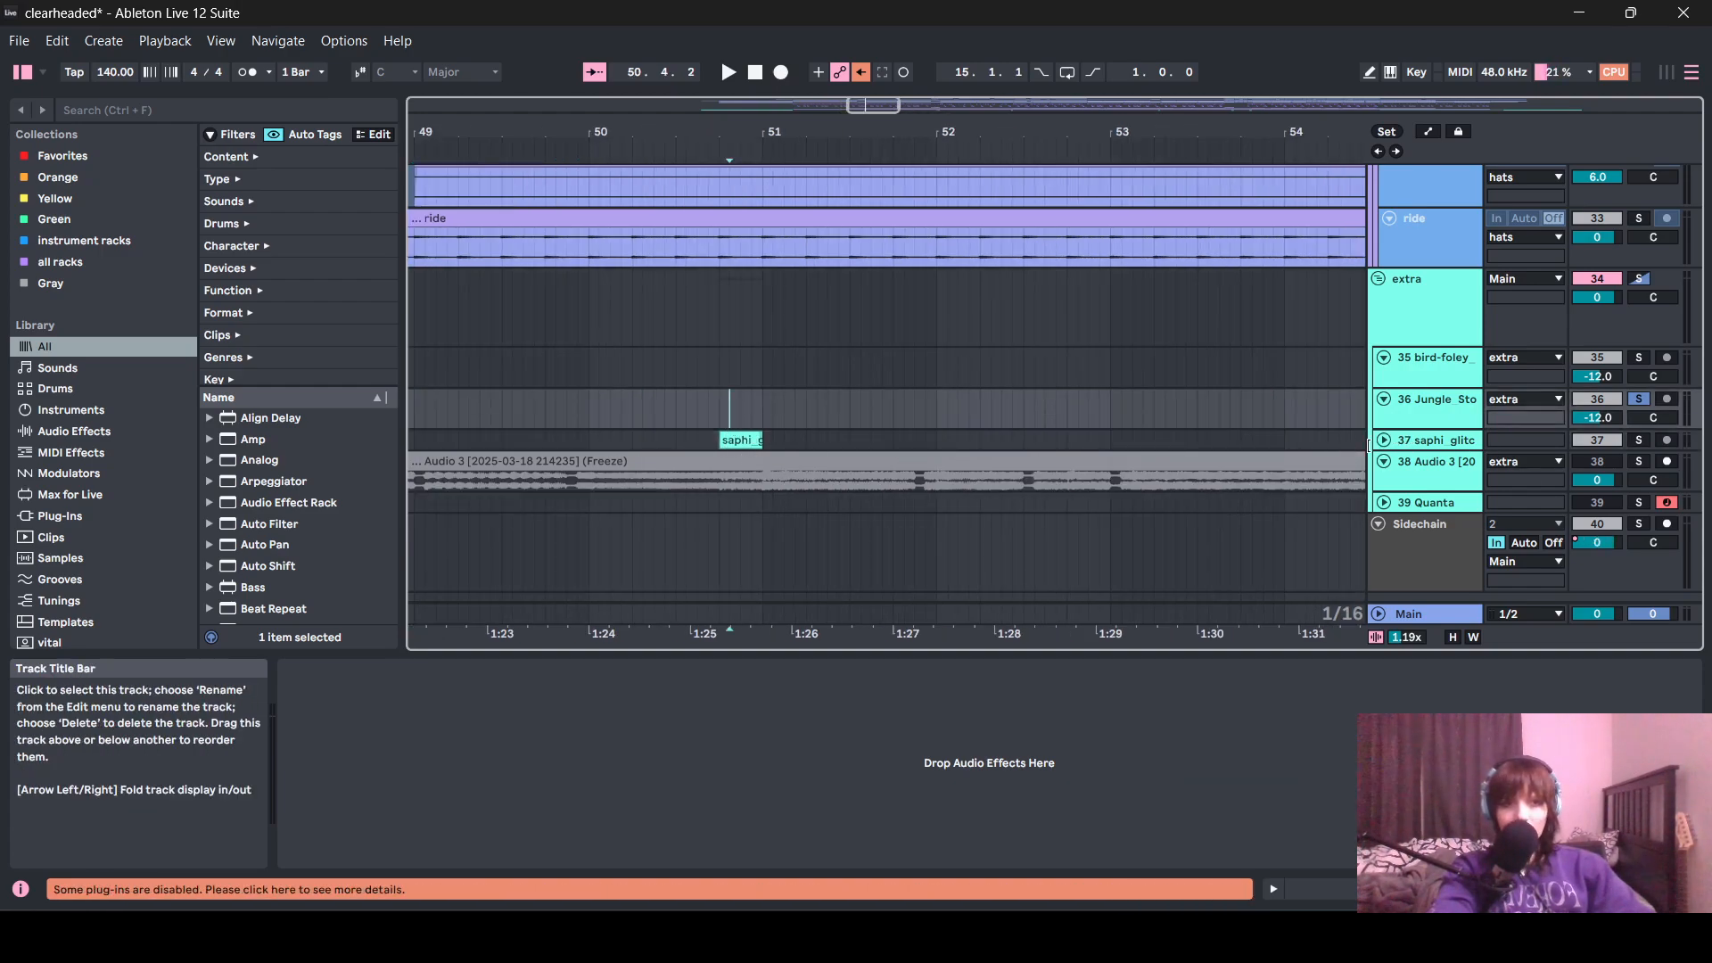
pyautogui.click(1385, 451)
pyautogui.keyDown('ctrl'); pyautogui.scroll(3, 687, 446); pyautogui.keyUp('ctrl')
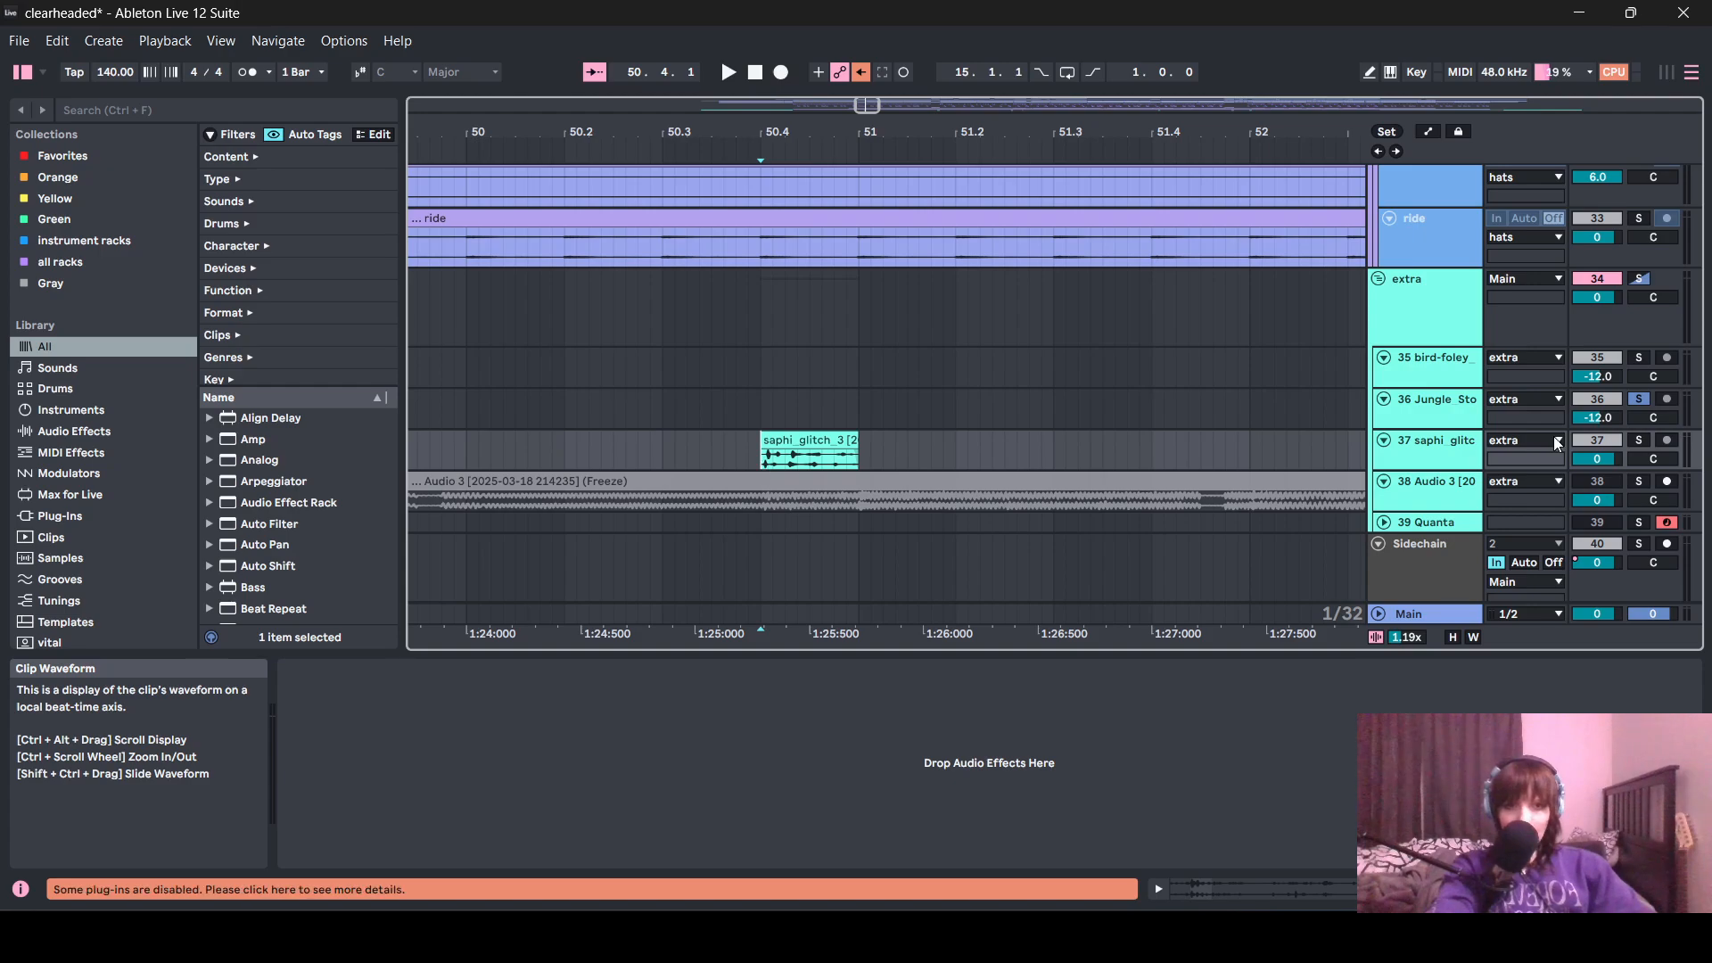
pyautogui.click(1639, 441)
pyautogui.scroll(-4, 1147, 517)
pyautogui.press('space')
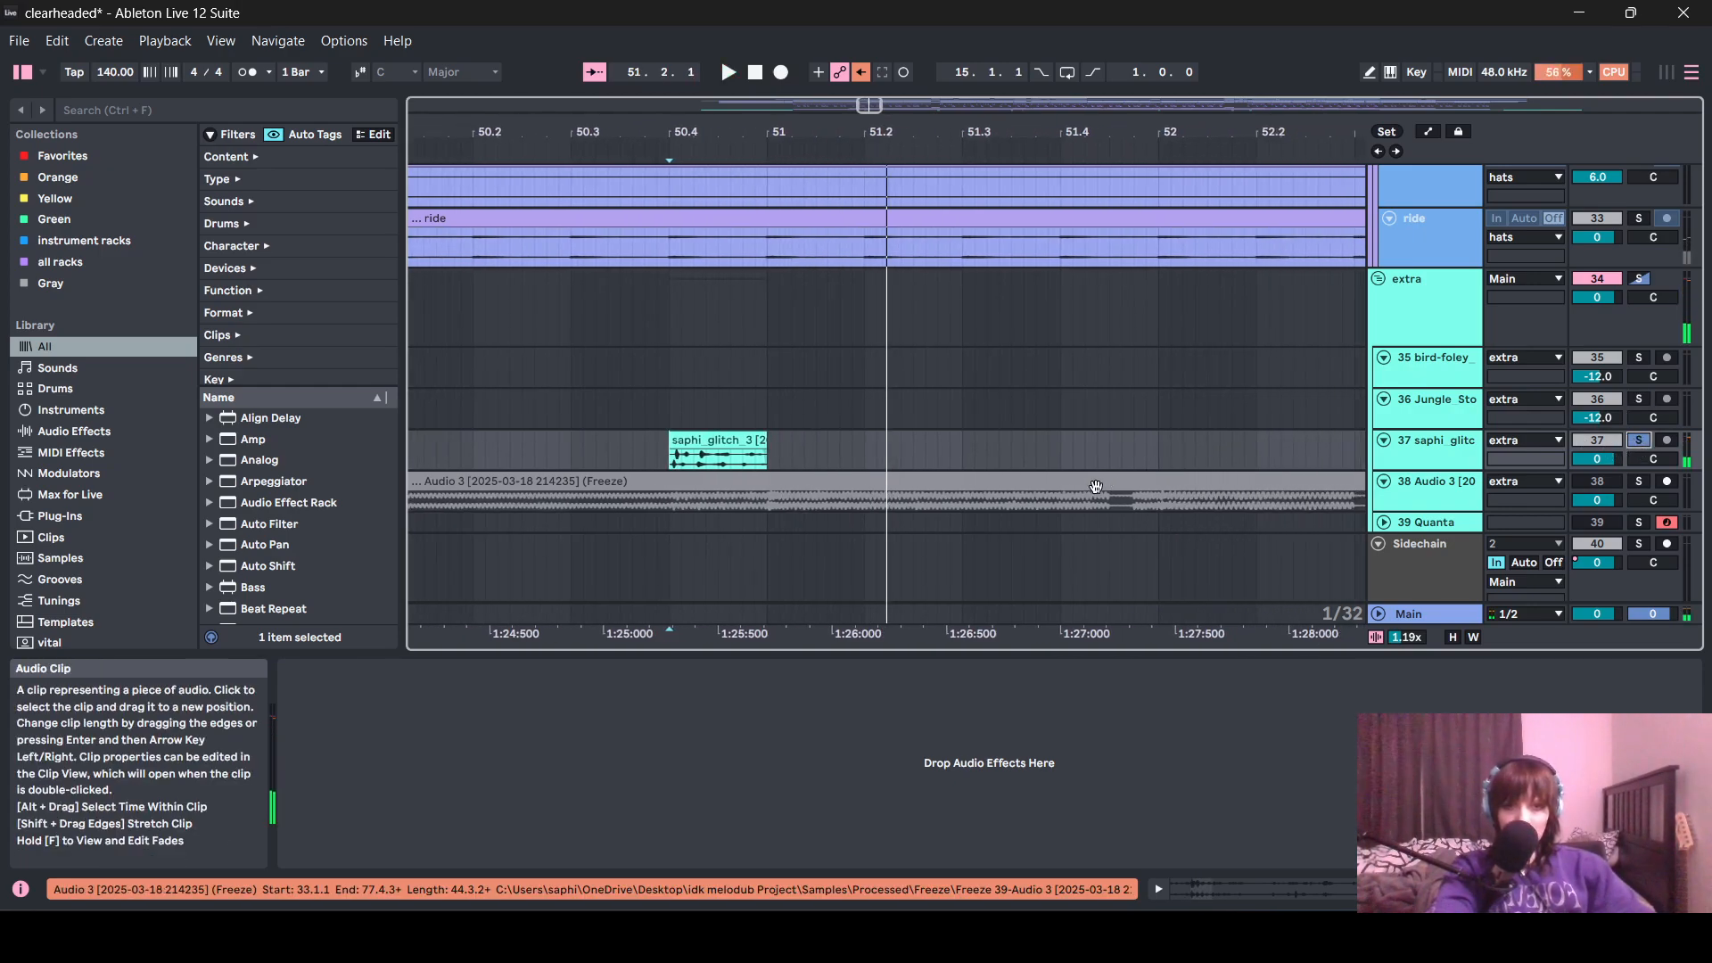
# - Play the following saphi_glitch clips from bar 58.4 and bar 66.3
pyautogui.scroll(-5, 1048, 512)
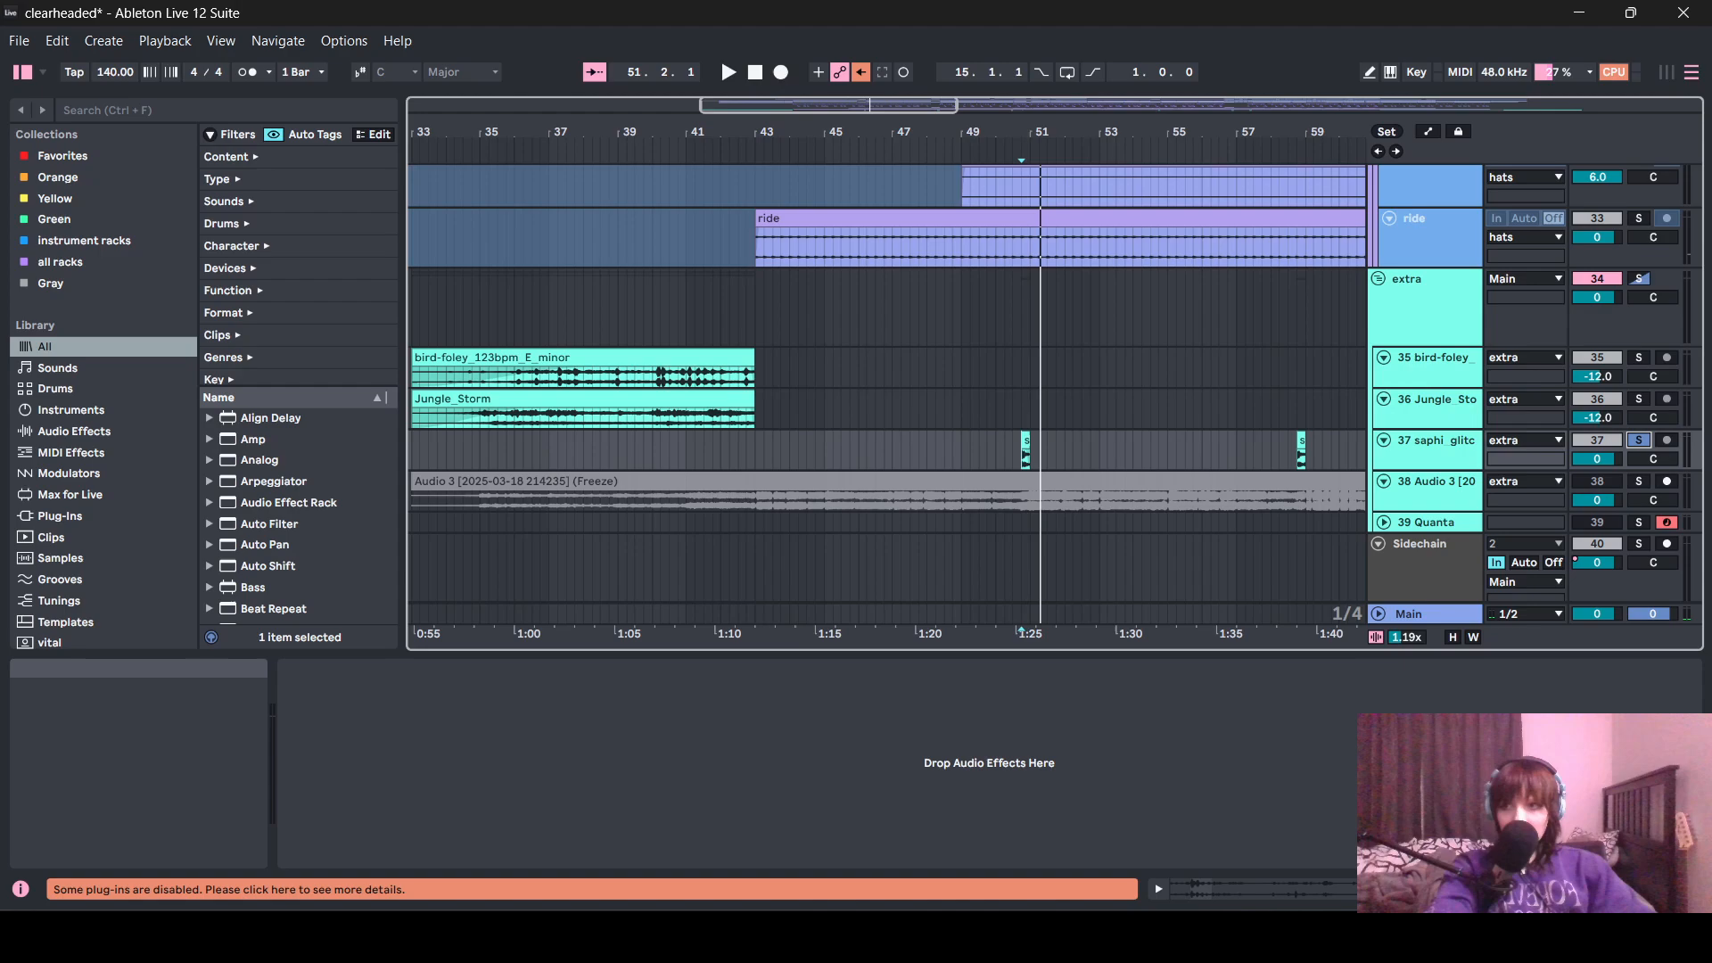
pyautogui.hscroll(6, 1083, 544)
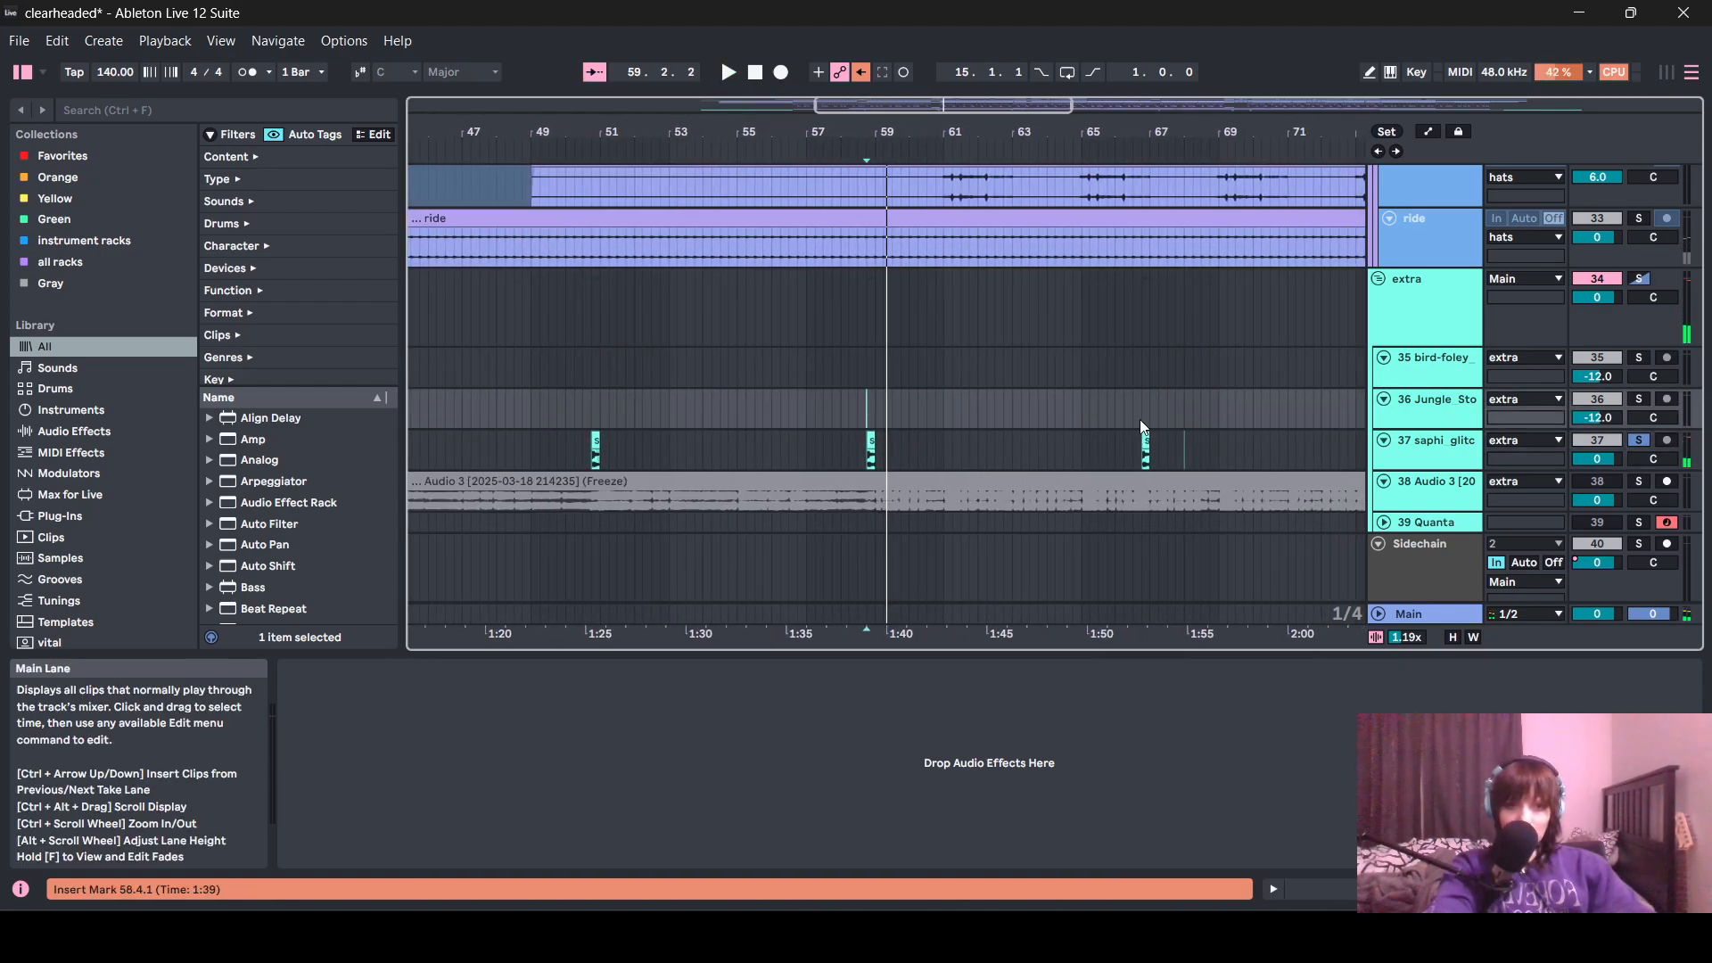
pyautogui.click(1138, 419)
pyautogui.scroll(-4, 1137, 439)
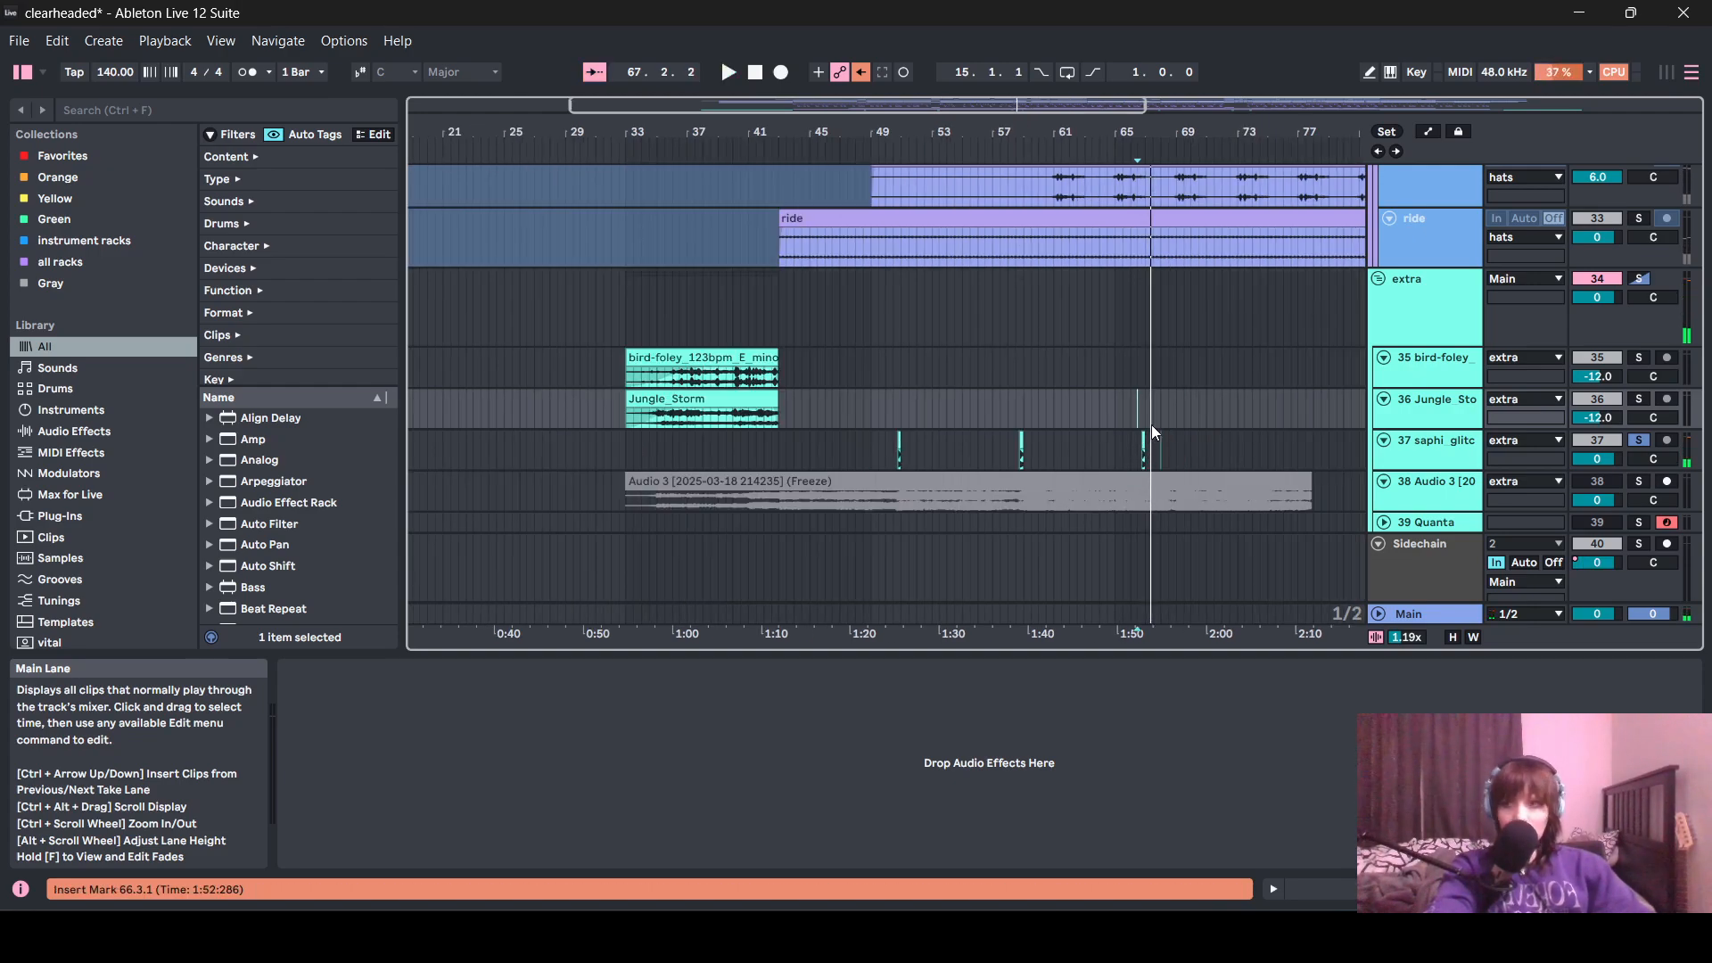
pyautogui.scroll(4, 1138, 440)
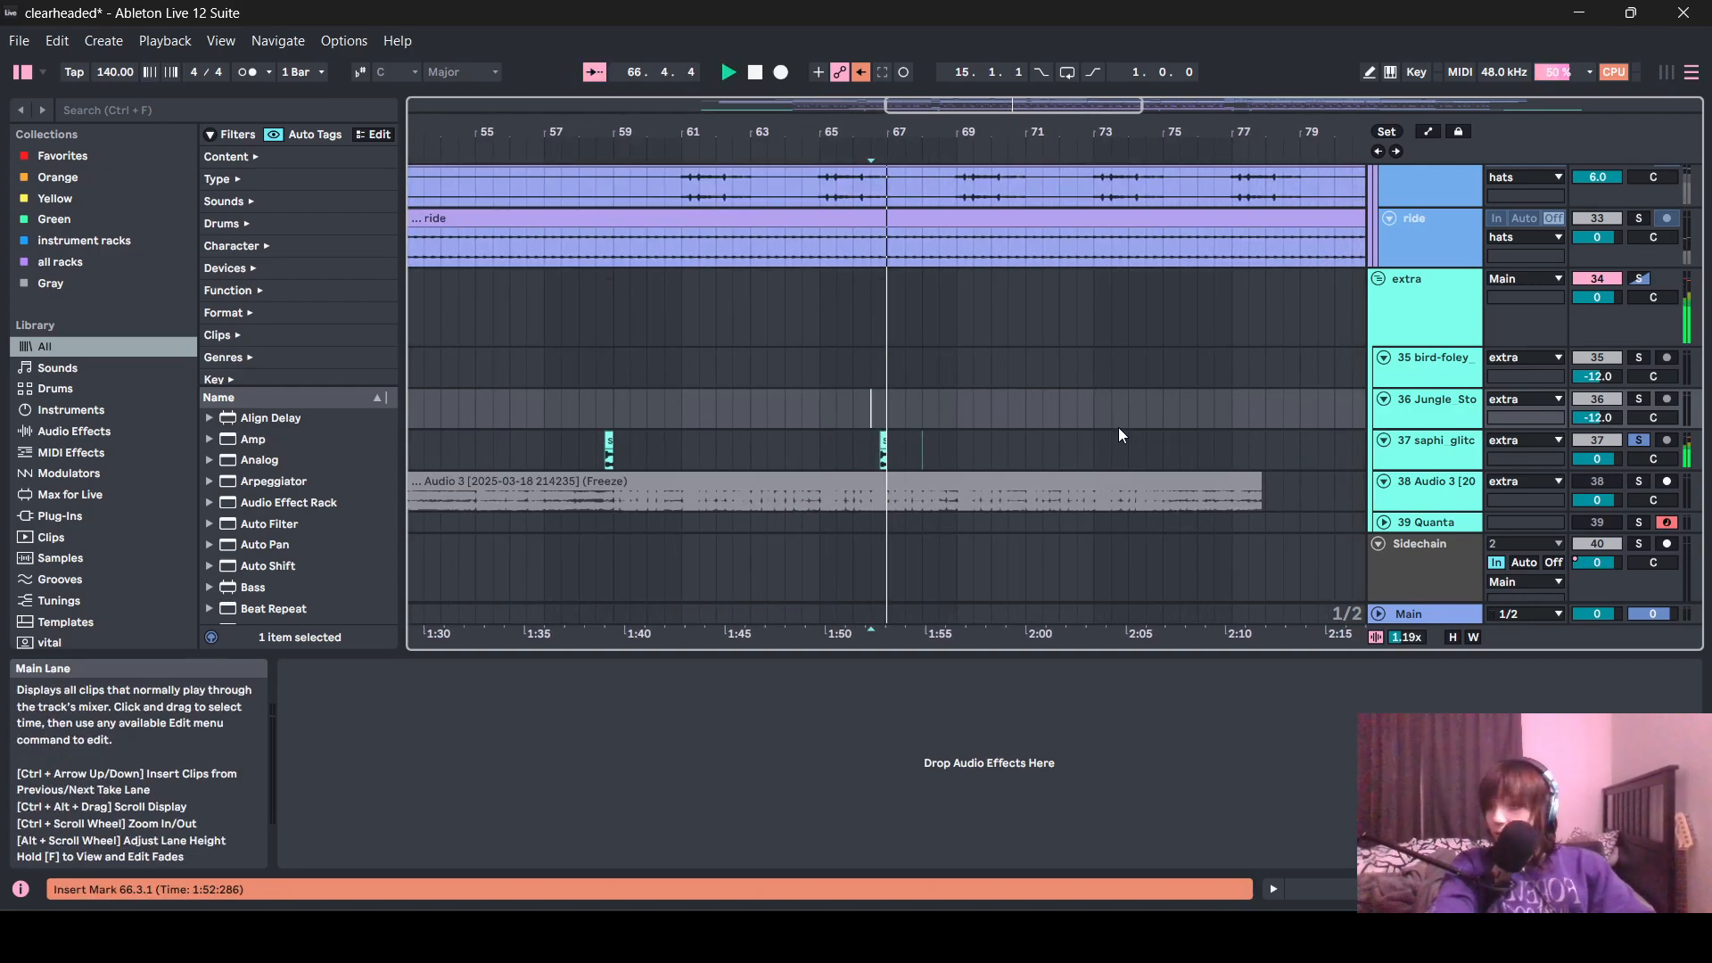
# - Expand the Utility and Redux devices on the Main track and show the automation of Redux's on/off switch
pyautogui.scroll(-6, 1127, 323)
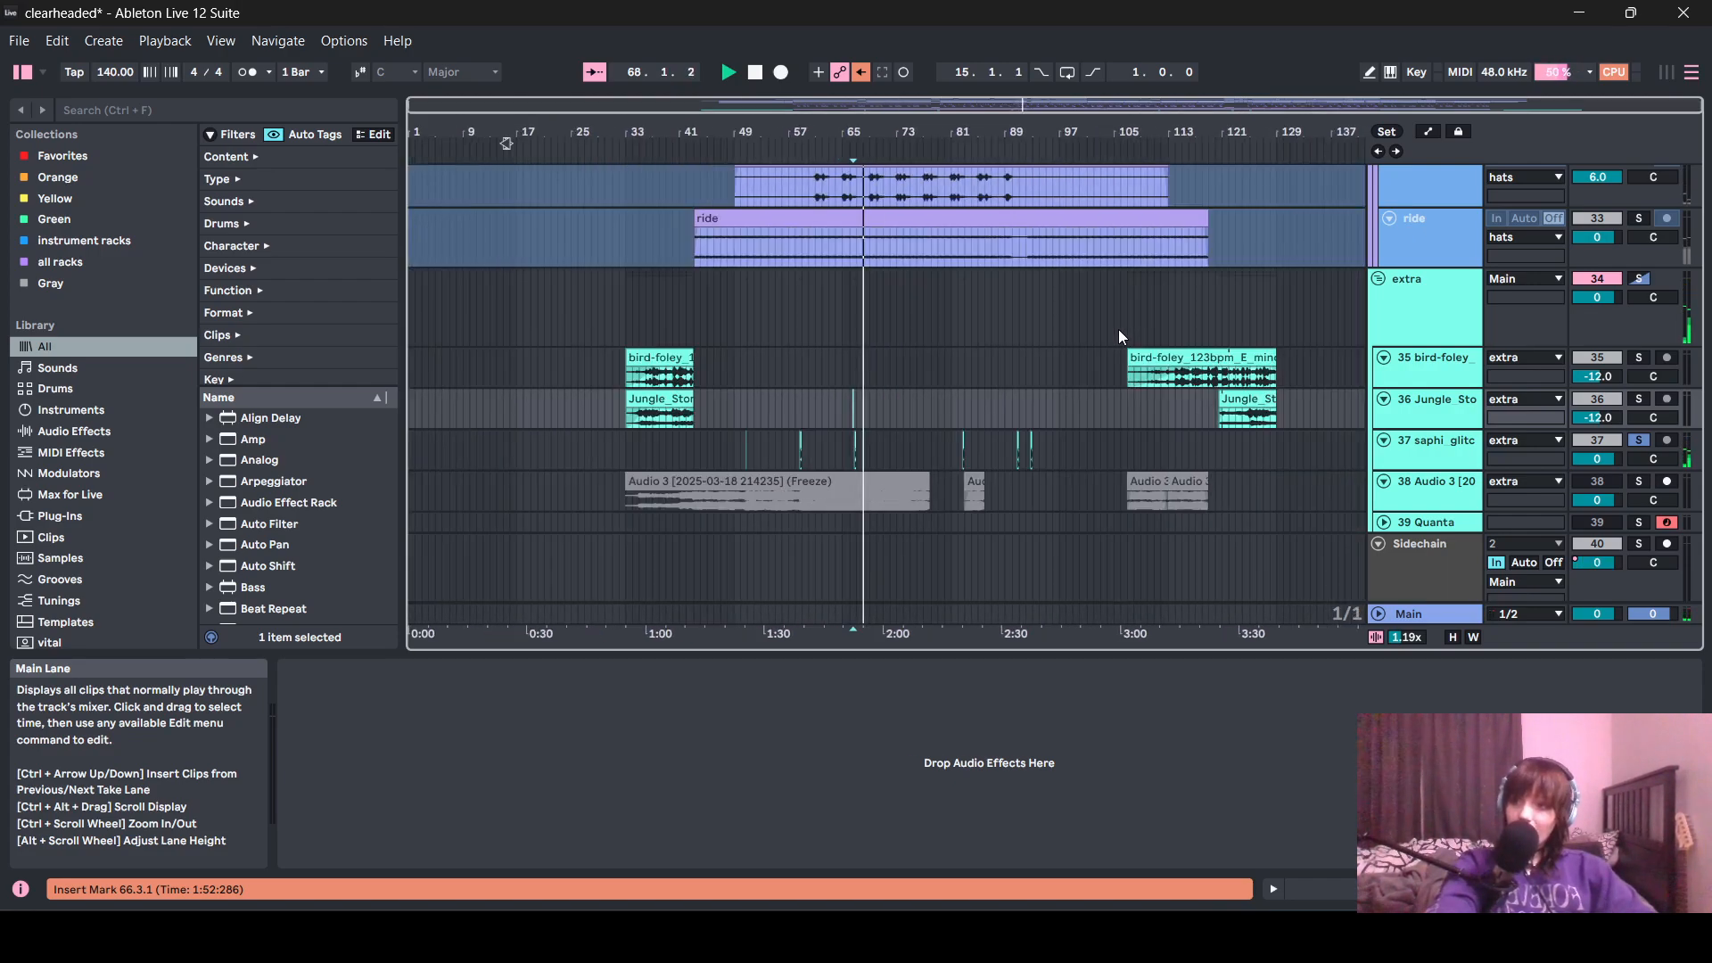
pyautogui.scroll(5, 798, 440)
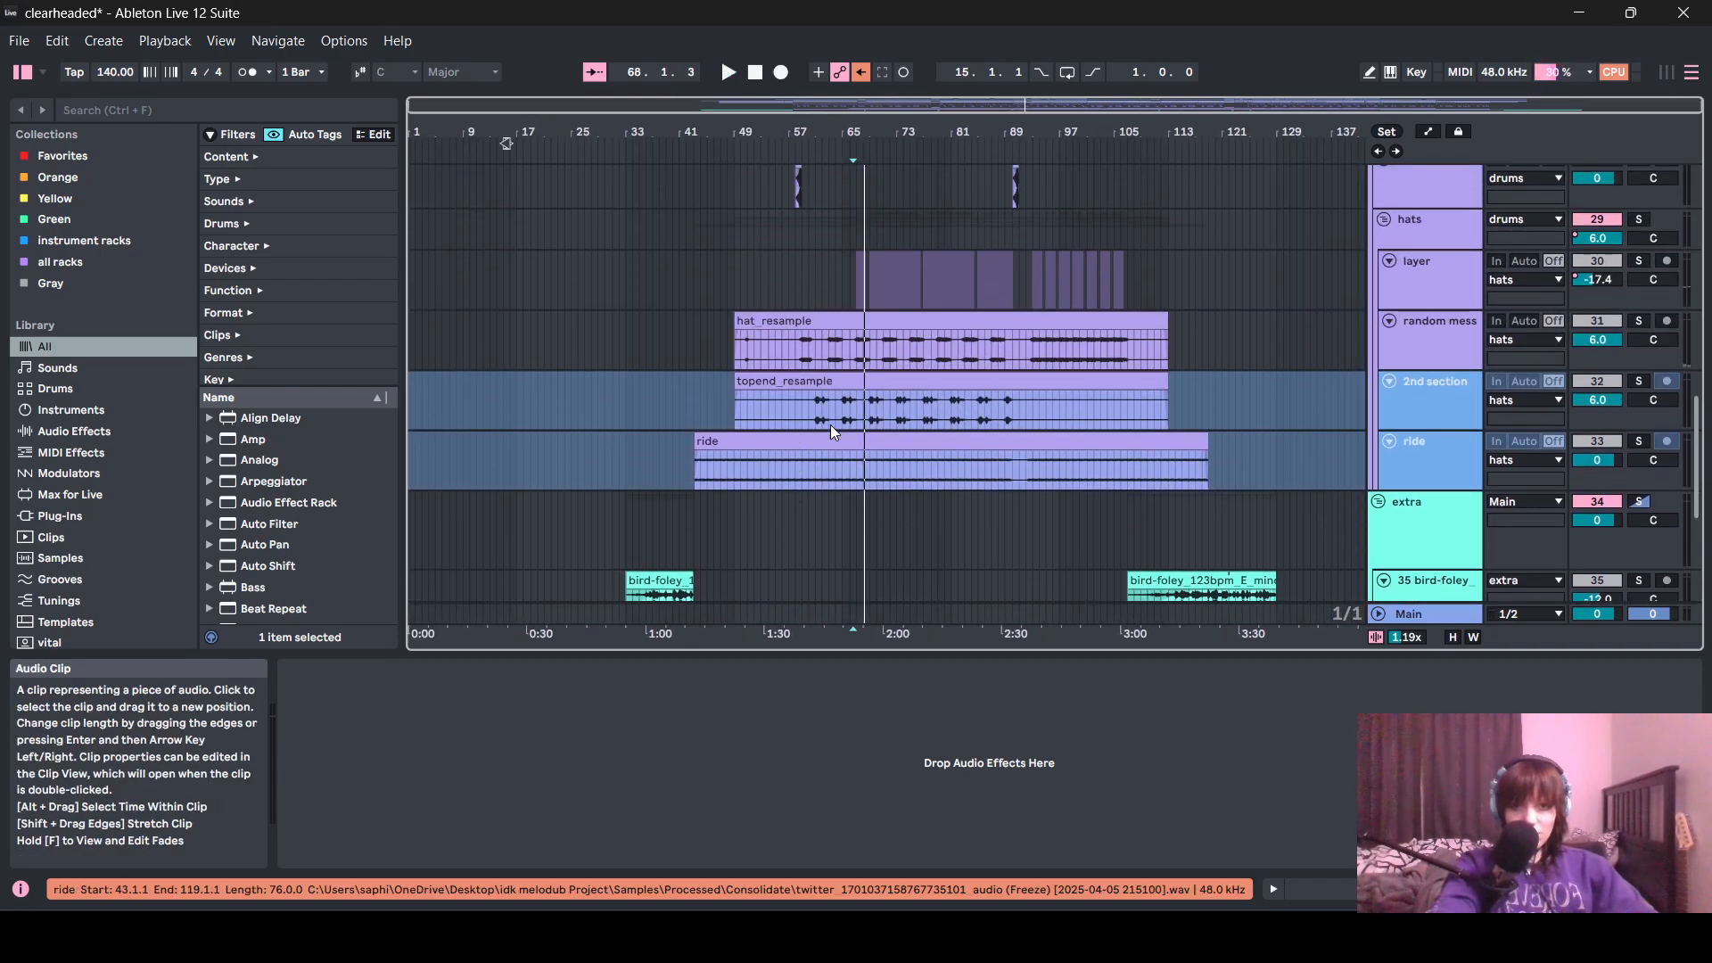
pyautogui.click(1398, 617)
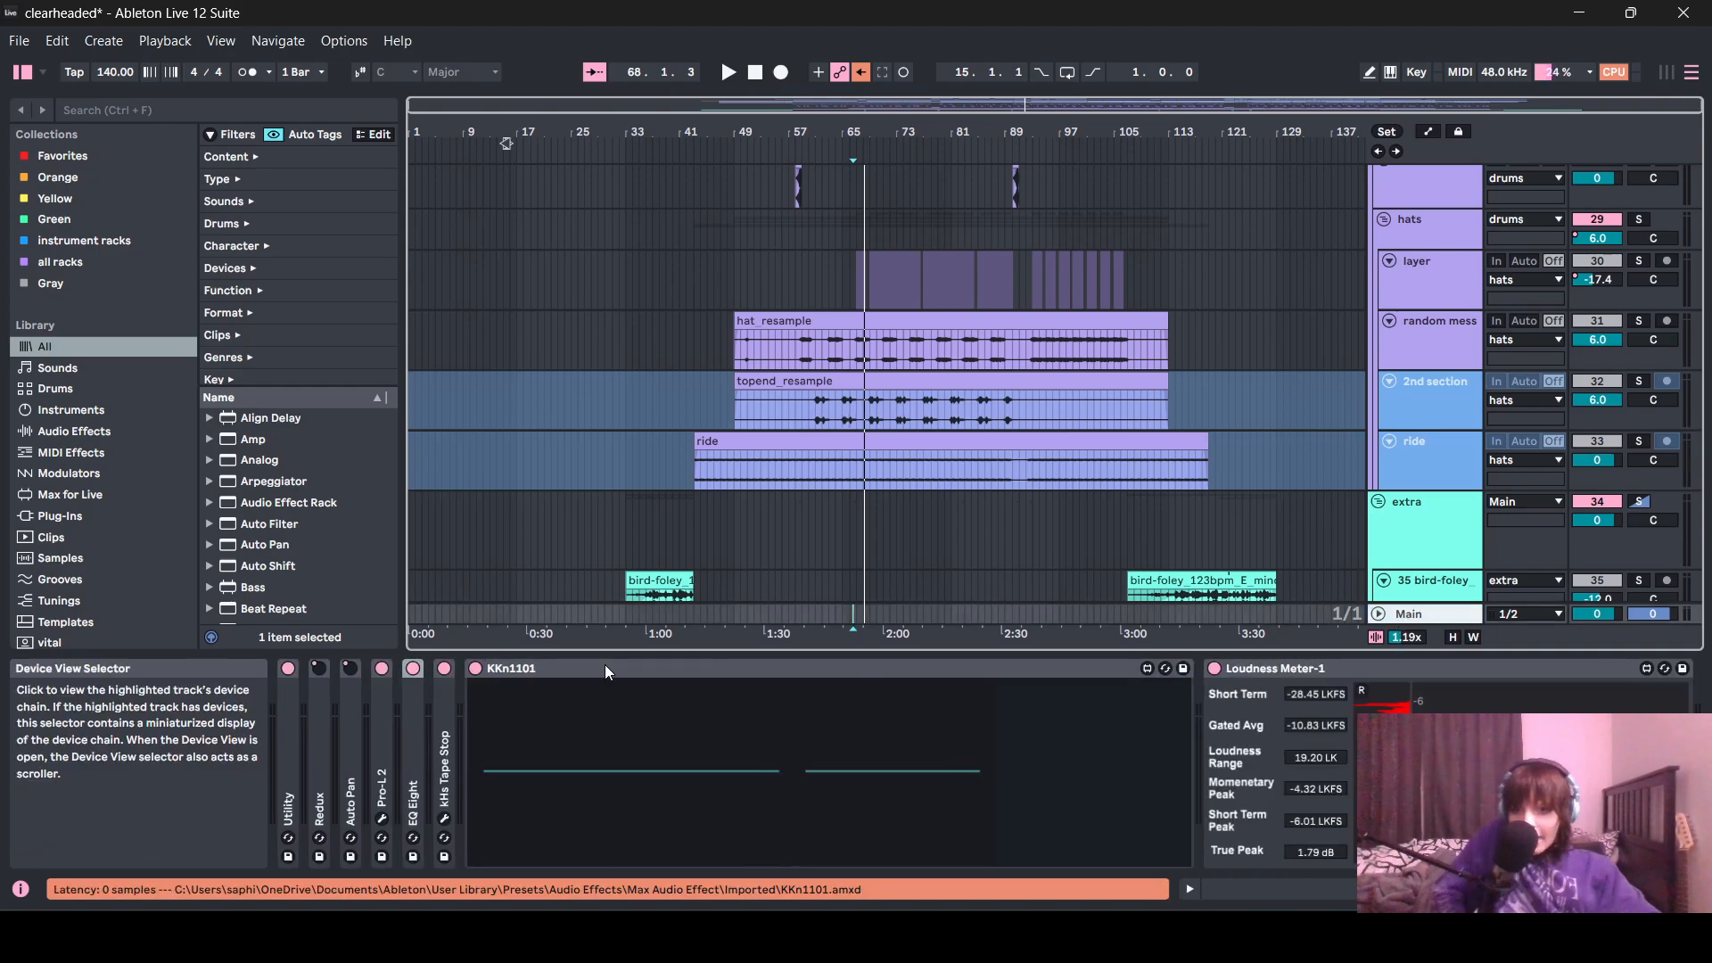
pyautogui.doubleClick(285, 773)
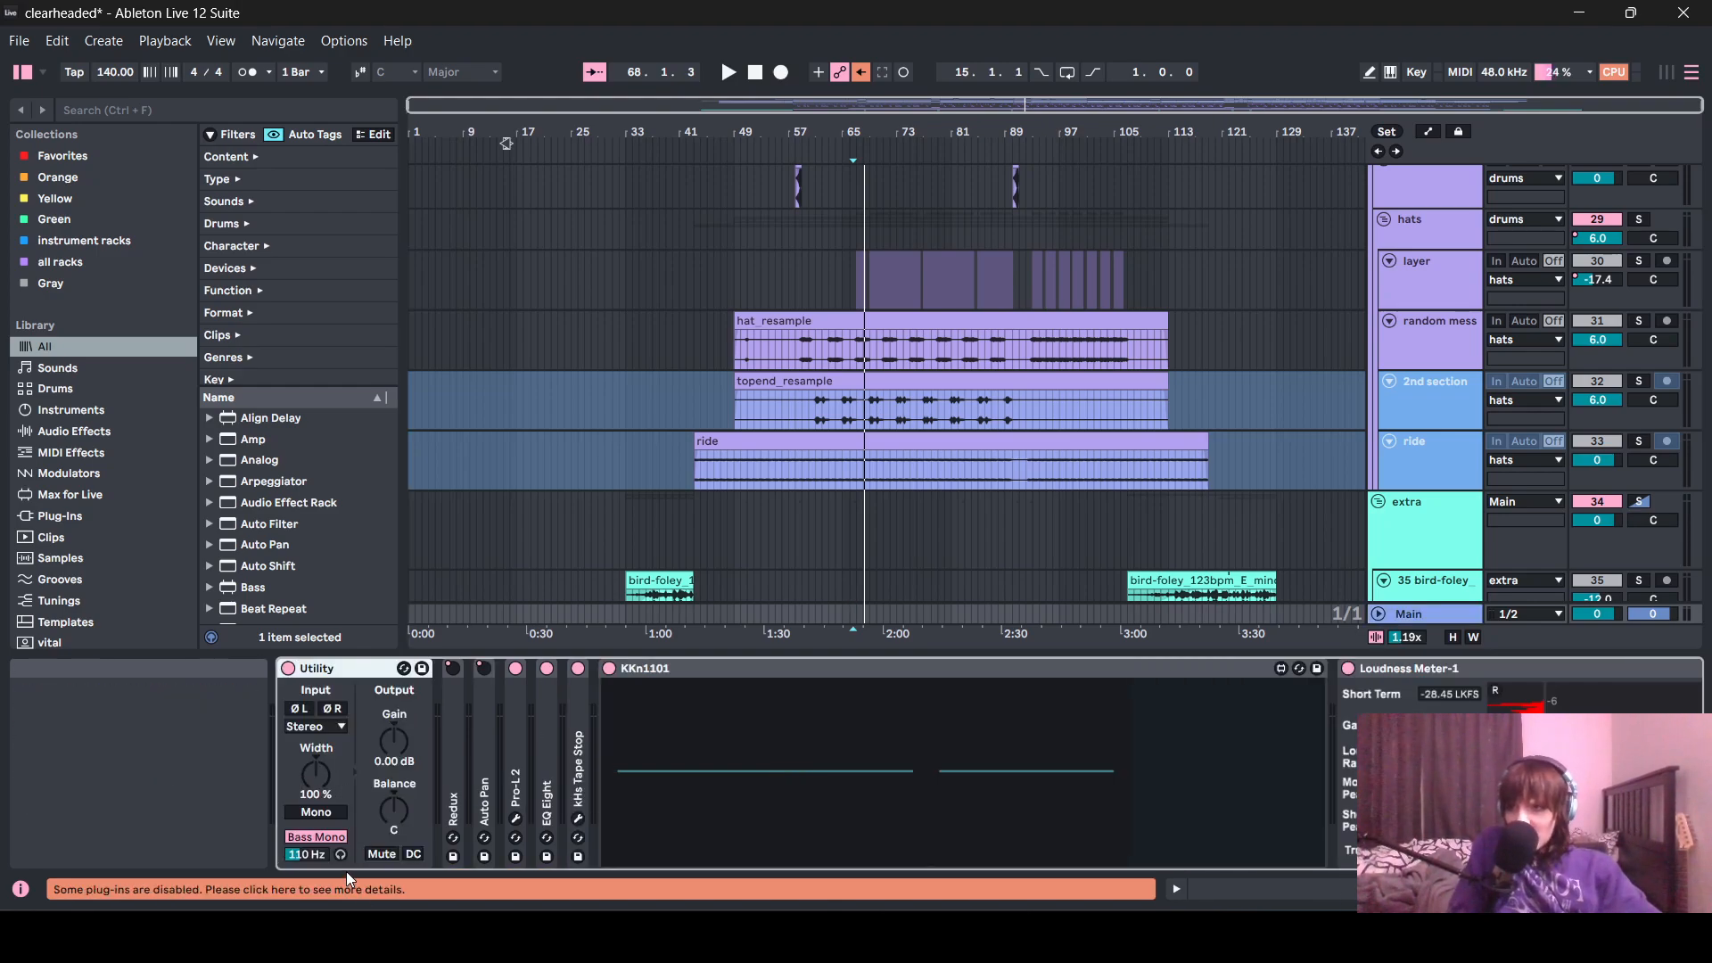
pyautogui.doubleClick(454, 764)
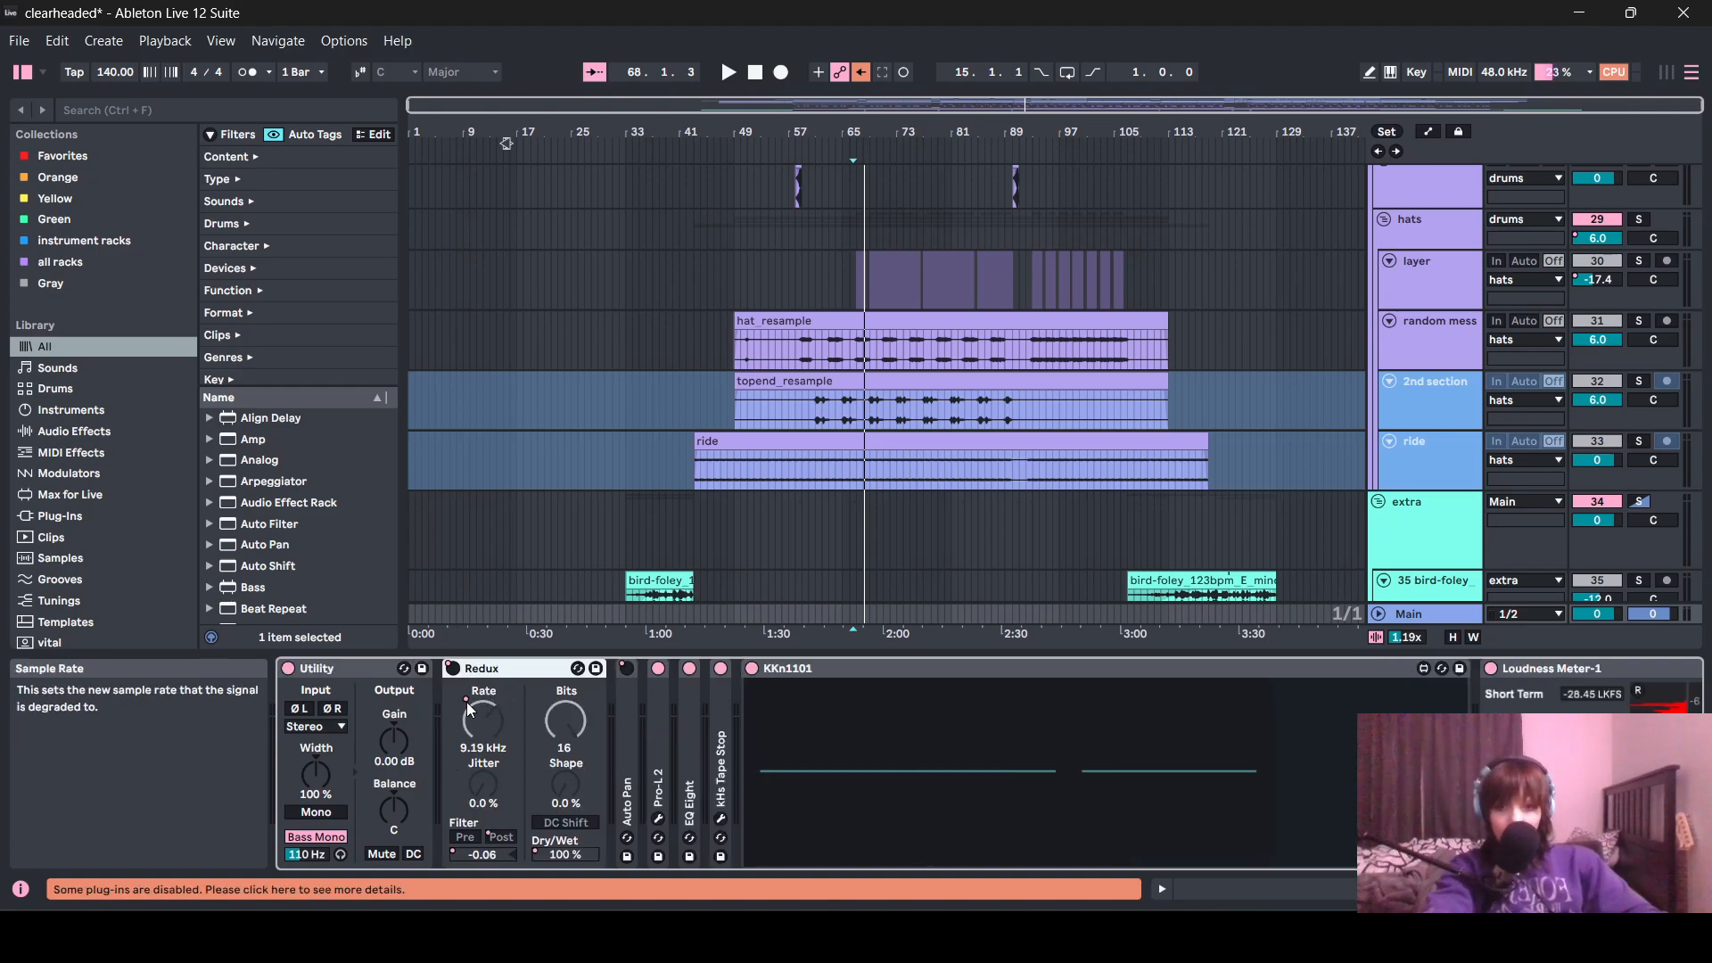
pyautogui.rightClick(453, 672)
pyautogui.click(517, 685)
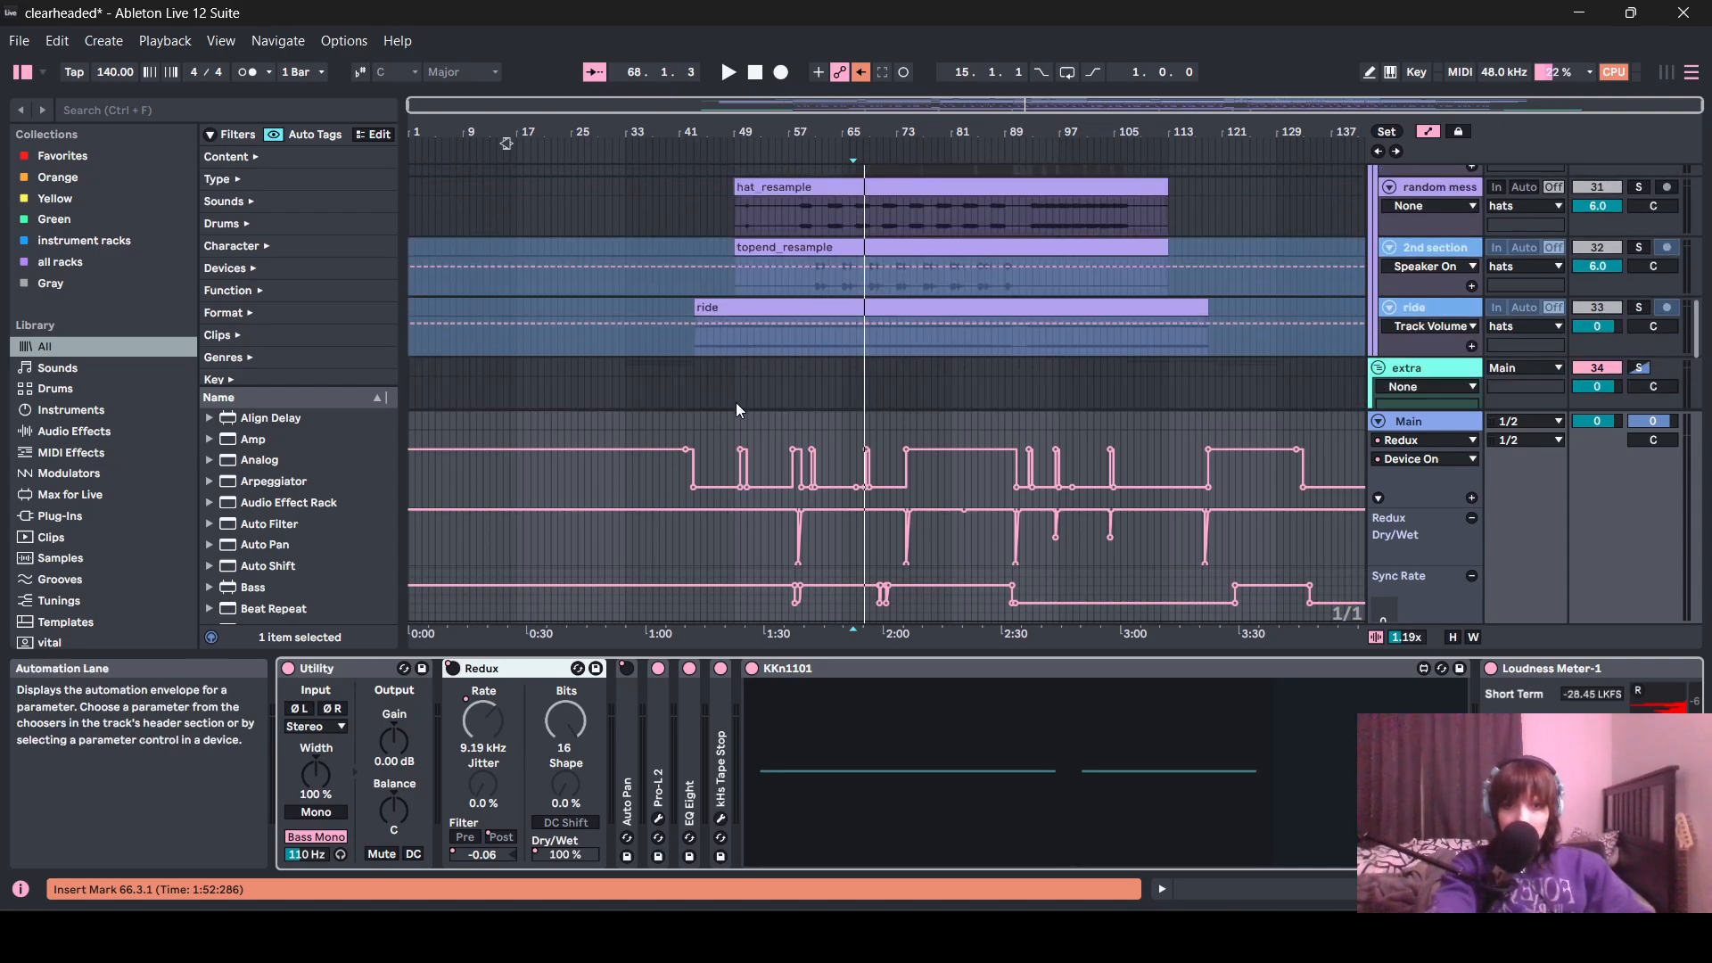
# - Turn off the extra group's solo and play the full mix from bar 50.1, then move the start marker to bar 58.1
pyautogui.click(1516, 399)
pyautogui.press('space')
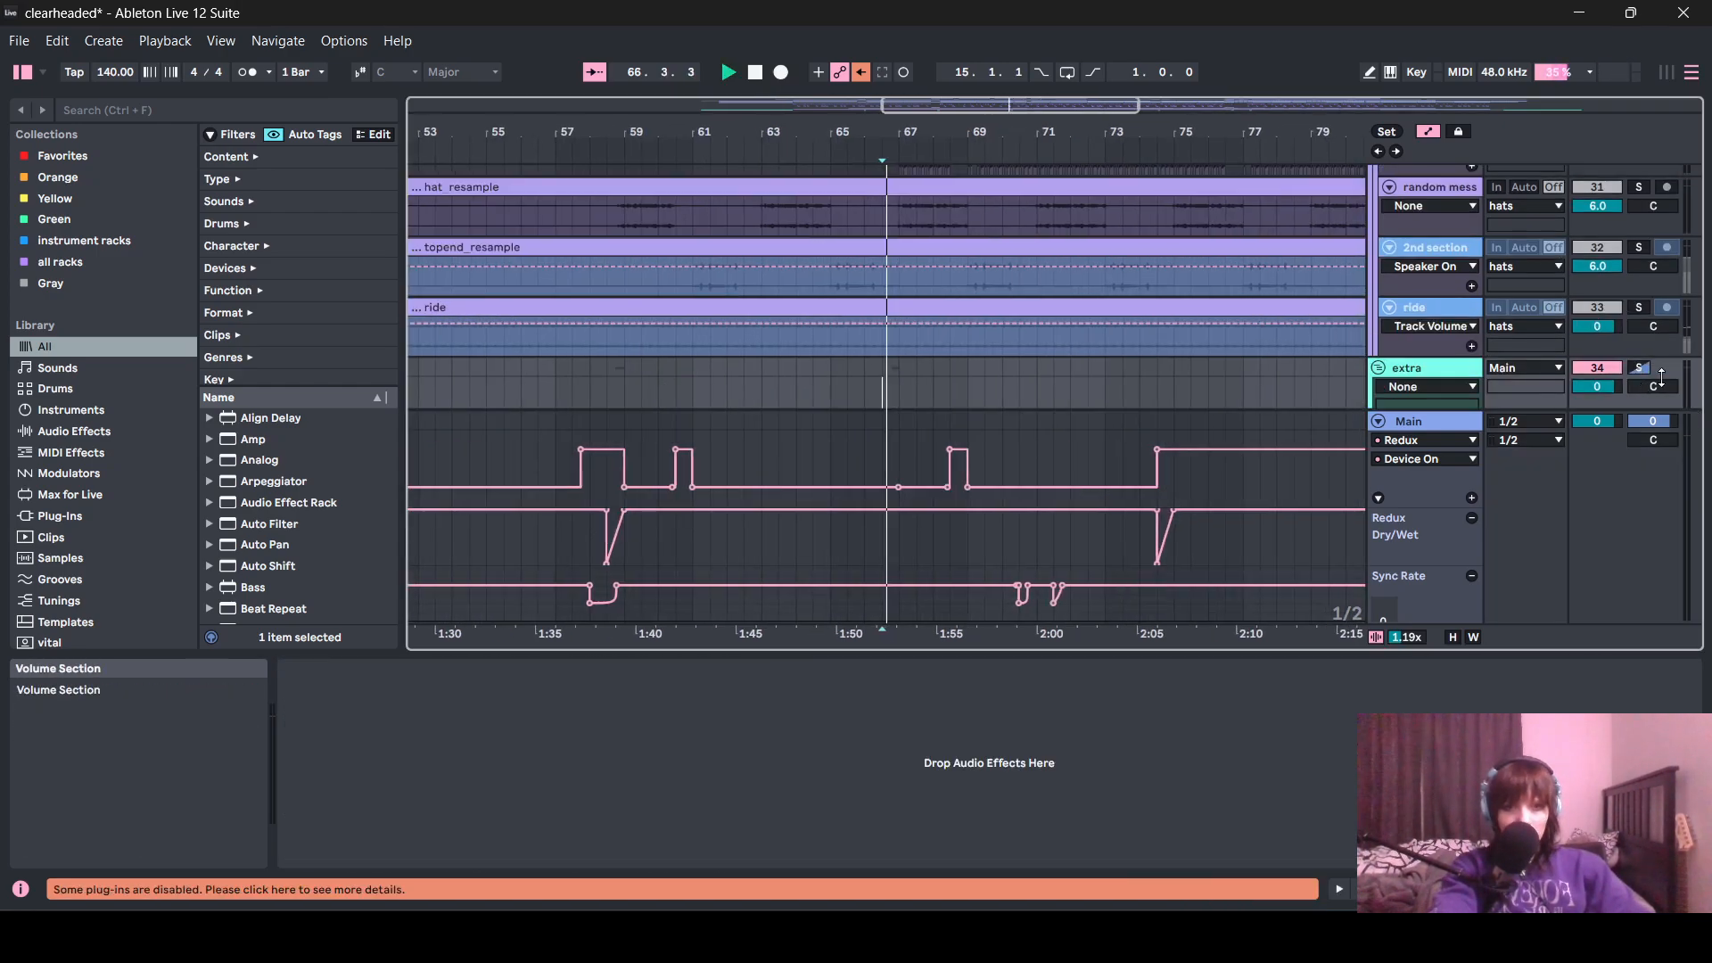
pyautogui.press('w')
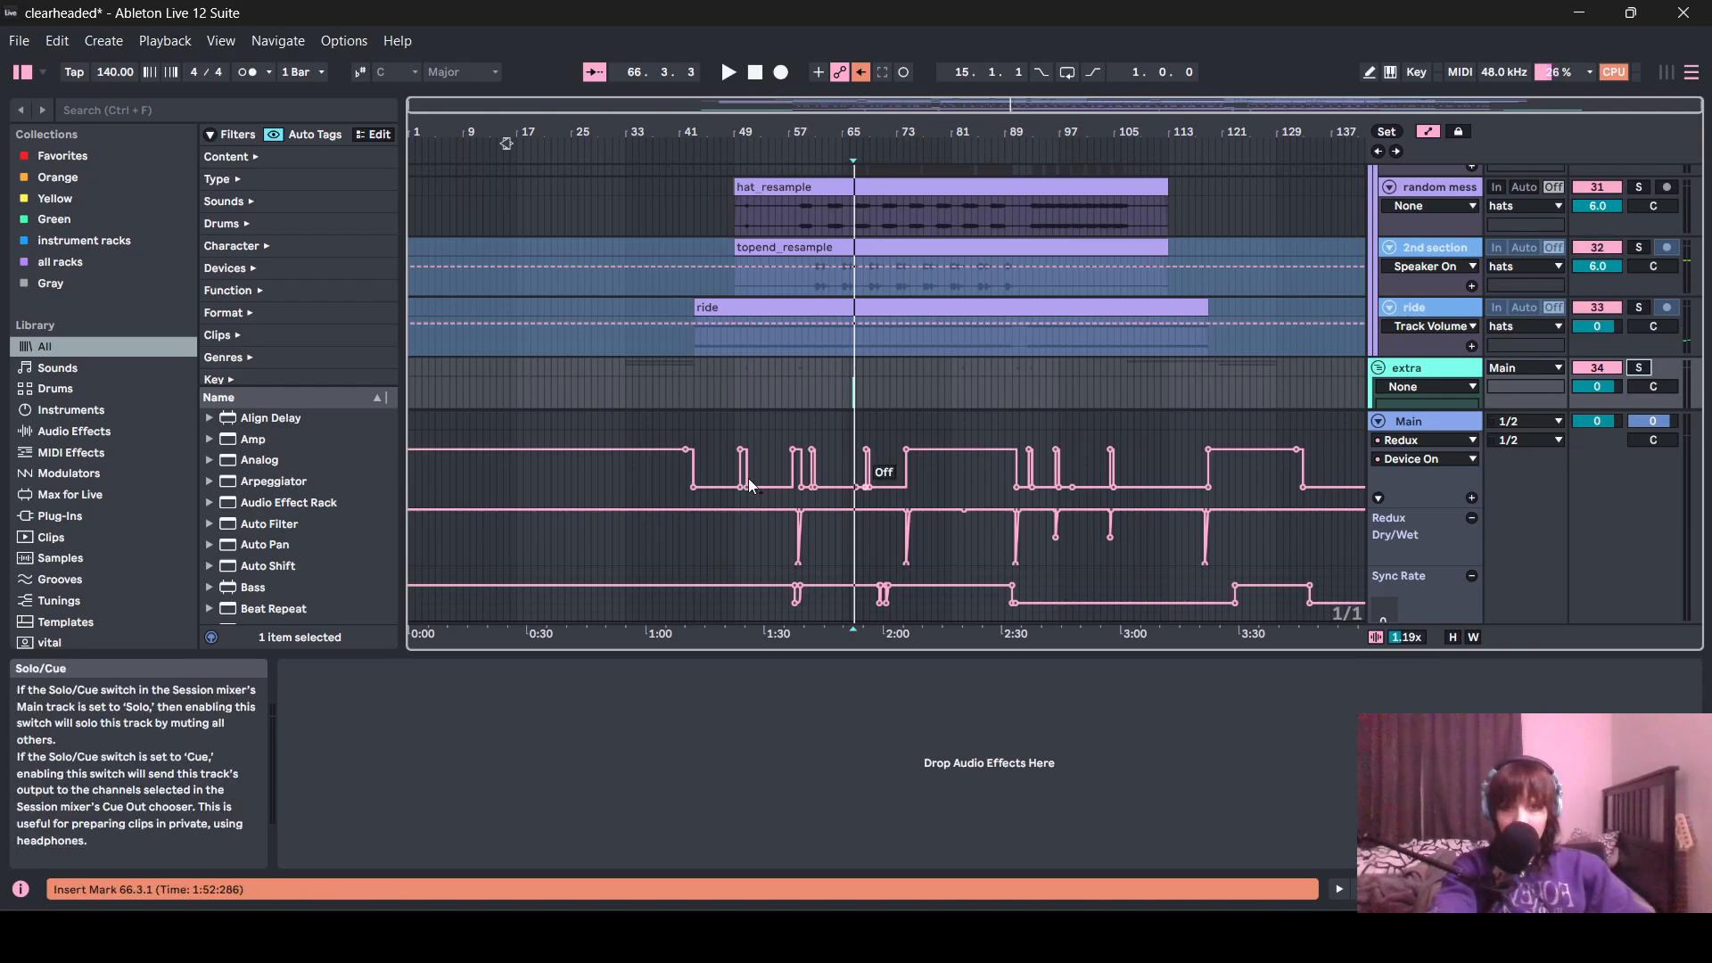
pyautogui.press('w')
pyautogui.click(938, 421)
pyautogui.press('space')
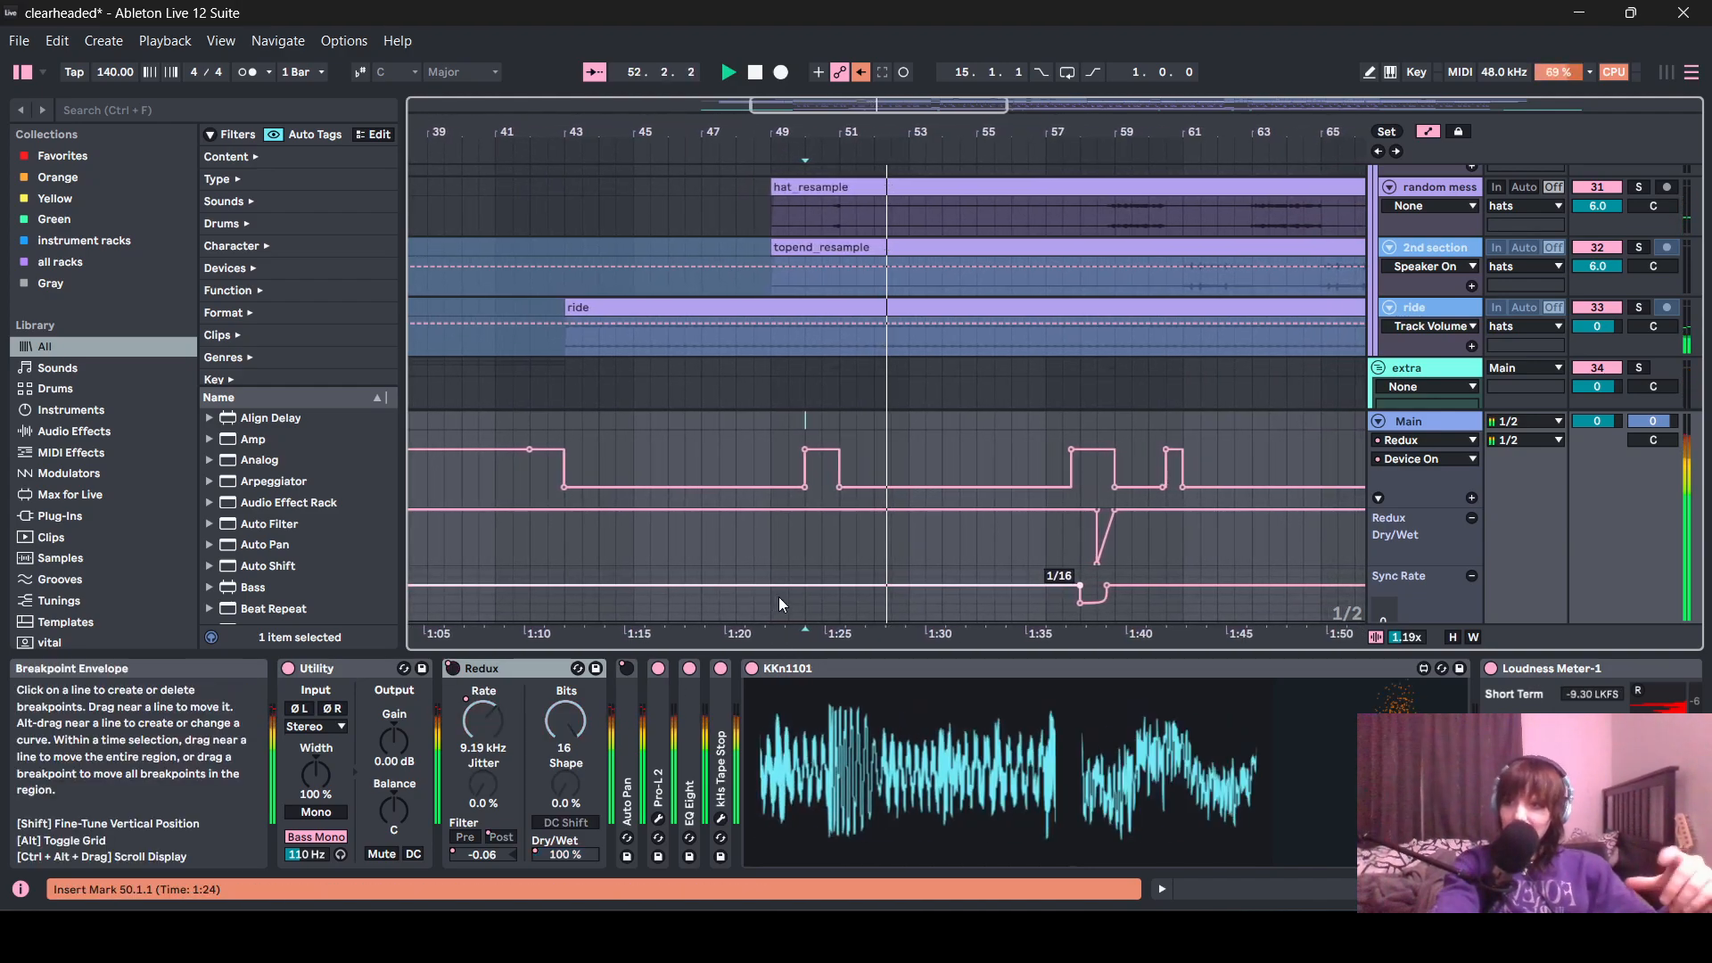
pyautogui.click(1049, 423)
pyautogui.press('space')
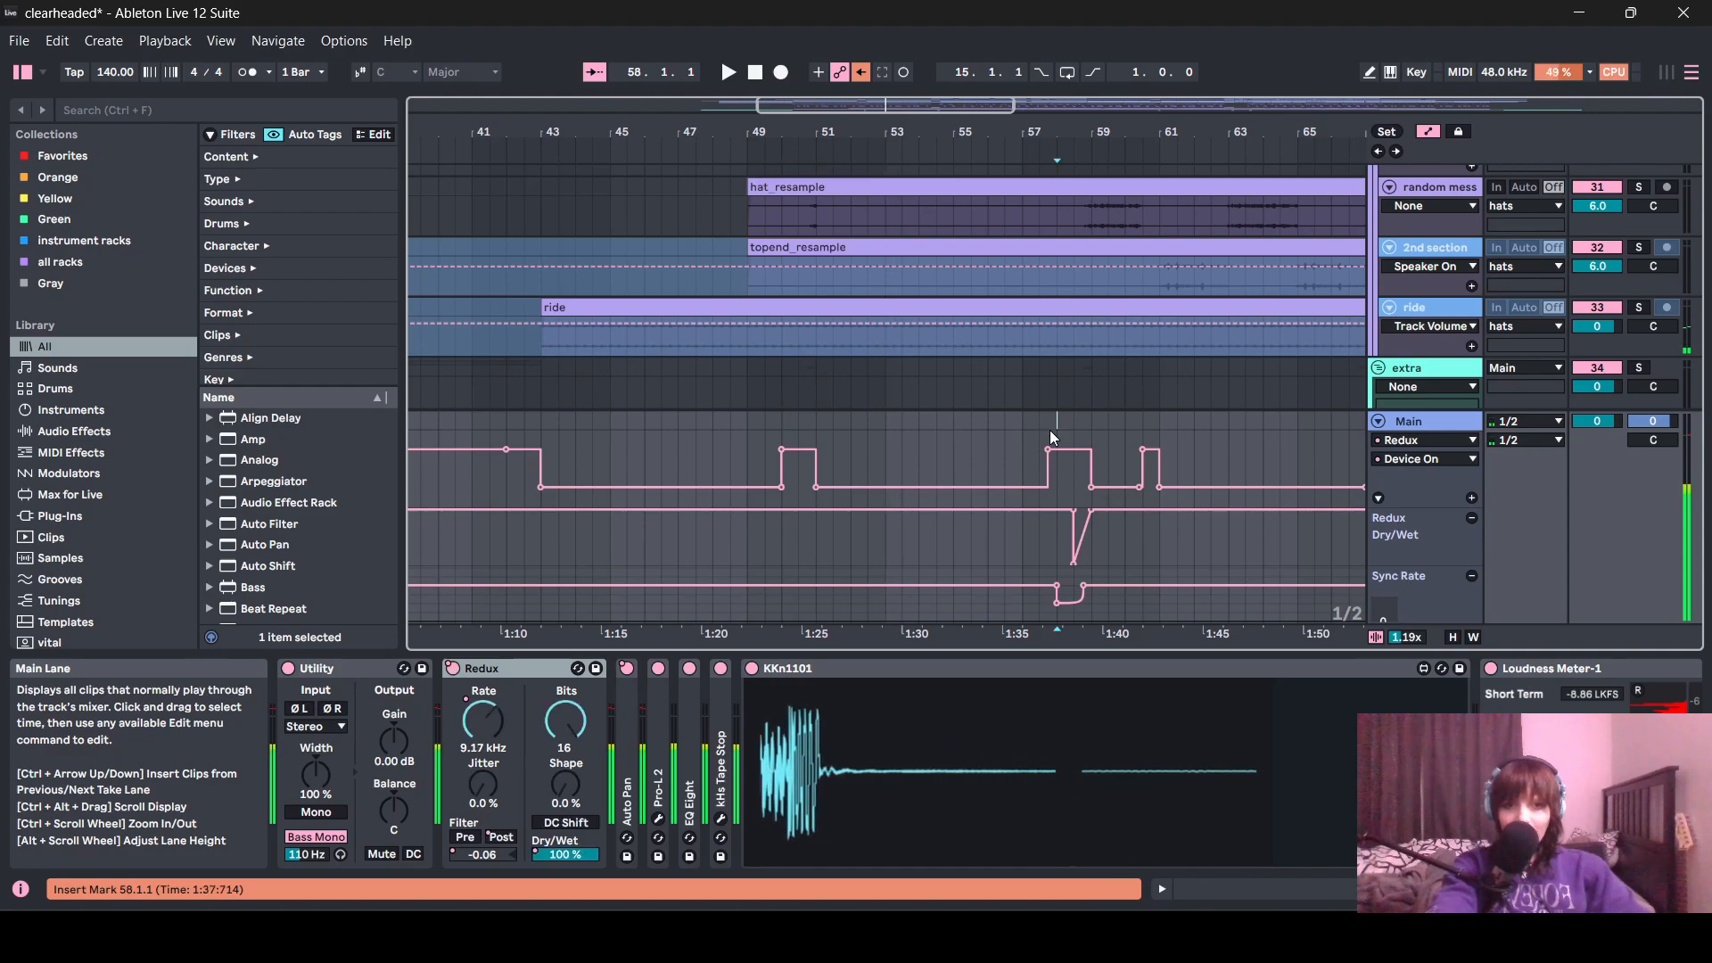
# - Play from bar 57.4 and show the automation of Redux's sample rate on the Main track
pyautogui.click(1049, 437)
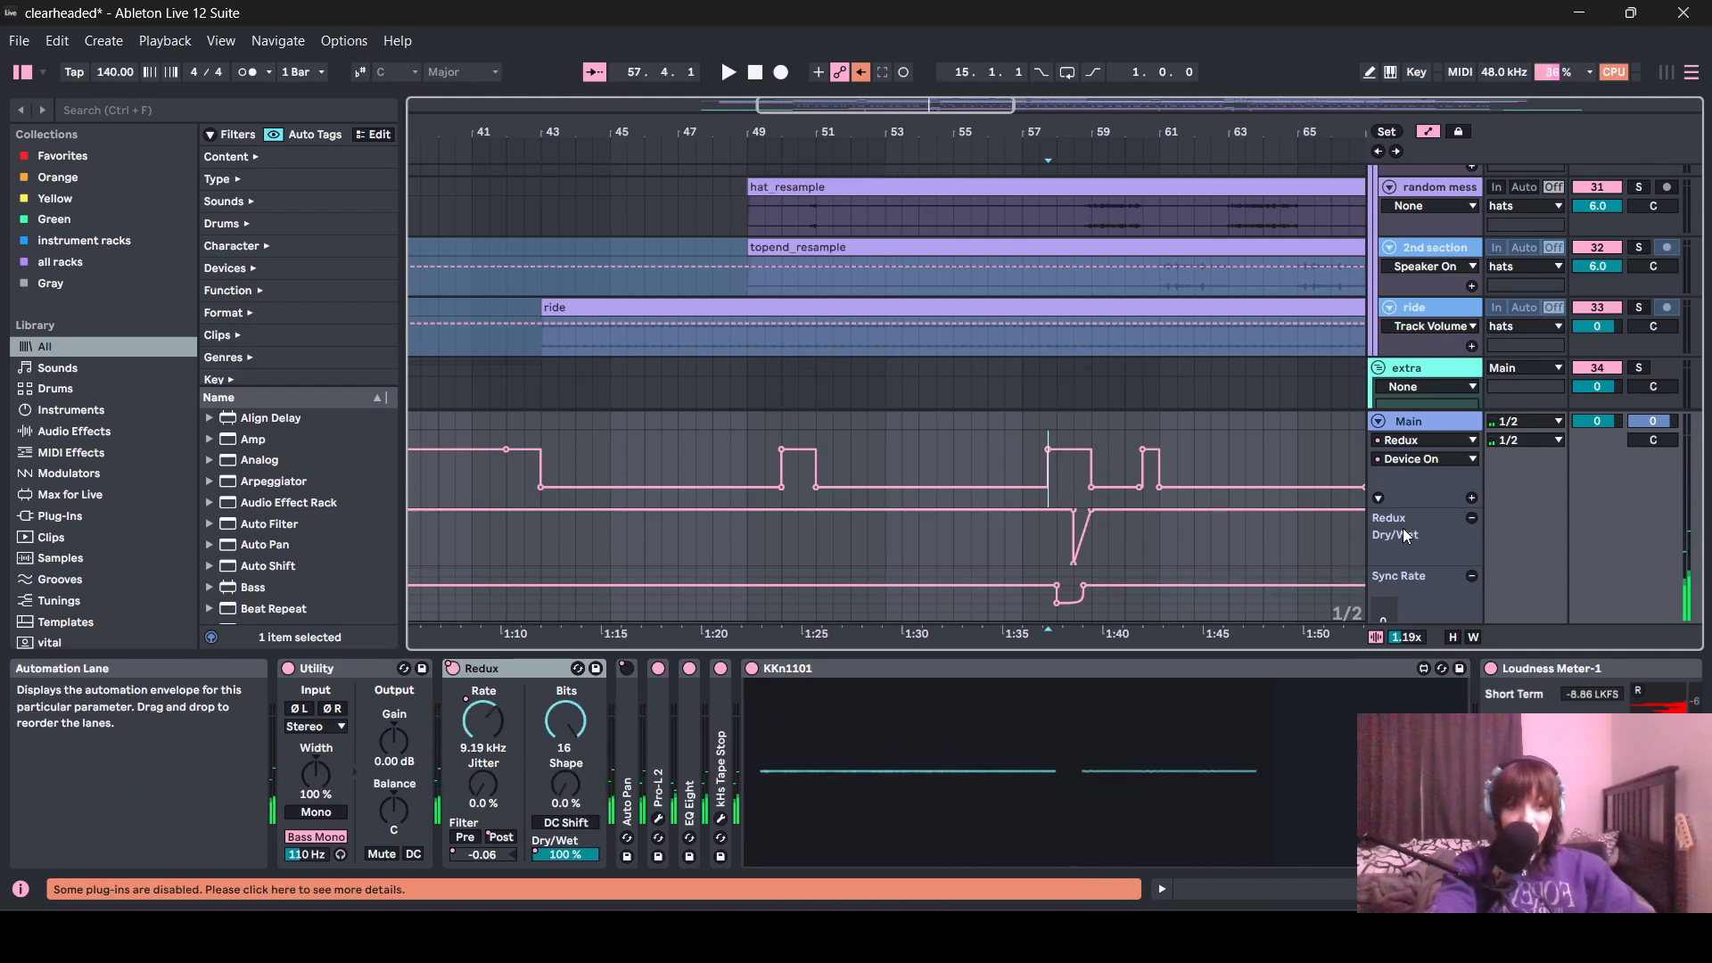
pyautogui.scroll(-1, 1393, 582)
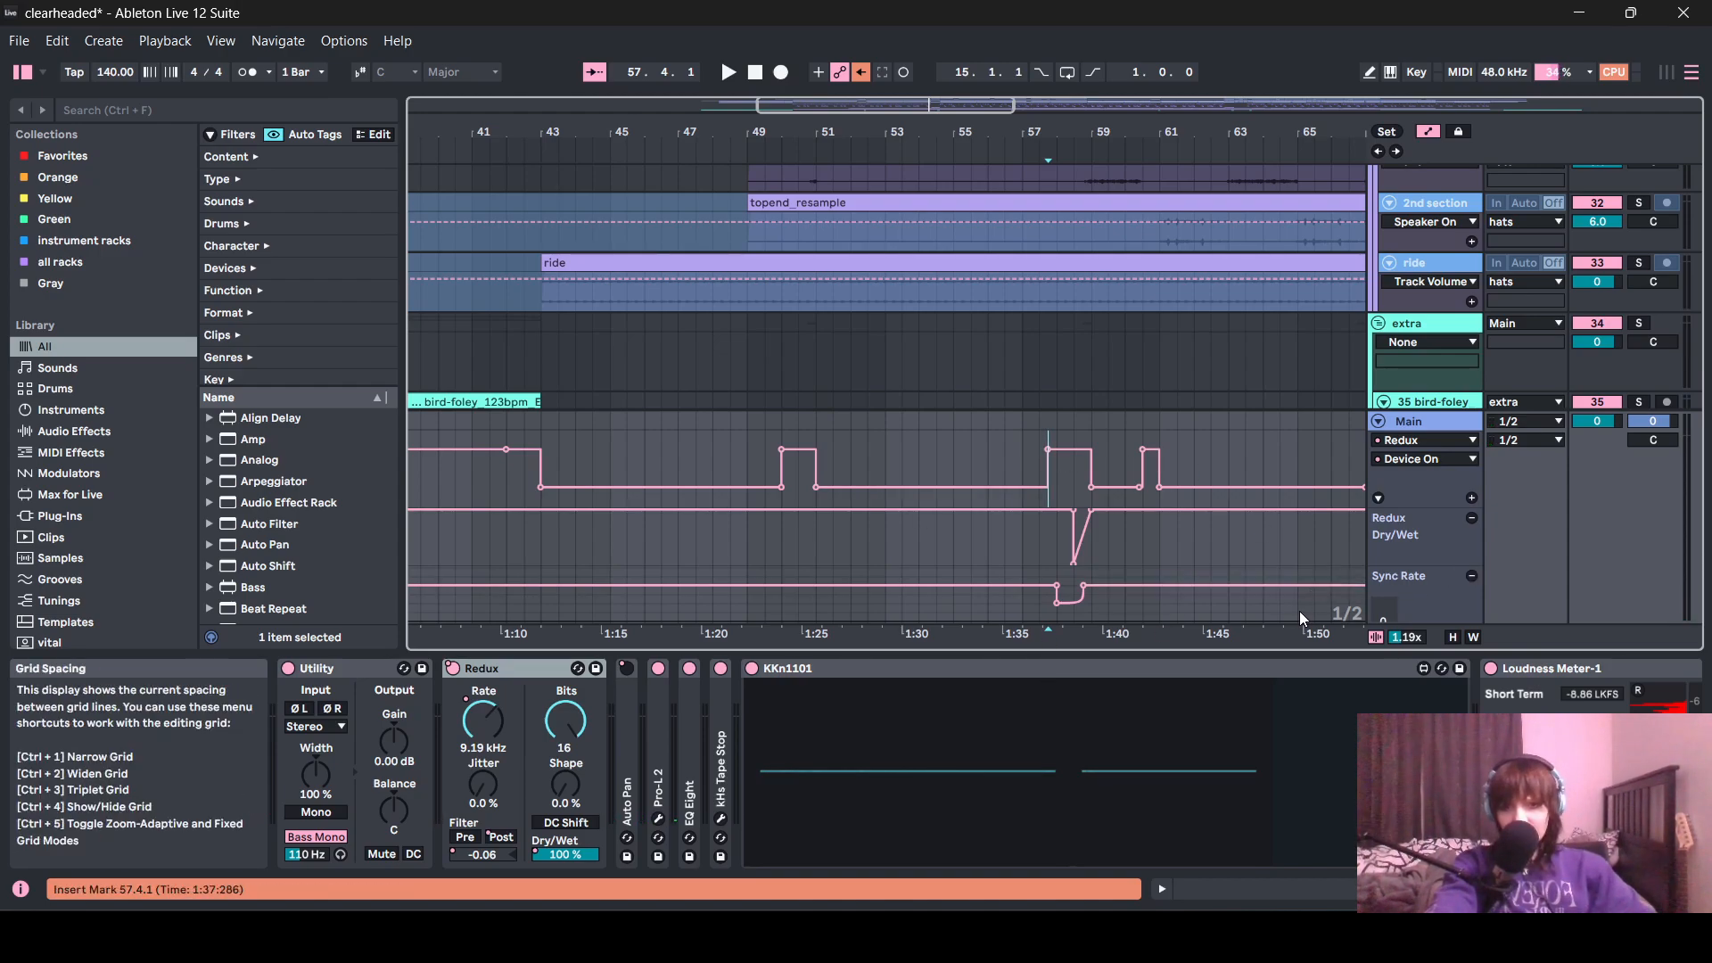
pyautogui.scroll(3, 1141, 533)
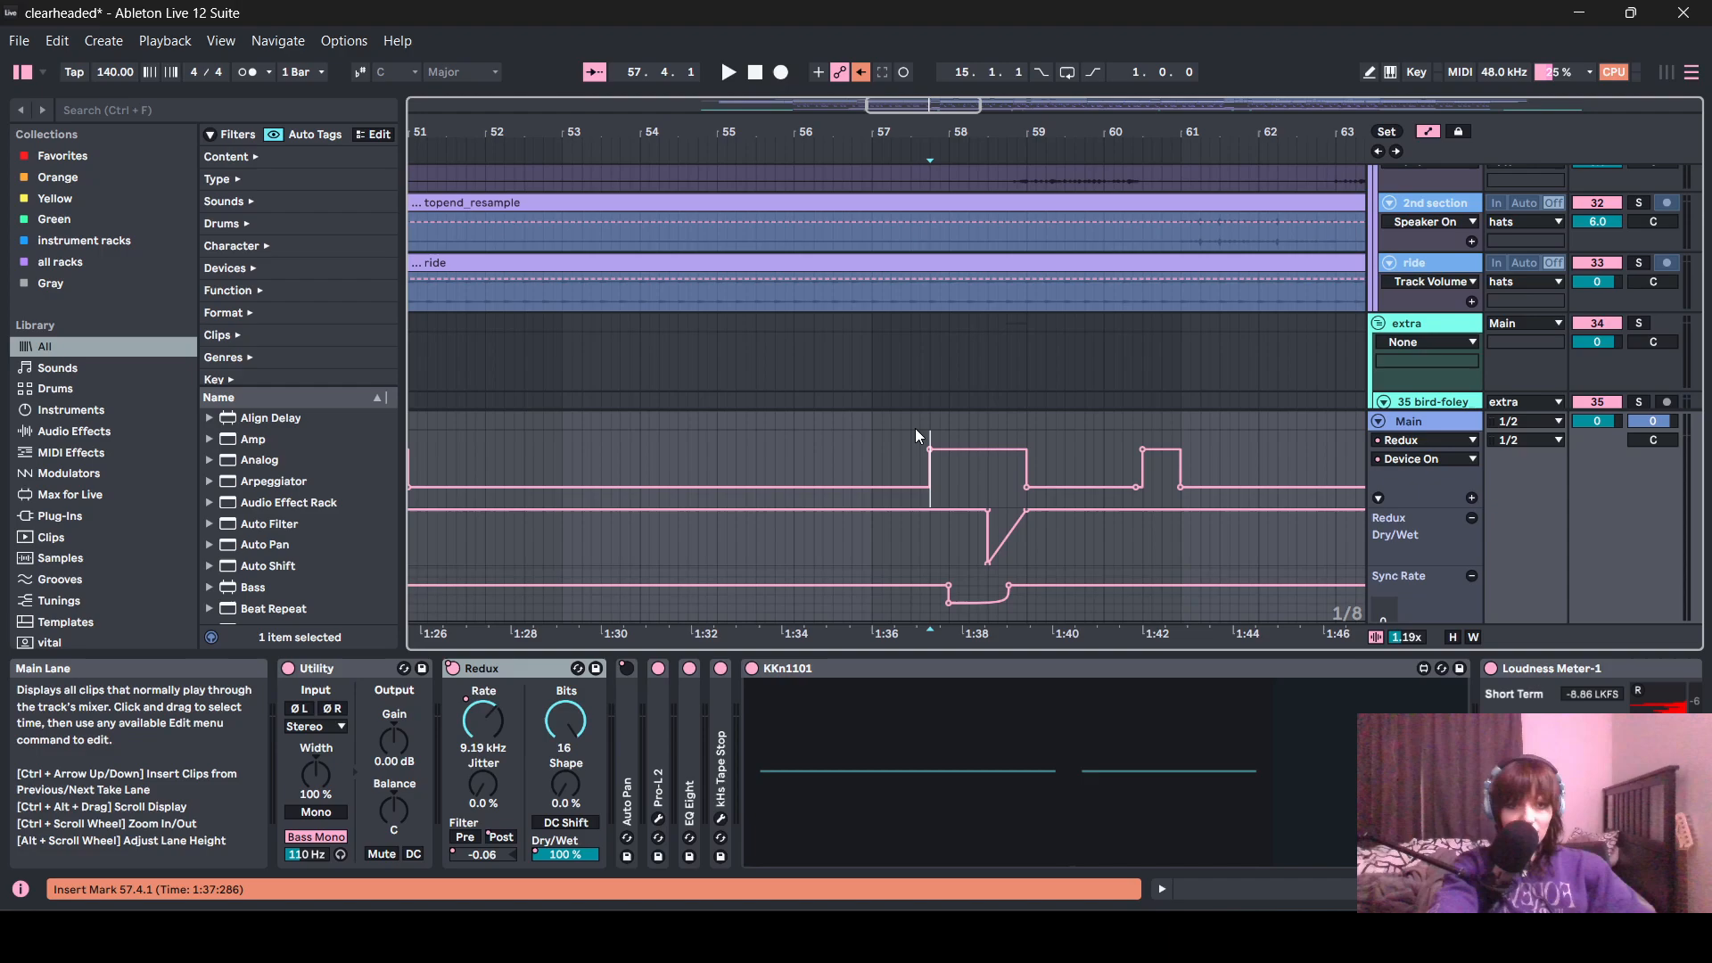
pyautogui.press('space')
pyautogui.scroll(3, 903, 505)
pyautogui.rightClick(477, 727)
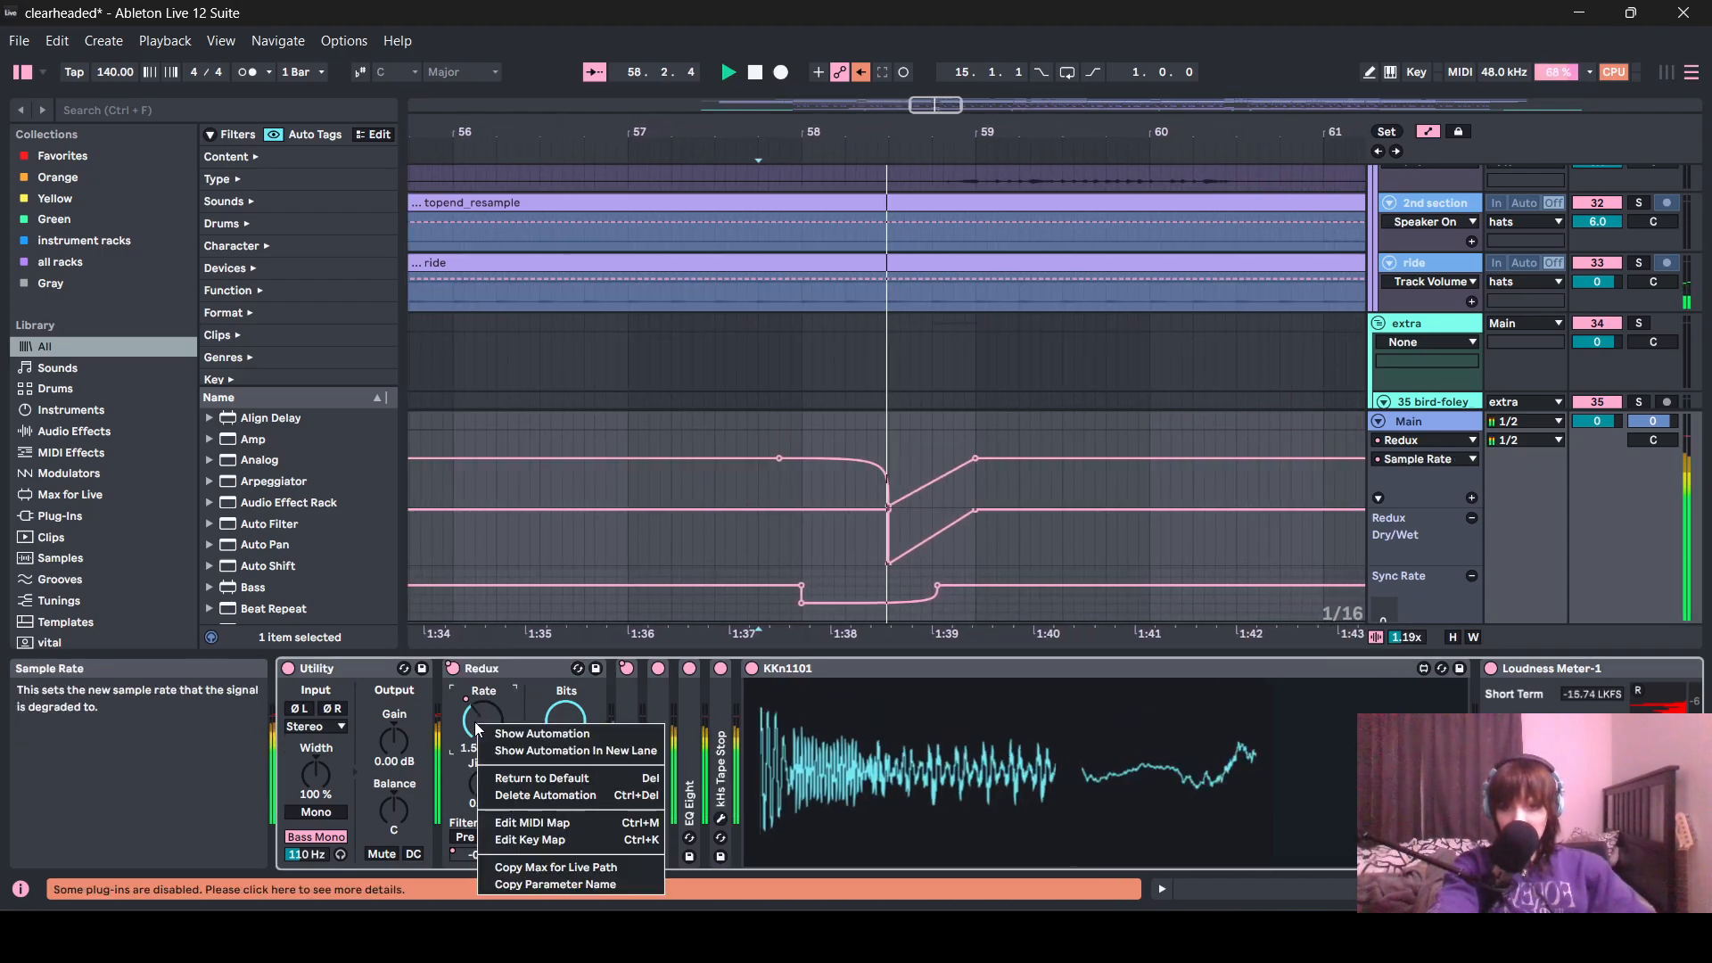
pyautogui.click(713, 467)
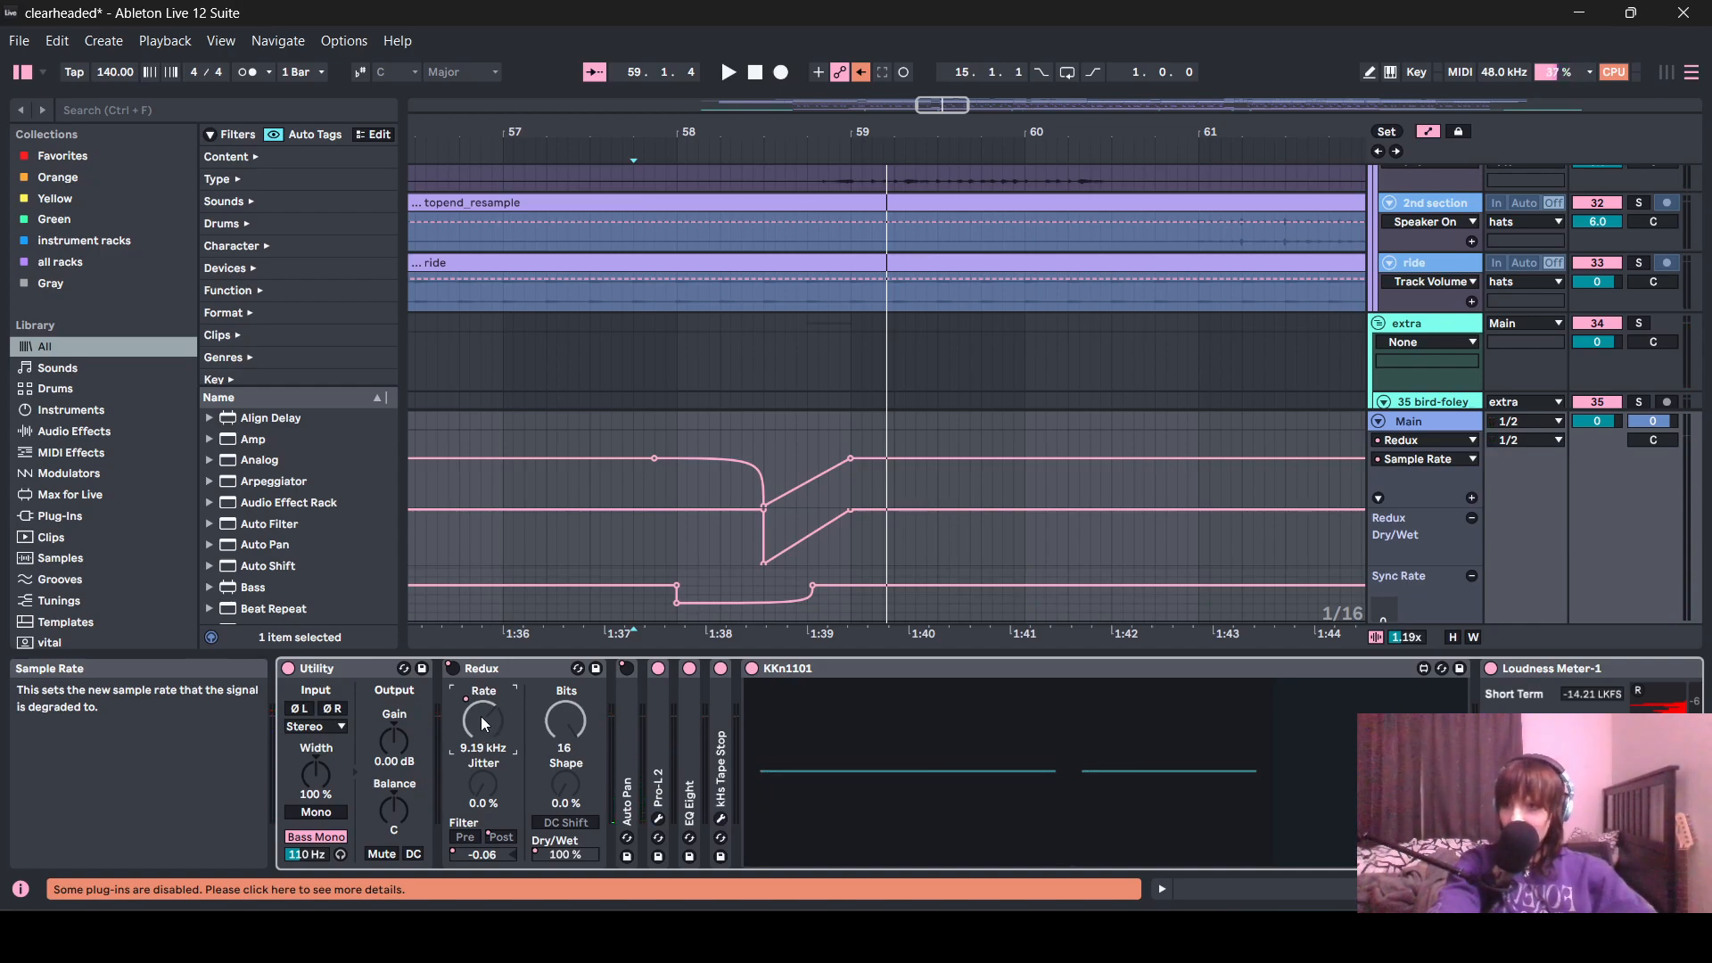
# - Play the full mix from bar 58.1 to hear the Redux sample rate automation
pyautogui.click(683, 421)
pyautogui.press('space')
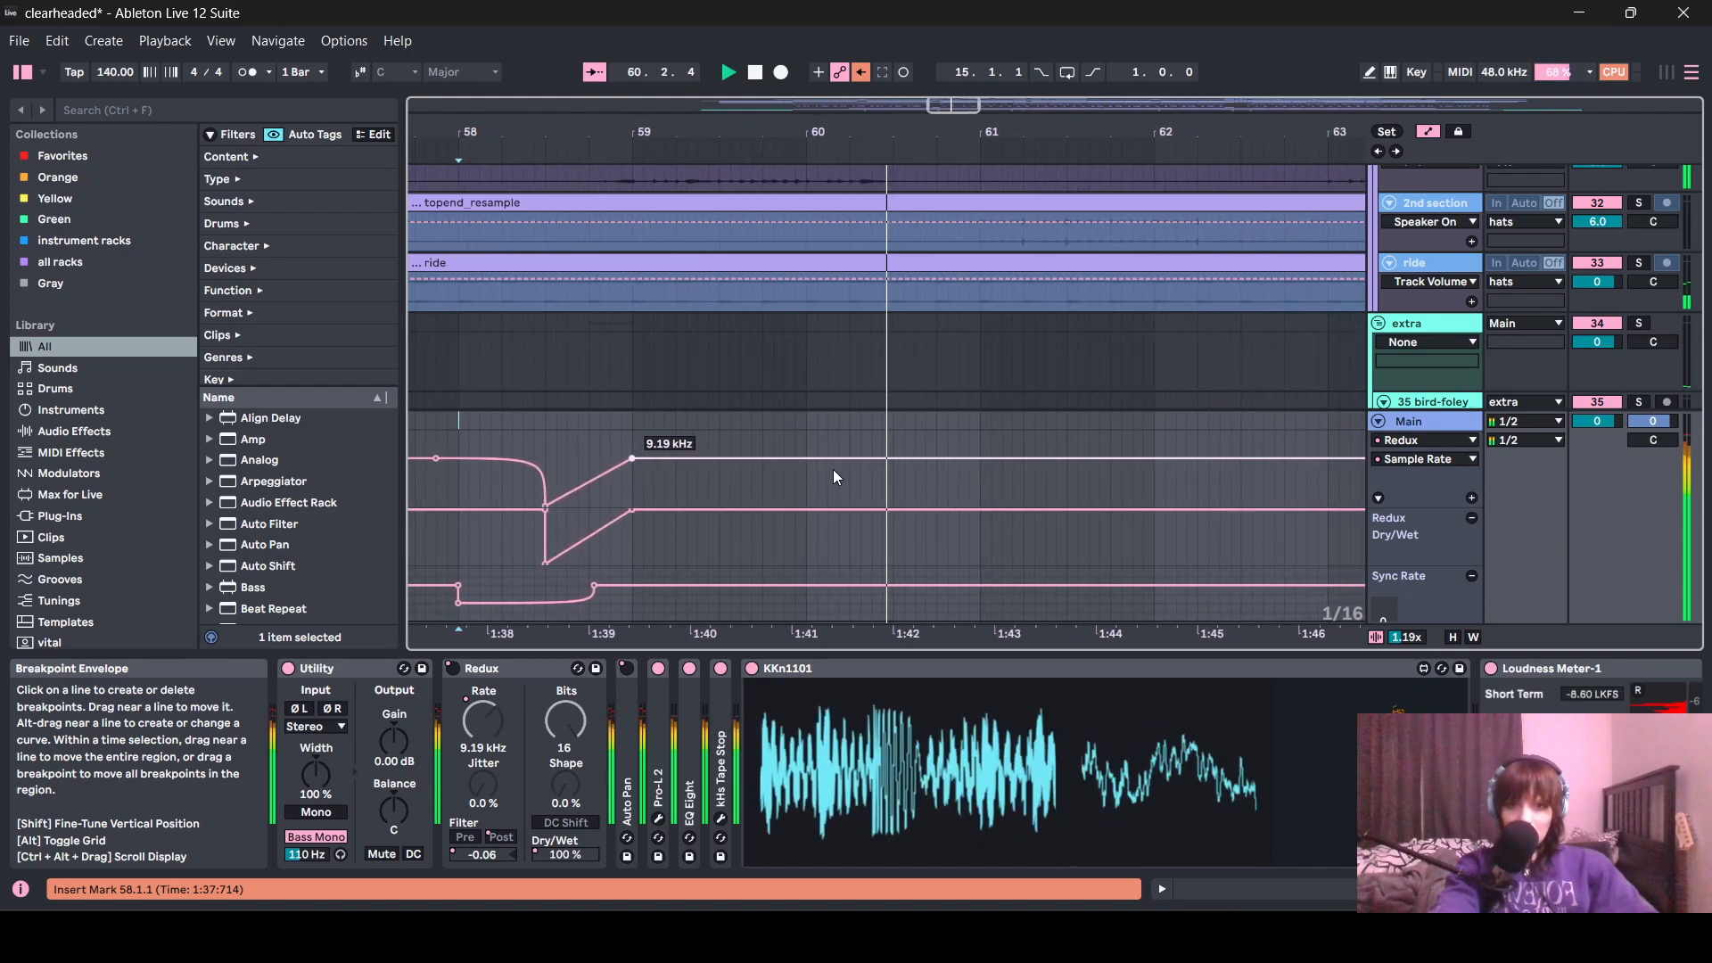
pyautogui.press('space')
# - Place the start marker at bar 58.1 in the Redux Dry/Wet lane and examine its automation across the whole arrangement
pyautogui.scroll(-3, 833, 469)
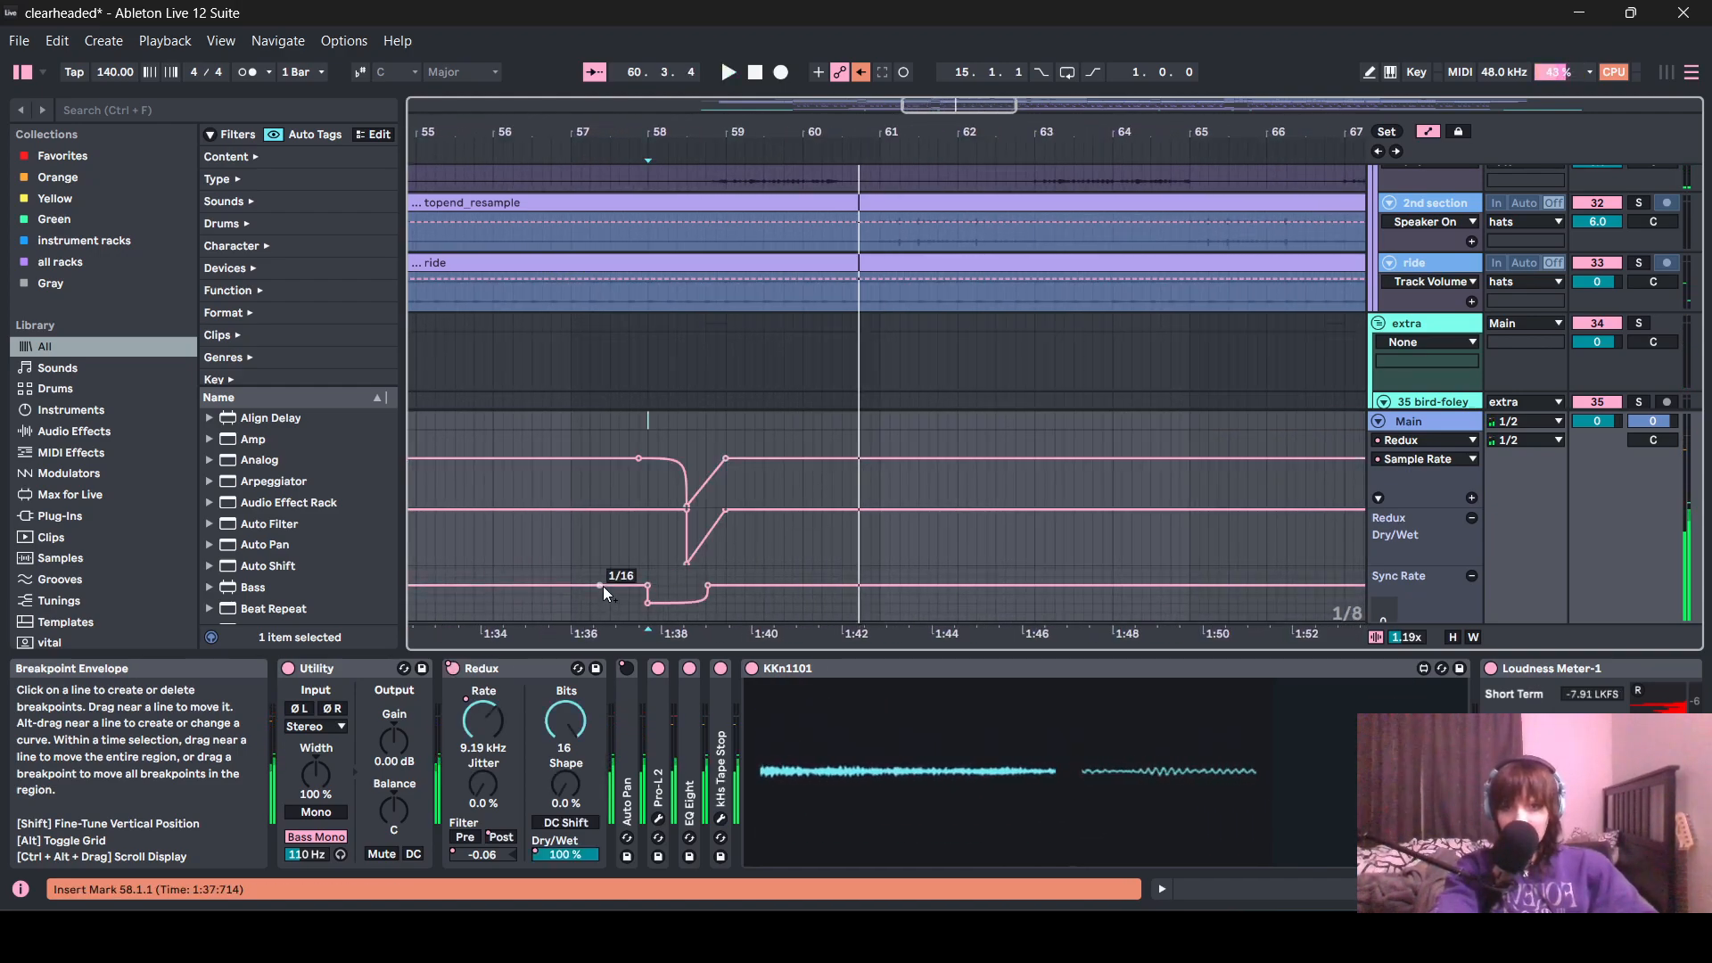
pyautogui.click(638, 551)
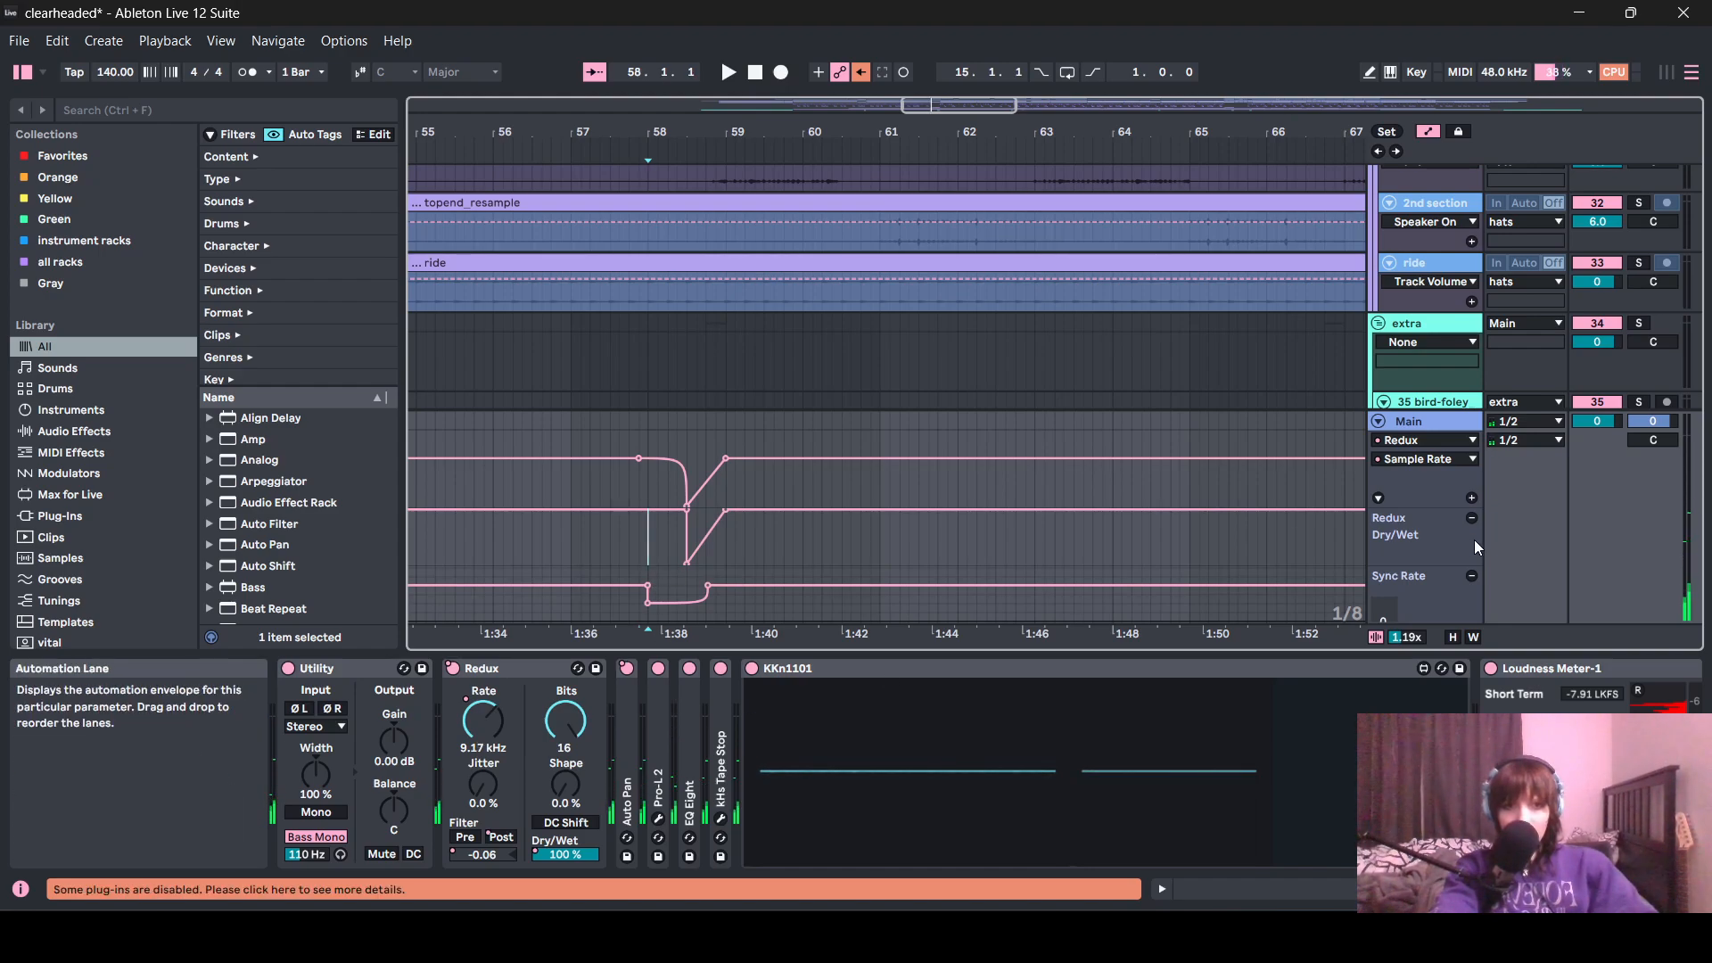
pyautogui.scroll(-2, 717, 578)
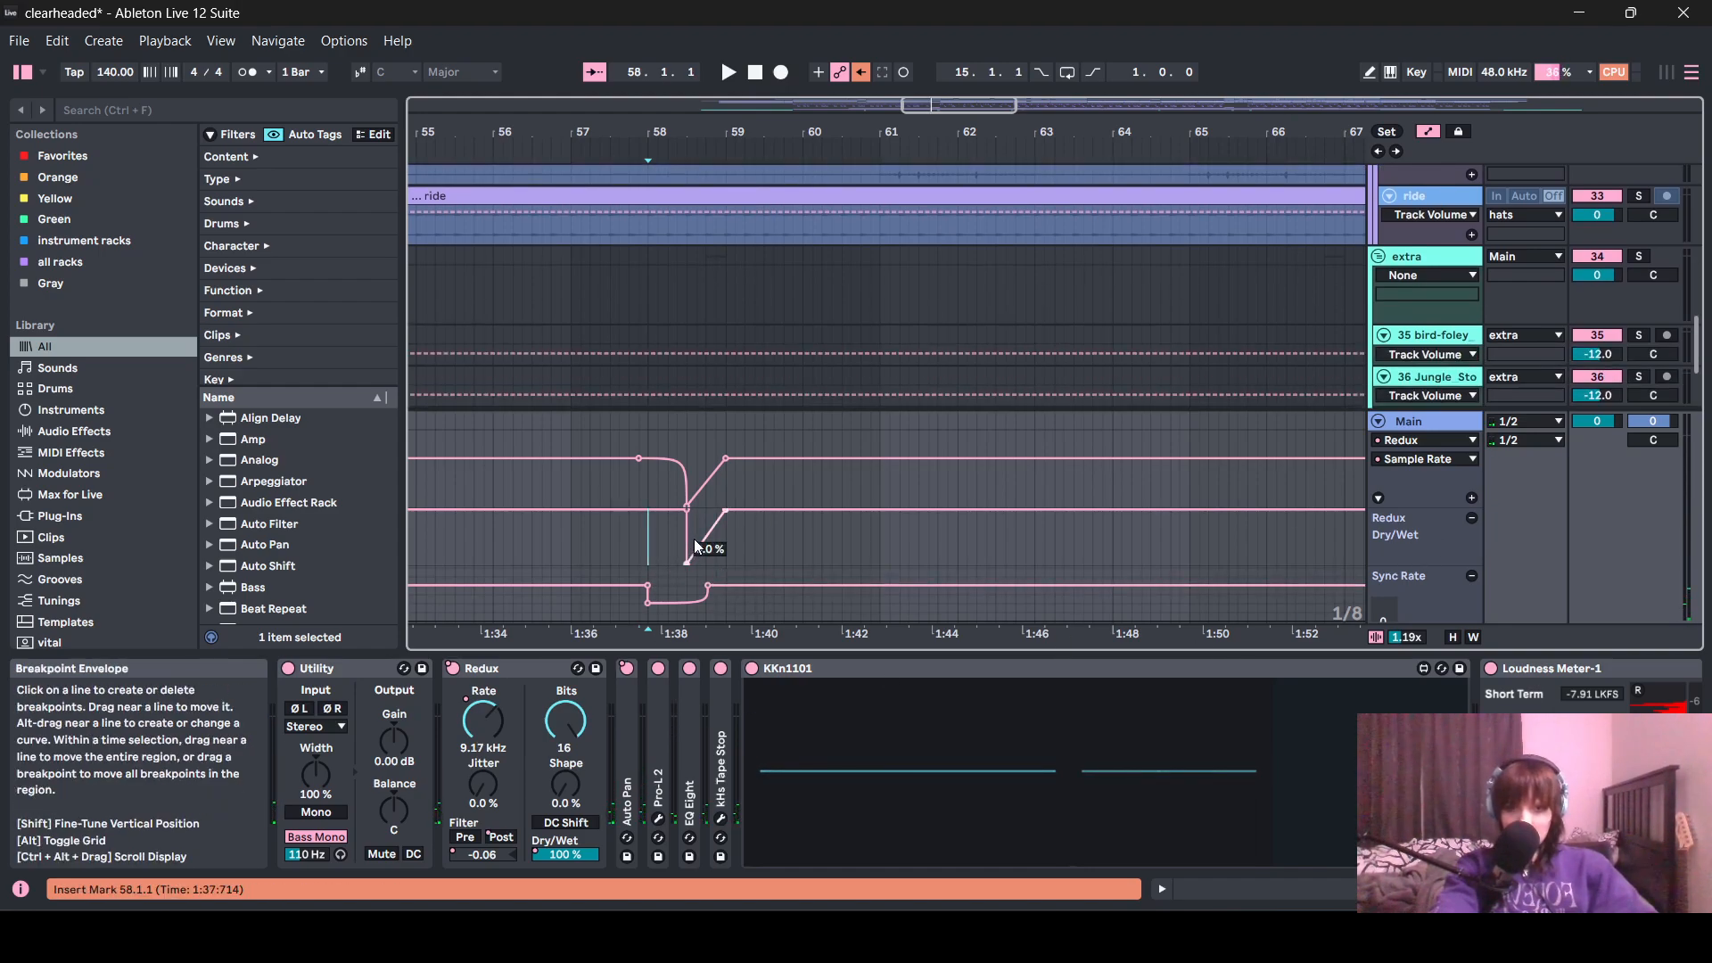
pyautogui.scroll(-6, 859, 544)
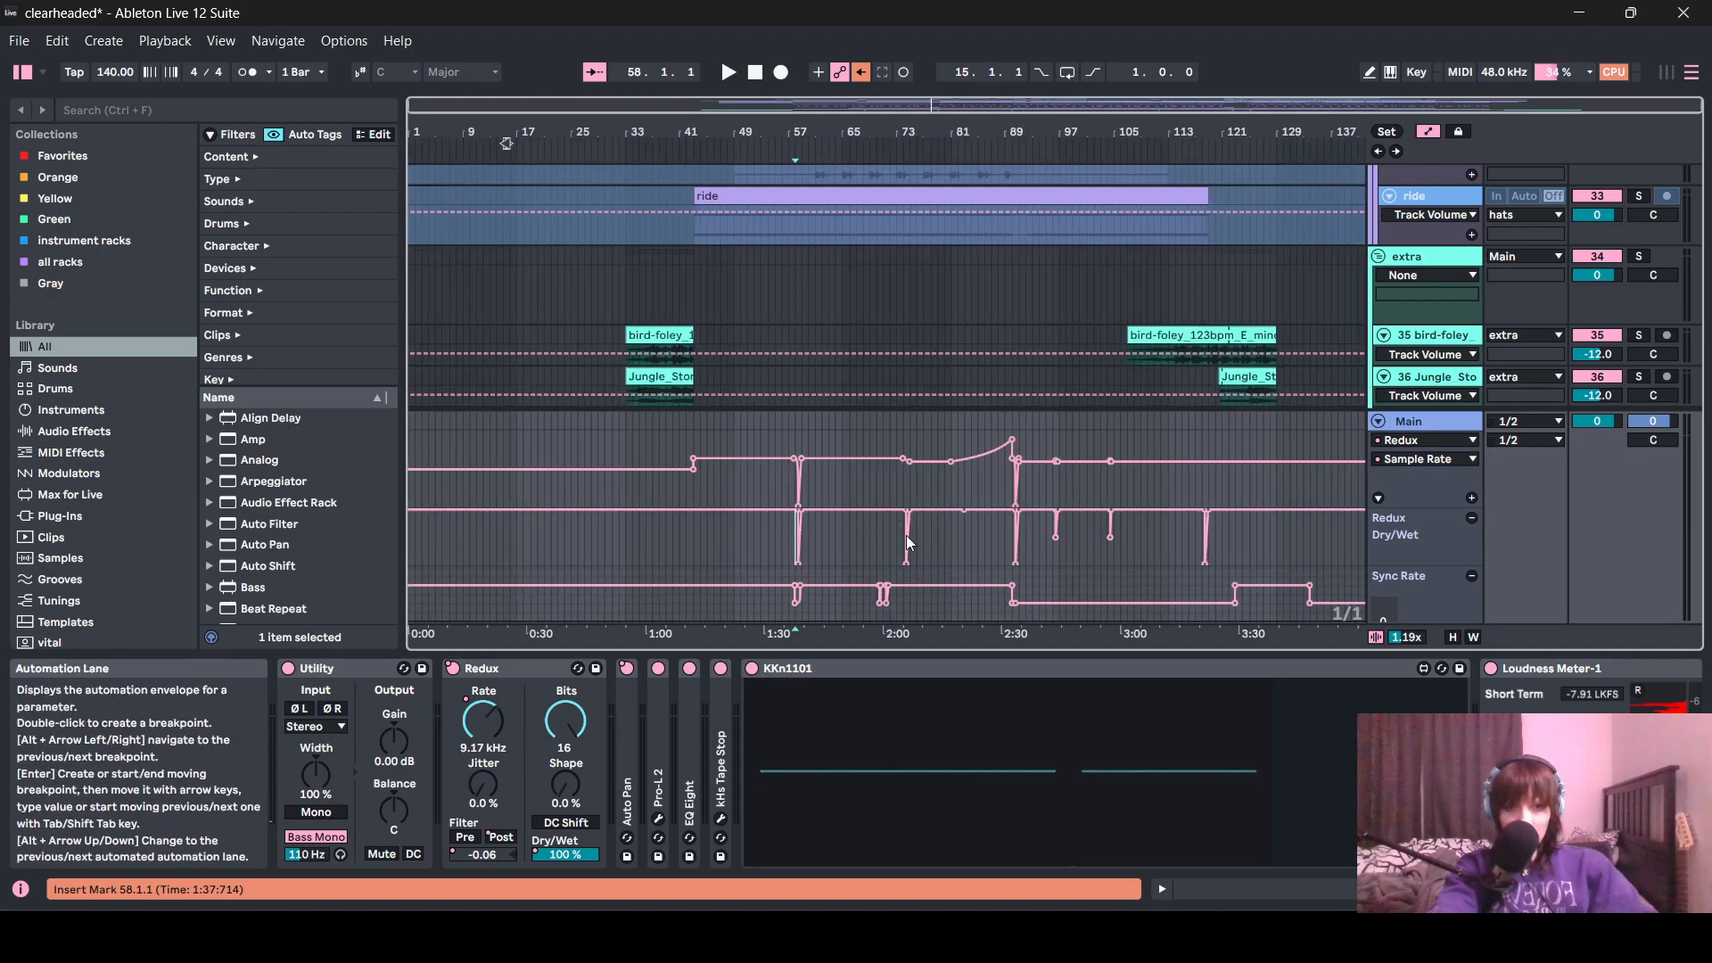
# - Show the automation of Redux's on/off switch on the Main track and examine it around bar 57
pyautogui.rightClick(456, 670)
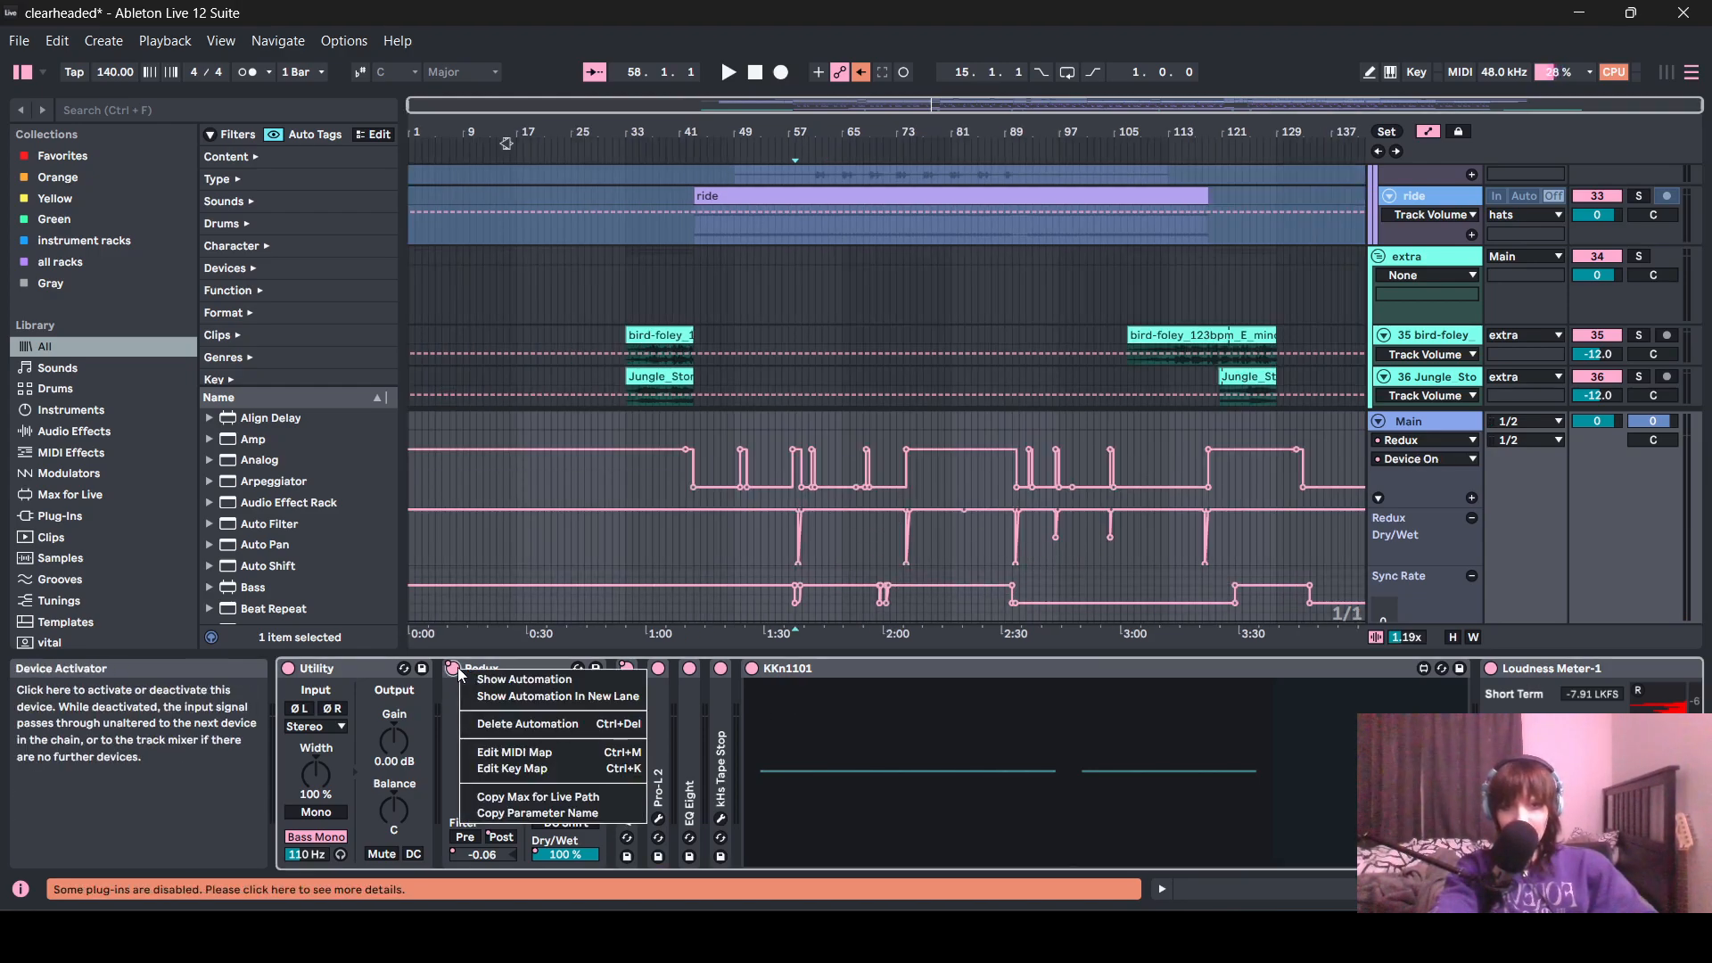
pyautogui.click(881, 560)
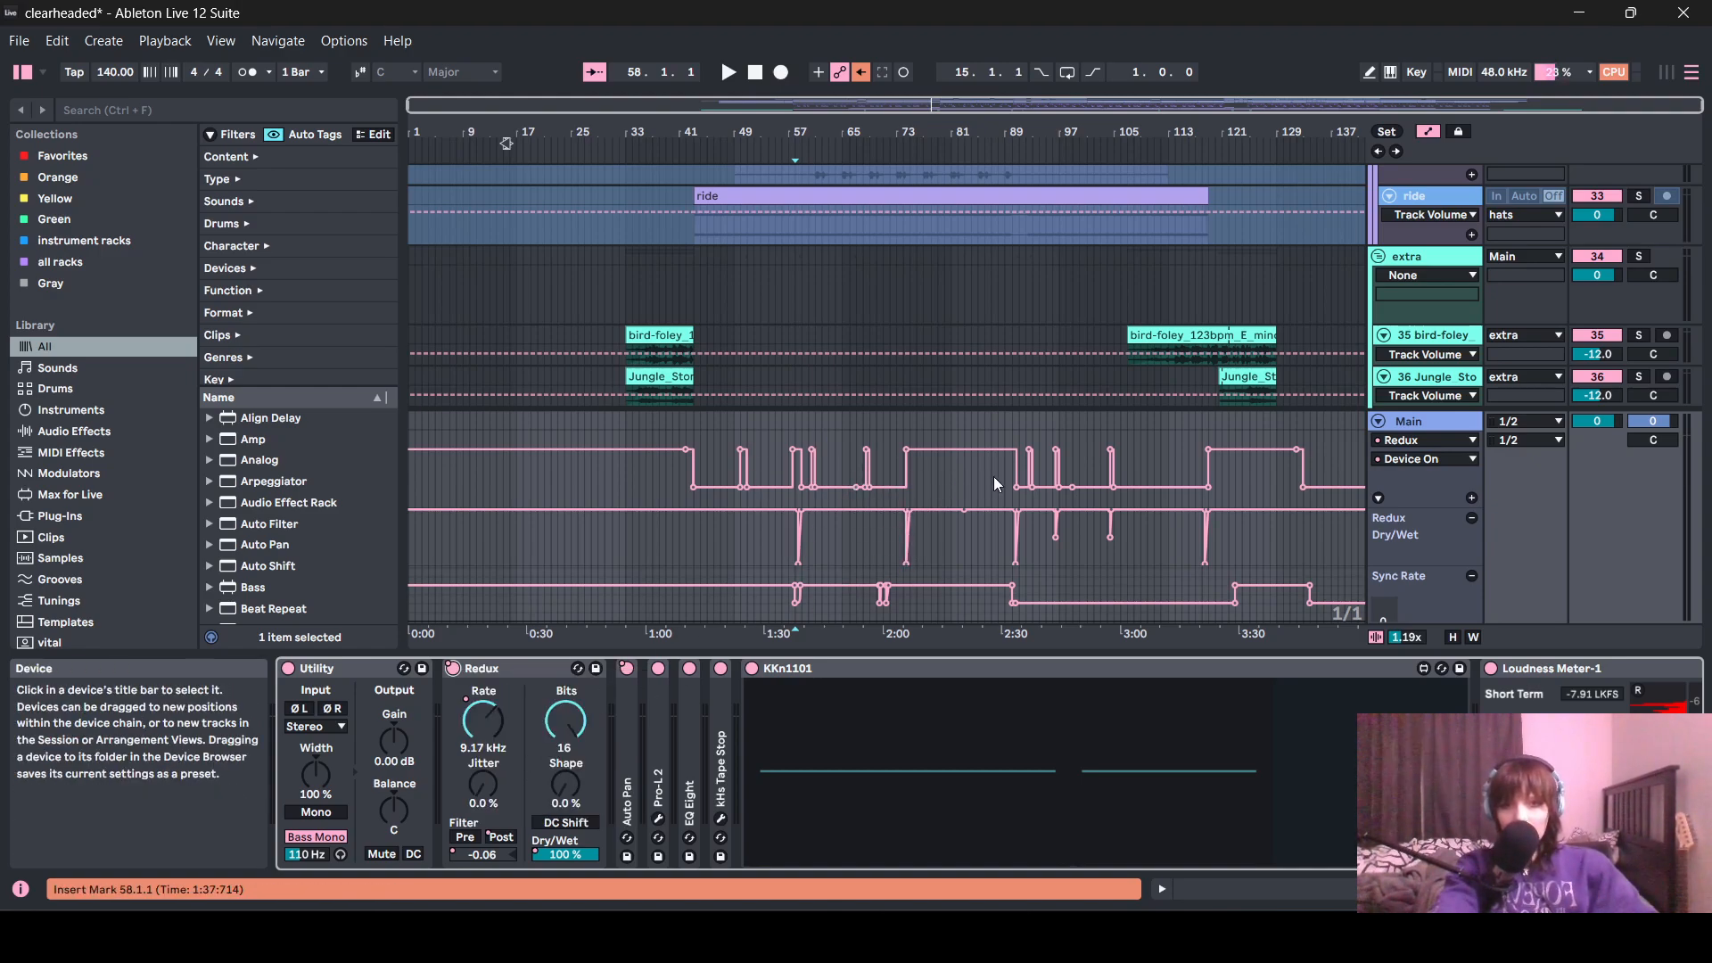
pyautogui.scroll(3, 805, 615)
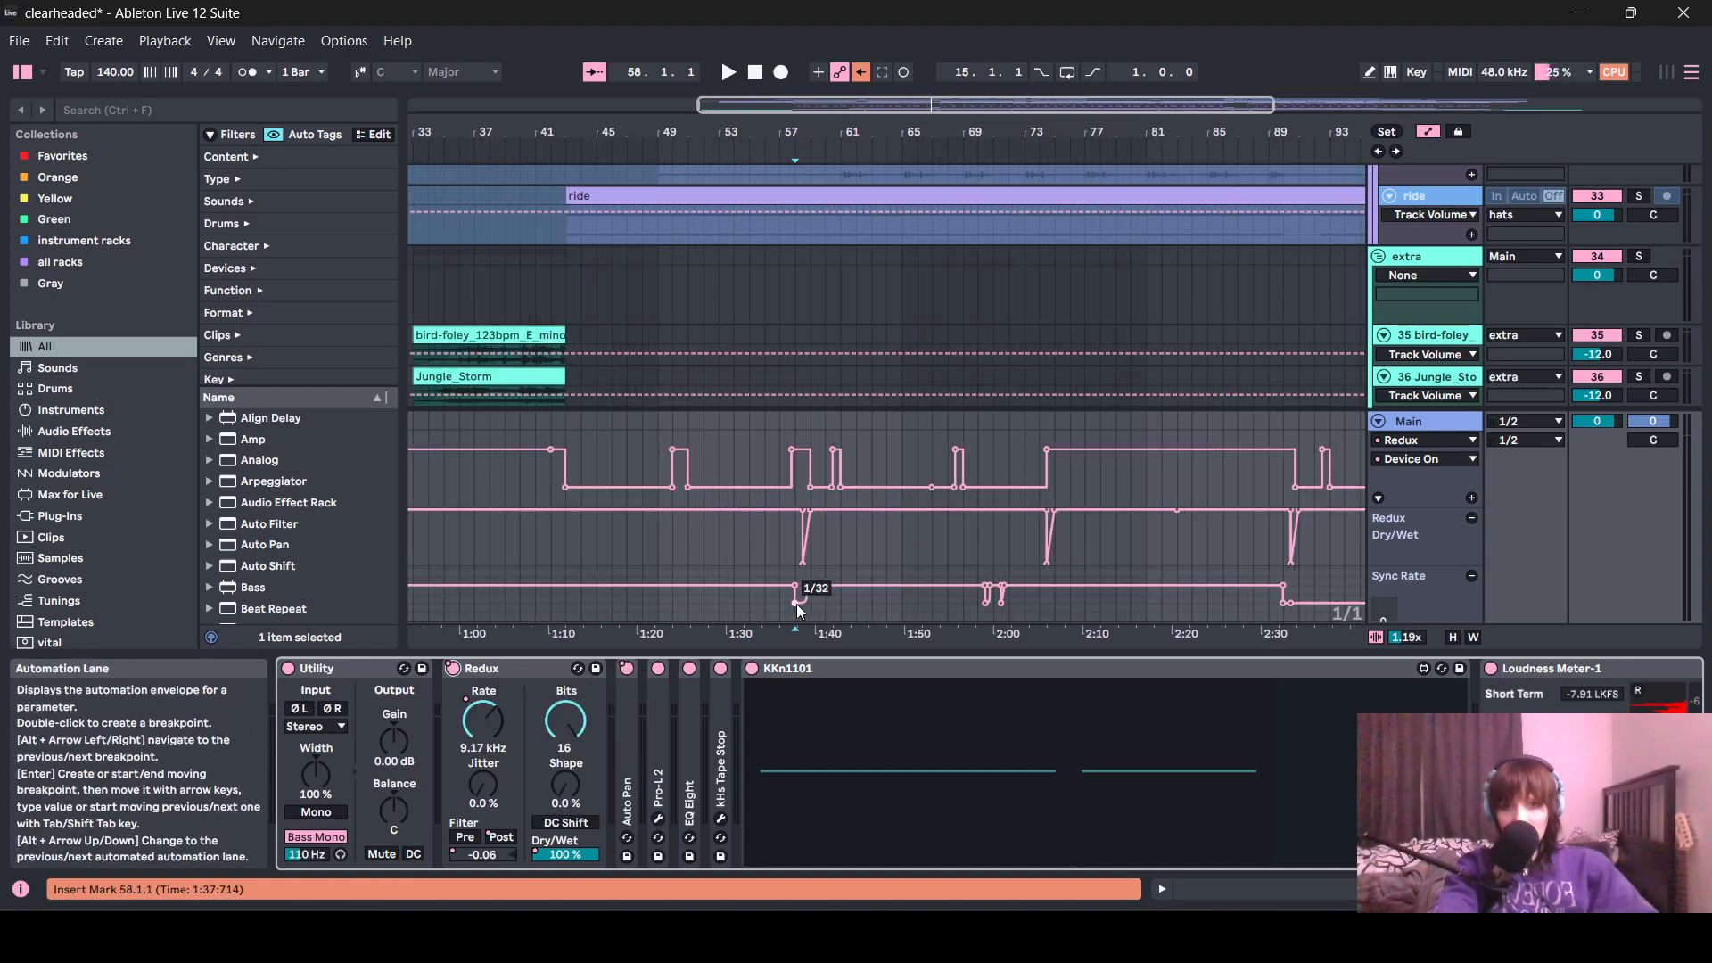
# - Unfold Auto Pan, play the full mix from bar 57.3 to hear its effect, and move the start marker to bar 57.4
pyautogui.doubleClick(618, 778)
pyautogui.scroll(-4, 682, 571)
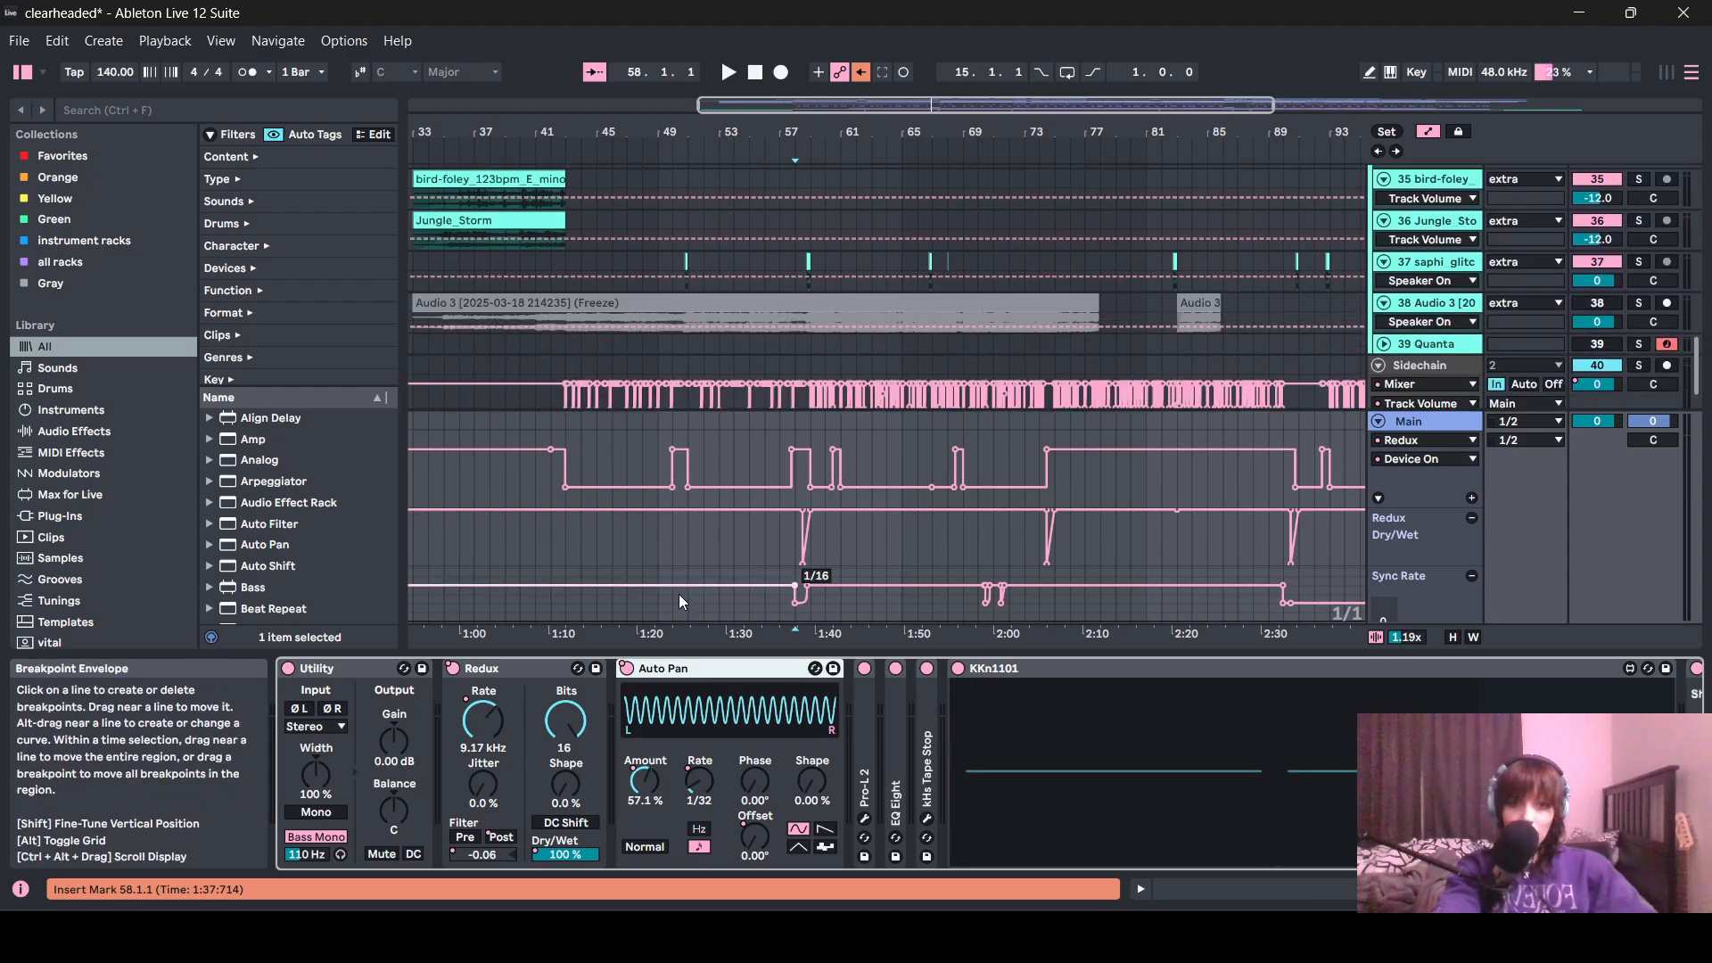
pyautogui.click(788, 441)
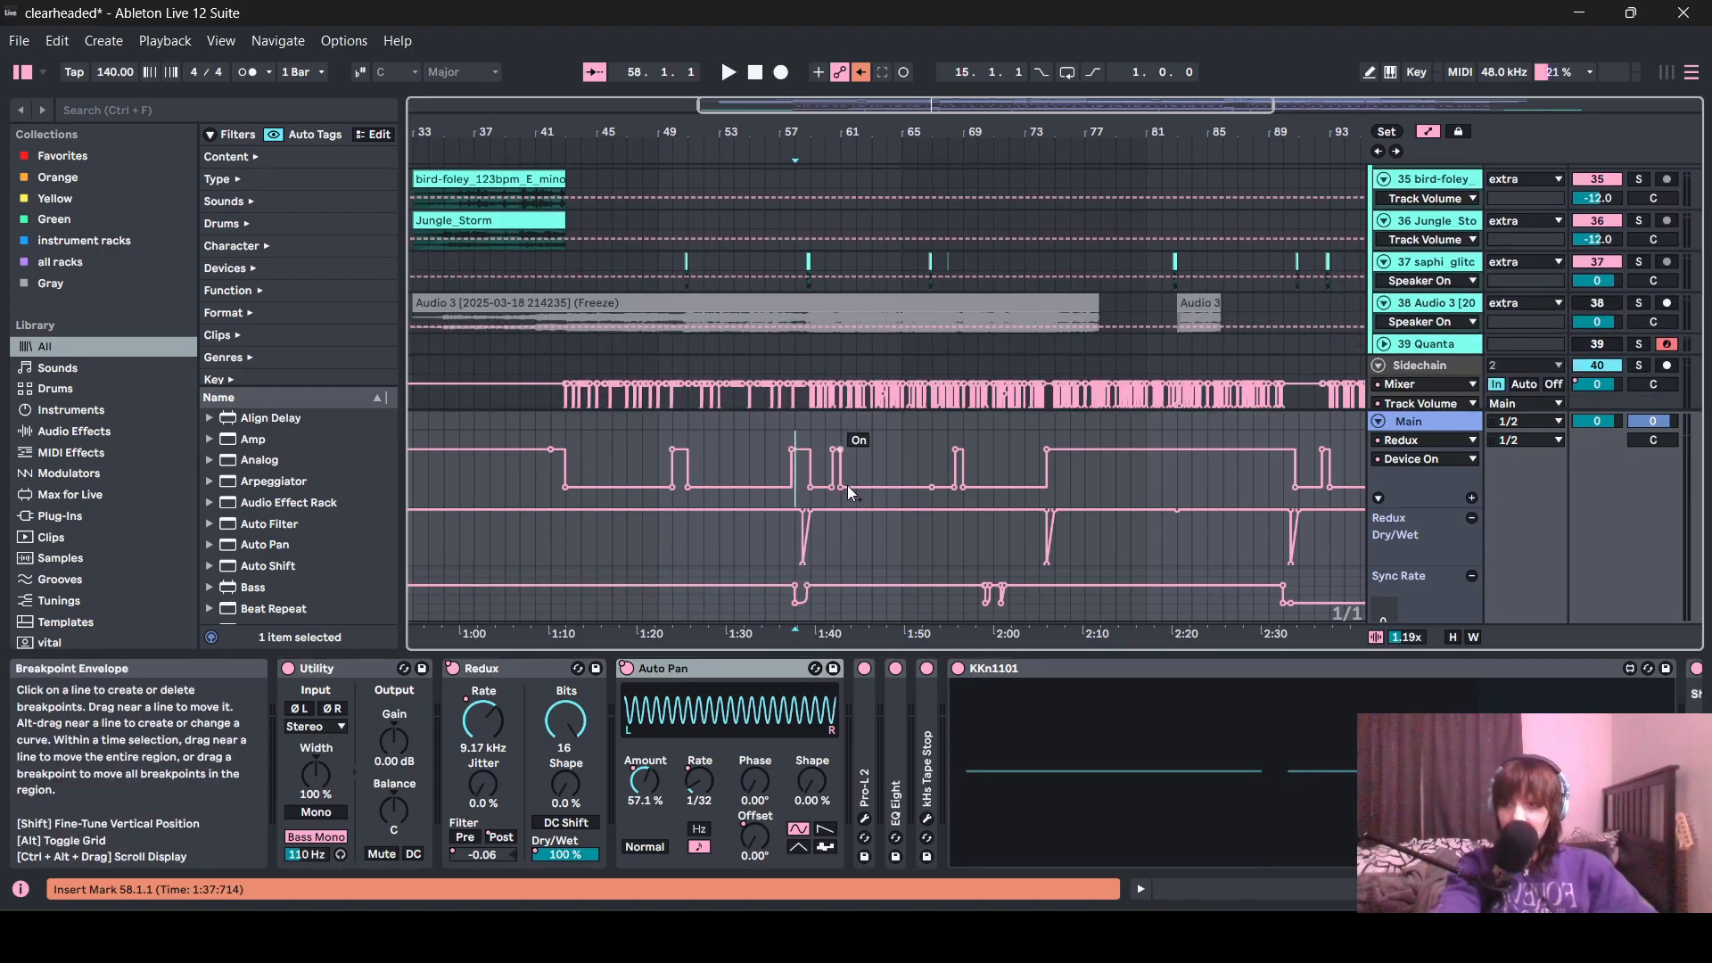
pyautogui.click(741, 431)
pyautogui.press('space')
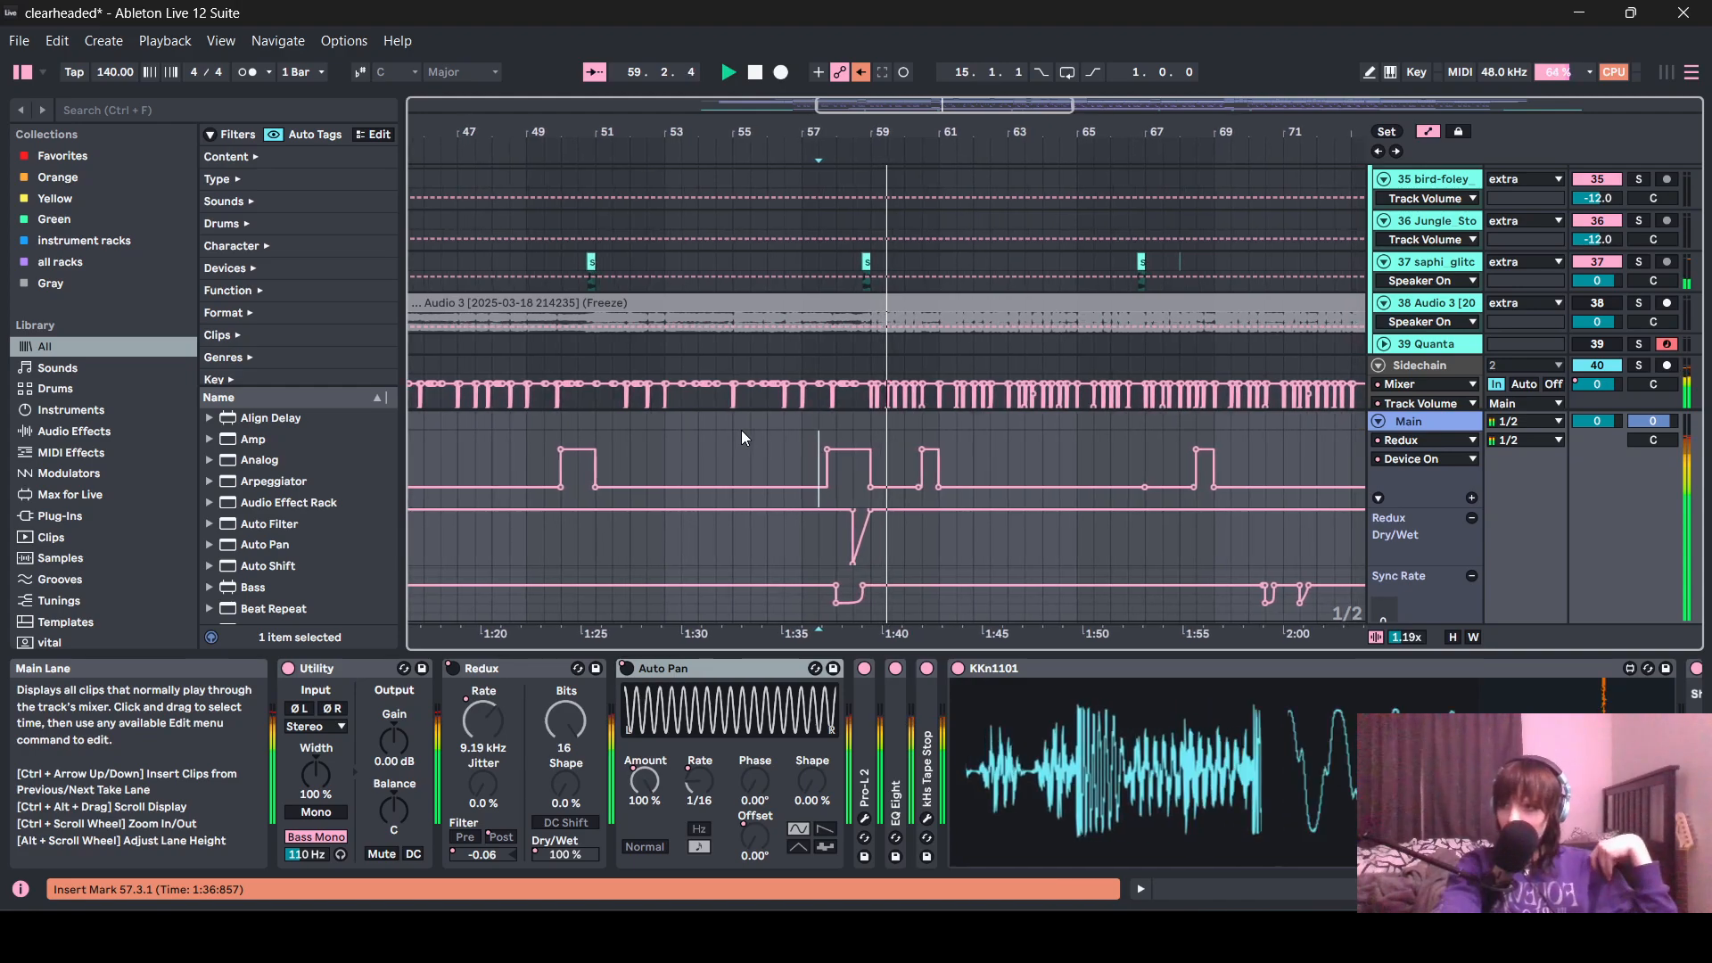
pyautogui.click(801, 432)
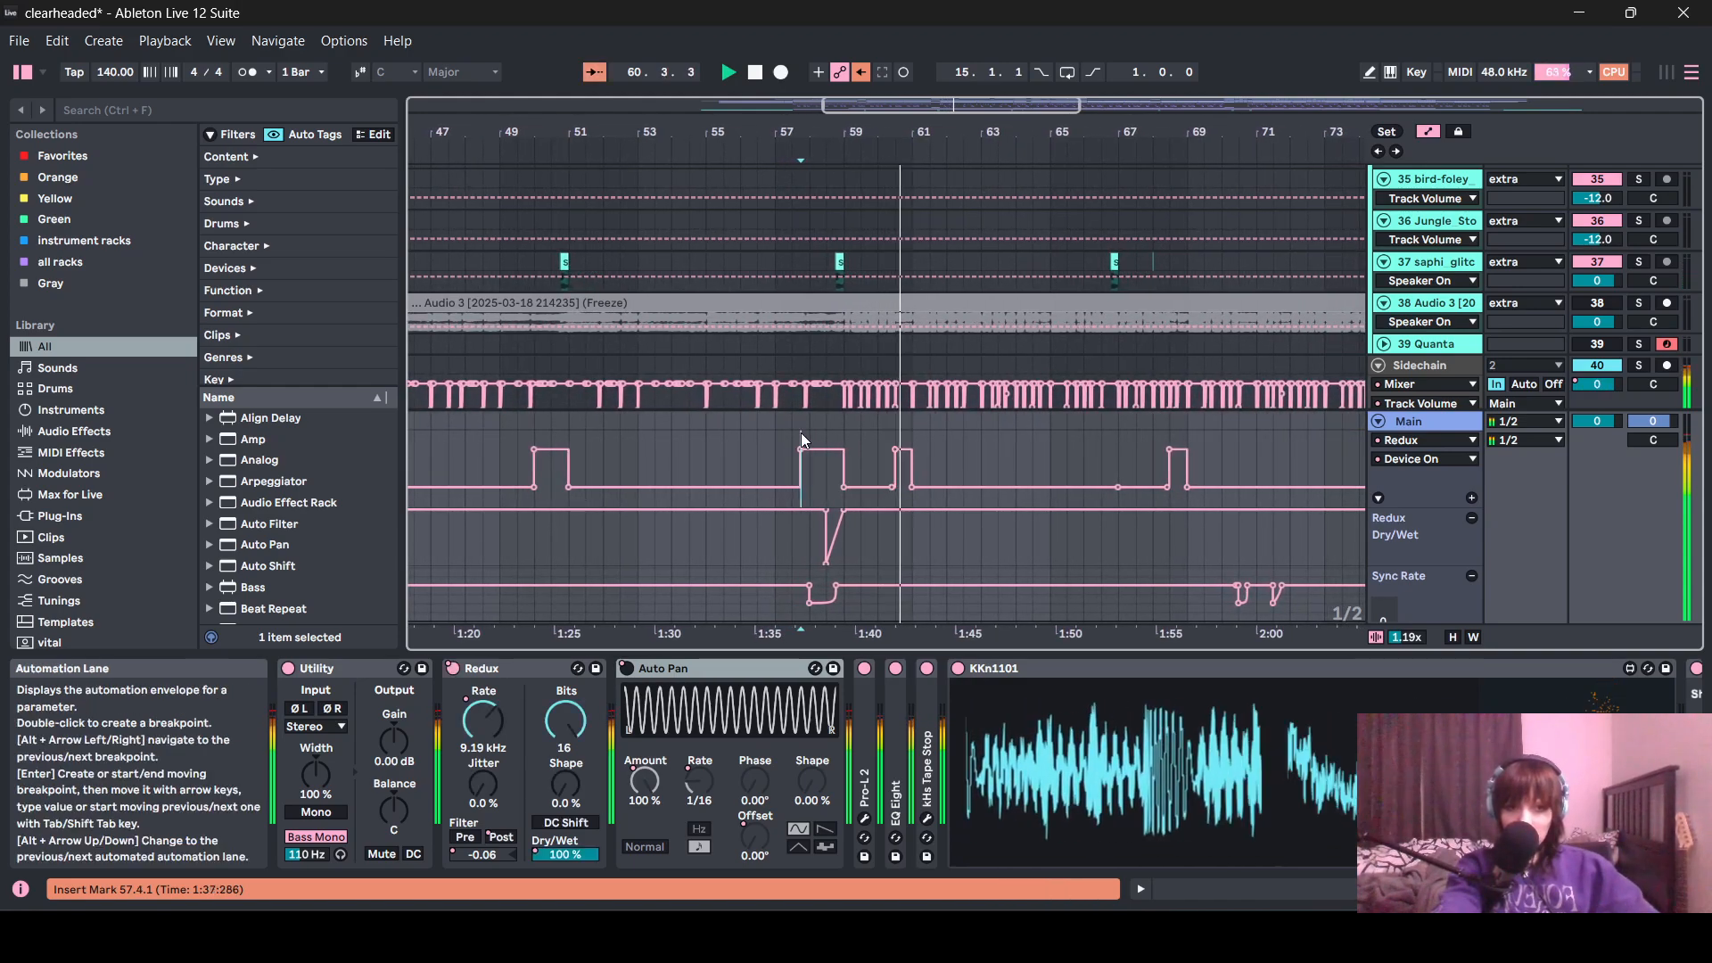
pyautogui.scroll(-2, 901, 526)
pyautogui.press('space')
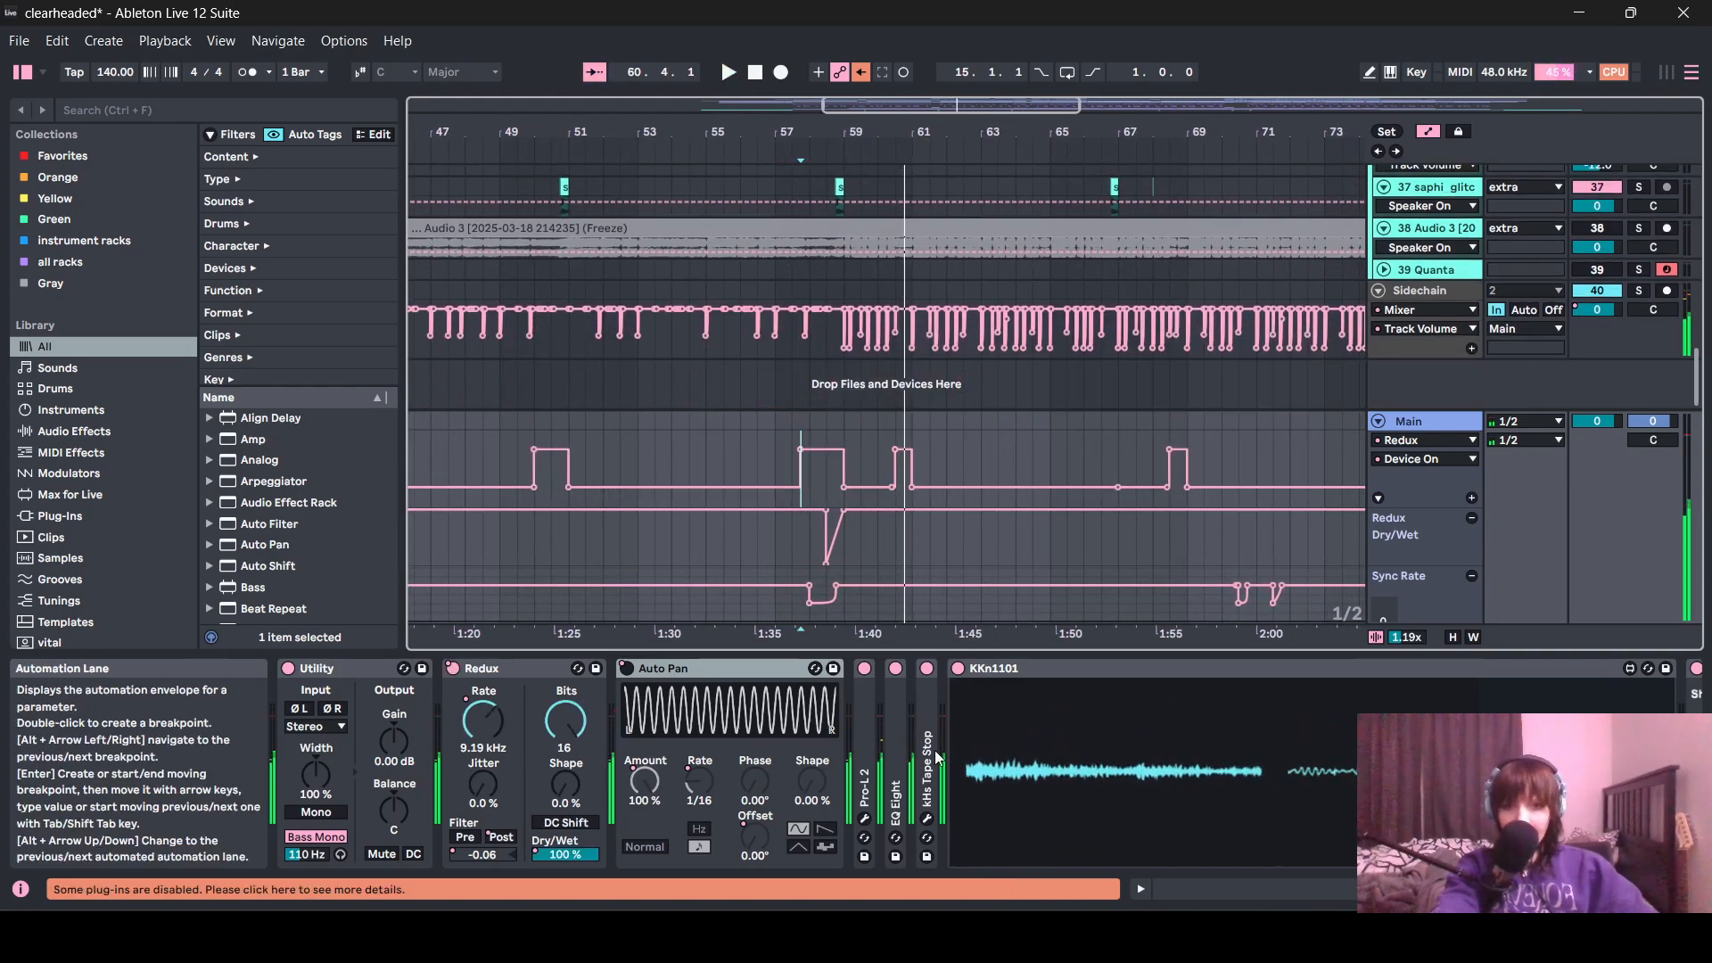
# - Inspect the Main track's Pro-L 2 in its plug-in window and its EQ Eight curve, folding both devices again
pyautogui.doubleClick(866, 776)
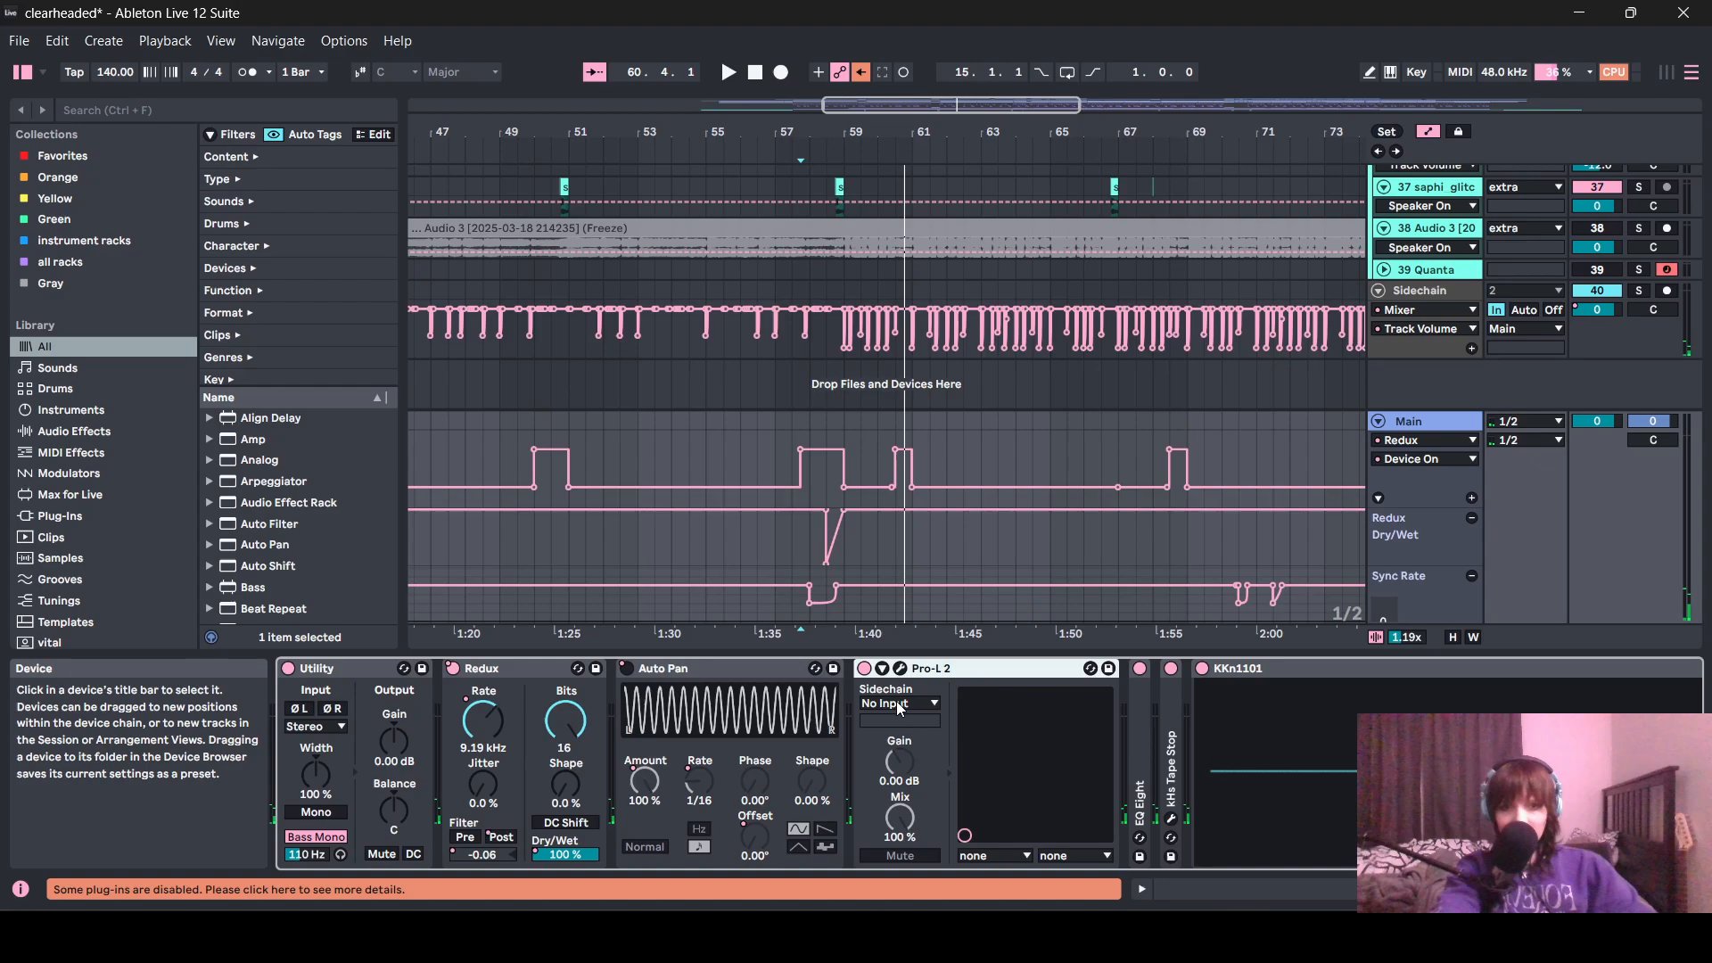
pyautogui.click(901, 667)
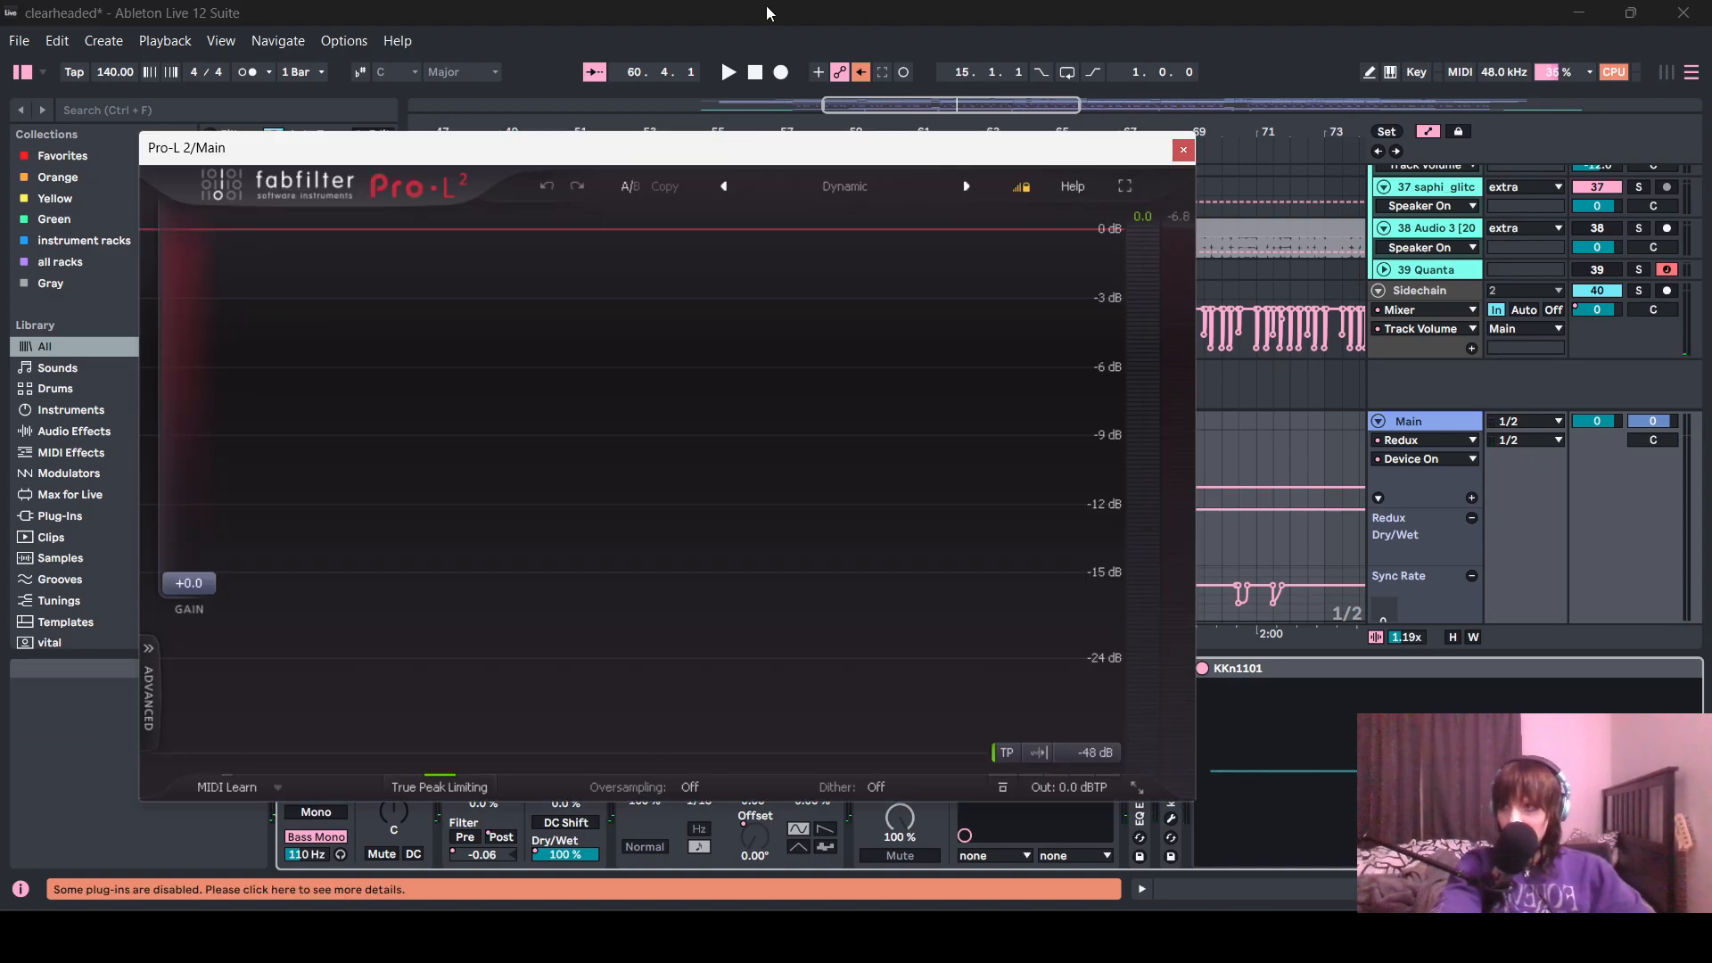
pyautogui.click(1184, 149)
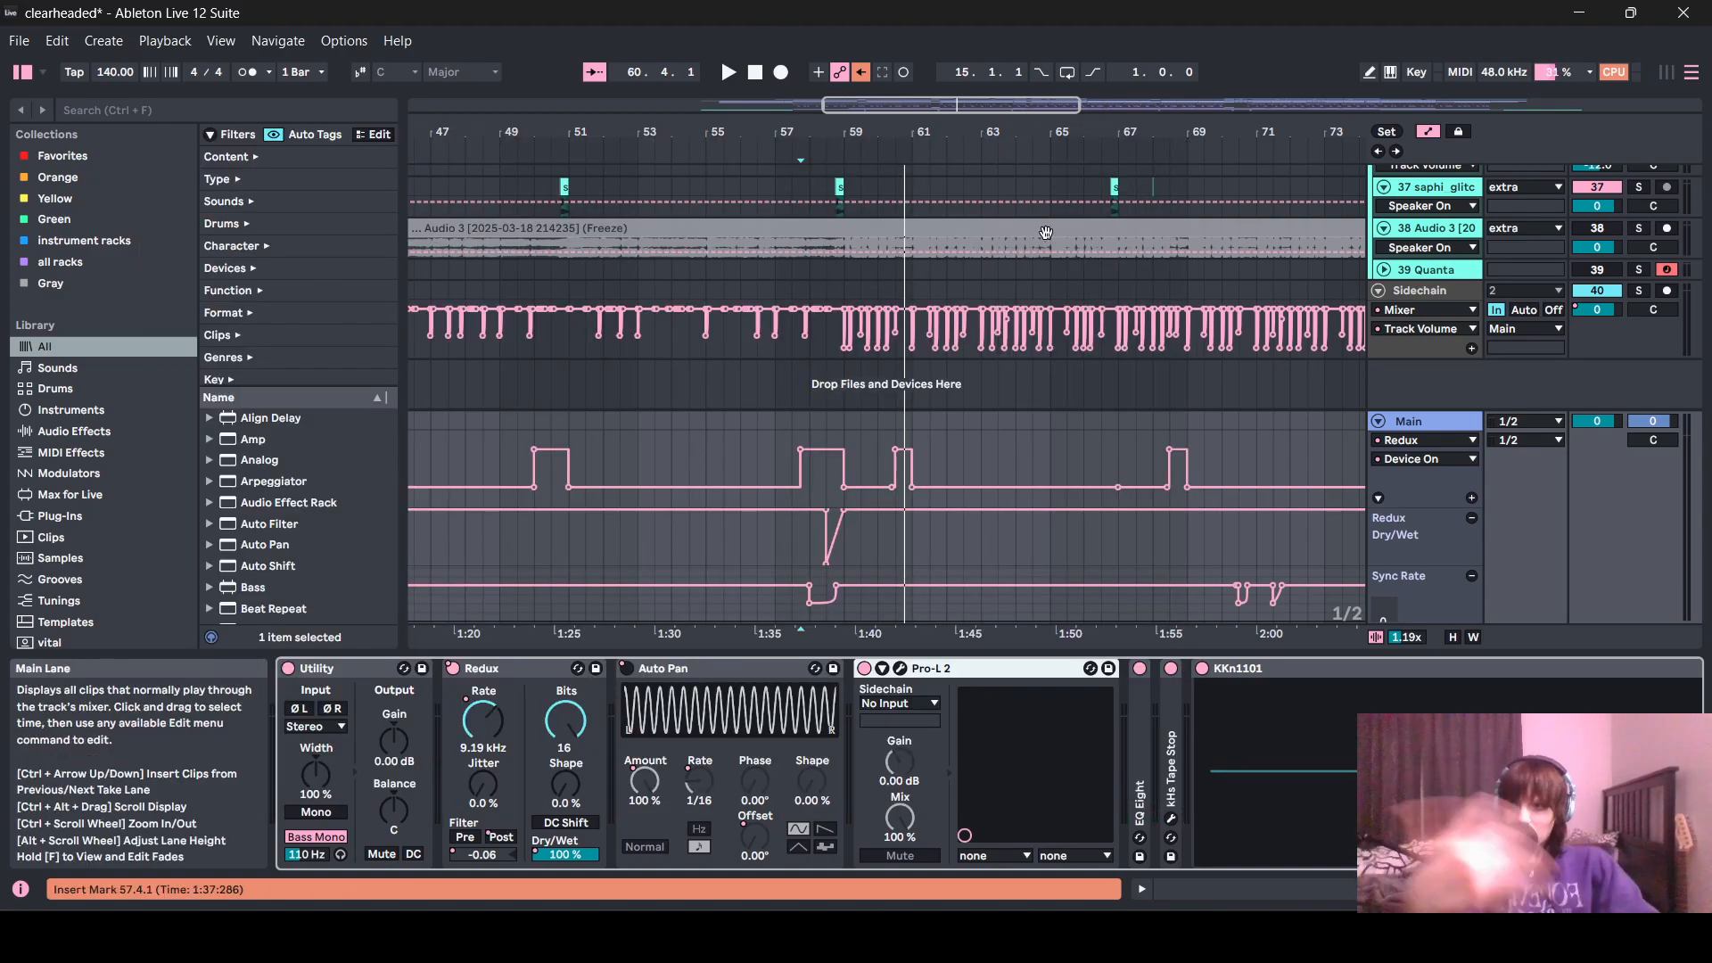
pyautogui.doubleClick(933, 669)
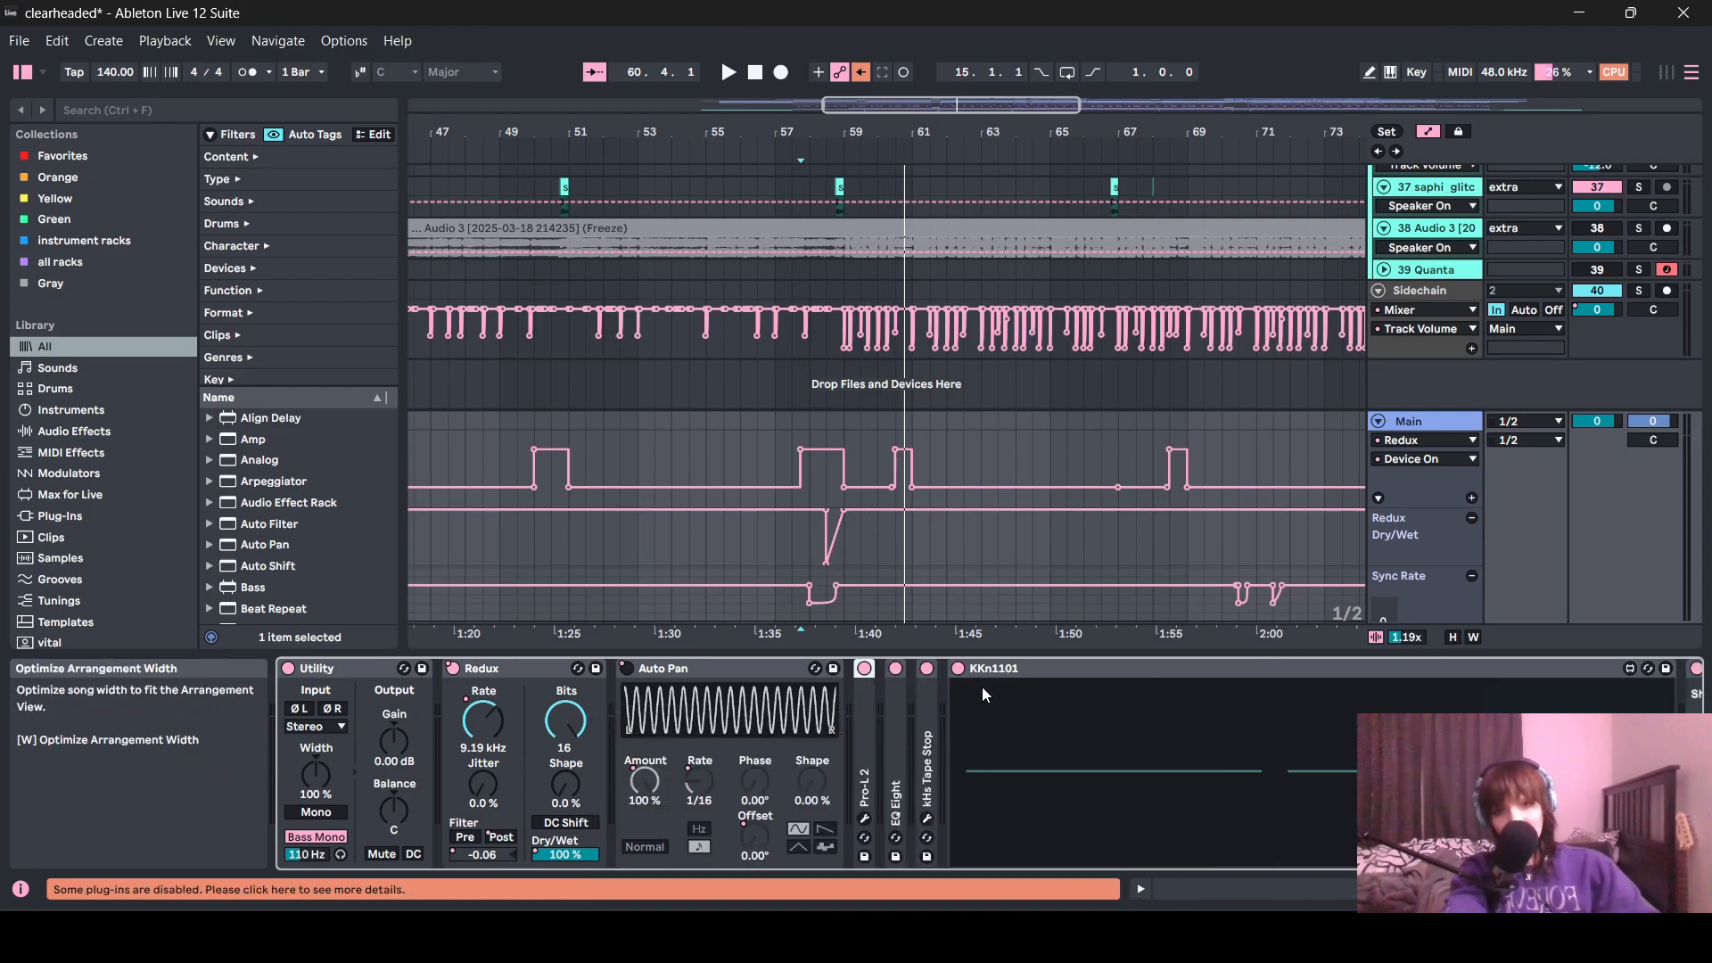
pyautogui.doubleClick(896, 752)
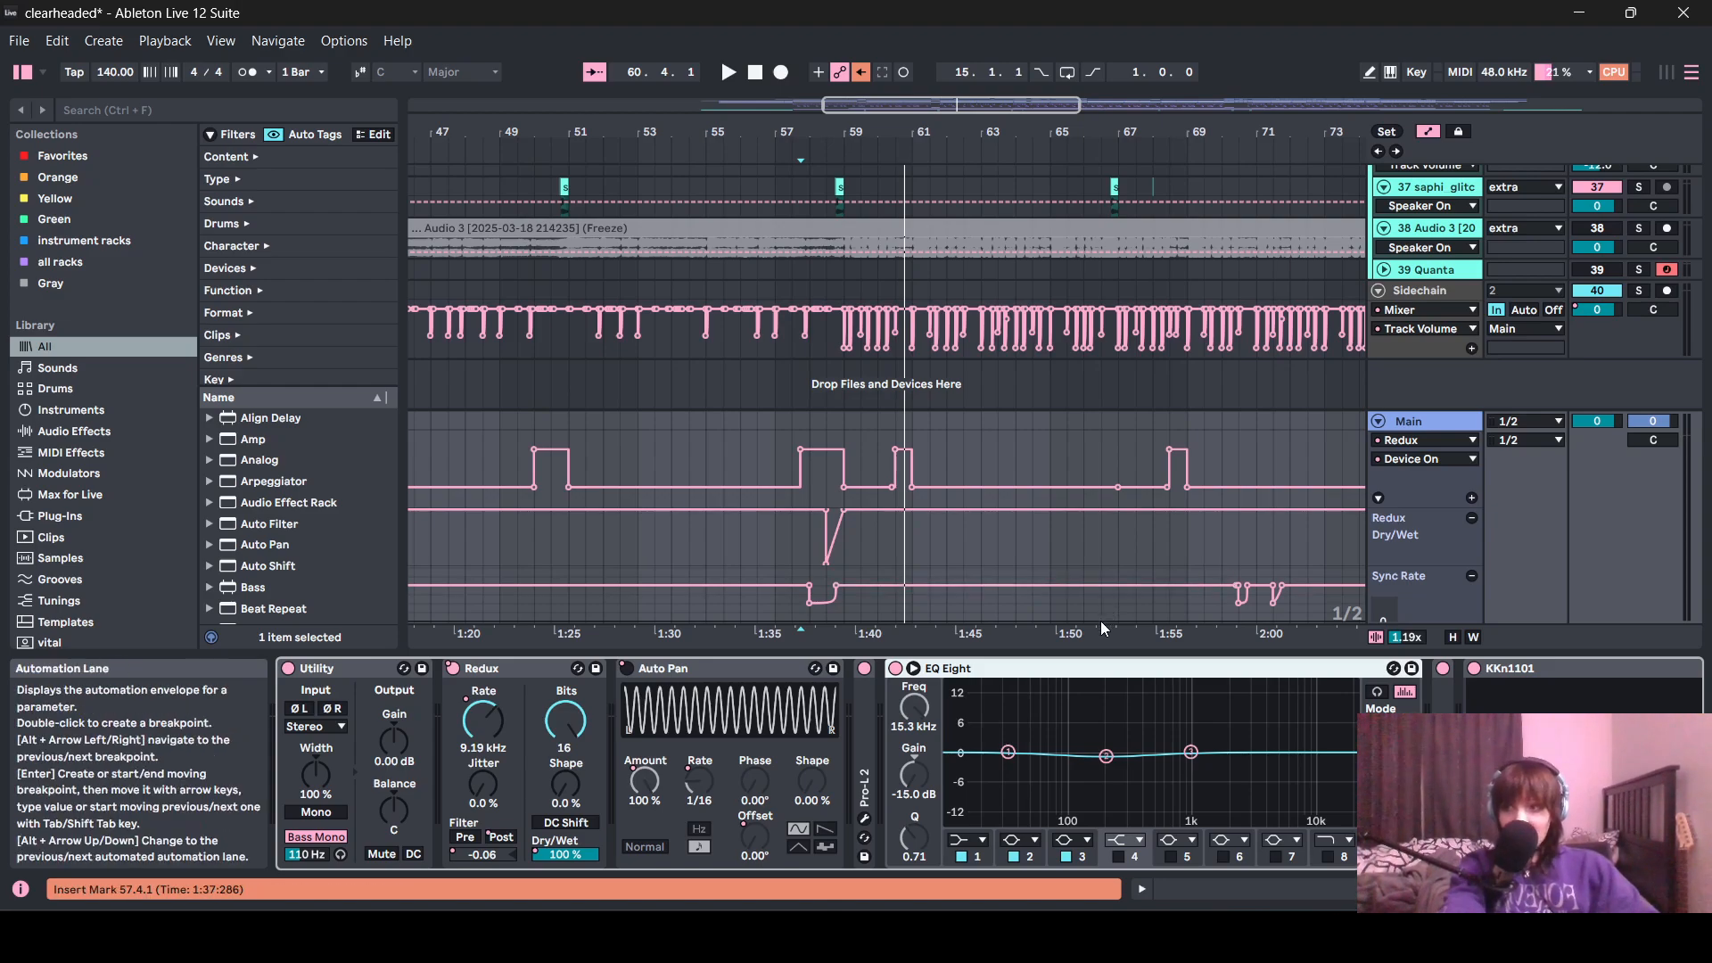
pyautogui.doubleClick(966, 671)
# - Unfold kHs Tape Stop and examine the automation of its Play parameter around bar 91
pyautogui.doubleClick(927, 767)
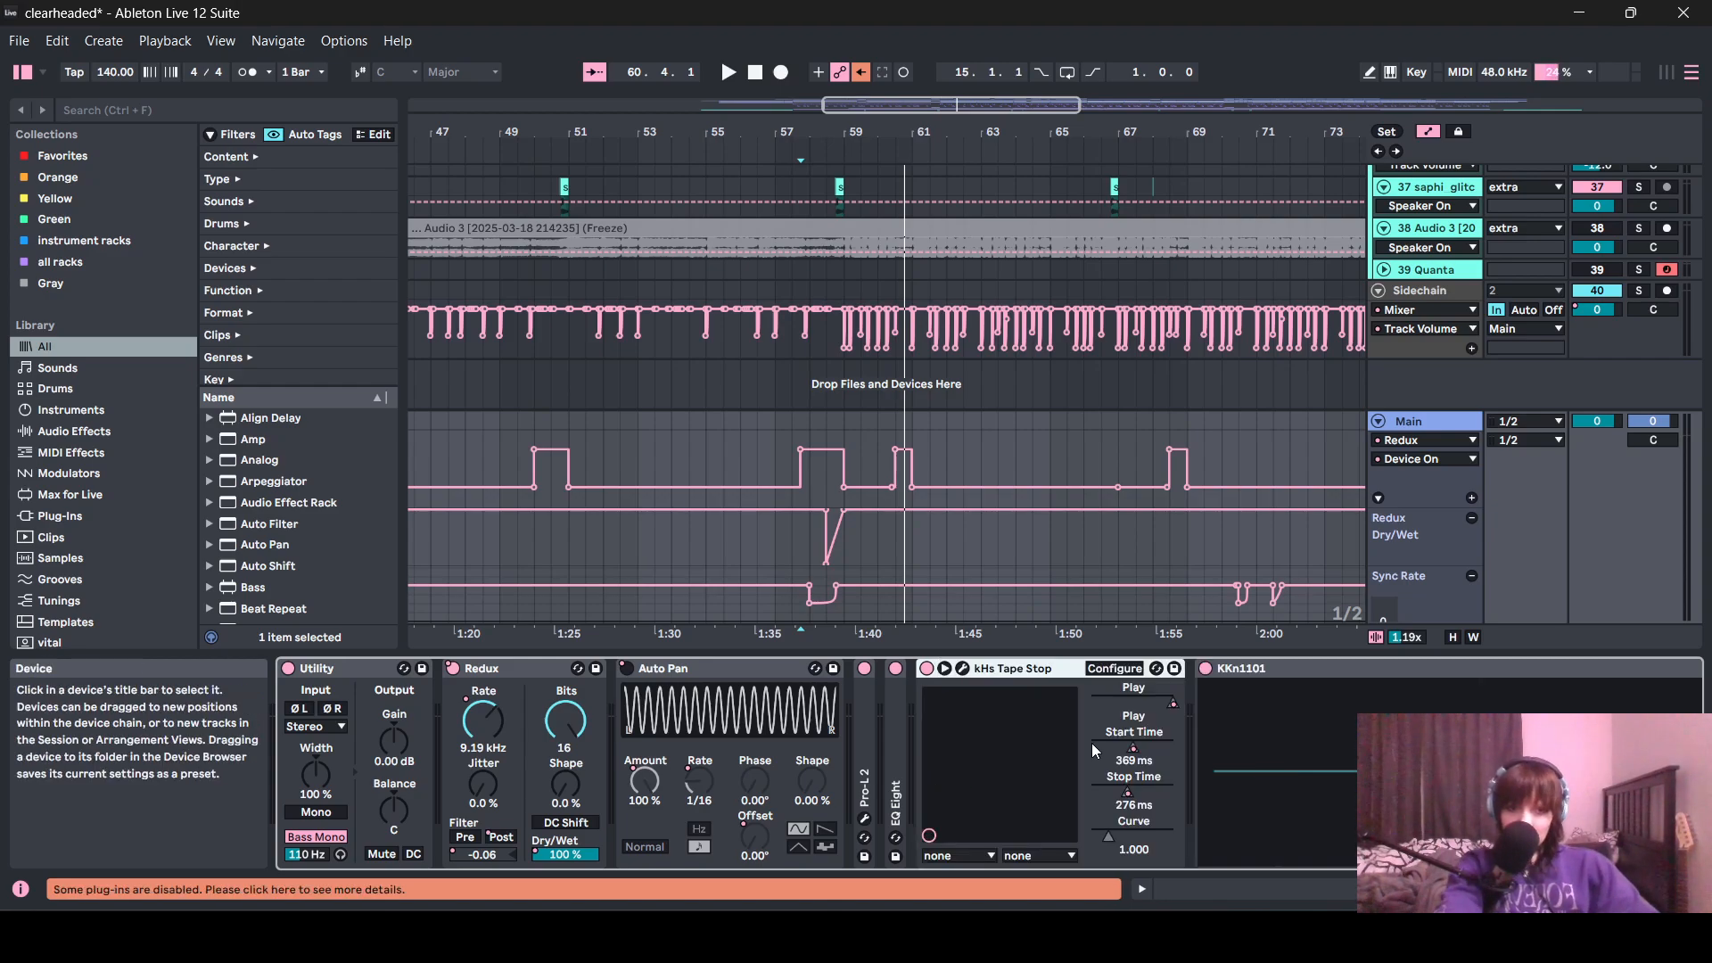
pyautogui.rightClick(1159, 707)
pyautogui.click(1224, 714)
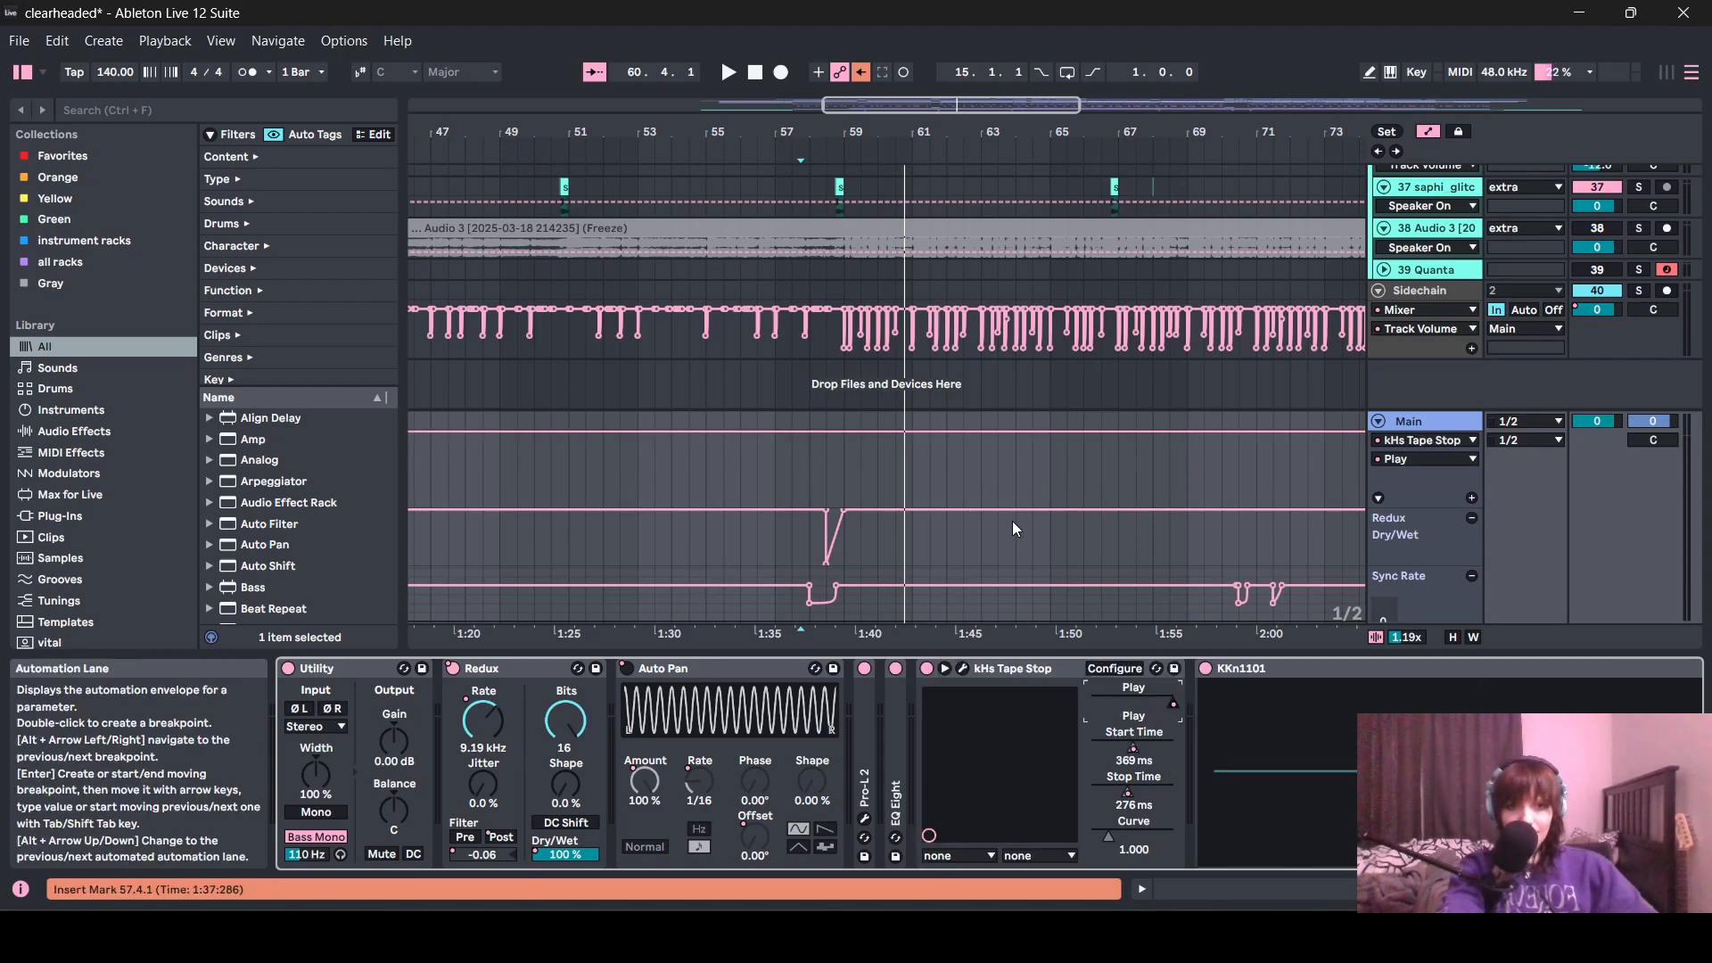
pyautogui.press('-')
pyautogui.scroll(3, 1038, 457)
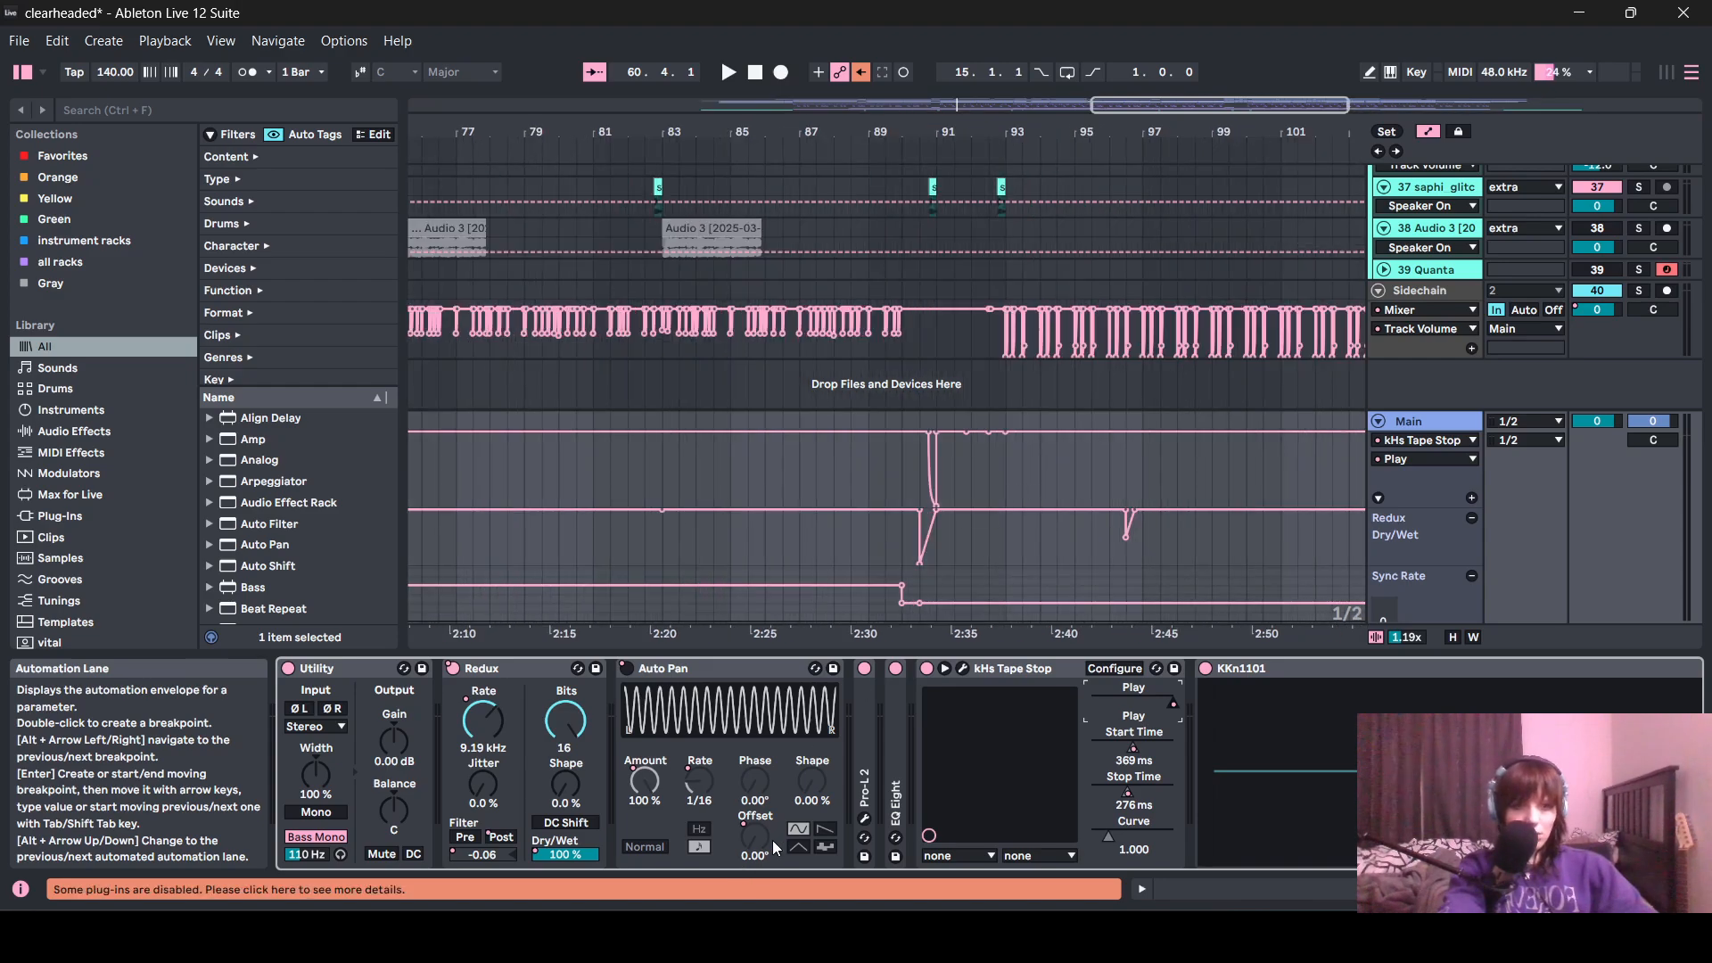
# - Show kHs Tape Stop's Start Time automation in its own lane, with Play in the Main track's first lane
pyautogui.rightClick(1159, 753)
pyautogui.click(1180, 603)
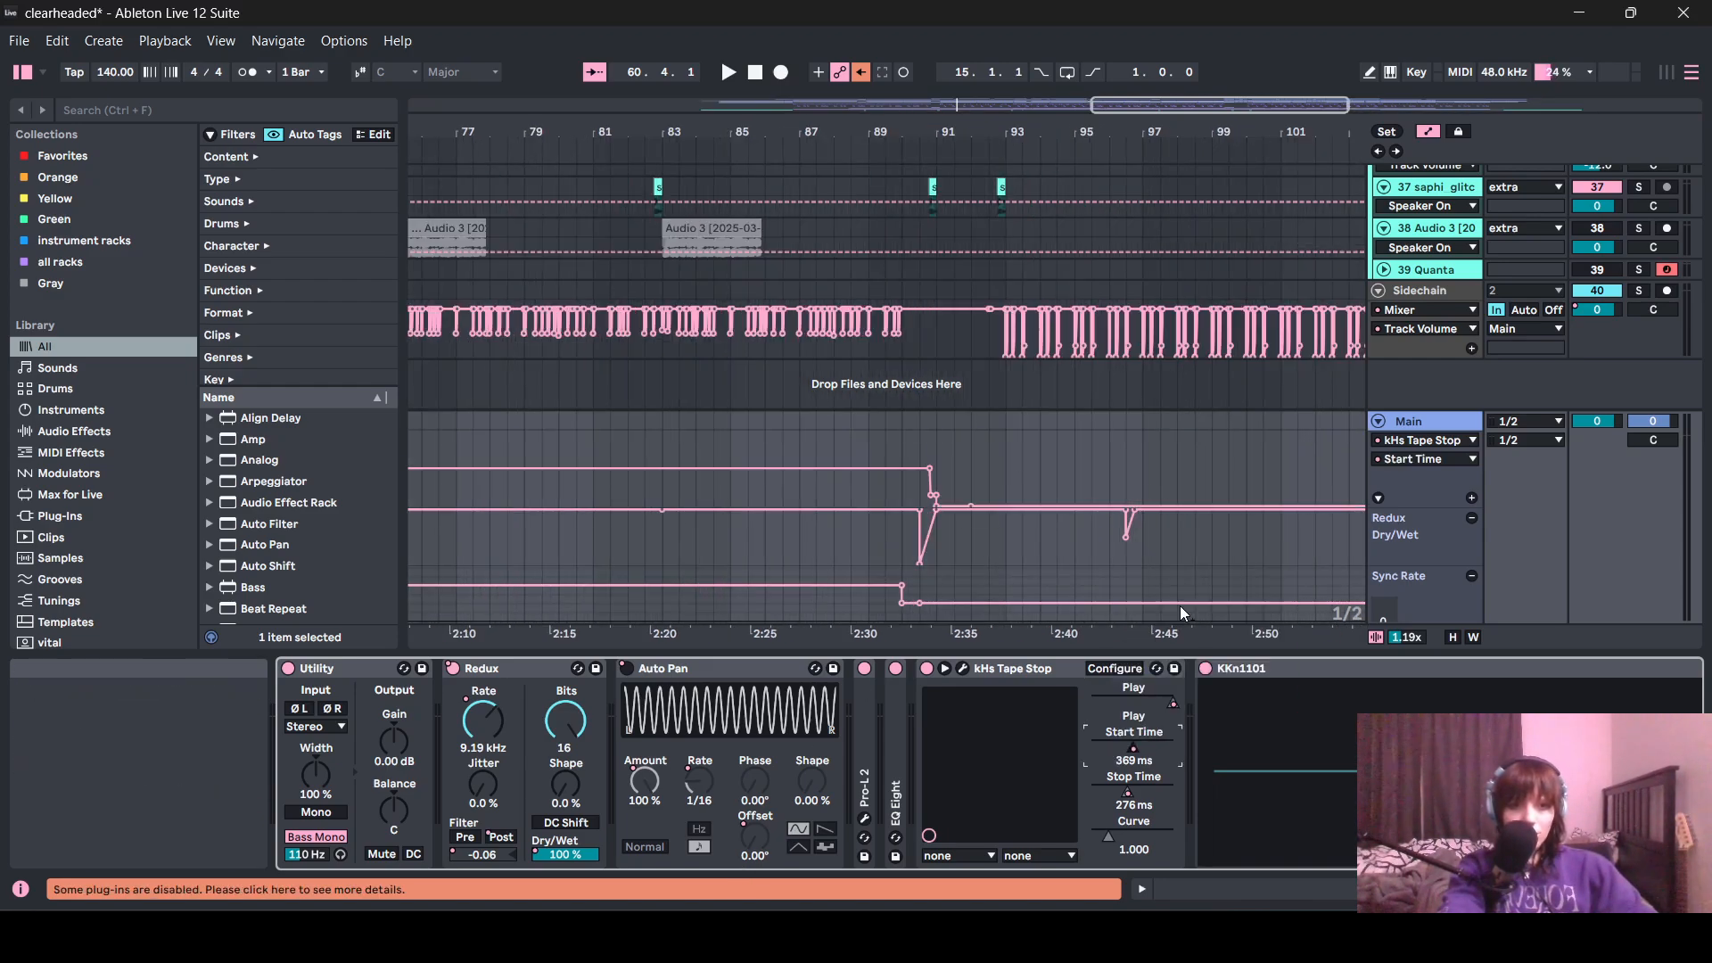
pyautogui.rightClick(1123, 694)
pyautogui.click(1062, 770)
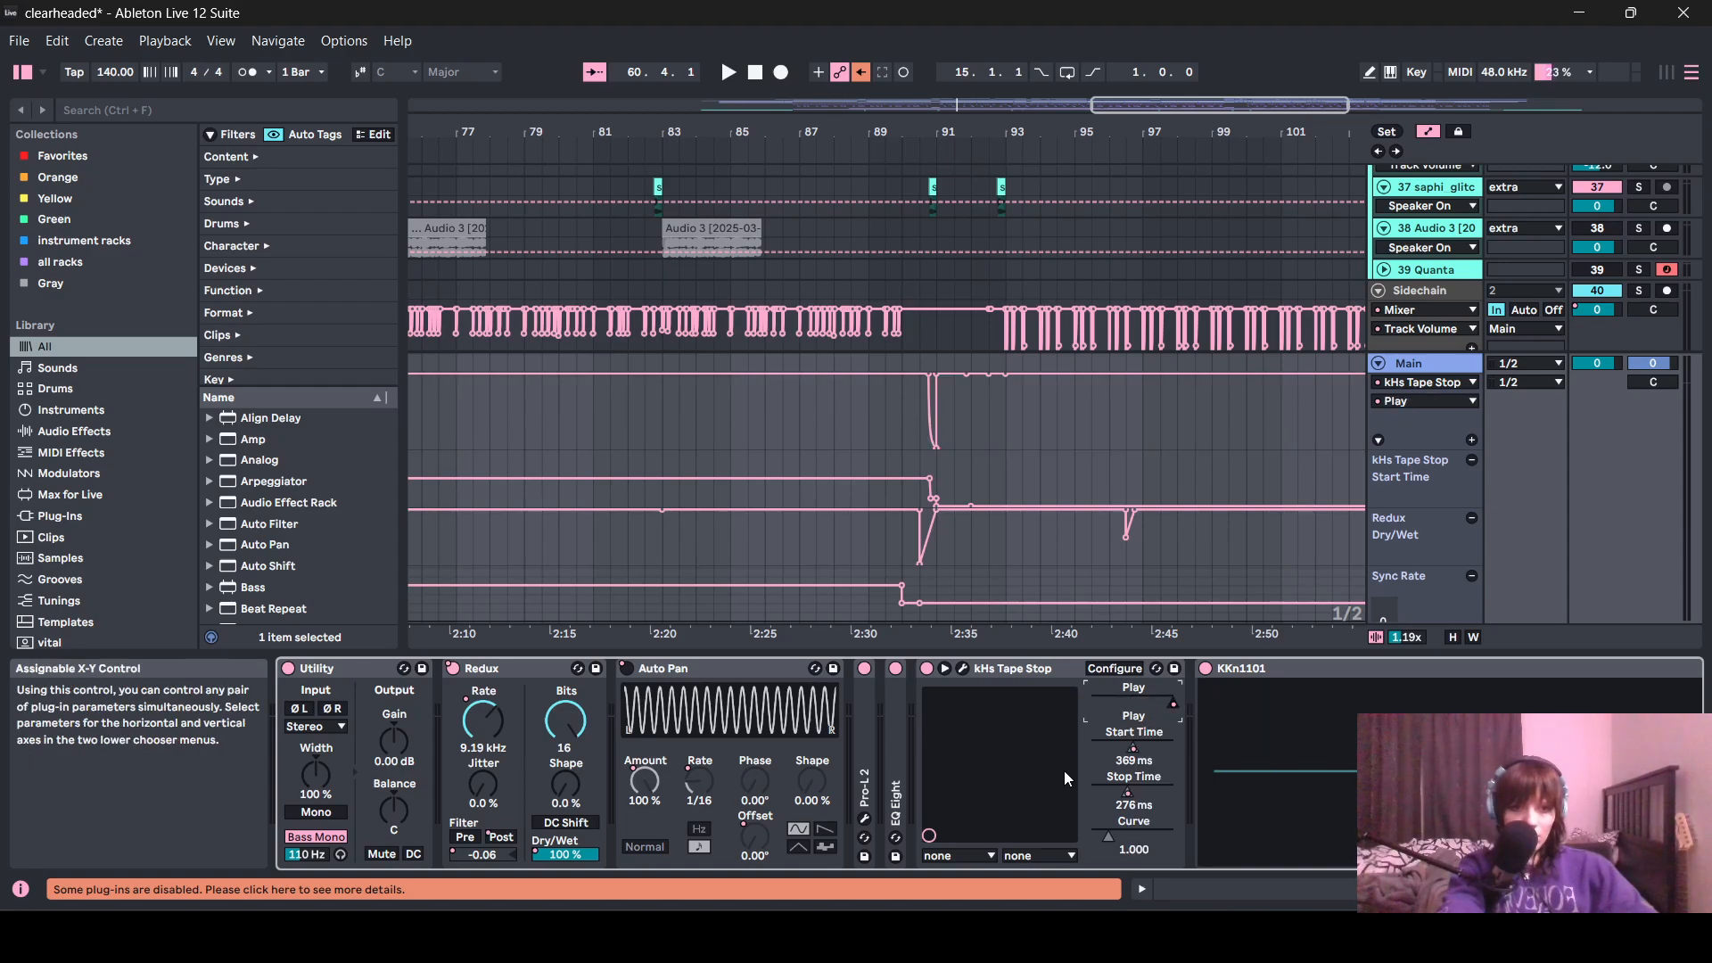
# - Re-enable the automation of kHs Tape Stop's Stop Time and show it in a new lane
pyautogui.press('q')
pyautogui.click(1093, 796)
pyautogui.rightClick(1116, 792)
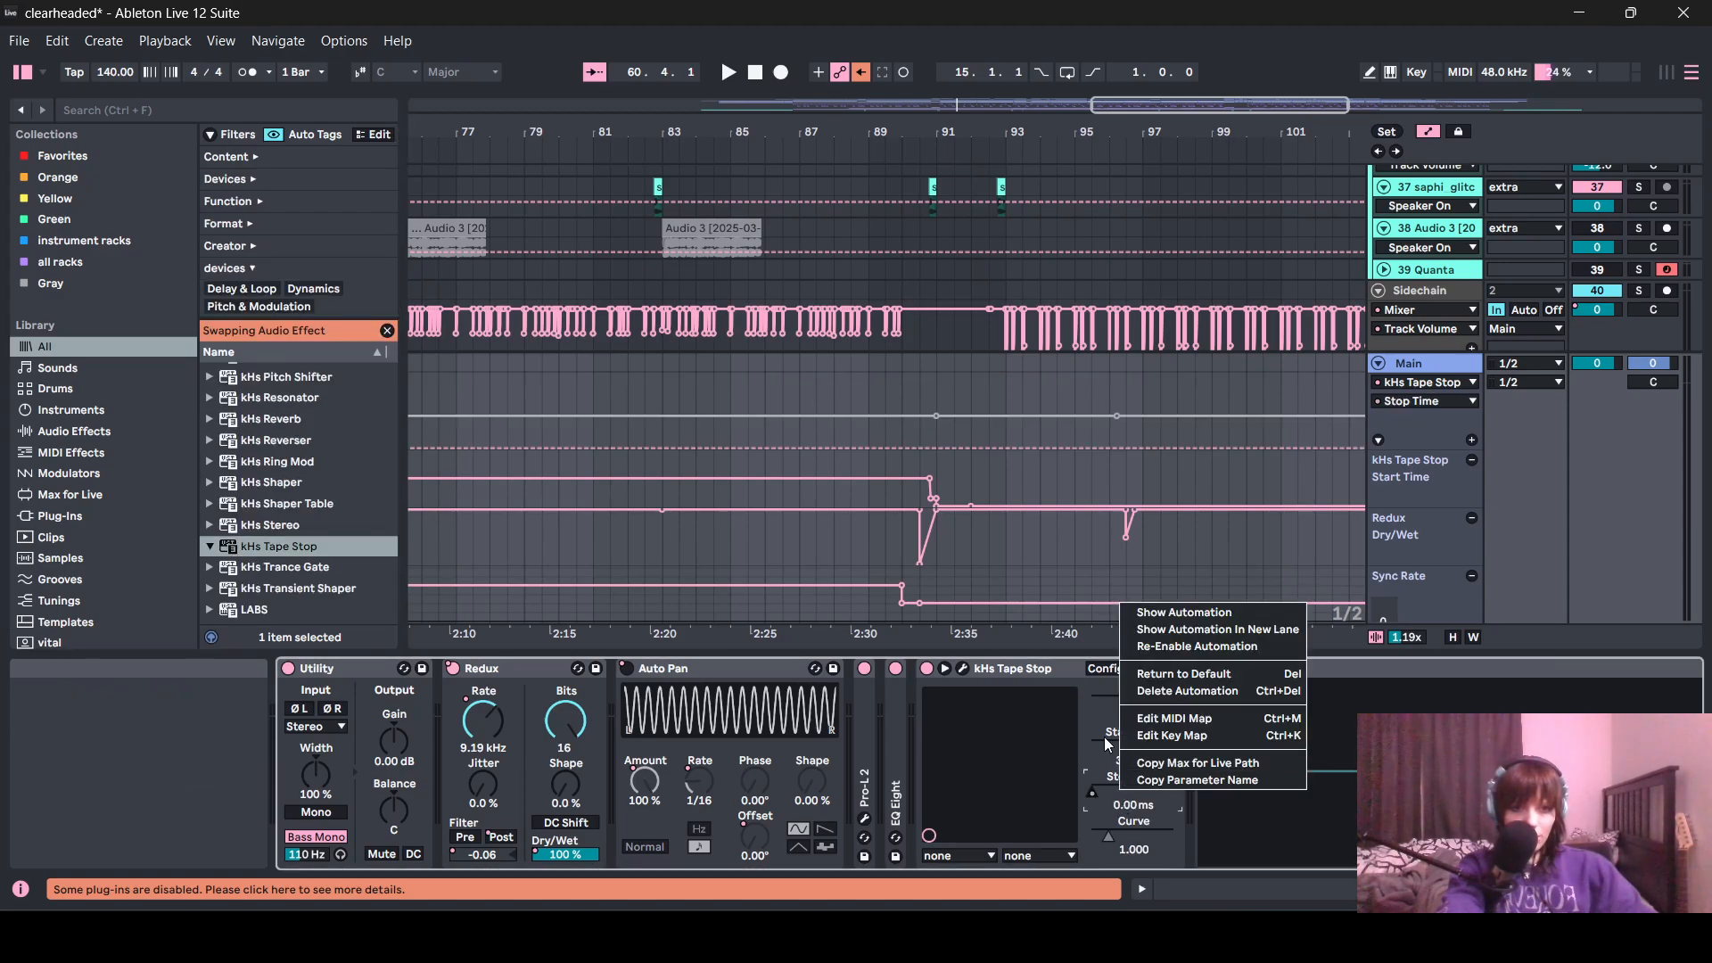
pyautogui.press('Escape')
pyautogui.rightClick(1117, 794)
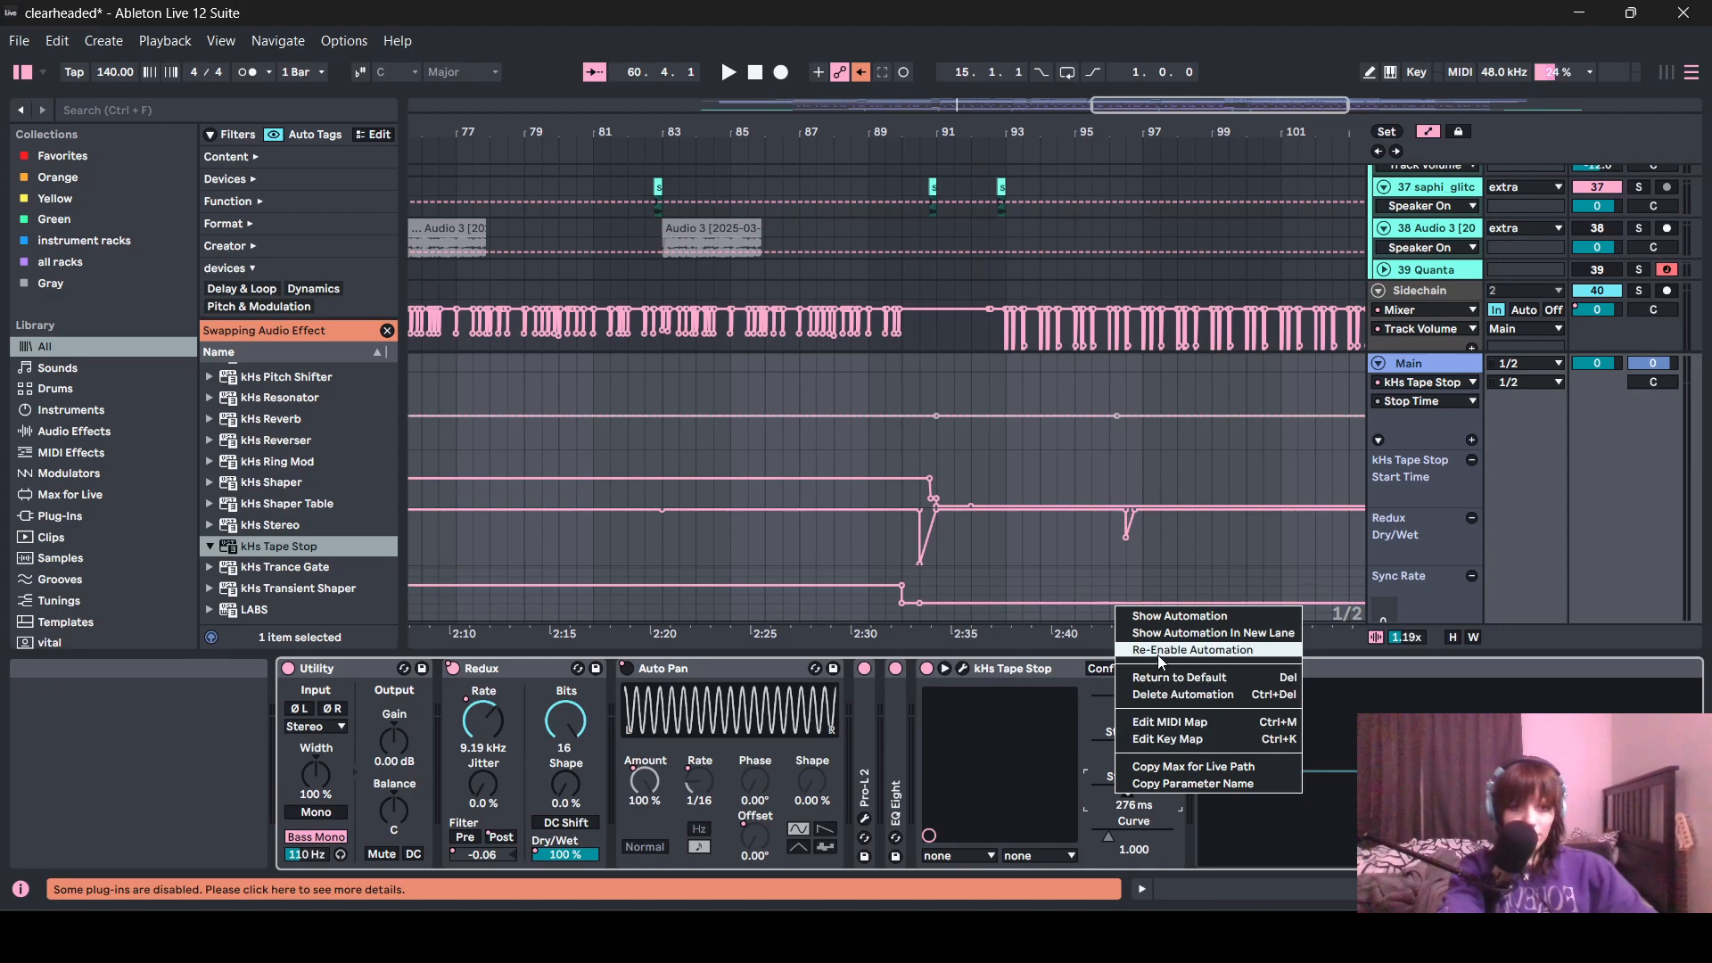
pyautogui.click(1192, 649)
pyautogui.rightClick(1128, 785)
pyautogui.click(1175, 640)
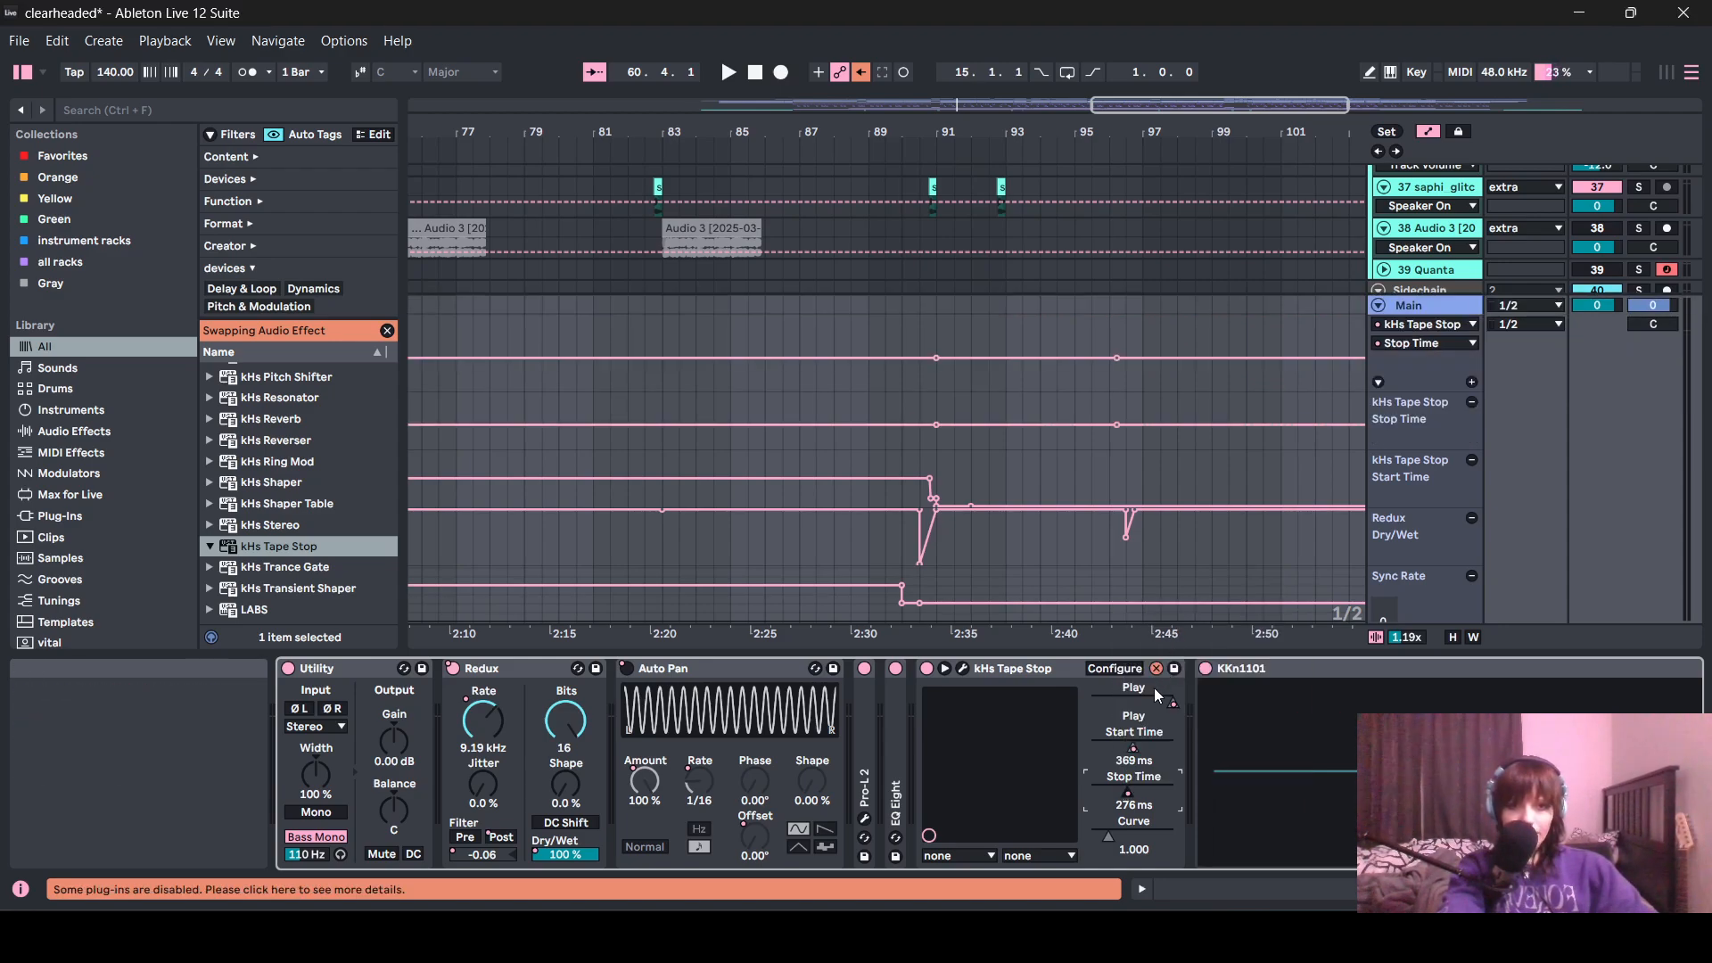
# - Return the Main track's first lane to kHs Tape Stop's Play automation and examine it across the arrangement
pyautogui.rightClick(1140, 694)
pyautogui.press('Escape')
pyautogui.scroll(-5, 998, 387)
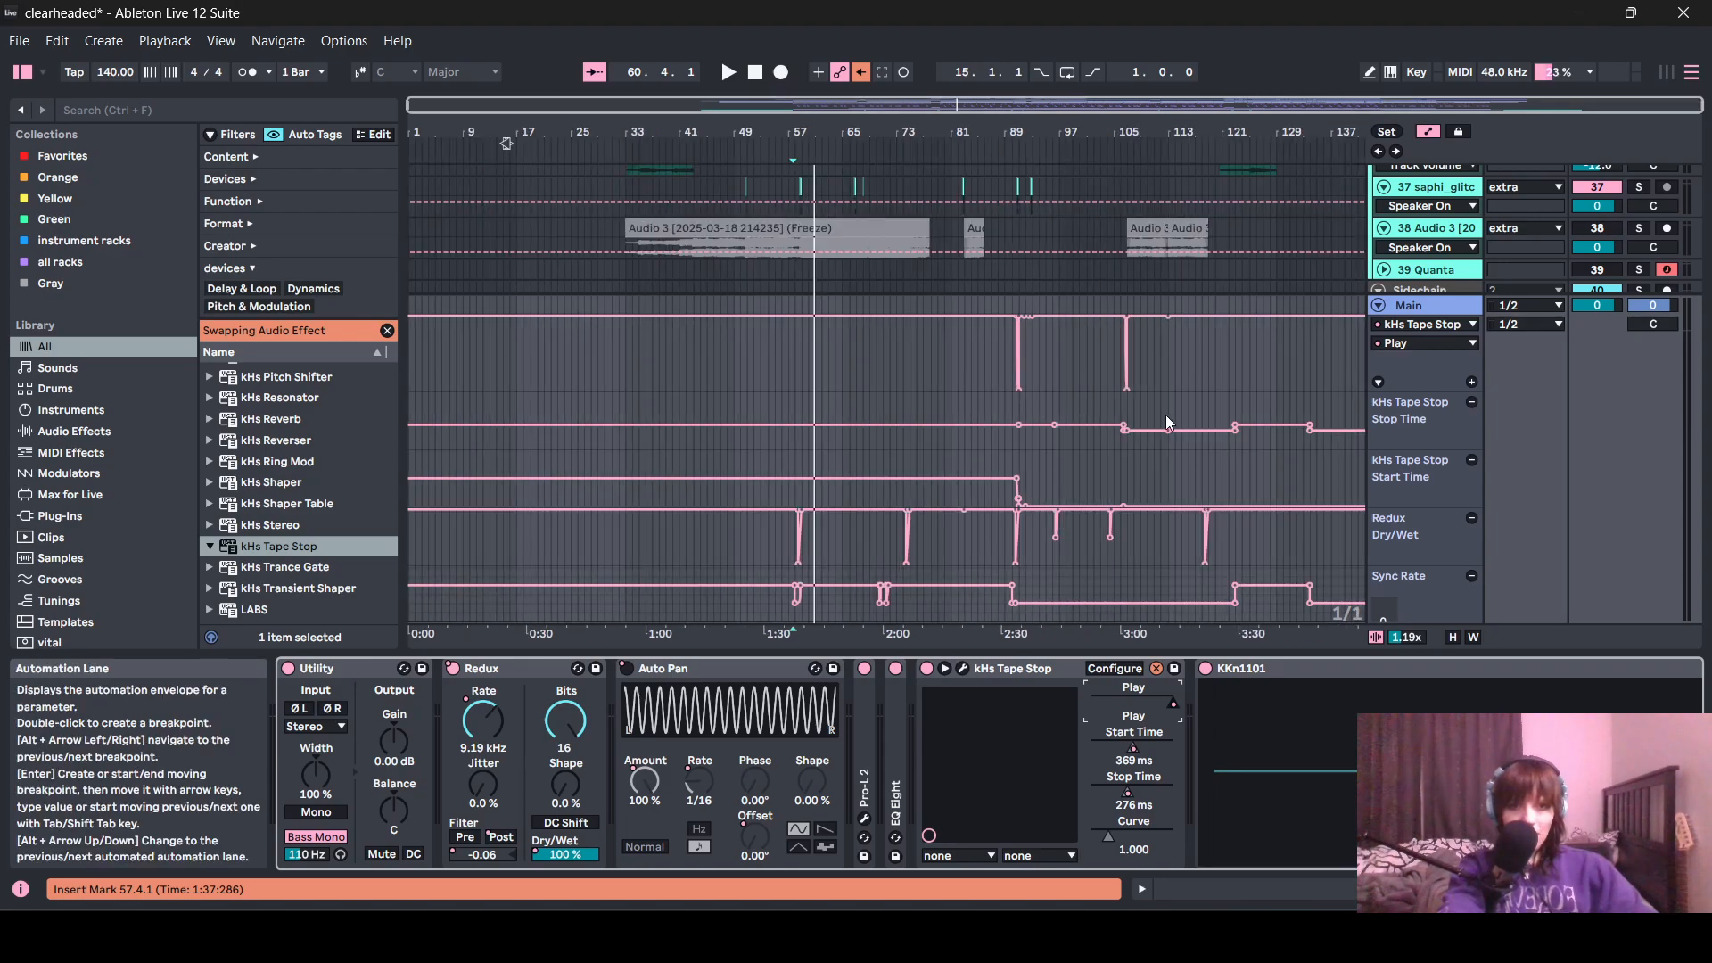
pyautogui.scroll(5, 1025, 382)
pyautogui.scroll(-2, 1351, 307)
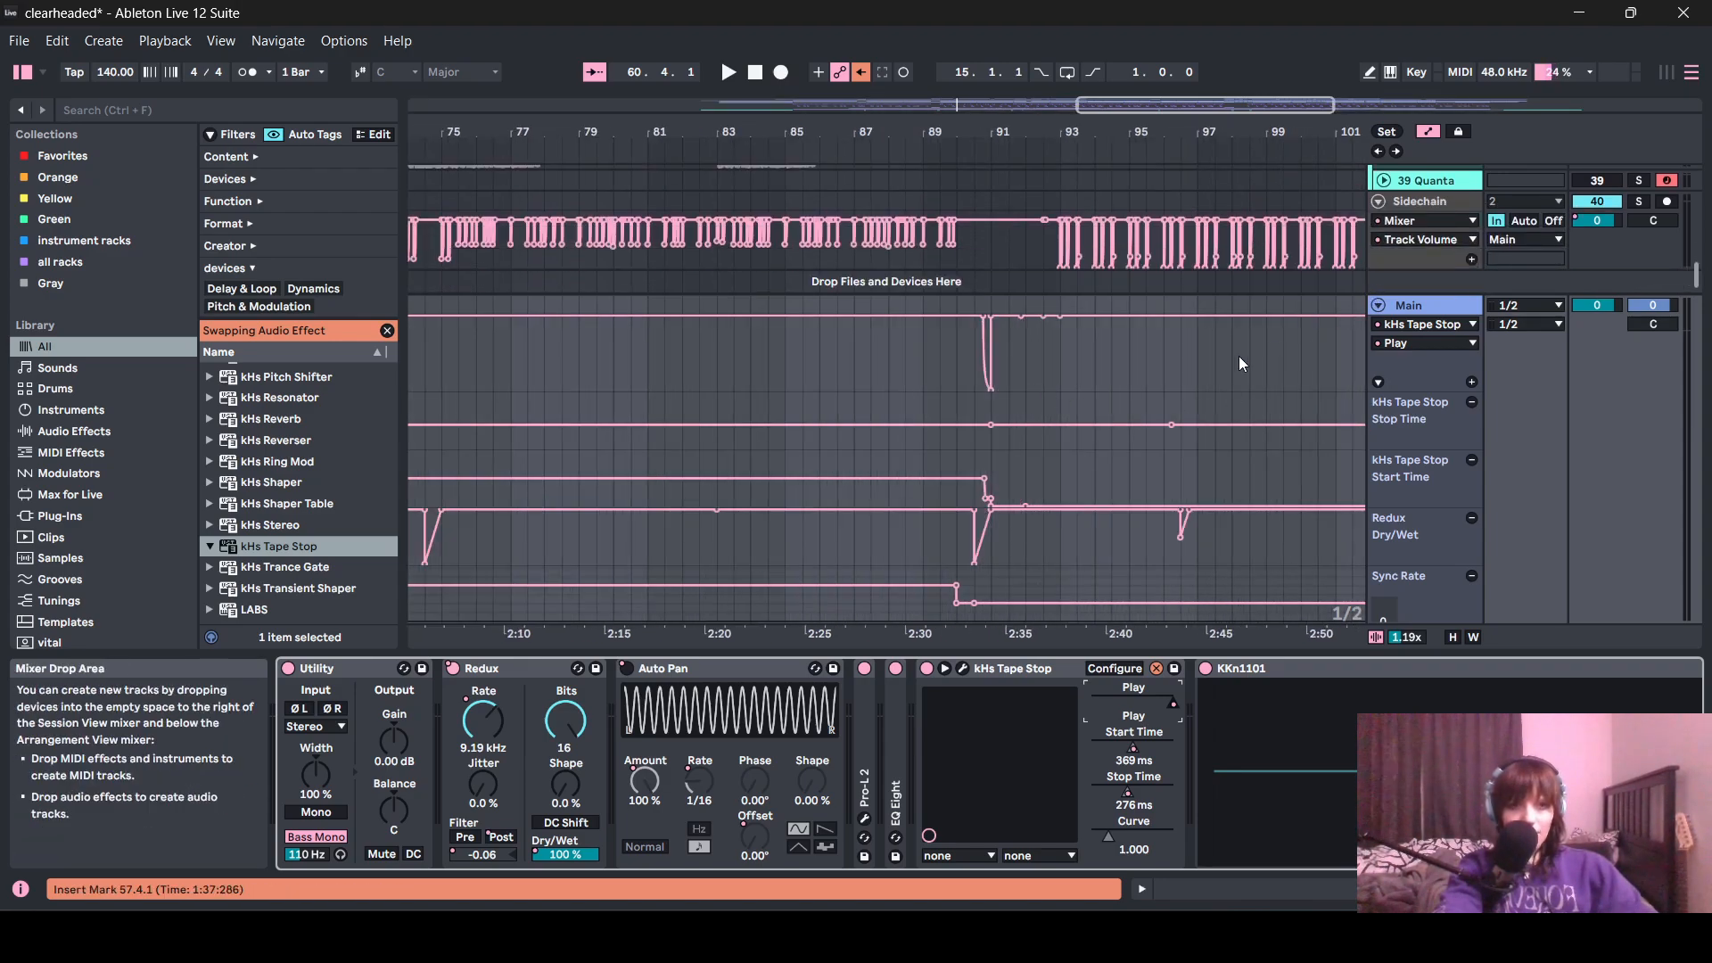
# - Place the start marker at bar 90.3 and play the full mix through the tape stop before bar 91
pyautogui.click(963, 291)
pyautogui.click(974, 535)
pyautogui.scroll(5, 981, 498)
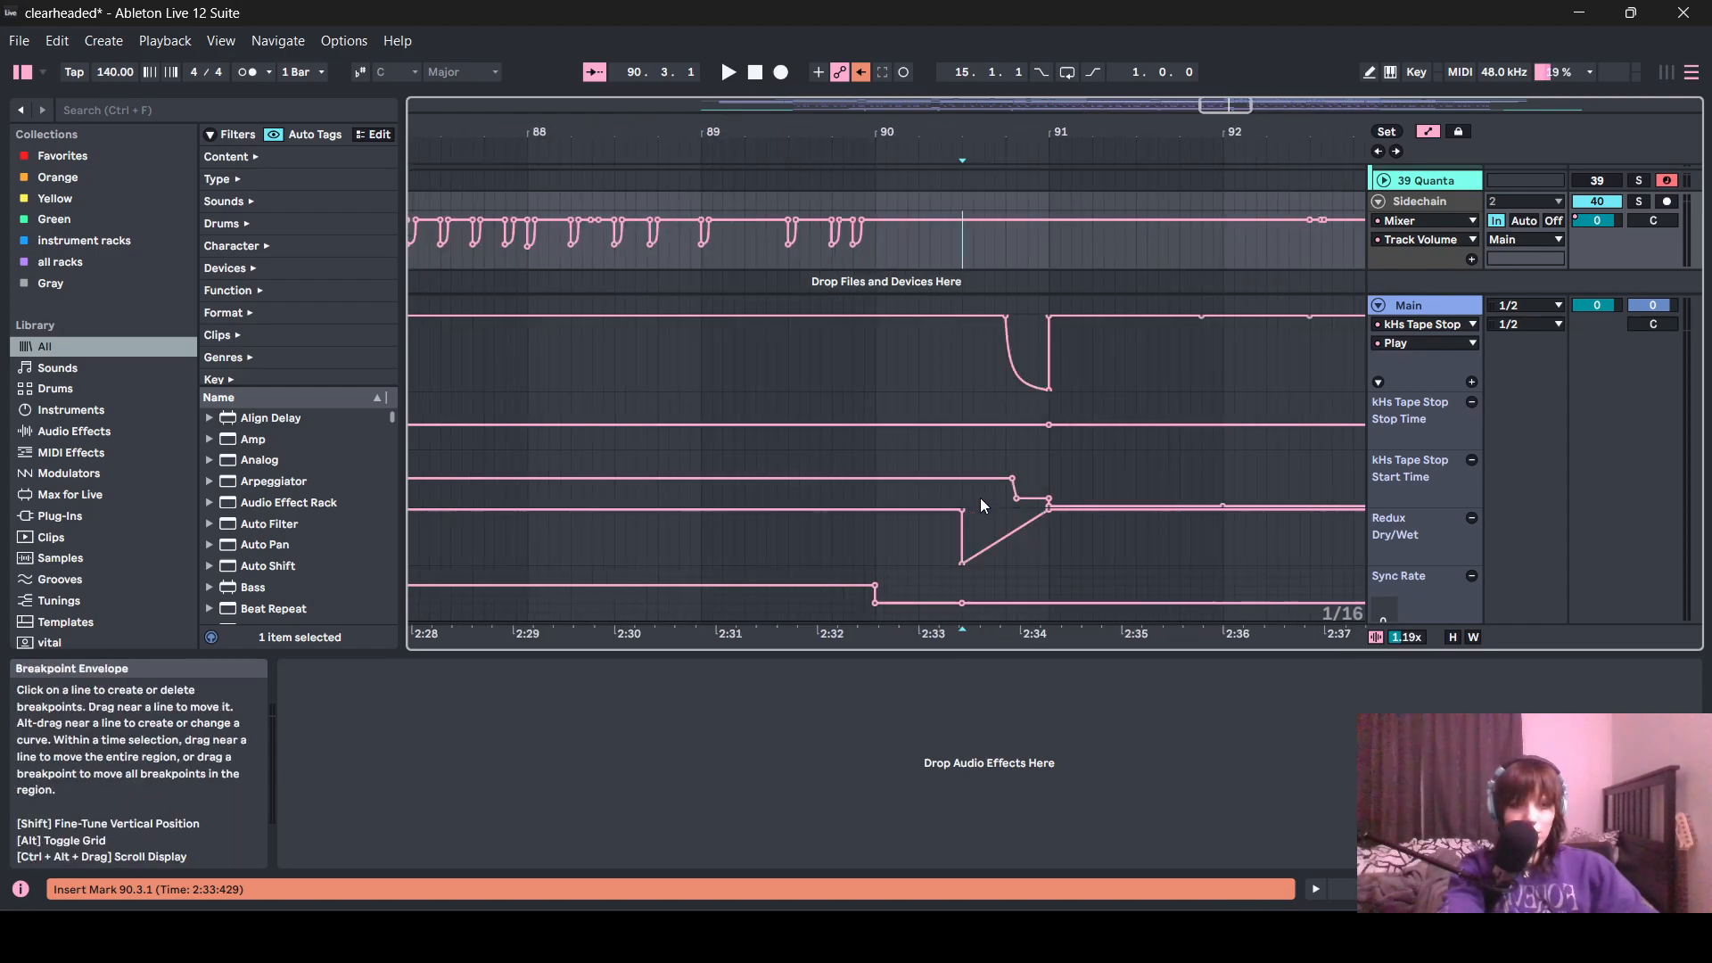
pyautogui.moveTo(948, 518)
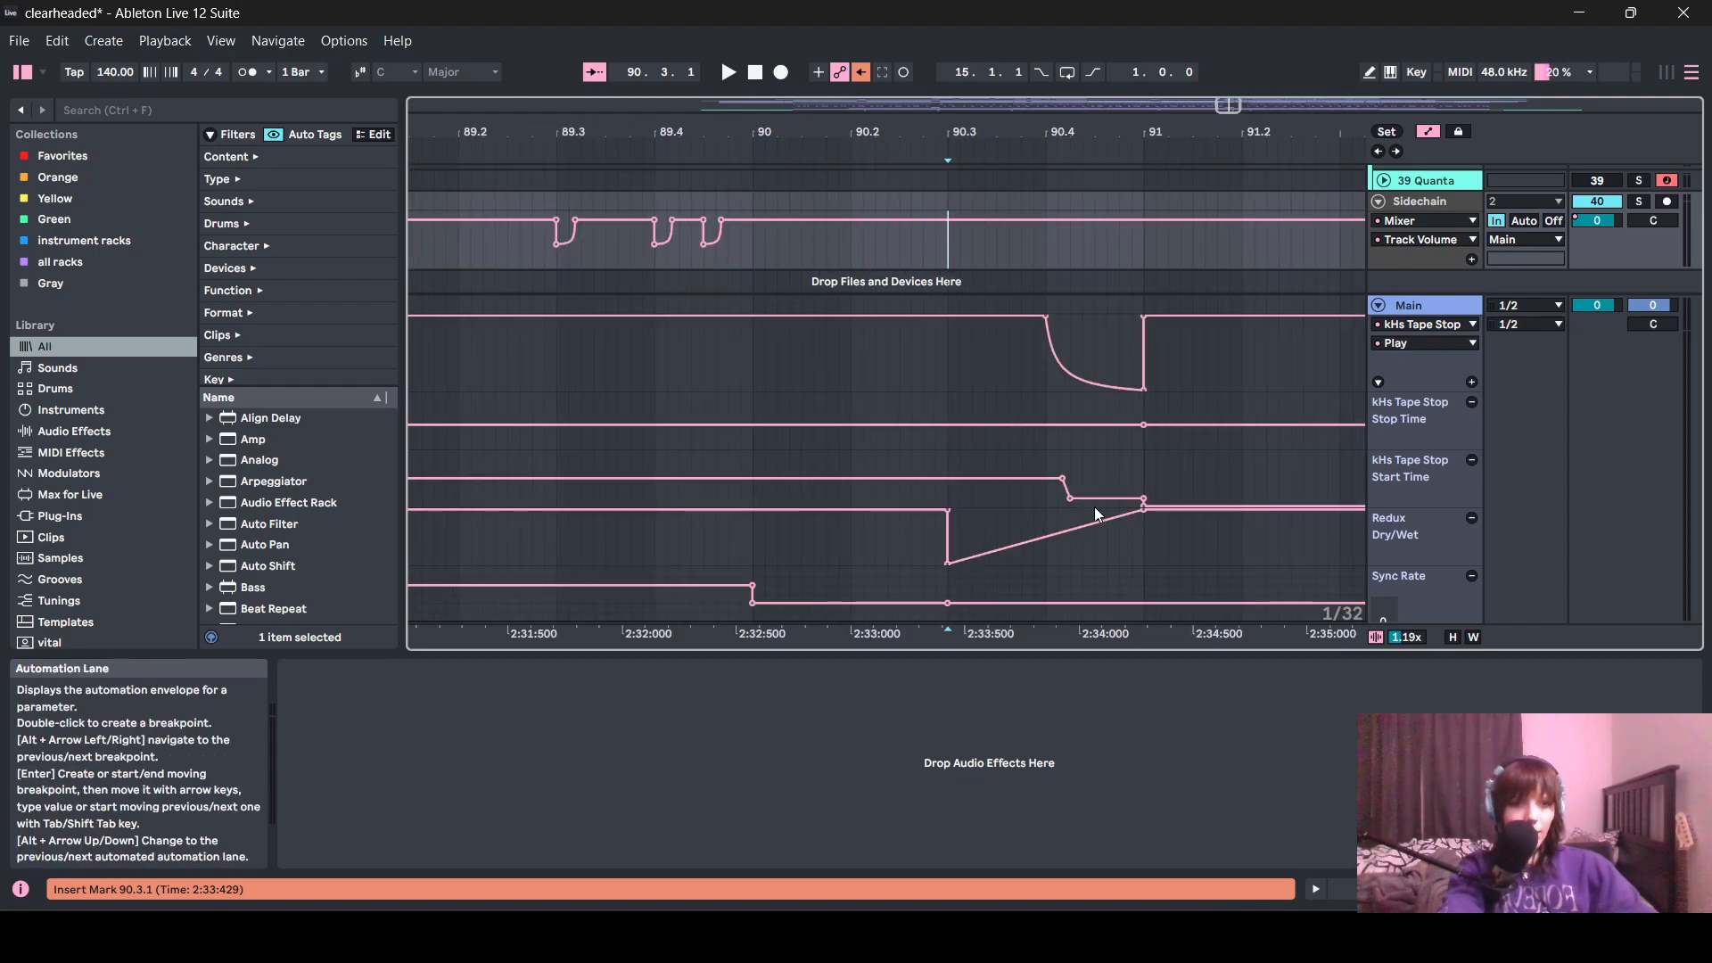
pyautogui.moveTo(1071, 499)
pyautogui.press('space')
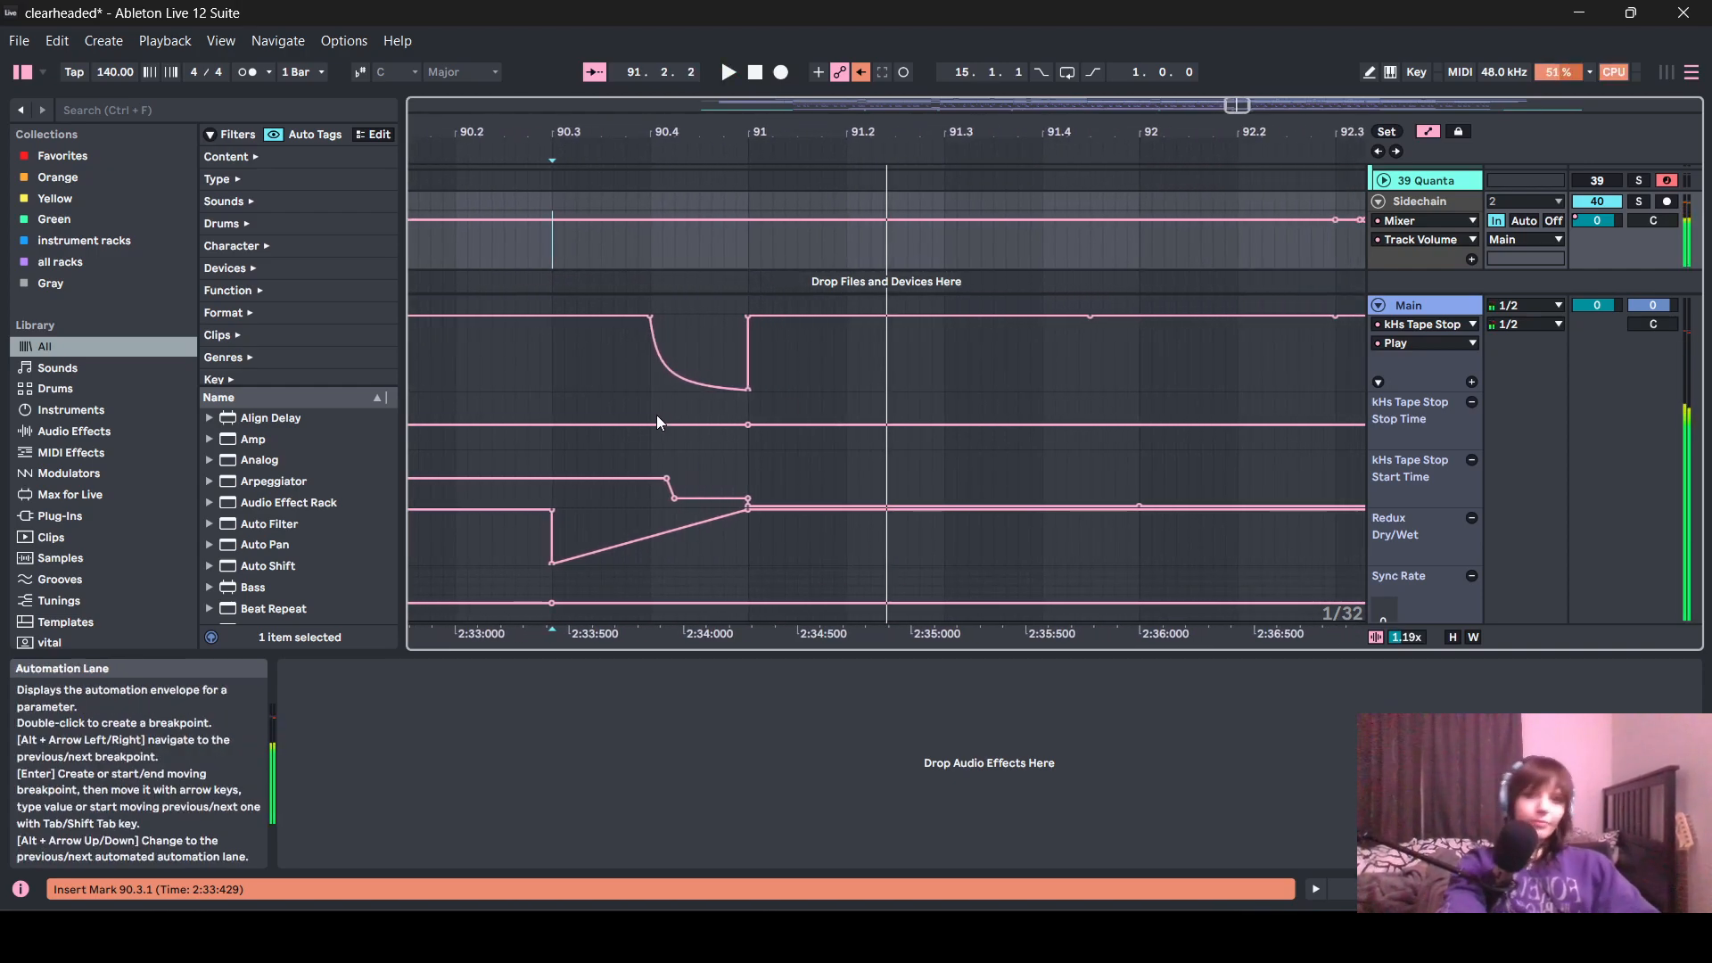
# - Replay the tape stop from bar 90.4 and stop playback after bar 91
pyautogui.click(646, 253)
pyautogui.press('space')
pyautogui.press('space')
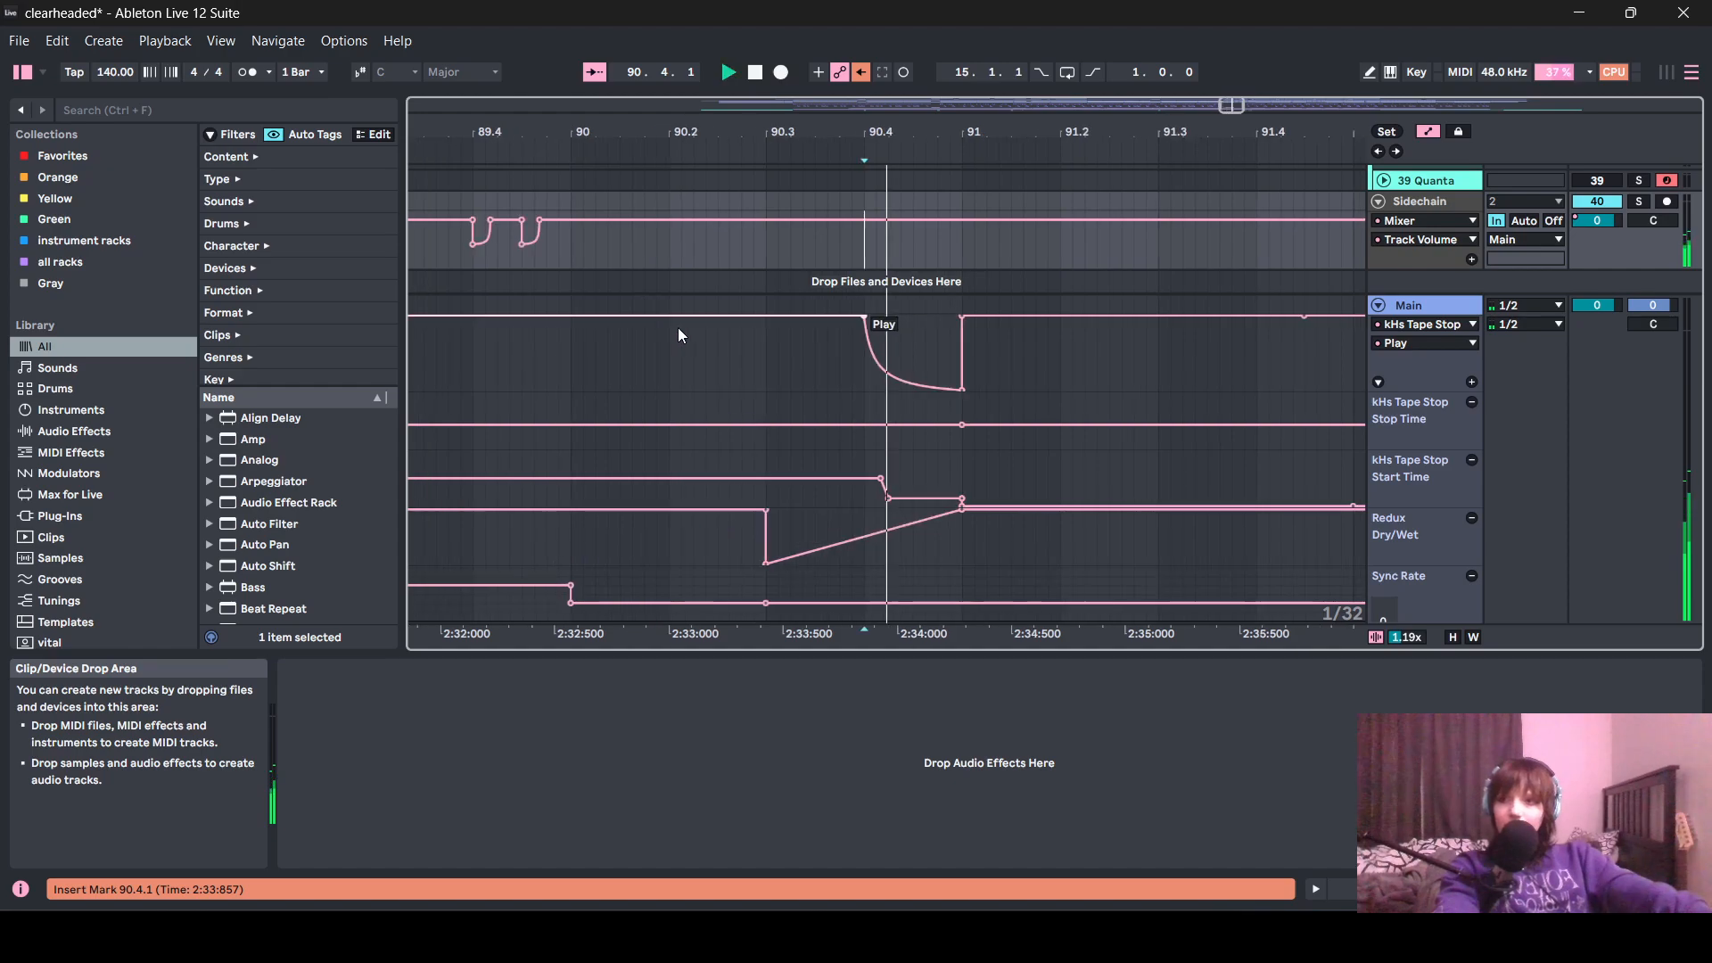
pyautogui.press('space')
# - Play the full mix from bar 106.2.3 and examine the tape stop's Play and Stop Time automation around bar 107
pyautogui.scroll(-10, 965, 222)
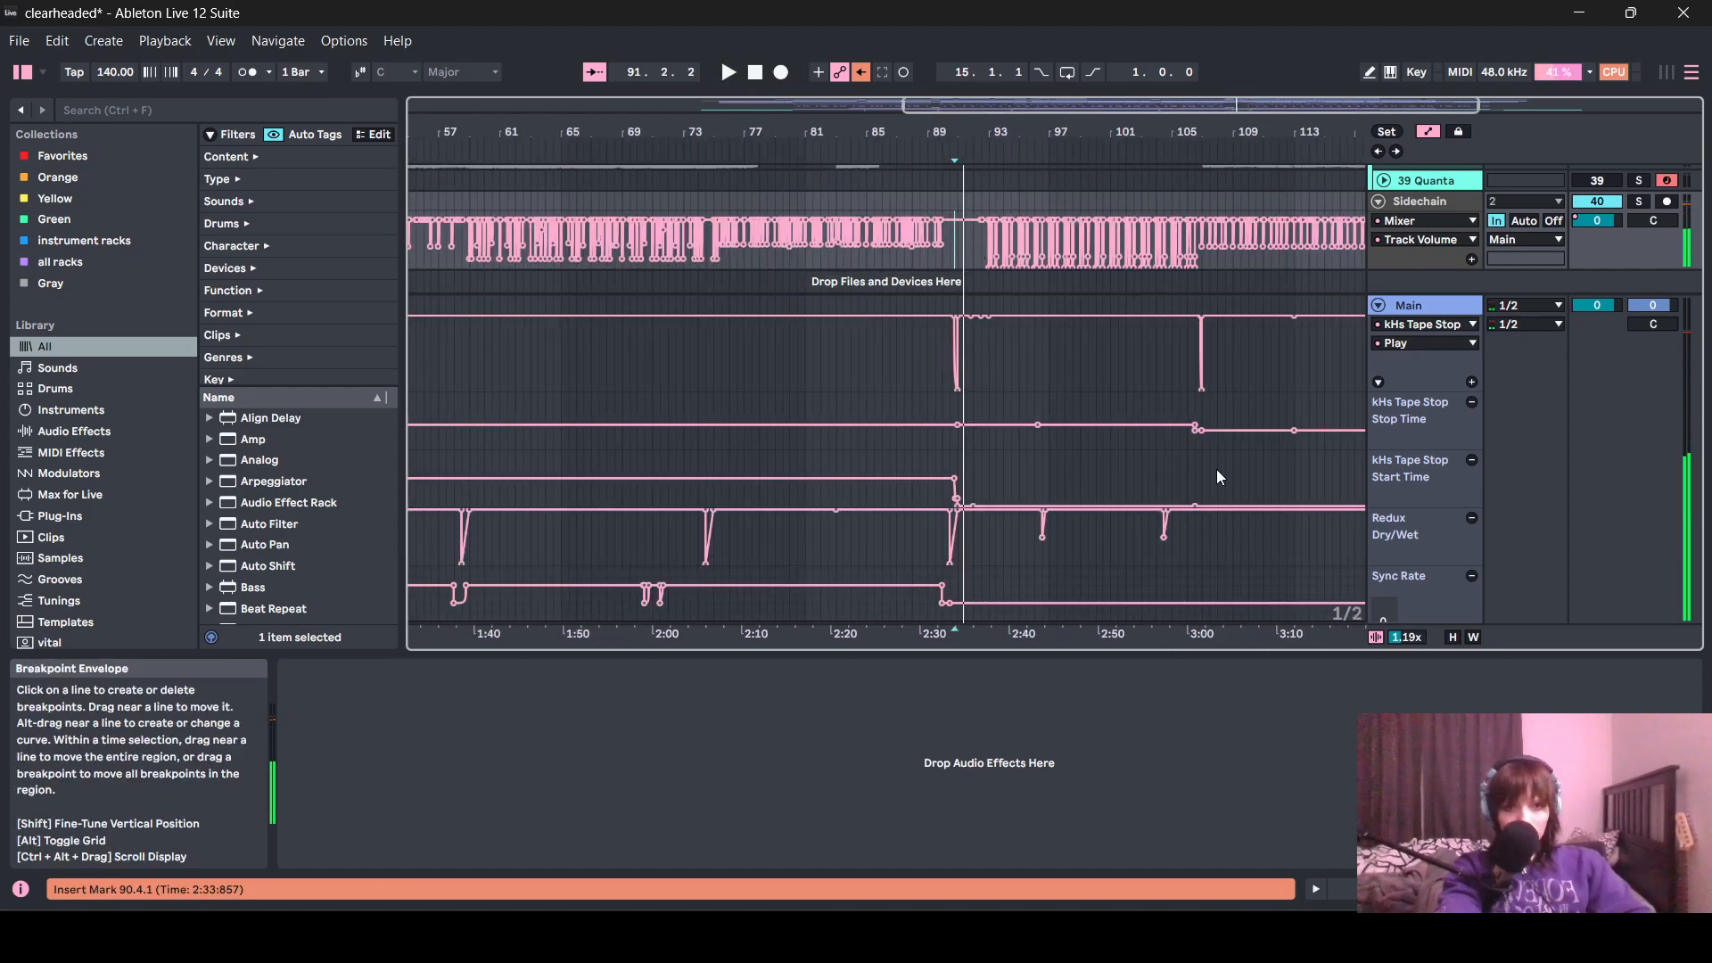
pyautogui.scroll(8, 1211, 466)
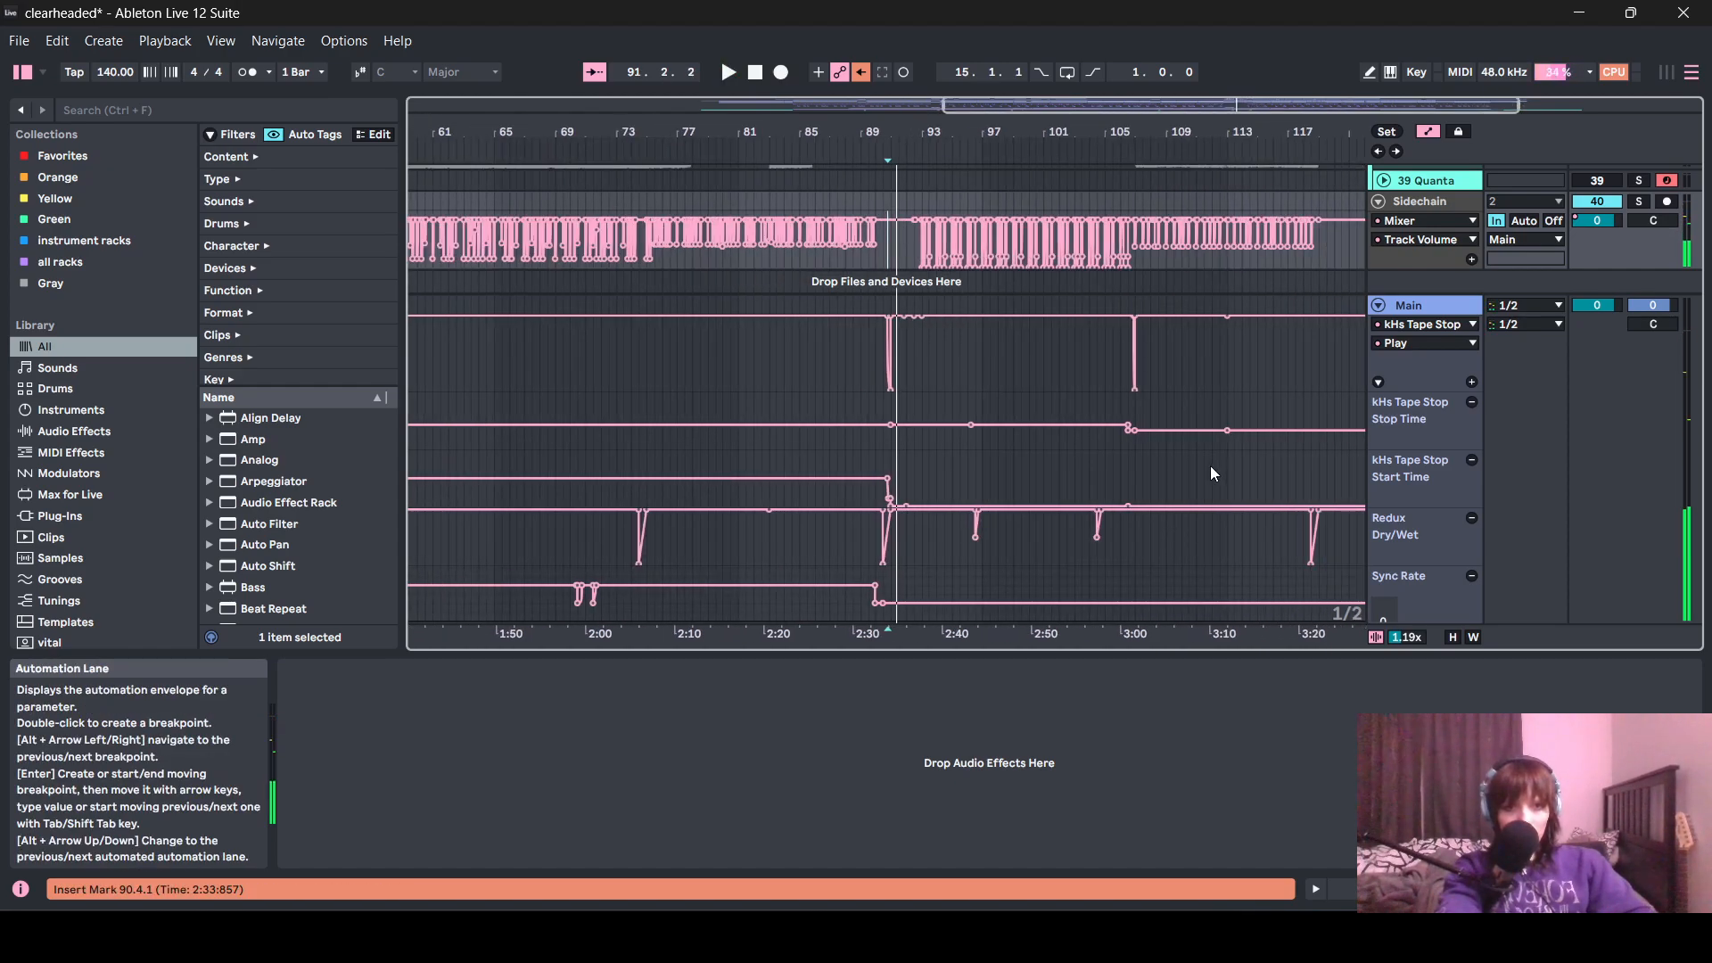
pyautogui.click(553, 303)
pyautogui.press('space')
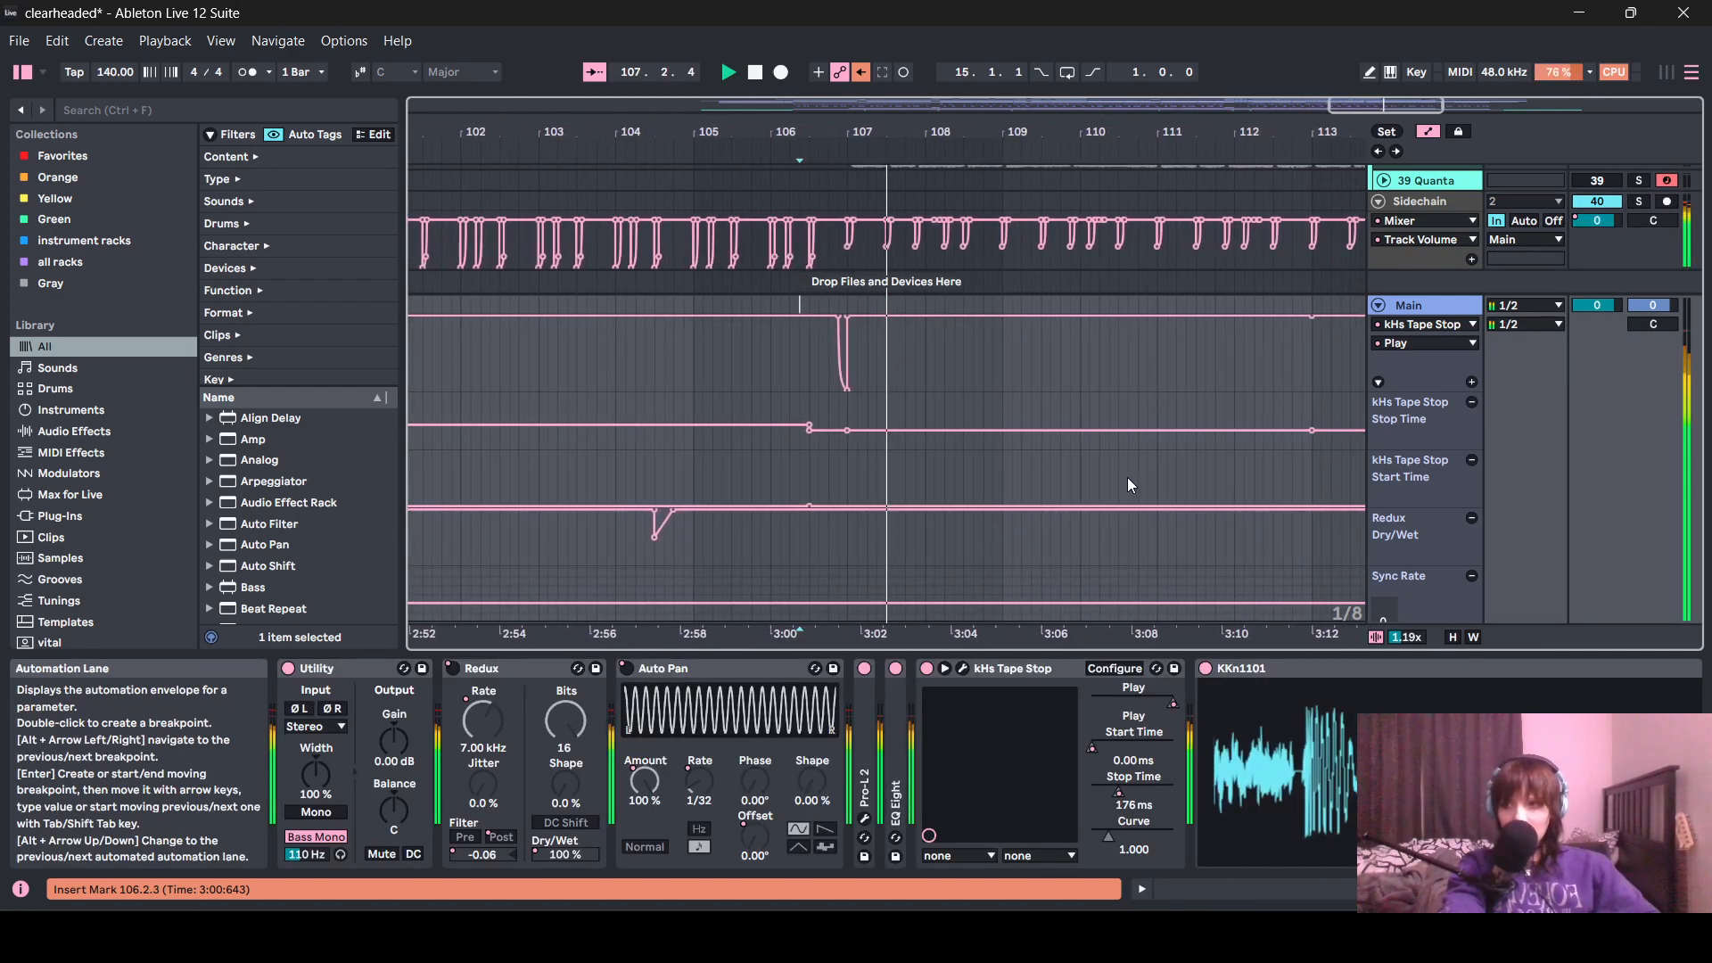
pyautogui.press('space')
pyautogui.scroll(4, 909, 437)
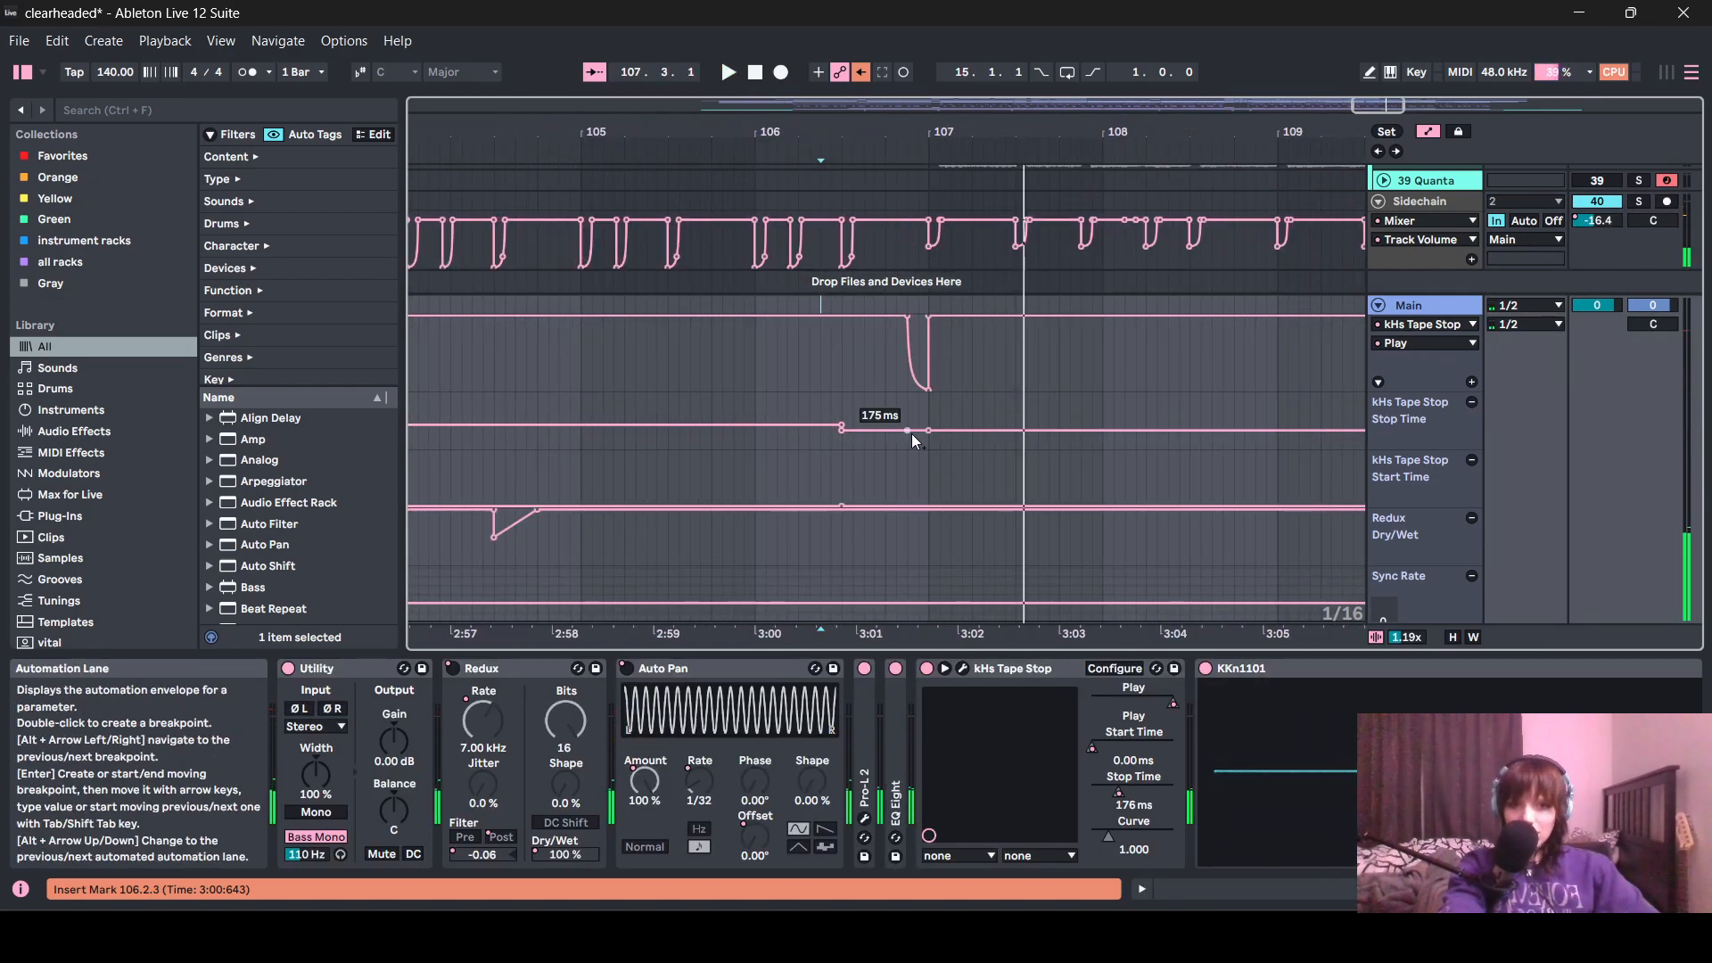
pyautogui.scroll(-10, 981, 500)
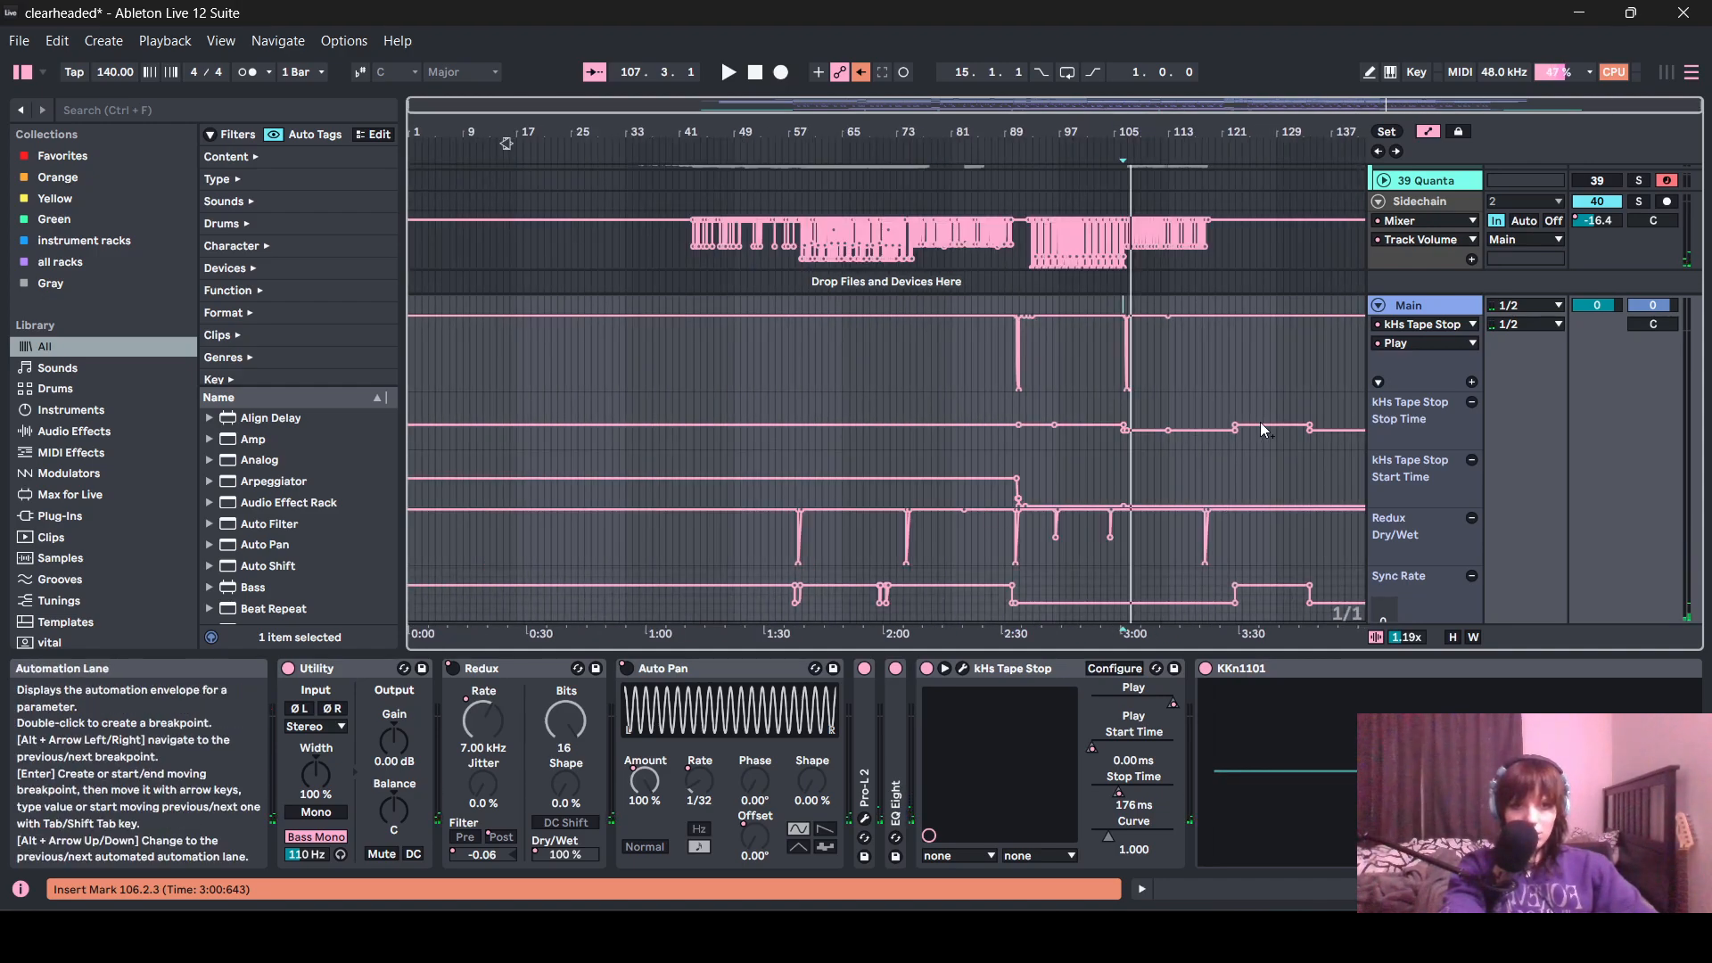
pyautogui.scroll(2, 1233, 399)
pyautogui.scroll(-2, 1239, 415)
pyautogui.scroll(-1, 1174, 484)
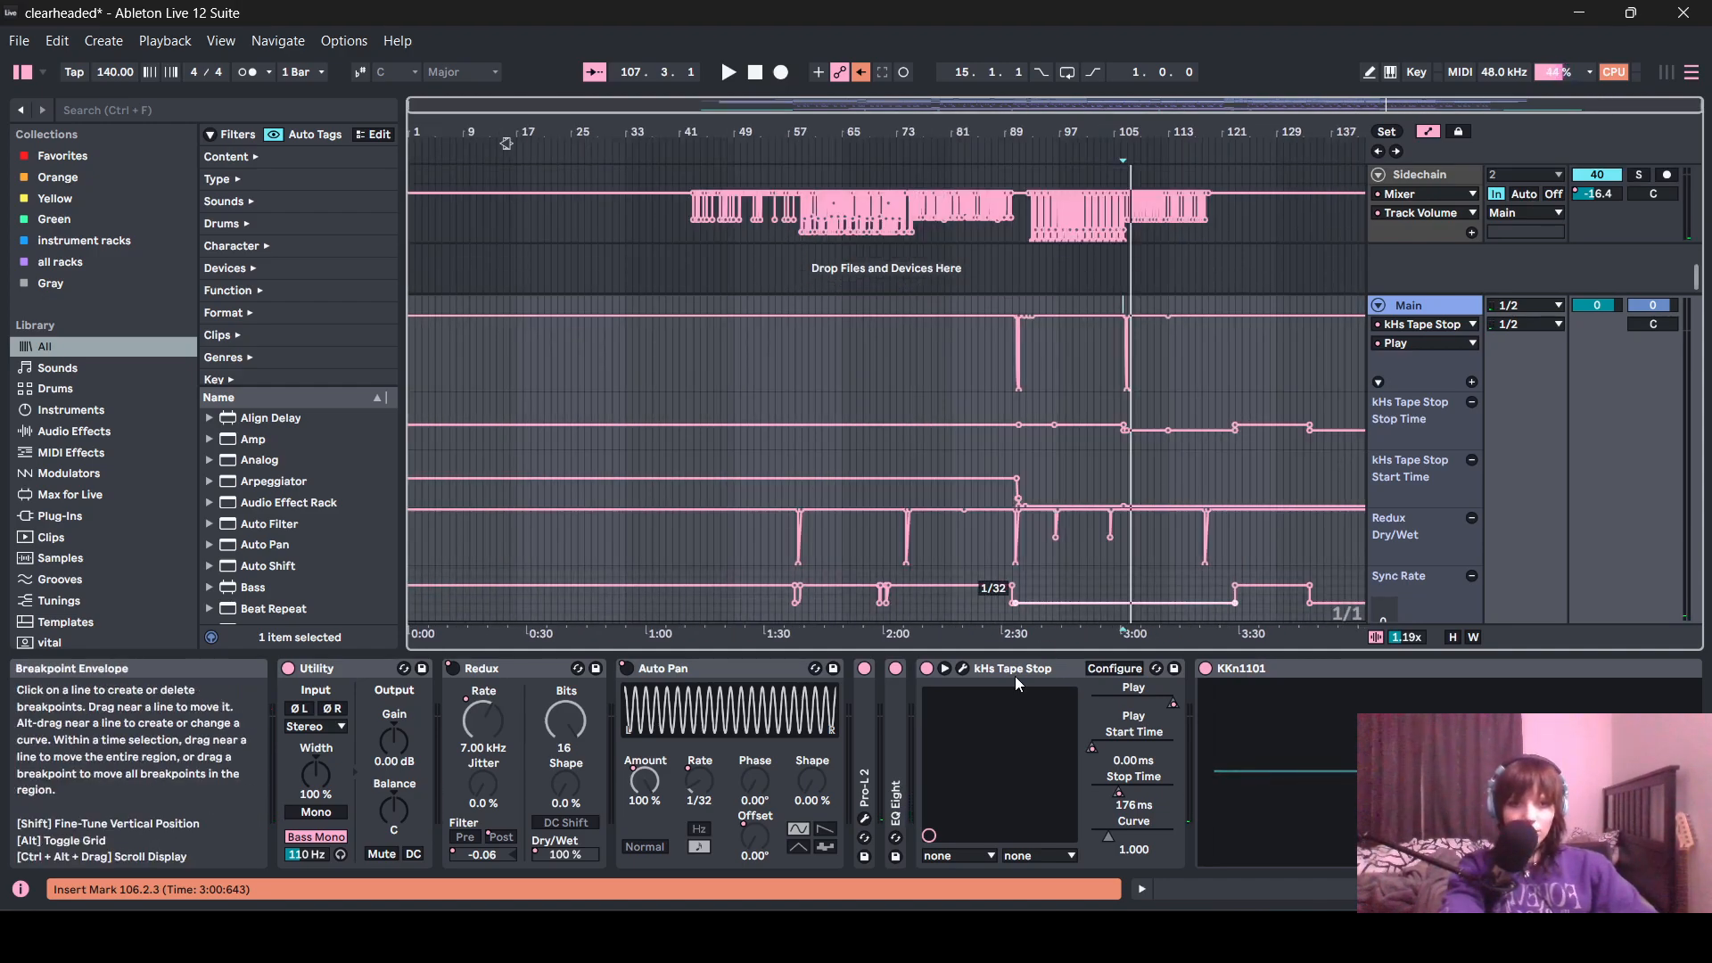
# - Hide all automation lanes and collapse the device view to show more of the arrangement's drum tracks
pyautogui.press('a')
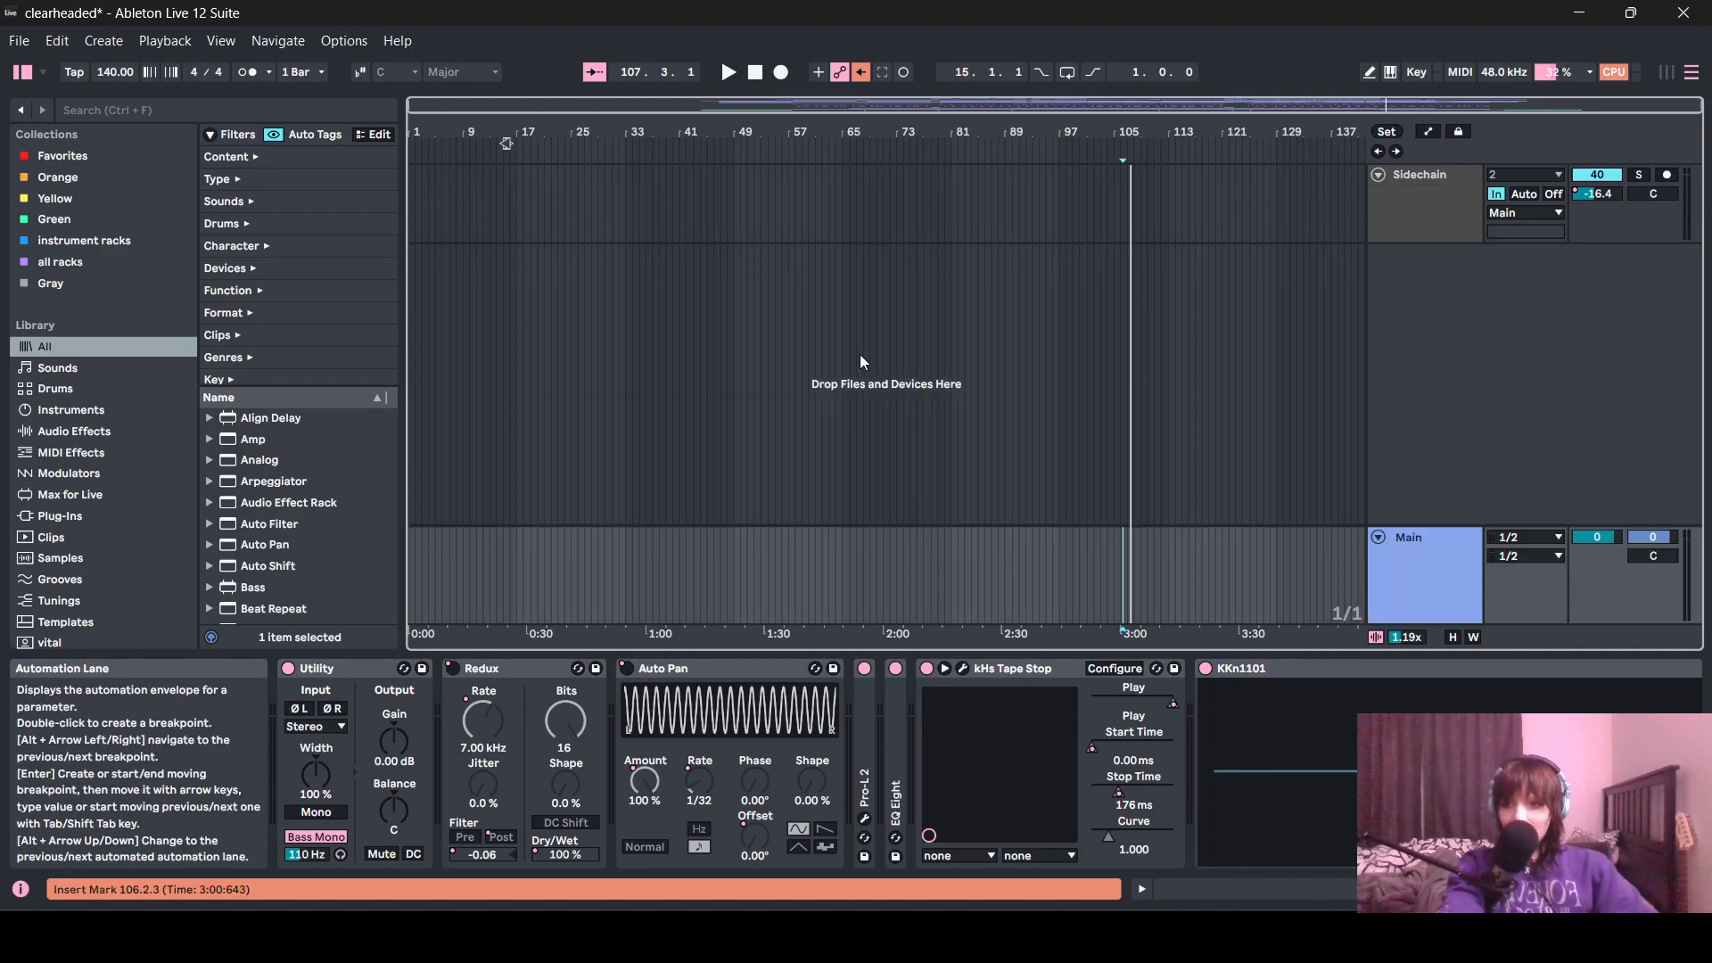
pyautogui.scroll(5, 911, 426)
pyautogui.scroll(3, 924, 446)
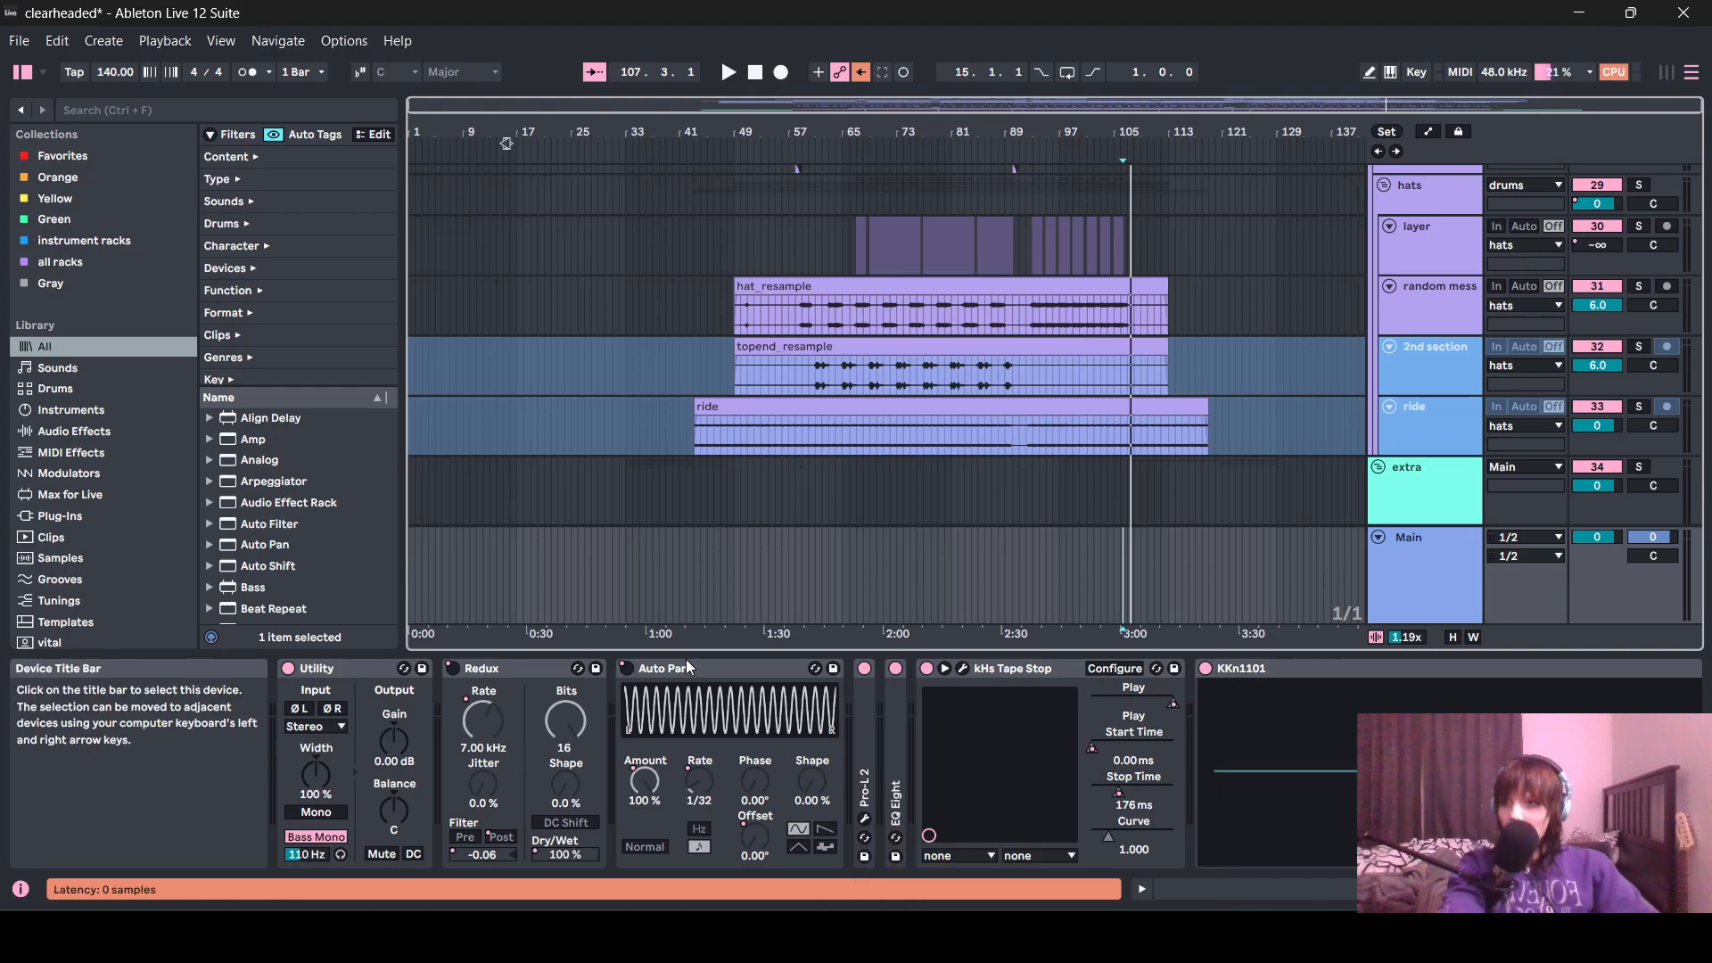
pyautogui.scroll(6, 774, 592)
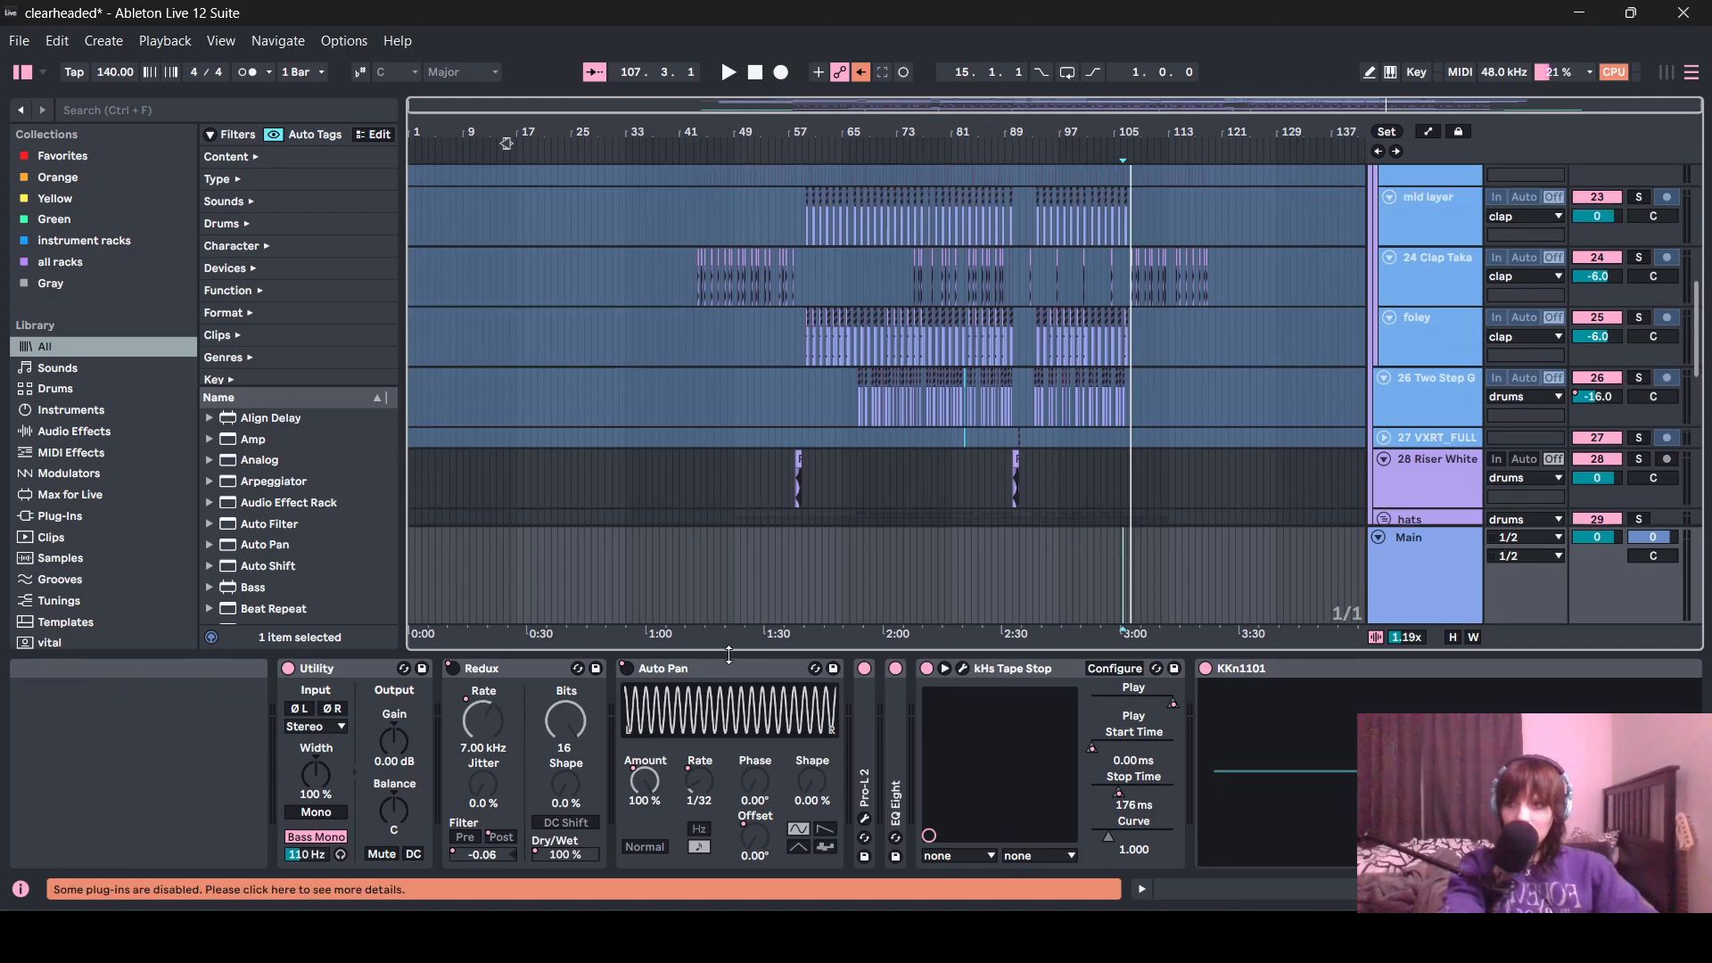
pyautogui.moveTo(729, 653); pyautogui.dragTo(903, 734)
pyautogui.scroll(10, 903, 743)
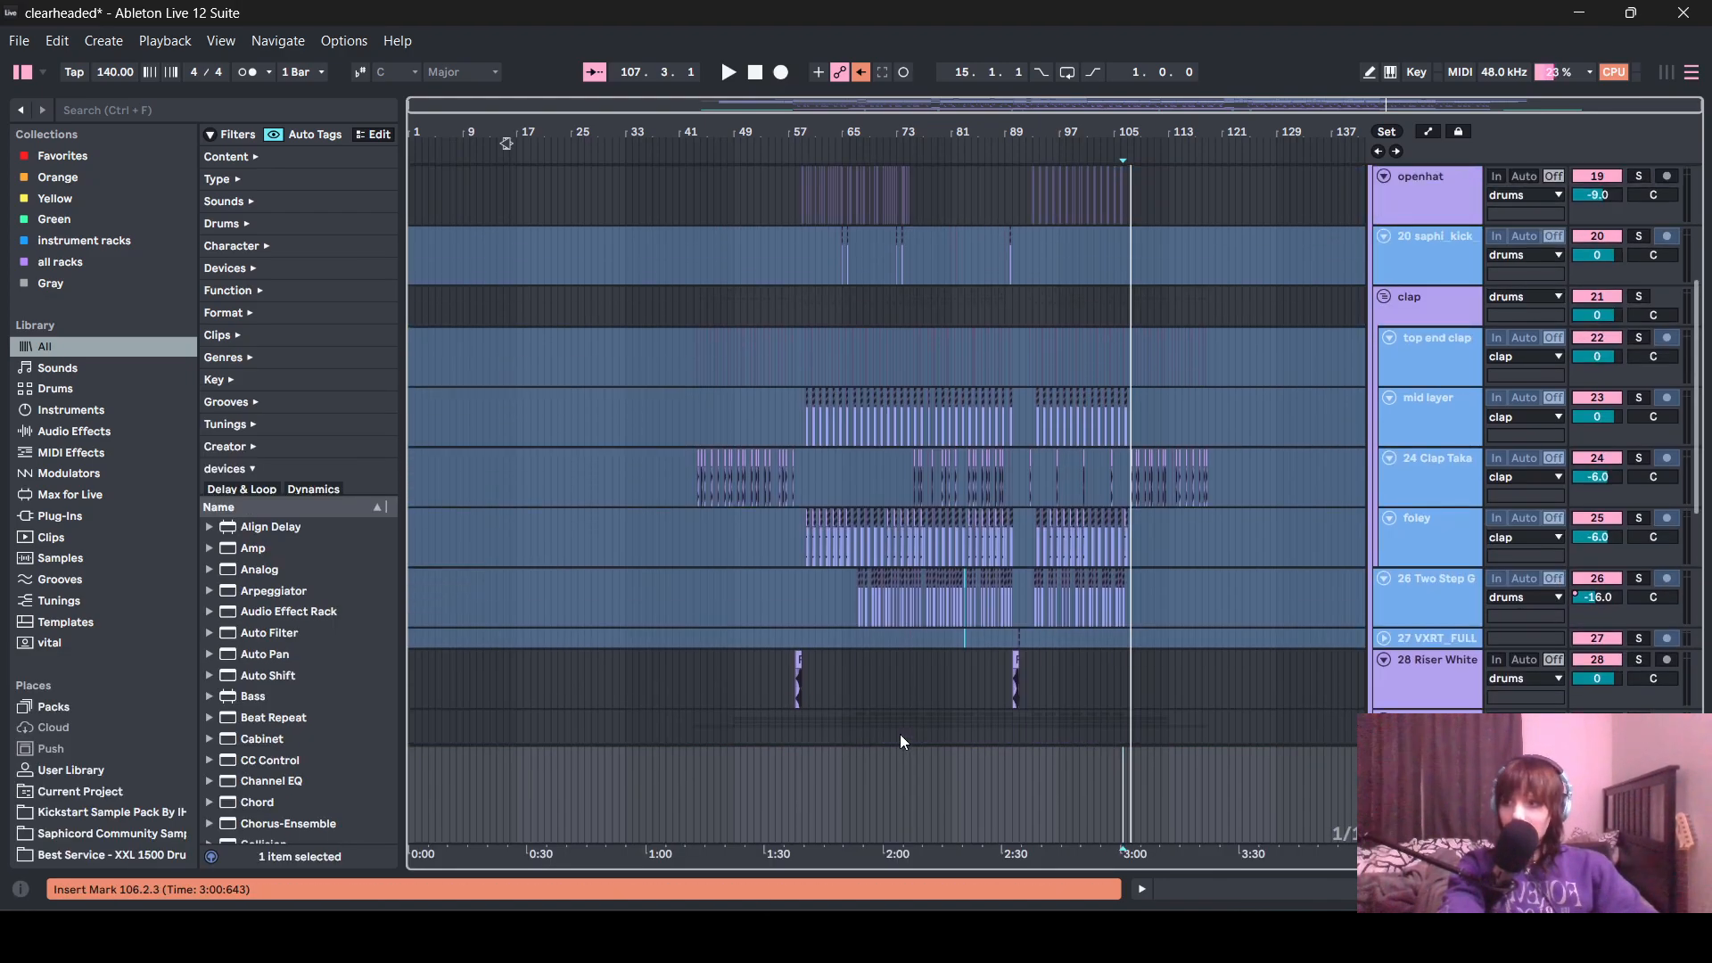